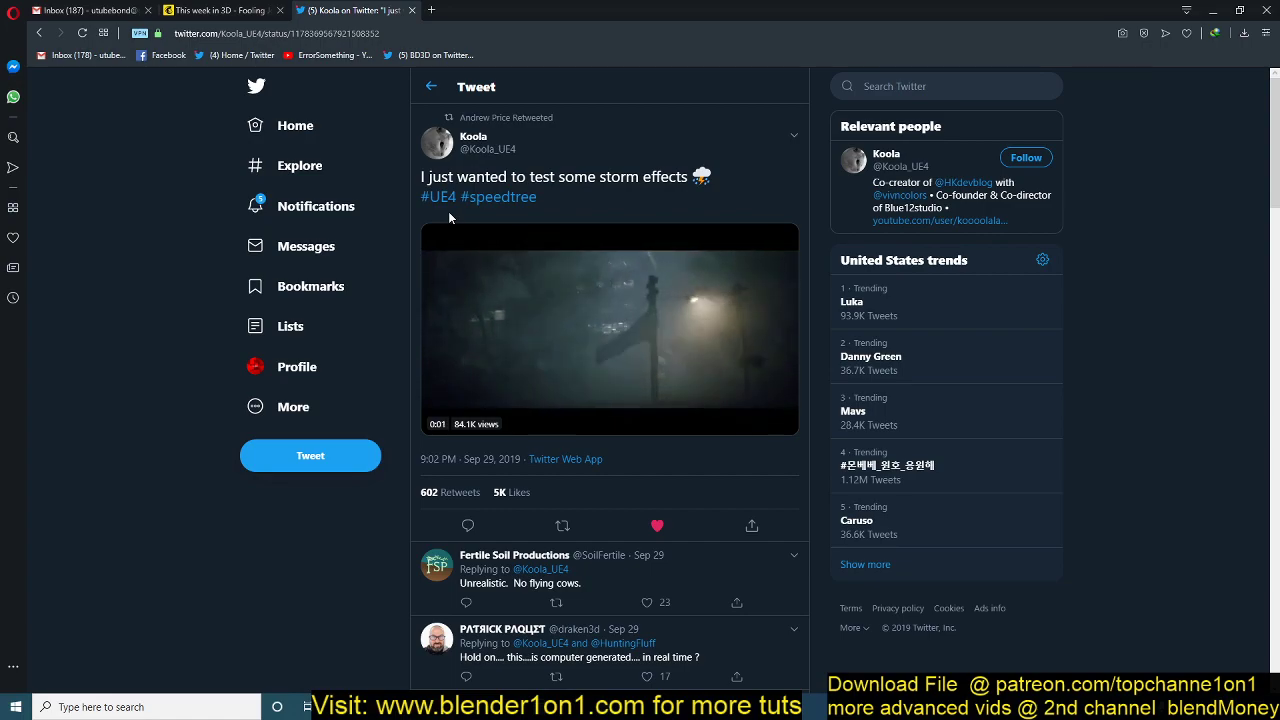
Watch the storm effects video in the tweet, switch to the storm scene in Blender and play its animation.
{"action": "mouse_move", "coordinate": [509, 270]}
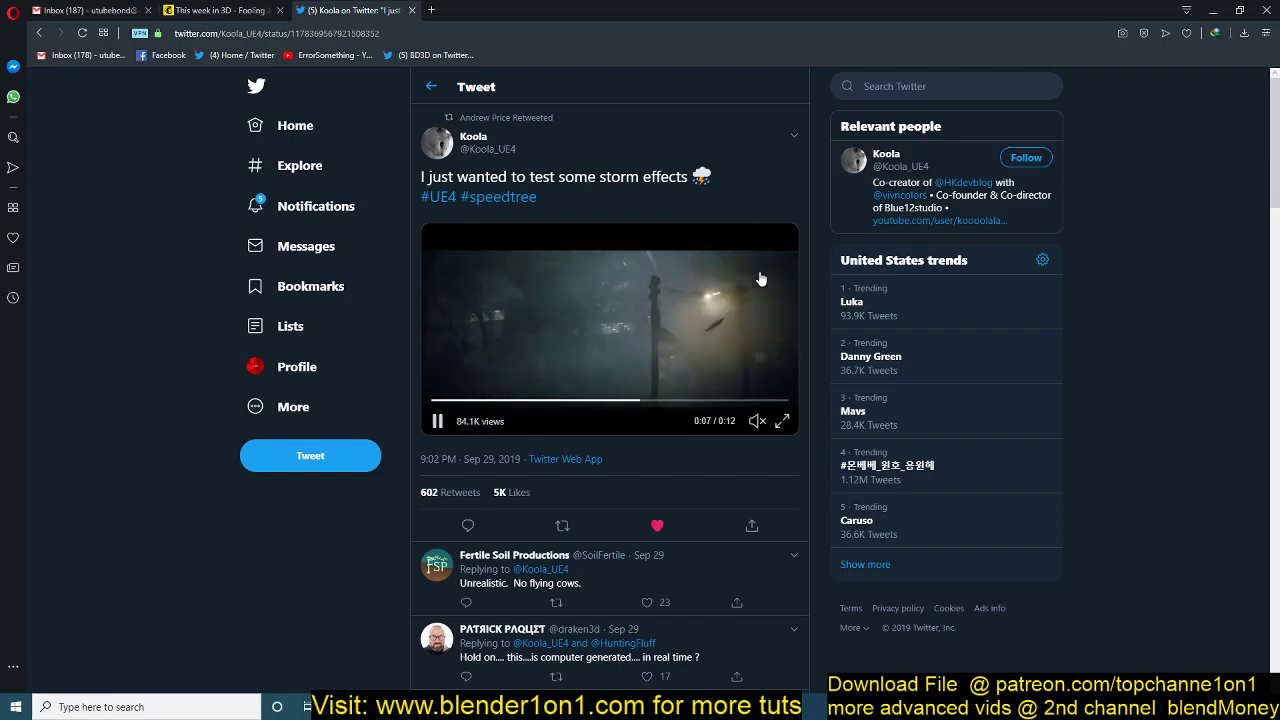
{"action": "left_click", "coordinate": [1213, 9]}
{"action": "key", "text": "space"}
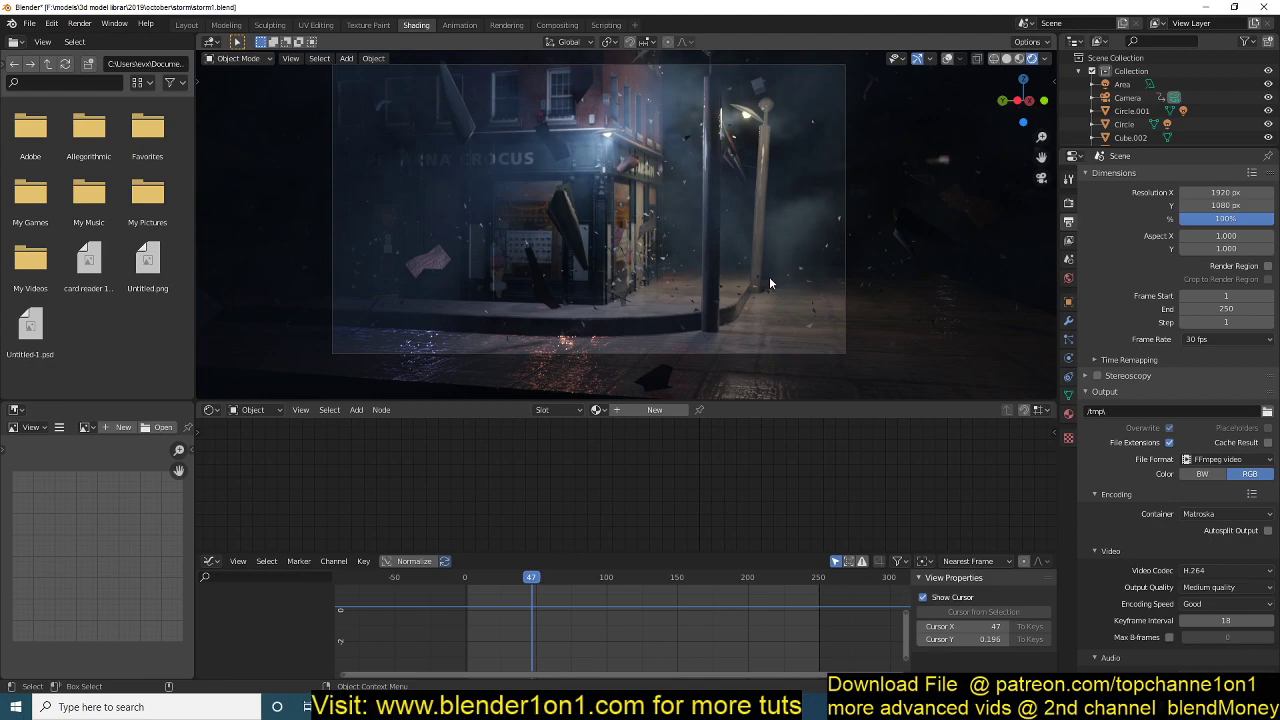
Examine the finished storm scene's building, street lamps, flying debris and drifting fog from several angles.
{"action": "mouse_move", "coordinate": [758, 259]}
{"action": "middle_mouse_down"}
{"action": "mouse_move", "coordinate": [729, 294]}
{"action": "mouse_move", "coordinate": [716, 283]}
{"action": "mouse_move", "coordinate": [727, 282]}
{"action": "mouse_move", "coordinate": [708, 295]}
{"action": "mouse_move", "coordinate": [786, 264]}
{"action": "mouse_move", "coordinate": [759, 273]}
{"action": "middle_mouse_up"}
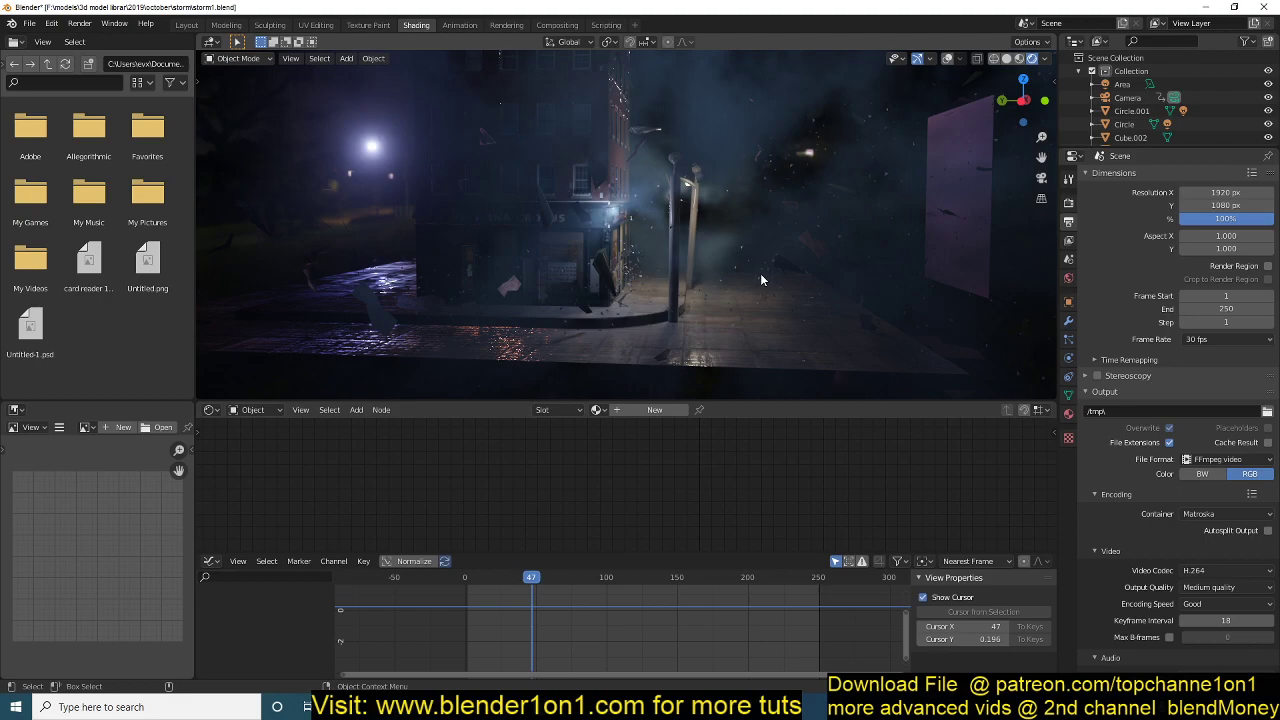
{"action": "middle_click_drag", "start_coordinate": [762, 276], "coordinate": [575, 254]}
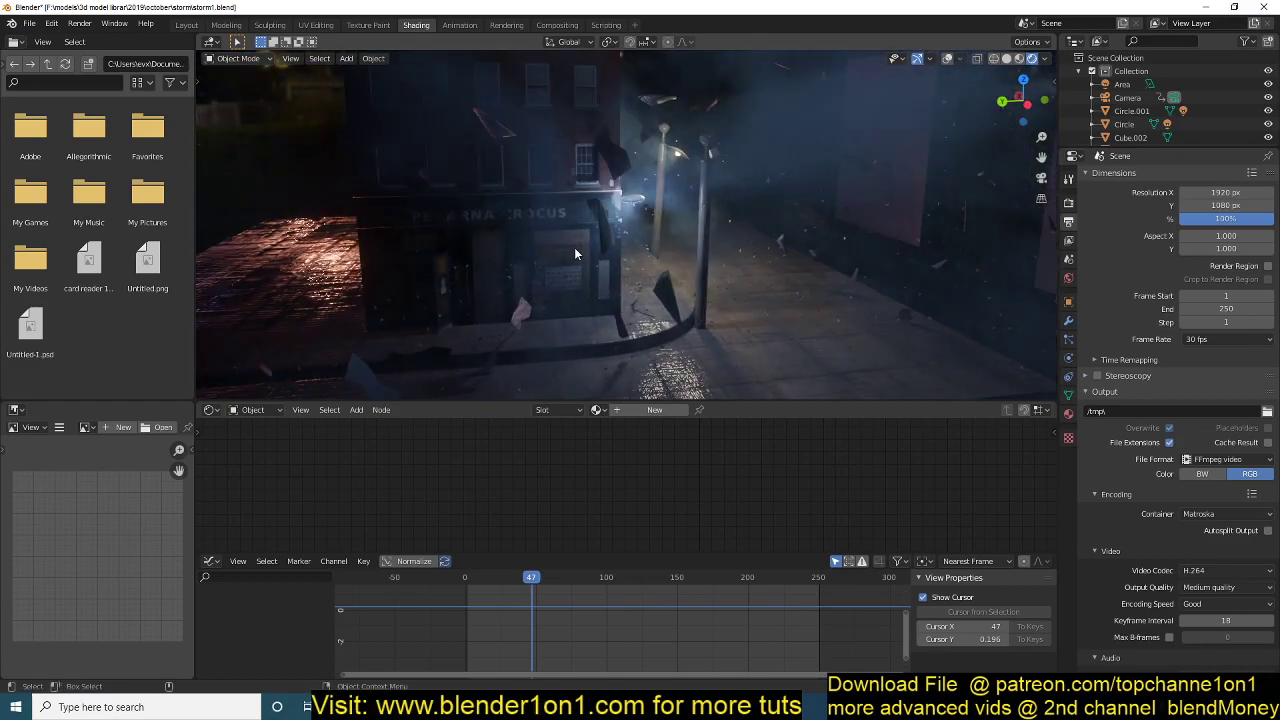
{"action": "left_click", "coordinate": [575, 254]}
{"action": "scroll", "coordinate": [710, 254], "scroll_direction": "down", "scroll_amount": 4}
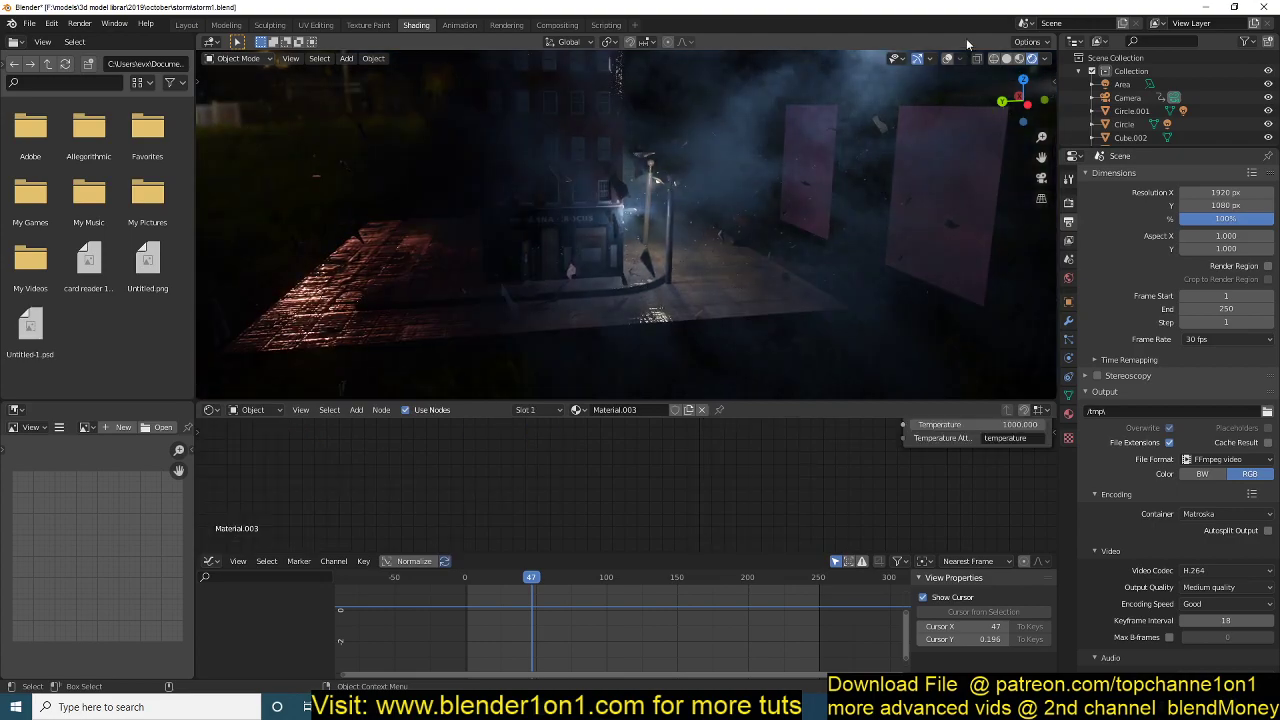
{"action": "middle_click_drag", "start_coordinate": [928, 91], "coordinate": [746, 152]}
{"action": "middle_click_drag", "start_coordinate": [636, 155], "coordinate": [630, 144]}
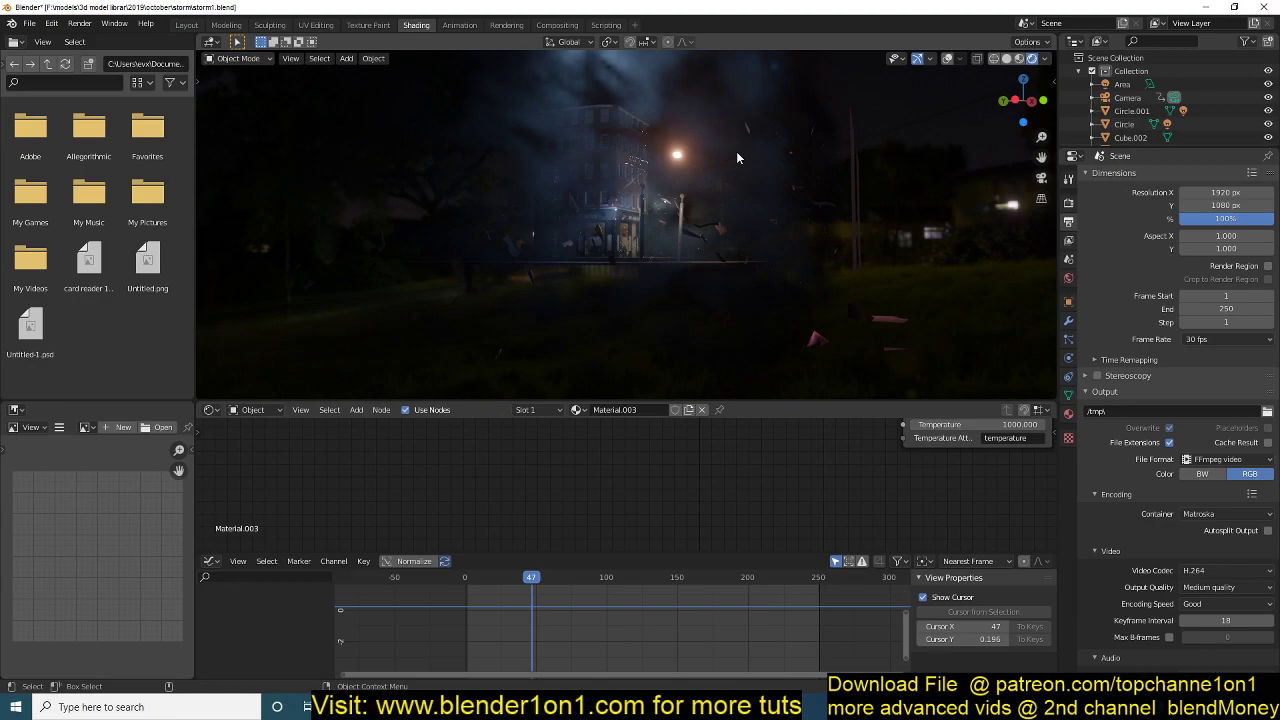
{"action": "middle_click_drag", "start_coordinate": [742, 157], "coordinate": [849, 206]}
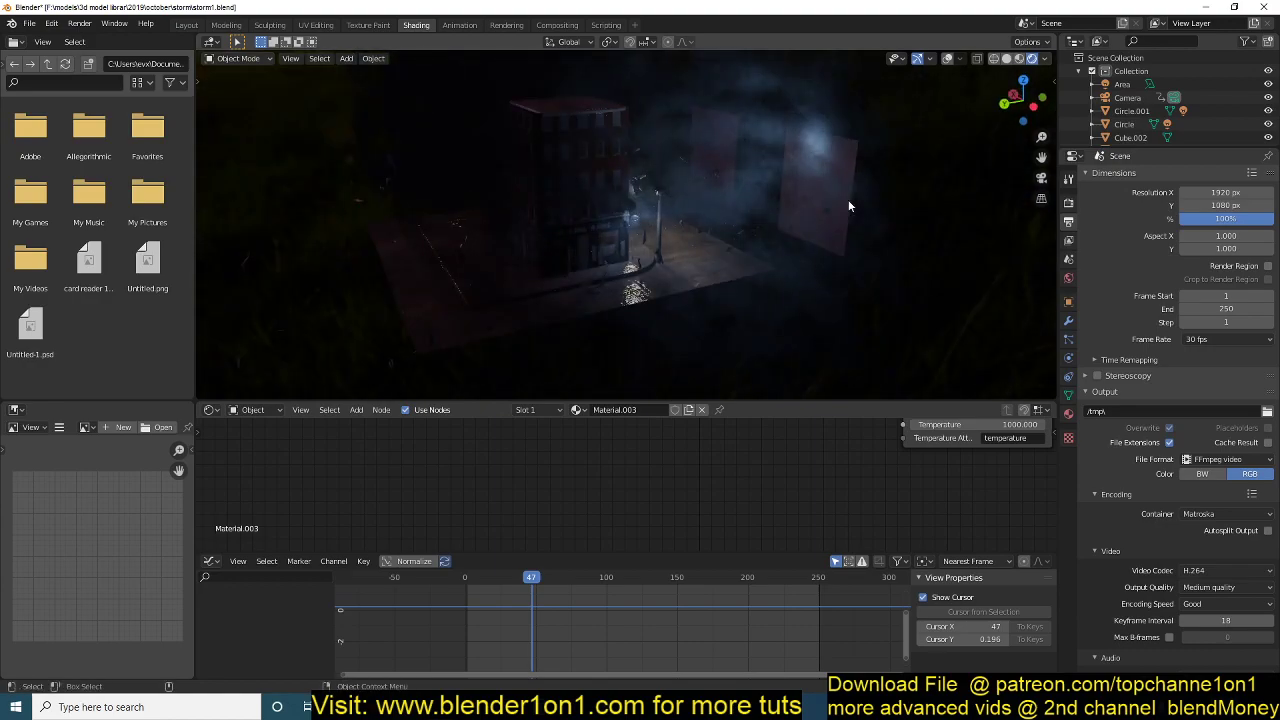
{"action": "middle_click_drag", "start_coordinate": [848, 199], "coordinate": [761, 209]}
{"action": "key", "text": "space"}
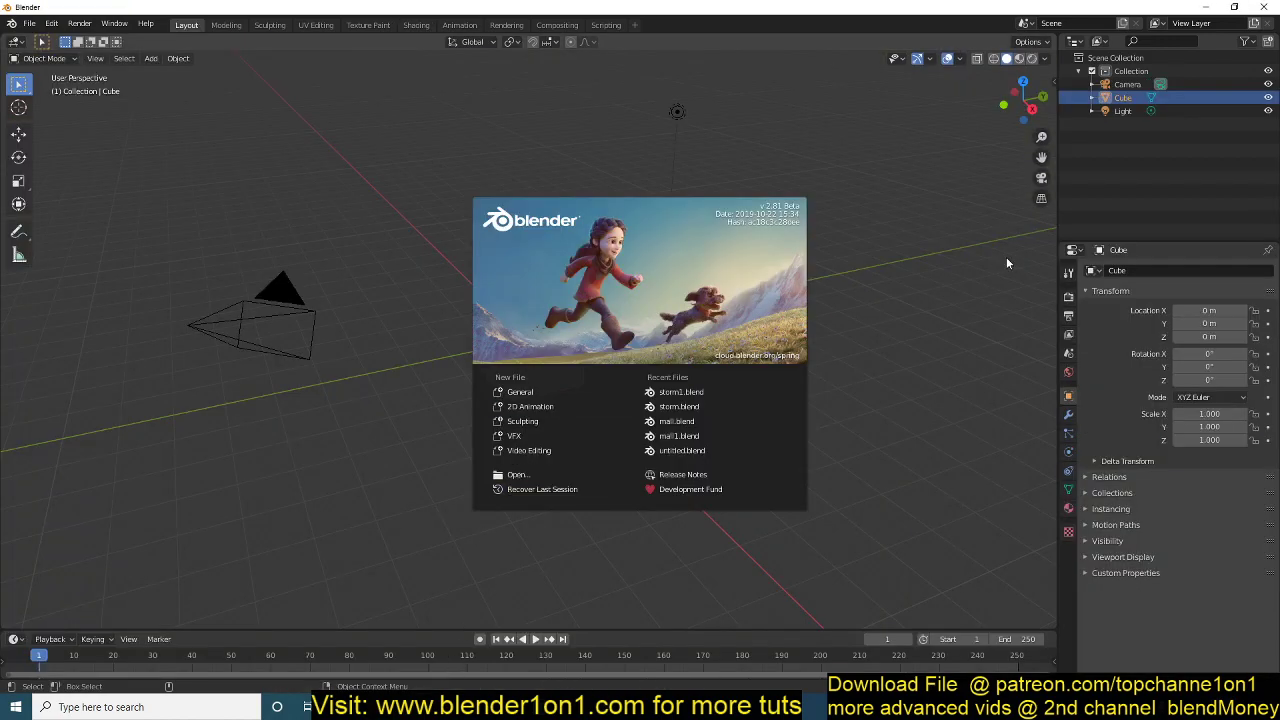
Dismiss the splash screen in the new file and scale the default cube up uniformly to about 4.7.
{"action": "left_click", "coordinate": [1007, 263]}
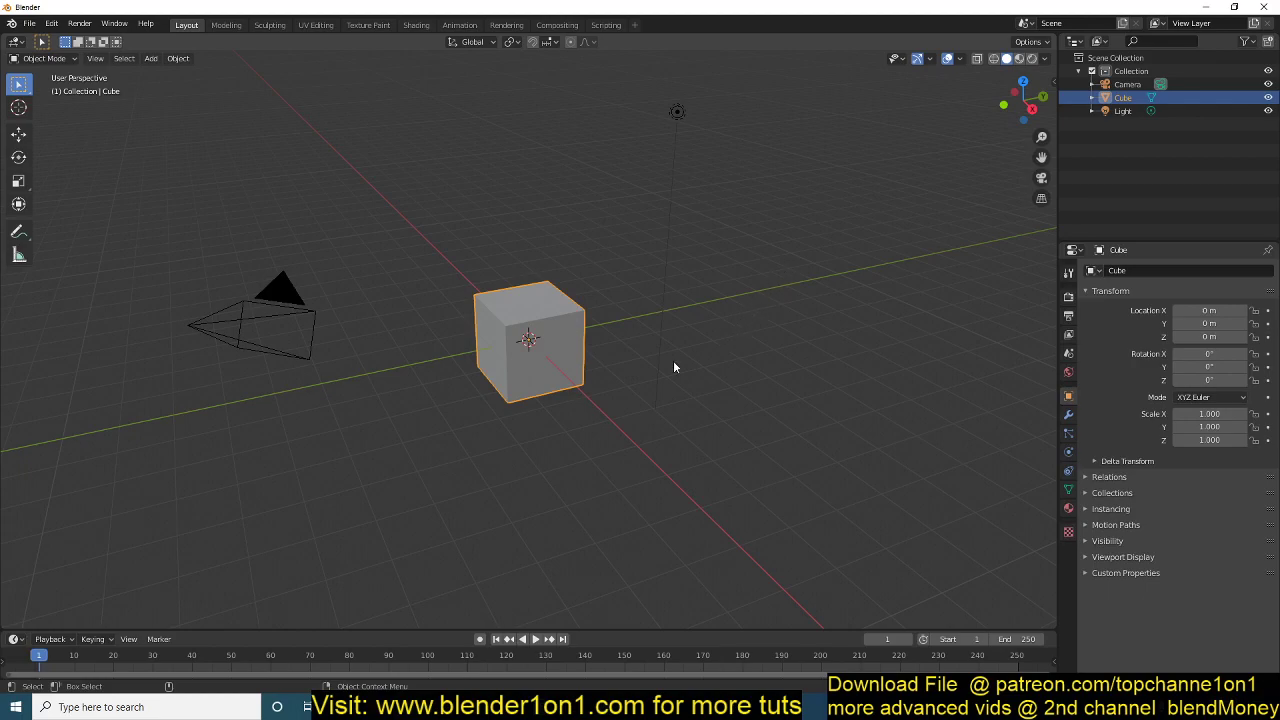
{"action": "key", "text": "s"}
{"action": "left_click", "coordinate": [637, 443]}
{"action": "scroll", "coordinate": [637, 443], "scroll_direction": "down", "scroll_amount": 3}
{"action": "middle_click_drag", "start_coordinate": [637, 443], "coordinate": [628, 397]}
{"action": "key", "text": "s"}
{"action": "left_click", "coordinate": [689, 407]}
In front view, raise the cube along Z to about 4.55 m so its base sits near ground level.
{"action": "key", "text": "KP_1"}
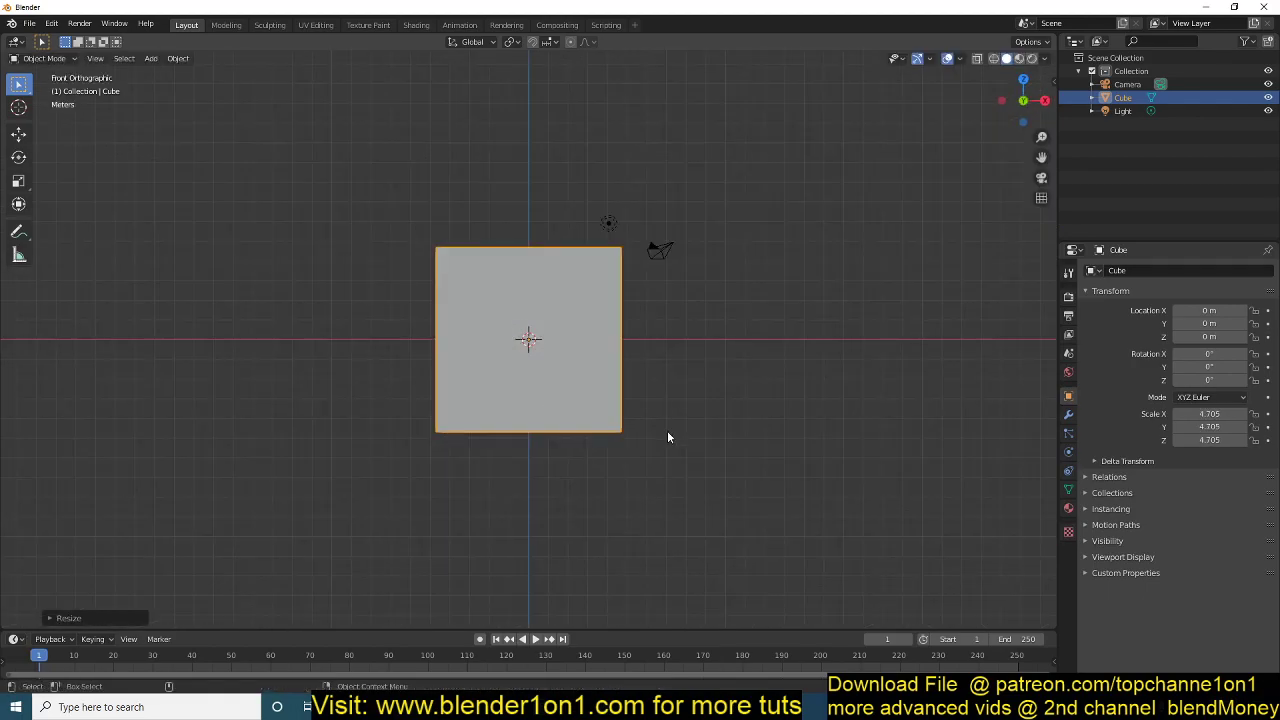
{"action": "scroll", "coordinate": [668, 436], "scroll_direction": "up", "scroll_amount": 3}
{"action": "key", "text": "g"}
{"action": "key", "text": "z"}
{"action": "left_click", "coordinate": [676, 275]}
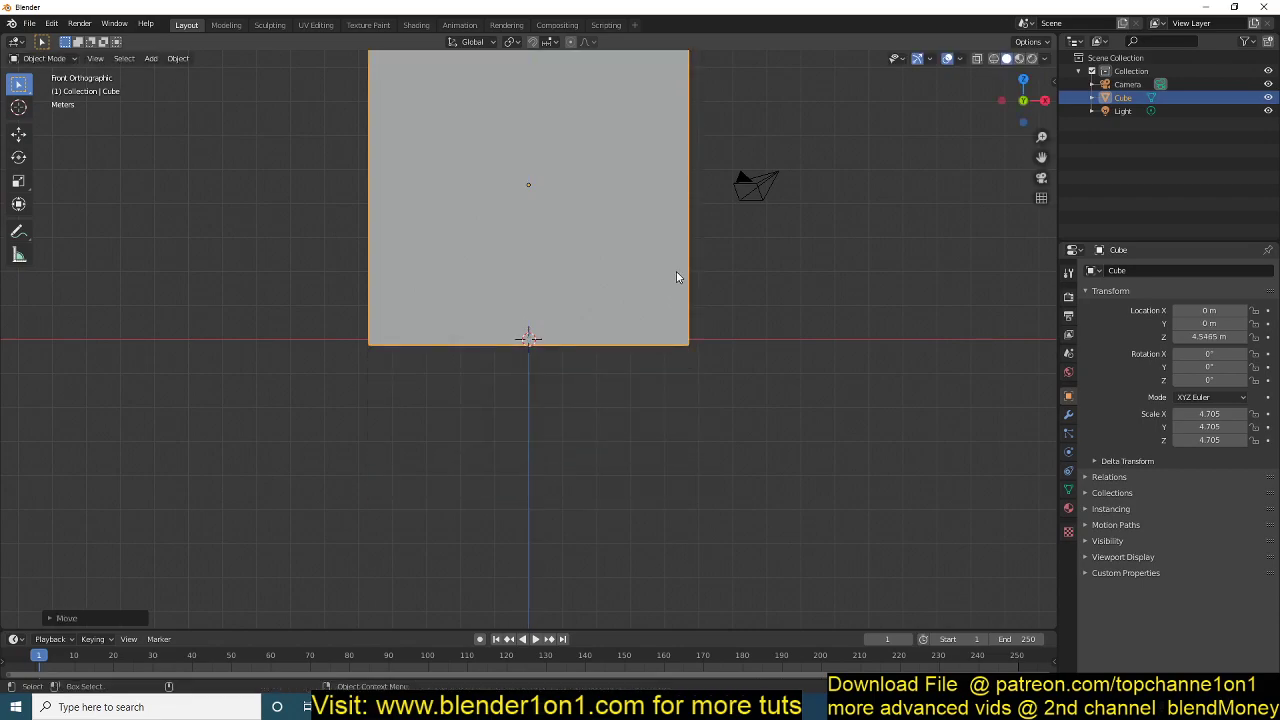
Stretch the cube along the X axis into a wide box.
{"action": "middle_click_drag", "start_coordinate": [676, 275], "coordinate": [632, 483], "text": "shift"}
{"action": "key", "text": "s"}
{"action": "key", "text": "x"}
{"action": "left_click", "coordinate": [748, 360]}
{"action": "middle_click_drag", "start_coordinate": [748, 360], "coordinate": [686, 455]}
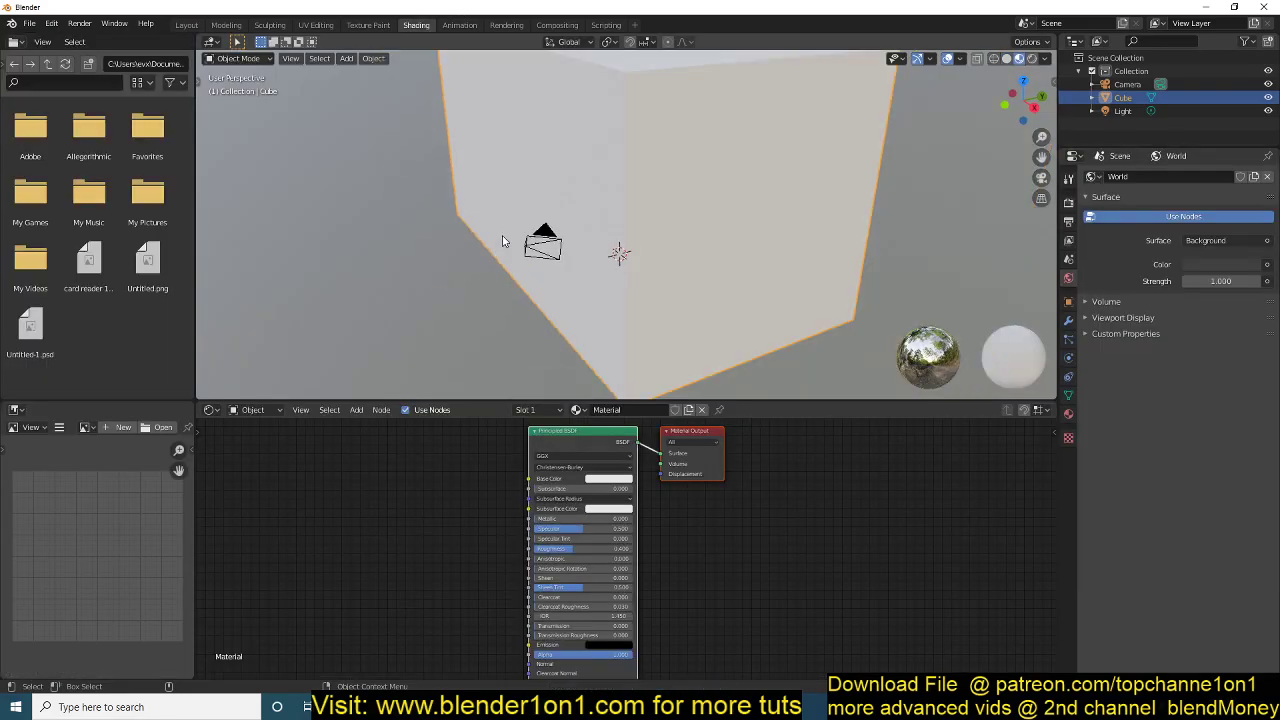
Replace the box material's Principled BSDF with a Principled Volume node connected to the Material Output's Volume input.
{"action": "mouse_move", "coordinate": [502, 235]}
{"action": "middle_mouse_down"}
{"action": "mouse_move", "coordinate": [672, 207]}
{"action": "mouse_move", "coordinate": [625, 350]}
{"action": "middle_mouse_up"}
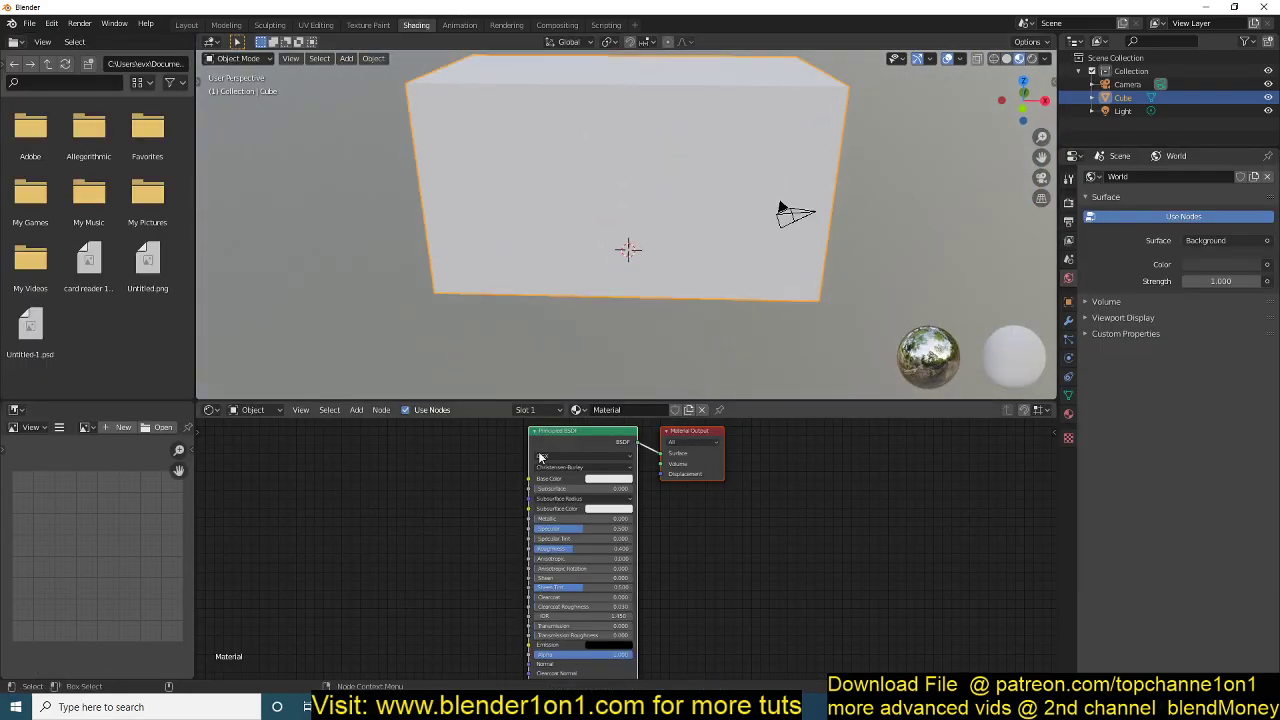
{"action": "scroll", "coordinate": [489, 451], "scroll_direction": "left", "scroll_amount": 4, "text": "ctrl"}
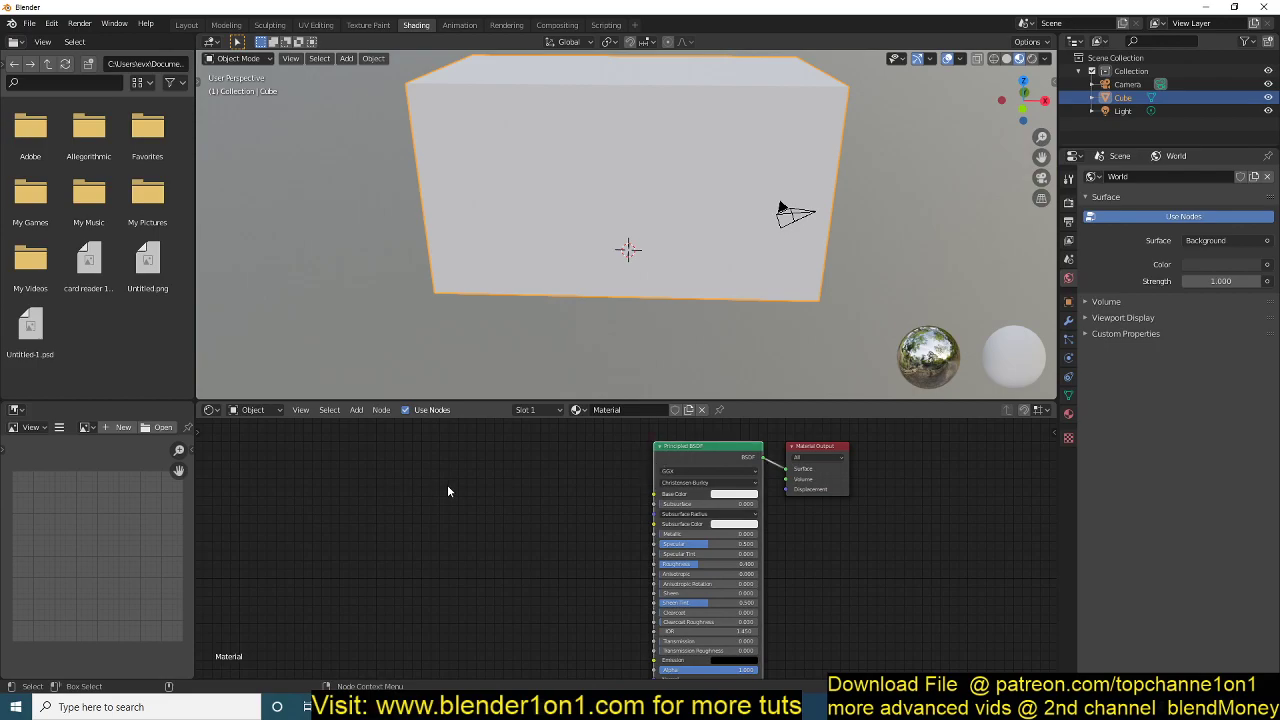
{"action": "key", "text": "shift+a"}
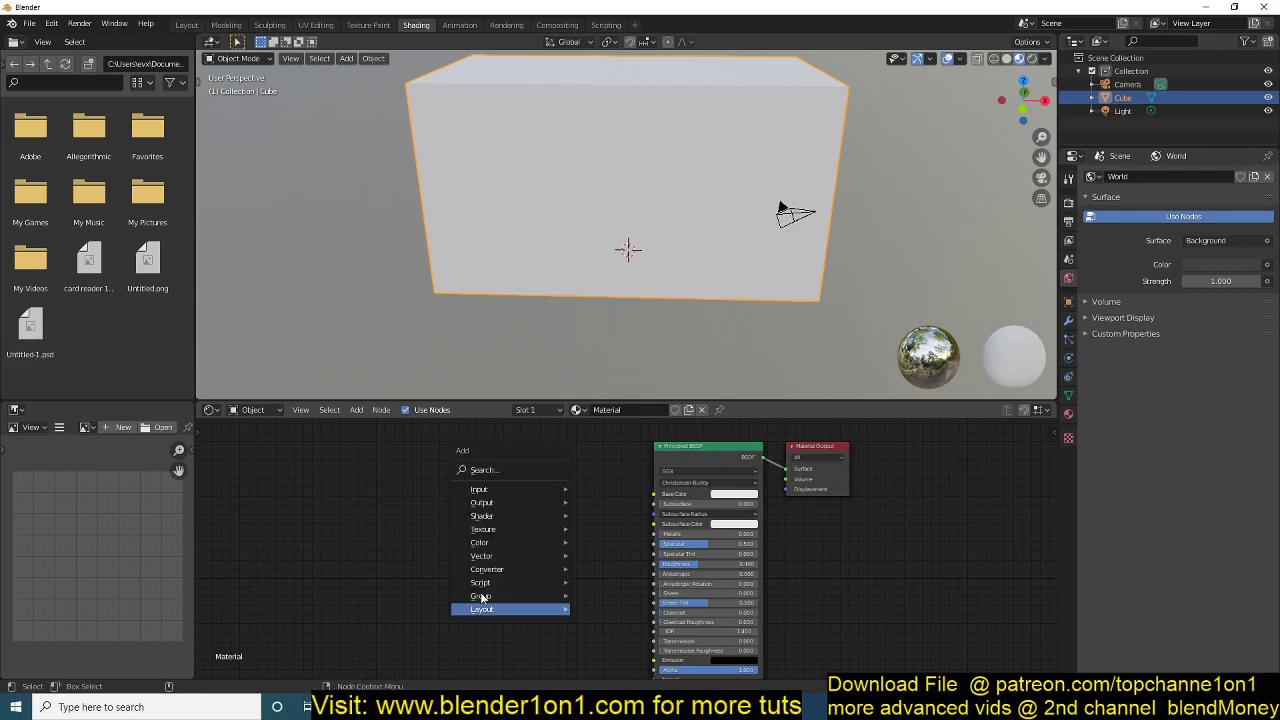
{"action": "mouse_move", "coordinate": [524, 515]}
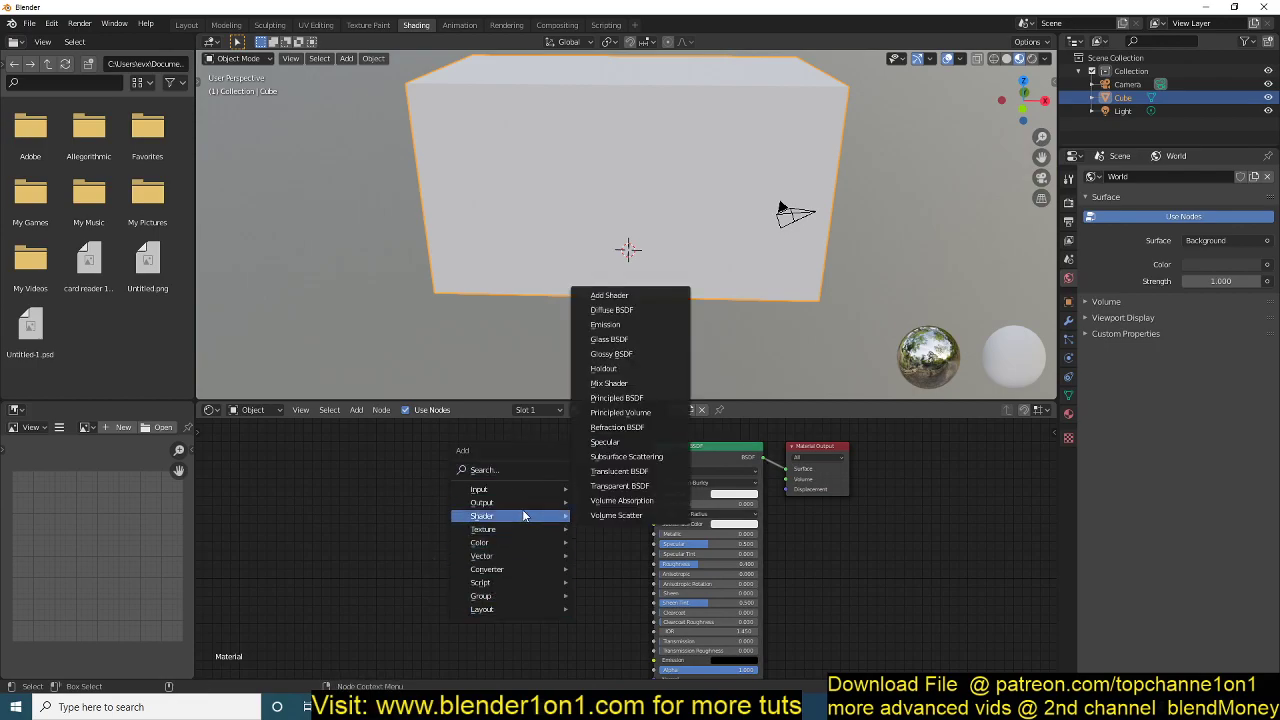
{"action": "left_click", "coordinate": [645, 414]}
{"action": "left_click", "coordinate": [659, 463]}
{"action": "key", "text": "x"}
{"action": "left_click_drag", "start_coordinate": [616, 479], "coordinate": [788, 485]}
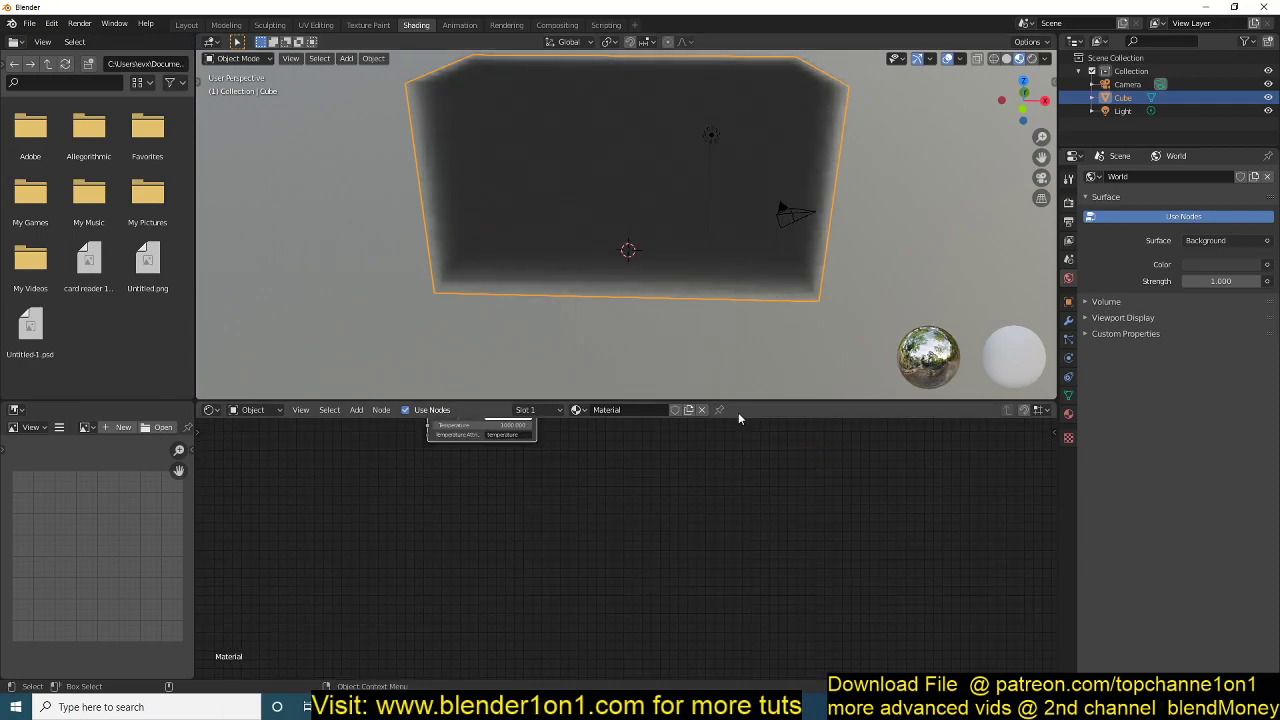
Reposition the Principled Volume node, leaving free space beside it for additional nodes.
{"action": "key", "text": "Home"}
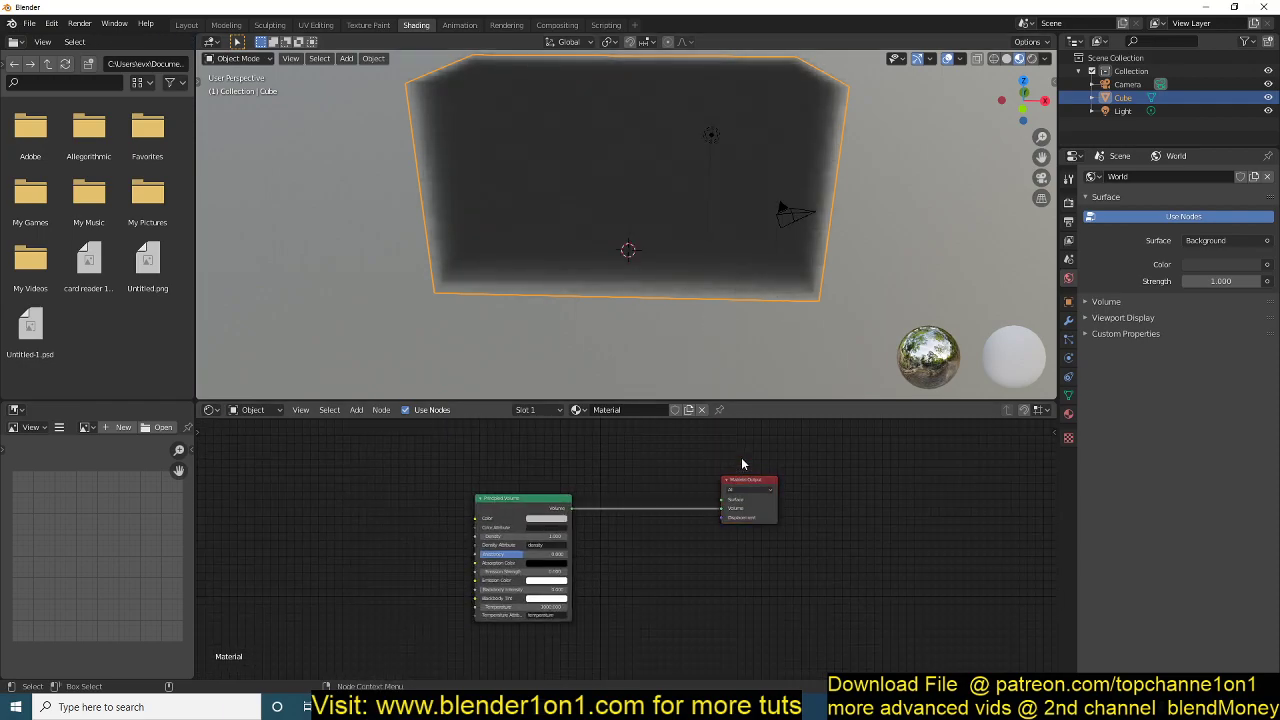
{"action": "left_click_drag", "start_coordinate": [548, 507], "coordinate": [572, 495]}
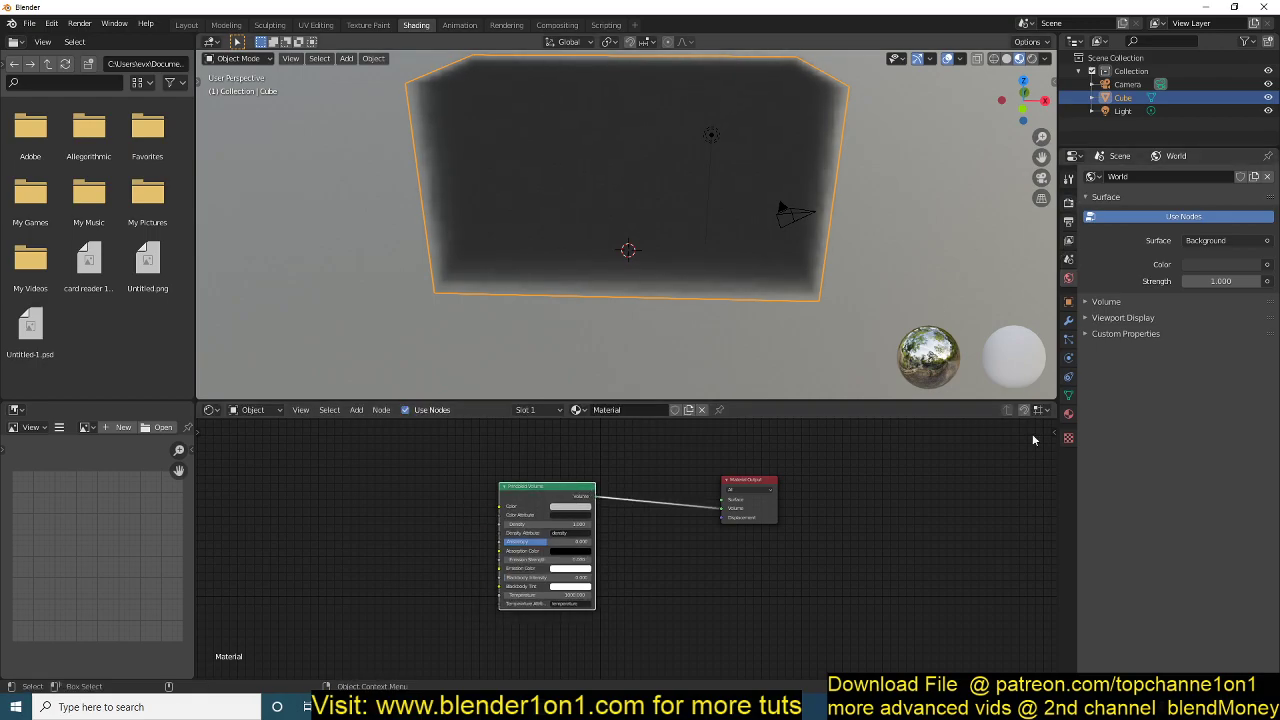
{"action": "scroll", "coordinate": [458, 472], "scroll_direction": "up", "scroll_amount": 2}
{"action": "middle_click_drag", "start_coordinate": [453, 475], "coordinate": [519, 514]}
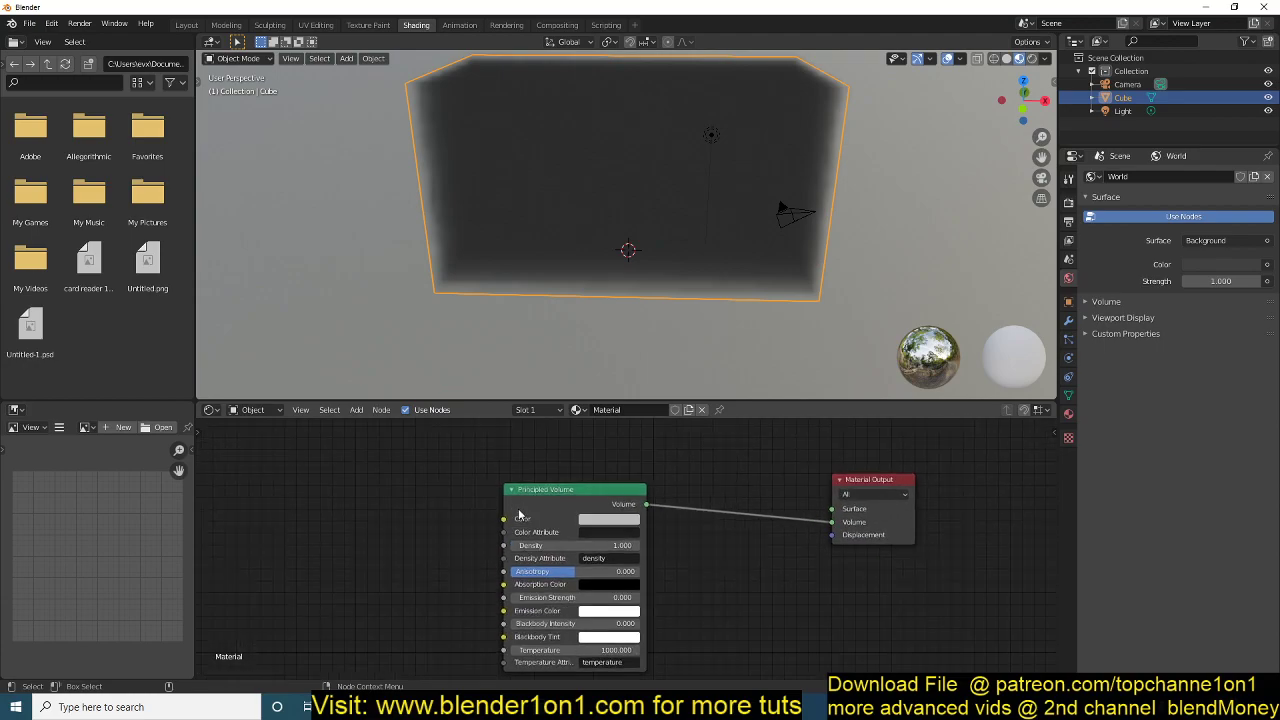
{"action": "left_click_drag", "start_coordinate": [577, 487], "coordinate": [620, 444]}
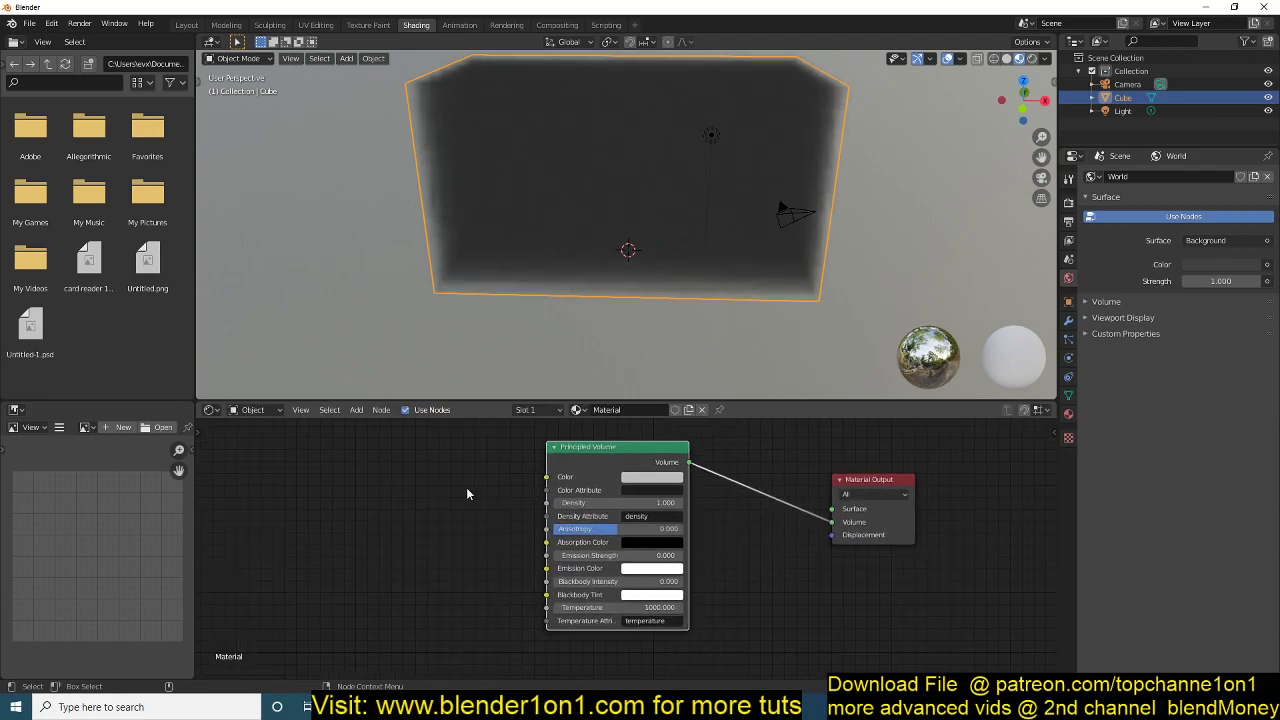
Compare the dense volume box with the fog in the finished storm scene, and return to the new file.
{"action": "middle_click_drag", "start_coordinate": [547, 278], "coordinate": [505, 283]}
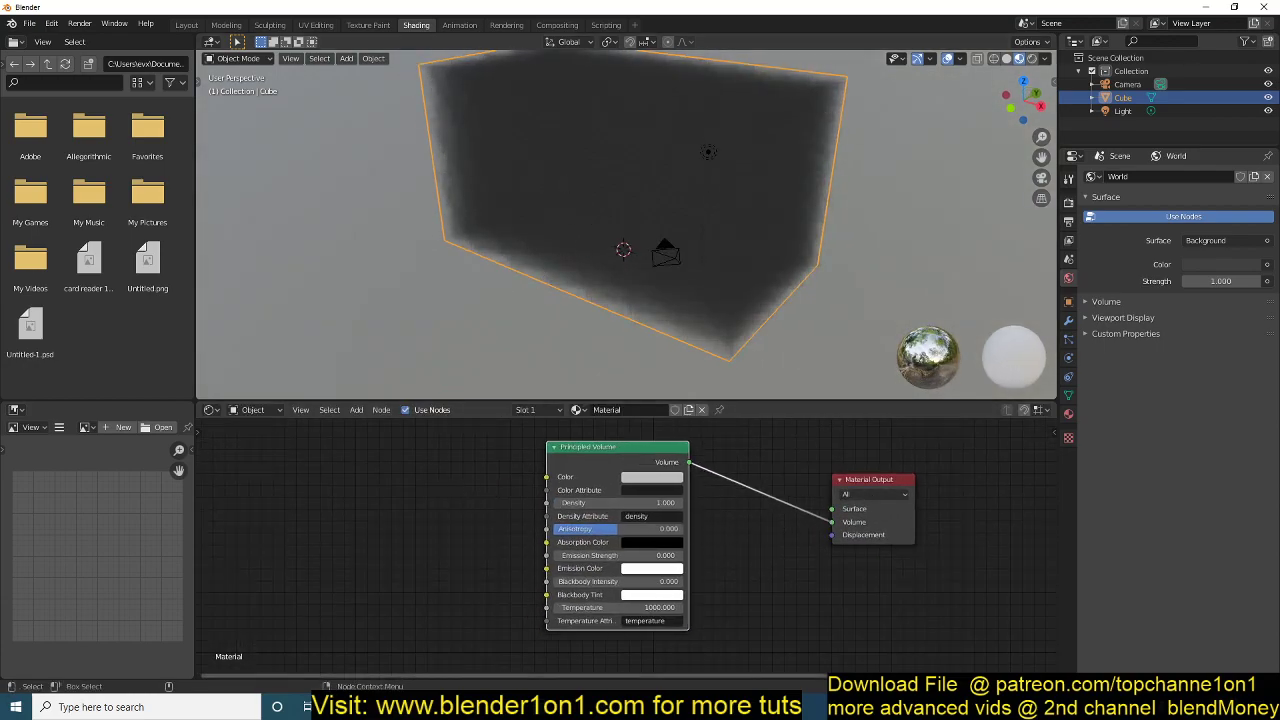
{"action": "mouse_move", "coordinate": [307, 707]}
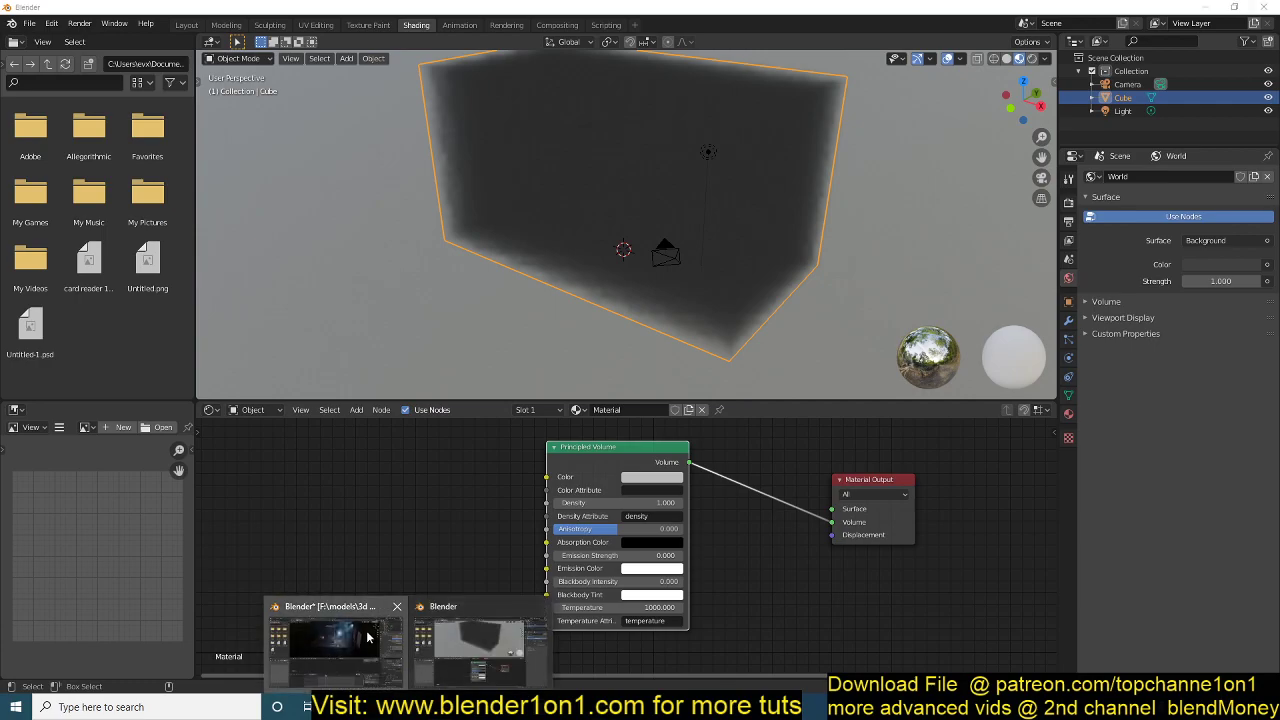
{"action": "left_click", "coordinate": [335, 655]}
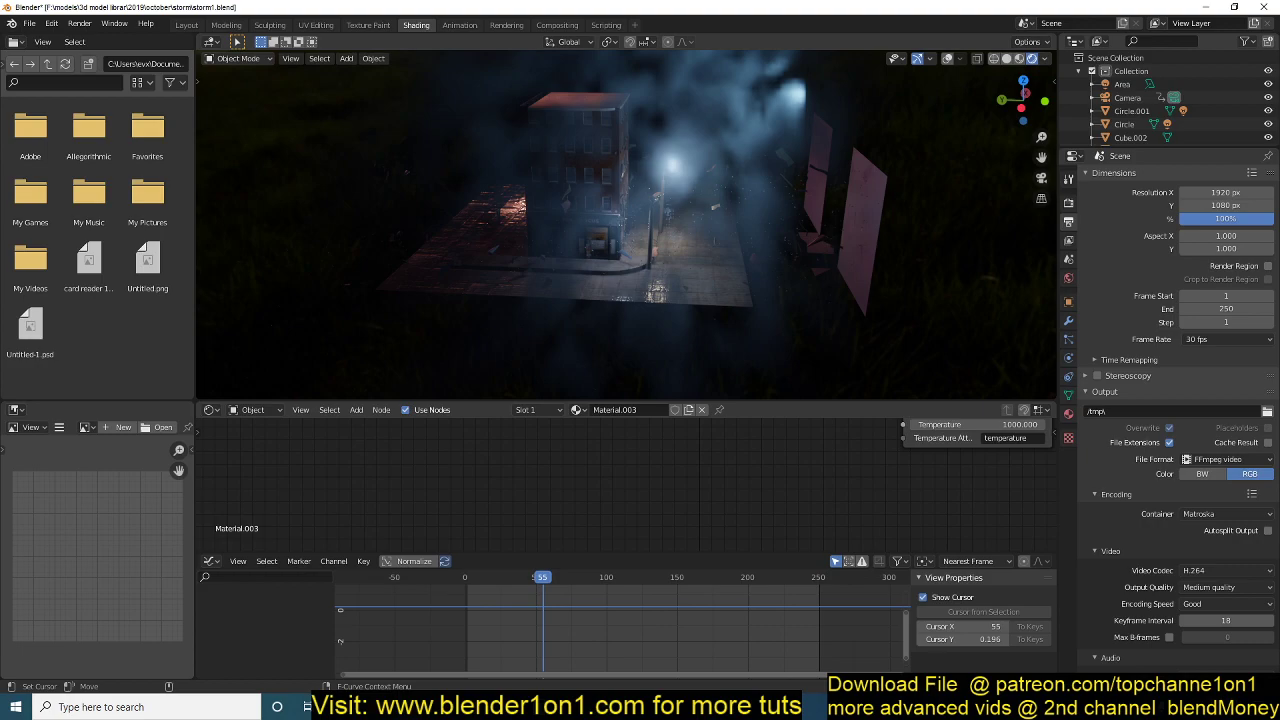
{"action": "mouse_move", "coordinate": [307, 707]}
{"action": "left_click", "coordinate": [490, 640]}
Add a Noise Texture node and connect its Fac output to the Principled Volume's Density input.
{"action": "key", "text": "shift+a"}
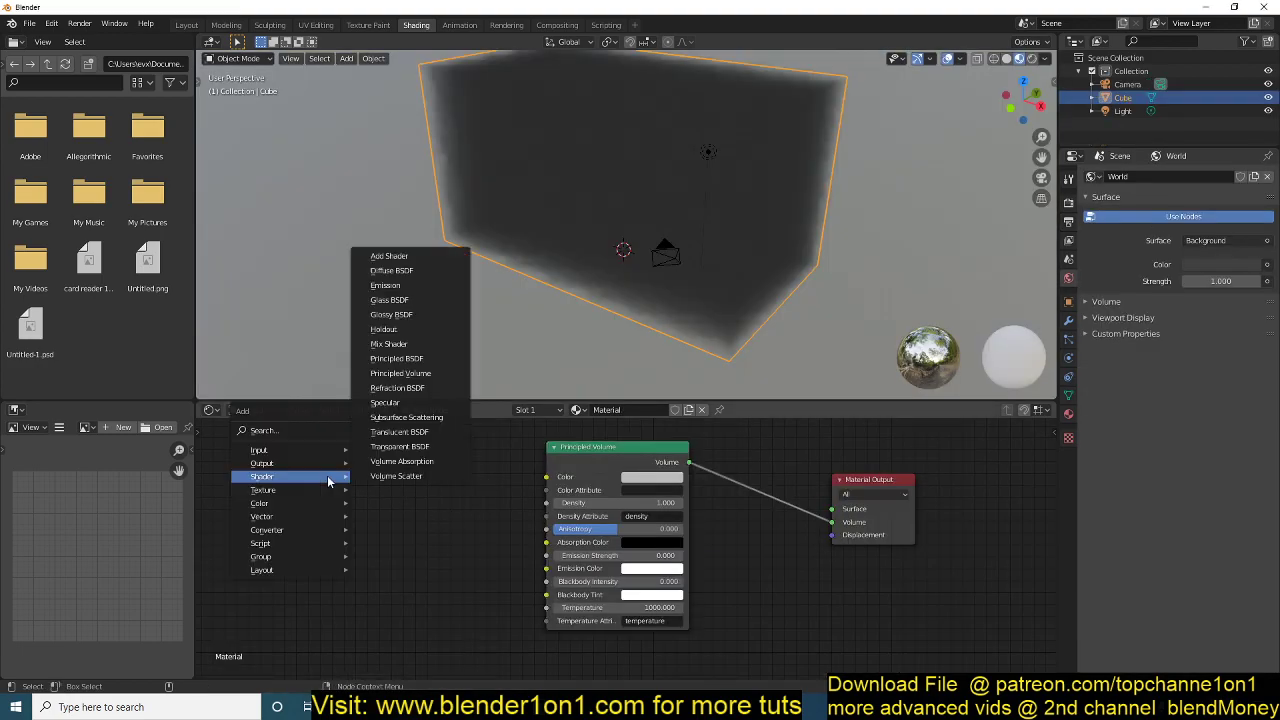
{"action": "mouse_move", "coordinate": [280, 497]}
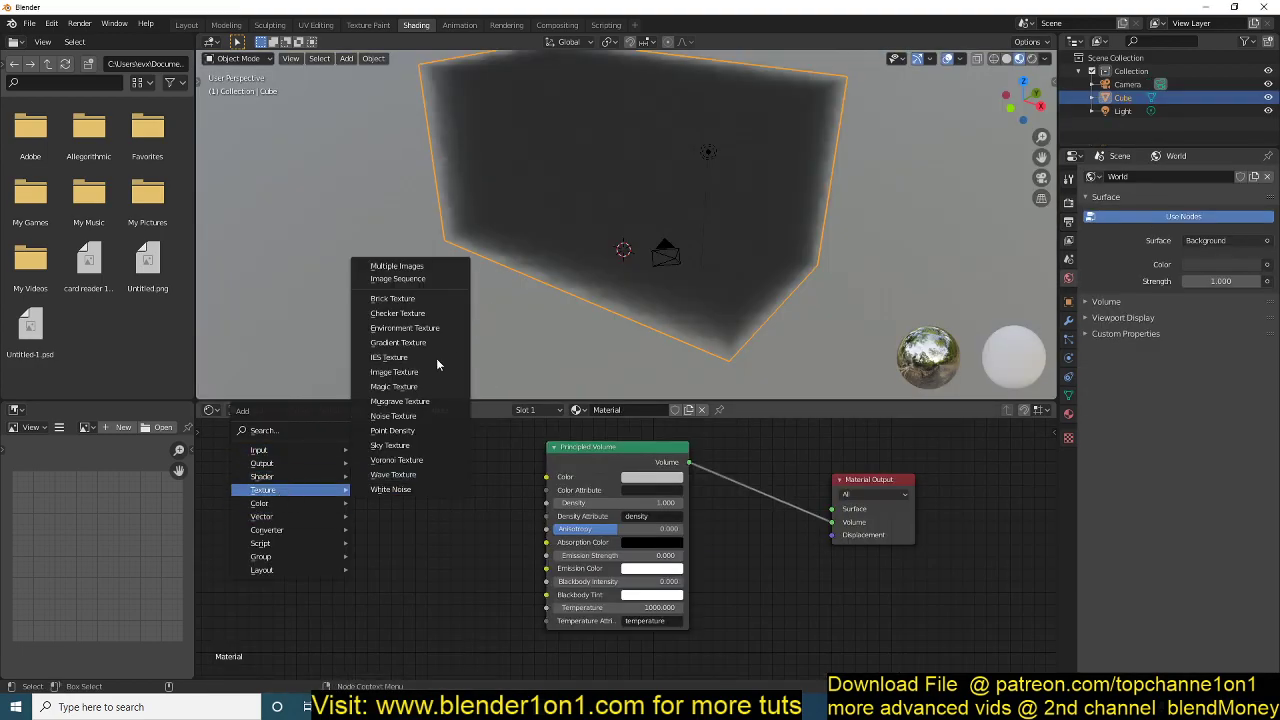
{"action": "left_click", "coordinate": [393, 416]}
{"action": "left_click", "coordinate": [391, 453]}
{"action": "middle_click_drag", "start_coordinate": [391, 453], "coordinate": [464, 429]}
{"action": "left_click_drag", "start_coordinate": [439, 459], "coordinate": [348, 476]}
{"action": "middle_click_drag", "start_coordinate": [454, 501], "coordinate": [415, 548]}
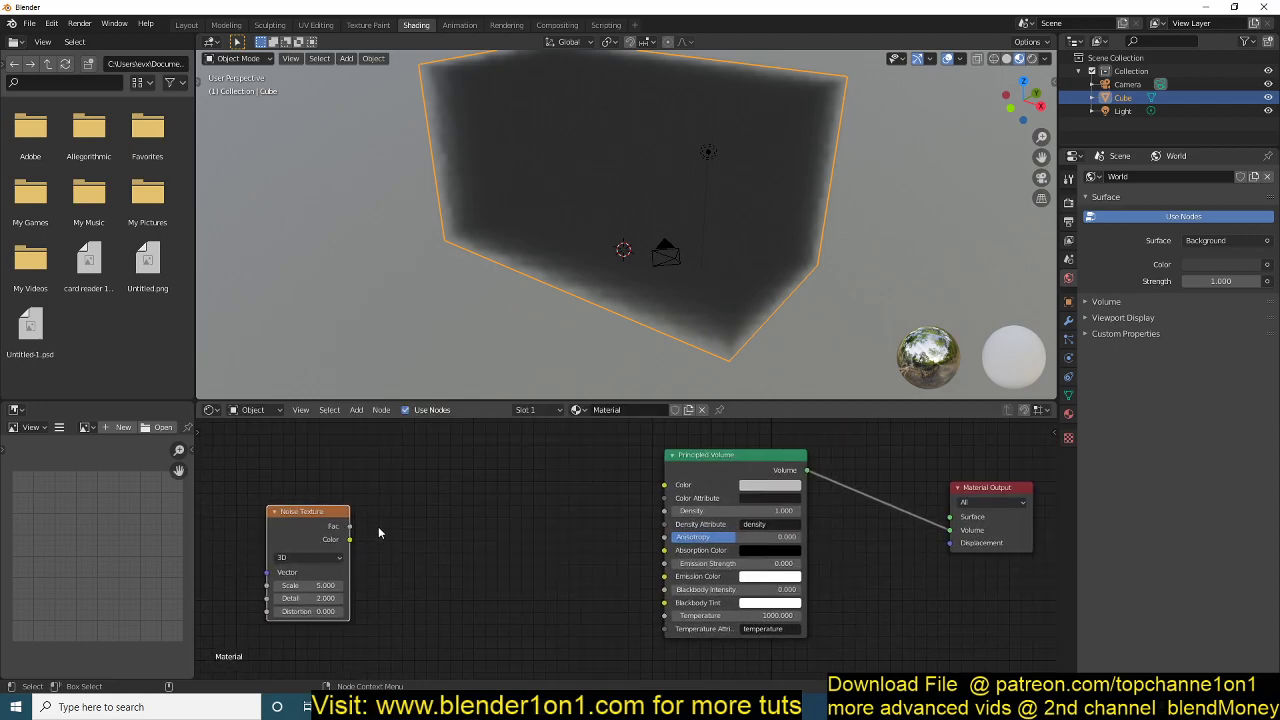
{"action": "left_click_drag", "start_coordinate": [349, 526], "coordinate": [674, 516]}
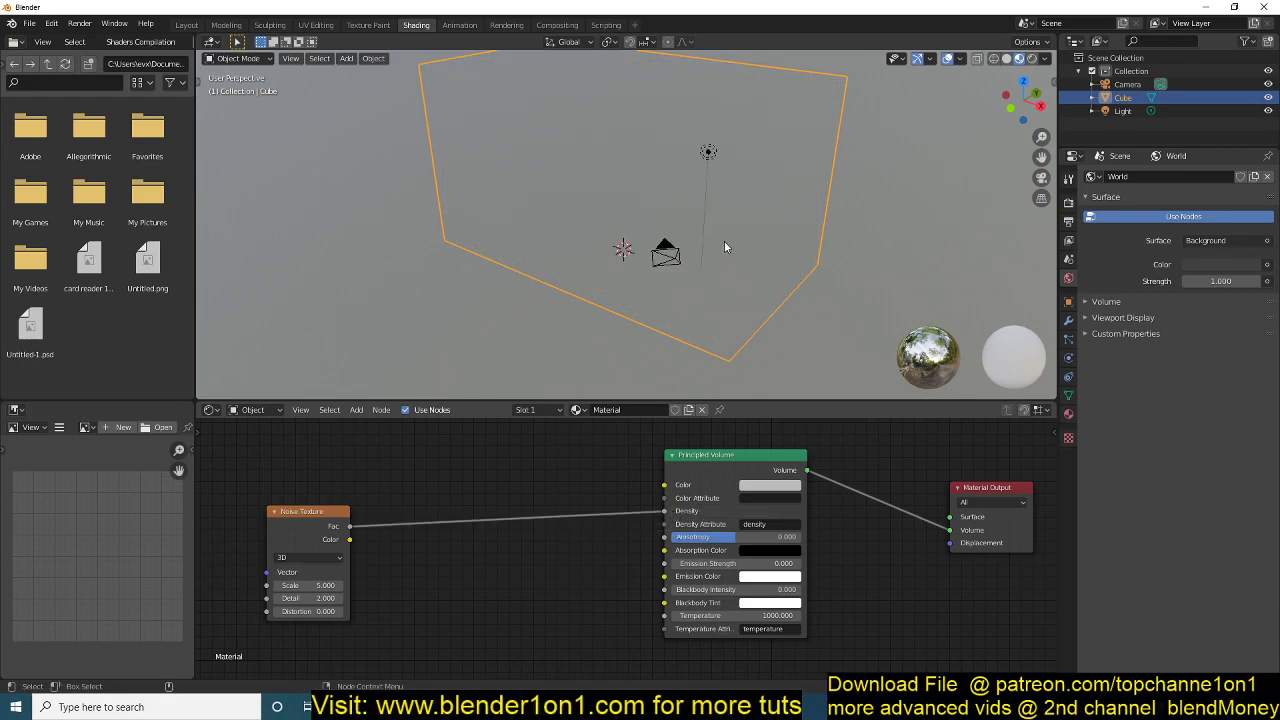
Insert a ColorRamp node on the link between the Noise Texture and the Principled Volume's Density.
{"action": "scroll", "coordinate": [724, 241], "scroll_direction": "down", "scroll_amount": 6}
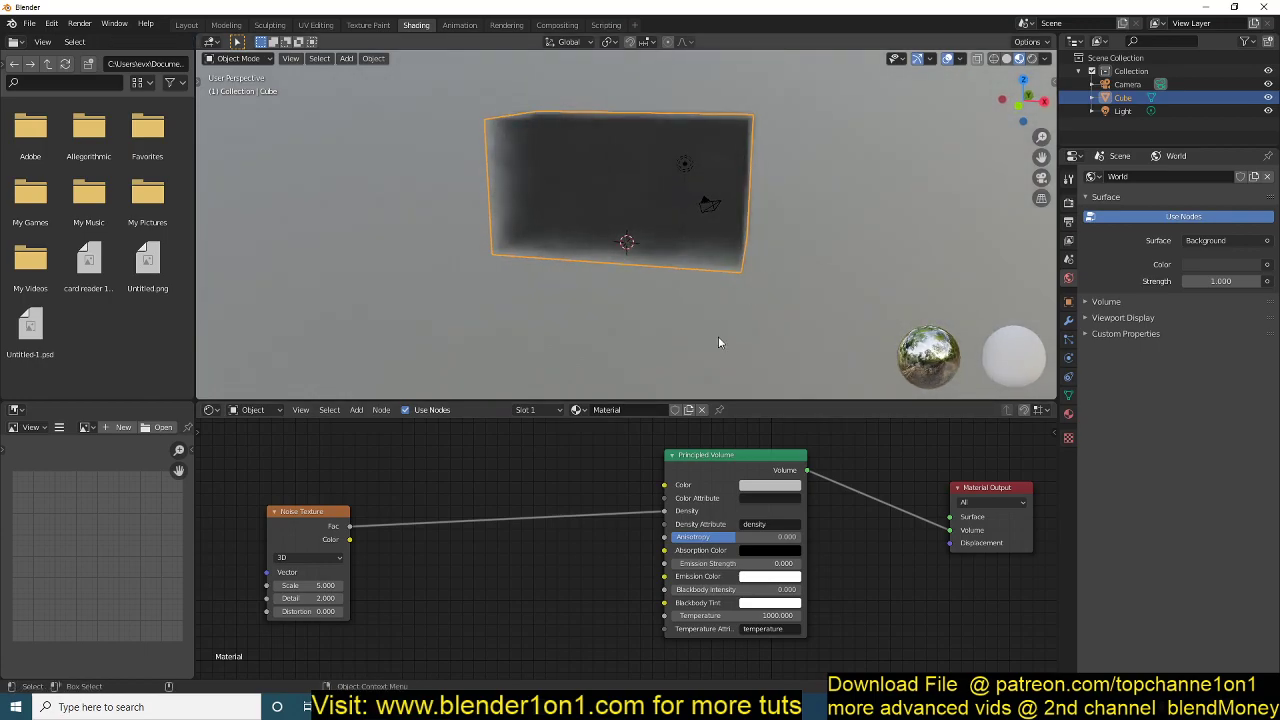
{"action": "scroll", "coordinate": [718, 342], "scroll_direction": "up", "scroll_amount": 3}
{"action": "middle_click_drag", "start_coordinate": [536, 486], "coordinate": [698, 496]}
{"action": "key", "text": "shift+a"}
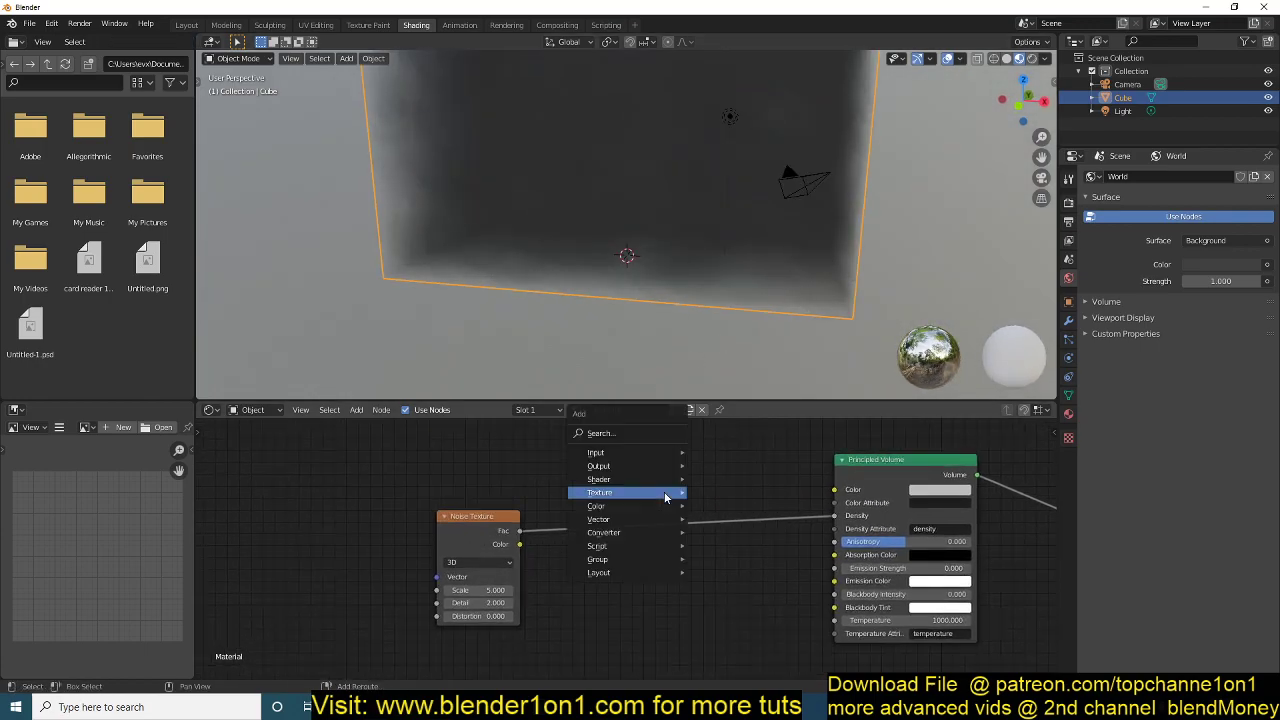
{"action": "mouse_move", "coordinate": [660, 532]}
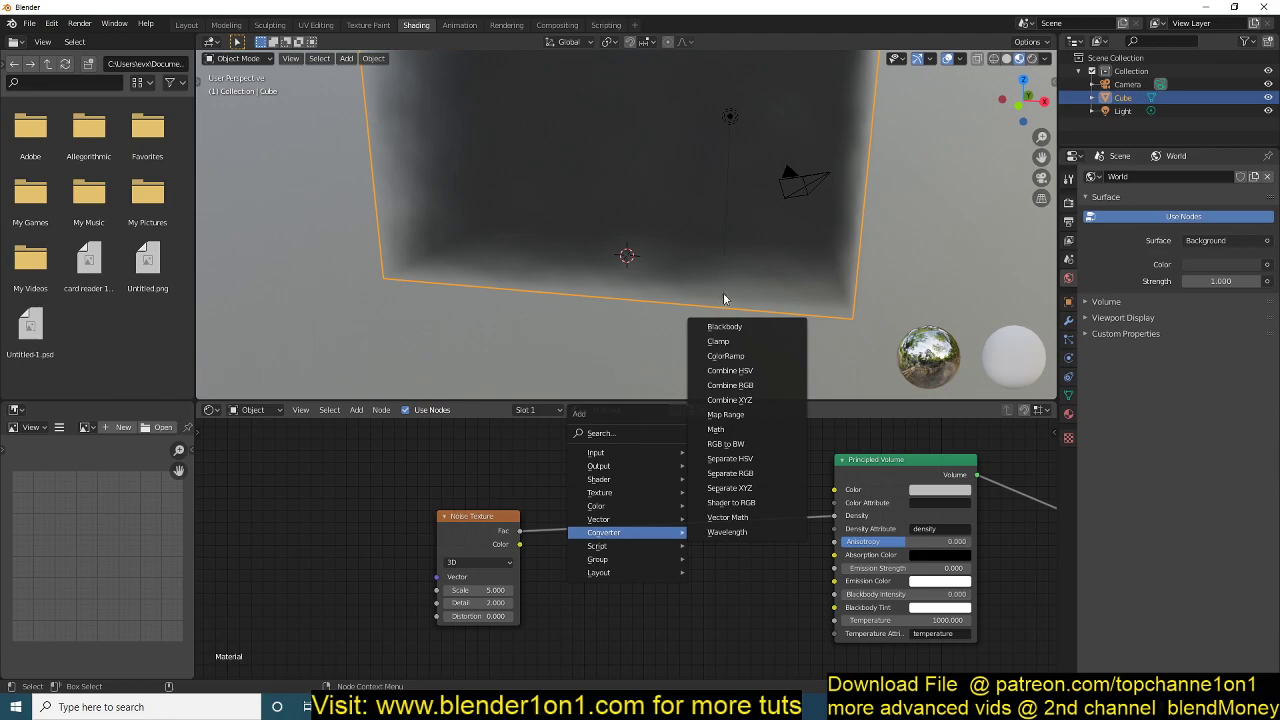
{"action": "left_click", "coordinate": [727, 356]}
{"action": "left_click", "coordinate": [620, 429]}
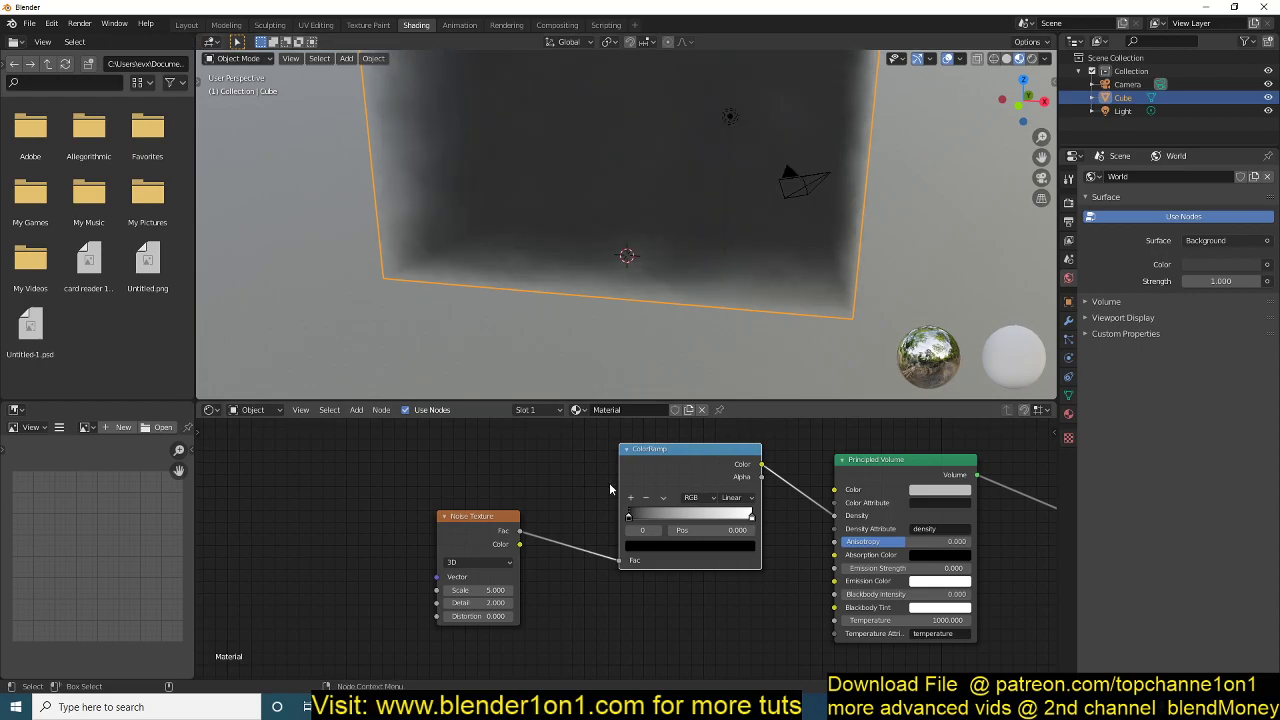
Break the fog into patches by moving the ColorRamp's black stop near the middle and the white stop to about 0.732.
{"action": "left_click_drag", "start_coordinate": [628, 518], "coordinate": [719, 516]}
{"action": "left_click", "coordinate": [736, 518]}
{"action": "left_click", "coordinate": [692, 518]}
Enable Scene Lights in the viewport shading options and select the light inside the fog volume.
{"action": "left_click", "coordinate": [1046, 58]}
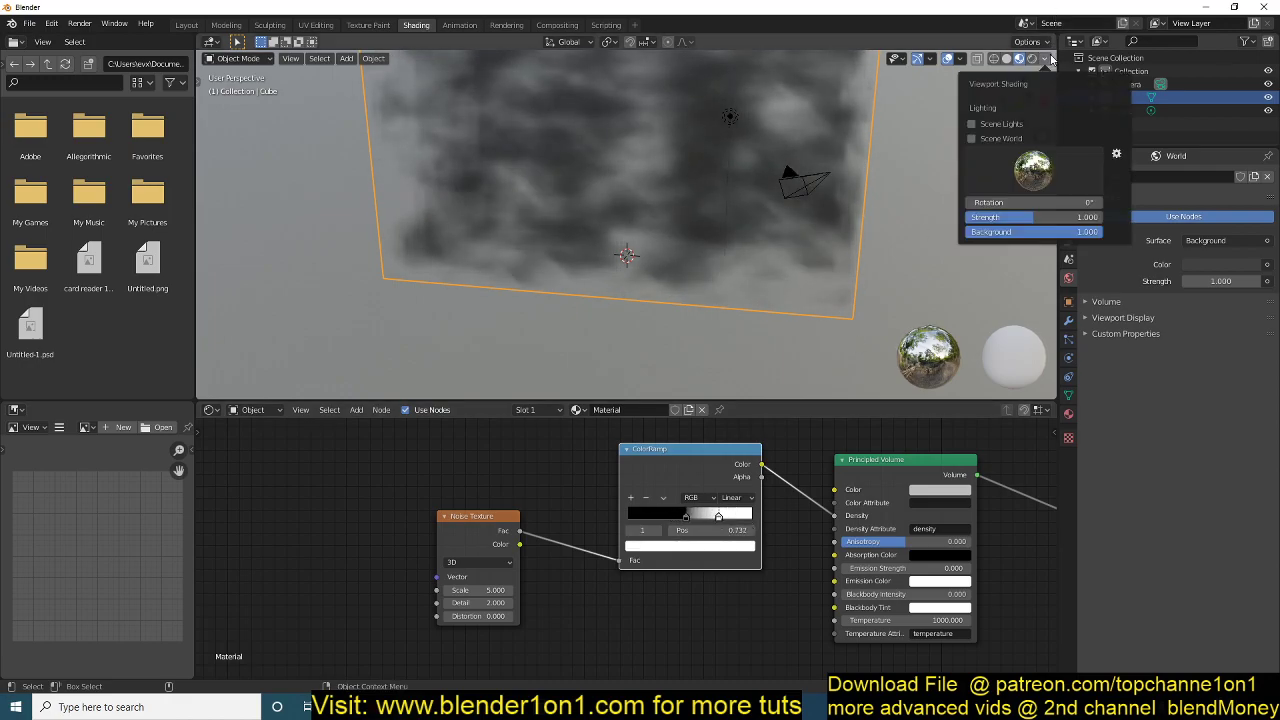
{"action": "left_click", "coordinate": [1011, 126]}
{"action": "middle_click_drag", "start_coordinate": [855, 117], "coordinate": [750, 171]}
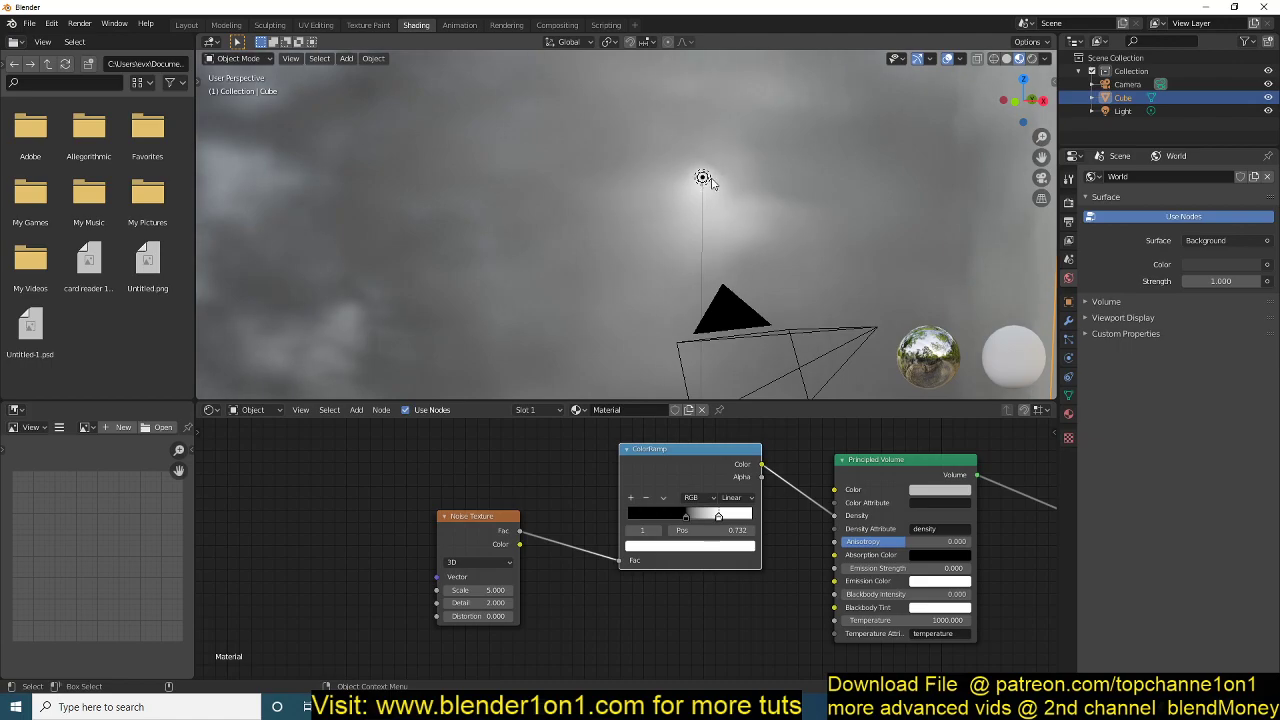
{"action": "left_click", "coordinate": [703, 177]}
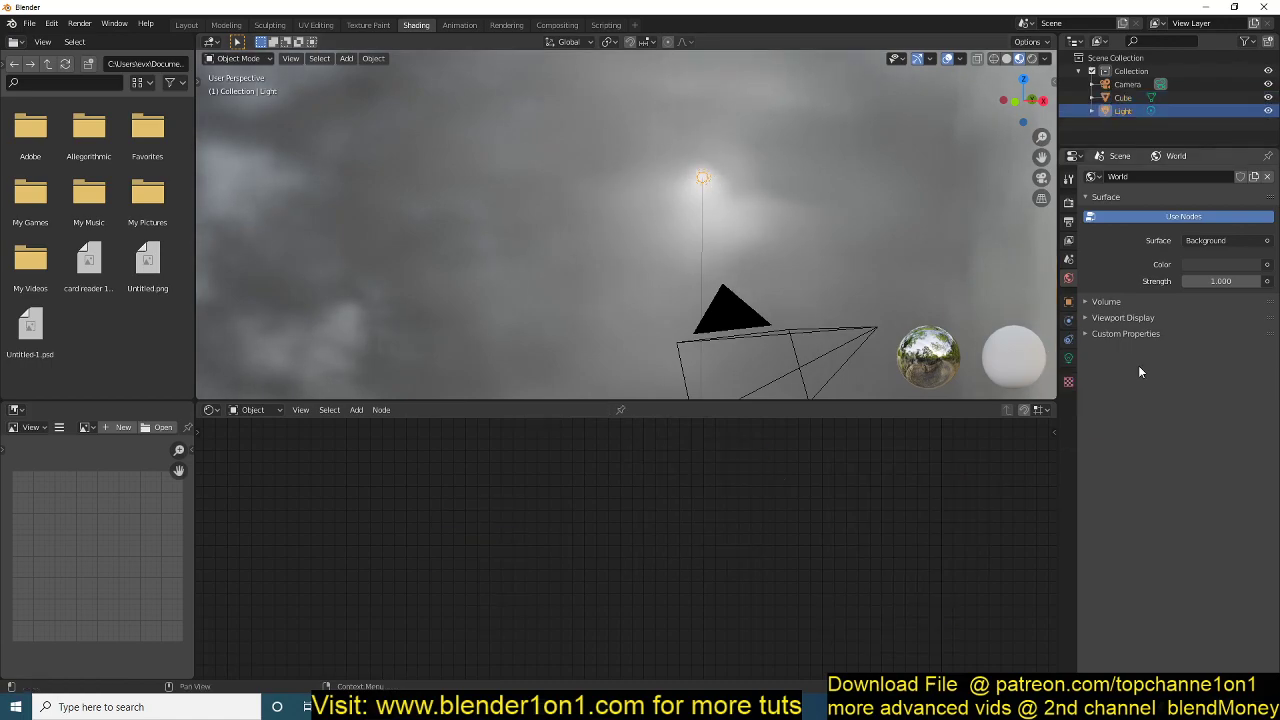
Set the selected light's power to 5000 W.
{"action": "left_click", "coordinate": [1068, 358]}
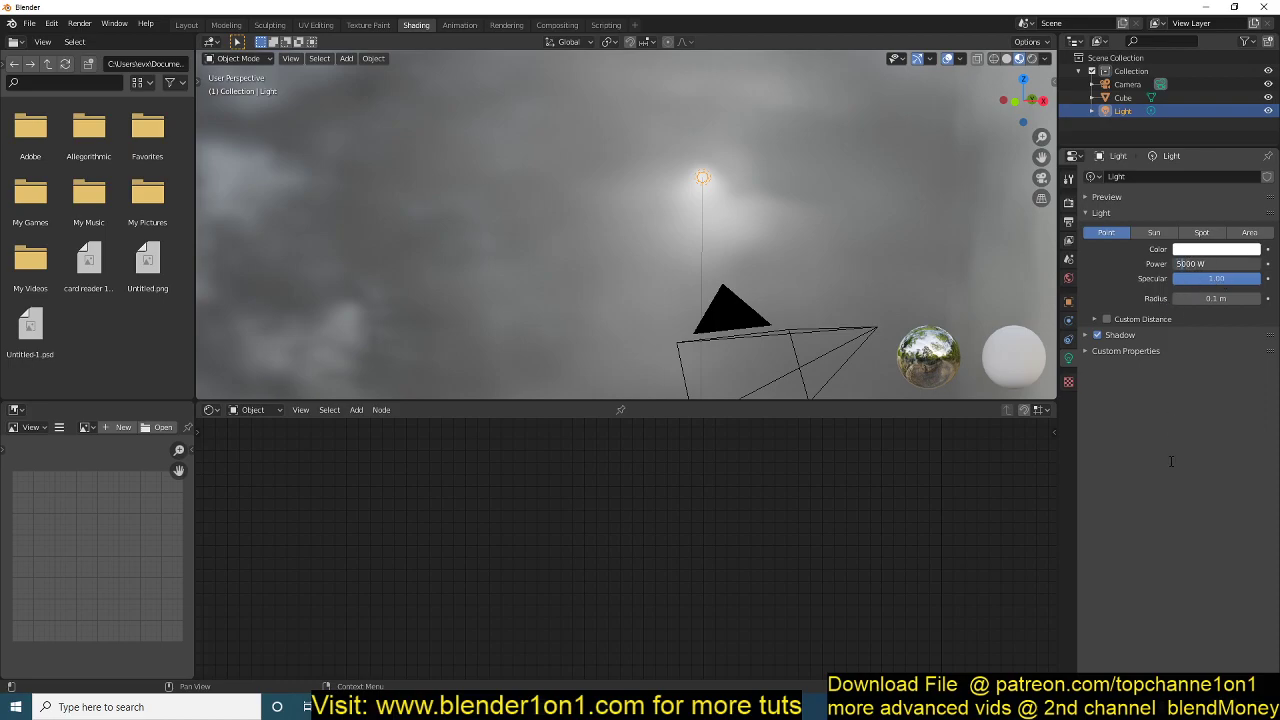
{"action": "key", "text": "Return"}
{"action": "scroll", "coordinate": [713, 274], "scroll_direction": "down", "scroll_amount": 5}
{"action": "middle_click_drag", "start_coordinate": [748, 270], "coordinate": [763, 240]}
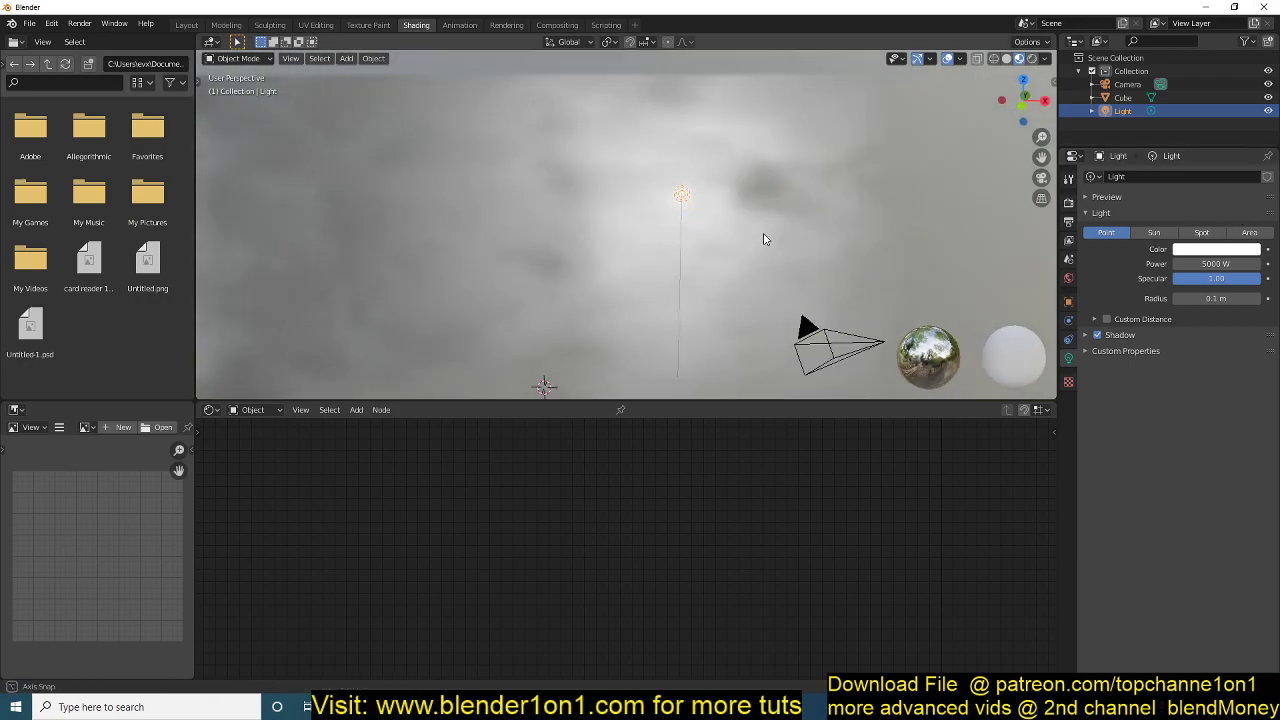
Change the light's type to Spot and switch the viewport to rendered shading.
{"action": "left_click", "coordinate": [1199, 233]}
{"action": "scroll", "coordinate": [700, 214], "scroll_direction": "down", "scroll_amount": 4}
{"action": "key", "text": "r"}
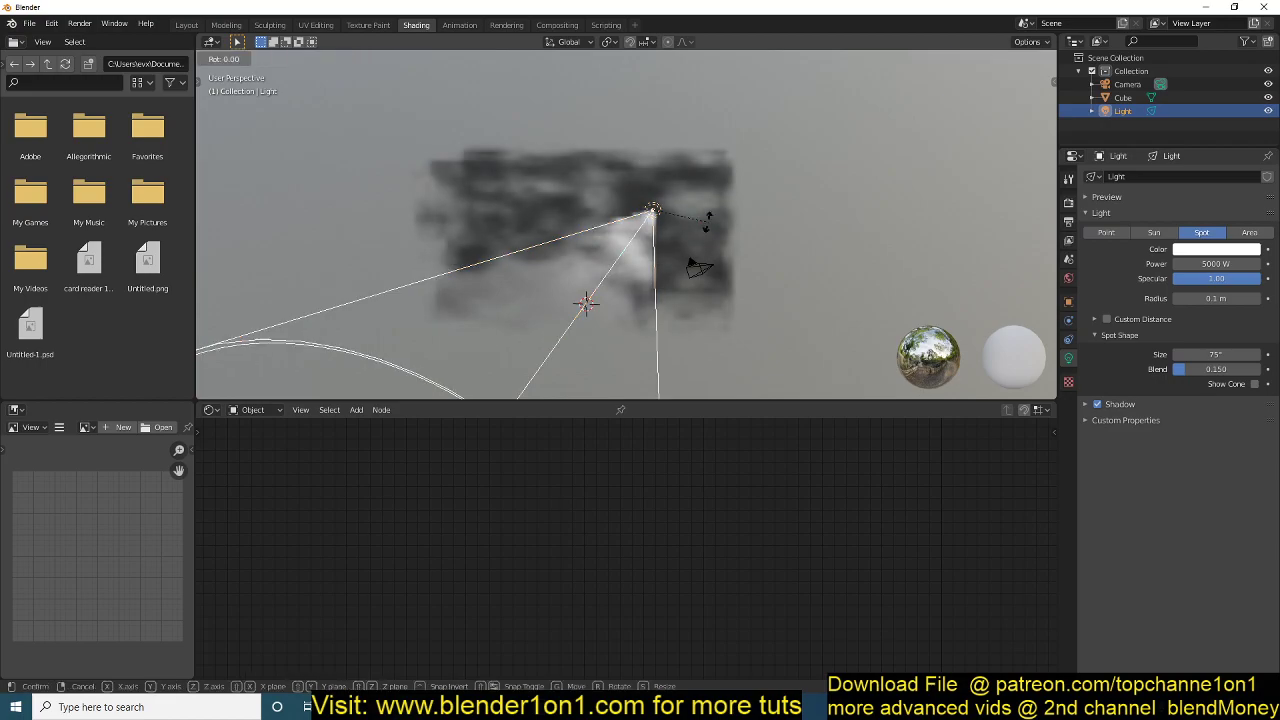
{"action": "key", "text": "Escape"}
{"action": "middle_click_drag", "start_coordinate": [709, 227], "coordinate": [805, 234]}
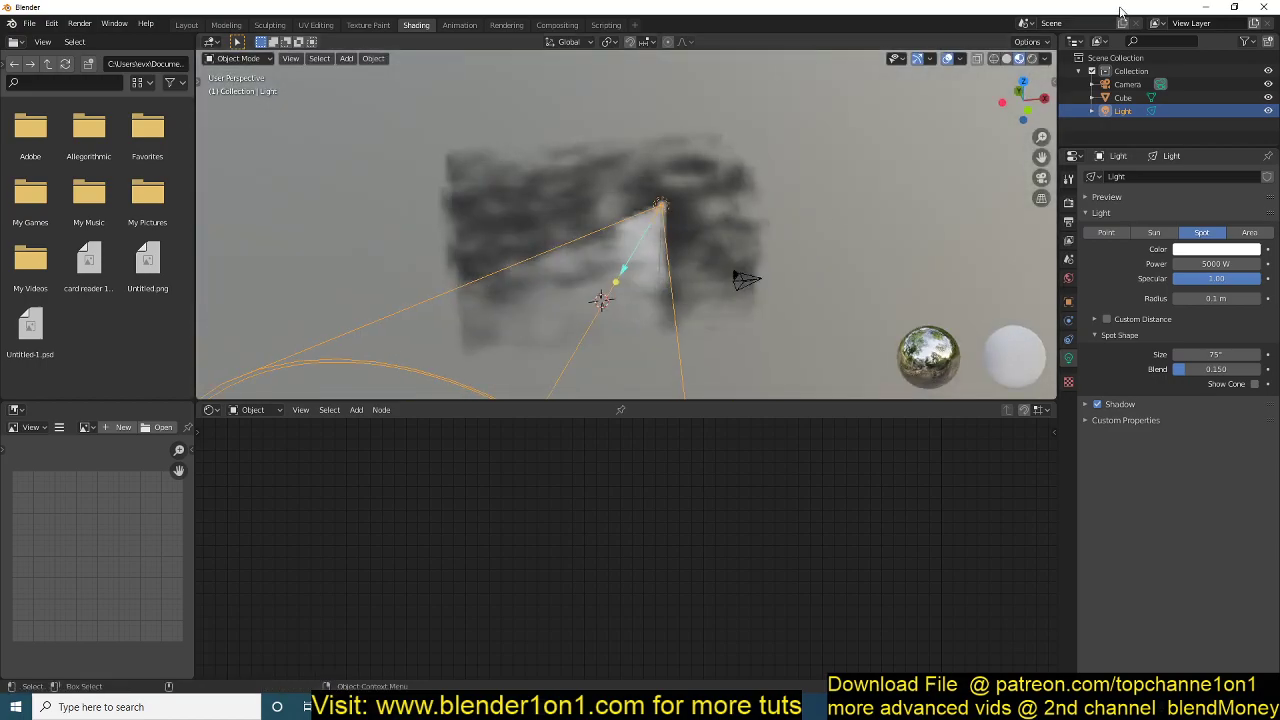
{"action": "left_click", "coordinate": [1033, 58]}
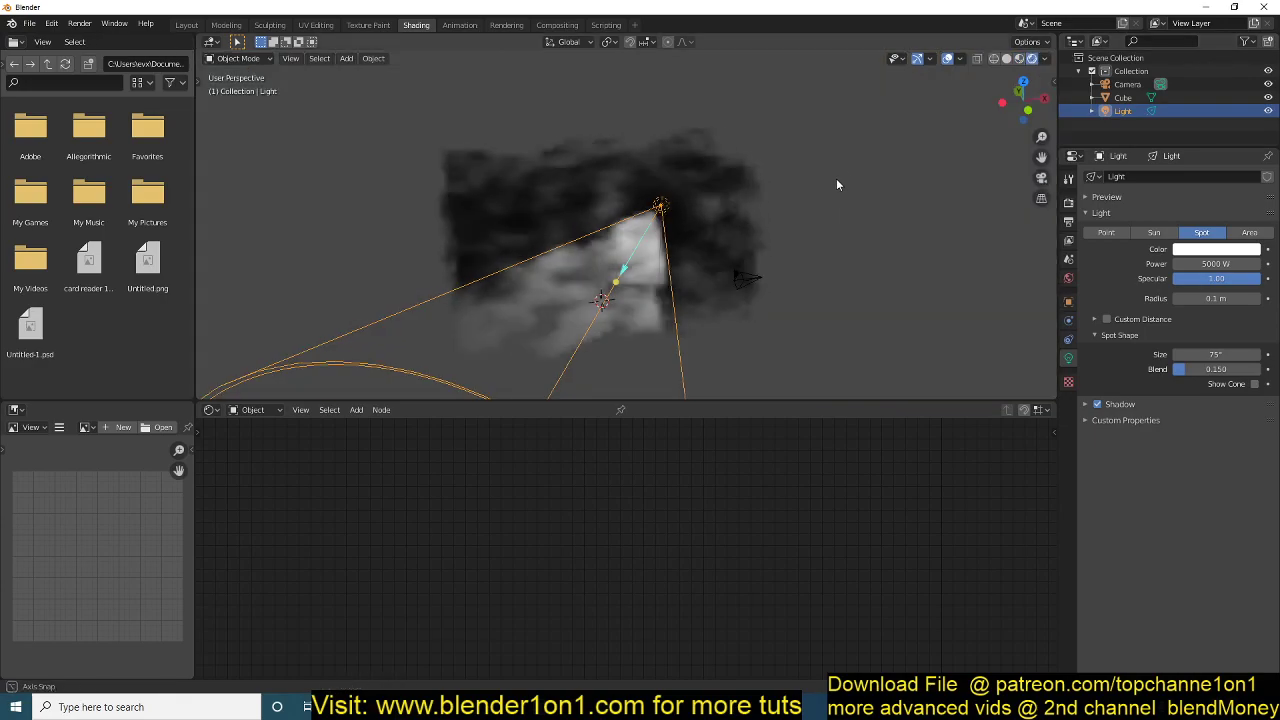
{"action": "middle_click_drag", "start_coordinate": [836, 178], "coordinate": [726, 192]}
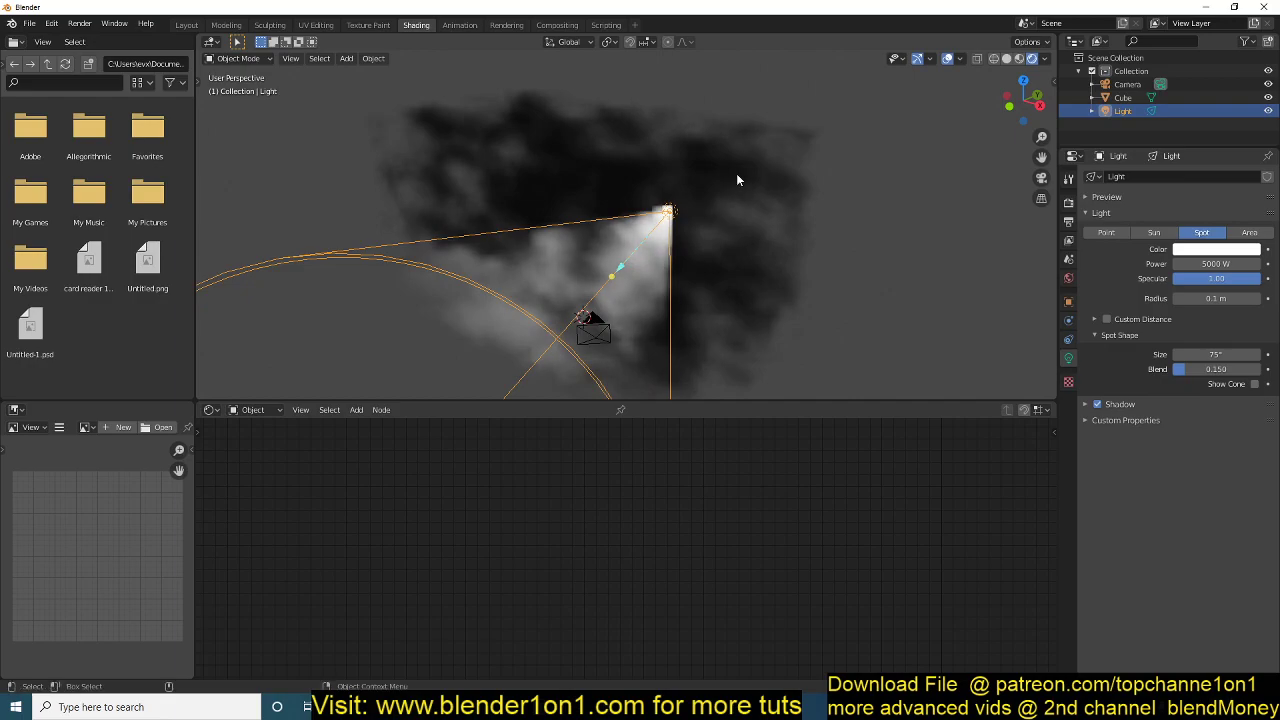
Select the fog cube and insert a Math node between its ColorRamp and the Principled Volume's Density.
{"action": "left_click", "coordinate": [737, 183]}
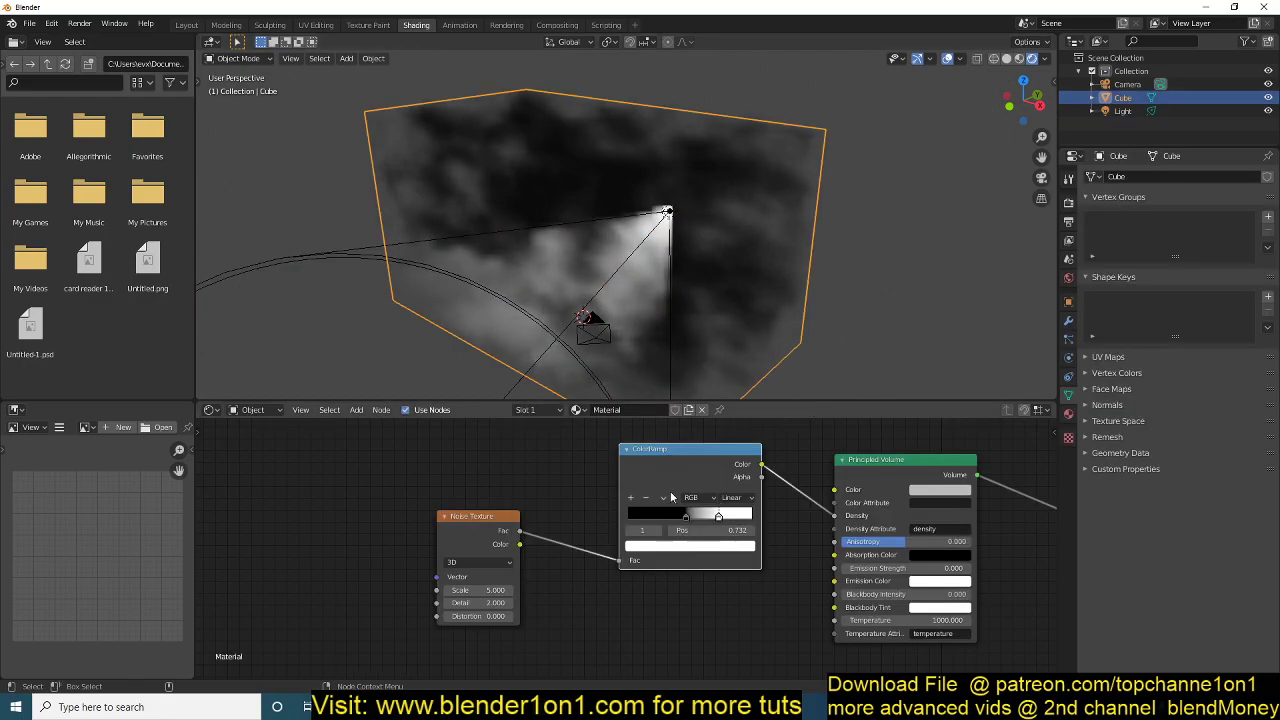
{"action": "middle_click_drag", "start_coordinate": [791, 541], "coordinate": [757, 543]}
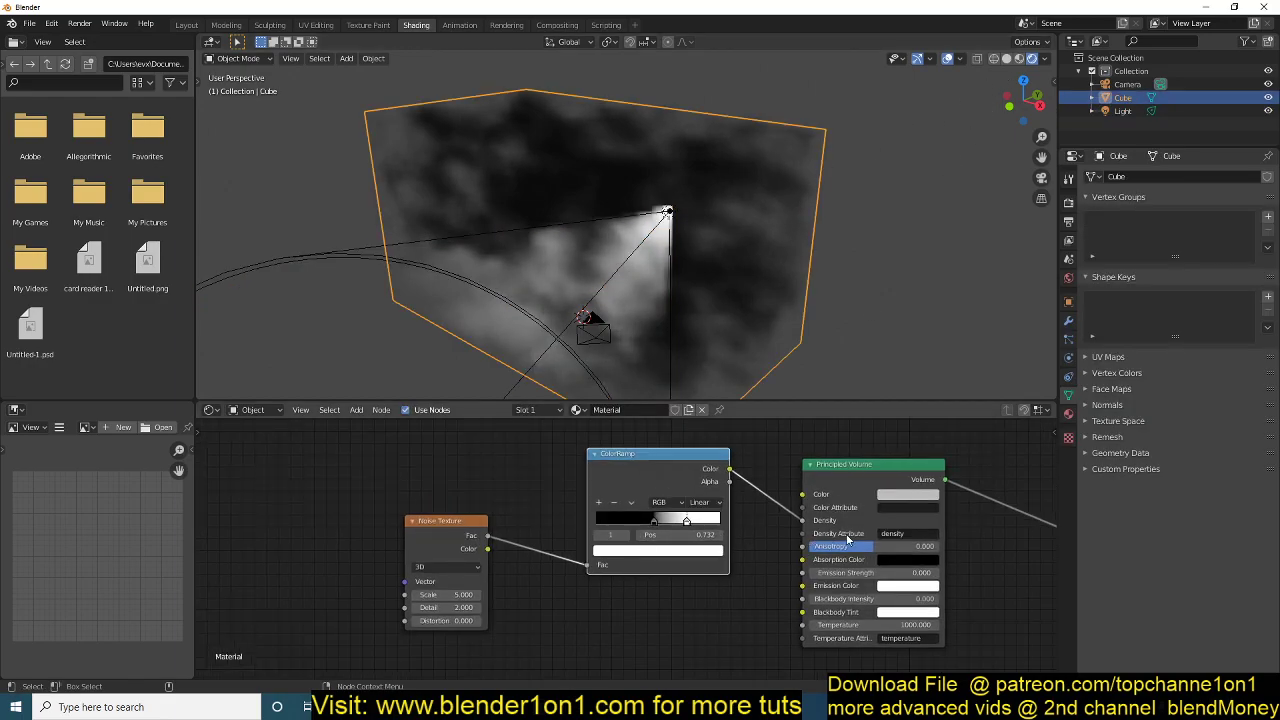
{"action": "left_click_drag", "start_coordinate": [624, 459], "coordinate": [548, 490]}
{"action": "key", "text": "shift+a"}
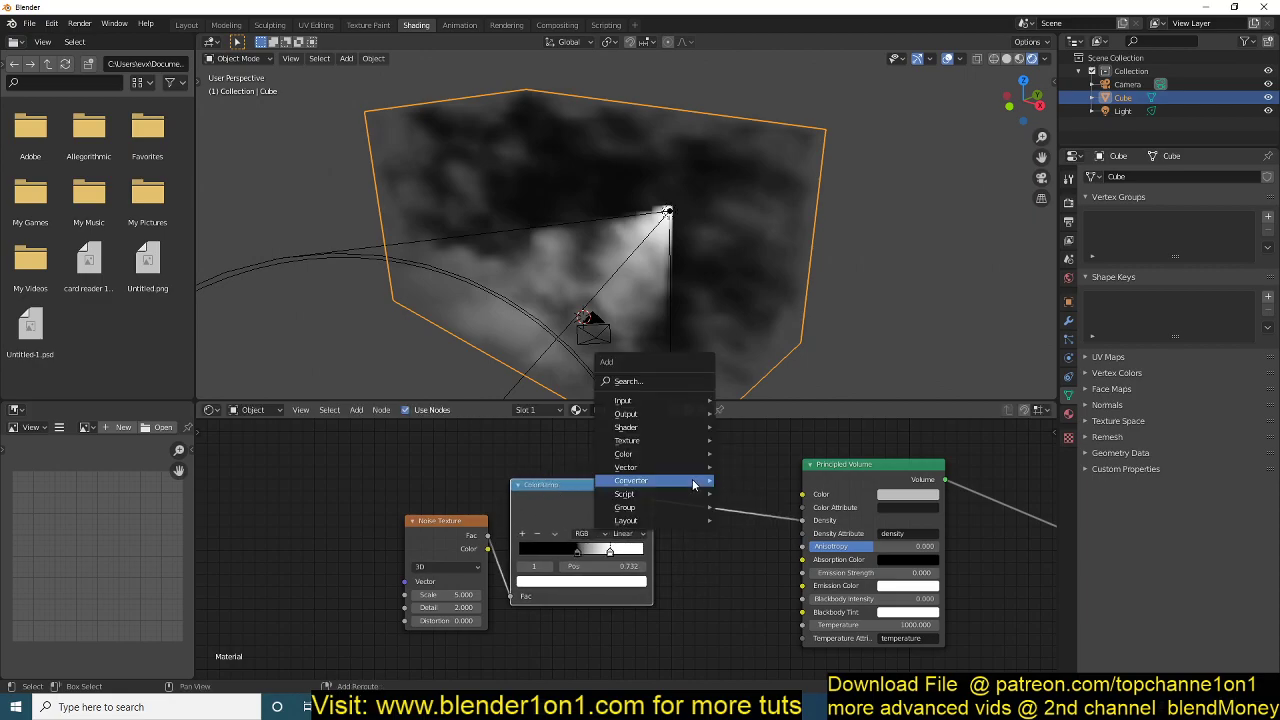
{"action": "mouse_move", "coordinate": [640, 481]}
{"action": "left_click", "coordinate": [767, 393]}
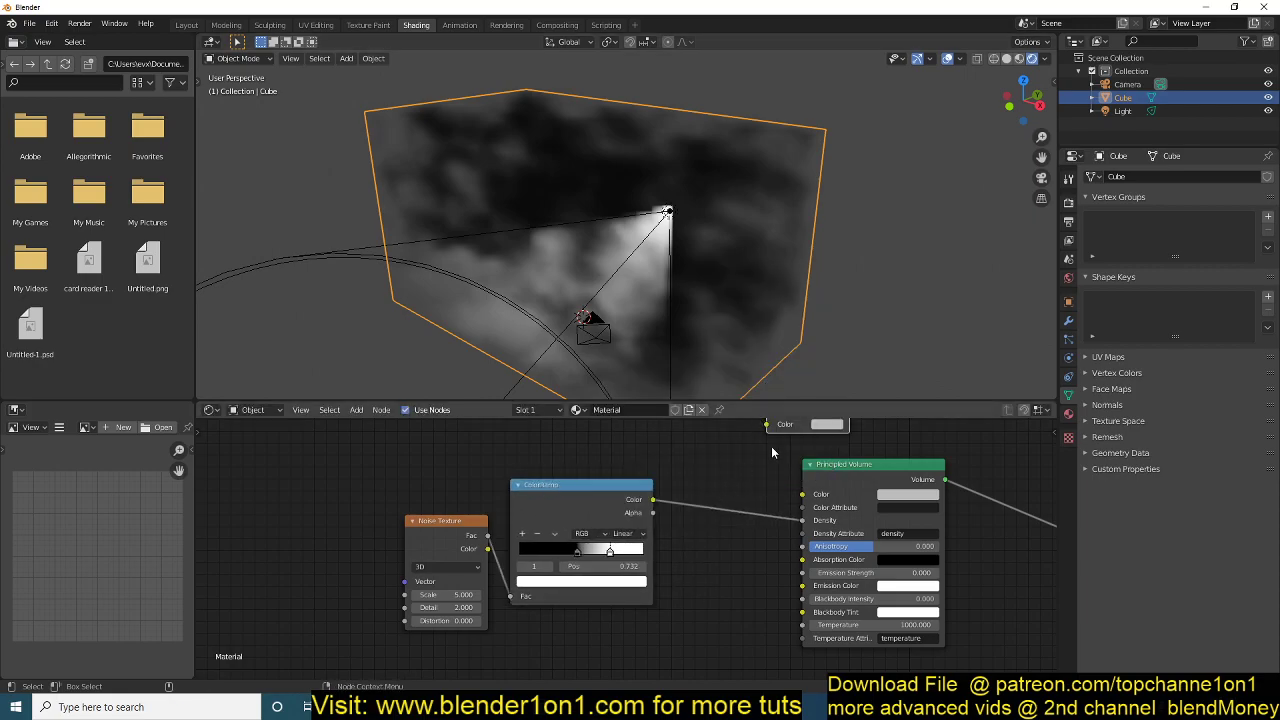
{"action": "key", "text": "shift+a"}
{"action": "mouse_move", "coordinate": [719, 468]}
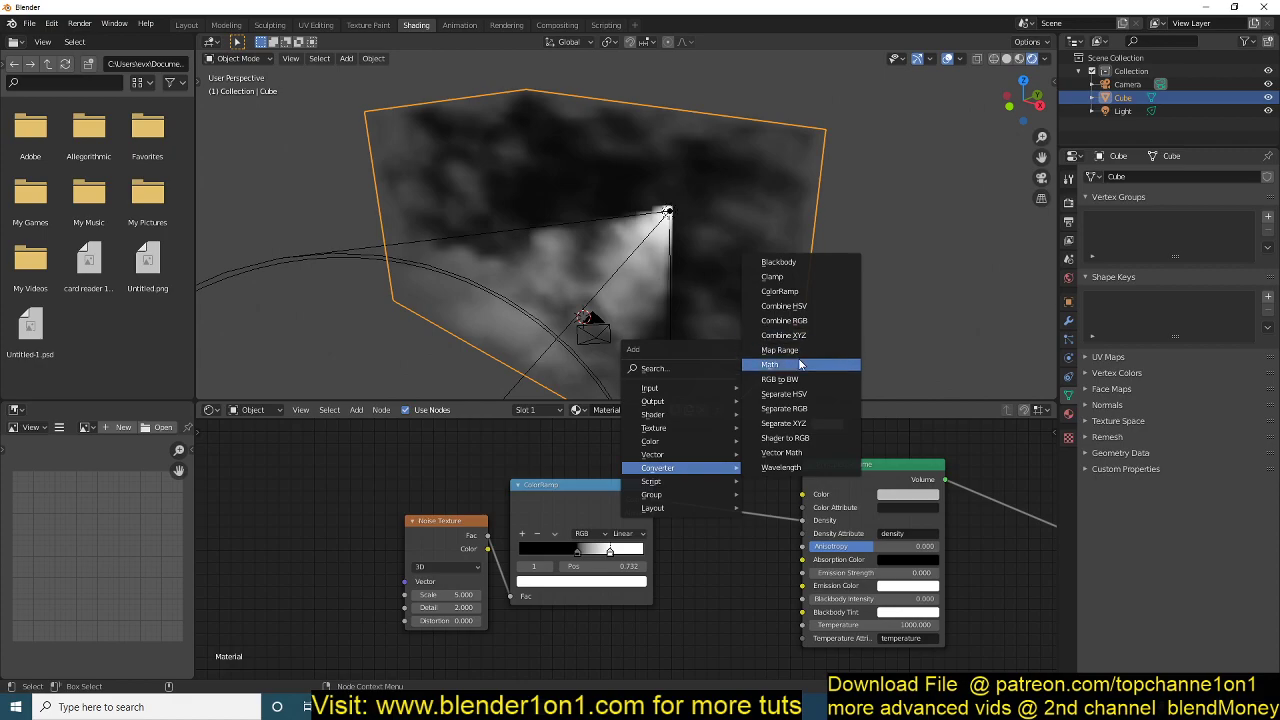
{"action": "left_click", "coordinate": [775, 366]}
{"action": "left_click", "coordinate": [695, 446]}
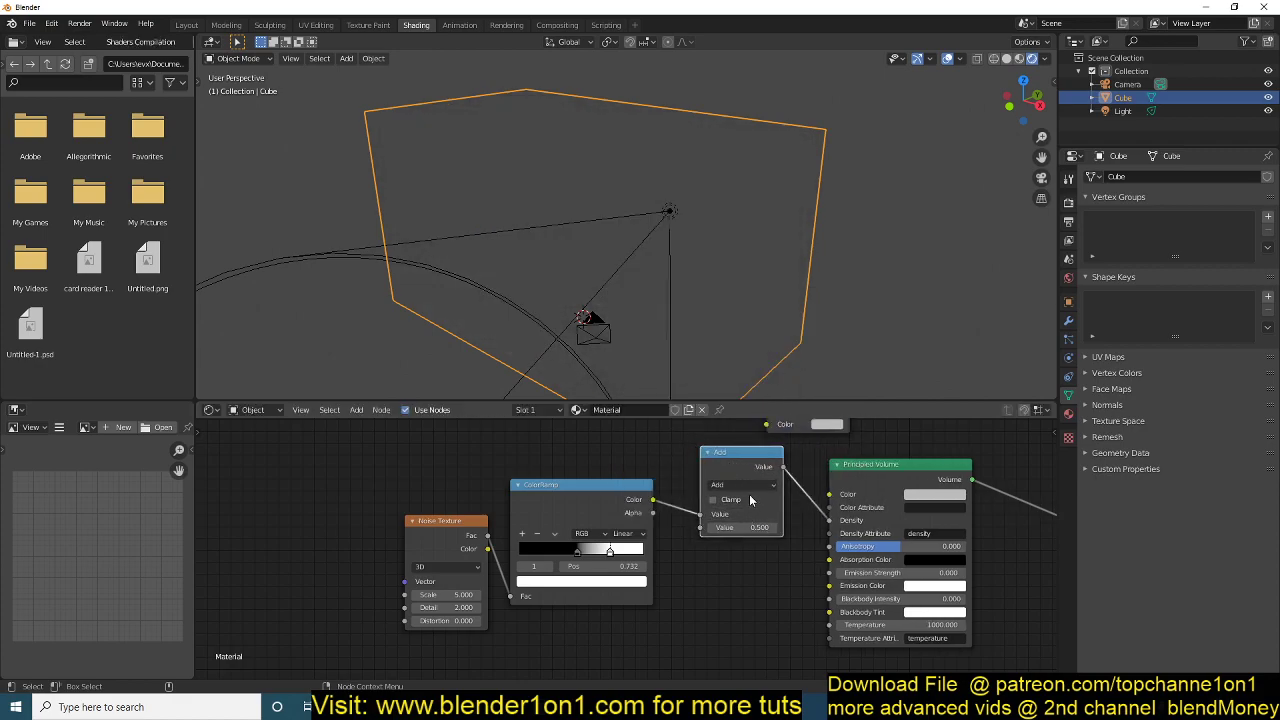
Thin the fog by setting the Math node to Multiply with a value of 0.100.
{"action": "left_click", "coordinate": [757, 488]}
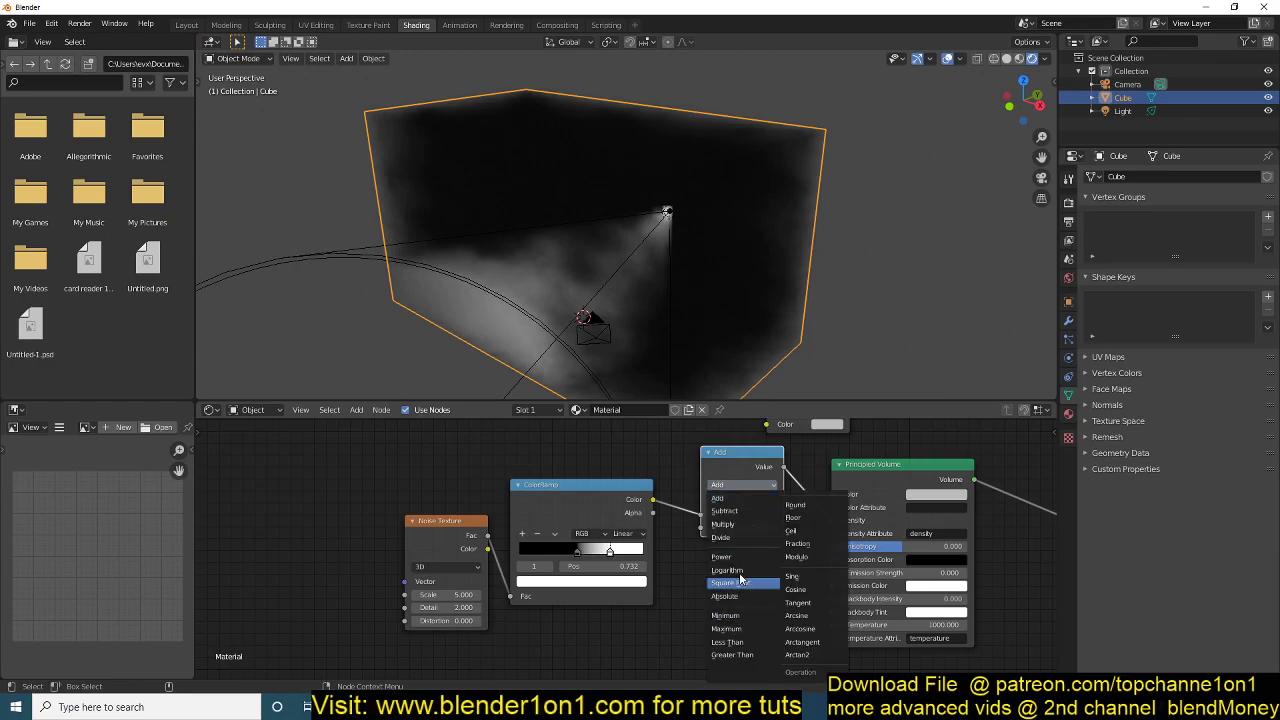
{"action": "left_click", "coordinate": [749, 526]}
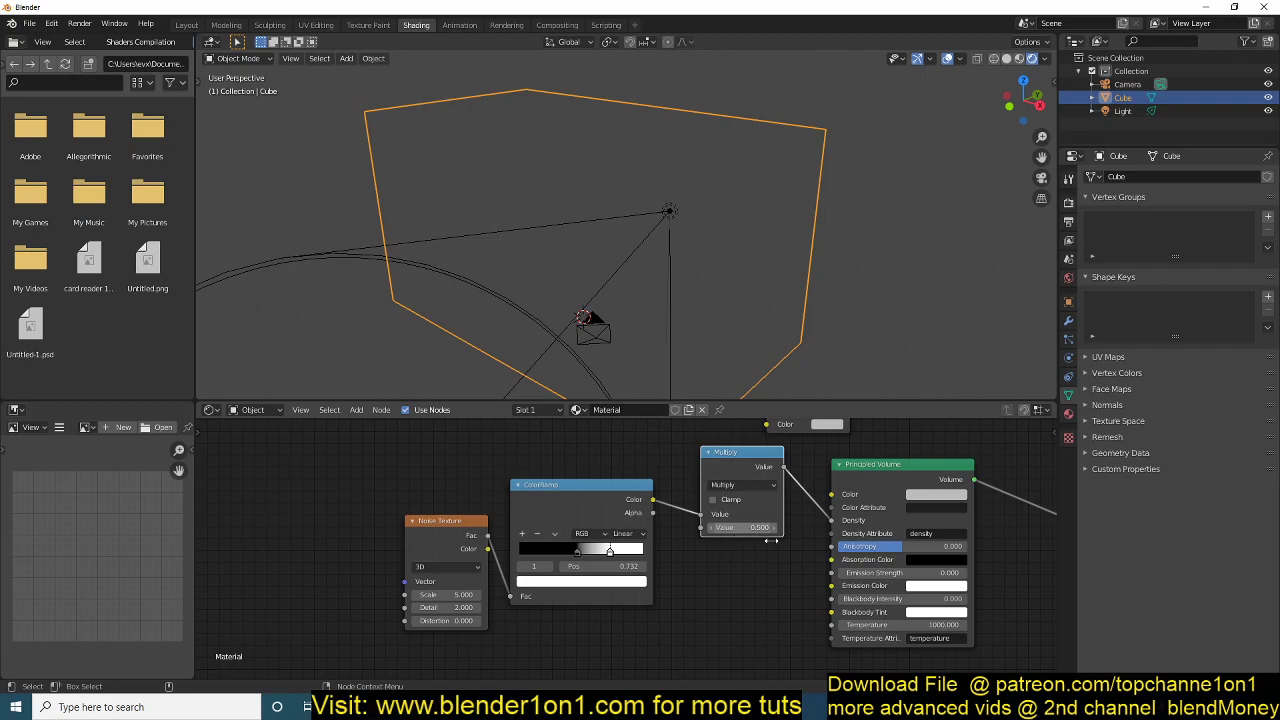
{"action": "mouse_move", "coordinate": [745, 527]}
{"action": "left_mouse_down"}
{"action": "mouse_move", "coordinate": [705, 527]}
{"action": "mouse_move", "coordinate": [736, 527]}
{"action": "left_mouse_up"}
{"action": "middle_click_drag", "start_coordinate": [632, 275], "coordinate": [596, 400]}
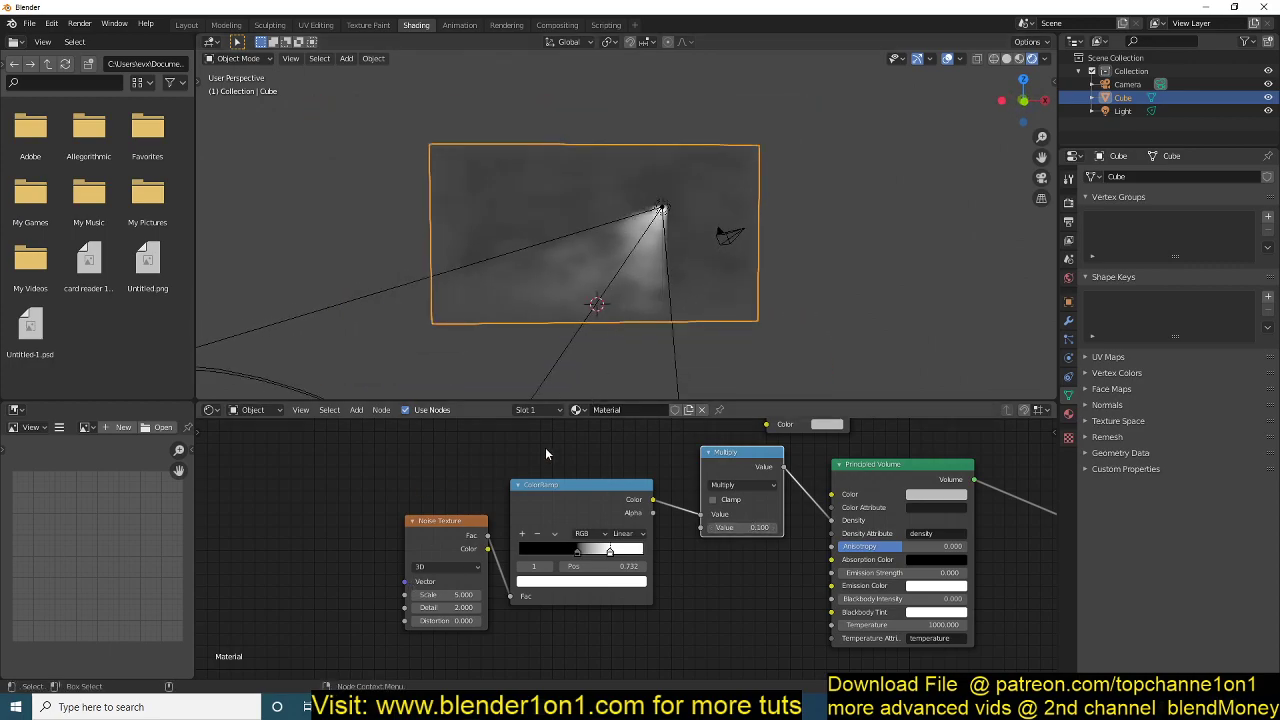
Split the shader editor horizontally and turn the lower area into a Timeline tall enough to show keyframes.
{"action": "left_click_drag", "start_coordinate": [1058, 406], "coordinate": [1010, 630]}
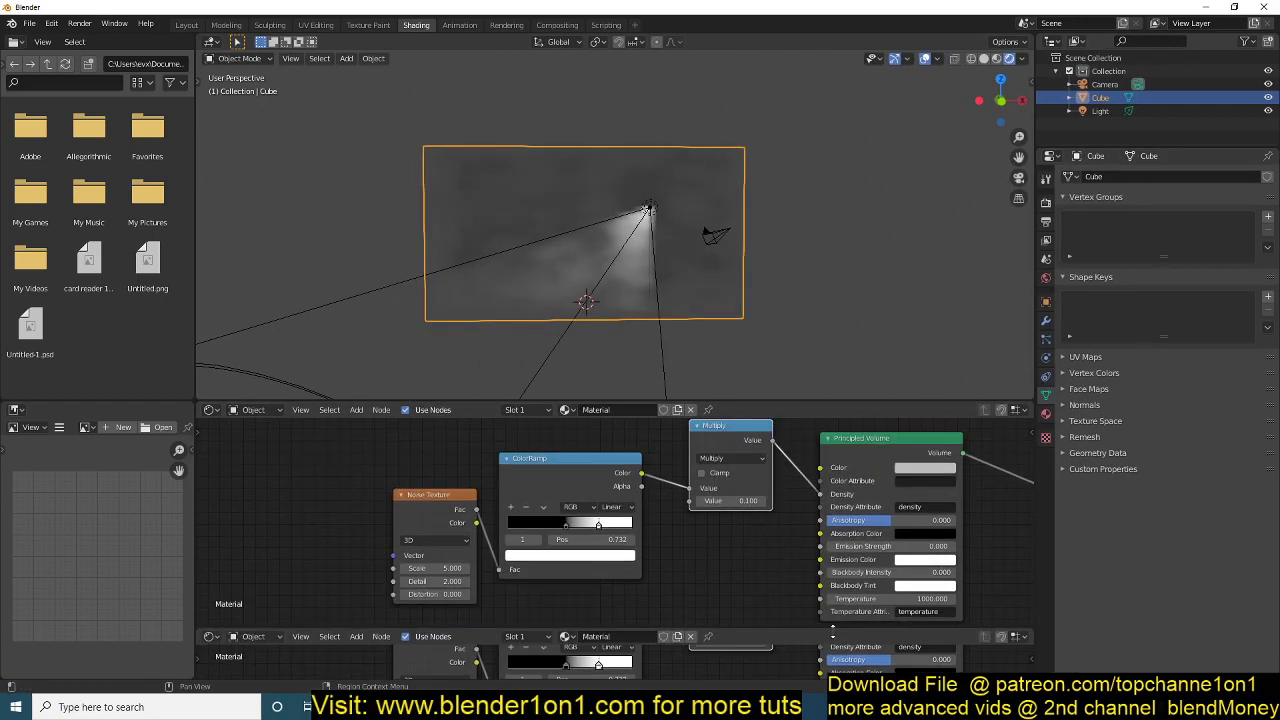
{"action": "left_click", "coordinate": [210, 636]}
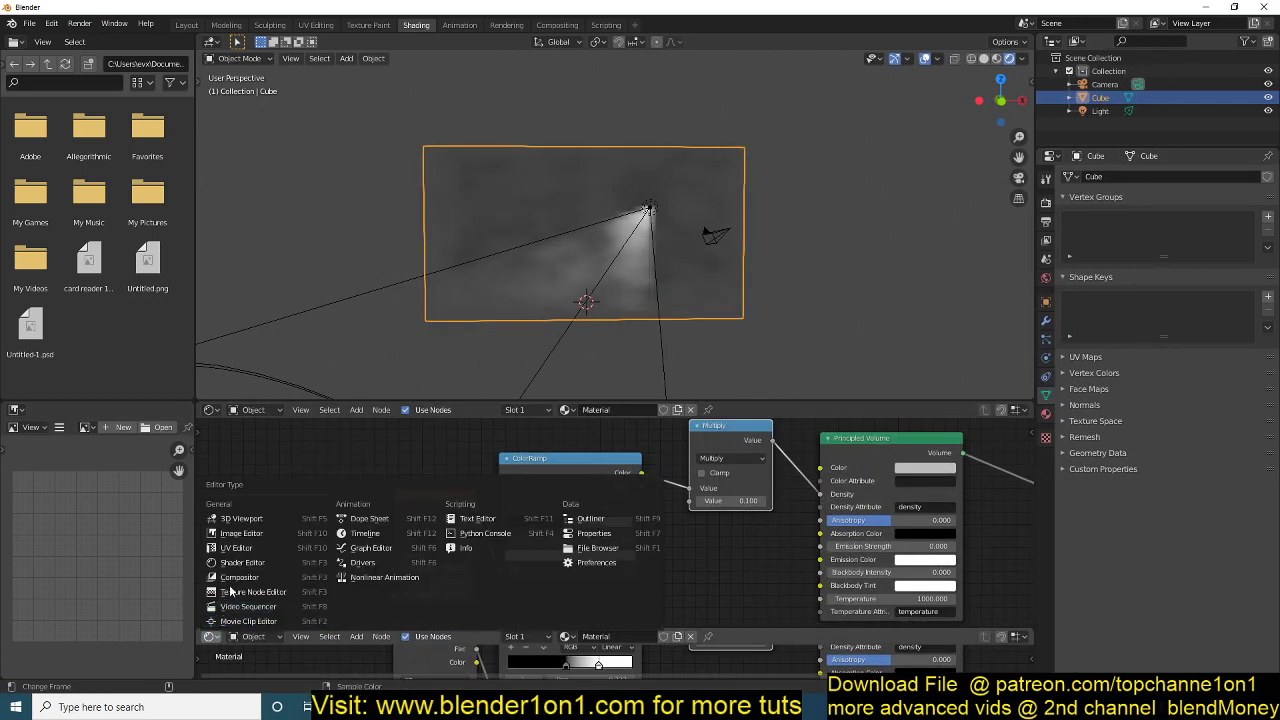
{"action": "left_click", "coordinate": [372, 535]}
{"action": "left_click_drag", "start_coordinate": [522, 629], "coordinate": [520, 594]}
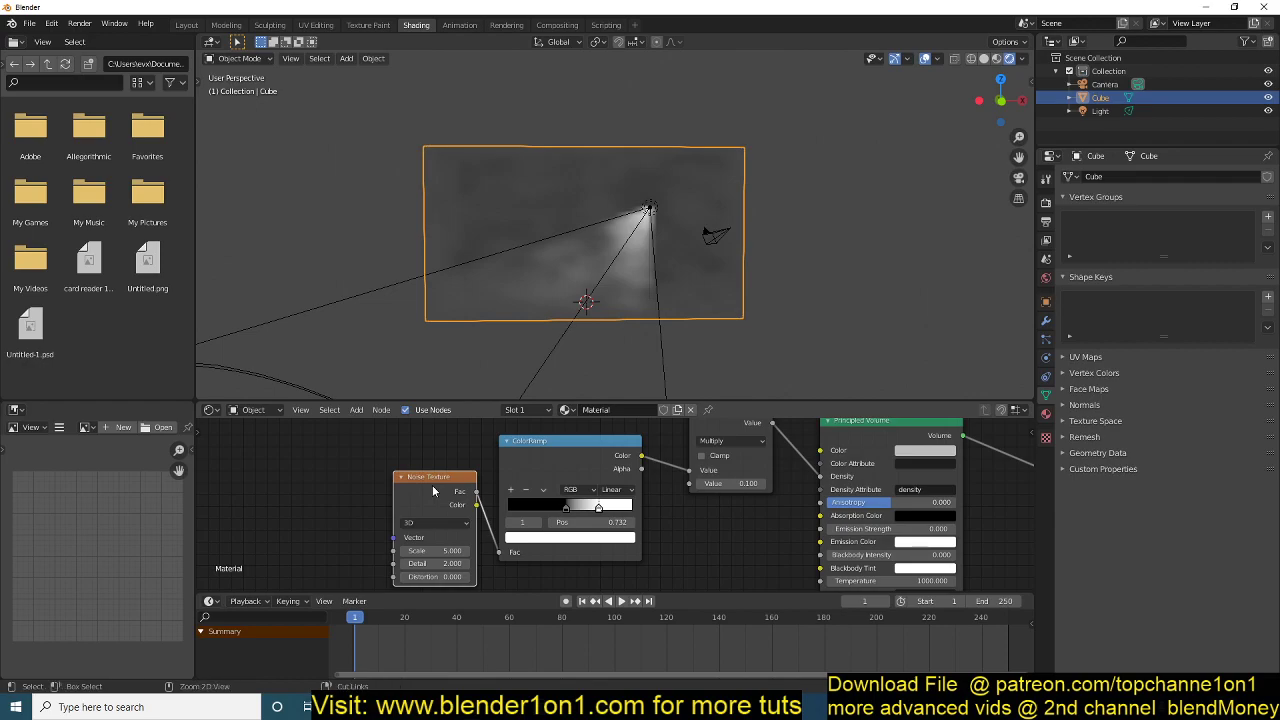
Add Texture Coordinate and Mapping nodes feeding the Noise Texture's Vector and spread them apart.
{"action": "key", "text": "ctrl+t"}
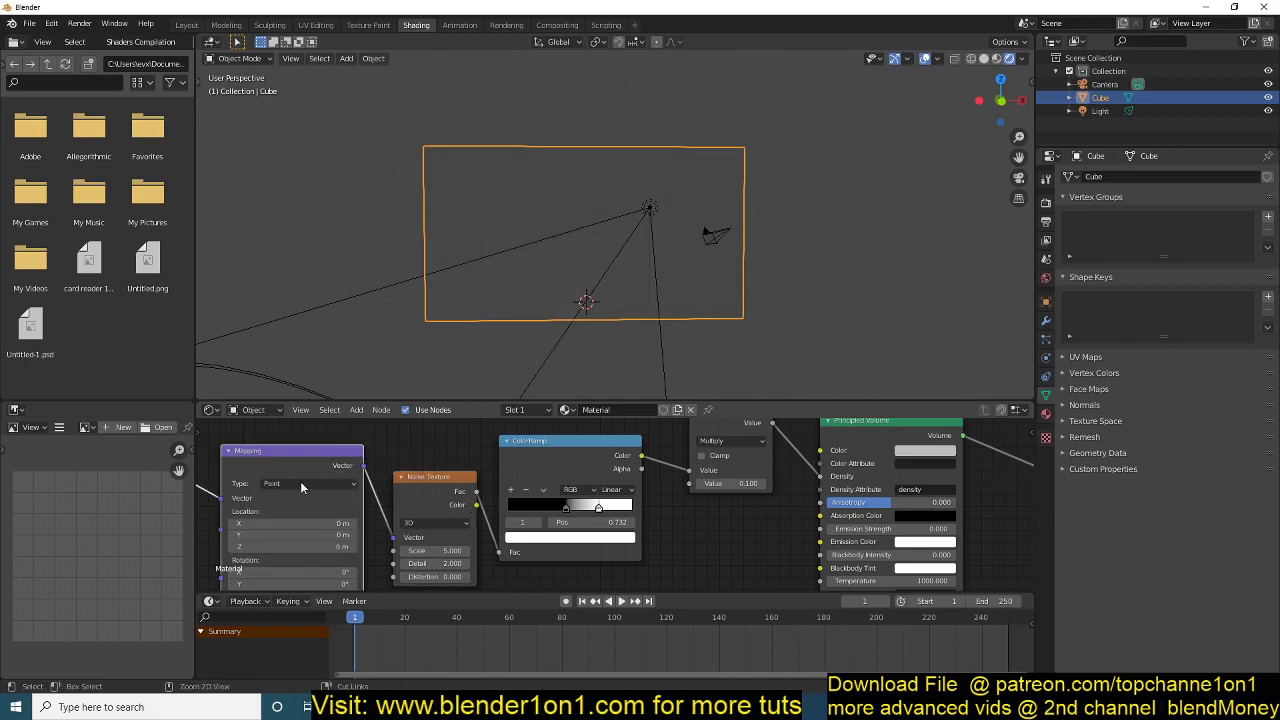
{"action": "scroll", "coordinate": [300, 481], "scroll_direction": "down", "scroll_amount": 2}
{"action": "middle_click_drag", "start_coordinate": [300, 481], "coordinate": [497, 456]}
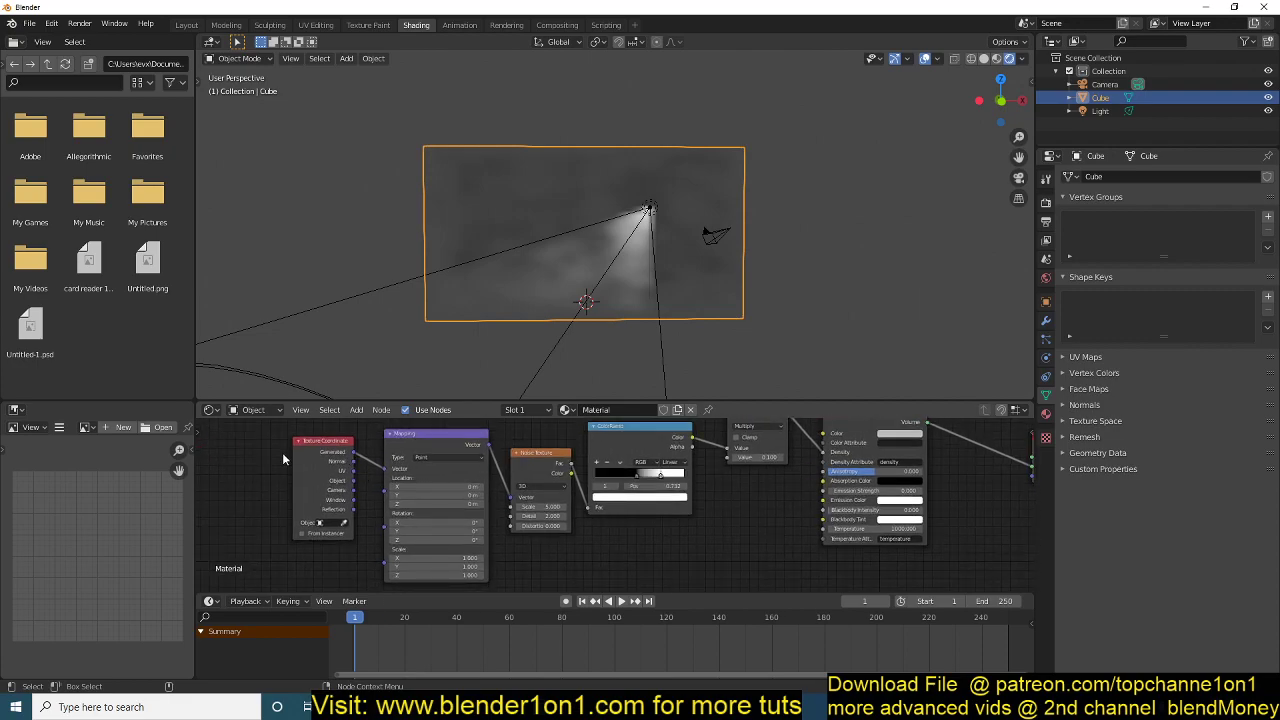
{"action": "left_click_drag", "start_coordinate": [306, 466], "coordinate": [263, 494]}
{"action": "left_click_drag", "start_coordinate": [433, 436], "coordinate": [370, 427]}
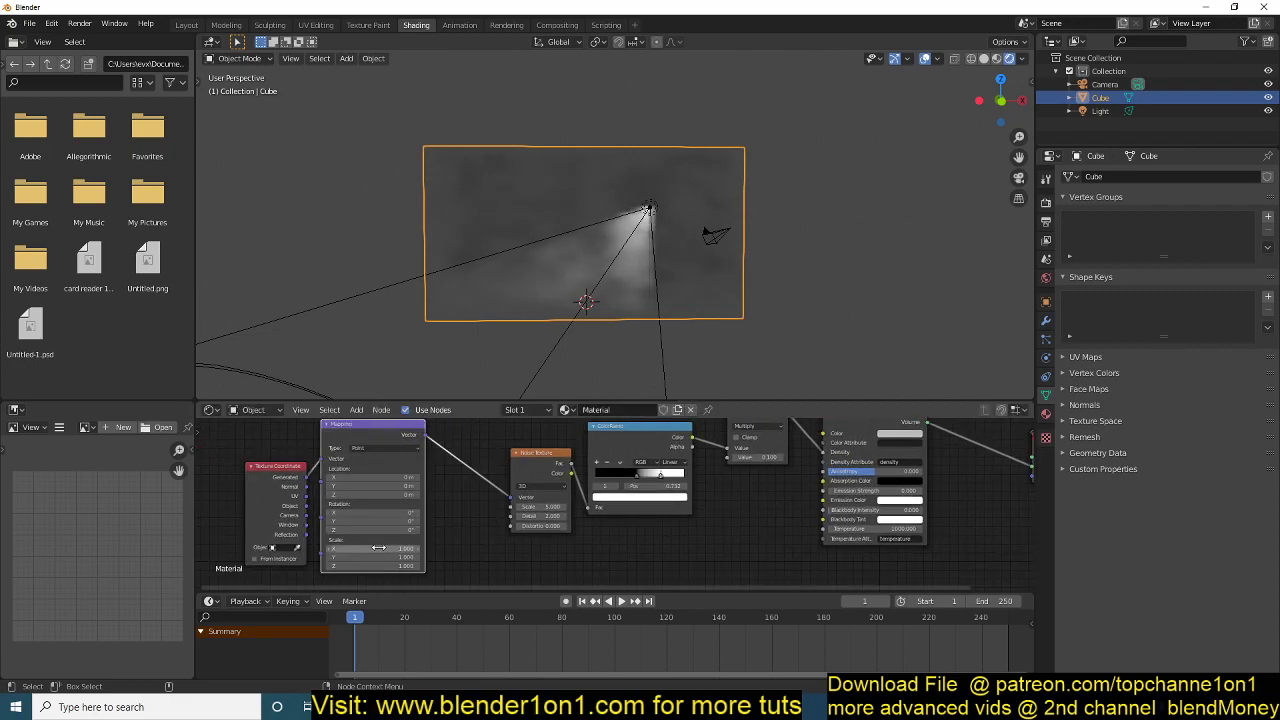
Try different X locations in the Mapping node to preview the noise sliding through the fog.
{"action": "scroll", "coordinate": [419, 504], "scroll_direction": "up", "scroll_amount": 2}
{"action": "left_click", "coordinate": [430, 469]}
{"action": "type", "text": "2"}
{"action": "key", "text": "Return"}
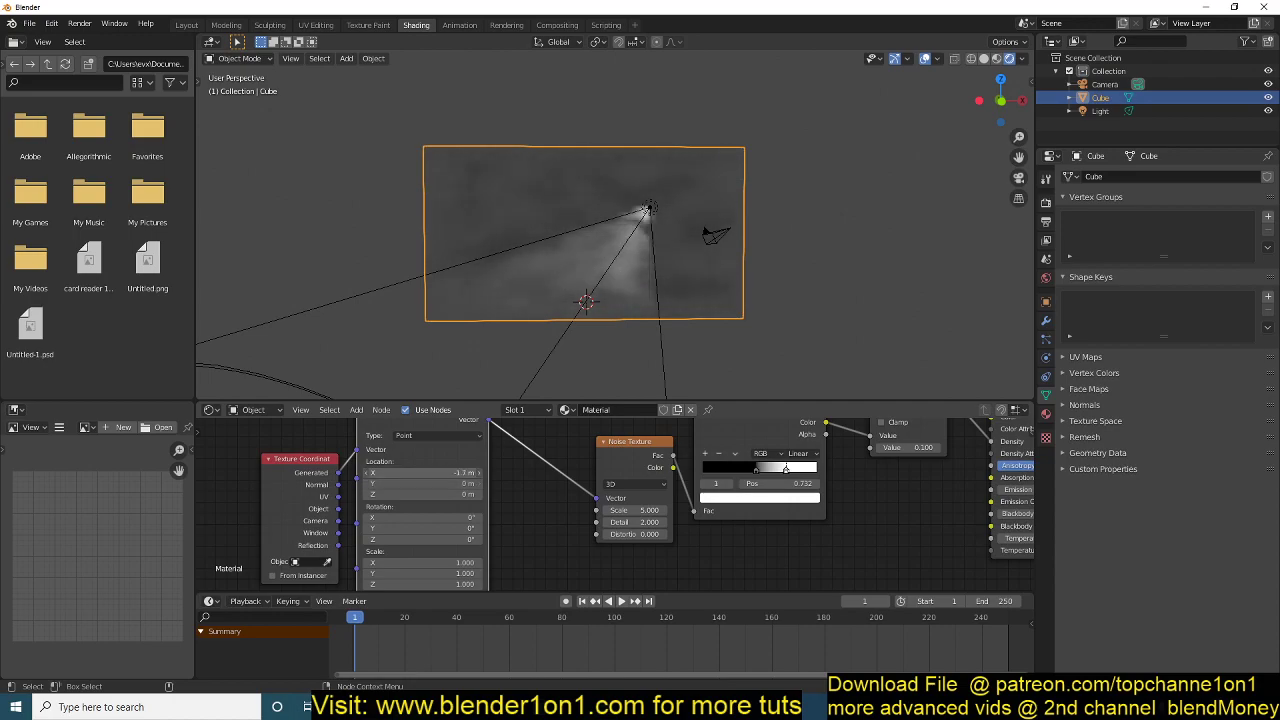
{"action": "left_click_drag", "start_coordinate": [470, 472], "coordinate": [445, 475]}
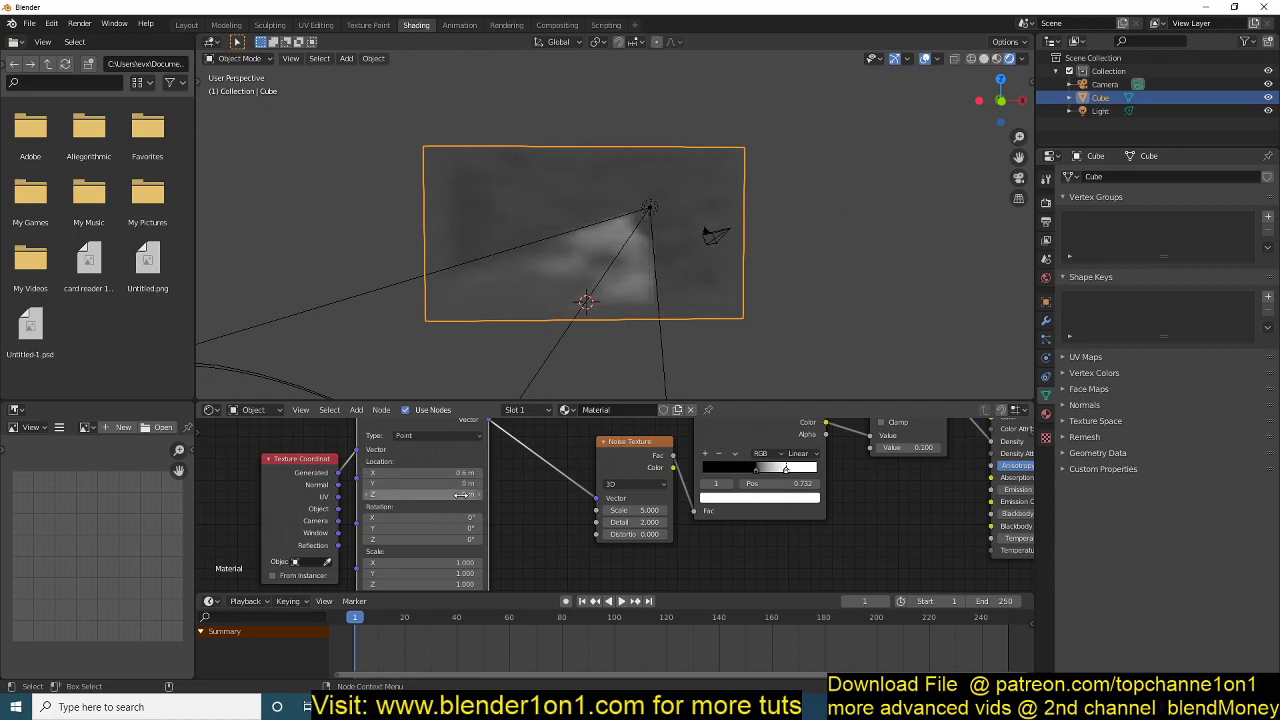
{"action": "mouse_move", "coordinate": [580, 300]}
{"action": "middle_mouse_down"}
{"action": "mouse_move", "coordinate": [486, 327]}
{"action": "mouse_move", "coordinate": [610, 322]}
{"action": "middle_mouse_up"}
Keyframe the Mapping node's location with X at about -2.8 m on frame 1 and 4.2 m on frame 249.
{"action": "mouse_move", "coordinate": [466, 472]}
{"action": "left_mouse_down"}
{"action": "mouse_move", "coordinate": [495, 472]}
{"action": "mouse_move", "coordinate": [425, 472]}
{"action": "mouse_move", "coordinate": [470, 463]}
{"action": "left_mouse_up"}
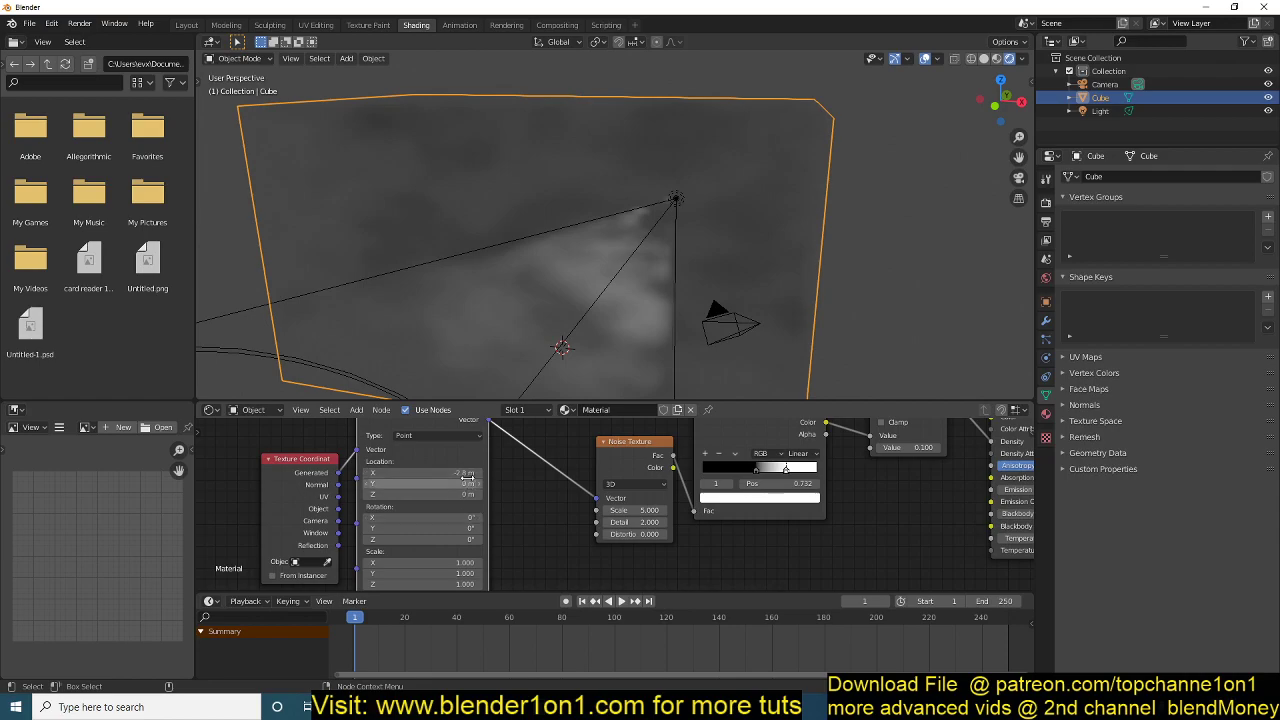
{"action": "key", "text": "i"}
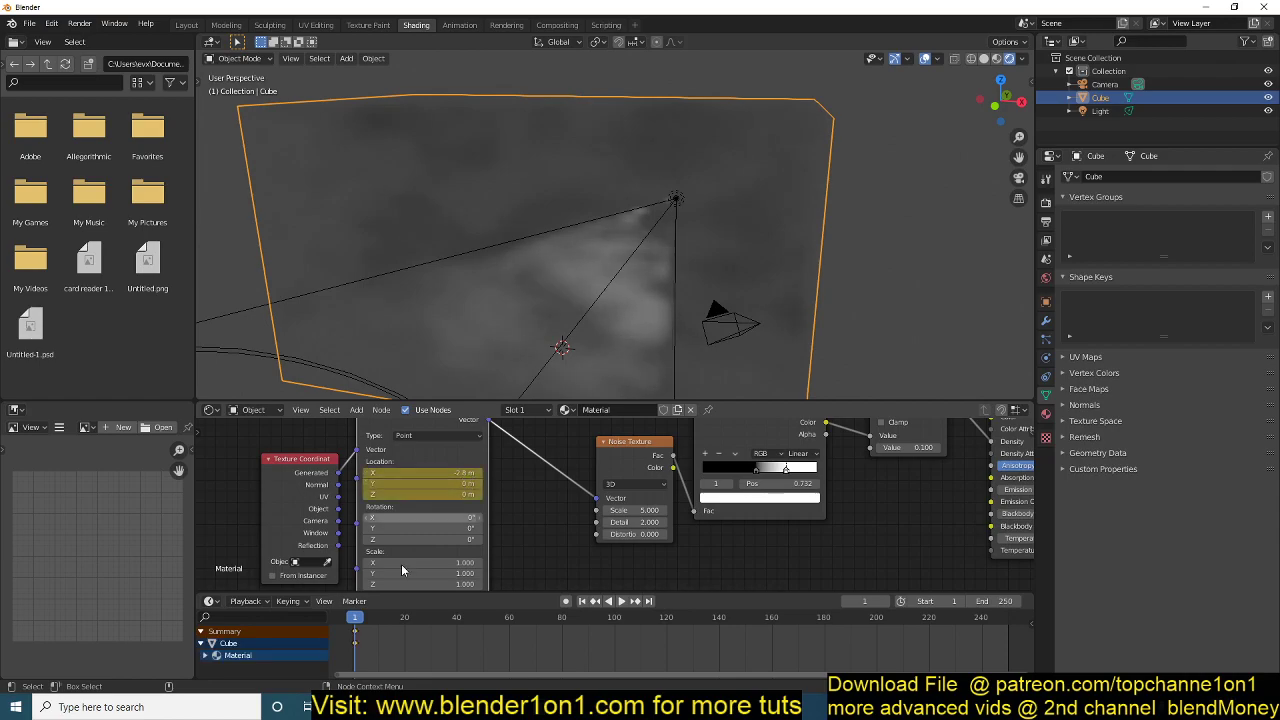
{"action": "left_click", "coordinate": [1006, 622]}
{"action": "left_click_drag", "start_coordinate": [456, 470], "coordinate": [560, 470]}
{"action": "key", "text": "i"}
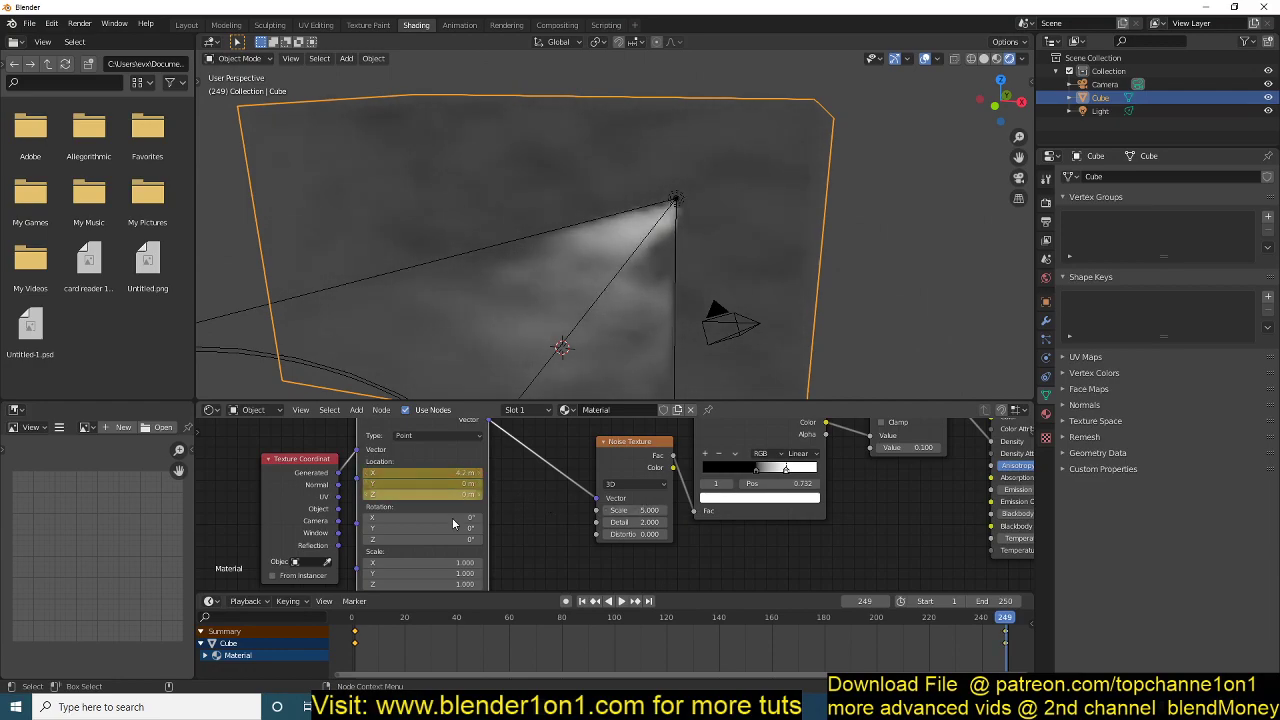
Play the fog animation from the start and examine its motion from different angles.
{"action": "left_click", "coordinate": [352, 617]}
{"action": "key", "text": "space"}
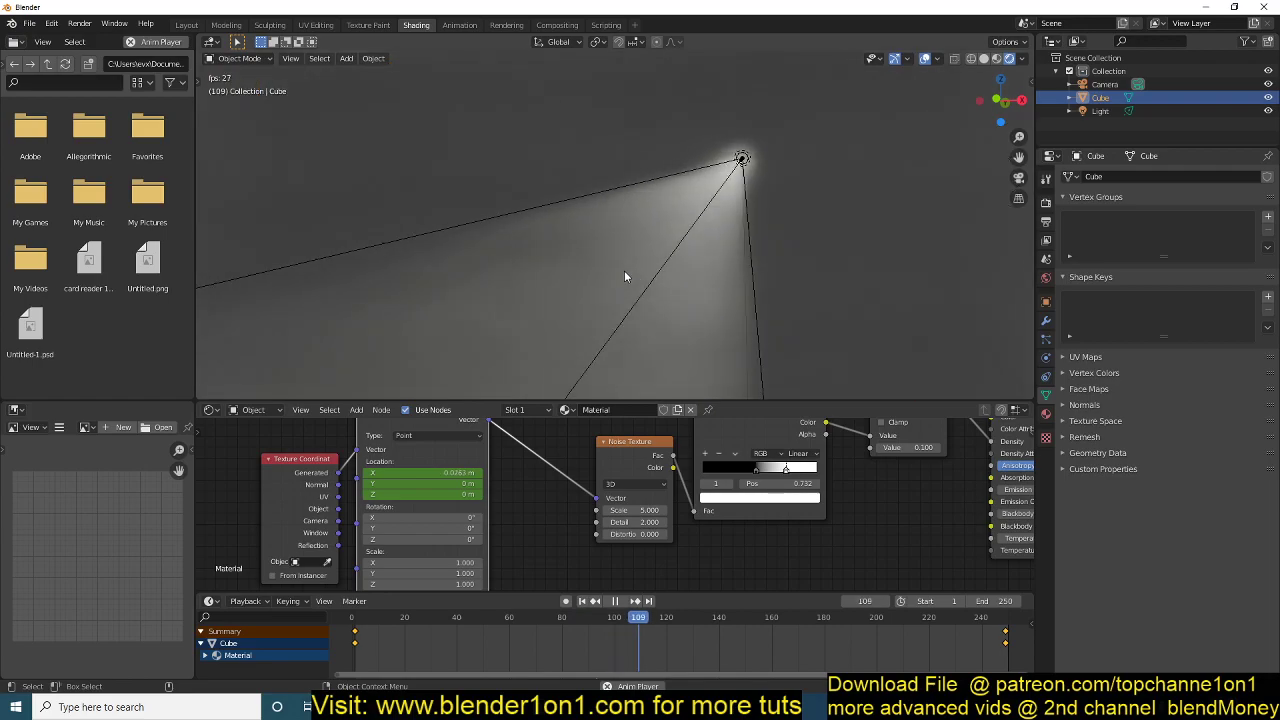
{"action": "middle_click_drag", "start_coordinate": [591, 305], "coordinate": [566, 306]}
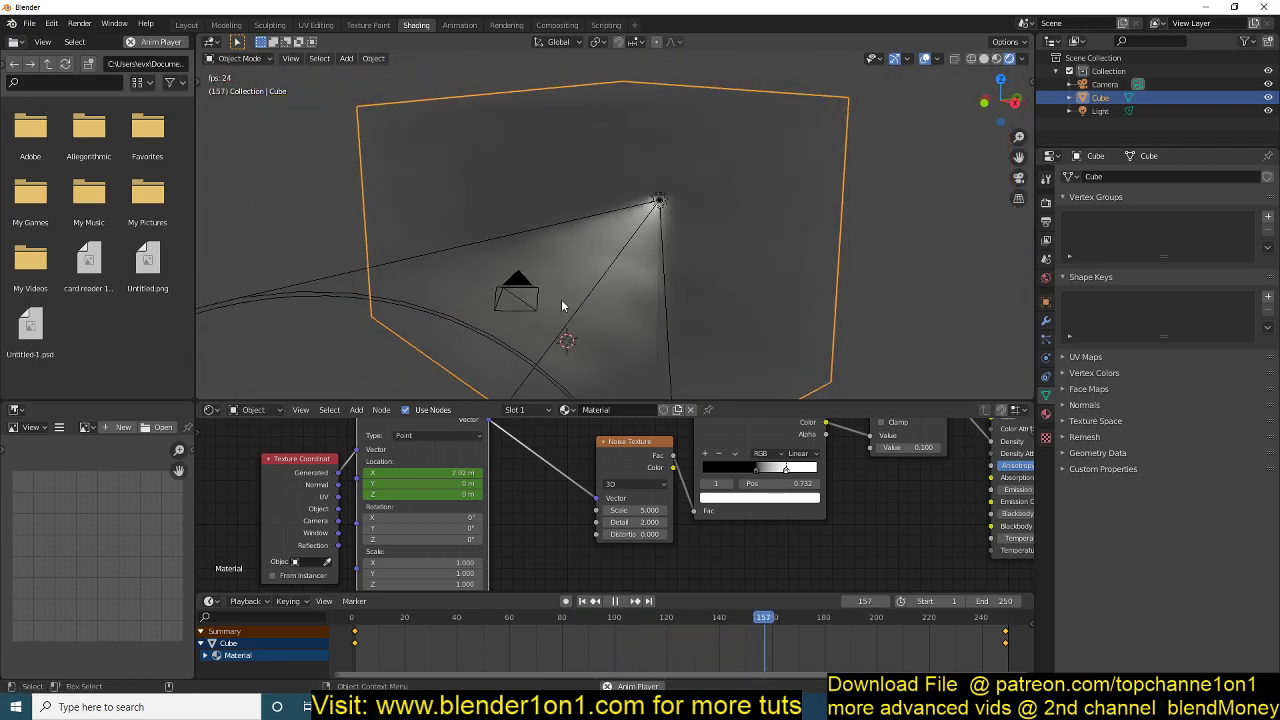
{"action": "key", "text": "space"}
Switch to the Blender window with the finished storm street scene and examine its animated fog through the camera.
{"action": "mouse_move", "coordinate": [360, 705]}
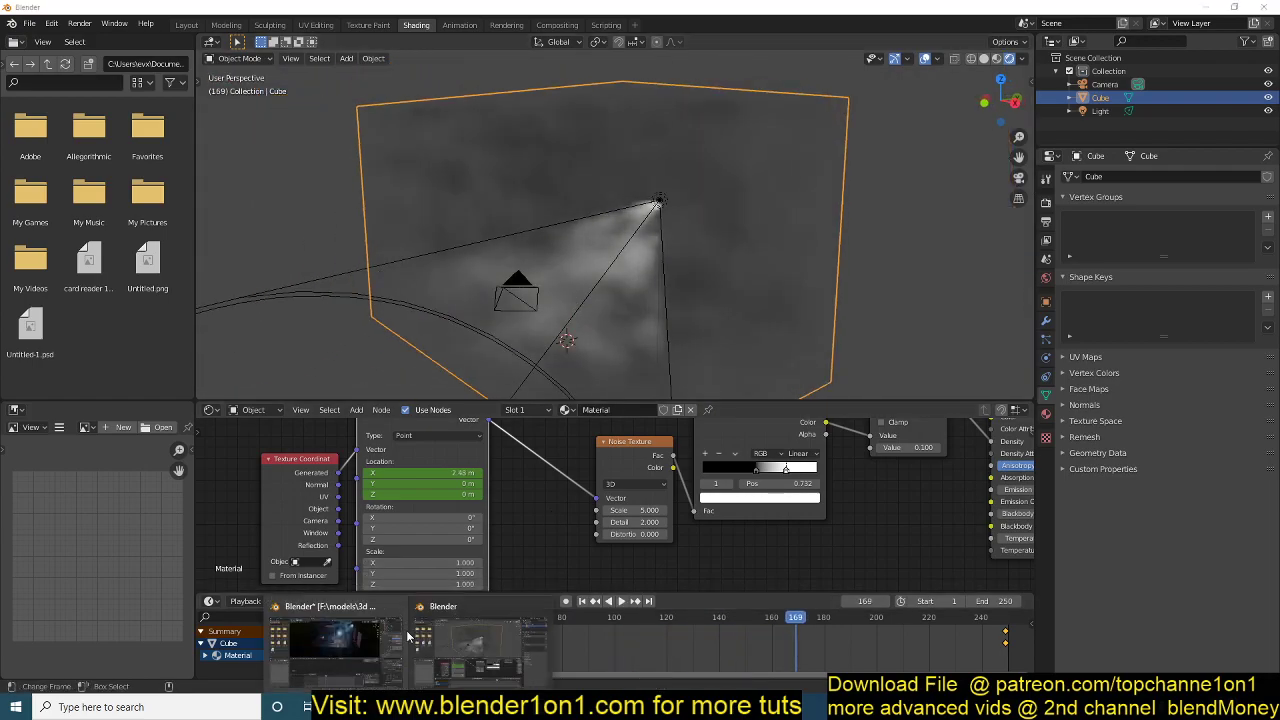
{"action": "left_click", "coordinate": [336, 640]}
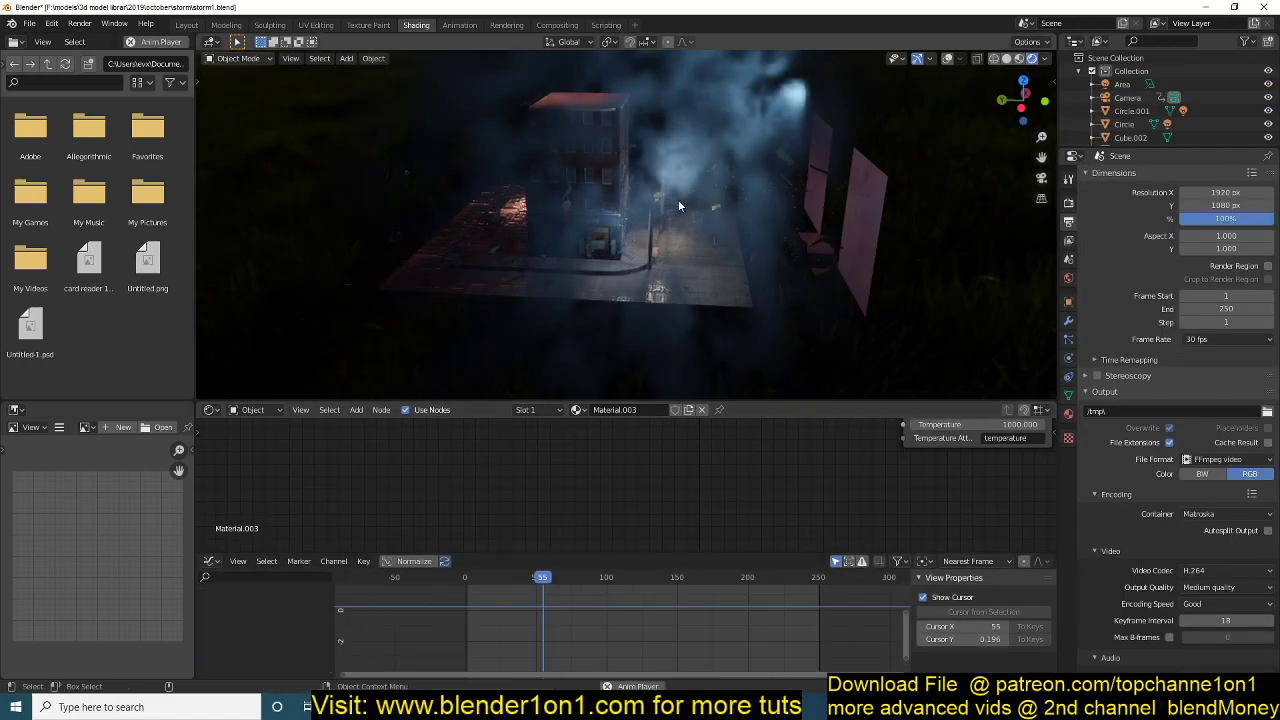
{"action": "key", "text": "KP_0"}
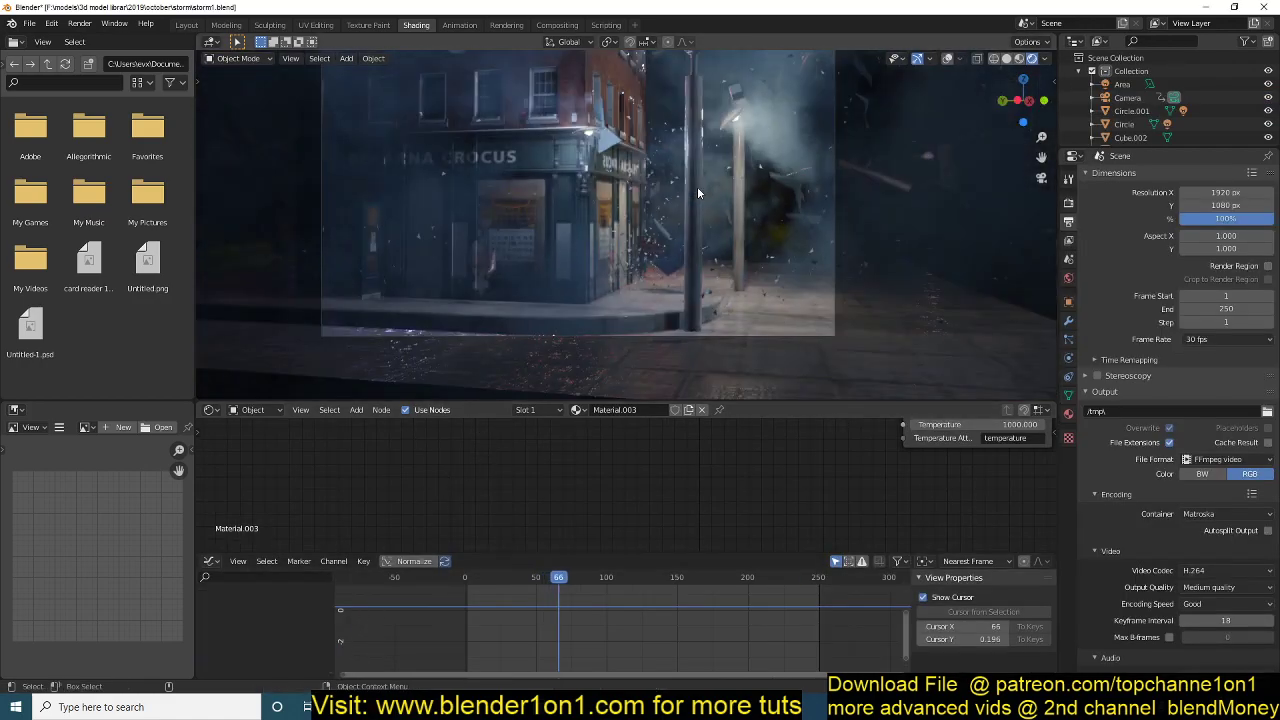
{"action": "key", "text": "space"}
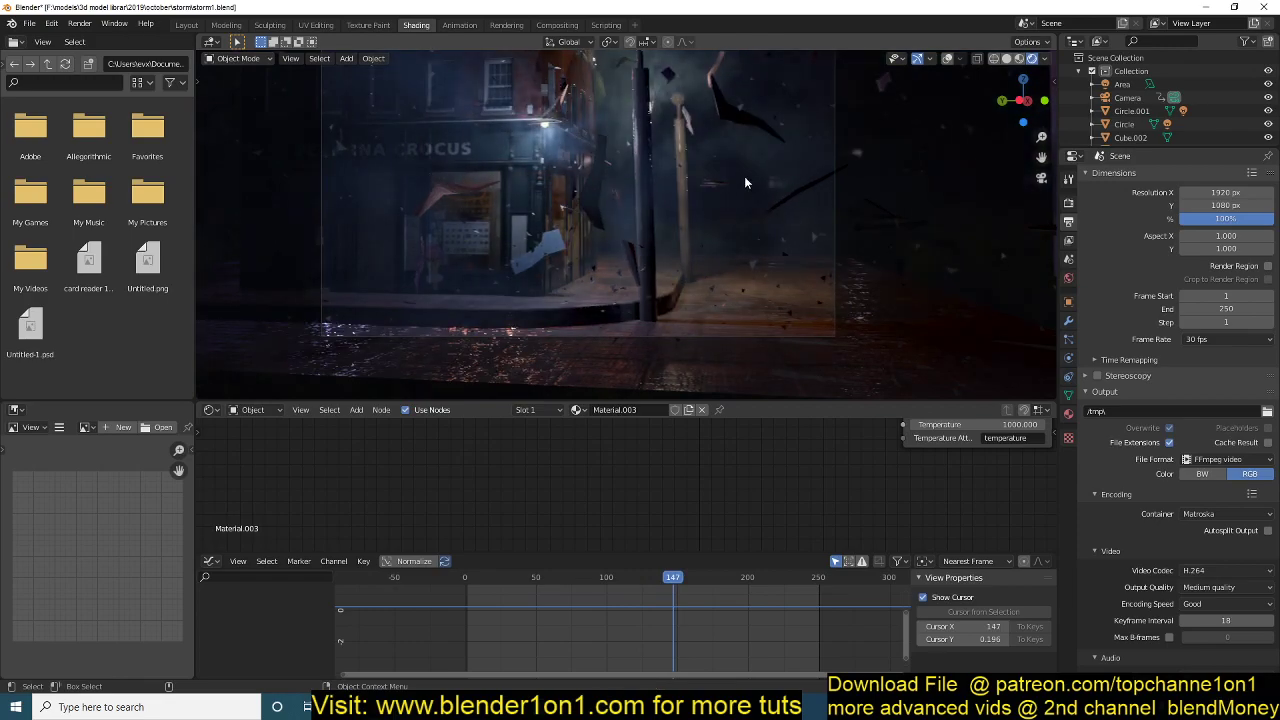
{"action": "scroll", "coordinate": [863, 119], "scroll_direction": "up", "scroll_amount": 5}
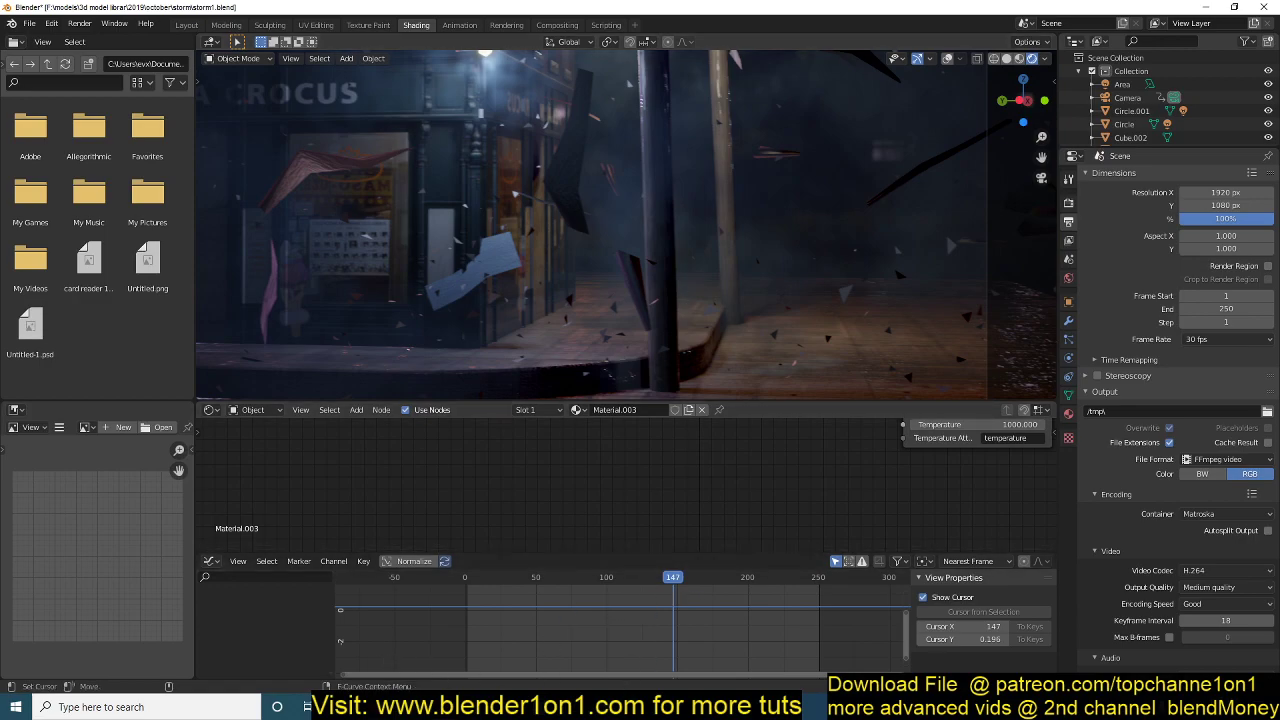
Switch back to the Blender window with the fog cube, duplicate the Noise Texture node and connect Mapping's Vector output to the copy.
{"action": "left_click", "coordinate": [456, 650]}
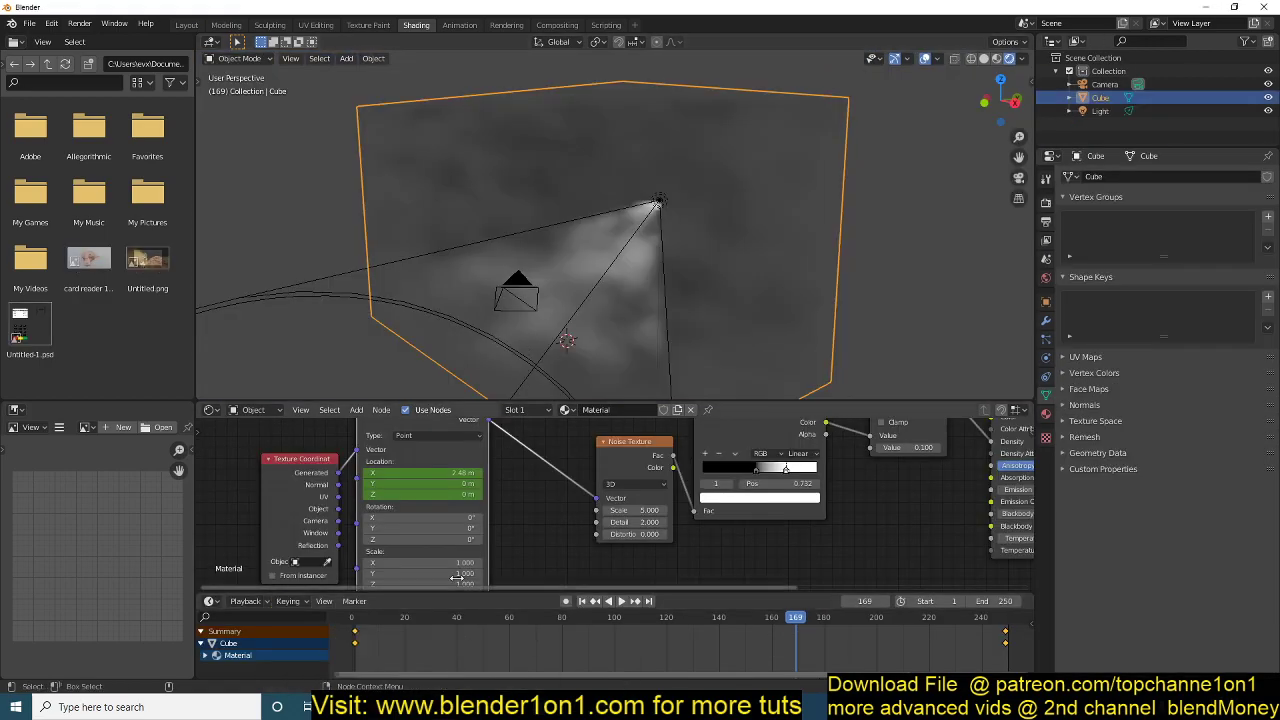
{"action": "scroll", "coordinate": [460, 560], "scroll_direction": "down", "scroll_amount": 2}
{"action": "middle_click_drag", "start_coordinate": [635, 483], "coordinate": [580, 533]}
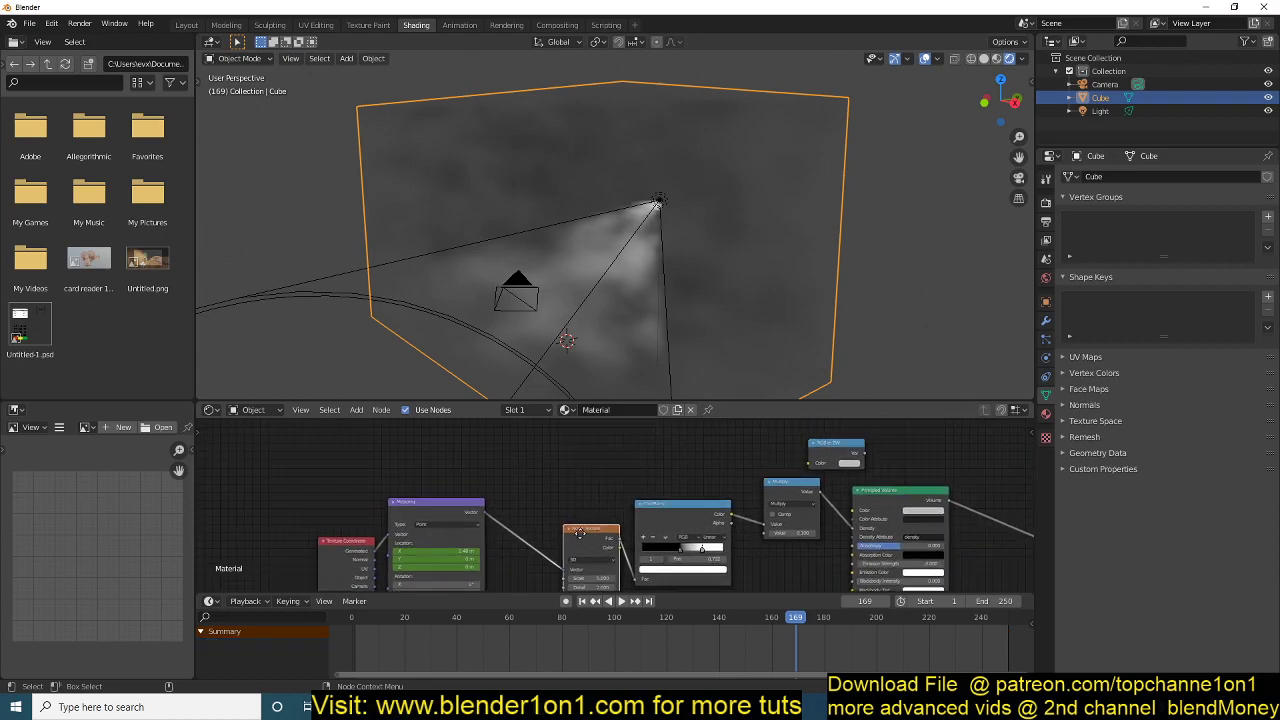
{"action": "key", "text": "shift+d"}
{"action": "left_click", "coordinate": [571, 446]}
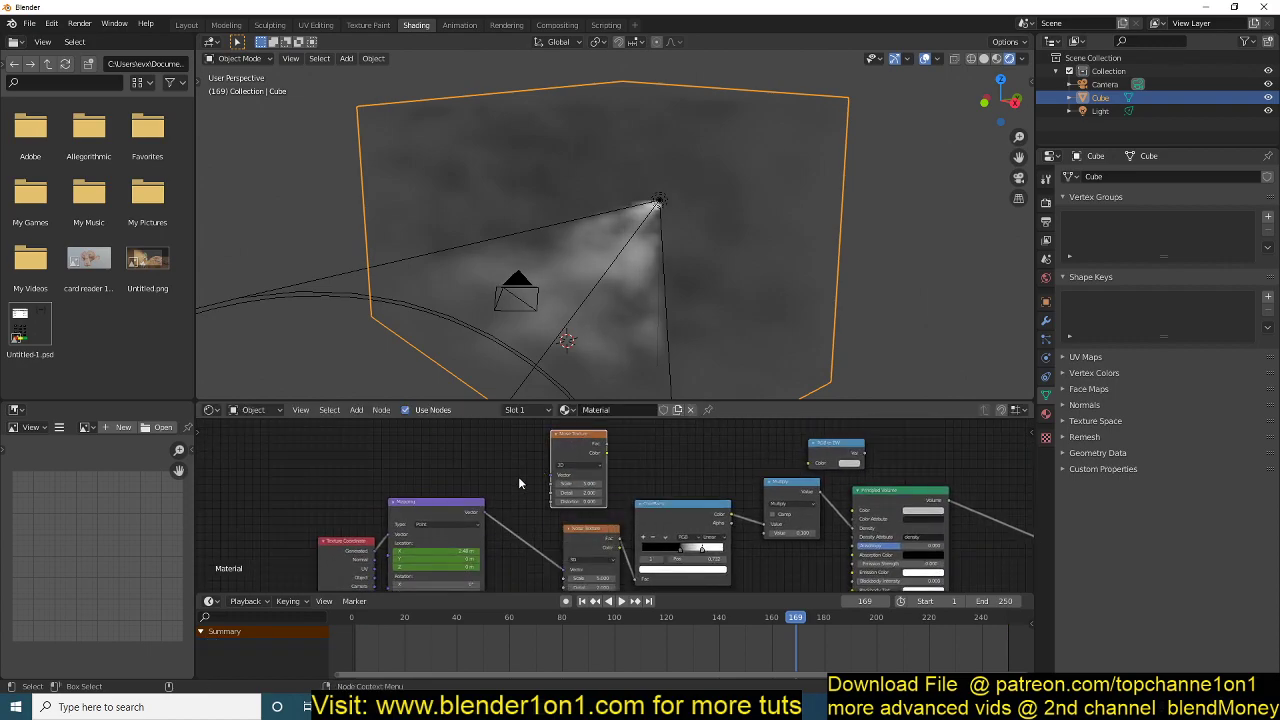
{"action": "left_click", "coordinate": [424, 513]}
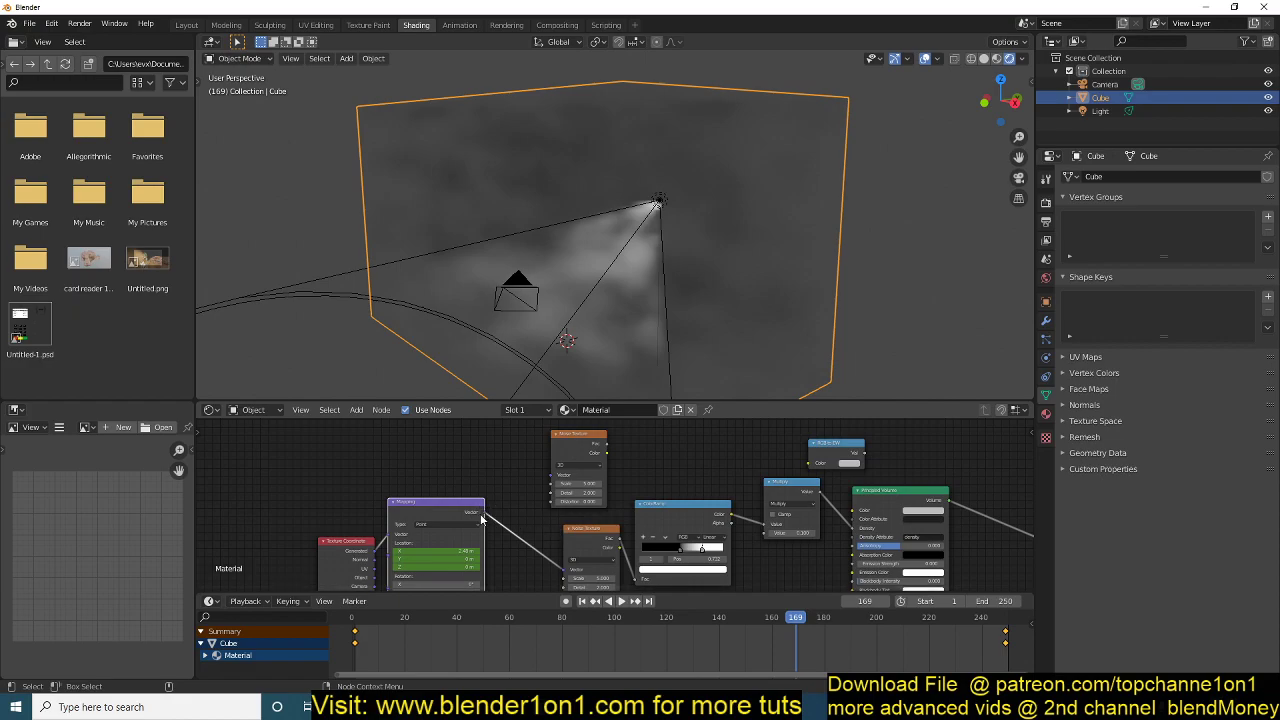
{"action": "left_click_drag", "start_coordinate": [485, 513], "coordinate": [558, 477]}
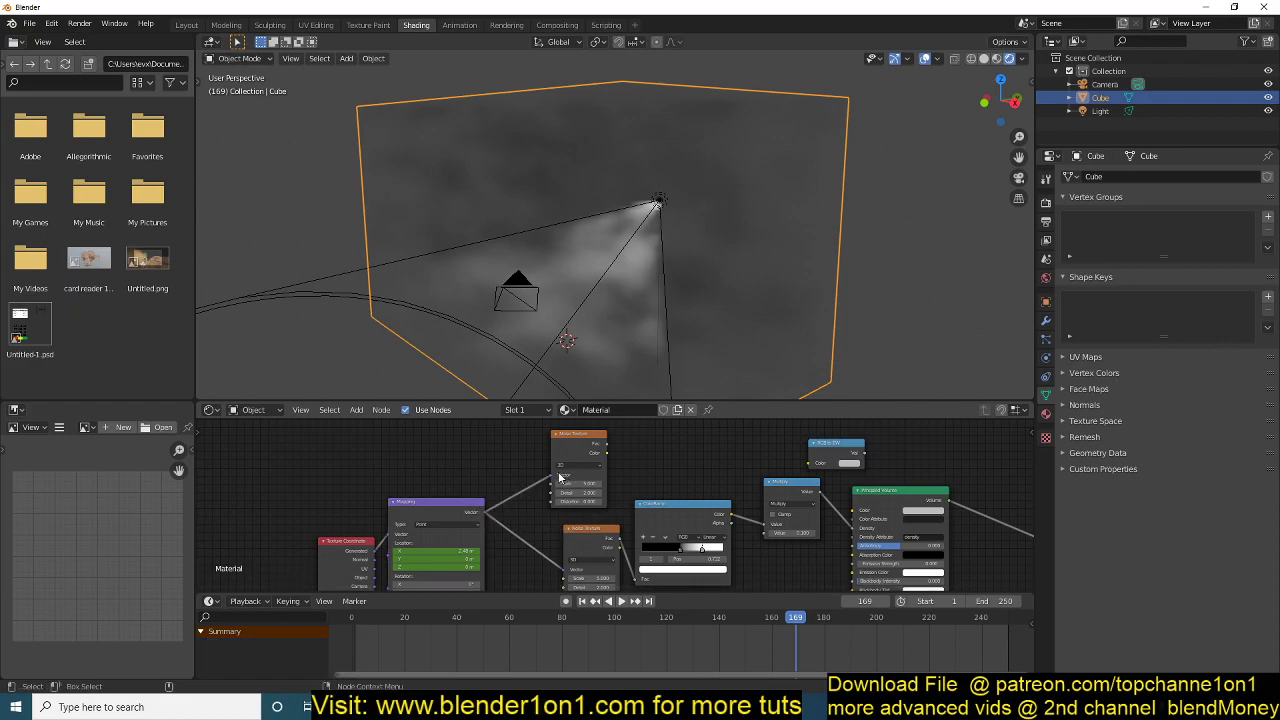
Preview the duplicated Noise Texture on the cube and set its Scale to about 90.1 and Distortion to 2.1.
{"action": "scroll", "coordinate": [578, 465], "scroll_direction": "up", "scroll_amount": 4}
{"action": "scroll", "coordinate": [578, 455], "scroll_direction": "up", "scroll_amount": 2, "text": "shift"}
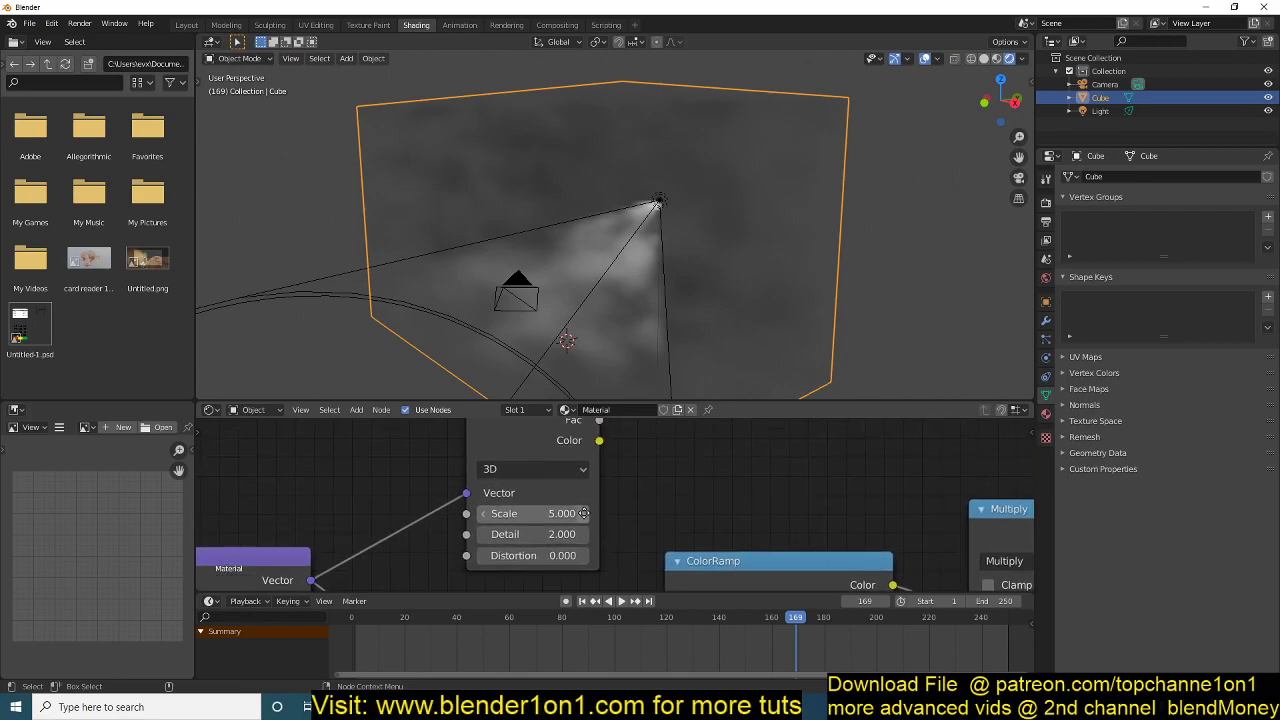
{"action": "left_click", "coordinate": [567, 455], "text": "ctrl+shift"}
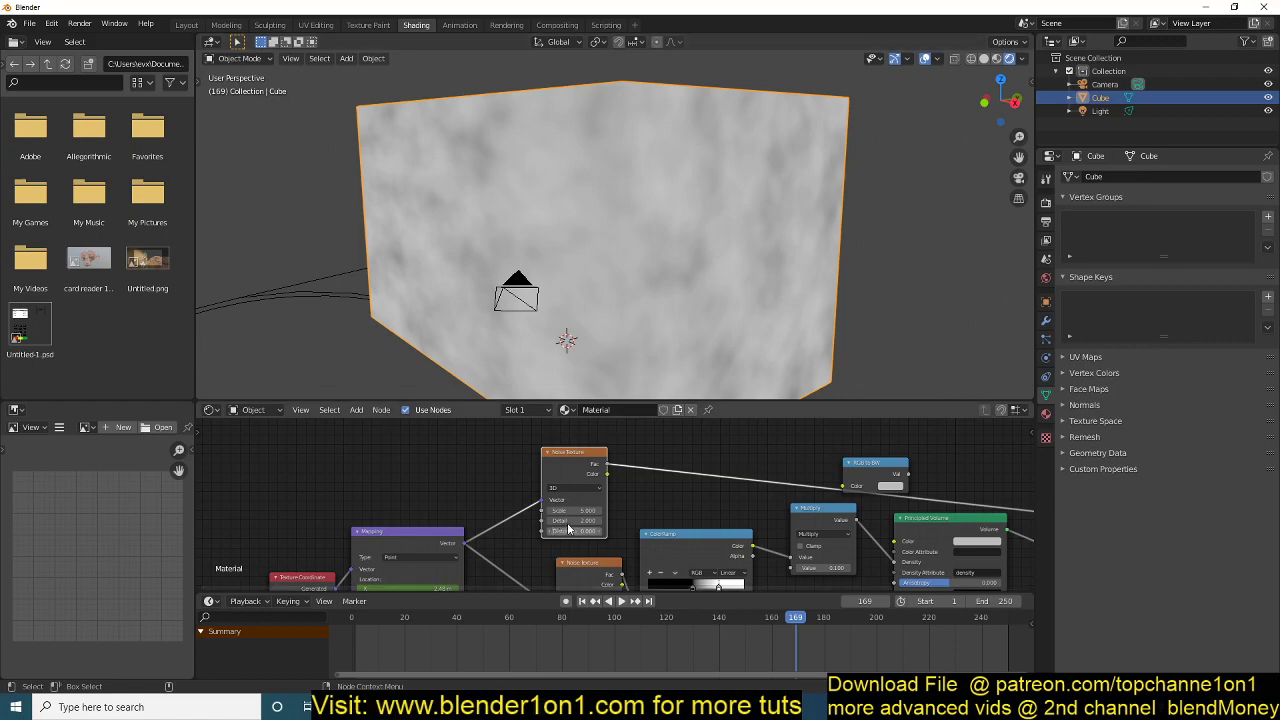
{"action": "left_click_drag", "start_coordinate": [590, 510], "coordinate": [760, 510]}
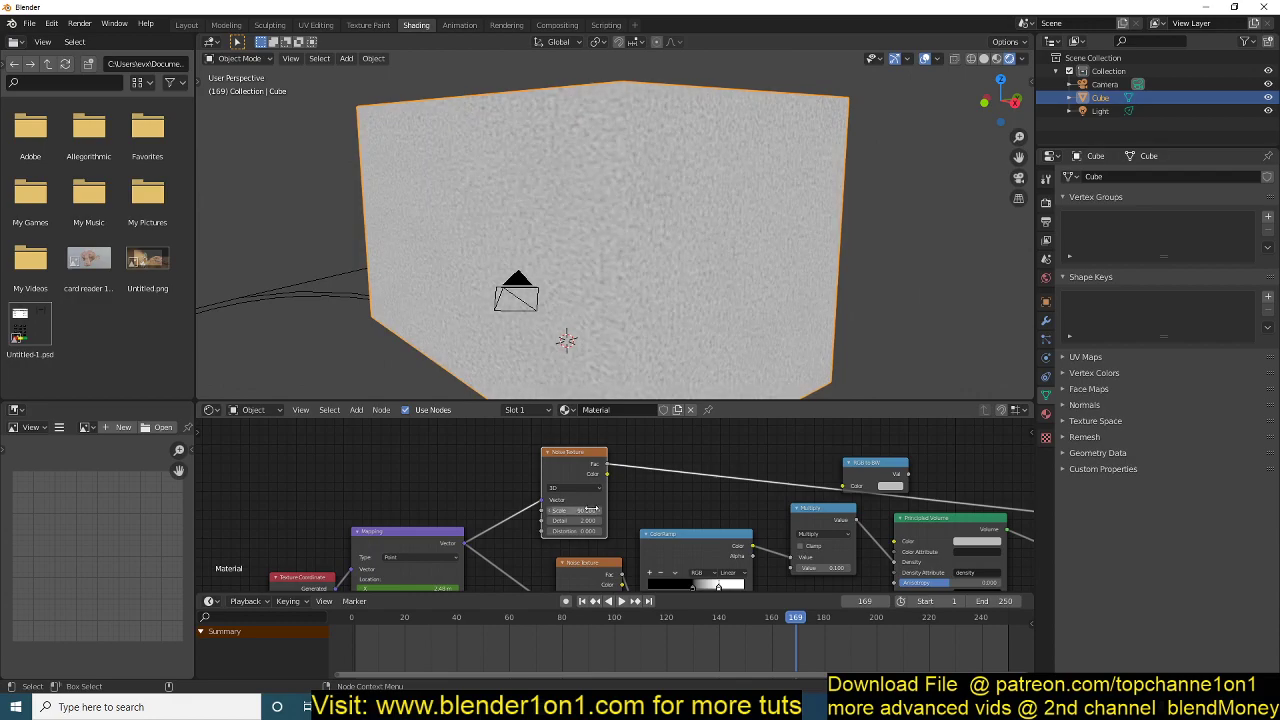
{"action": "middle_click_drag", "start_coordinate": [589, 537], "coordinate": [589, 487]}
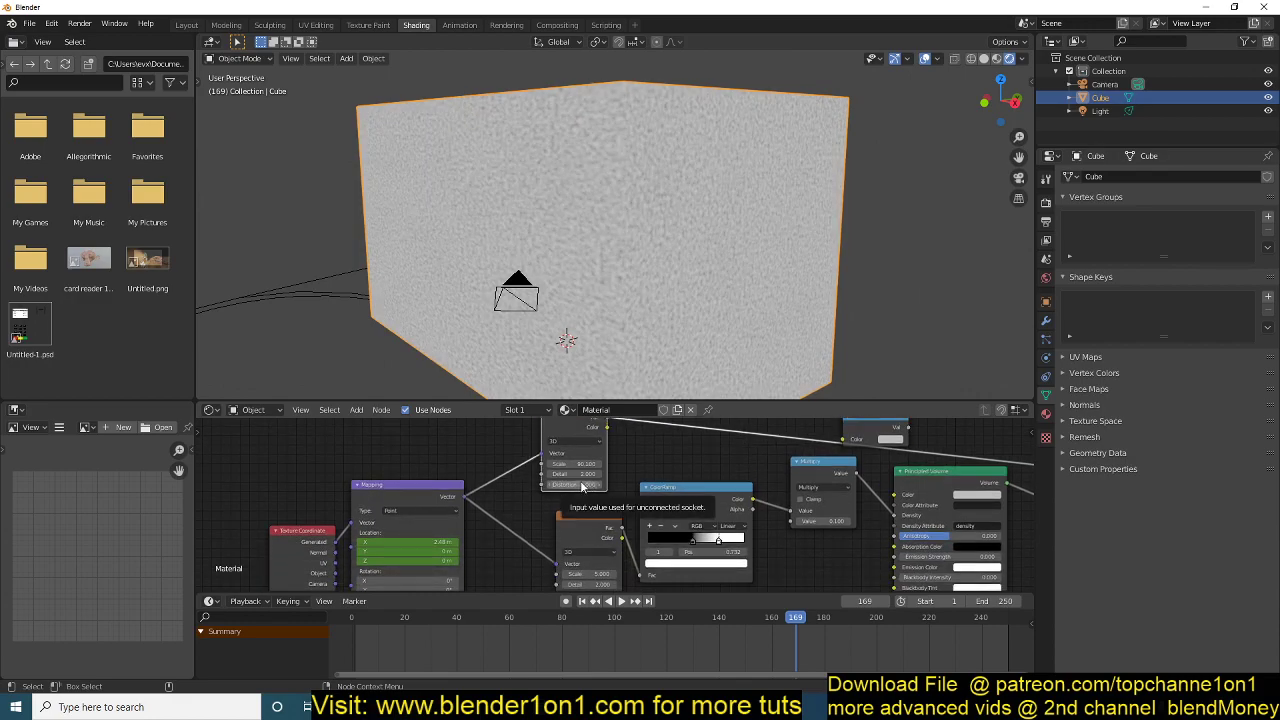
{"action": "middle_click_drag", "start_coordinate": [607, 540], "coordinate": [552, 566]}
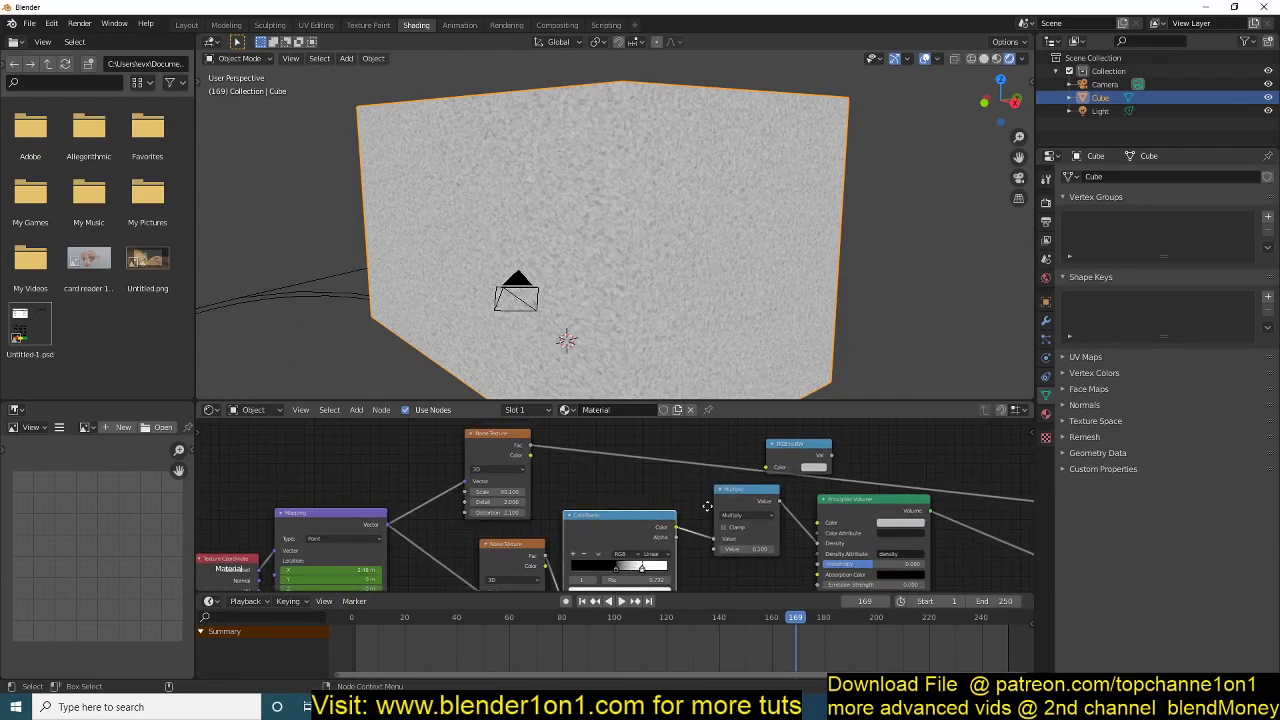
Add a MixRGB node on the link between the duplicated Noise Texture and the Viewer.
{"action": "scroll", "coordinate": [705, 512], "scroll_direction": "down", "scroll_amount": 5, "text": "ctrl"}
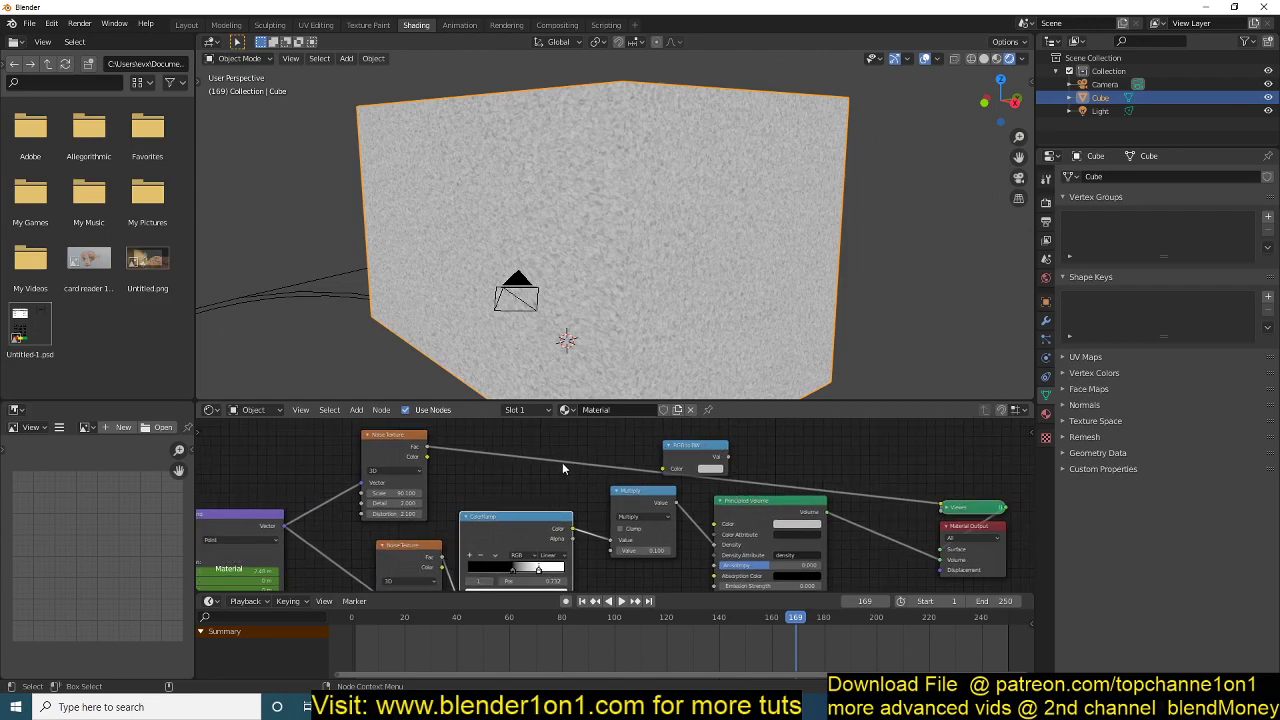
{"action": "key", "text": "shift+a"}
{"action": "mouse_move", "coordinate": [527, 436]}
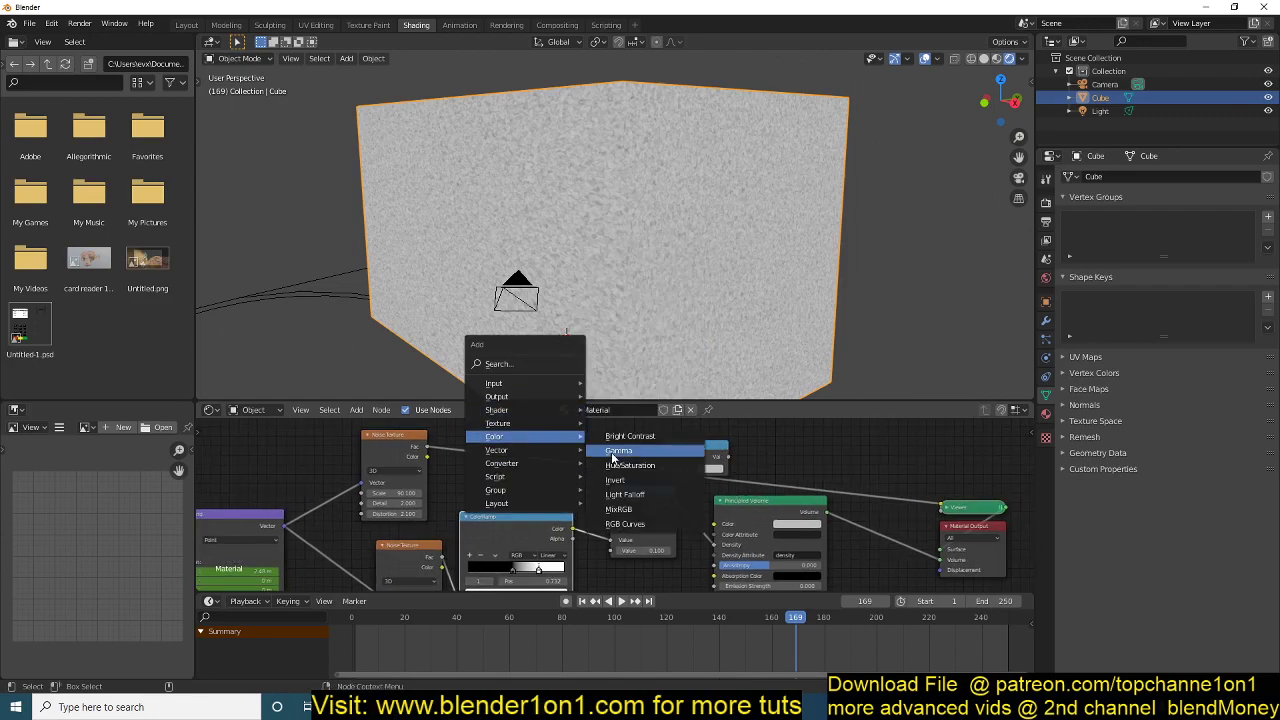
{"action": "left_click", "coordinate": [618, 509]}
{"action": "left_click", "coordinate": [563, 621]}
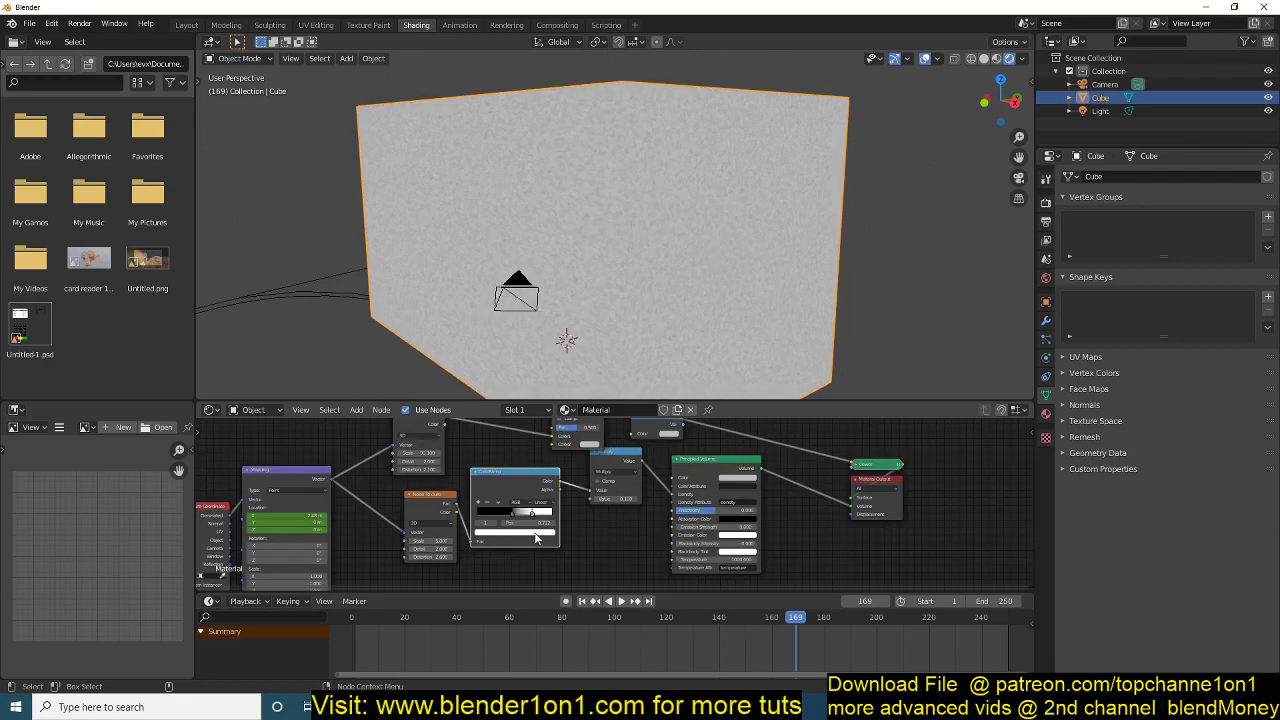
Connect the ColorRamp's Color output to the Mix node's Color1, with the duplicated noise feeding Color2.
{"action": "scroll", "coordinate": [483, 545], "scroll_direction": "down", "scroll_amount": 2}
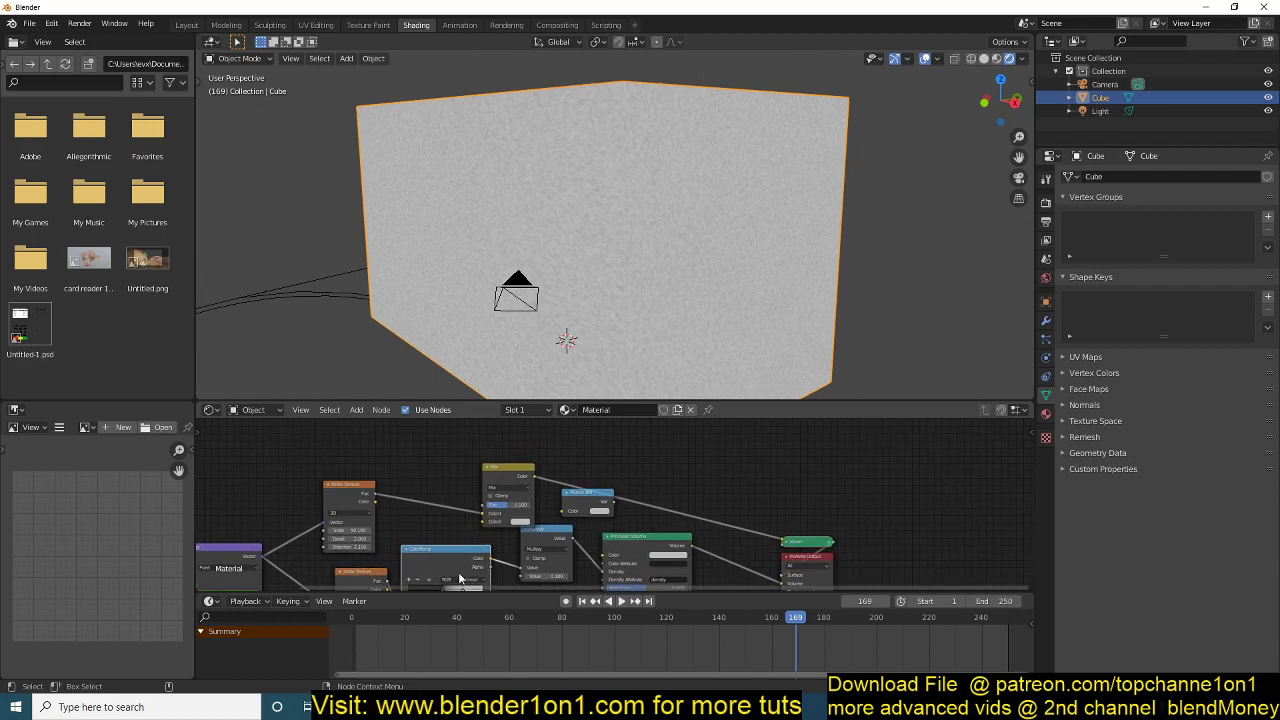
{"action": "middle_click_drag", "start_coordinate": [483, 545], "coordinate": [570, 459]}
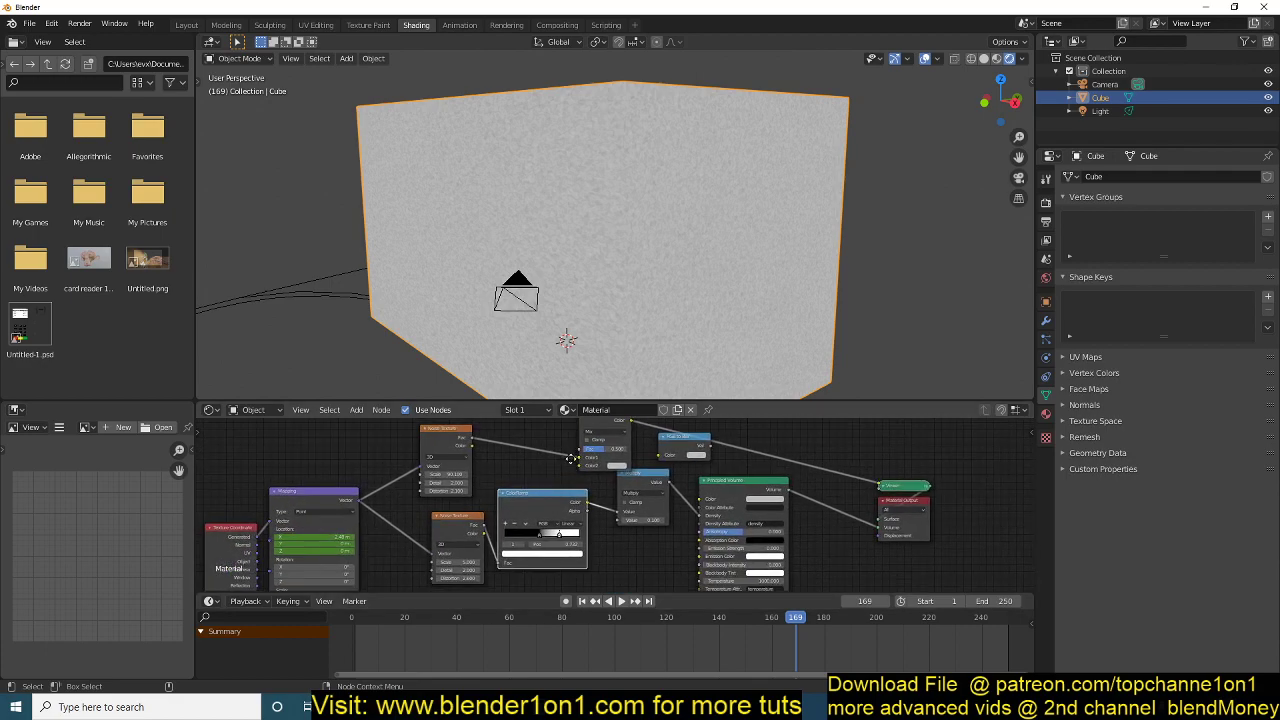
{"action": "left_click_drag", "start_coordinate": [585, 502], "coordinate": [583, 457]}
{"action": "left_click", "coordinate": [540, 521]}
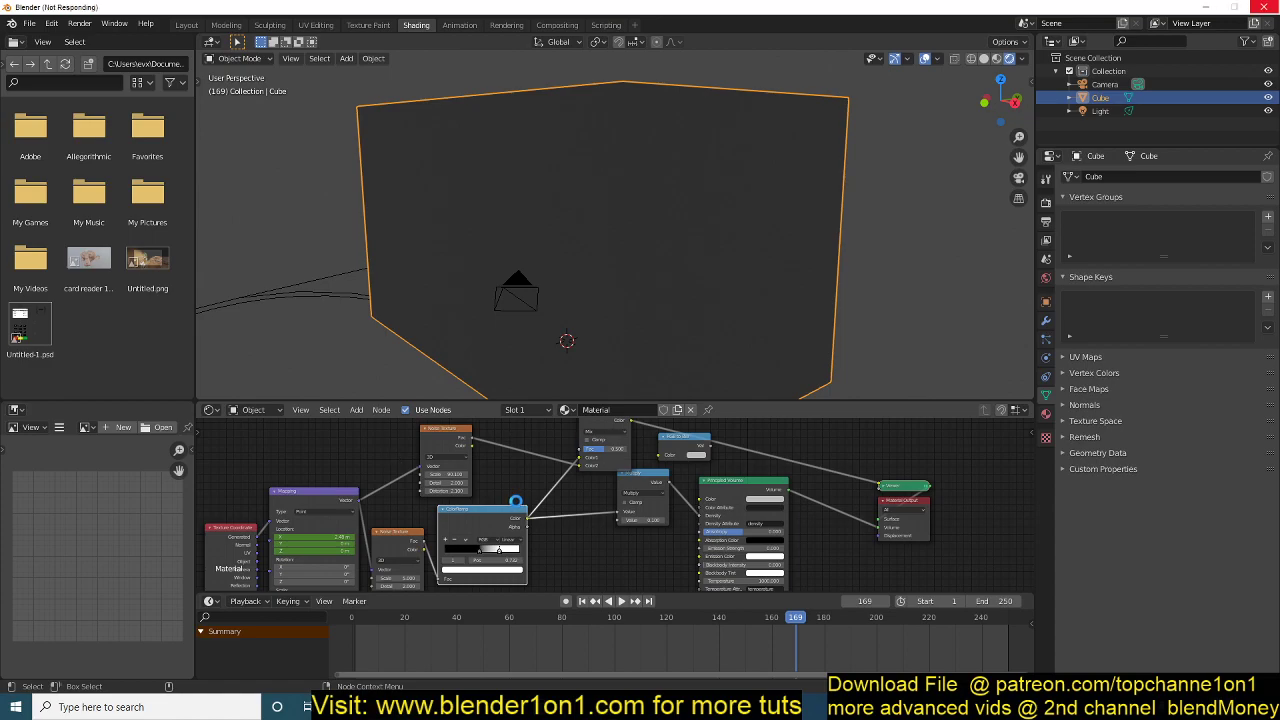
{"action": "scroll", "coordinate": [535, 486], "scroll_direction": "up", "scroll_amount": 3}
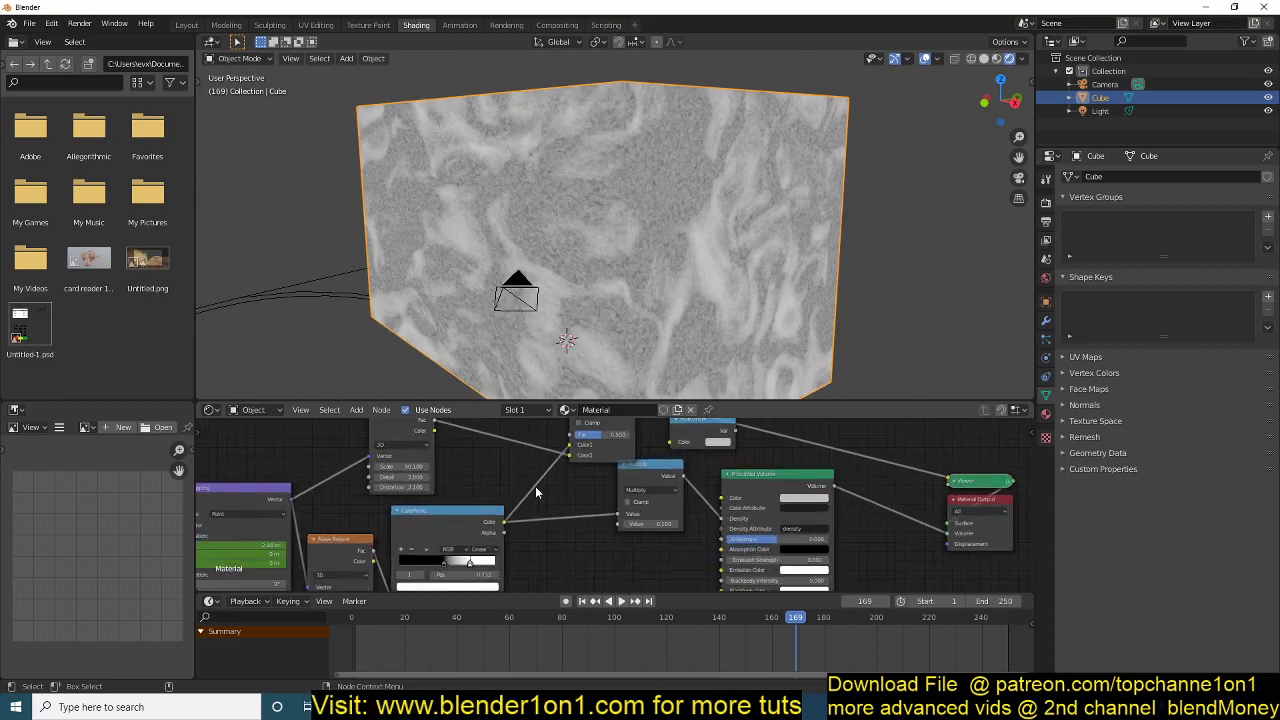
Inspect the mixed noise up close and set the Mix node's blending mode to Multiply.
{"action": "middle_click_drag", "start_coordinate": [578, 209], "coordinate": [518, 277]}
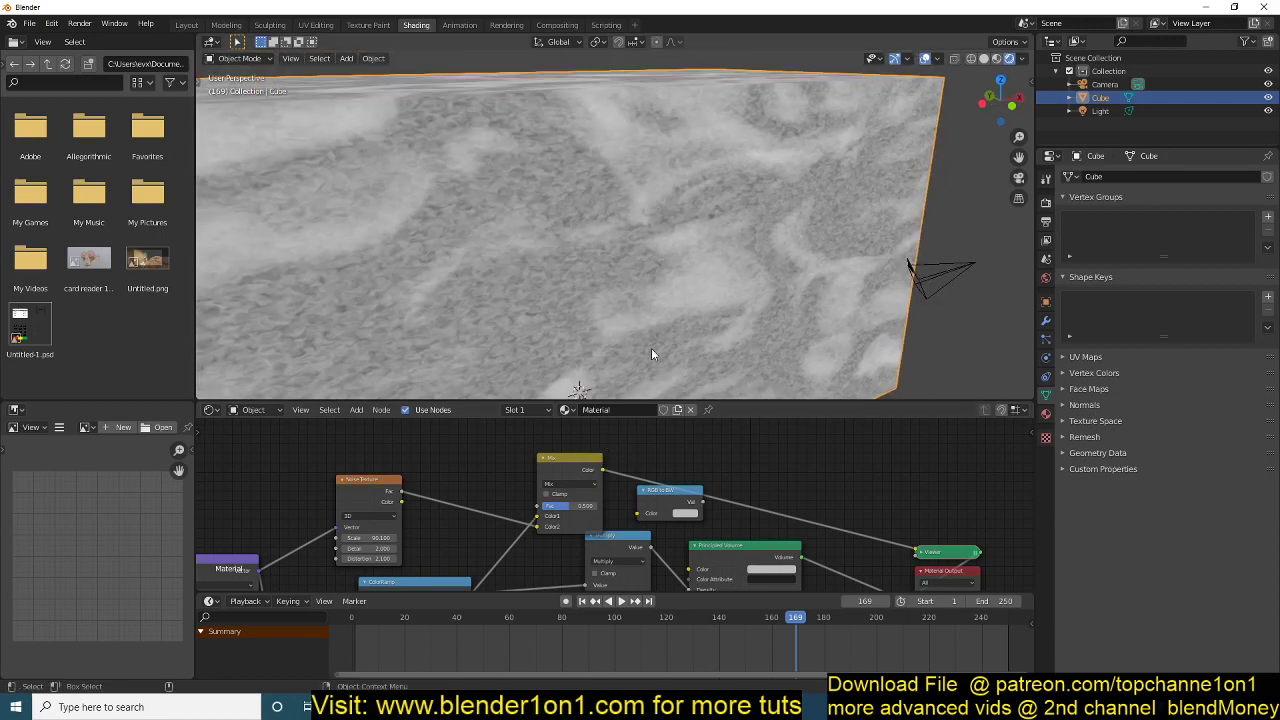
{"action": "scroll", "coordinate": [545, 243], "scroll_direction": "up", "scroll_amount": 3}
{"action": "scroll", "coordinate": [573, 535], "scroll_direction": "up", "scroll_amount": 1}
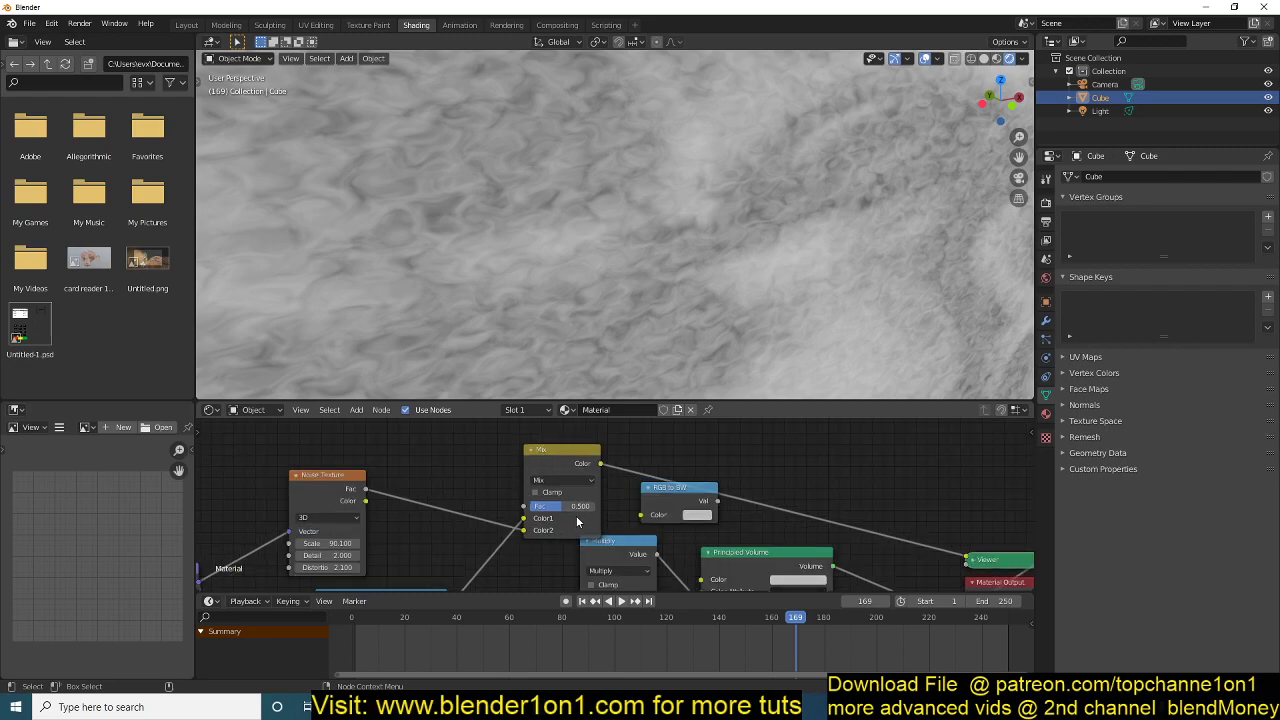
{"action": "left_click", "coordinate": [580, 480]}
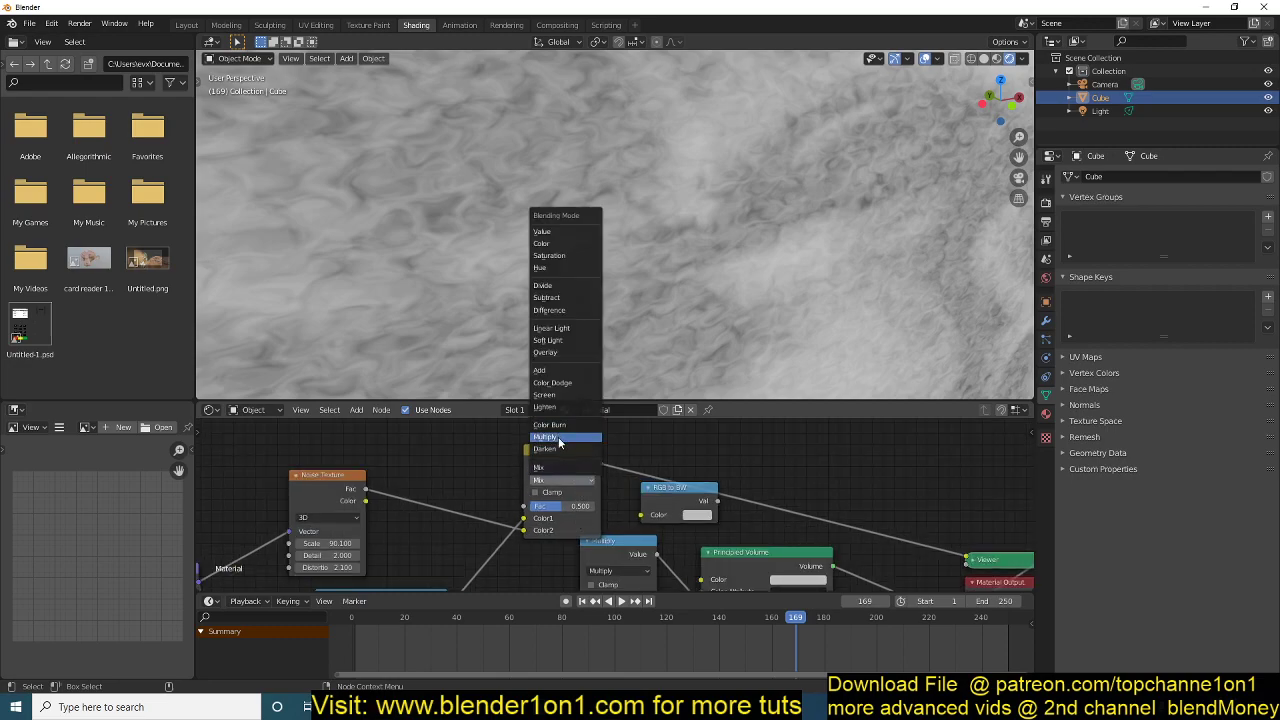
{"action": "left_click", "coordinate": [558, 437]}
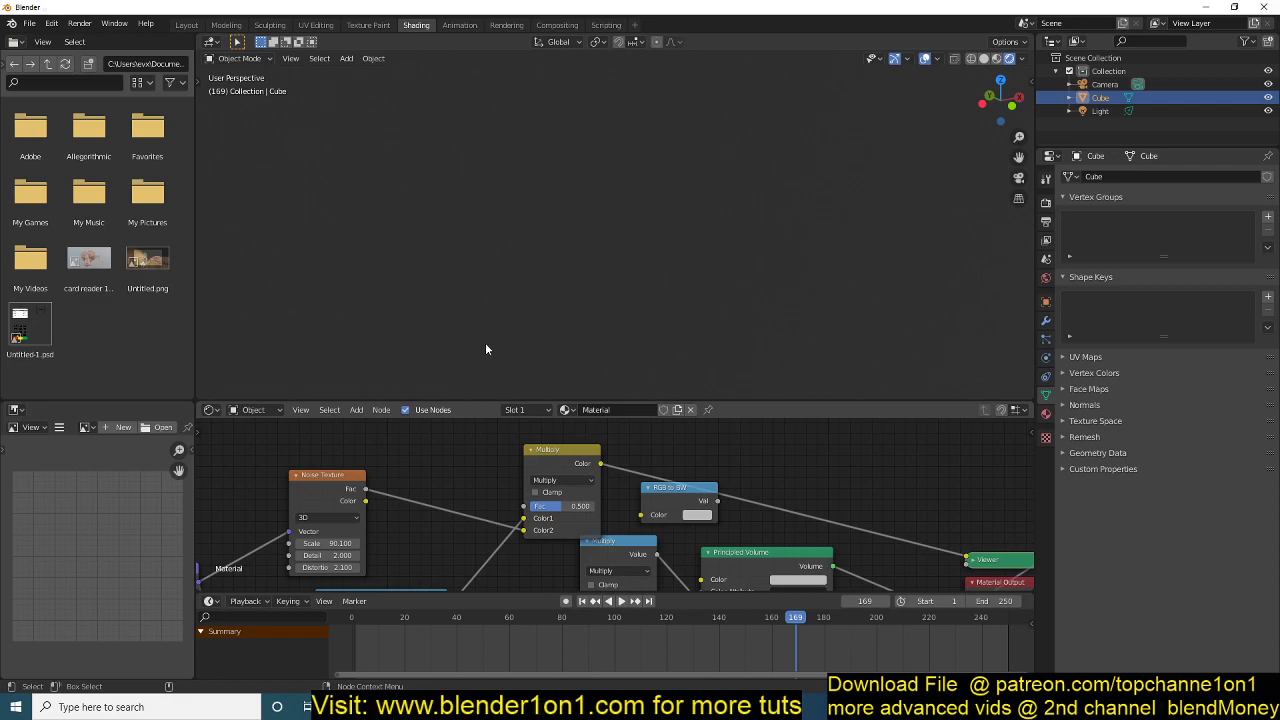
Set the Multiply color mix node's Fac to 0.85 and move the node clear of the Multiply math node.
{"action": "scroll", "coordinate": [486, 349], "scroll_direction": "down", "scroll_amount": 5}
{"action": "scroll", "coordinate": [590, 502], "scroll_direction": "down", "scroll_amount": 3}
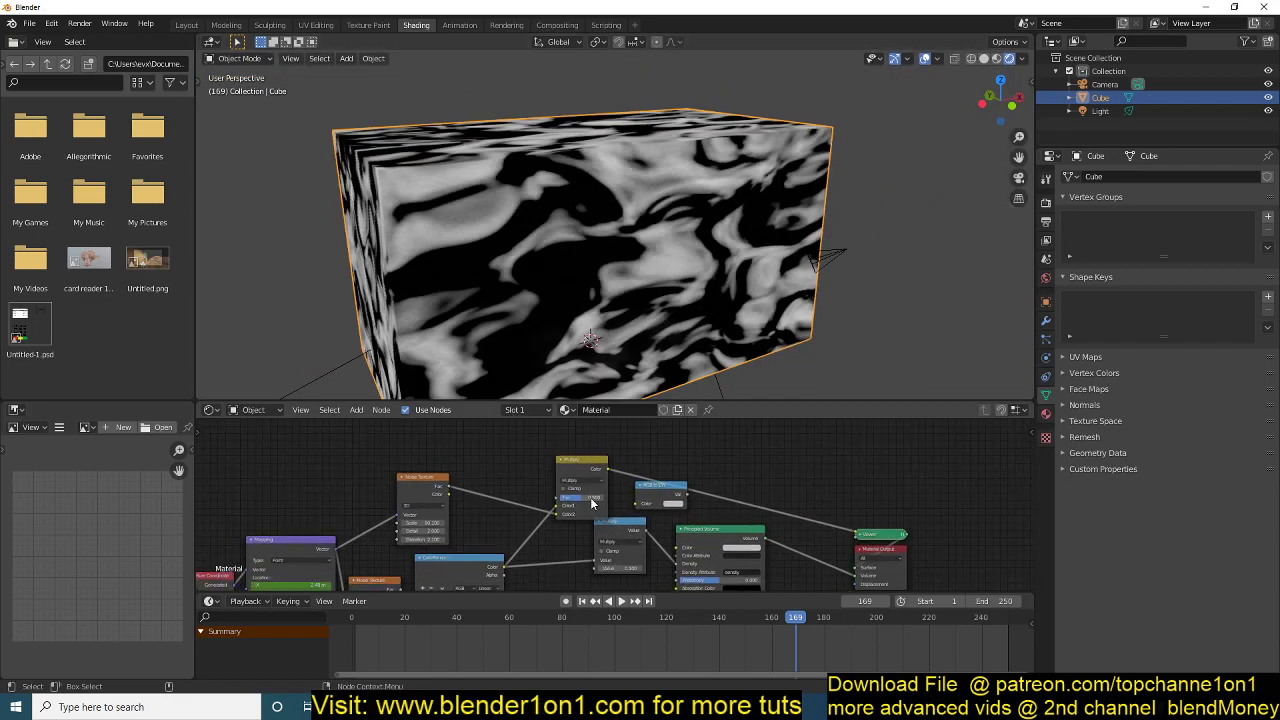
{"action": "scroll", "coordinate": [590, 502], "scroll_direction": "up", "scroll_amount": 2}
{"action": "middle_click_drag", "start_coordinate": [517, 499], "coordinate": [541, 486]}
{"action": "mouse_move", "coordinate": [588, 473]}
{"action": "left_mouse_down"}
{"action": "mouse_move", "coordinate": [620, 473]}
{"action": "mouse_move", "coordinate": [605, 473]}
{"action": "left_mouse_up"}
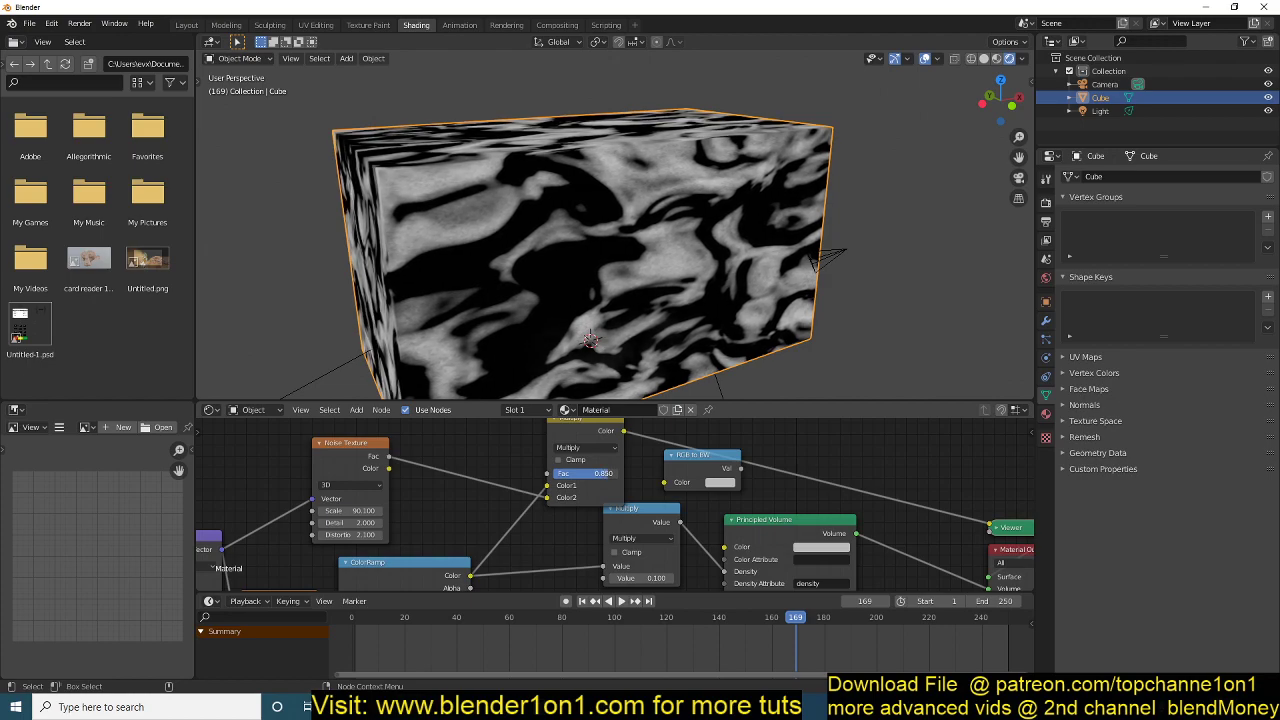
{"action": "left_click", "coordinate": [607, 452]}
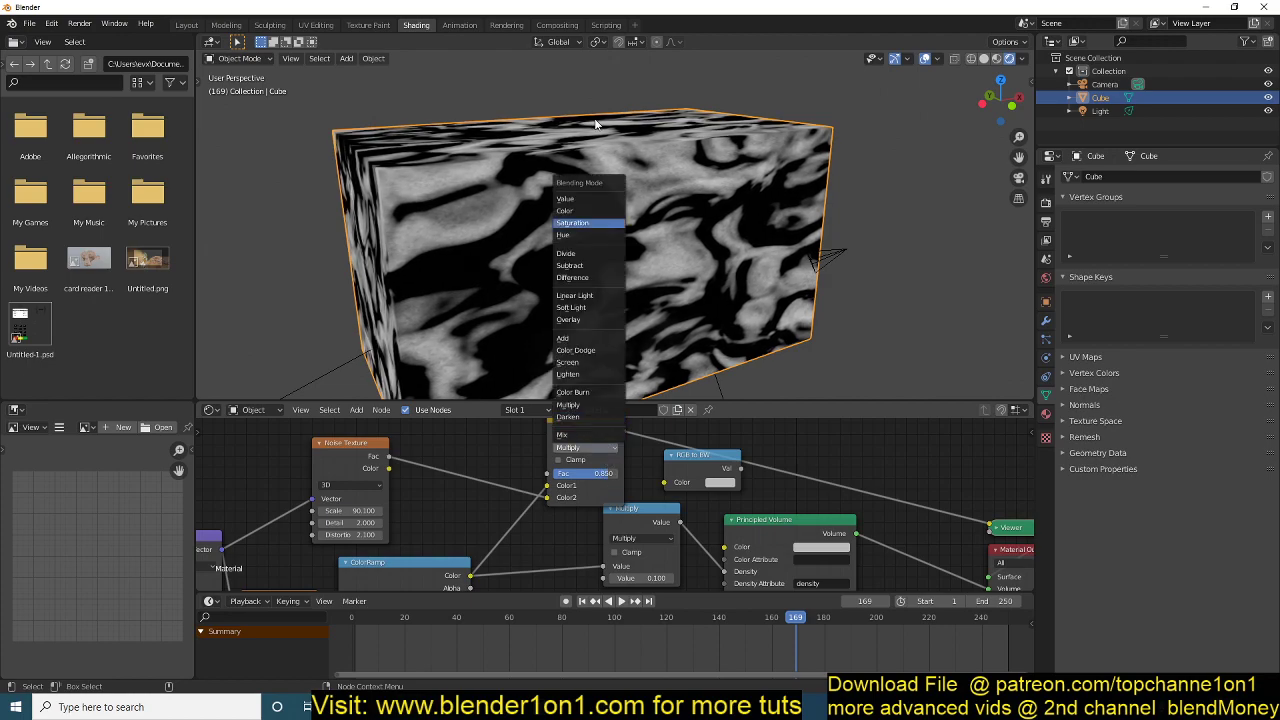
{"action": "key", "text": "Escape"}
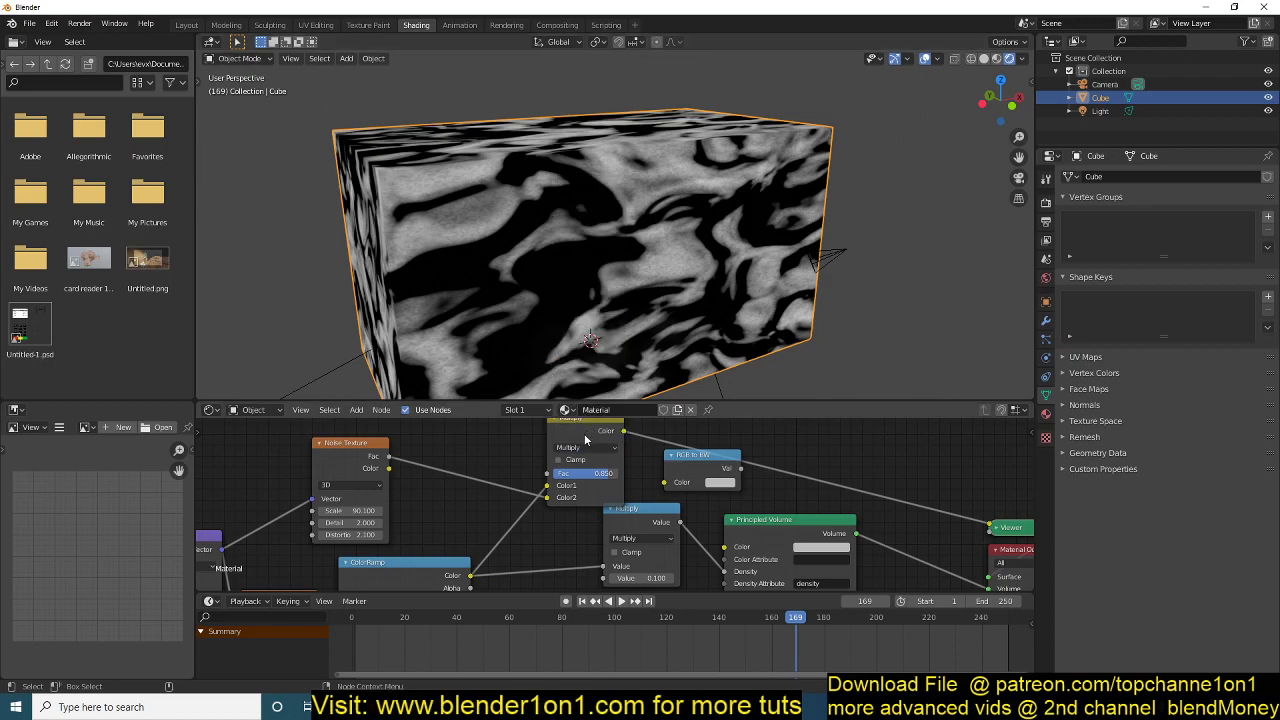
{"action": "left_click_drag", "start_coordinate": [591, 431], "coordinate": [555, 463]}
Play the animation from the start and examine how the combined noise moves across the cube's front face.
{"action": "middle_click_drag", "start_coordinate": [554, 328], "coordinate": [445, 155]}
{"action": "middle_click_drag", "start_coordinate": [423, 225], "coordinate": [448, 254]}
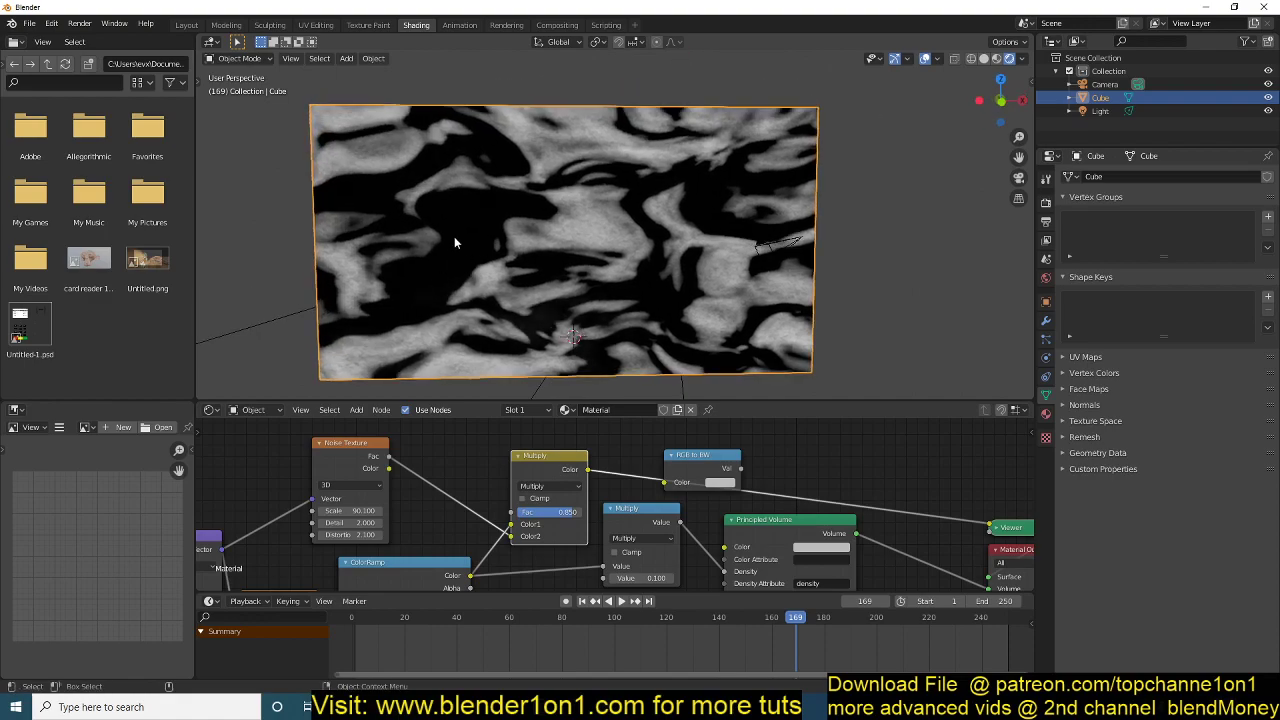
{"action": "key", "text": "space"}
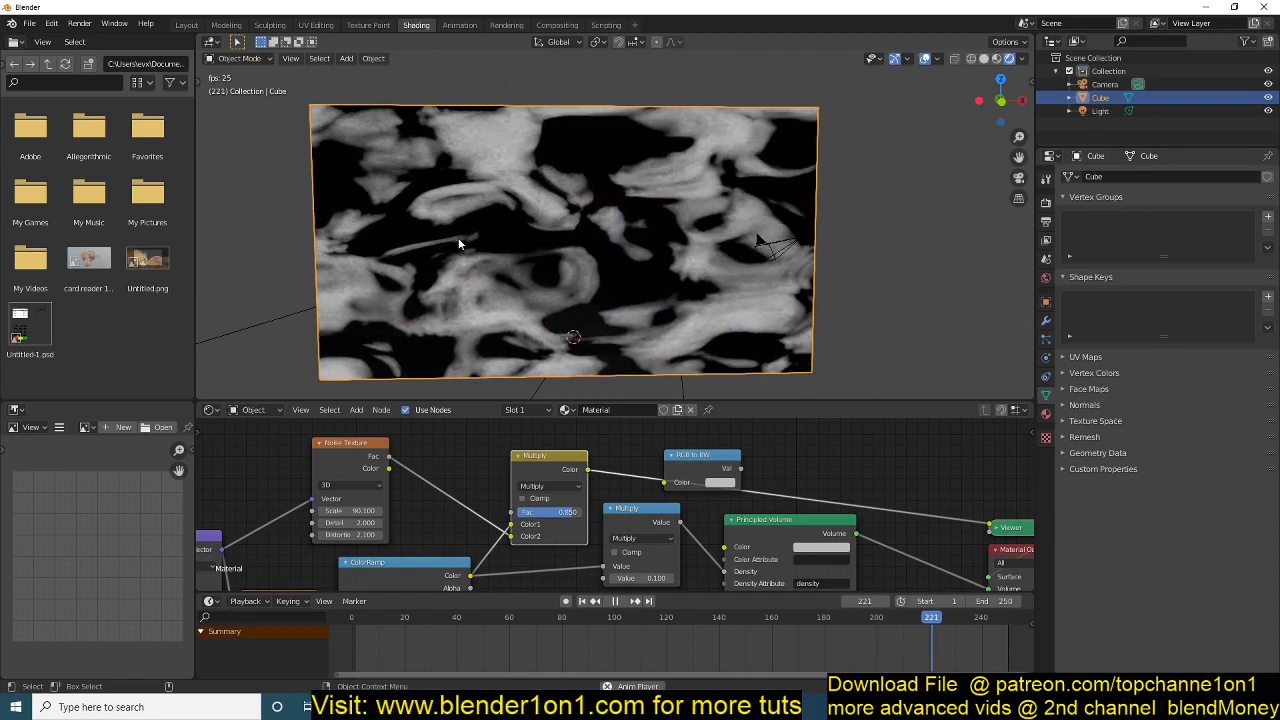
{"action": "key", "text": "Escape"}
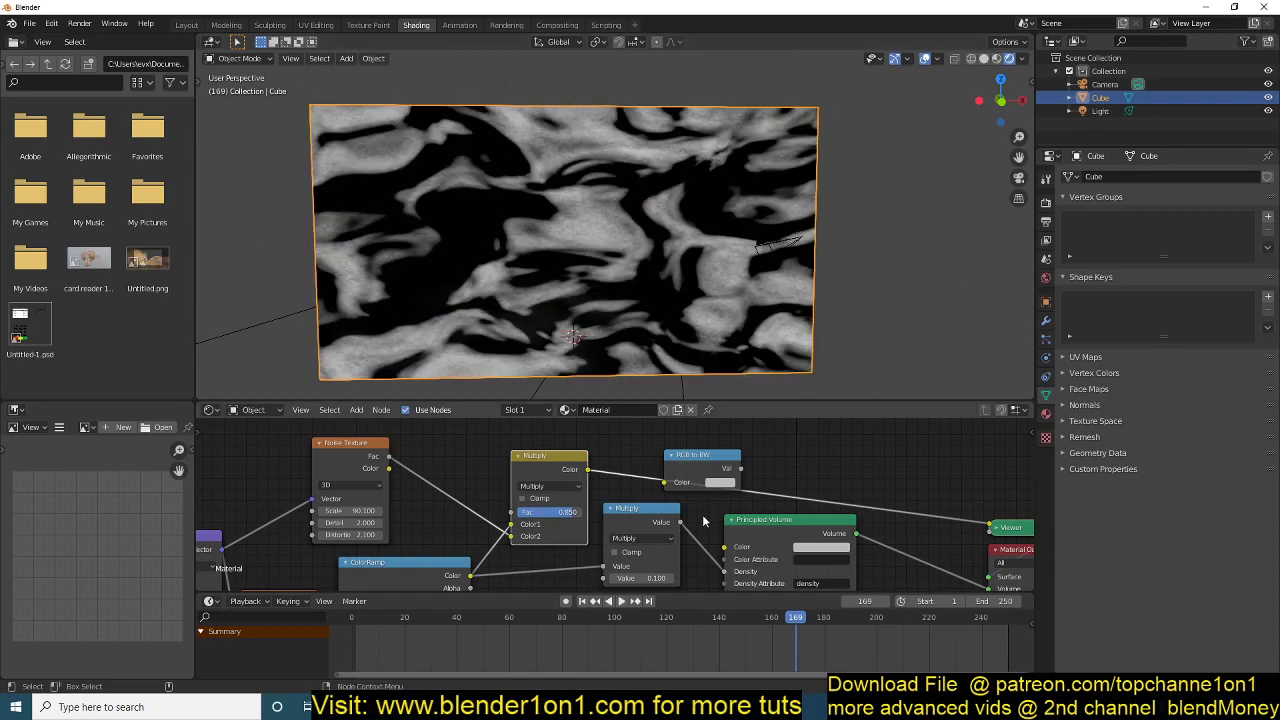
{"action": "left_click", "coordinate": [357, 625]}
{"action": "key", "text": "space"}
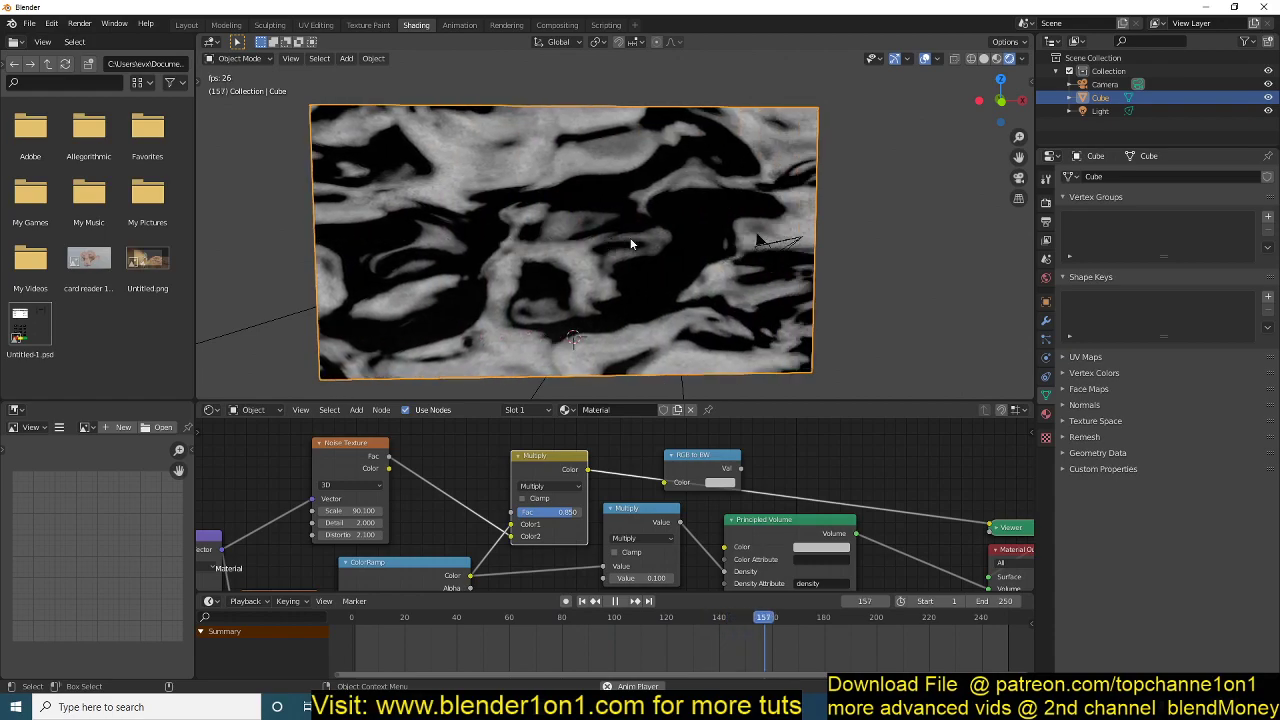
{"action": "key", "text": "space"}
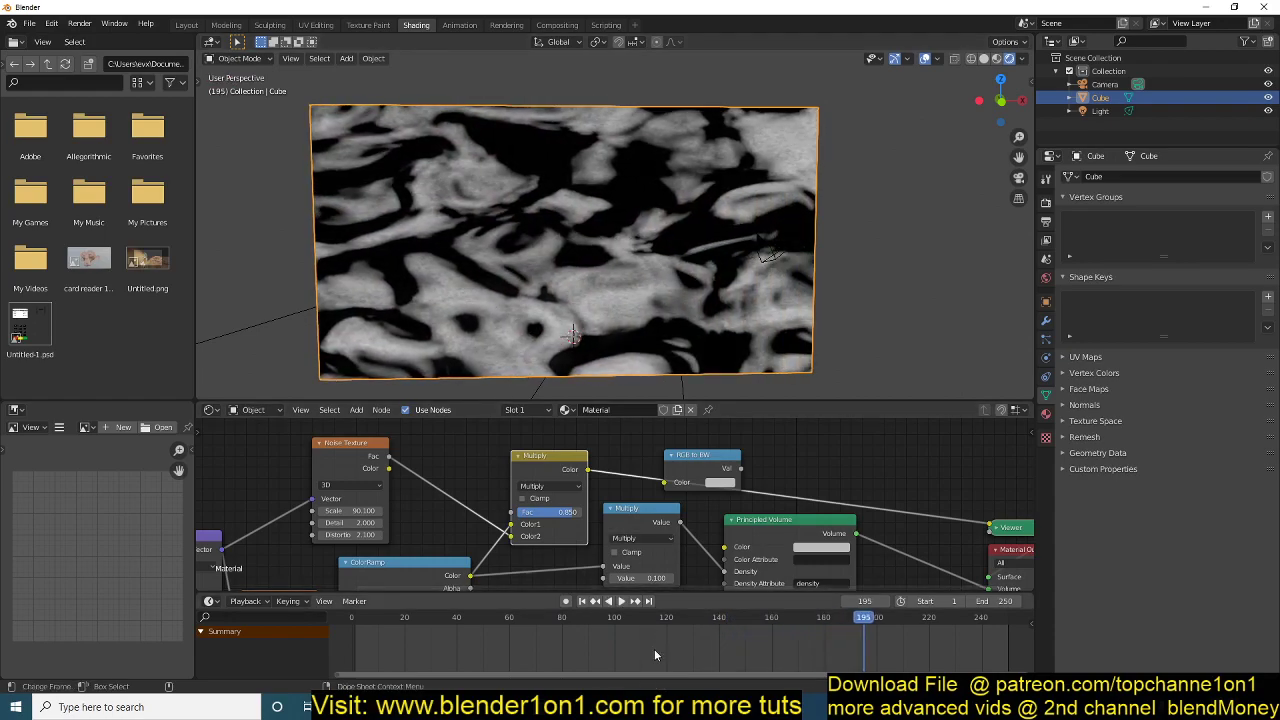
Show the Mapping node's animation curves in the Graph Editor and set their keyframe handle type to Vector.
{"action": "key", "text": "ctrl+Tab"}
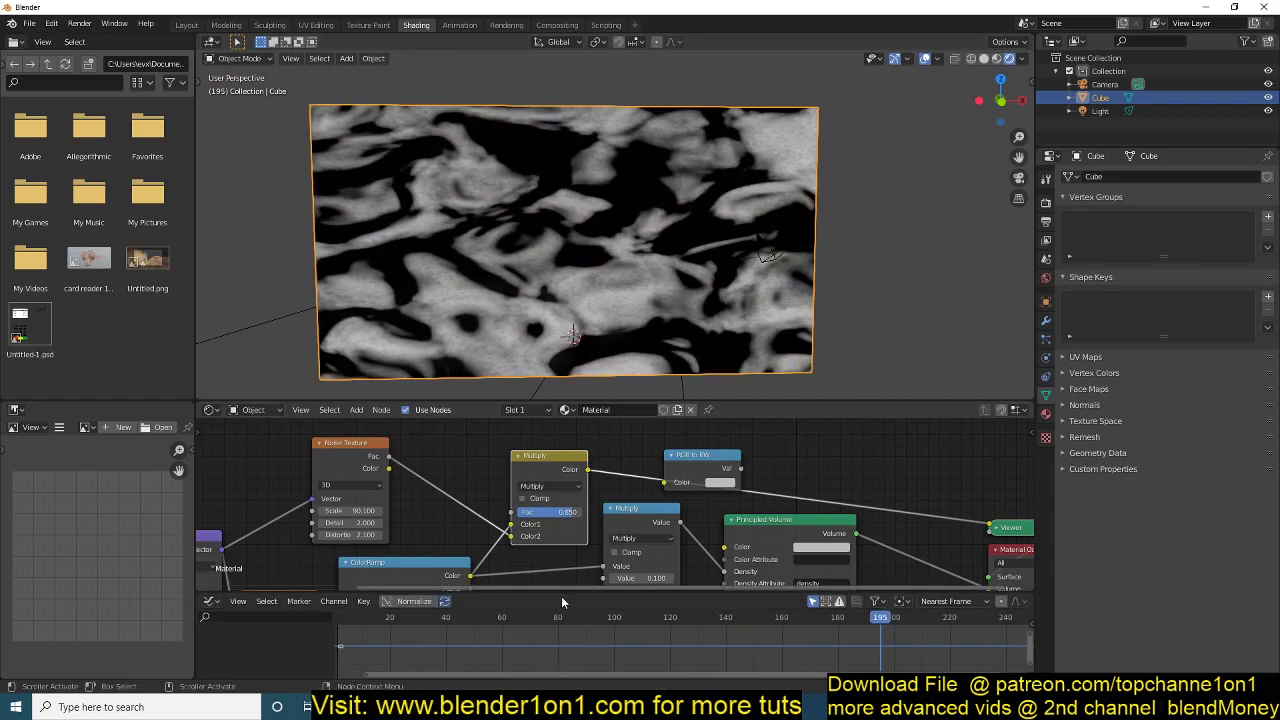
{"action": "scroll", "coordinate": [563, 589], "scroll_direction": "right", "scroll_amount": 1, "text": "ctrl"}
{"action": "scroll", "coordinate": [571, 582], "scroll_direction": "right", "scroll_amount": 1, "text": "ctrl"}
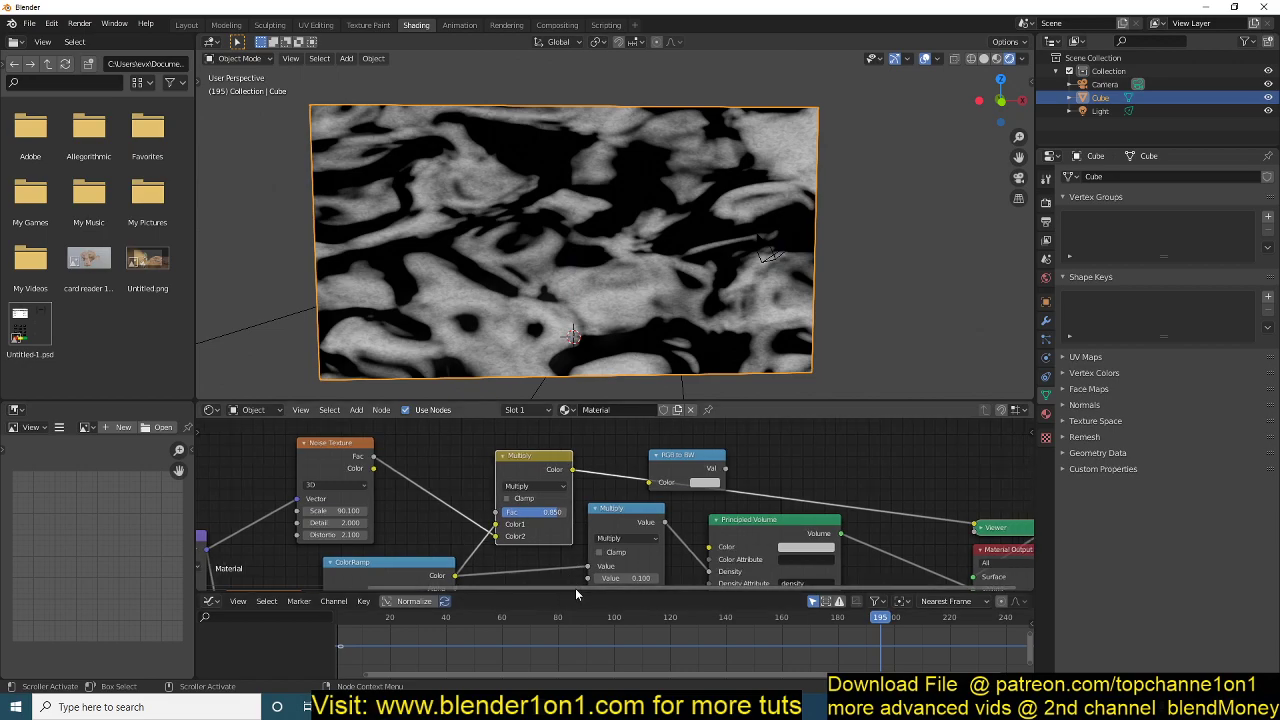
{"action": "scroll", "coordinate": [479, 524], "scroll_direction": "down", "scroll_amount": 4}
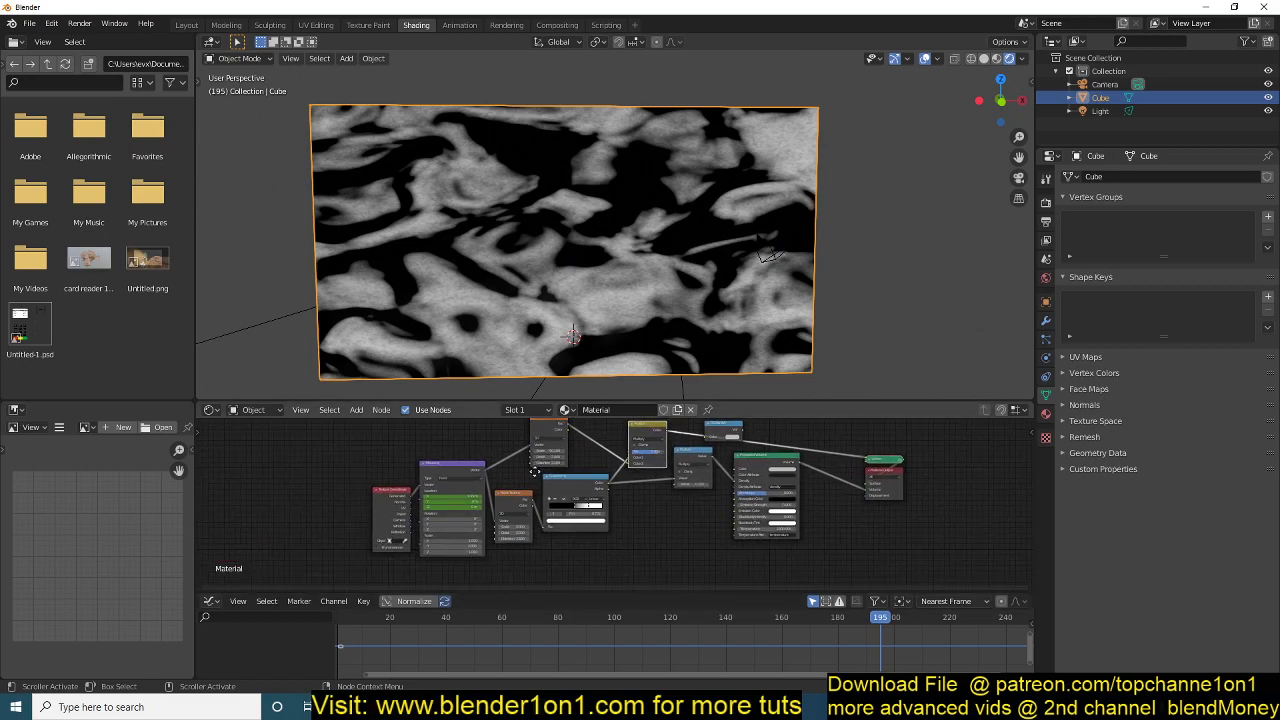
{"action": "left_click", "coordinate": [486, 479]}
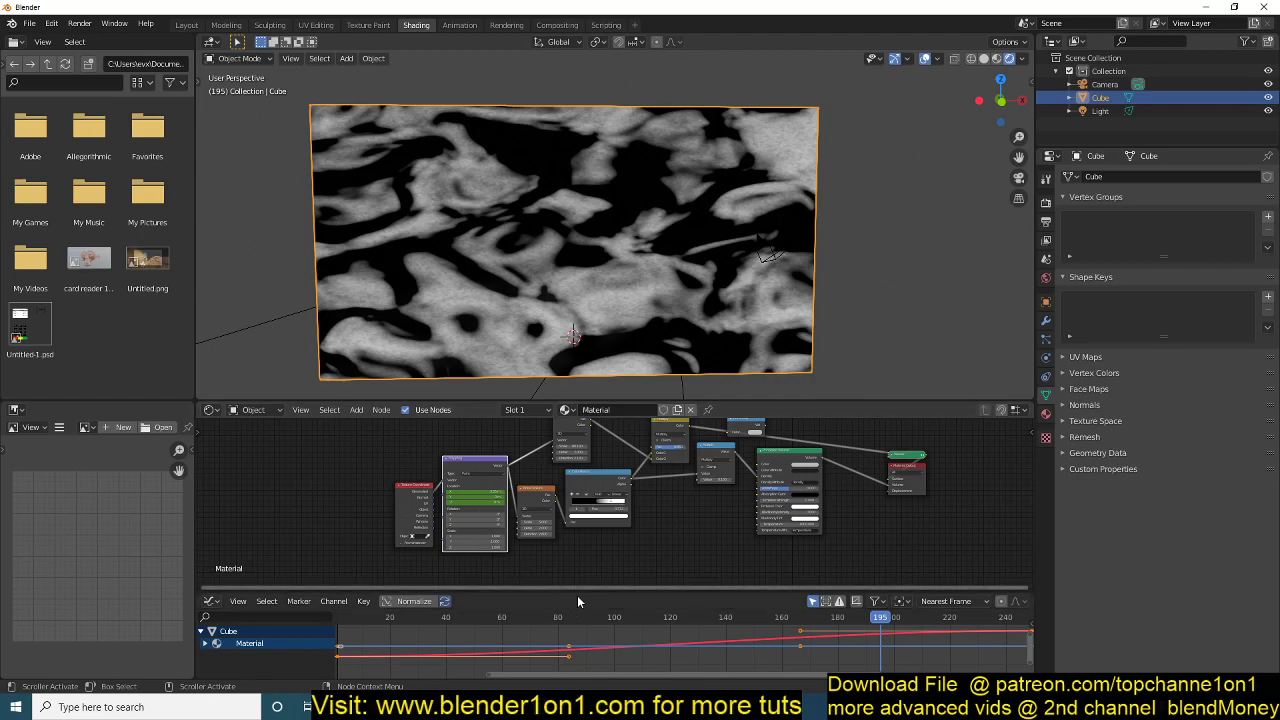
{"action": "key", "text": "v"}
{"action": "left_click", "coordinate": [512, 647]}
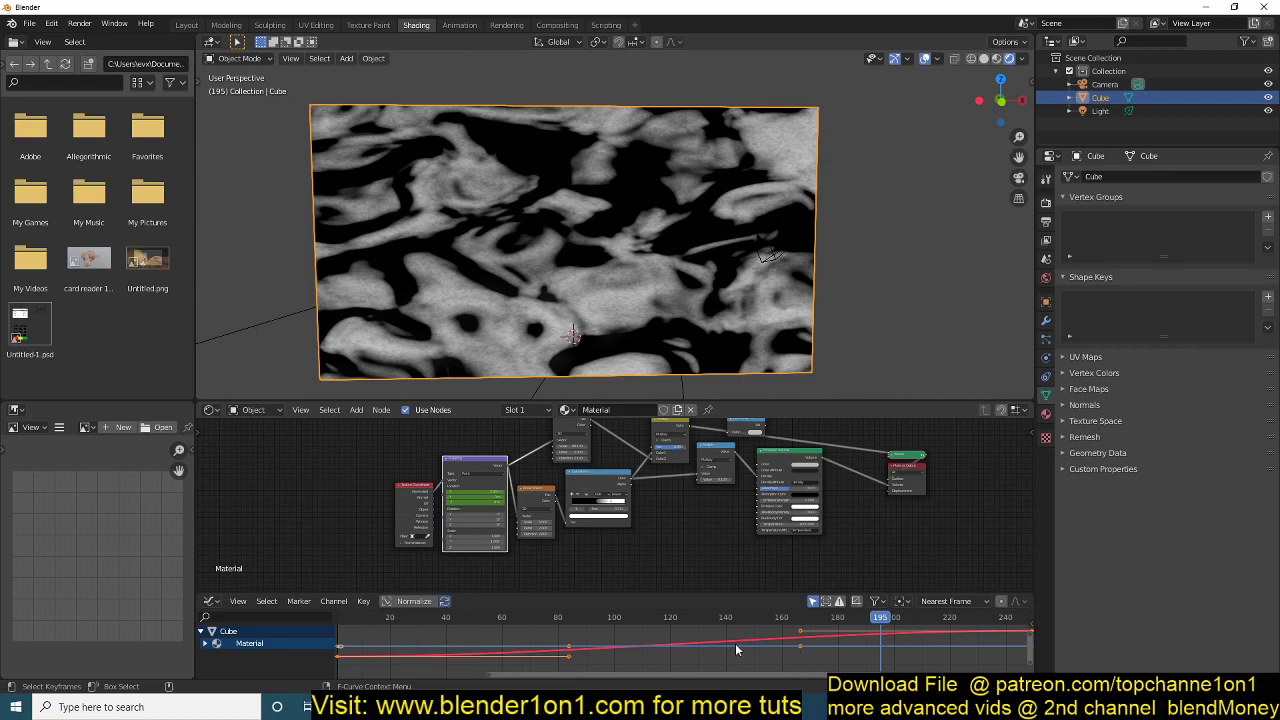
{"action": "key", "text": "Home"}
{"action": "scroll", "coordinate": [738, 655], "scroll_direction": "down", "scroll_amount": 1}
{"action": "key", "text": "v"}
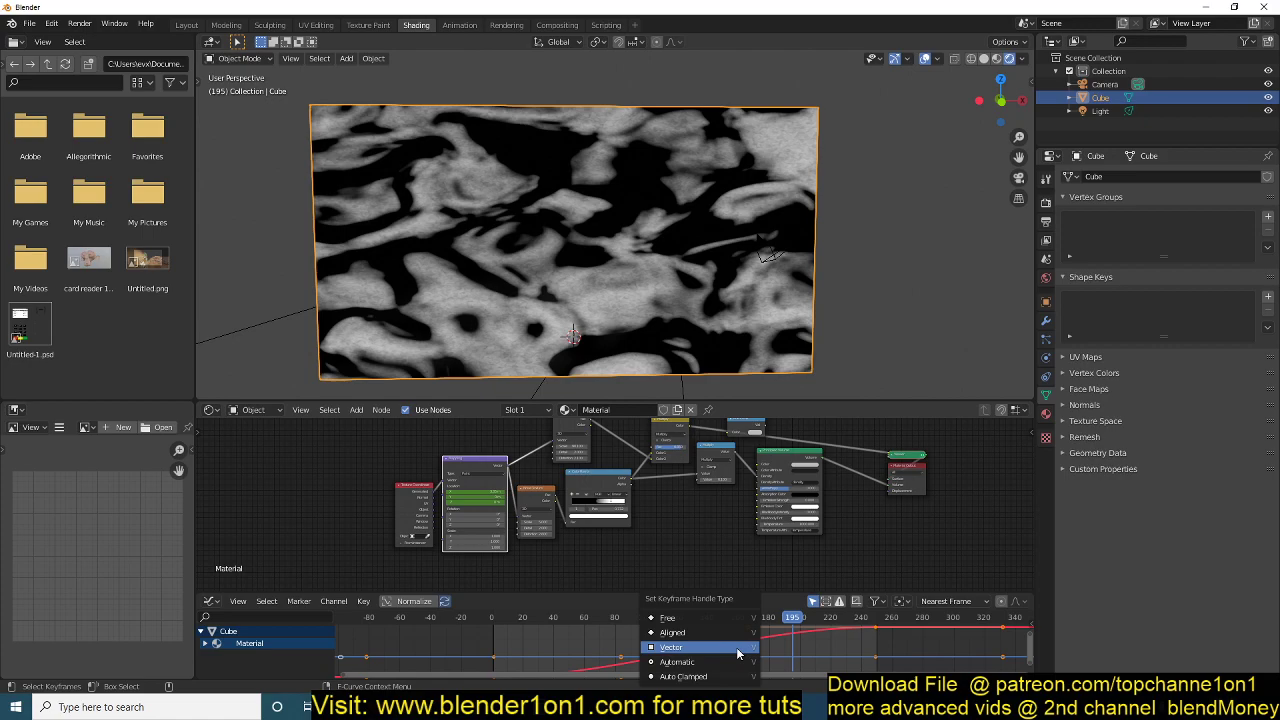
{"action": "left_click", "coordinate": [736, 647]}
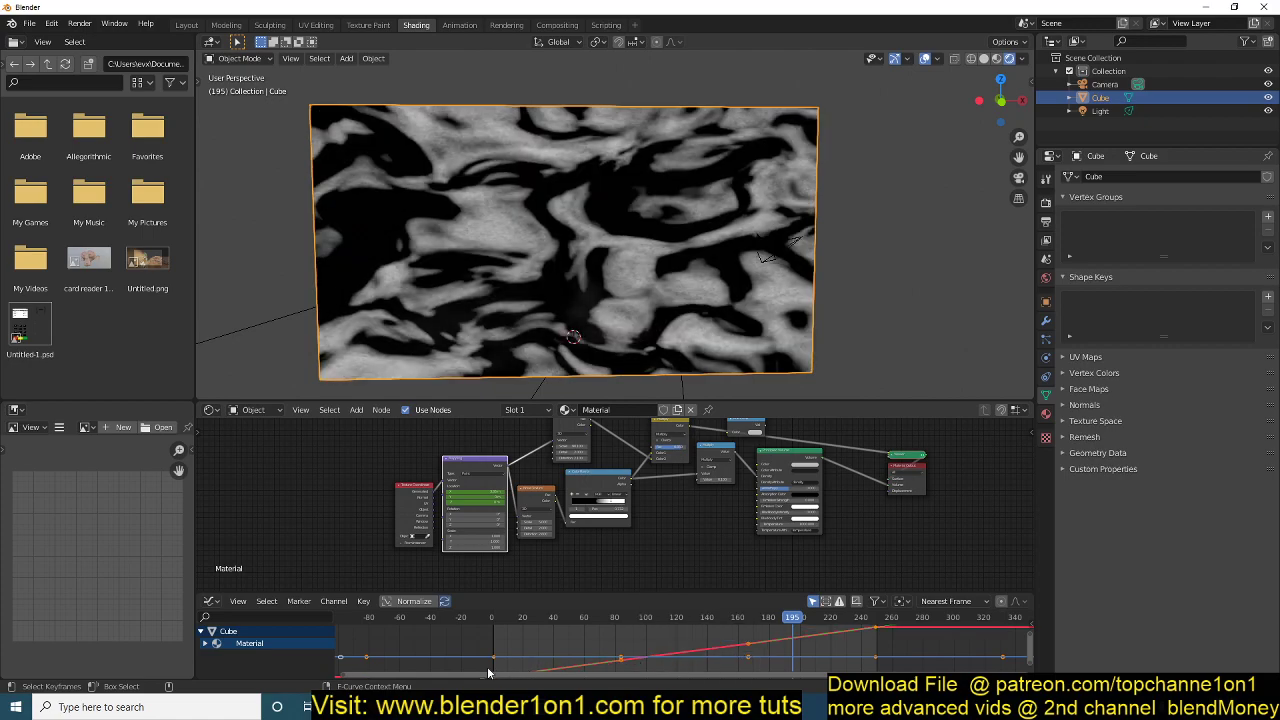
Play the animation briefly to check the noise's constant motion, stop it, and return to the timeline.
{"action": "key", "text": "space"}
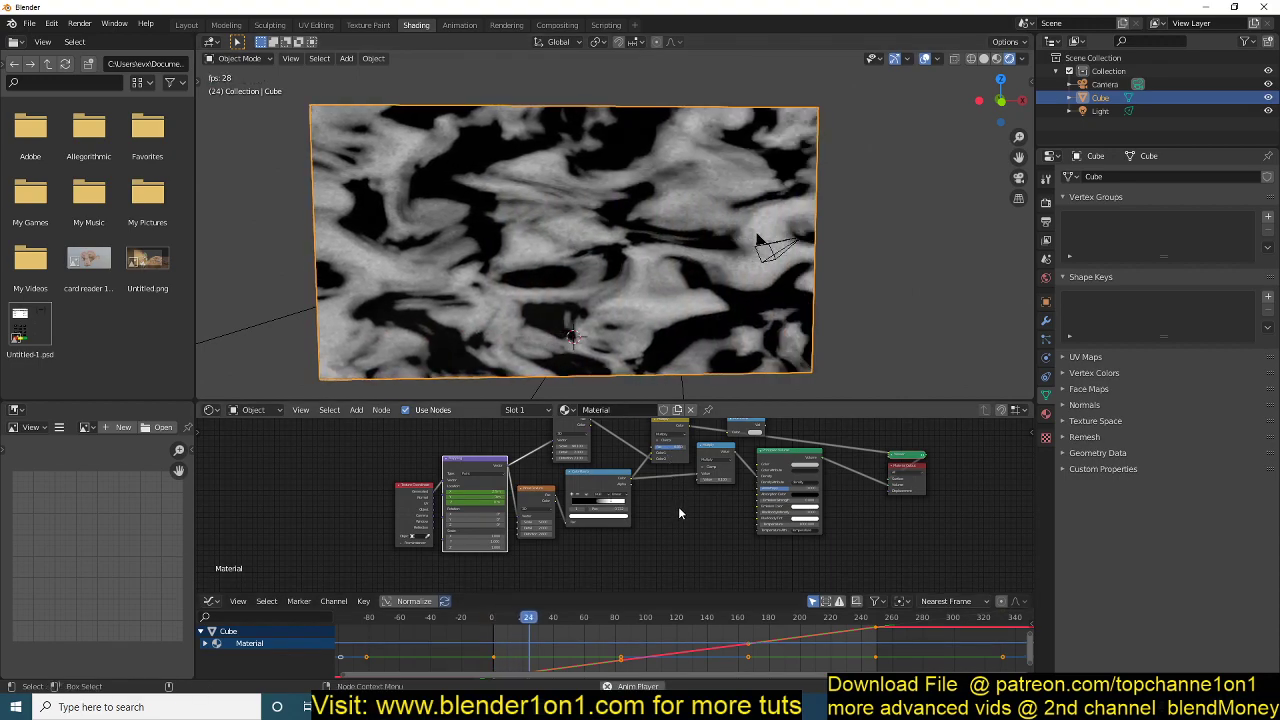
{"action": "key", "text": "space"}
{"action": "key", "text": "shift+F12"}
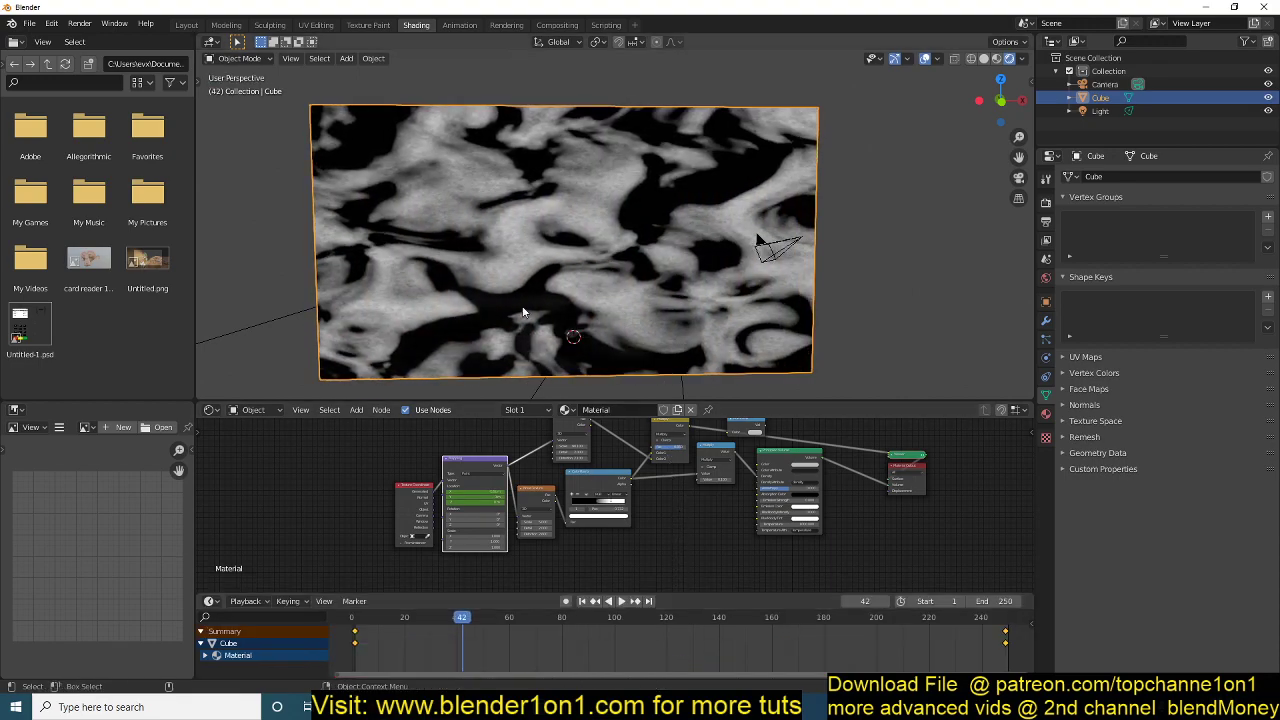
Feed the color Multiply node into the Multiply math node in place of the ColorRamp, and route the Principled Volume to the Material Output.
{"action": "middle_click_drag", "start_coordinate": [613, 207], "coordinate": [560, 215]}
{"action": "scroll", "coordinate": [560, 500], "scroll_direction": "up", "scroll_amount": 2}
{"action": "middle_click_drag", "start_coordinate": [557, 527], "coordinate": [613, 523]}
{"action": "scroll", "coordinate": [614, 524], "scroll_direction": "up", "scroll_amount": 1}
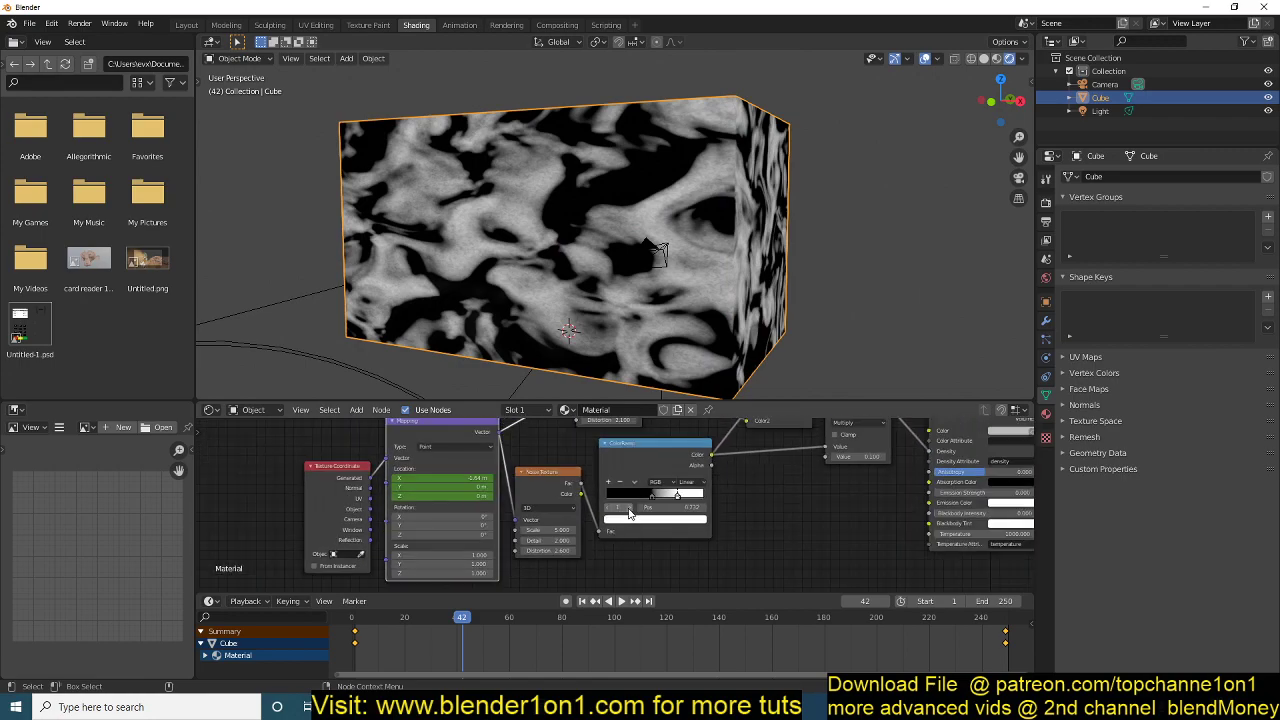
{"action": "mouse_move", "coordinate": [492, 561]}
{"action": "left_mouse_down"}
{"action": "mouse_move", "coordinate": [560, 561]}
{"action": "mouse_move", "coordinate": [490, 570]}
{"action": "left_mouse_up"}
{"action": "scroll", "coordinate": [652, 496], "scroll_direction": "down", "scroll_amount": 2}
{"action": "middle_click_drag", "start_coordinate": [652, 496], "coordinate": [605, 428]}
{"action": "left_click_drag", "start_coordinate": [525, 455], "coordinate": [495, 465]}
{"action": "left_click_drag", "start_coordinate": [517, 440], "coordinate": [561, 531]}
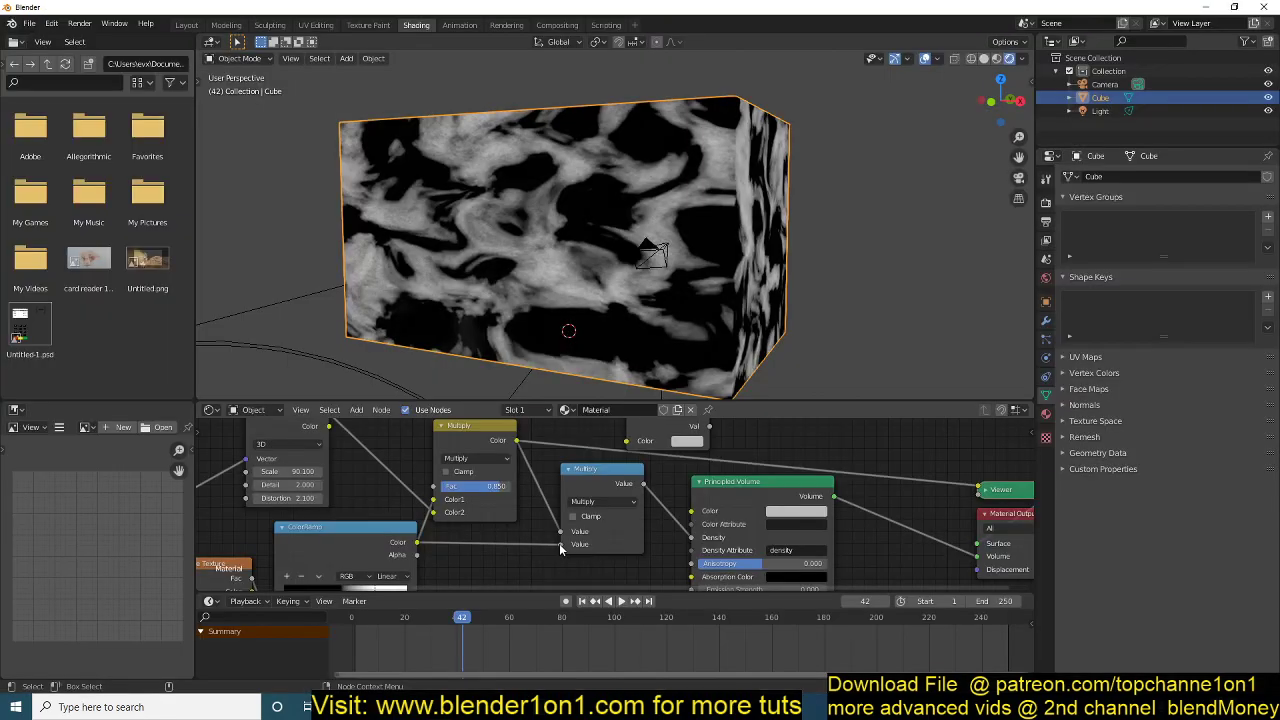
{"action": "left_click_drag", "start_coordinate": [558, 544], "coordinate": [528, 556]}
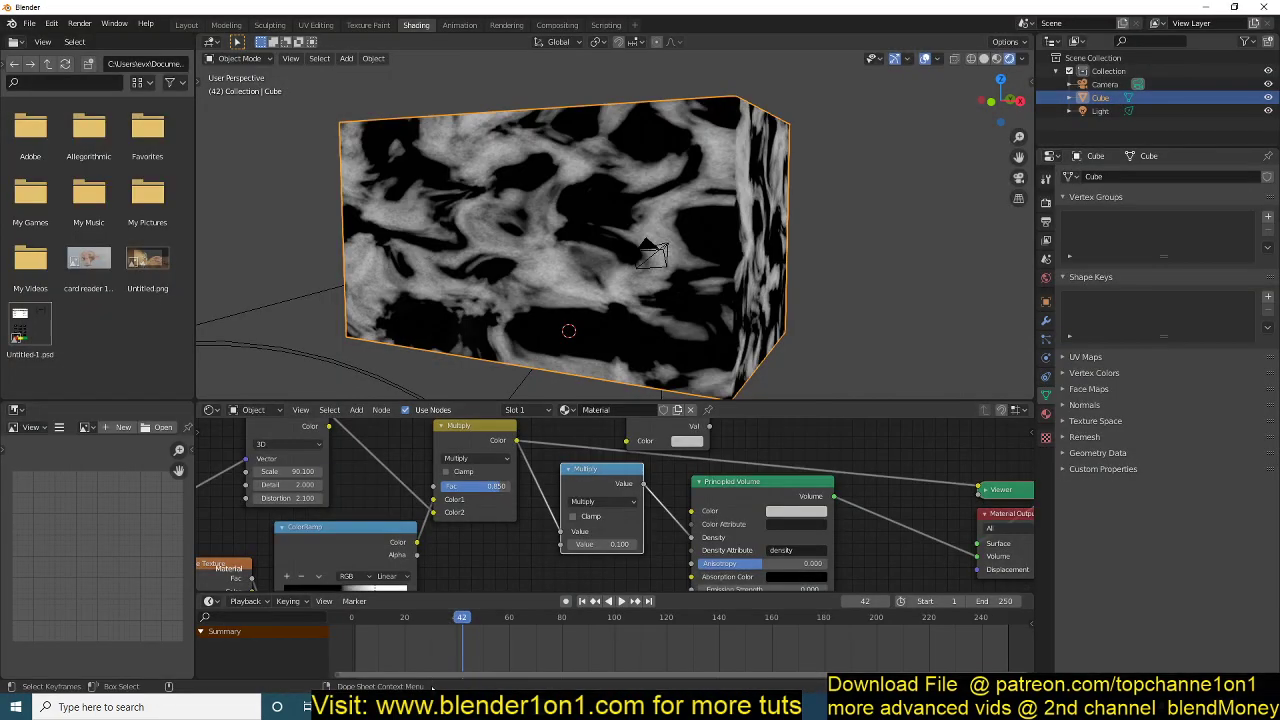
{"action": "left_click", "coordinate": [751, 489], "text": "ctrl+shift"}
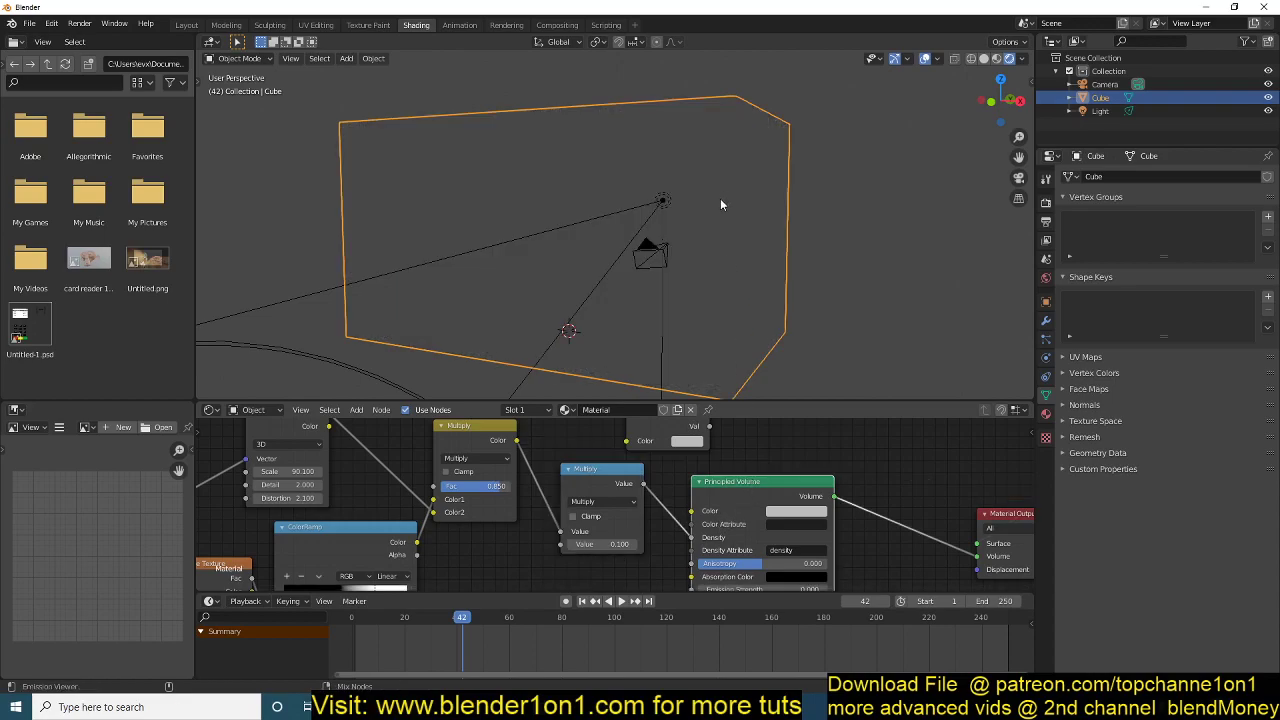
Switch to the finished storm1.blend scene, examine its fog nodes, street view and the storm reference video, and return to the untitled fog scene.
{"action": "mouse_move", "coordinate": [415, 707]}
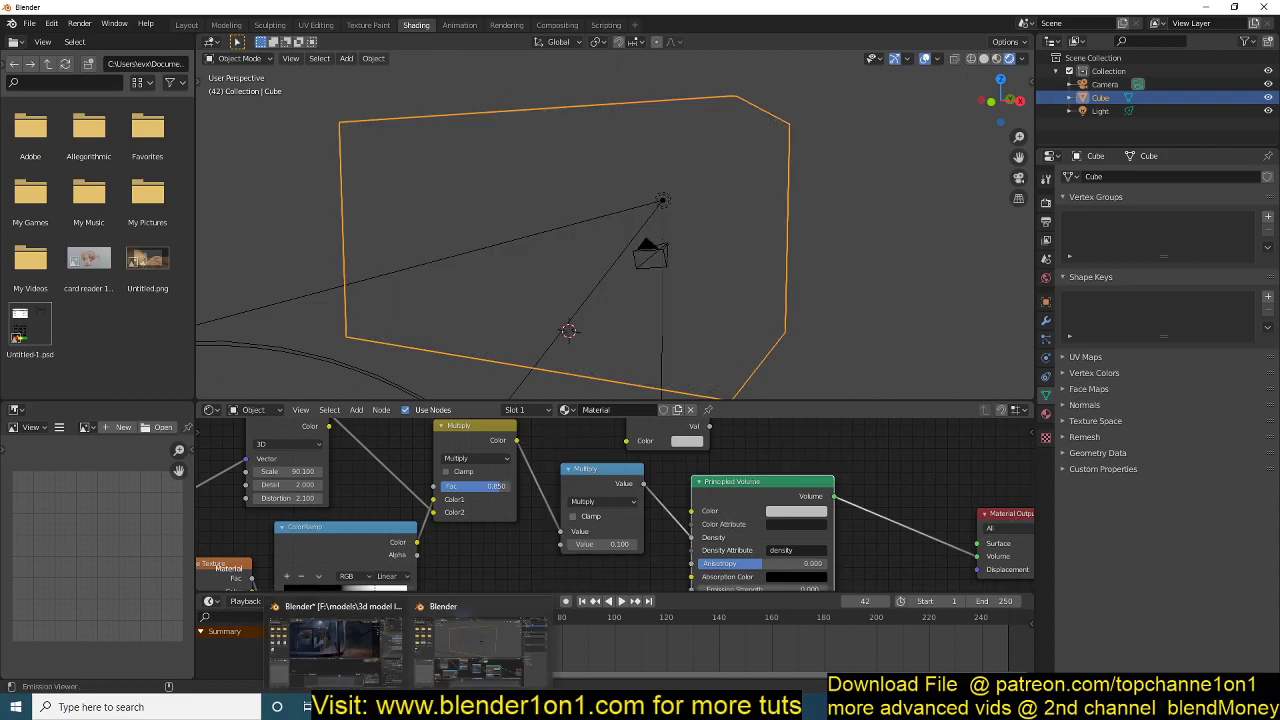
{"action": "left_click", "coordinate": [343, 640]}
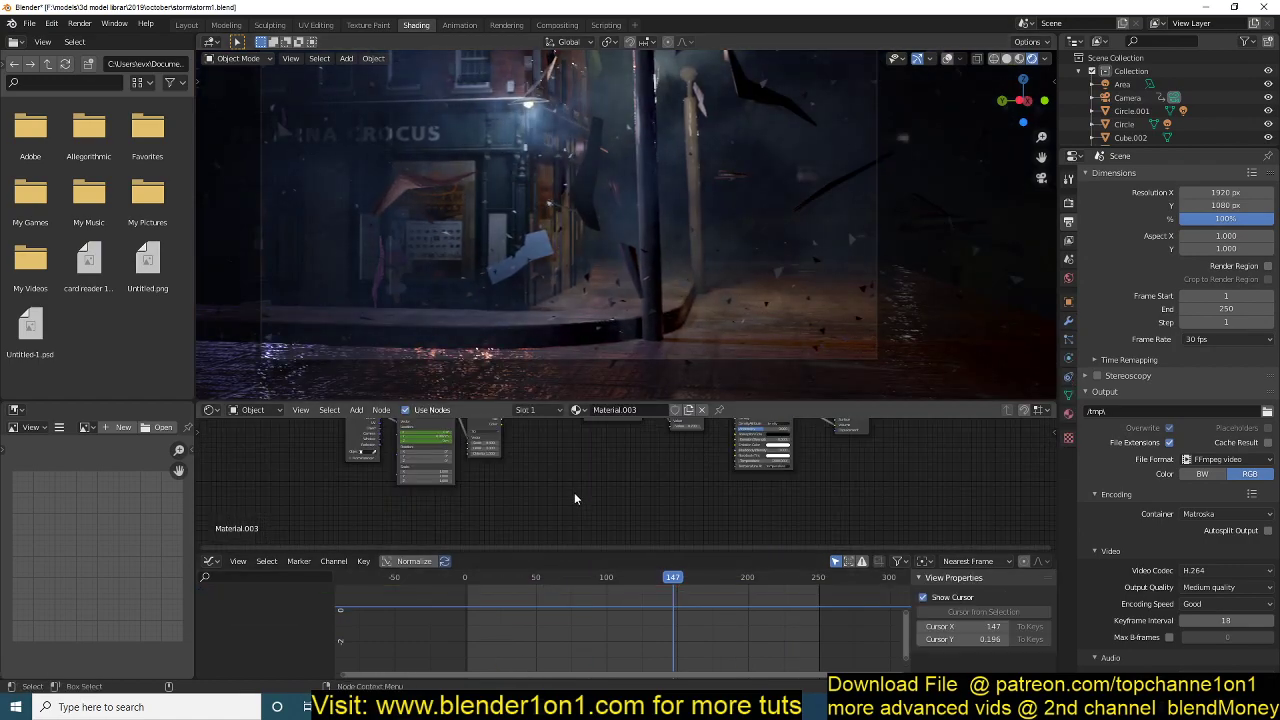
{"action": "scroll", "coordinate": [566, 483], "scroll_direction": "up", "scroll_amount": 4}
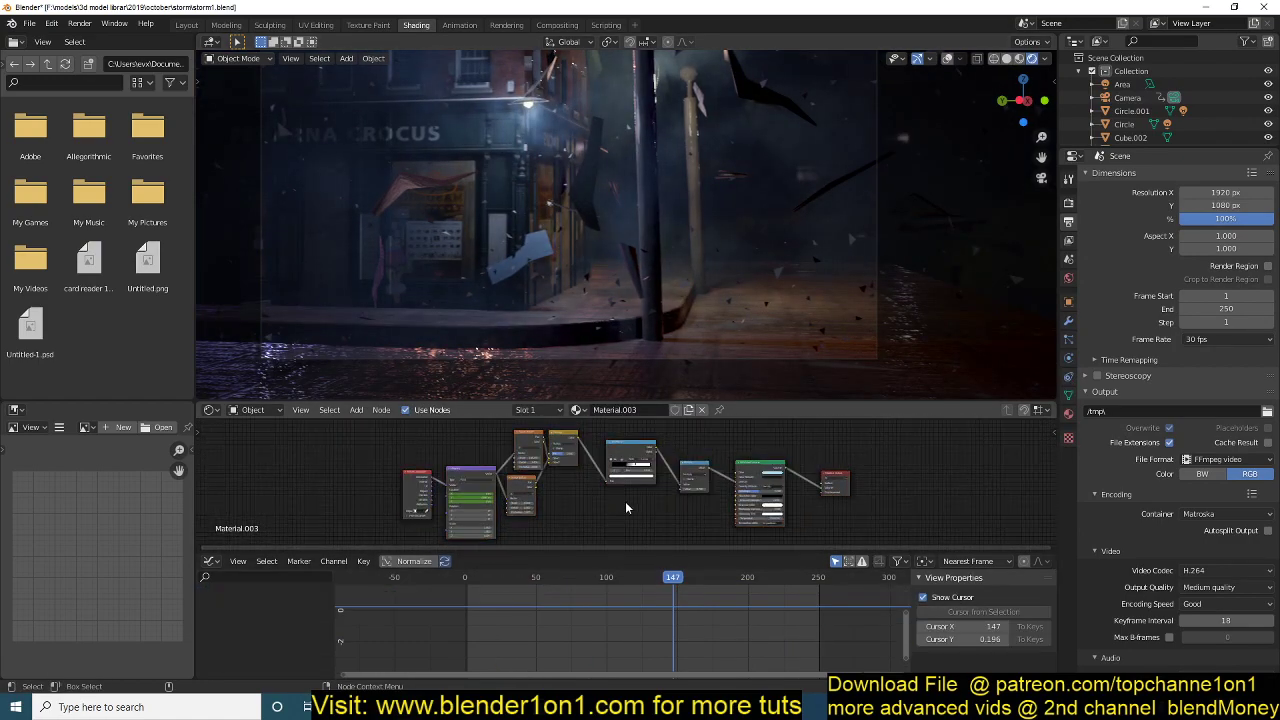
{"action": "scroll", "coordinate": [608, 490], "scroll_direction": "up", "scroll_amount": 3}
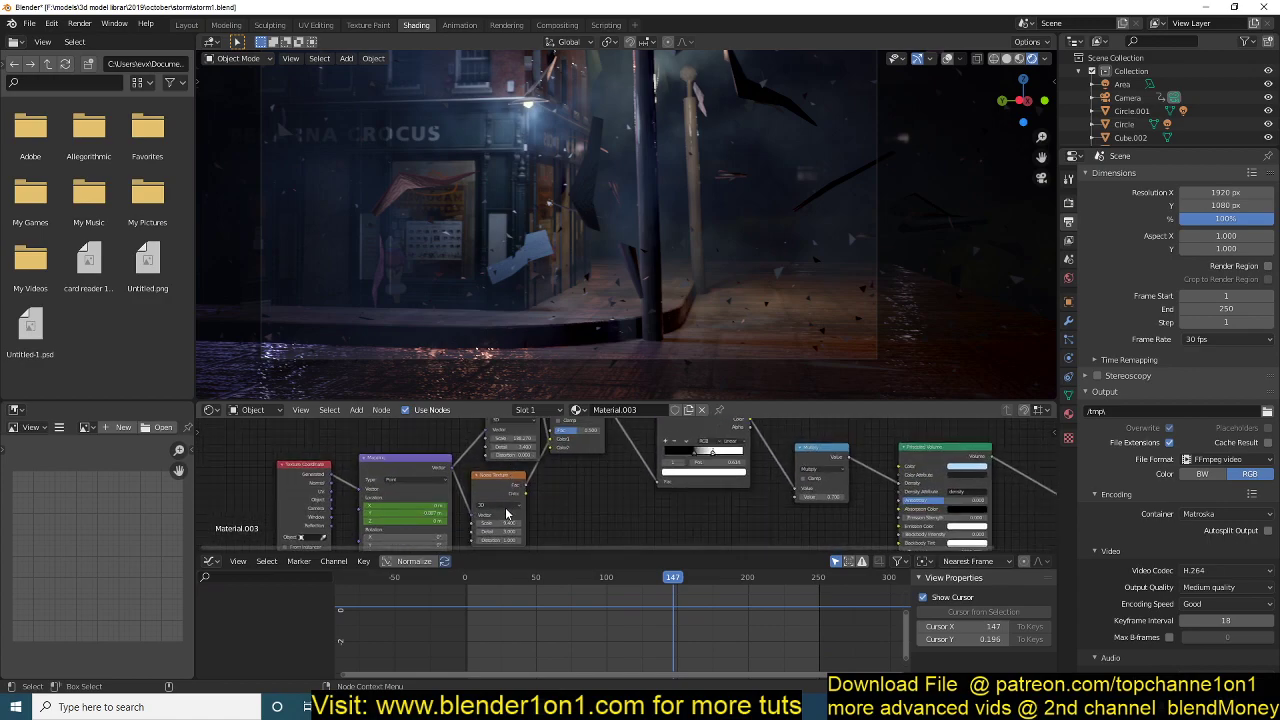
{"action": "middle_click_drag", "start_coordinate": [575, 449], "coordinate": [580, 467]}
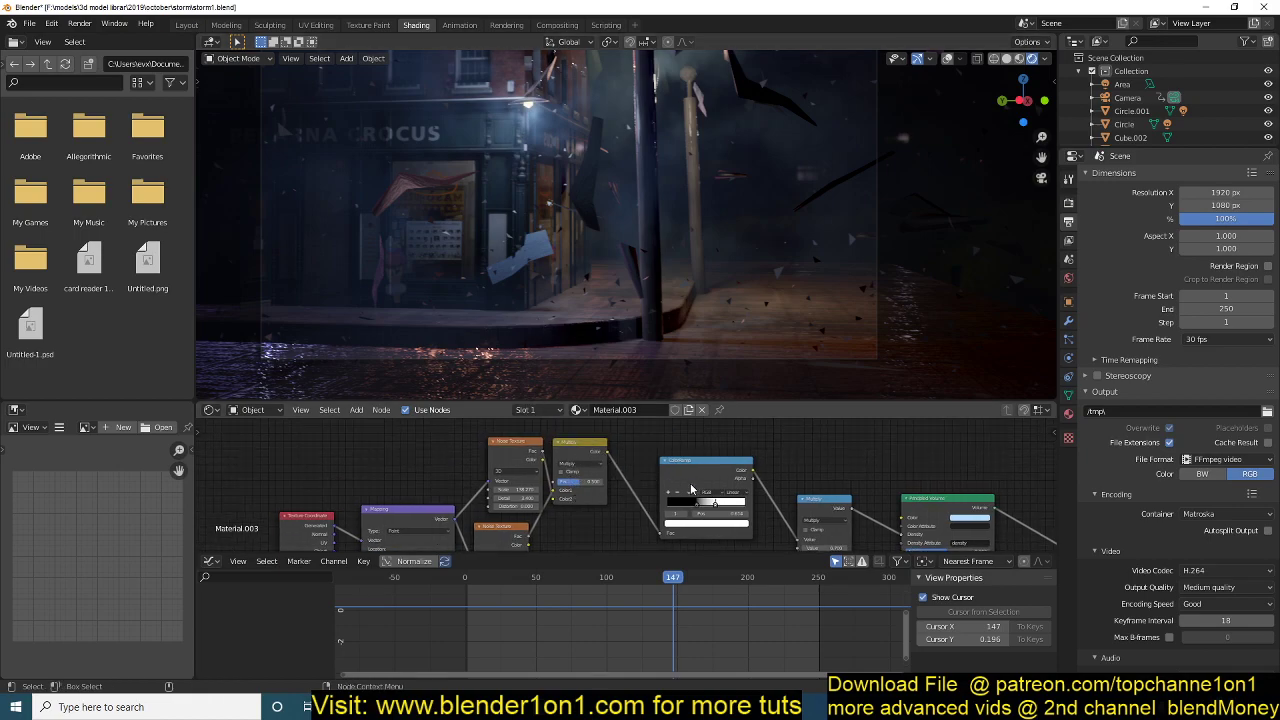
{"action": "middle_click_drag", "start_coordinate": [690, 489], "coordinate": [574, 458]}
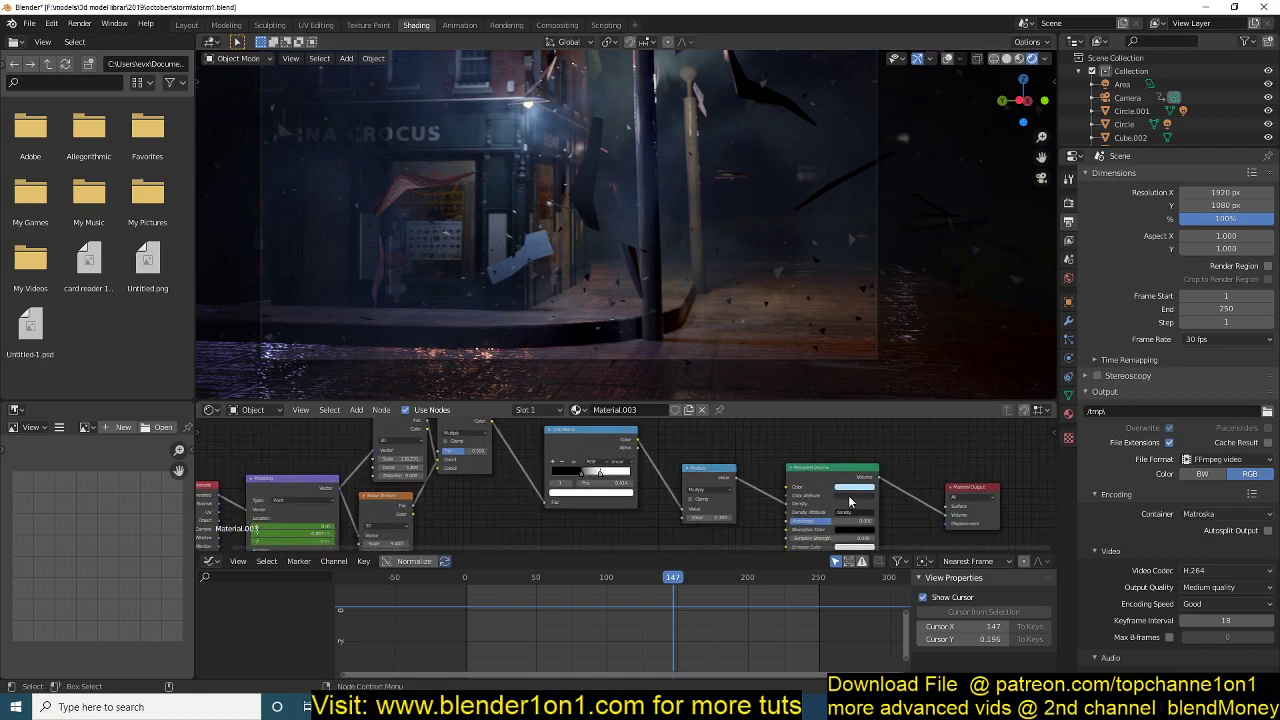
{"action": "middle_click_drag", "start_coordinate": [822, 250], "coordinate": [720, 300]}
{"action": "scroll", "coordinate": [720, 300], "scroll_direction": "up", "scroll_amount": 3}
{"action": "key", "text": "KP_0"}
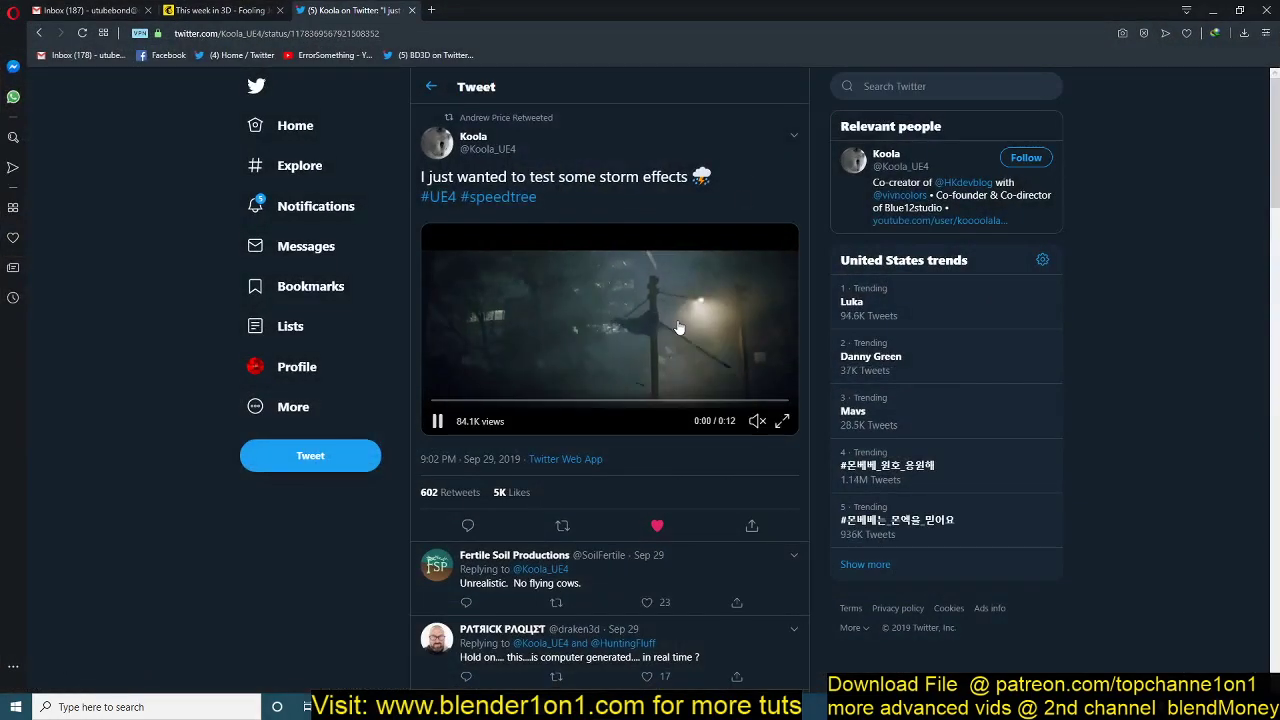
{"action": "left_click", "coordinate": [1210, 15]}
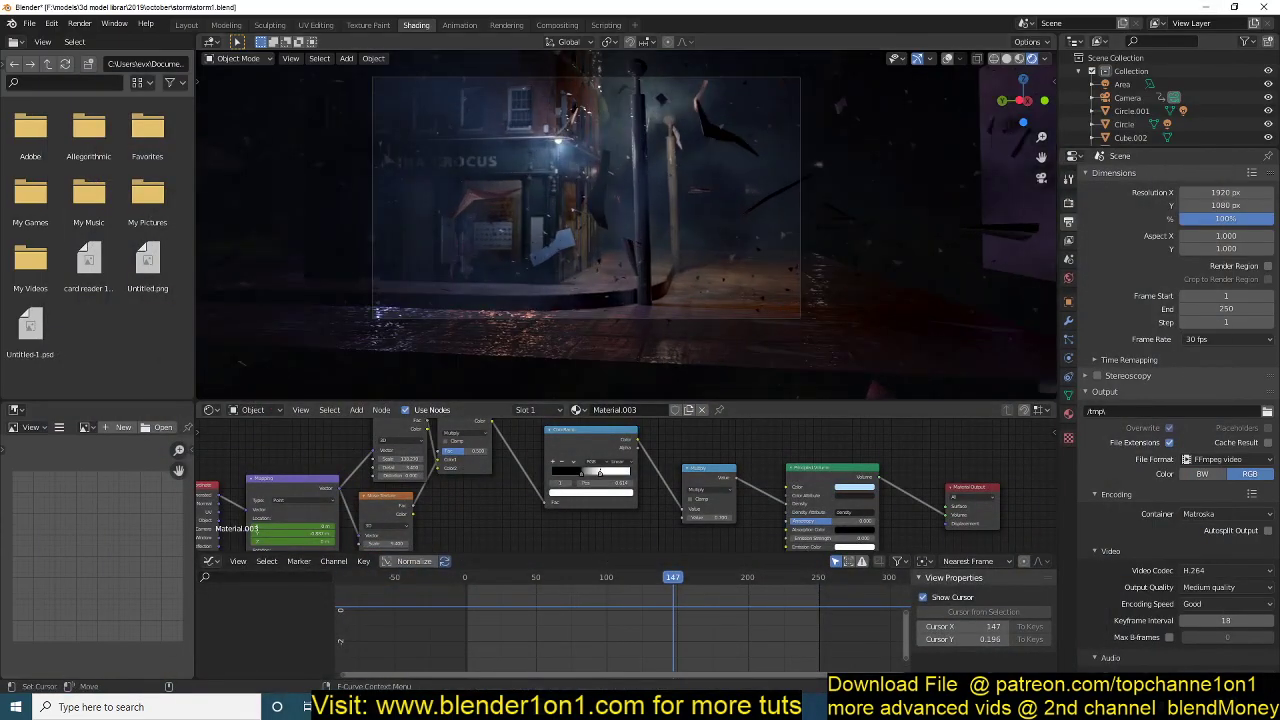
{"action": "mouse_move", "coordinate": [407, 707]}
{"action": "left_click", "coordinate": [482, 610]}
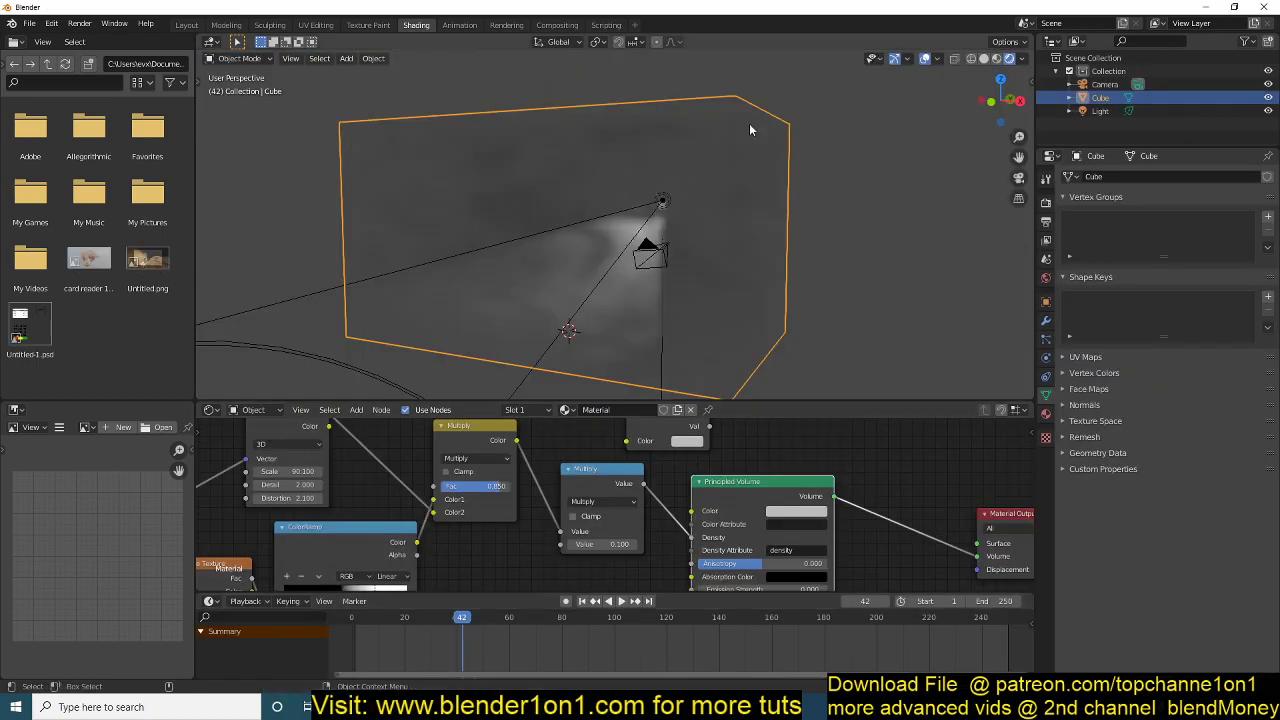
Start a new file without saving the fog scene and delete the default cube.
{"action": "left_click", "coordinate": [877, 204]}
{"action": "key", "text": "ctrl+n"}
{"action": "left_click", "coordinate": [876, 203]}
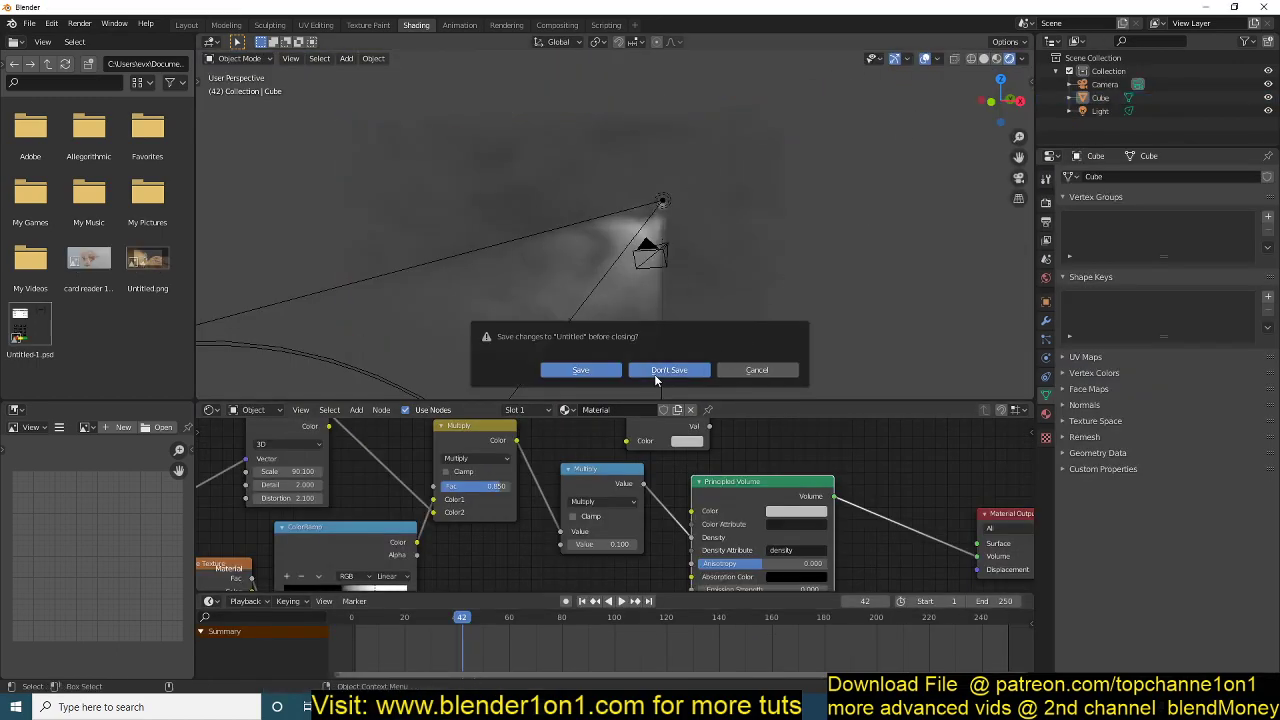
{"action": "left_click", "coordinate": [654, 374]}
{"action": "key", "text": "x"}
{"action": "left_click", "coordinate": [561, 354]}
{"action": "key", "text": "shift+a"}
{"action": "key", "text": "Escape"}
{"action": "key", "text": "shift+a"}
{"action": "mouse_move", "coordinate": [500, 322]}
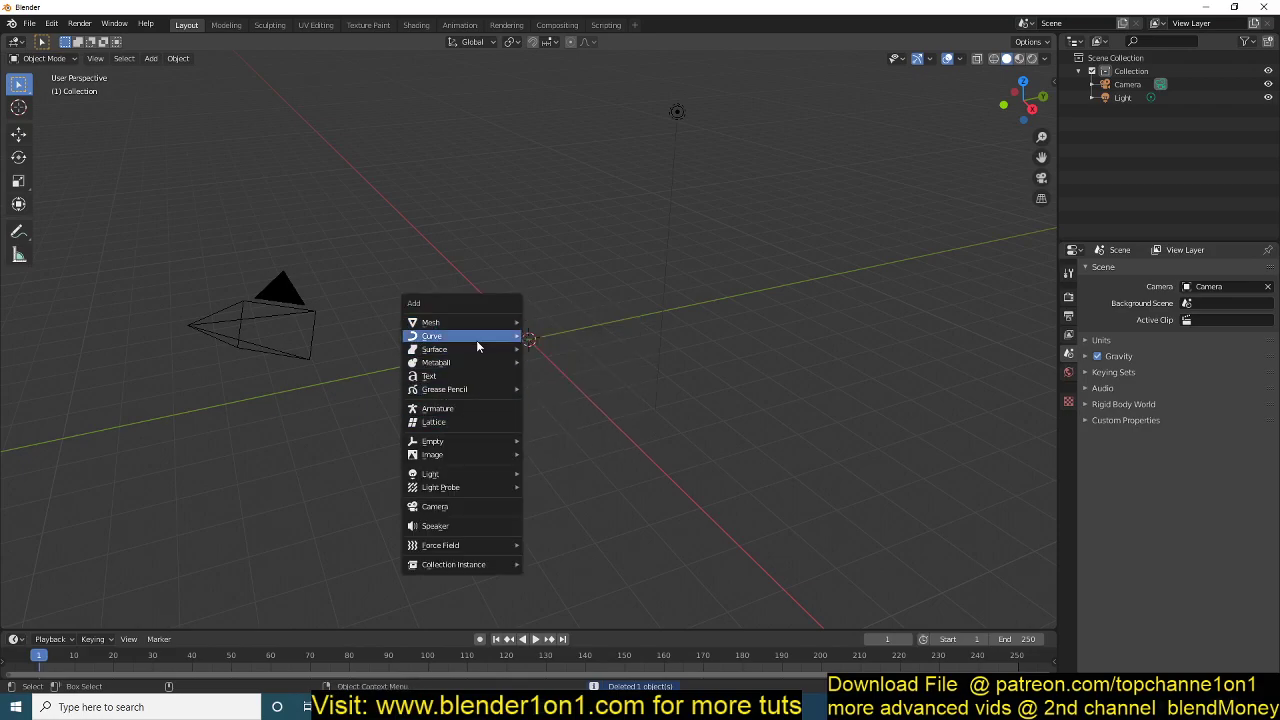
{"action": "left_click", "coordinate": [604, 338]}
{"action": "key", "text": "x"}
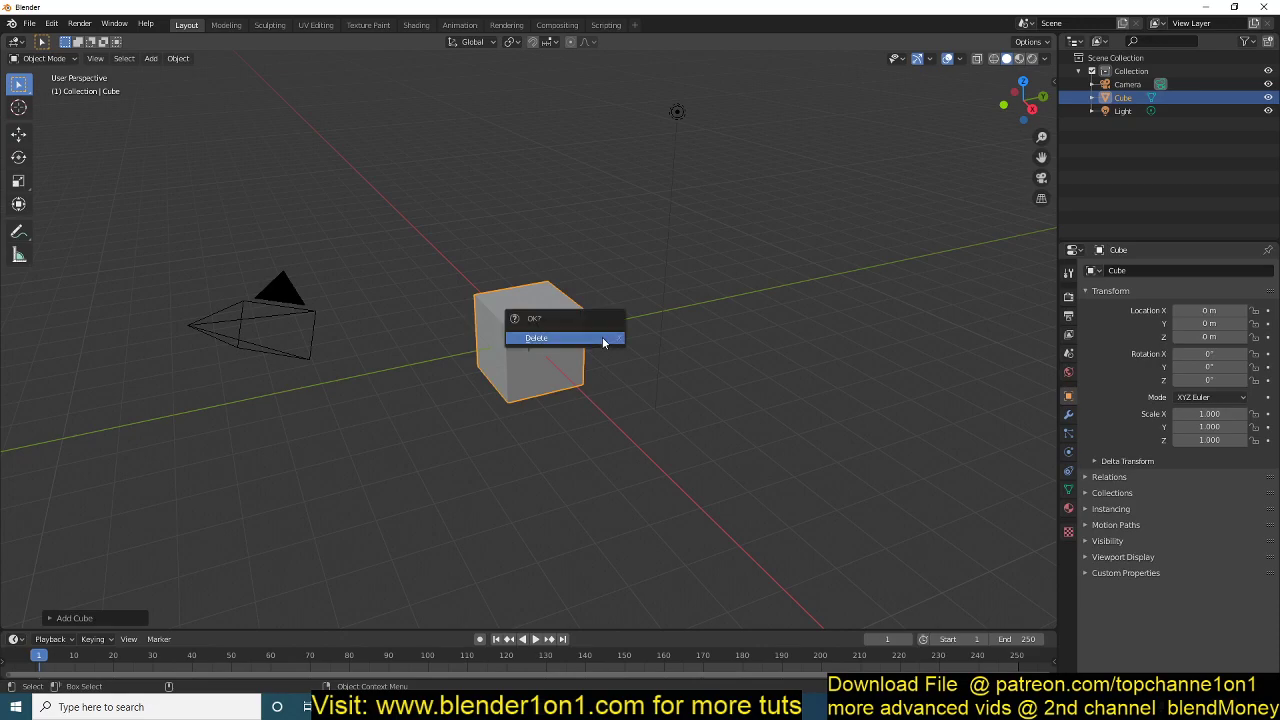
{"action": "left_click", "coordinate": [602, 337]}
Add a mesh circle at the world origin and scale it down to about 0.448.
{"action": "key", "text": "shift+a"}
{"action": "mouse_move", "coordinate": [608, 337]}
{"action": "left_click", "coordinate": [651, 363]}
{"action": "key", "text": "s"}
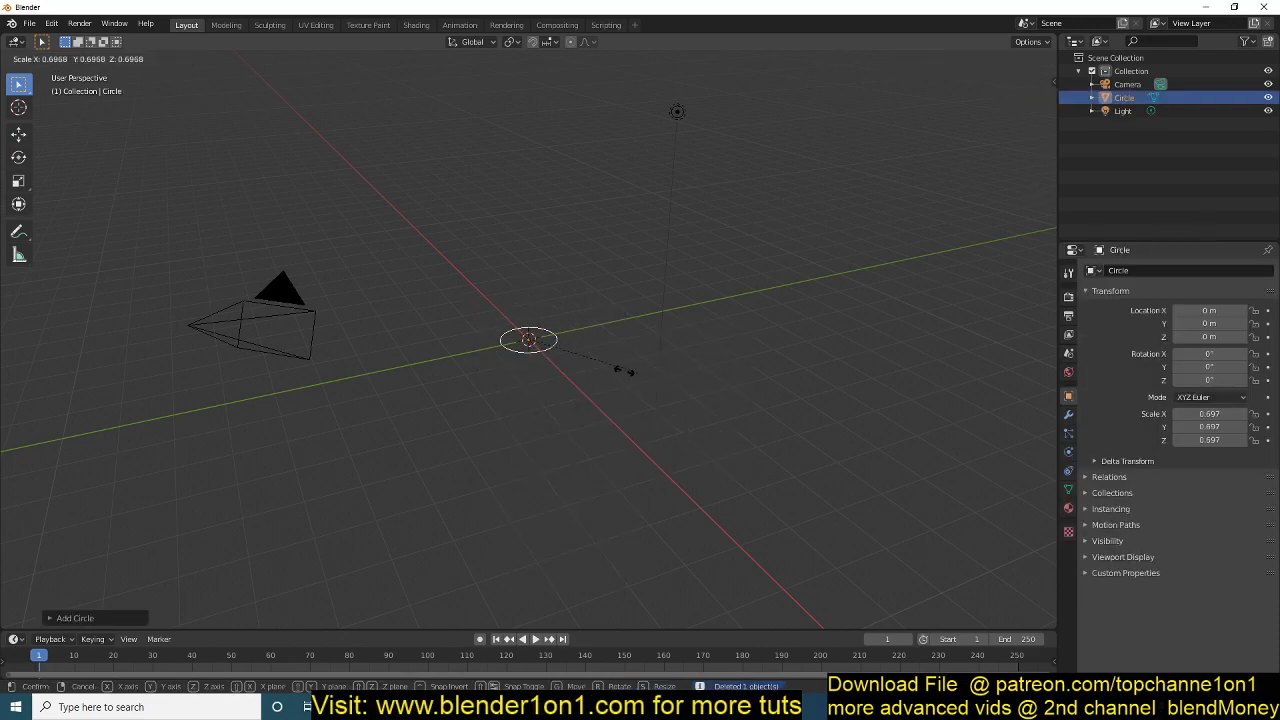
{"action": "left_click", "coordinate": [596, 369]}
{"action": "key", "text": "KP_Decimal"}
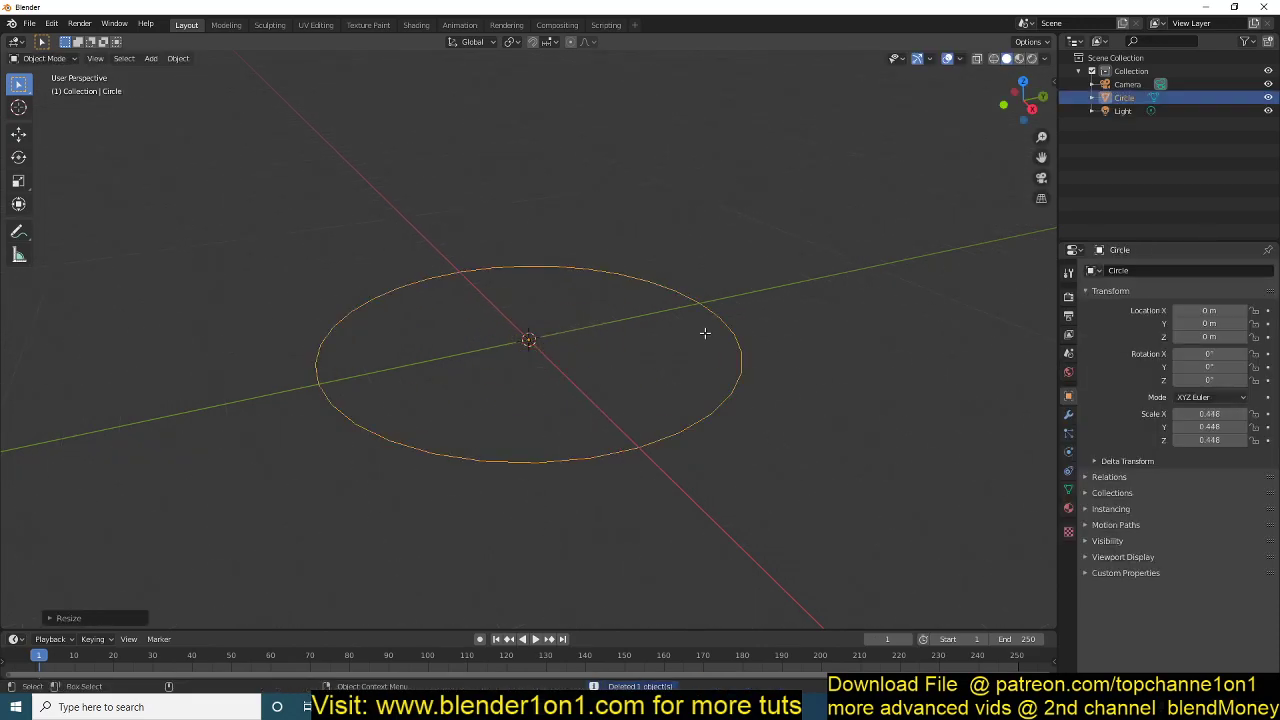
Fill the circle, inset a small central face, and raise that face to form a shallow conical lampshade.
{"action": "key", "text": "Tab"}
{"action": "scroll", "coordinate": [705, 333], "scroll_direction": "down", "scroll_amount": 3}
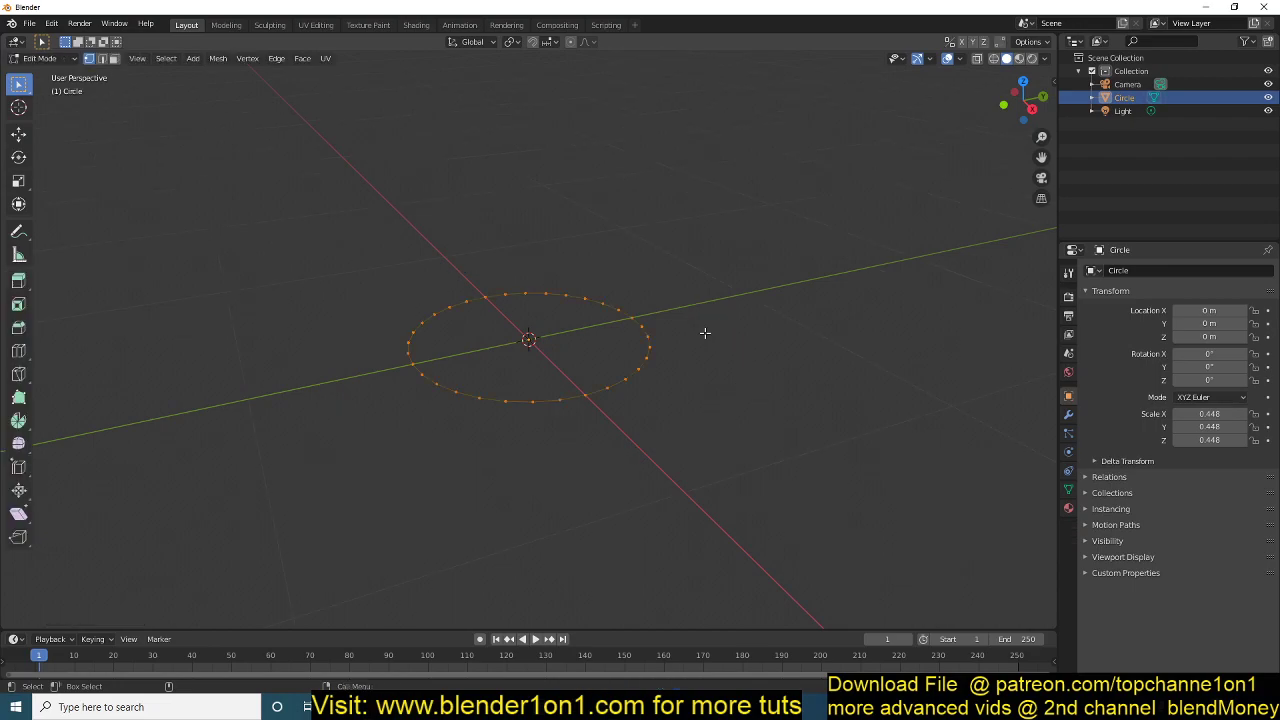
{"action": "key", "text": "f"}
{"action": "key", "text": "i"}
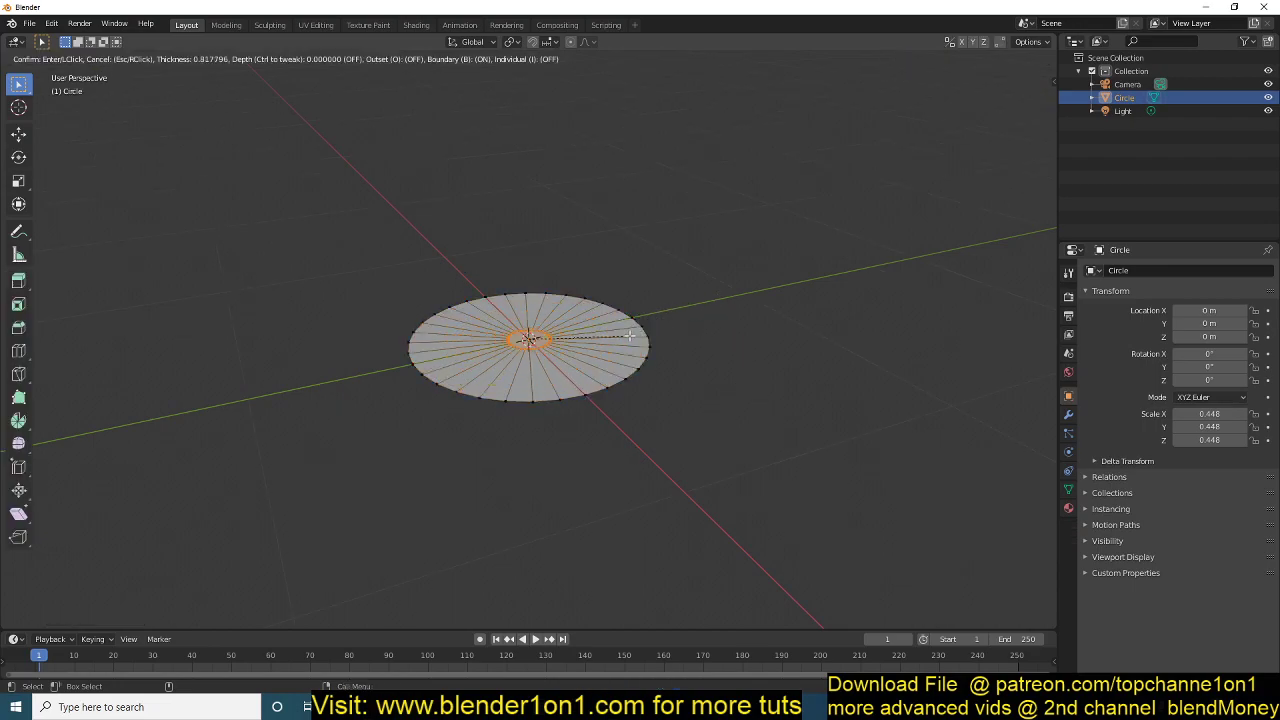
{"action": "left_click", "coordinate": [634, 357]}
{"action": "key", "text": "alt+s"}
{"action": "left_click", "coordinate": [638, 393]}
{"action": "key", "text": "Tab"}
Move the lampshade up along Z to about 0.297 m.
{"action": "middle_click_drag", "start_coordinate": [640, 390], "coordinate": [649, 348]}
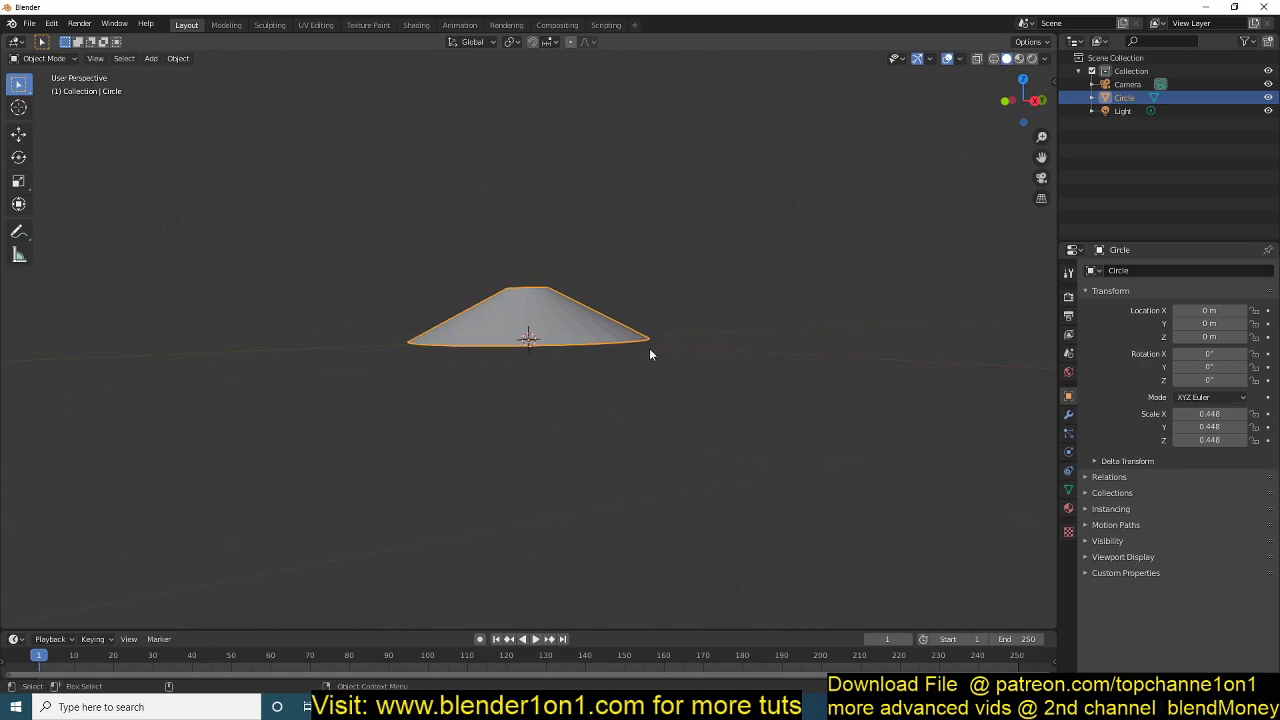
{"action": "key", "text": "g"}
{"action": "key", "text": "z"}
{"action": "left_click", "coordinate": [621, 276]}
Add an ico sphere inside the lampshade's mesh, scale it down, and raise it along Z toward the shade's underside.
{"action": "key", "text": "Tab"}
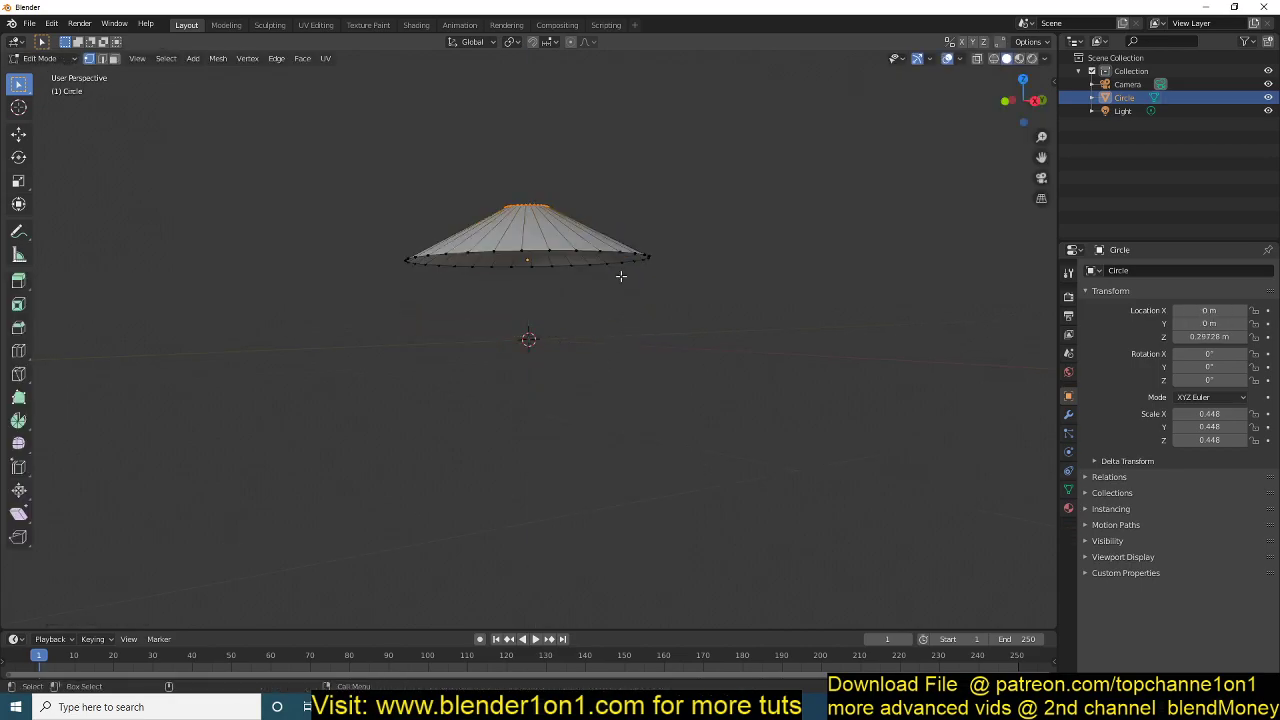
{"action": "key", "text": "shift+a"}
{"action": "key", "text": "Escape"}
{"action": "key", "text": "shift+a"}
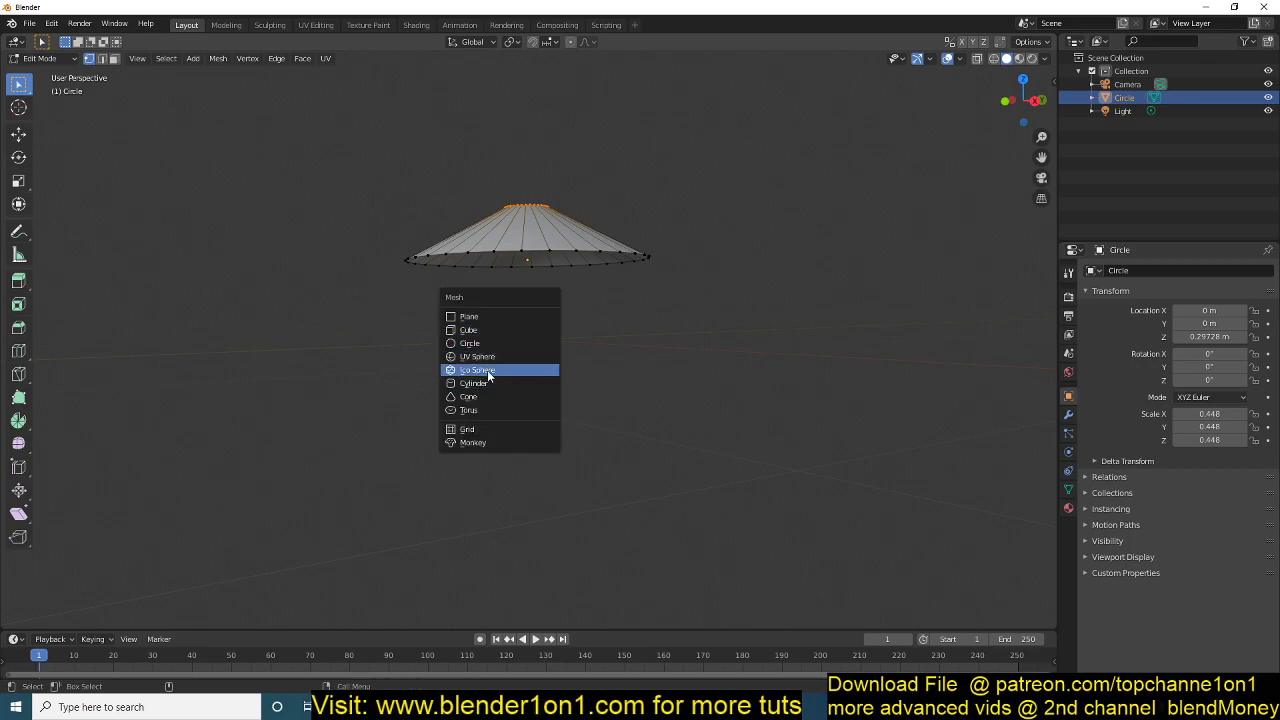
{"action": "left_click", "coordinate": [488, 376]}
{"action": "key", "text": "s"}
{"action": "left_click", "coordinate": [561, 368]}
{"action": "key", "text": "g"}
{"action": "key", "text": "z"}
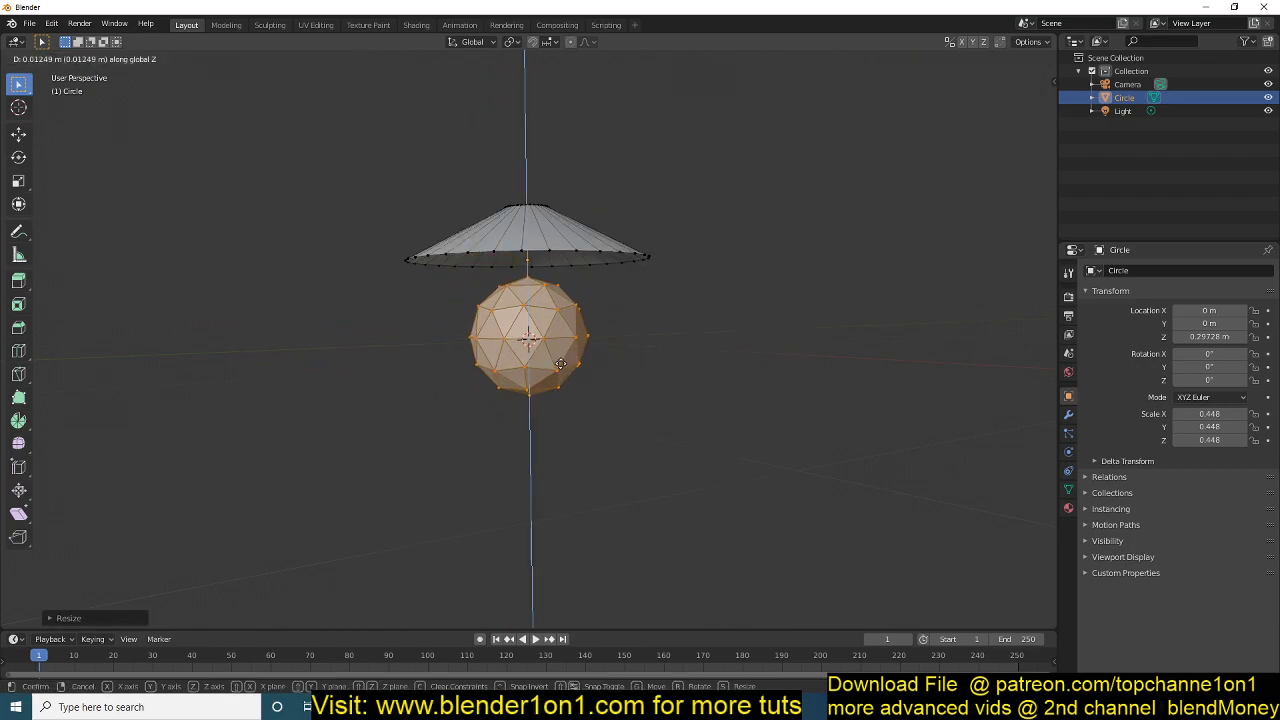
{"action": "left_click", "coordinate": [561, 300]}
Shrink the ico sphere to bulb size and raise it along Z so it sits partly inside the lampshade.
{"action": "key", "text": "s"}
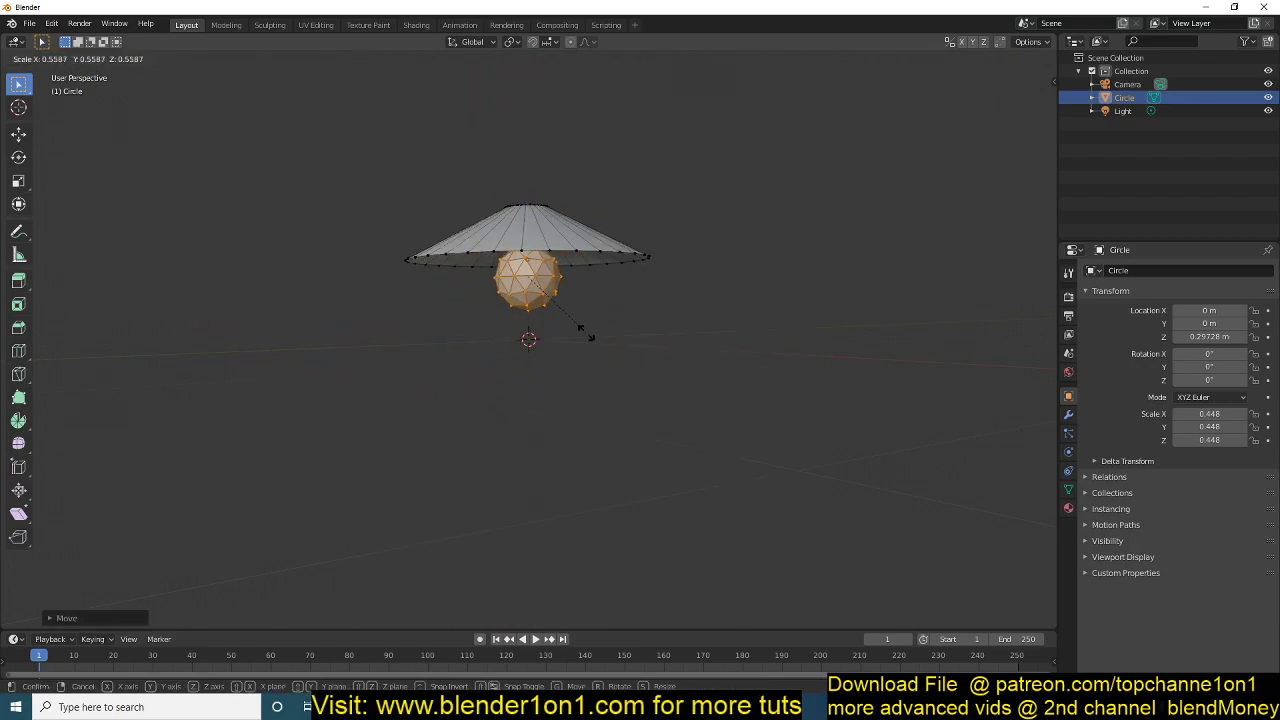
{"action": "left_click", "coordinate": [586, 331]}
{"action": "key", "text": "g"}
{"action": "key", "text": "z"}
{"action": "left_click", "coordinate": [586, 314]}
{"action": "key", "text": "Tab"}
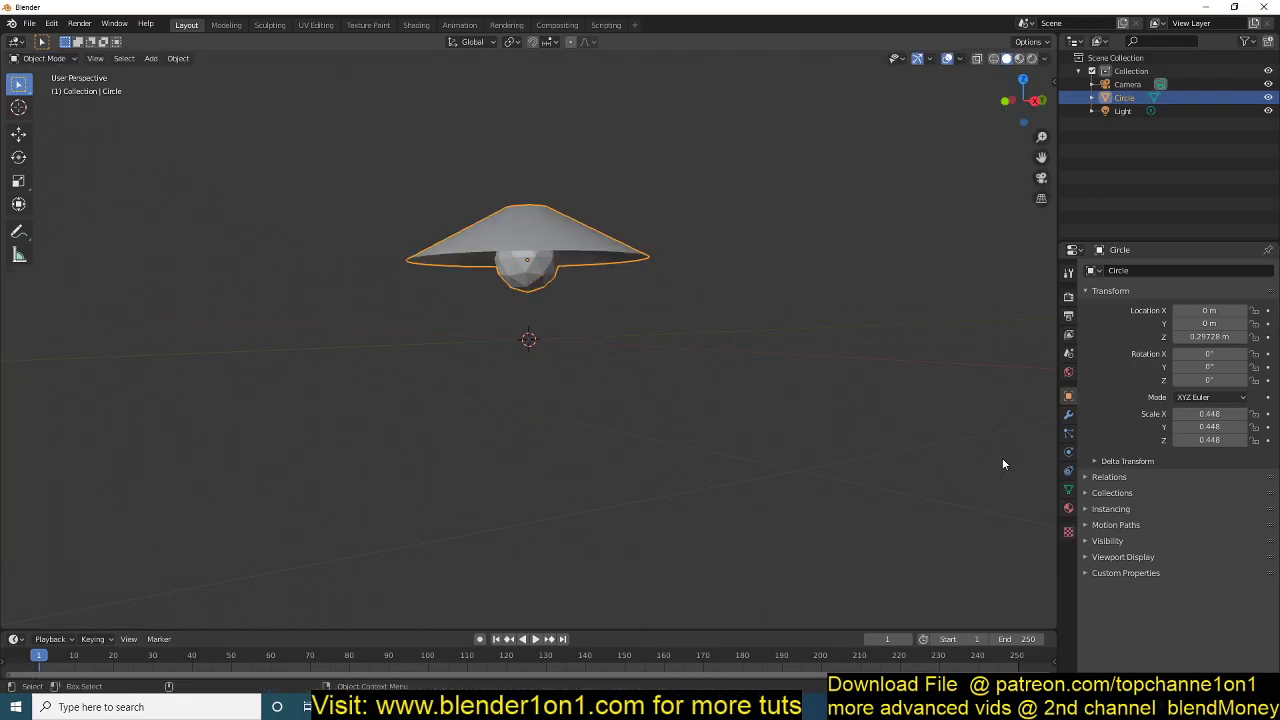
Give the lampshade a new material with Metallic 1 and Roughness lowered to about 0.2, and switch the viewport to material preview.
{"action": "left_click", "coordinate": [1068, 509]}
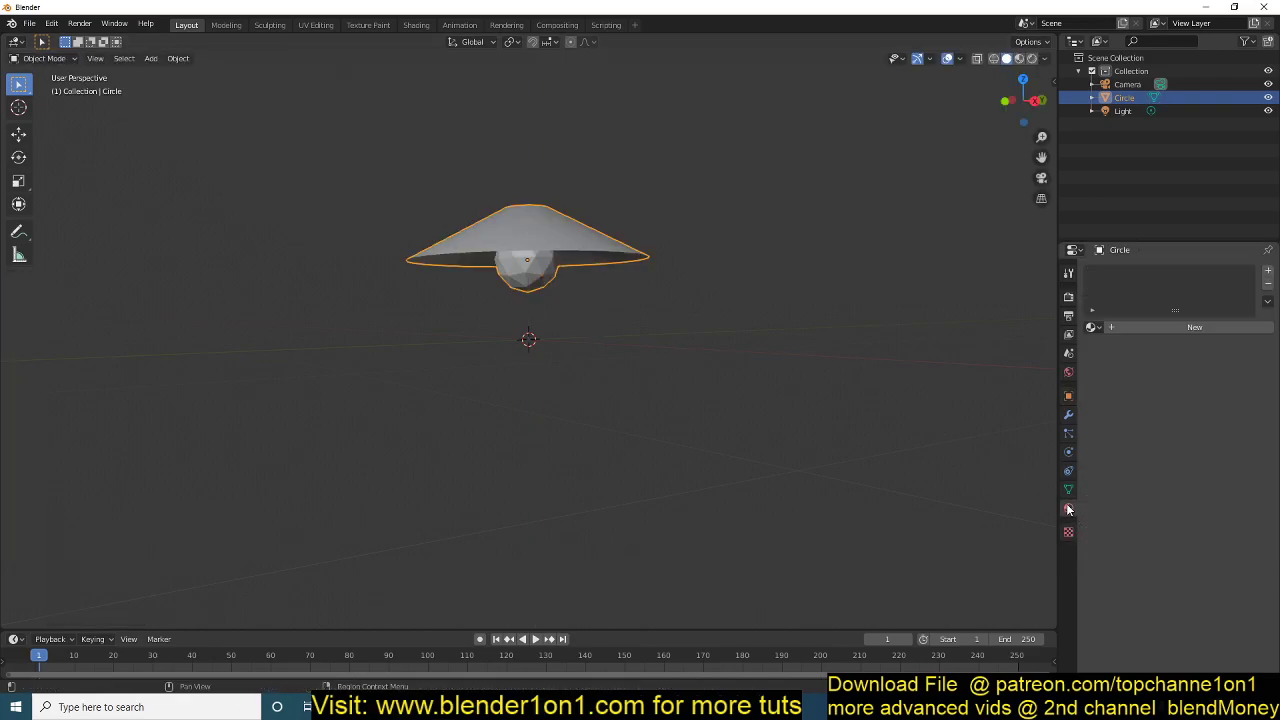
{"action": "left_click", "coordinate": [1185, 327]}
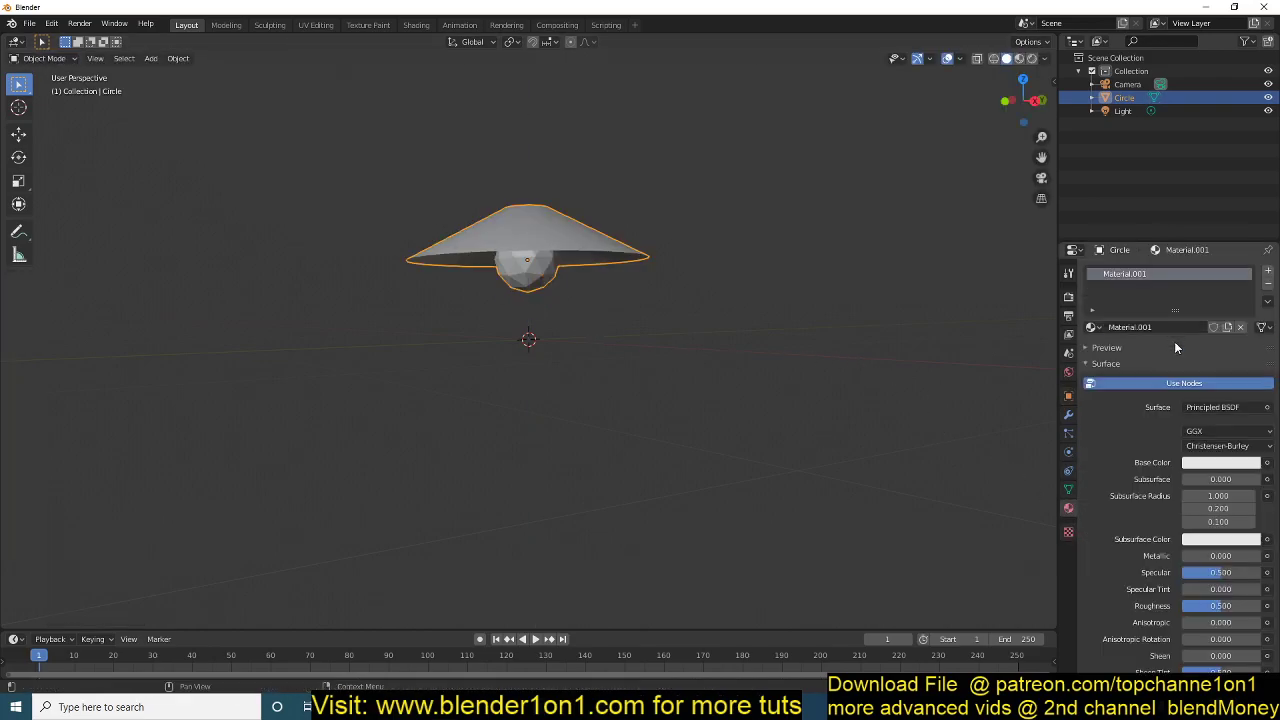
{"action": "left_click", "coordinate": [1186, 555]}
{"action": "type", "text": "1"}
{"action": "key", "text": "Return"}
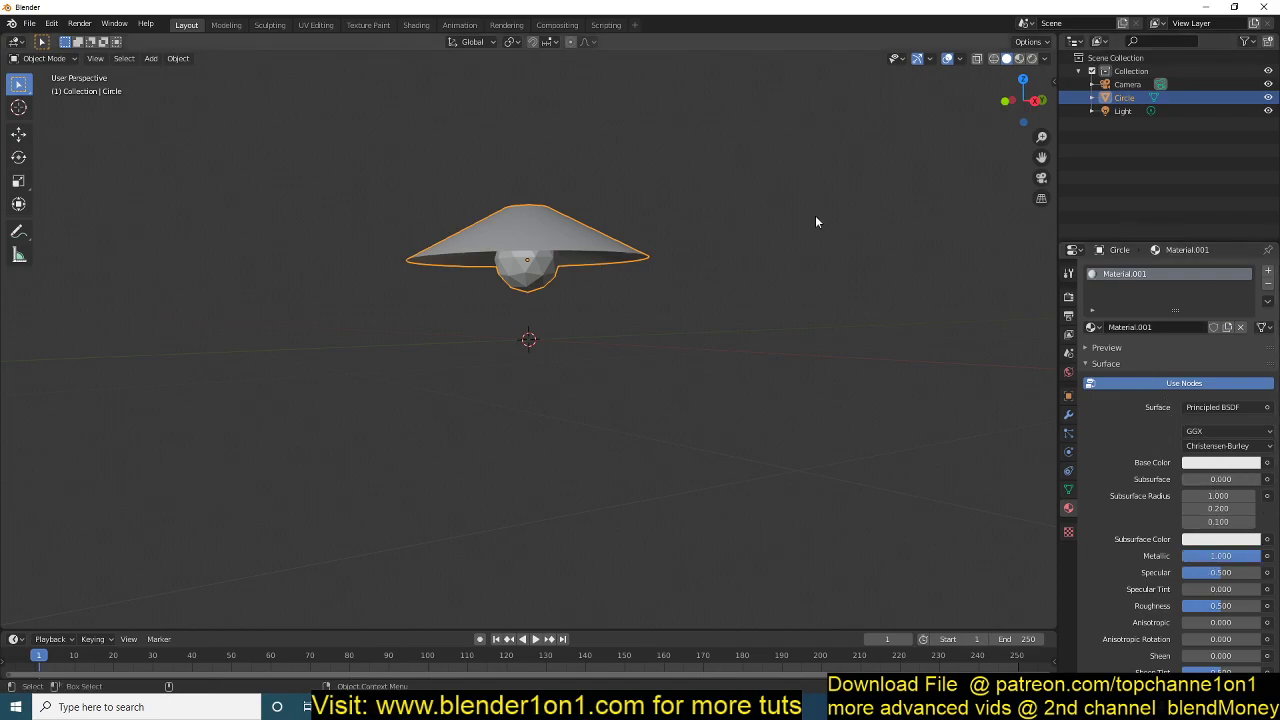
{"action": "left_click", "coordinate": [1019, 57]}
{"action": "mouse_move", "coordinate": [945, 146]}
{"action": "middle_mouse_down"}
{"action": "mouse_move", "coordinate": [859, 354]}
{"action": "mouse_move", "coordinate": [882, 291]}
{"action": "middle_mouse_up"}
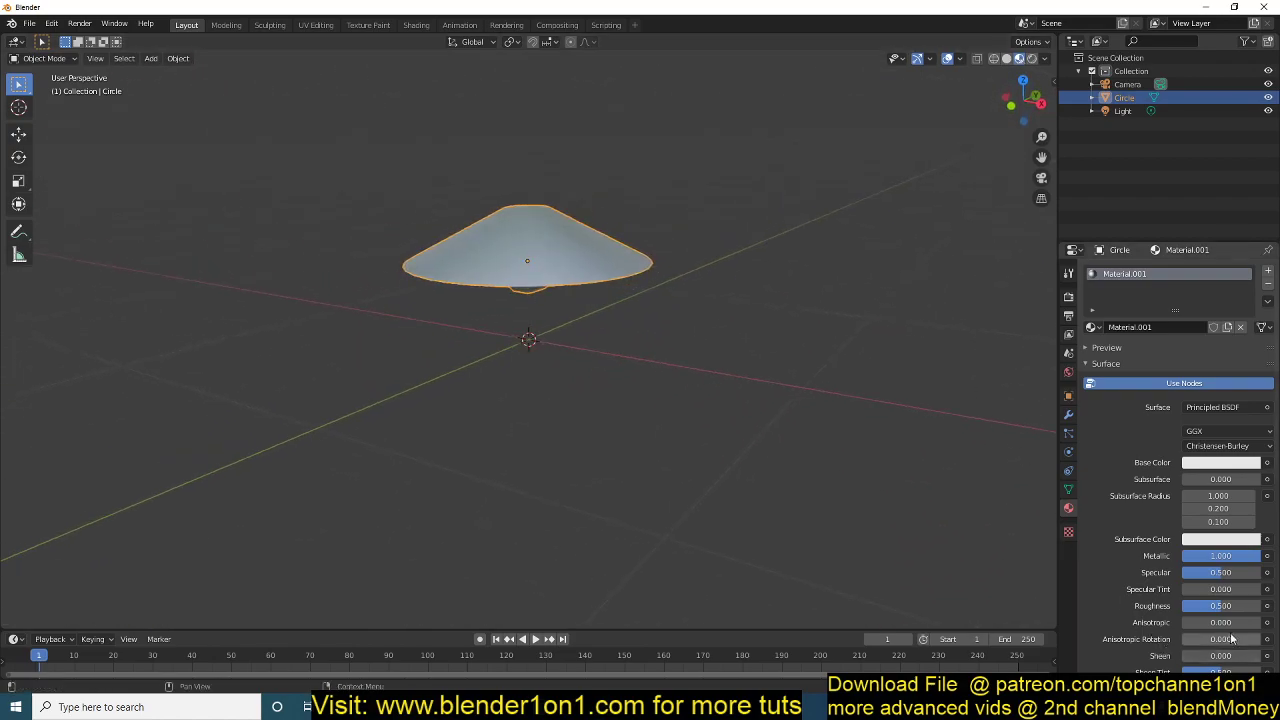
{"action": "left_click_drag", "start_coordinate": [1222, 606], "coordinate": [1196, 606]}
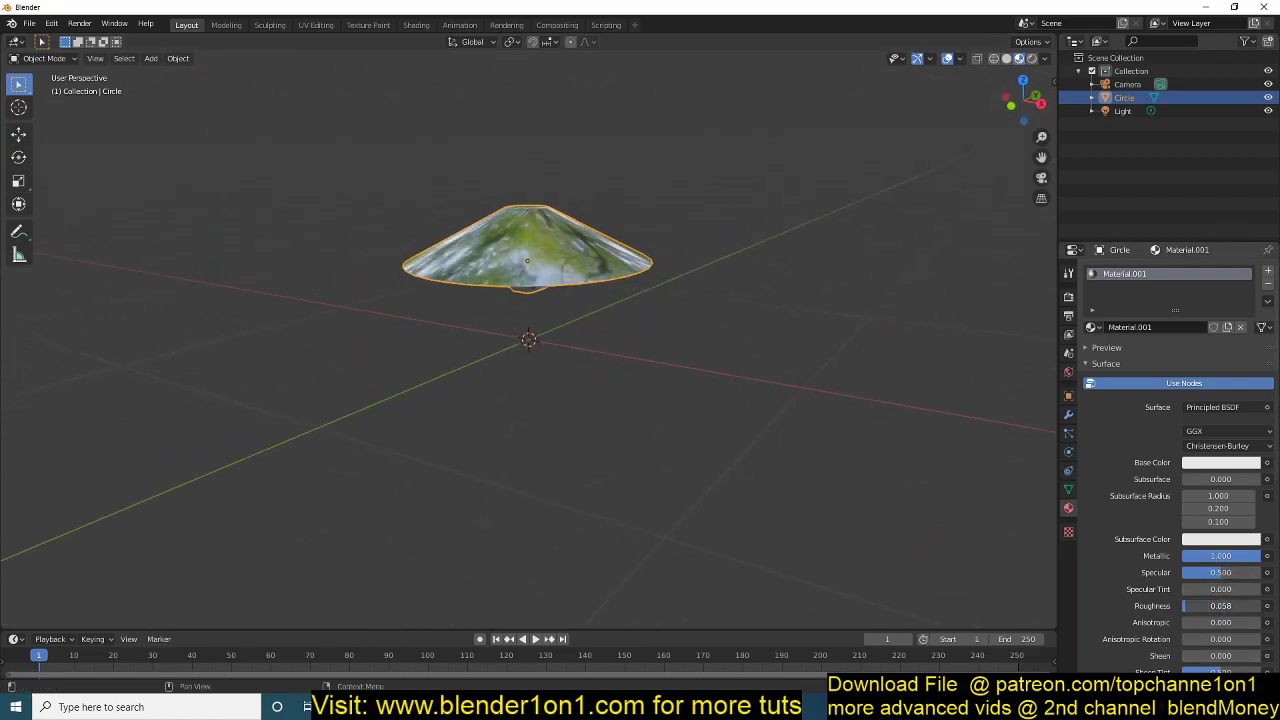
Select the bulb's linked mesh inside the lamp and create a new material in a second material slot.
{"action": "middle_click_drag", "start_coordinate": [700, 420], "coordinate": [760, 340]}
{"action": "key", "text": "Tab"}
{"action": "key", "text": "alt+a"}
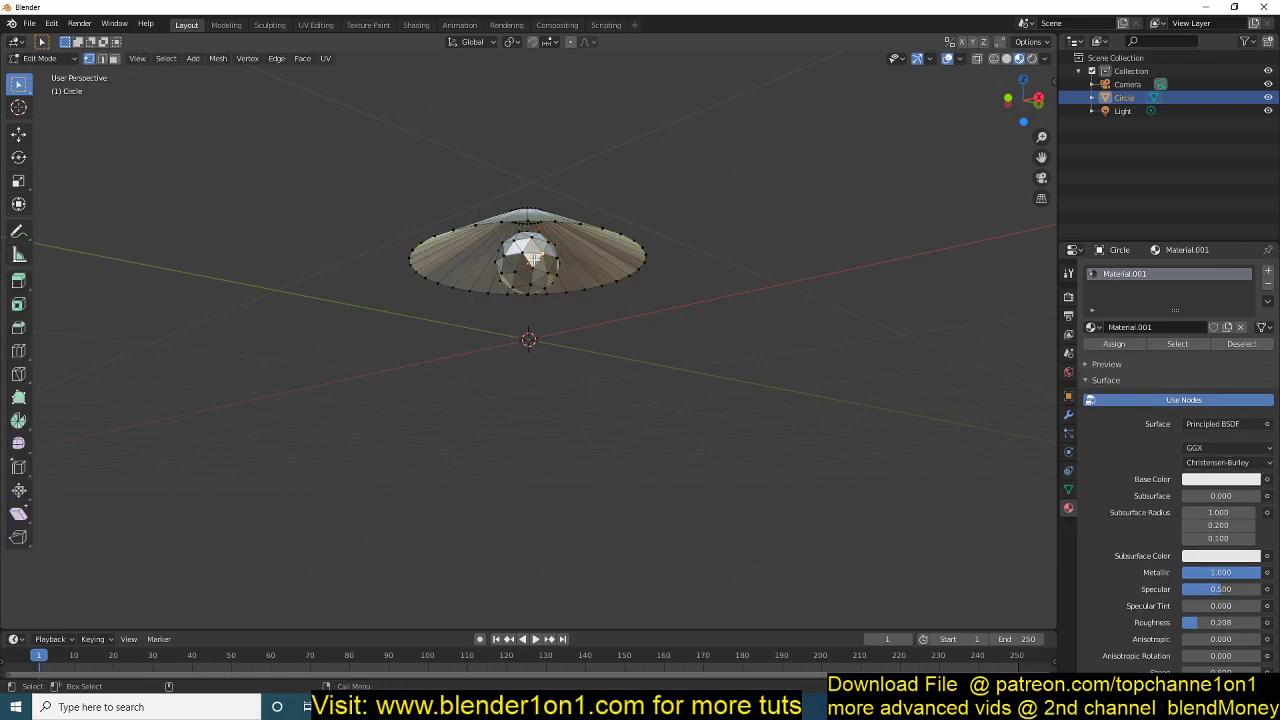
{"action": "key", "text": "ctrl+l"}
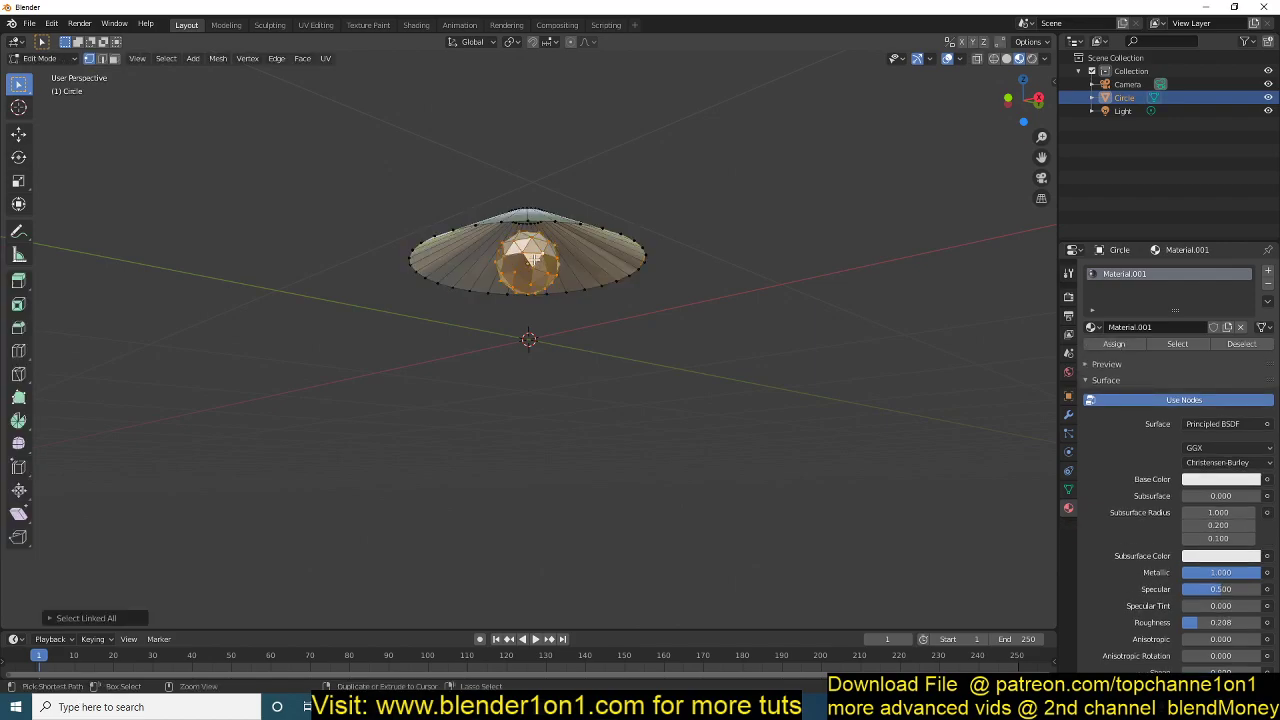
{"action": "left_click", "coordinate": [1269, 273]}
{"action": "left_click", "coordinate": [1190, 356]}
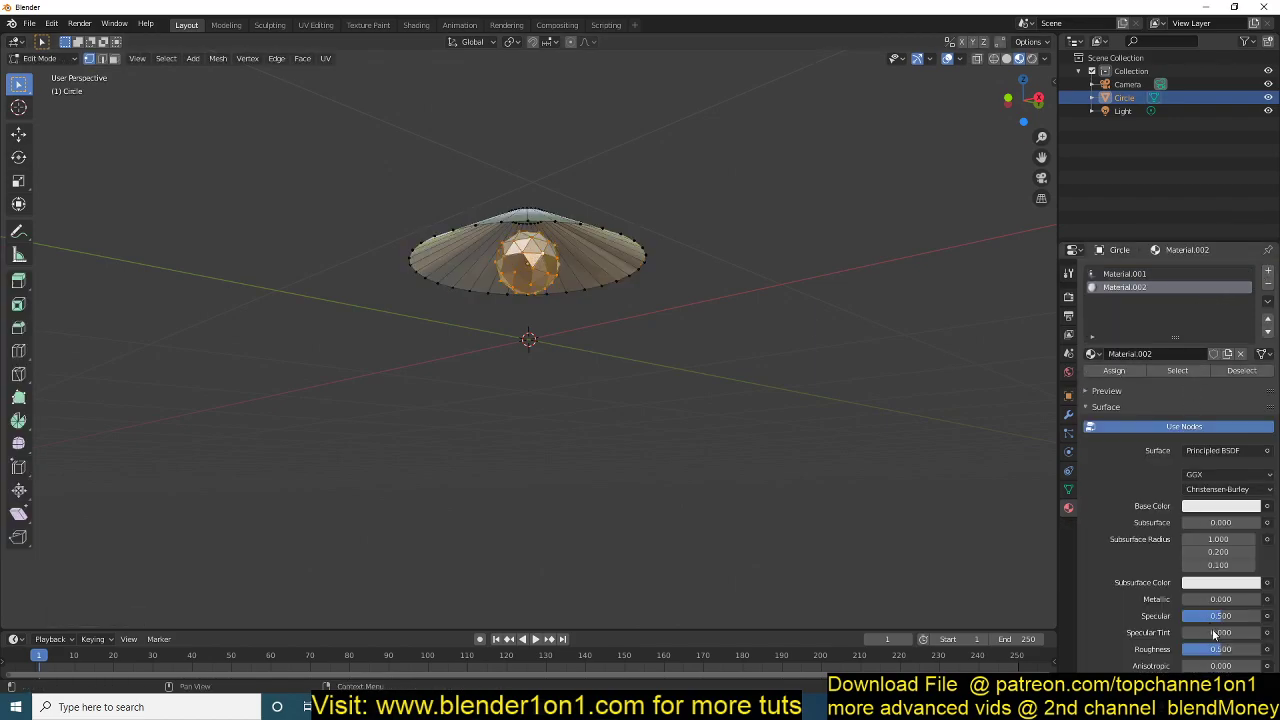
Set the second material's emission color to orange, hue about 0.087, with the HSV value raised to 3.
{"action": "scroll", "coordinate": [1200, 592], "scroll_direction": "down", "scroll_amount": 10}
{"action": "left_click", "coordinate": [1217, 598]}
{"action": "left_click", "coordinate": [1250, 418]}
{"action": "left_click", "coordinate": [1169, 494]}
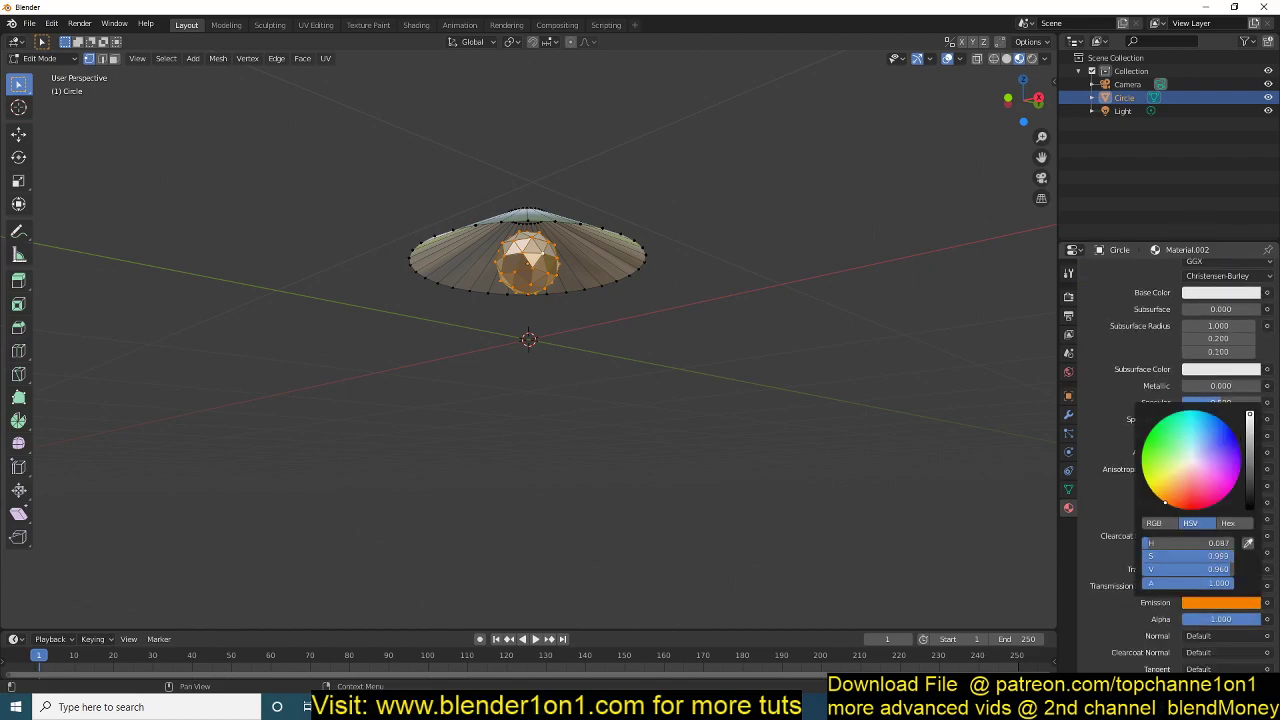
{"action": "left_click", "coordinate": [1198, 569]}
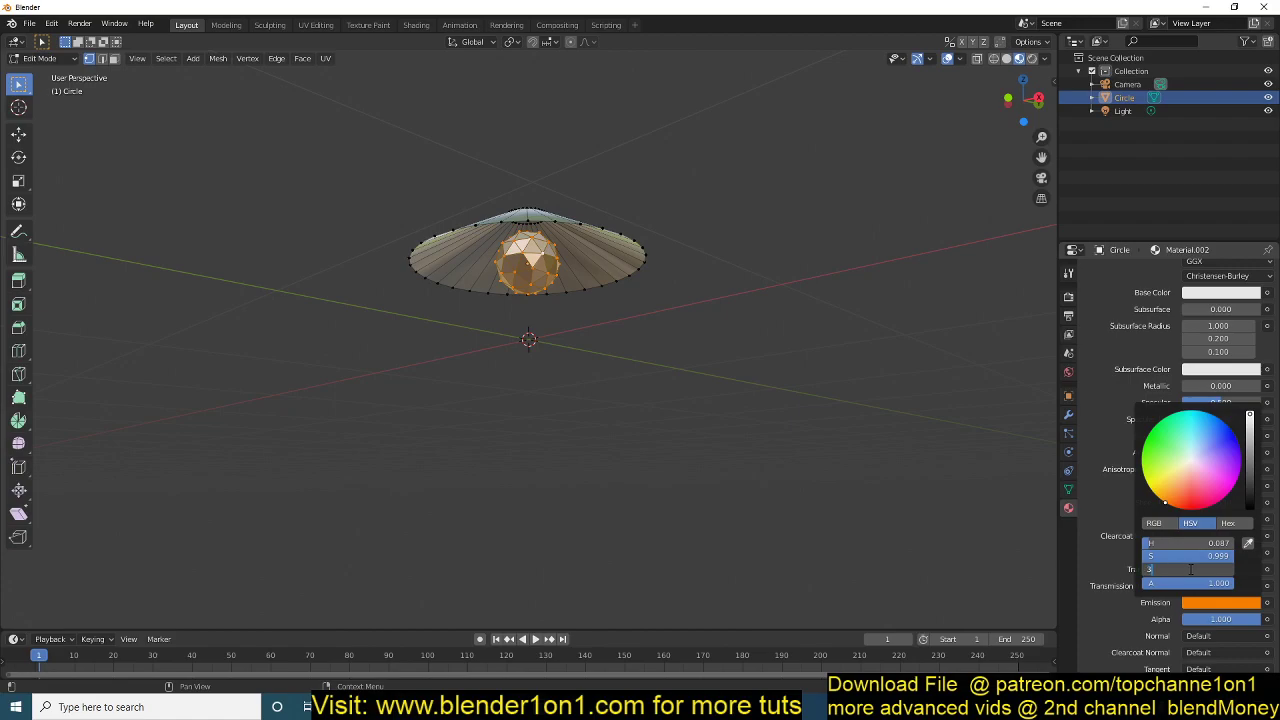
{"action": "key", "text": "Return"}
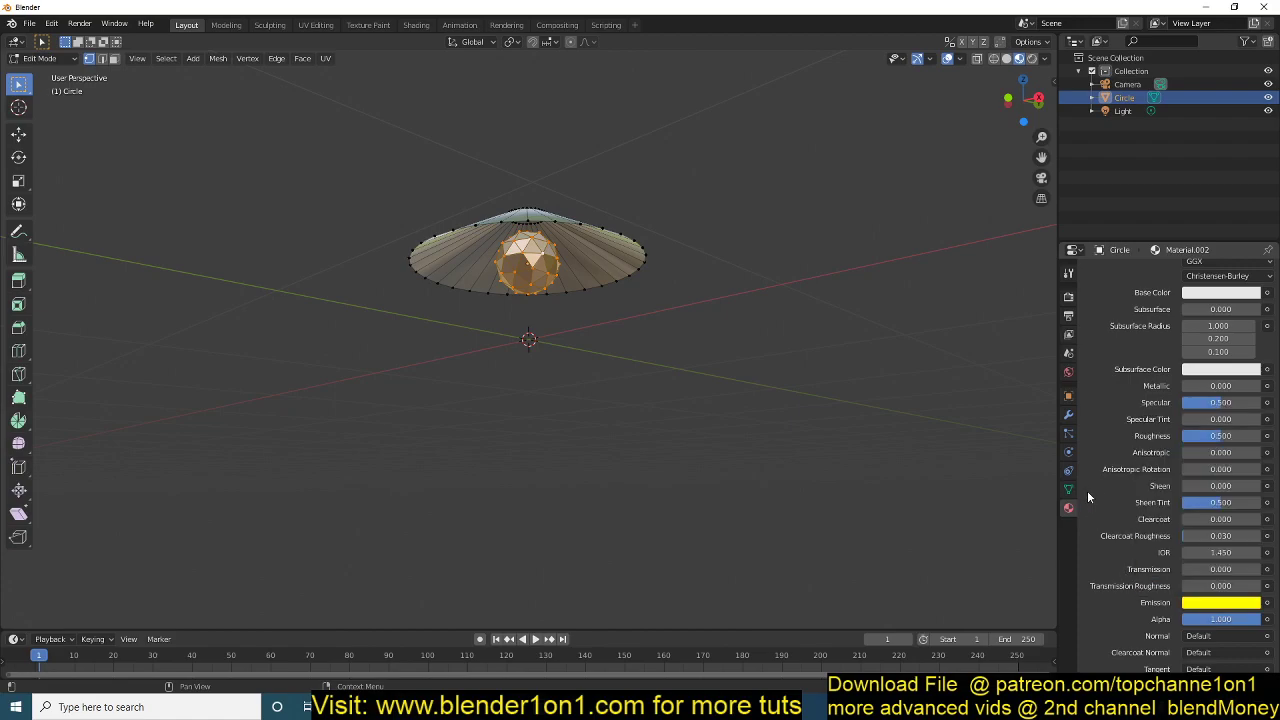
Assign the emissive material to the selected bulb, then apply smooth shading to the whole lamp and view it from the front.
{"action": "scroll", "coordinate": [1155, 508], "scroll_direction": "up", "scroll_amount": 6}
{"action": "left_click", "coordinate": [1133, 371]}
{"action": "key", "text": "Tab"}
{"action": "right_click", "coordinate": [638, 275]}
{"action": "left_click", "coordinate": [639, 276]}
{"action": "middle_click_drag", "start_coordinate": [642, 297], "coordinate": [651, 347]}
{"action": "key", "text": "KP_1"}
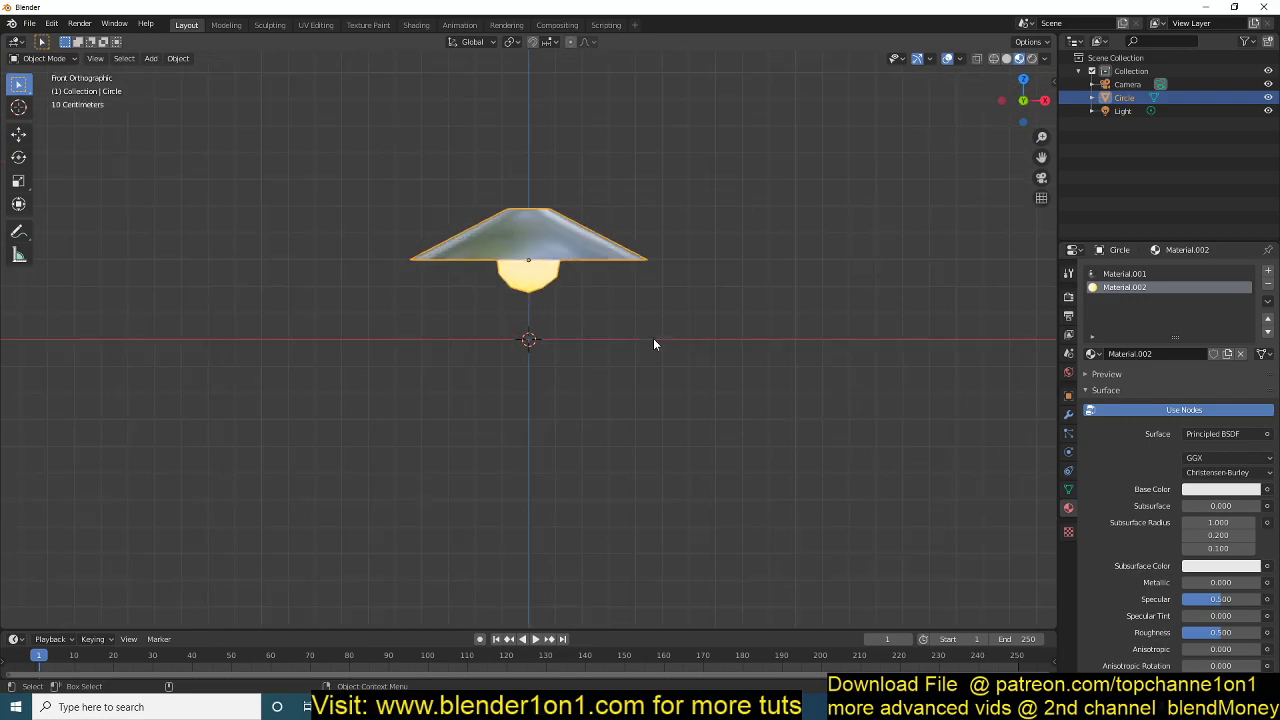
Add a Plain Axes empty beside the lamp on the negative X side and scale it down to about half size.
{"action": "scroll", "coordinate": [487, 268], "scroll_direction": "down", "scroll_amount": 5}
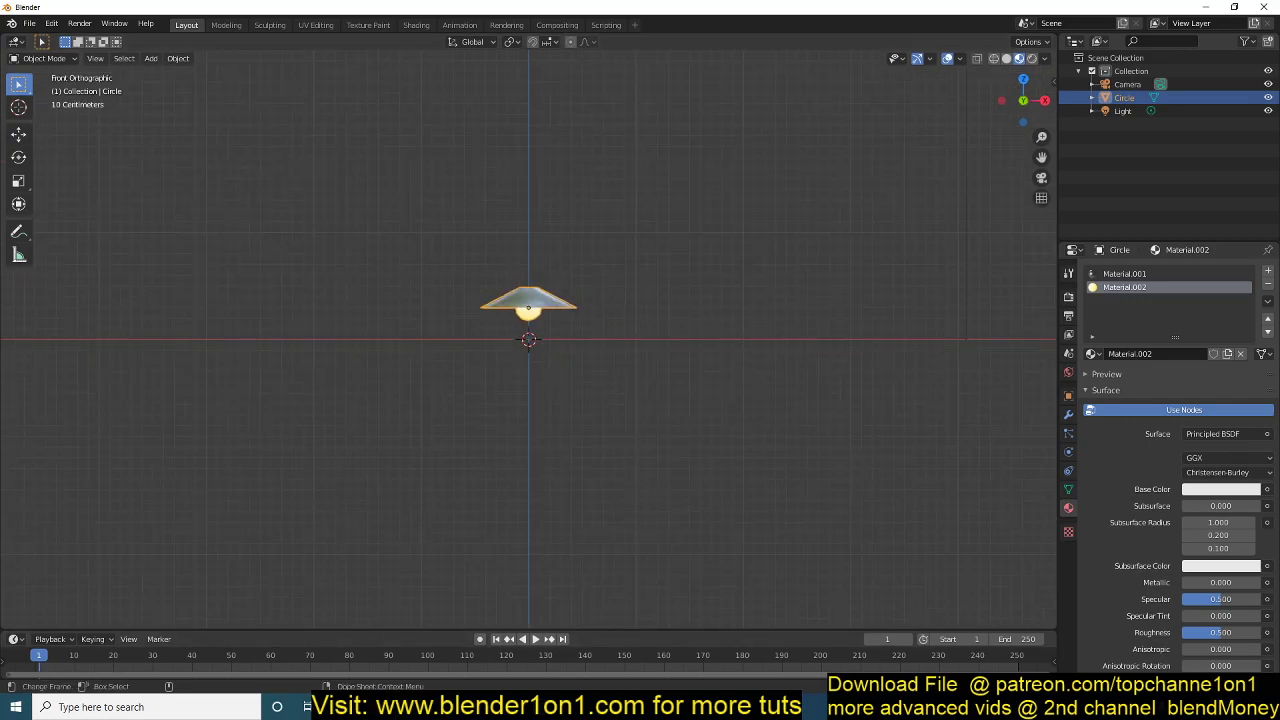
{"action": "key", "text": "shift+a"}
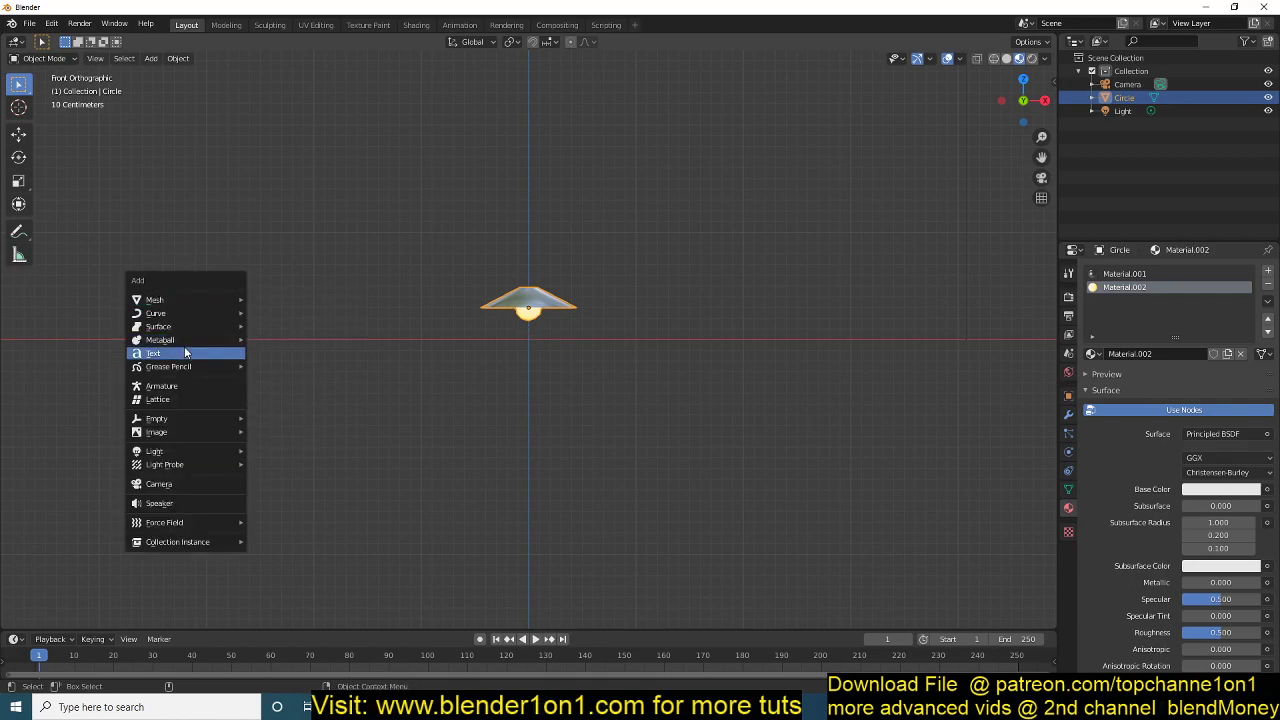
{"action": "mouse_move", "coordinate": [185, 424]}
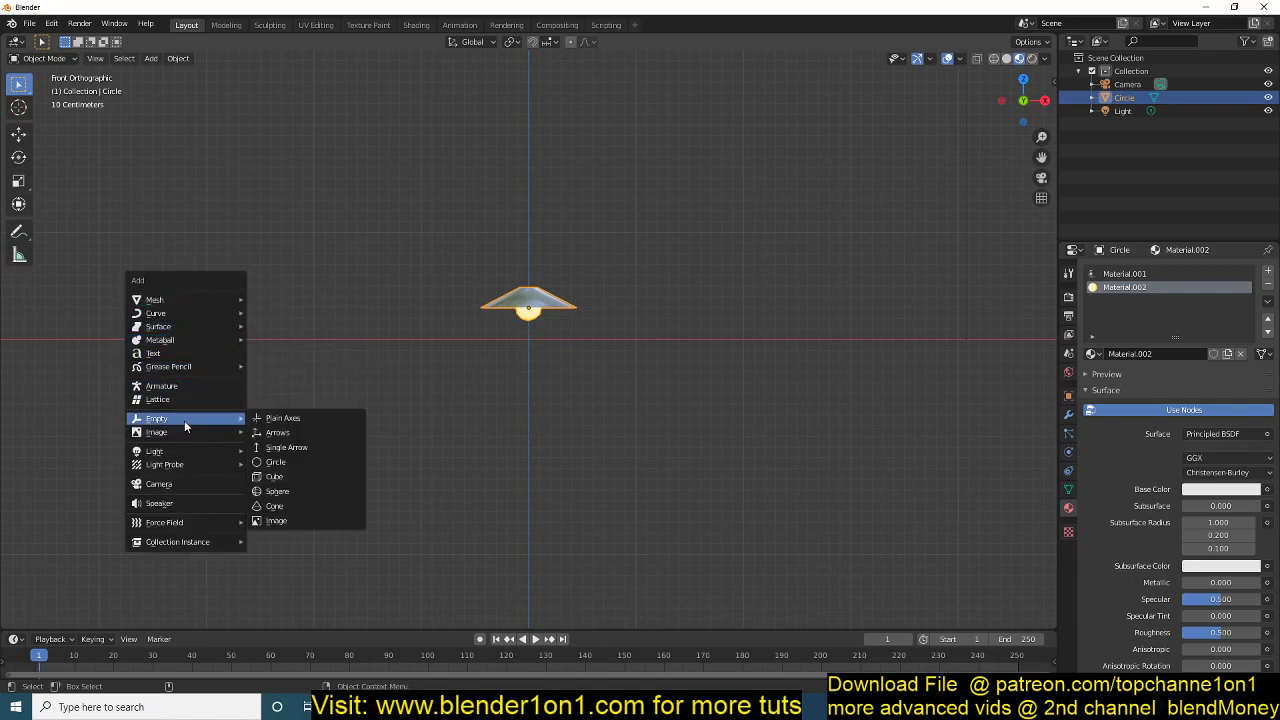
{"action": "left_click", "coordinate": [284, 418]}
{"action": "key", "text": "s"}
{"action": "left_click", "coordinate": [259, 354]}
Duplicate the empty about 5.7 m along X to the opposite side of the lamp, keeping the front view.
{"action": "key", "text": "shift+d"}
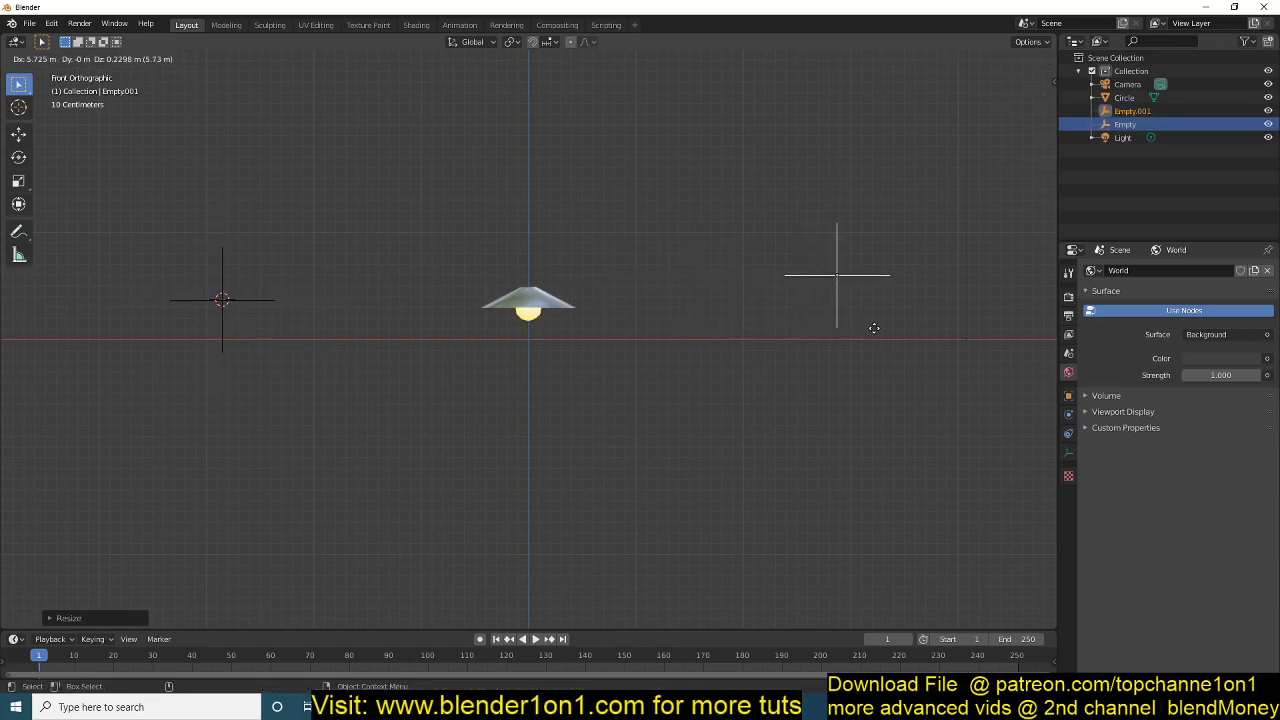
{"action": "left_click", "coordinate": [874, 341]}
{"action": "middle_click_drag", "start_coordinate": [668, 354], "coordinate": [550, 327]}
{"action": "left_click", "coordinate": [550, 327]}
{"action": "key", "text": "KP_1"}
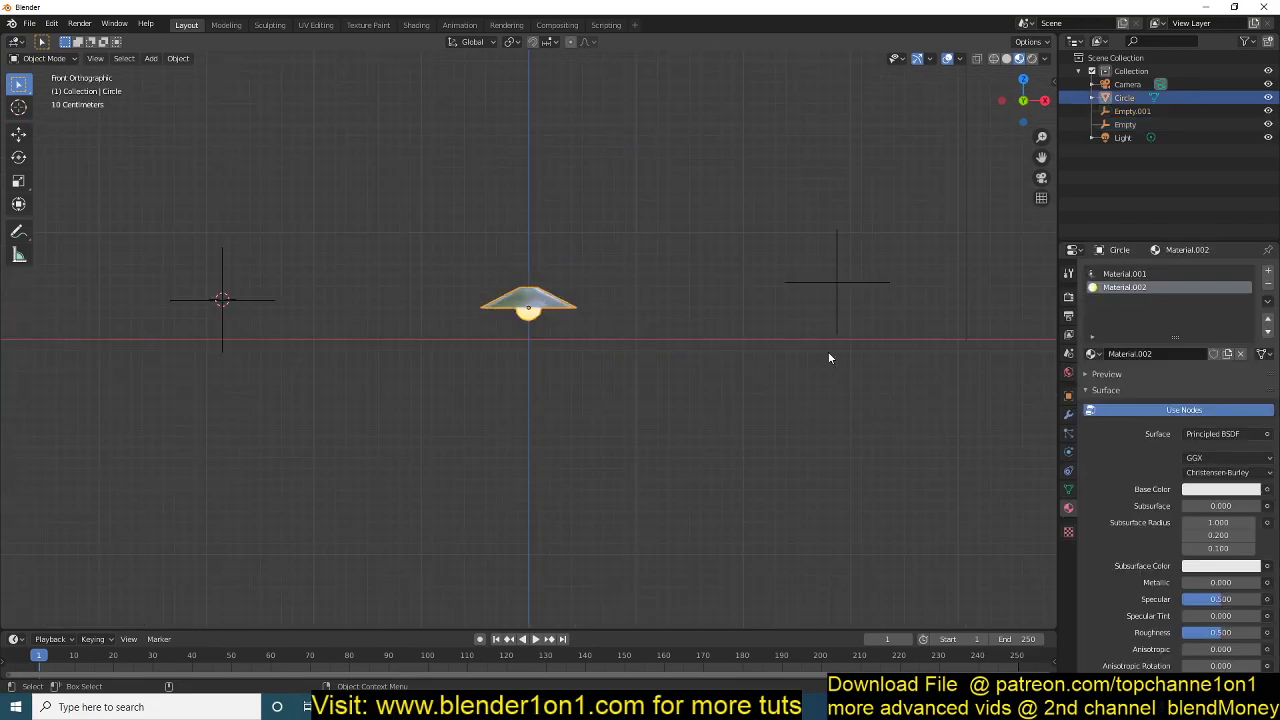
Add a cube just outside the empty on the positive X side and scale it down to a small block.
{"action": "key", "text": "shift+a"}
{"action": "mouse_move", "coordinate": [862, 134]}
{"action": "left_click", "coordinate": [988, 150]}
{"action": "key", "text": "s"}
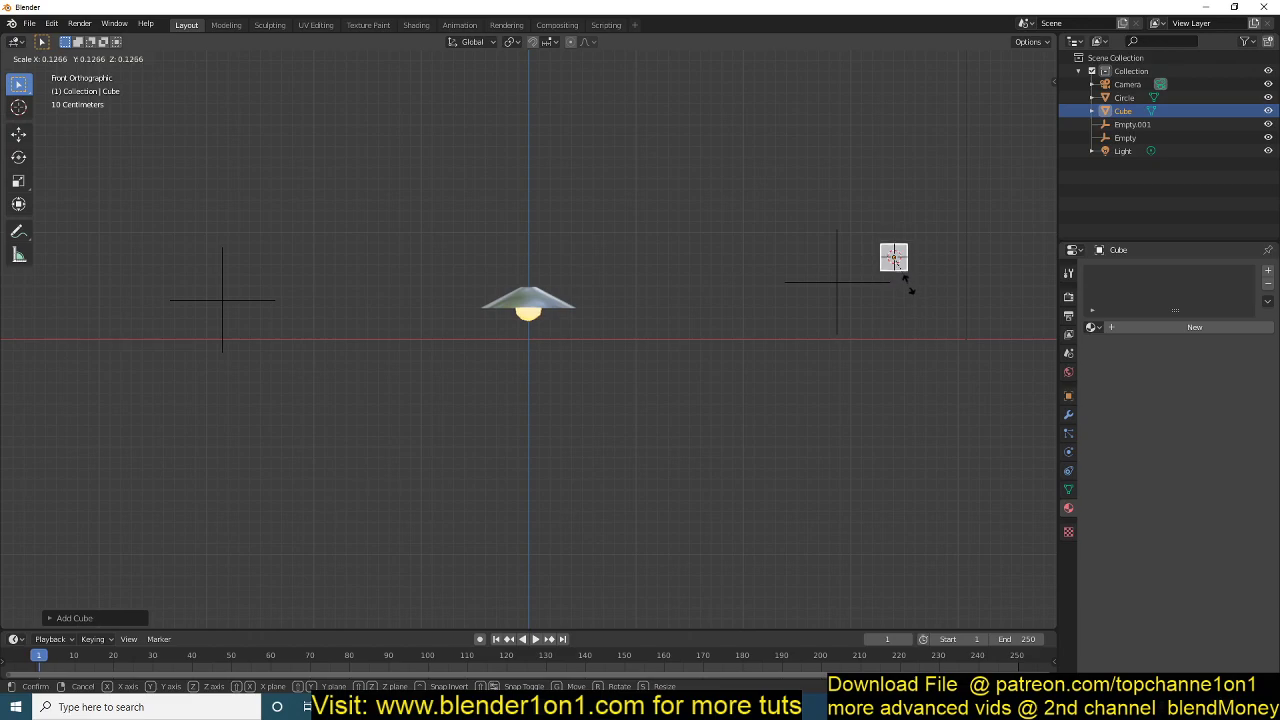
{"action": "left_click", "coordinate": [916, 295]}
Duplicate the small cube to the lamp's negative X side and move that side's empty slightly up and outward beside it.
{"action": "key", "text": "shift+d"}
{"action": "left_click", "coordinate": [190, 303]}
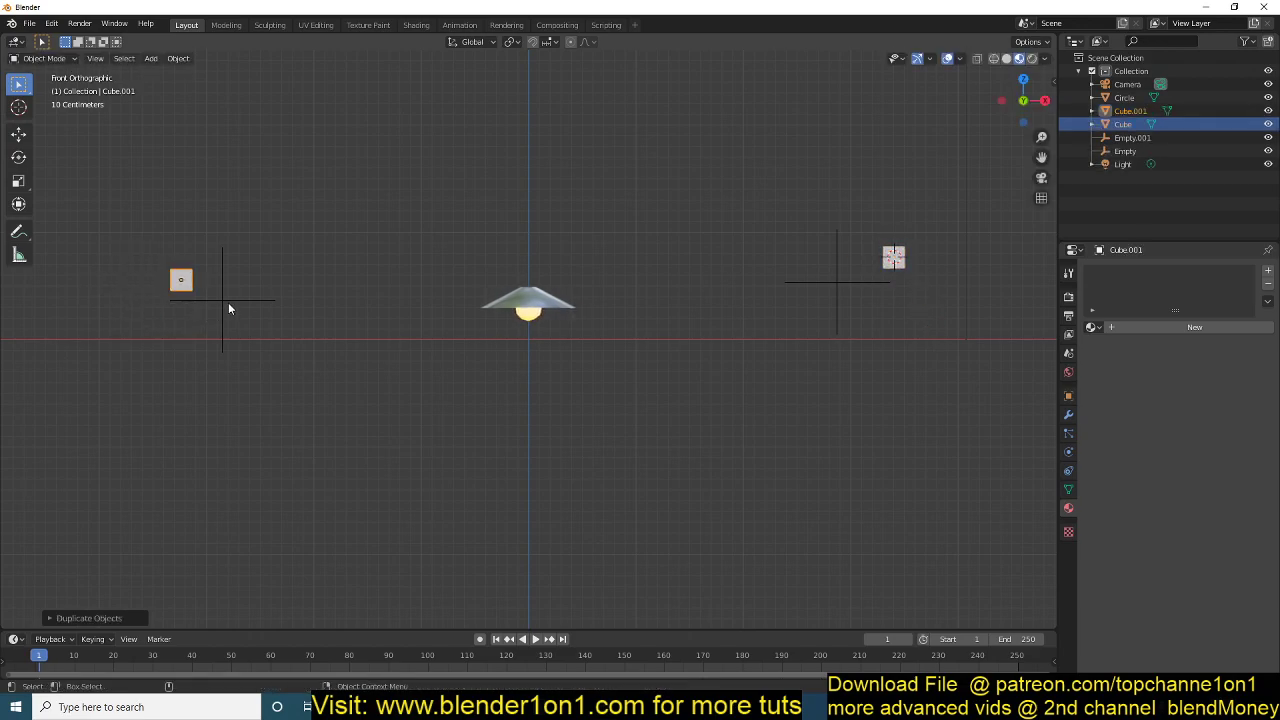
{"action": "left_click", "coordinate": [222, 299]}
{"action": "key", "text": "g"}
{"action": "left_click", "coordinate": [209, 281]}
Select both small cubes together with the lamp and add active rigid bodies to all three.
{"action": "left_click", "coordinate": [185, 281]}
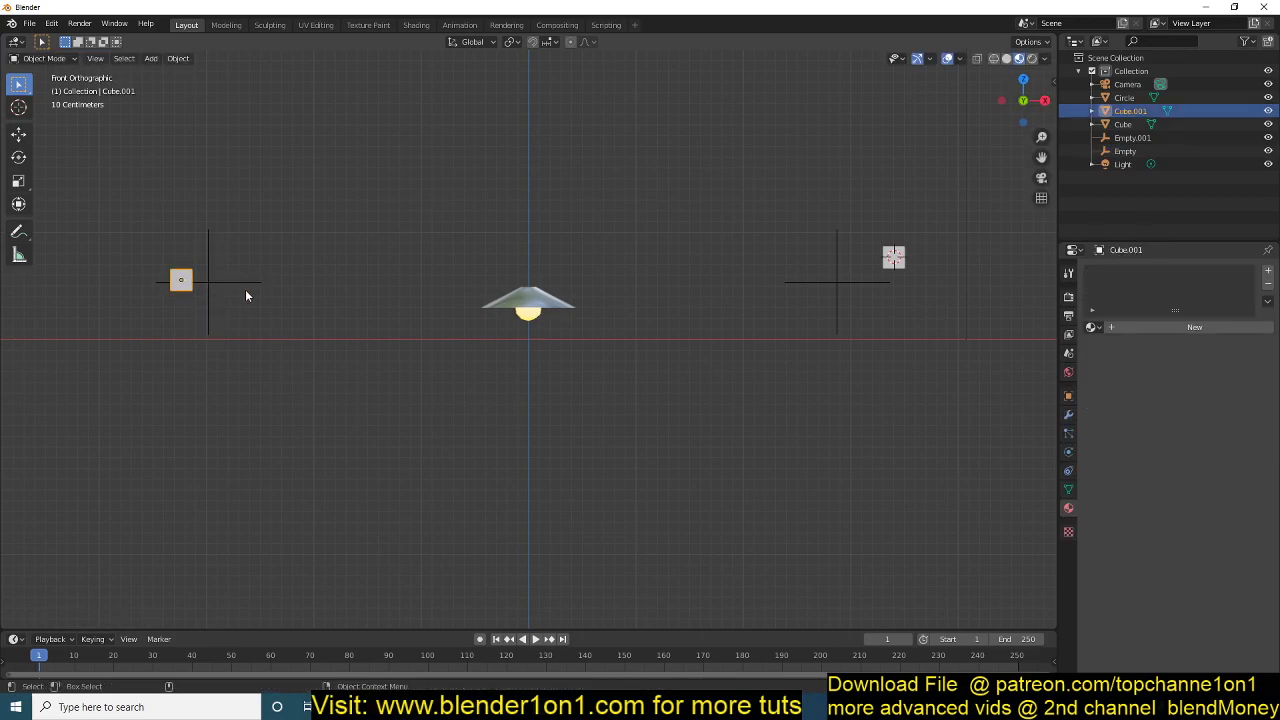
{"action": "left_click", "coordinate": [564, 290], "text": "shift"}
{"action": "left_click", "coordinate": [893, 258], "text": "shift"}
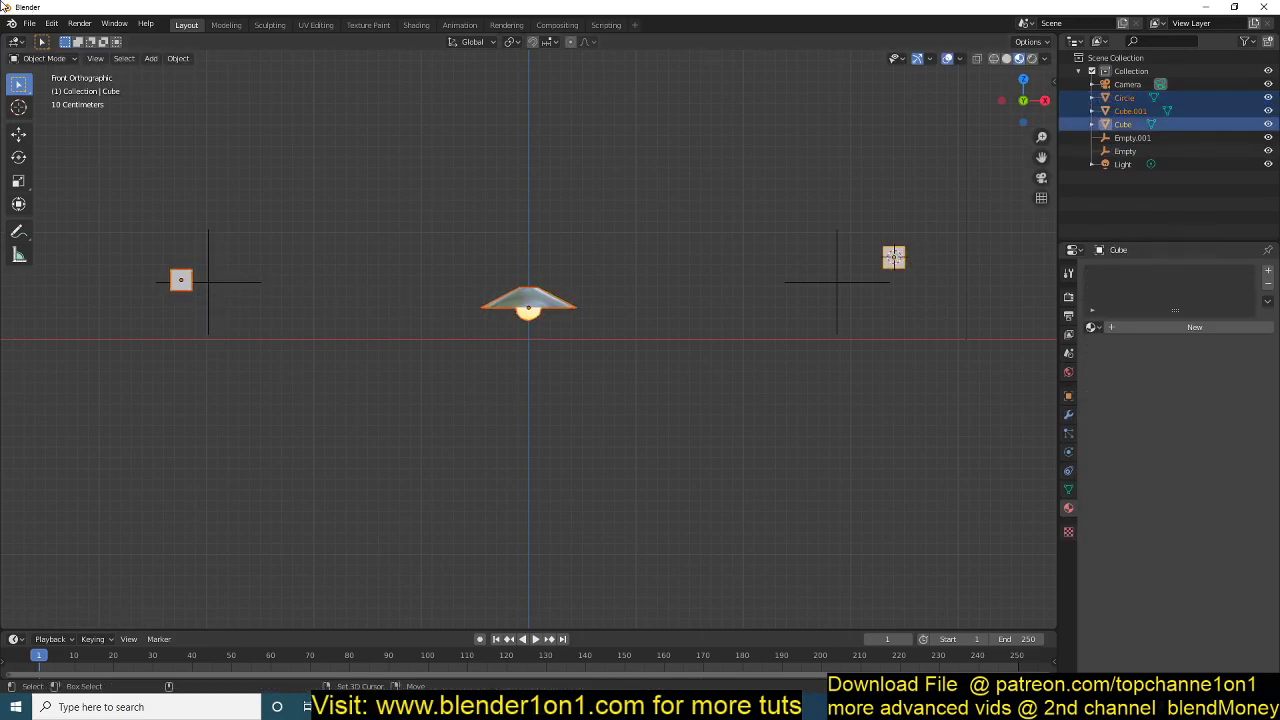
{"action": "left_click", "coordinate": [178, 58]}
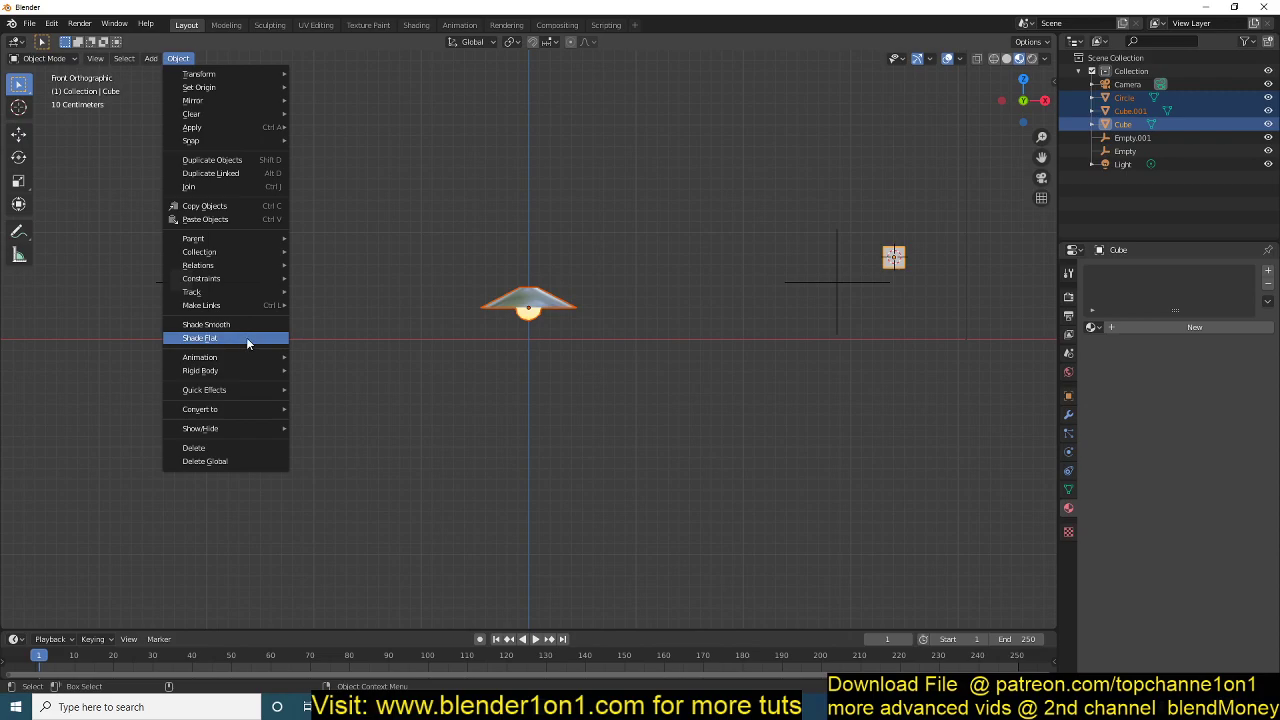
{"action": "mouse_move", "coordinate": [250, 376]}
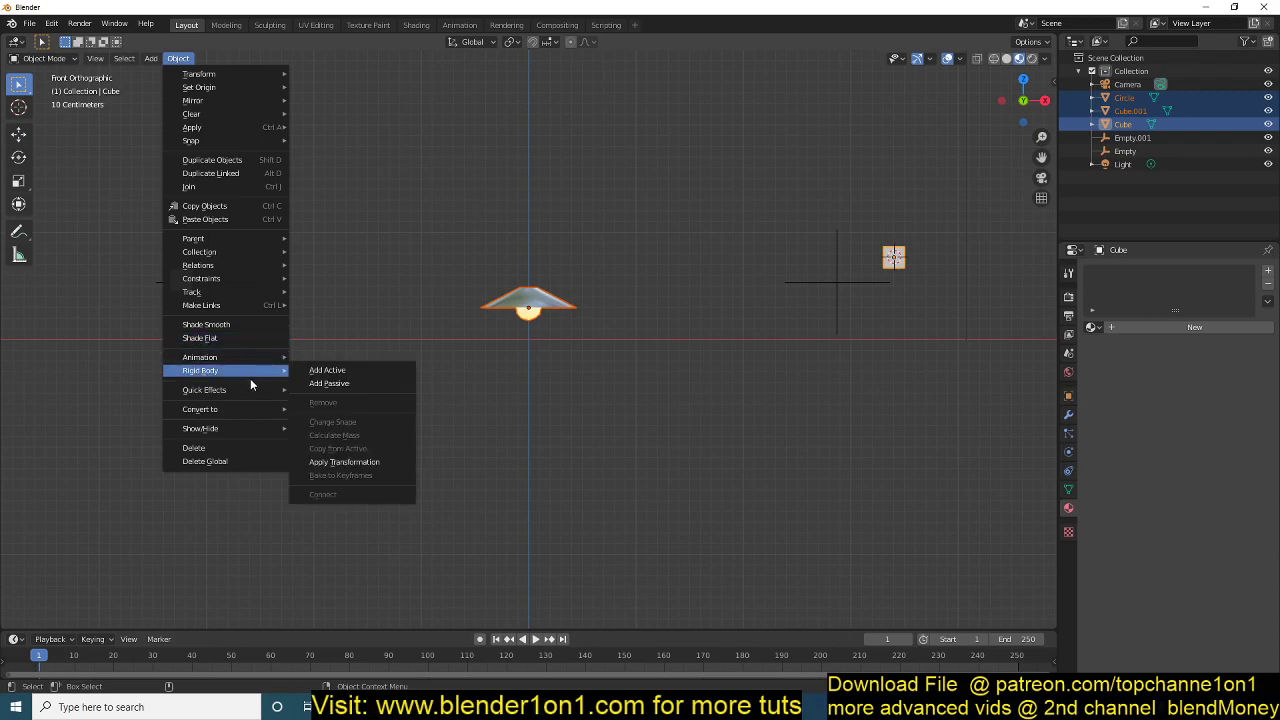
{"action": "left_click", "coordinate": [368, 372]}
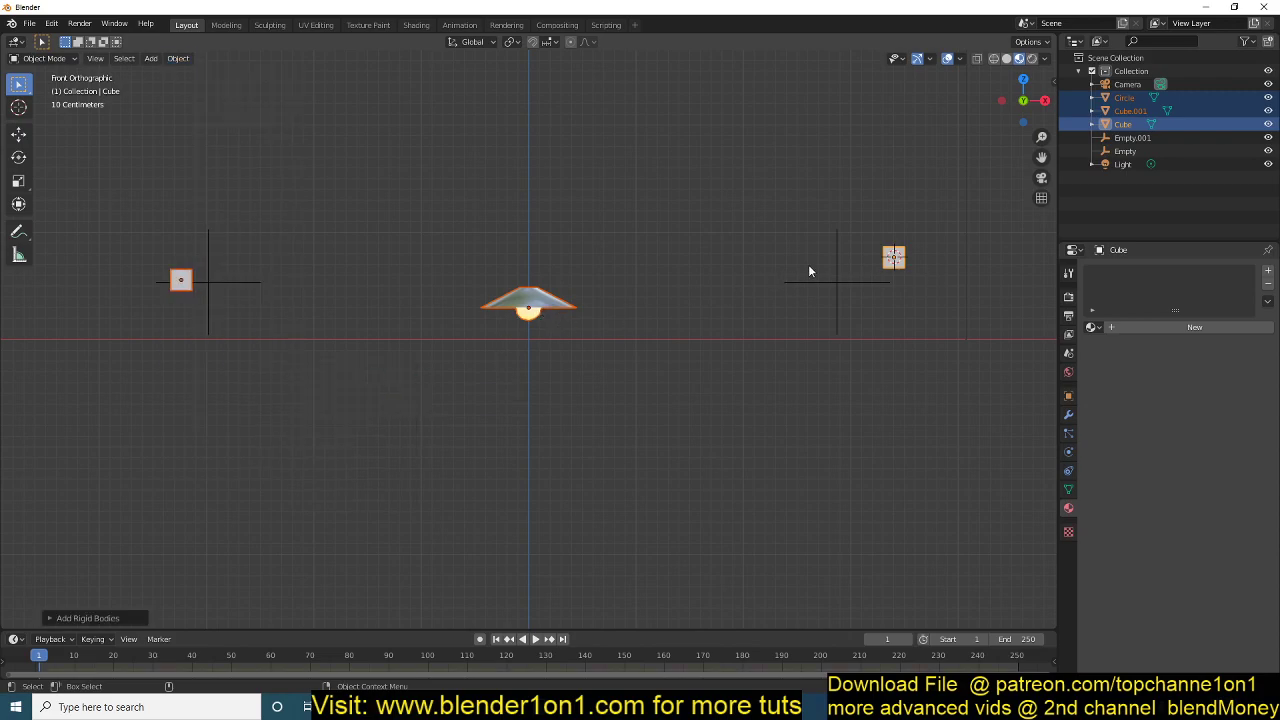
Change the rigid body type of both small cubes to Passive and briefly play the simulation as a test.
{"action": "left_click", "coordinate": [890, 258]}
{"action": "left_click", "coordinate": [183, 285]}
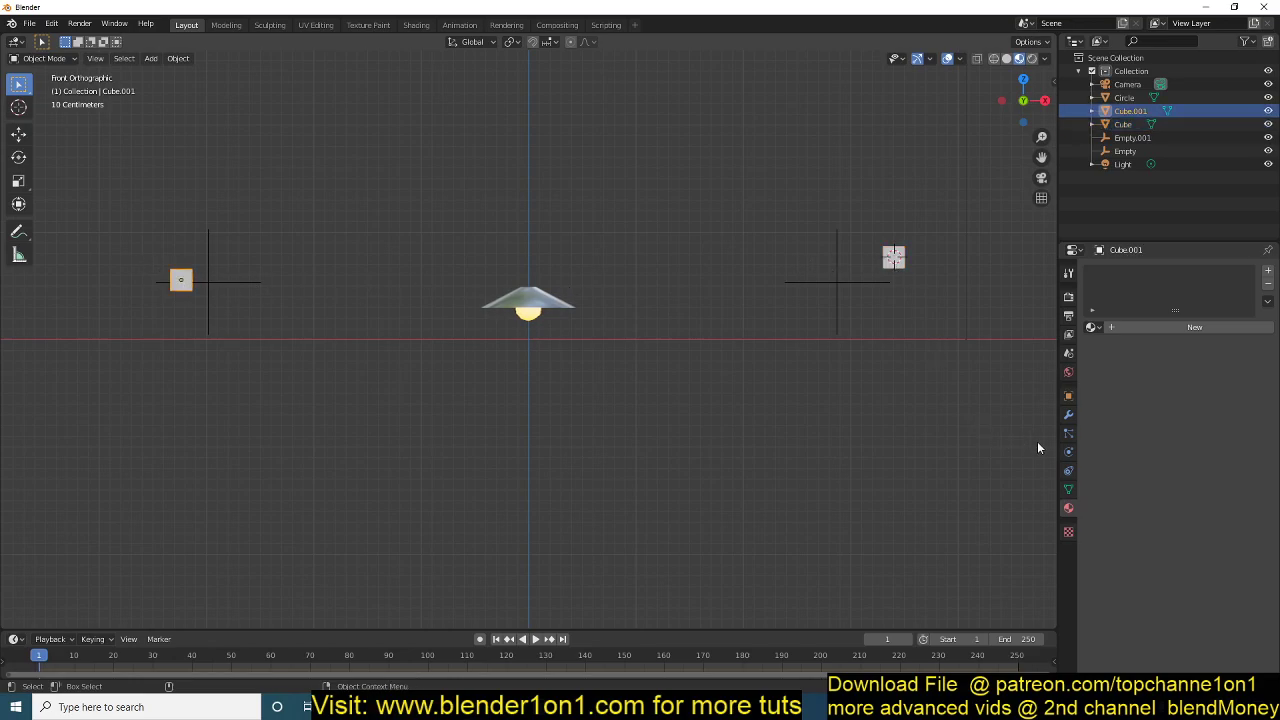
{"action": "left_click", "coordinate": [1069, 451]}
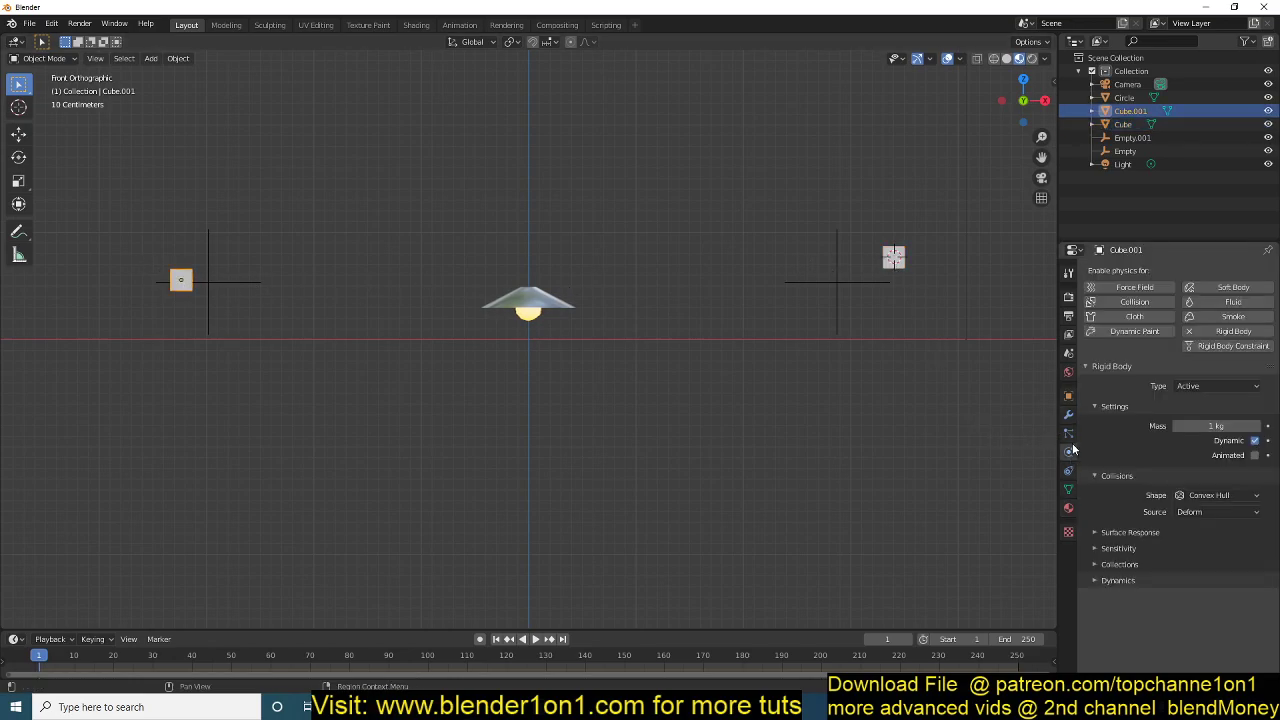
{"action": "left_click", "coordinate": [1200, 387]}
{"action": "left_click", "coordinate": [1189, 416]}
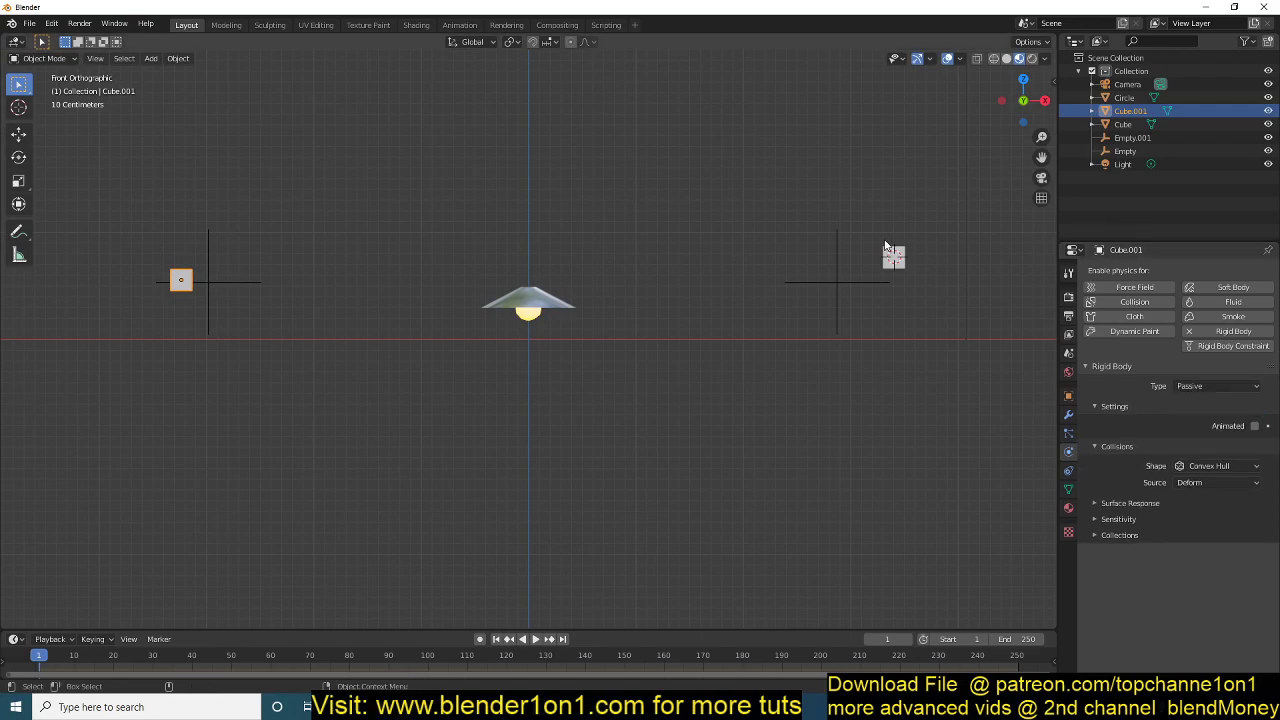
{"action": "left_click", "coordinate": [893, 257]}
{"action": "left_click", "coordinate": [1216, 386]}
{"action": "left_click", "coordinate": [1206, 416]}
{"action": "key", "text": "space"}
{"action": "key", "text": "Escape"}
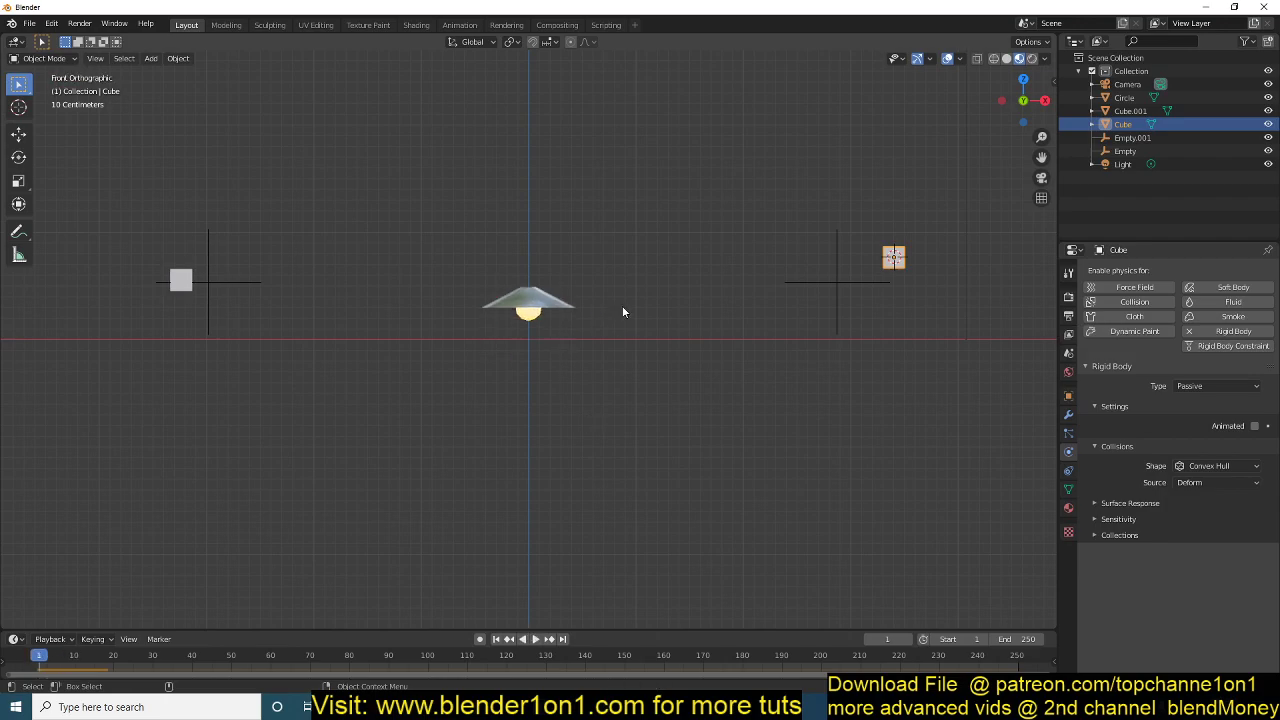
Add a Rigid Body Constraint of type Point to the empty on the negative X side.
{"action": "middle_click_drag", "start_coordinate": [766, 274], "coordinate": [820, 306]}
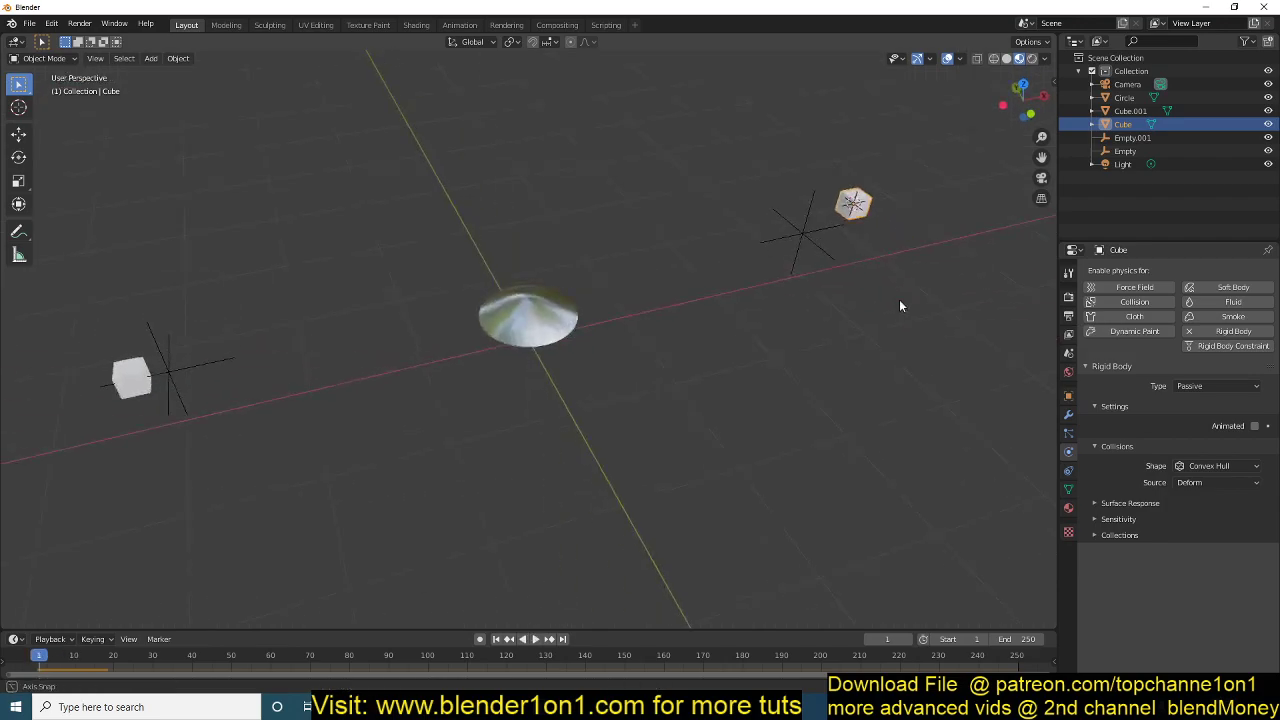
{"action": "left_click", "coordinate": [565, 323]}
{"action": "left_click", "coordinate": [854, 204]}
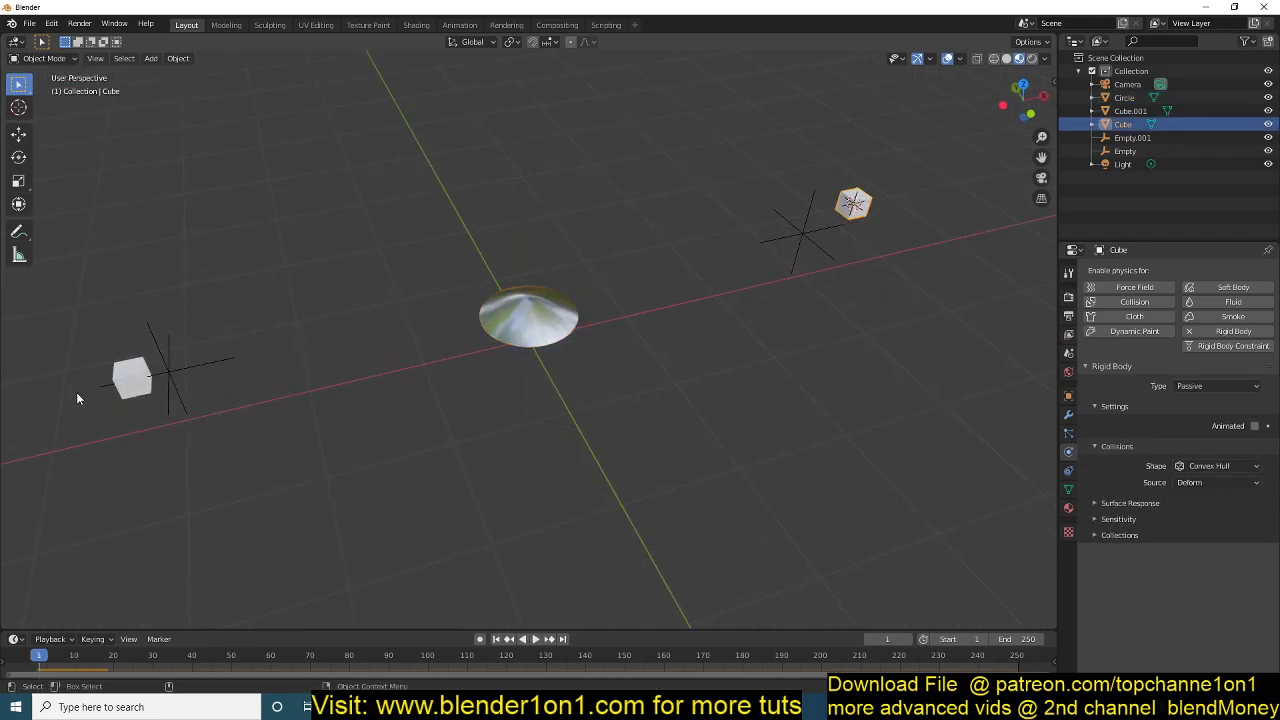
{"action": "left_click", "coordinate": [139, 385]}
{"action": "left_click", "coordinate": [185, 370]}
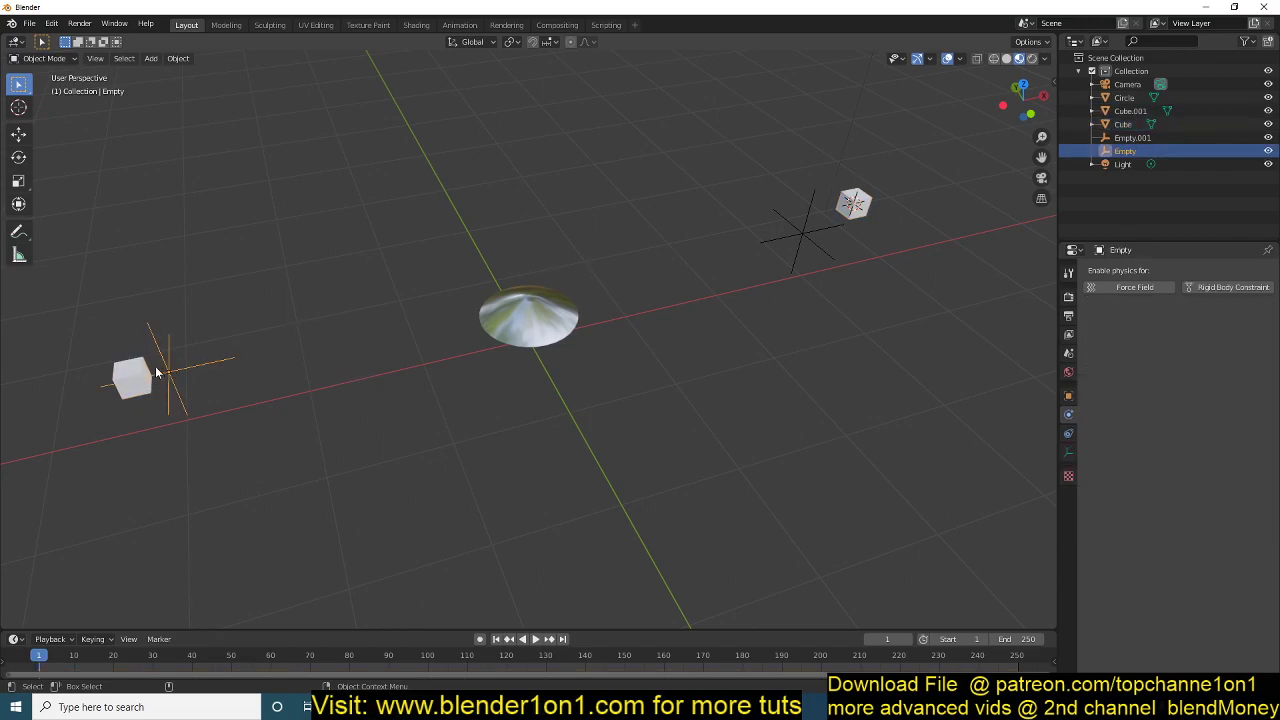
{"action": "left_click", "coordinate": [1231, 287]}
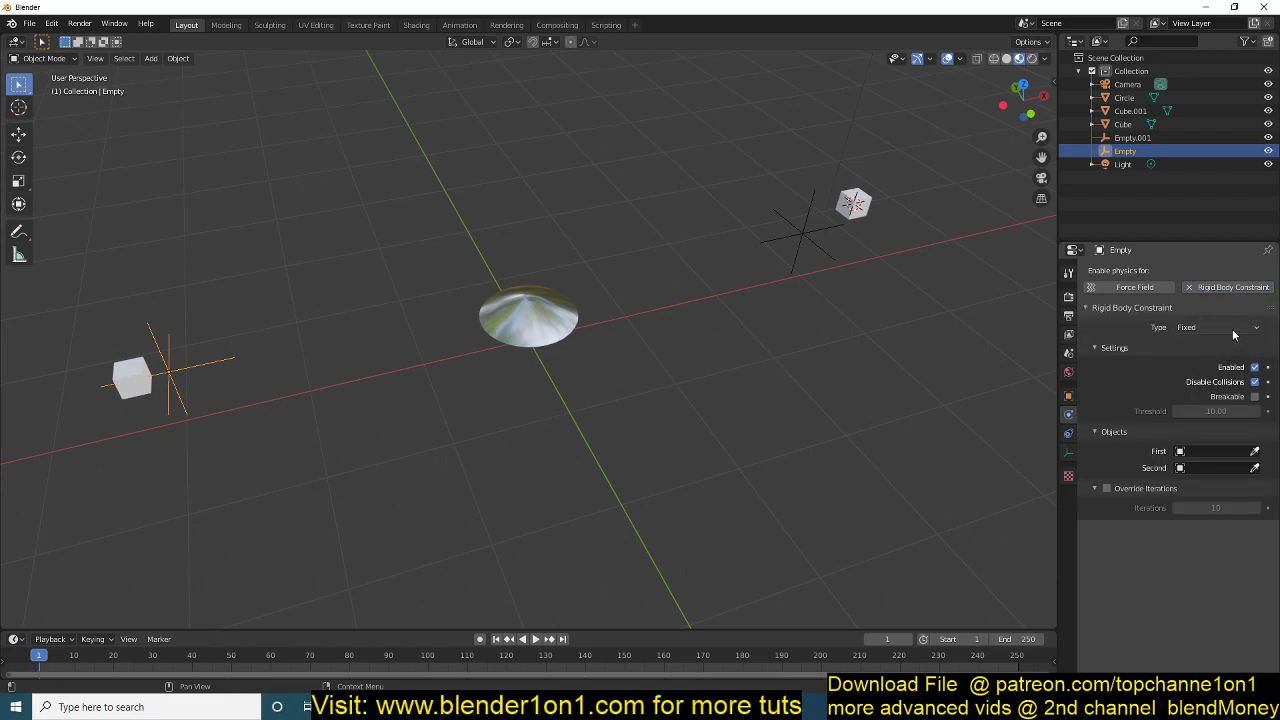
{"action": "left_click", "coordinate": [1220, 330]}
{"action": "left_click", "coordinate": [1209, 358]}
Assign the lamp as the constraint's first object and the negative X cube as its second, and play the simulation as a test.
{"action": "left_click", "coordinate": [1254, 451]}
{"action": "left_click", "coordinate": [556, 302]}
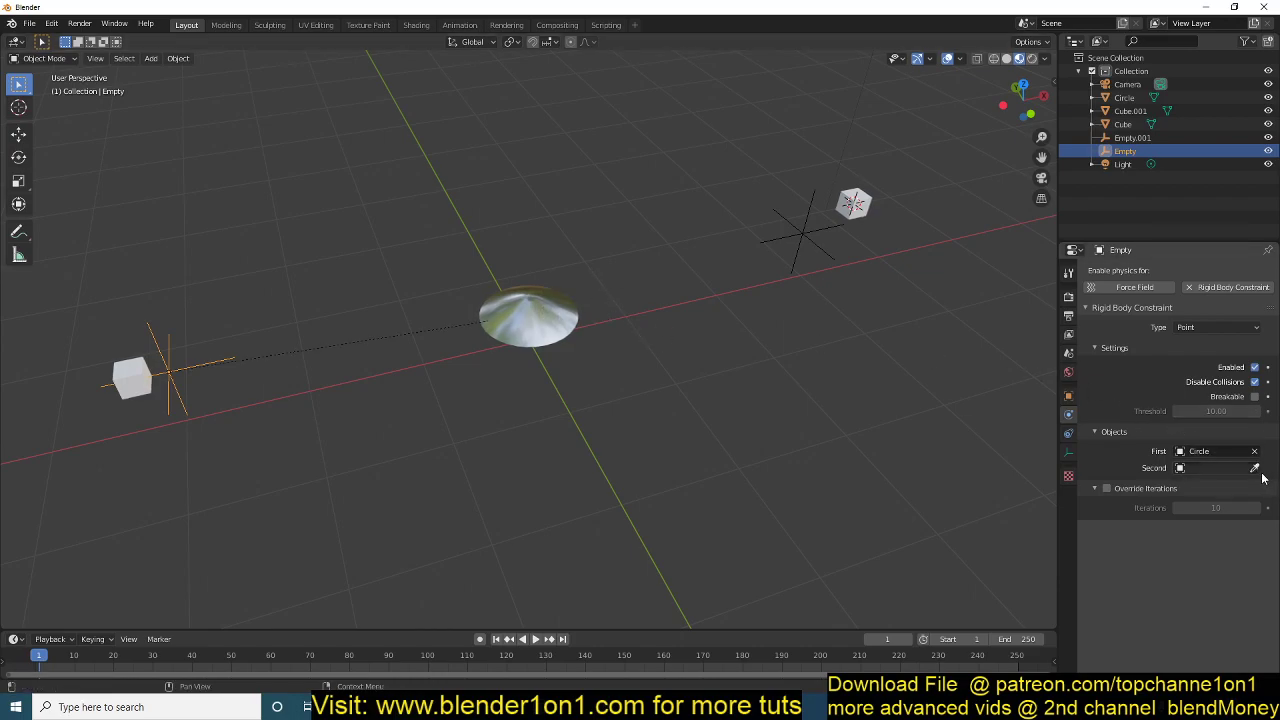
{"action": "left_click", "coordinate": [1225, 468]}
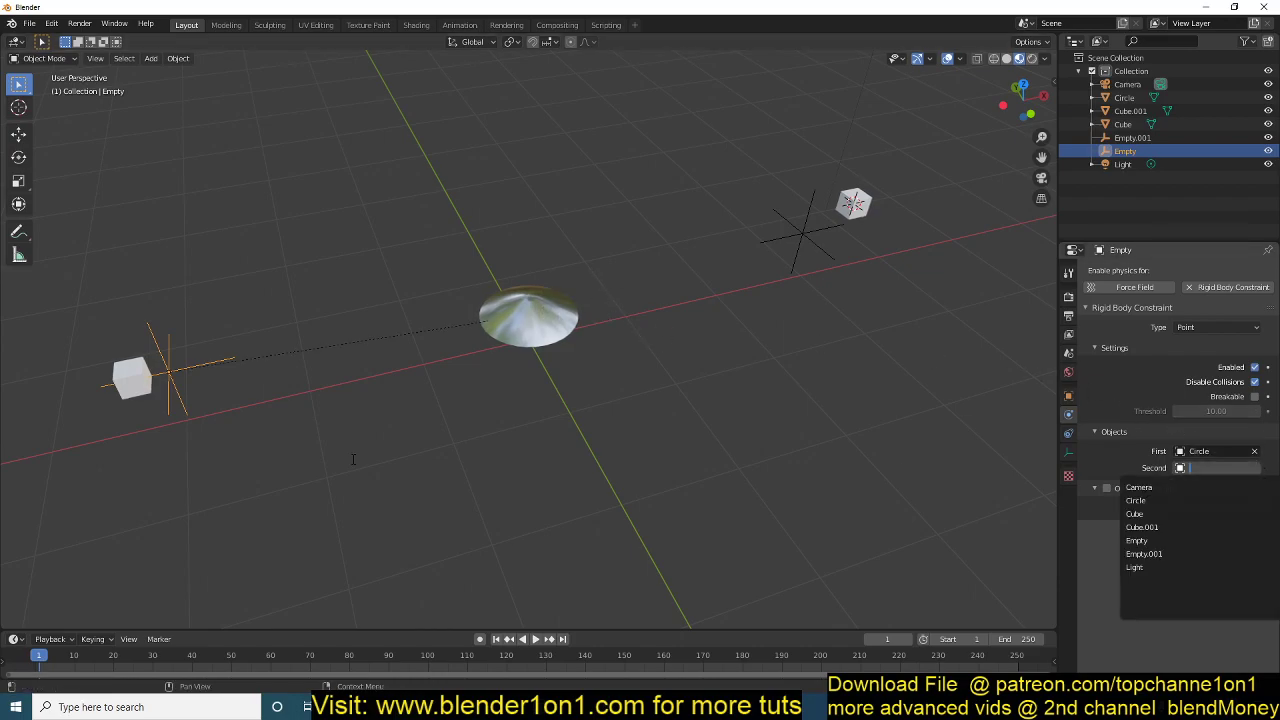
{"action": "left_click", "coordinate": [1107, 543]}
{"action": "left_click", "coordinate": [1255, 468]}
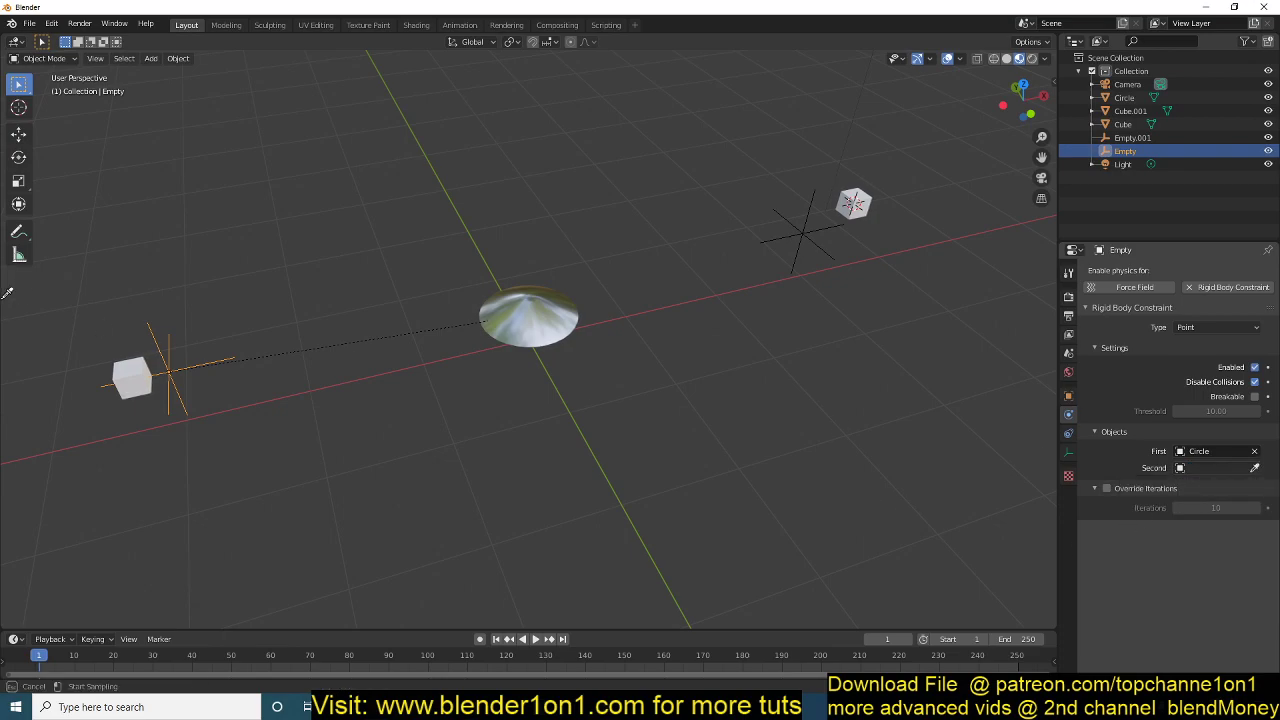
{"action": "left_click", "coordinate": [127, 377]}
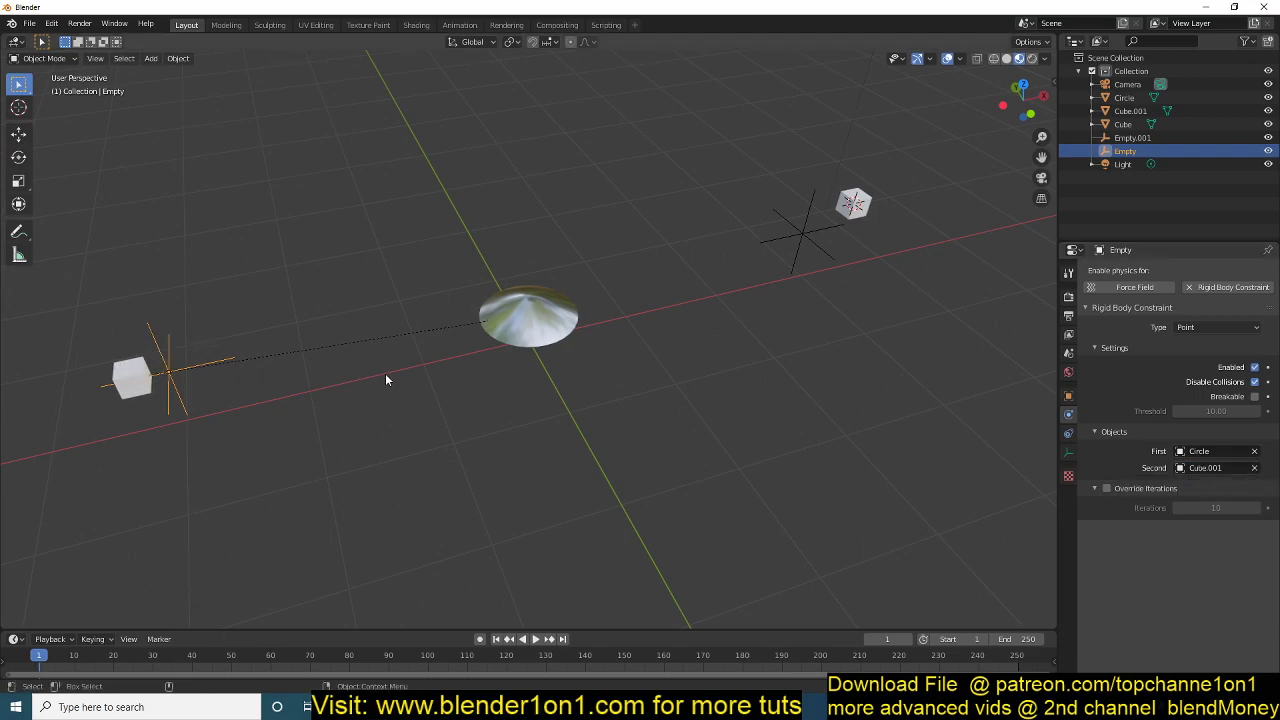
{"action": "key", "text": "space"}
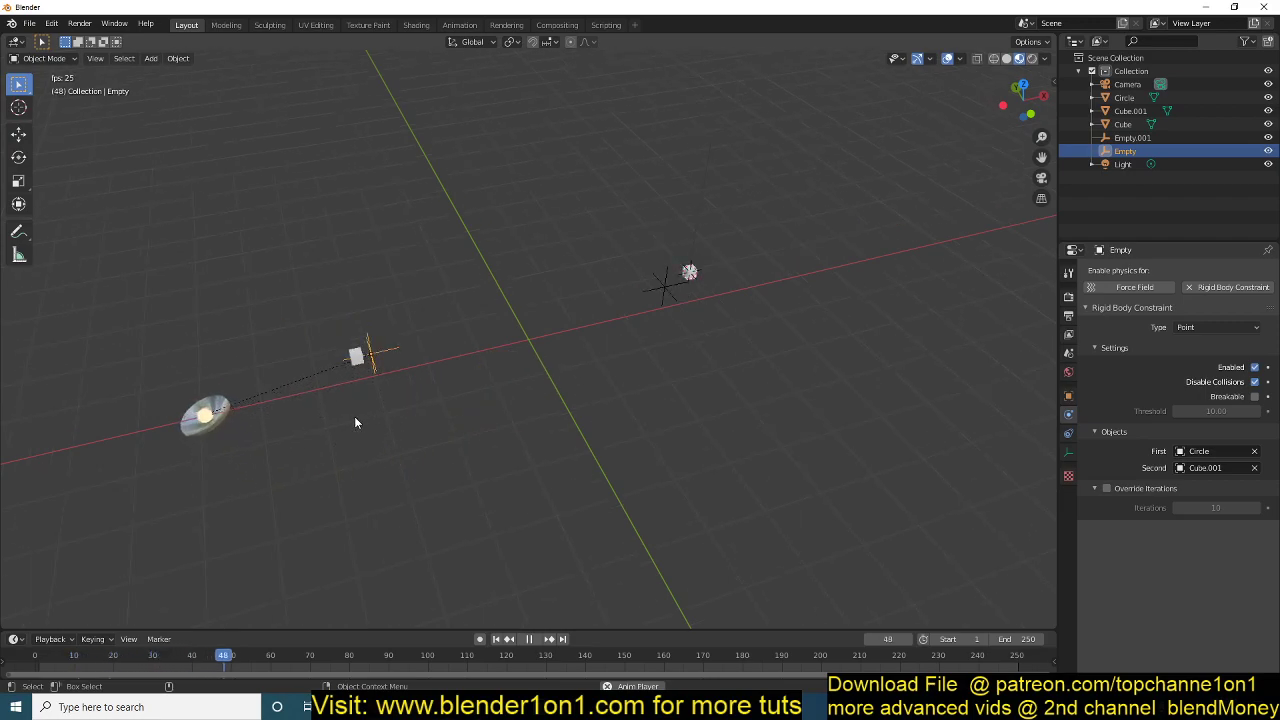
{"action": "key", "text": "Escape"}
Try moving the empty along X close to the lamp and play the simulation to compare the swing.
{"action": "scroll", "coordinate": [385, 374], "scroll_direction": "up", "scroll_amount": 2}
{"action": "middle_click_drag", "start_coordinate": [385, 374], "coordinate": [540, 339], "text": "shift"}
{"action": "scroll", "coordinate": [453, 350], "scroll_direction": "up", "scroll_amount": 3}
{"action": "key", "text": "g"}
{"action": "key", "text": "z"}
{"action": "key", "text": "x"}
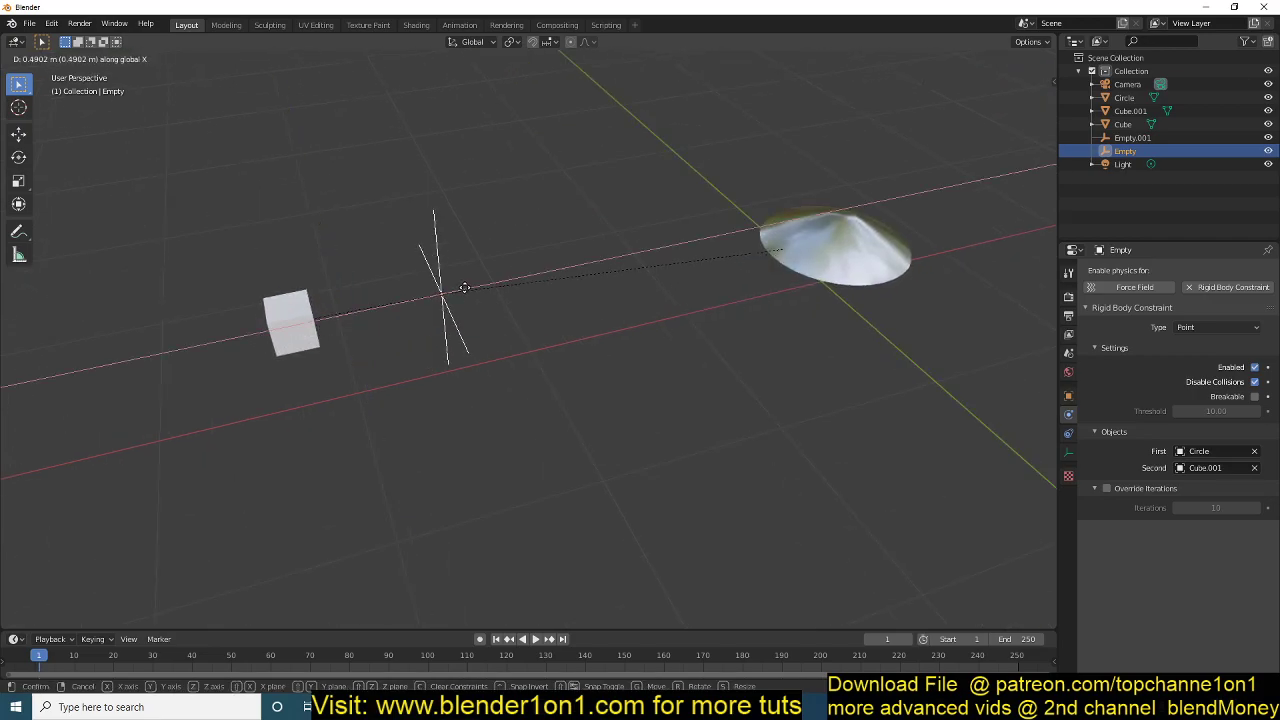
{"action": "left_click", "coordinate": [708, 300]}
{"action": "key", "text": "space"}
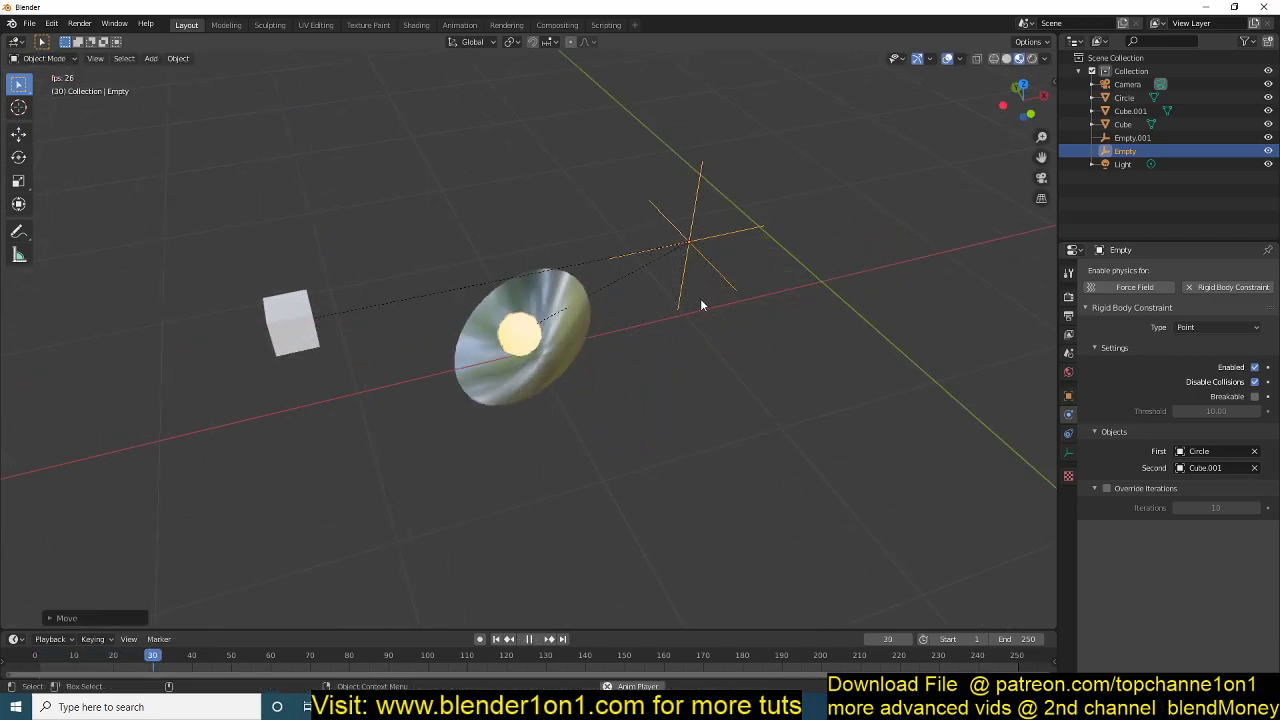
{"action": "key", "text": "Escape"}
Move the empty along X onto the negative X cube and play the simulation briefly.
{"action": "key", "text": "g"}
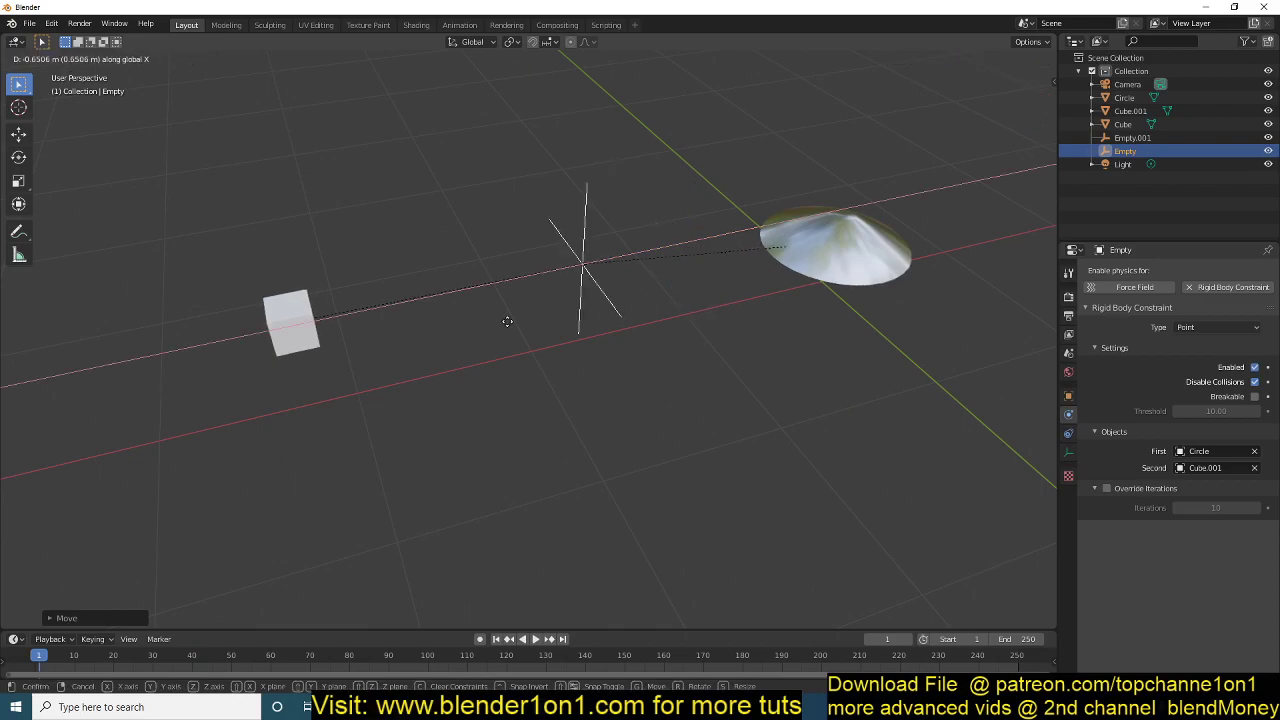
{"action": "left_click", "coordinate": [321, 363]}
{"action": "key", "text": "space"}
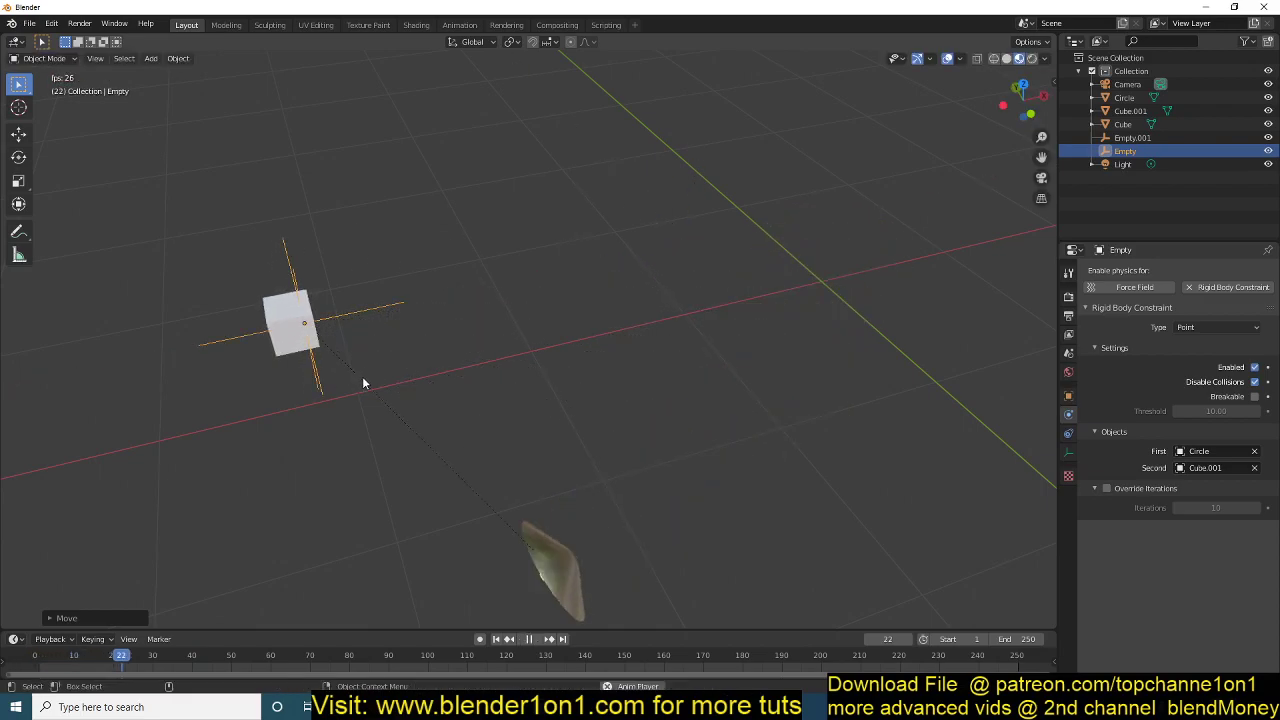
{"action": "key", "text": "Escape"}
Delete the unconstrained empty beside the cube on the positive X side.
{"action": "scroll", "coordinate": [369, 384], "scroll_direction": "down", "scroll_amount": 4}
{"action": "middle_click_drag", "start_coordinate": [369, 391], "coordinate": [463, 390]}
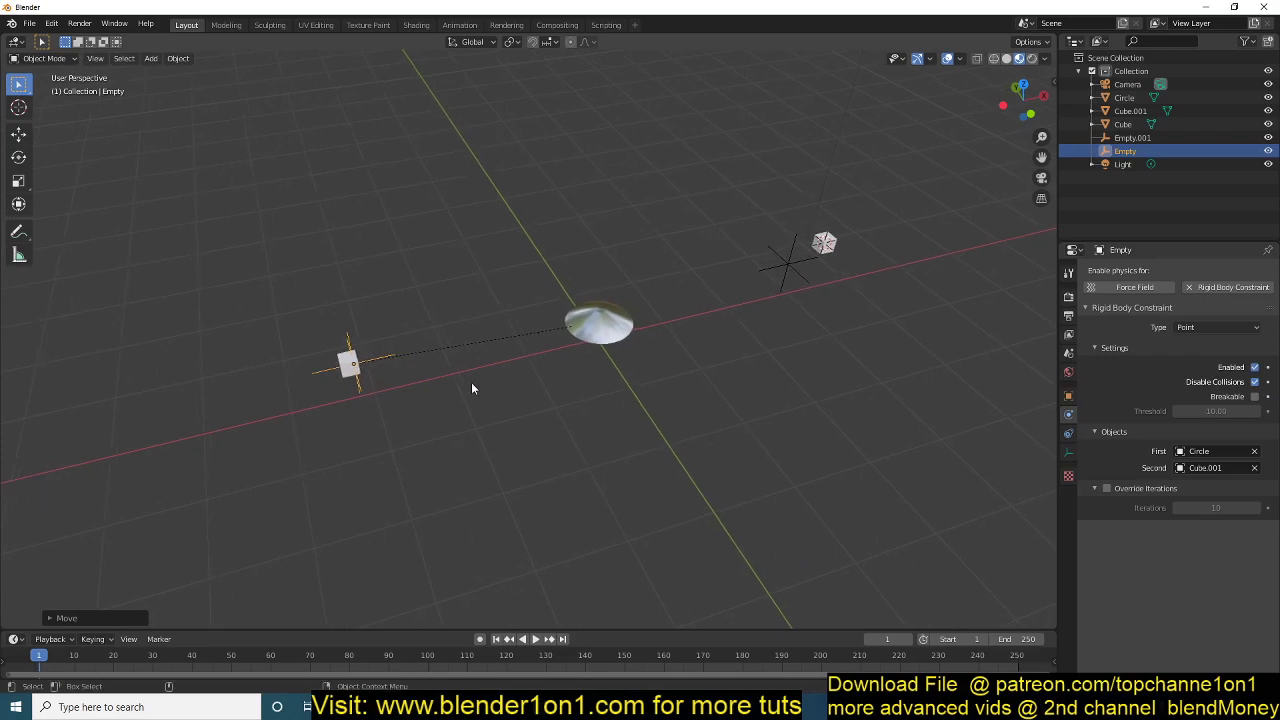
{"action": "left_click", "coordinate": [627, 302]}
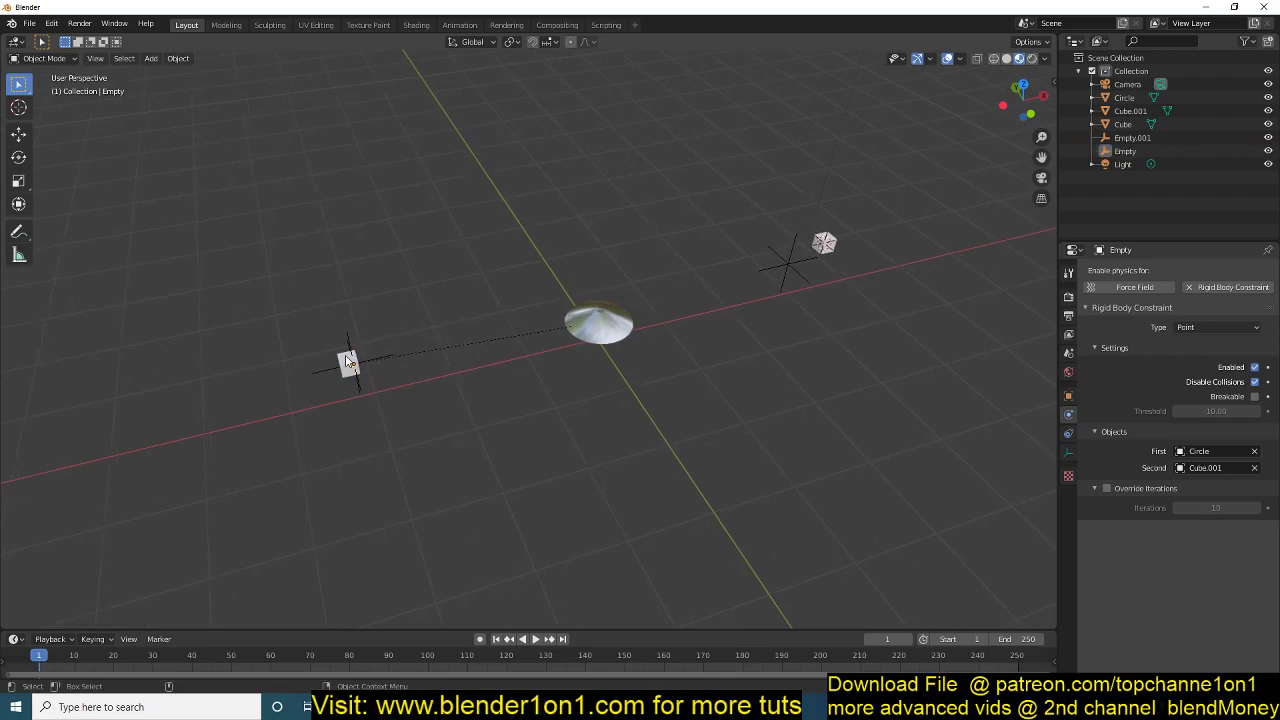
{"action": "left_click", "coordinate": [802, 274]}
{"action": "key", "text": "x"}
{"action": "left_click", "coordinate": [808, 271]}
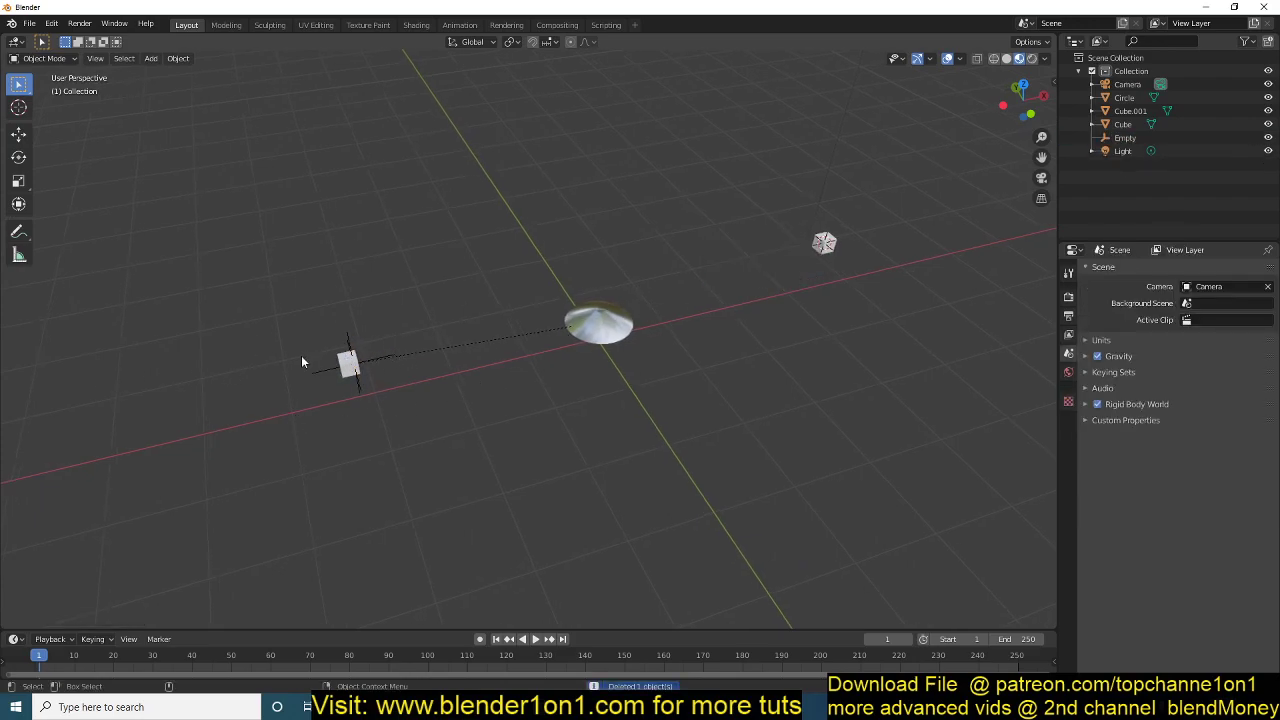
Duplicate the constrained empty along X and place the copy next to the positive X cube.
{"action": "left_click", "coordinate": [356, 343]}
{"action": "key", "text": "shift+d"}
{"action": "key", "text": "x"}
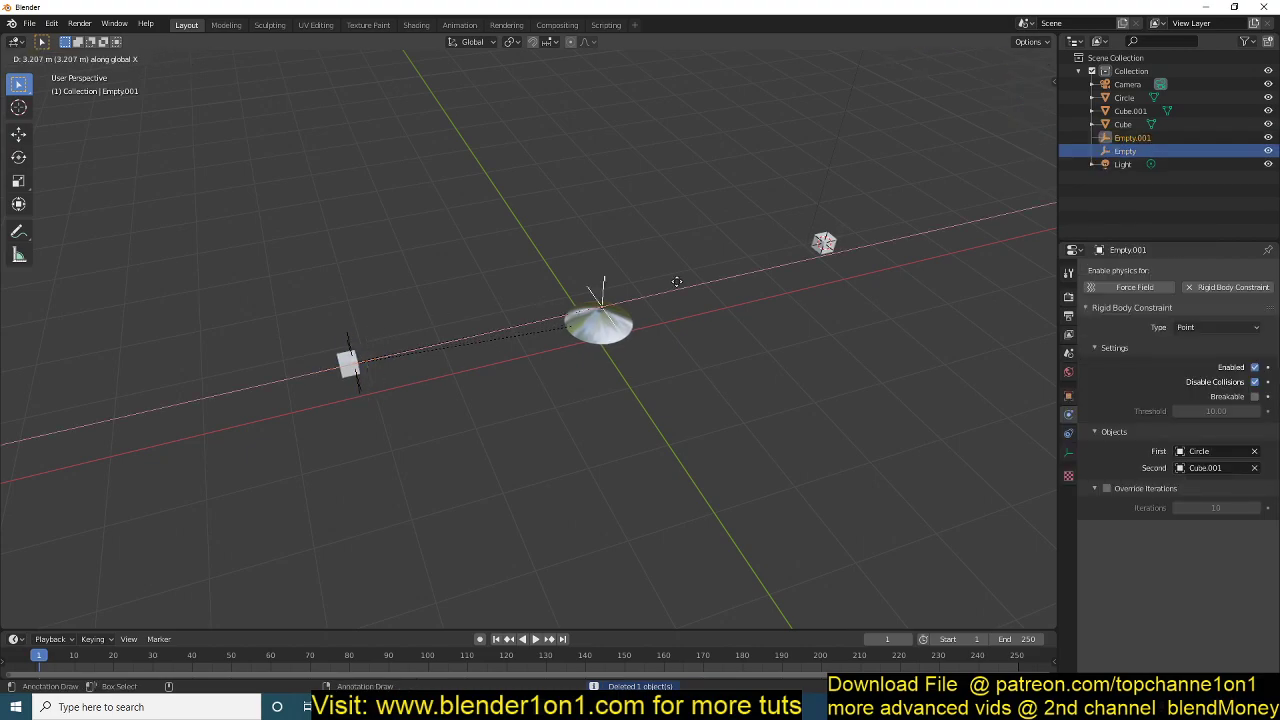
{"action": "left_click", "coordinate": [812, 252]}
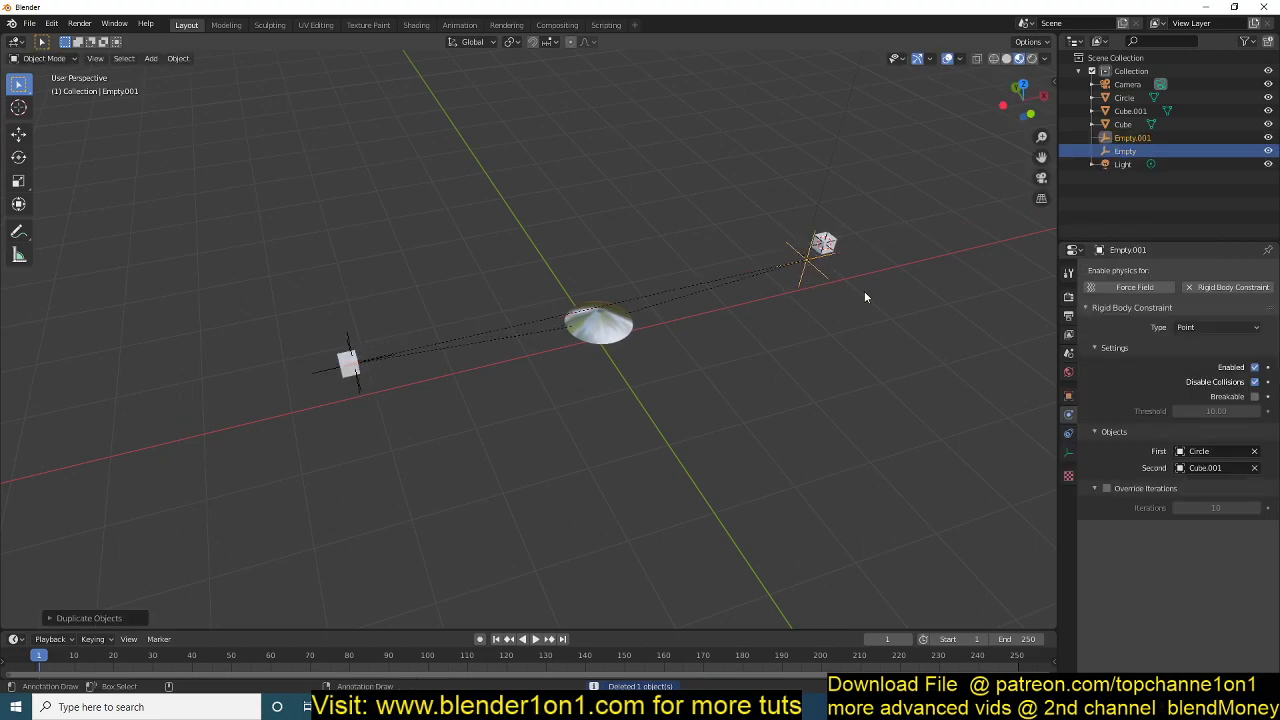
Replace the second object of the duplicated empty's constraint with the positive X cube.
{"action": "left_click", "coordinate": [1258, 465]}
{"action": "left_click", "coordinate": [1173, 458]}
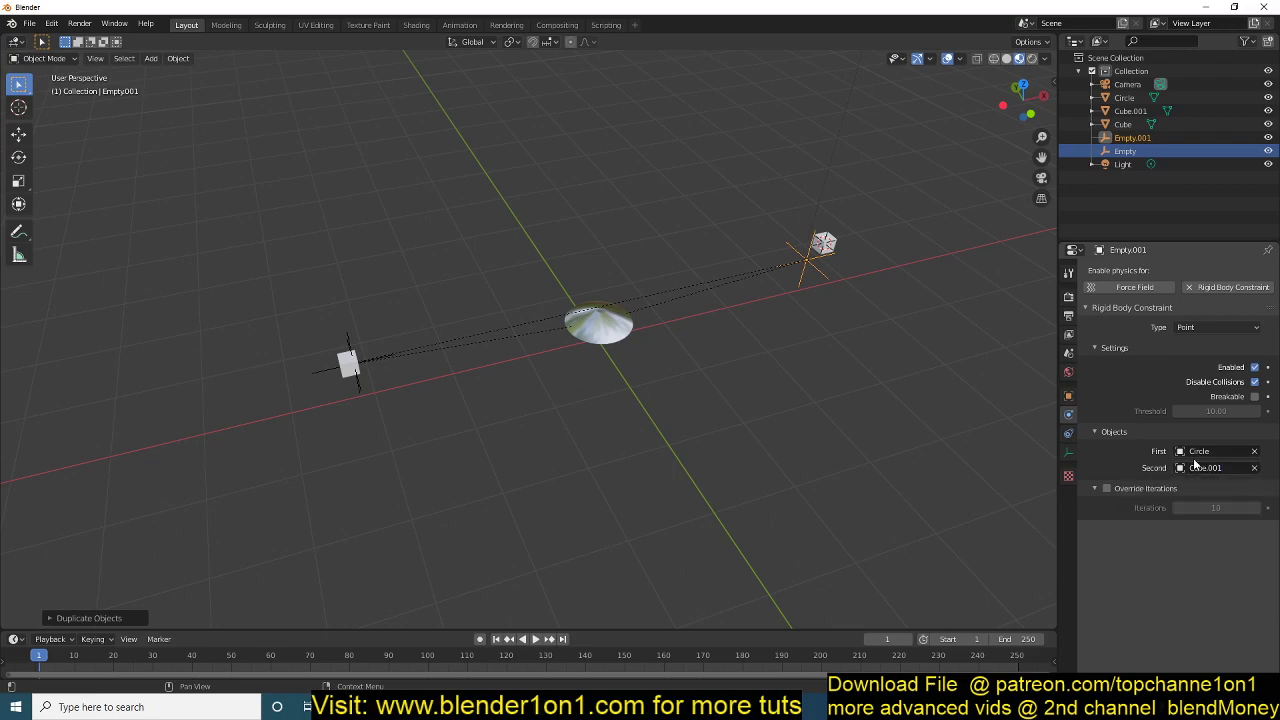
{"action": "left_click", "coordinate": [1255, 469]}
{"action": "left_click", "coordinate": [1255, 468]}
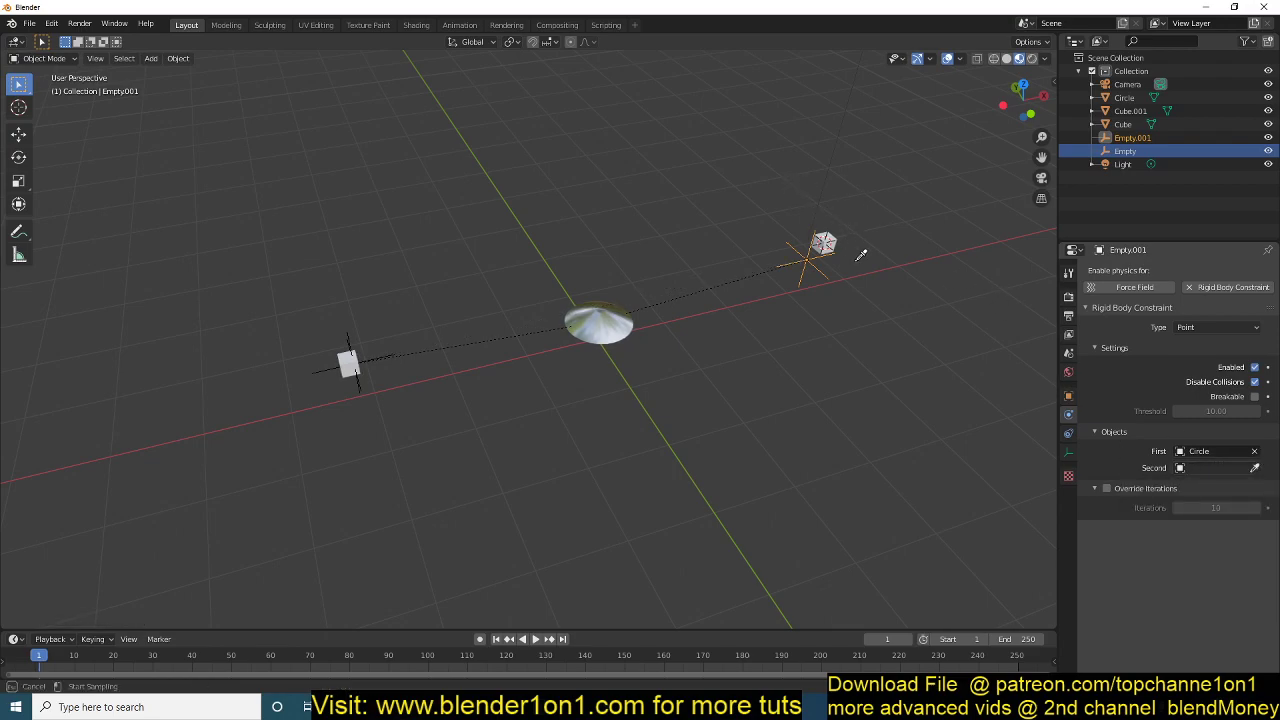
{"action": "left_click", "coordinate": [826, 244]}
Play the simulation several times and examine from different angles how the lamp hangs between the two cubes.
{"action": "key", "text": "space"}
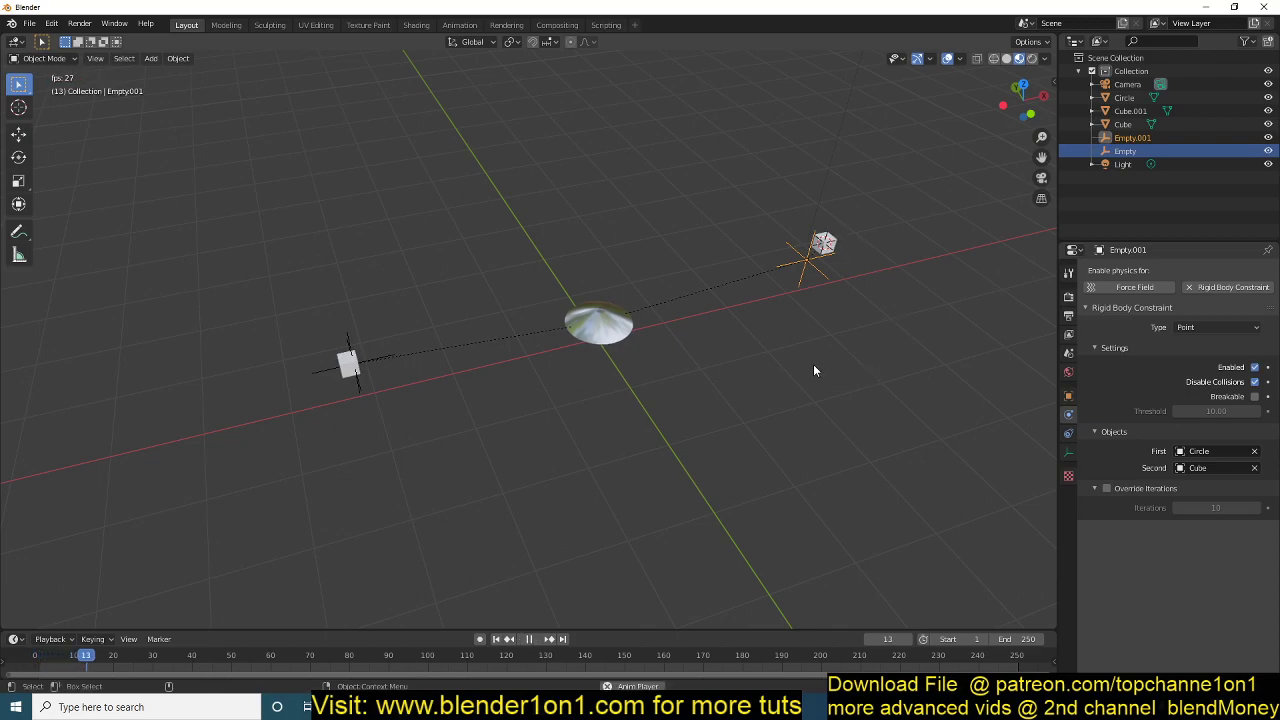
{"action": "key", "text": "Escape"}
{"action": "key", "text": "space"}
{"action": "key", "text": "Escape"}
{"action": "middle_click_drag", "start_coordinate": [760, 371], "coordinate": [535, 360]}
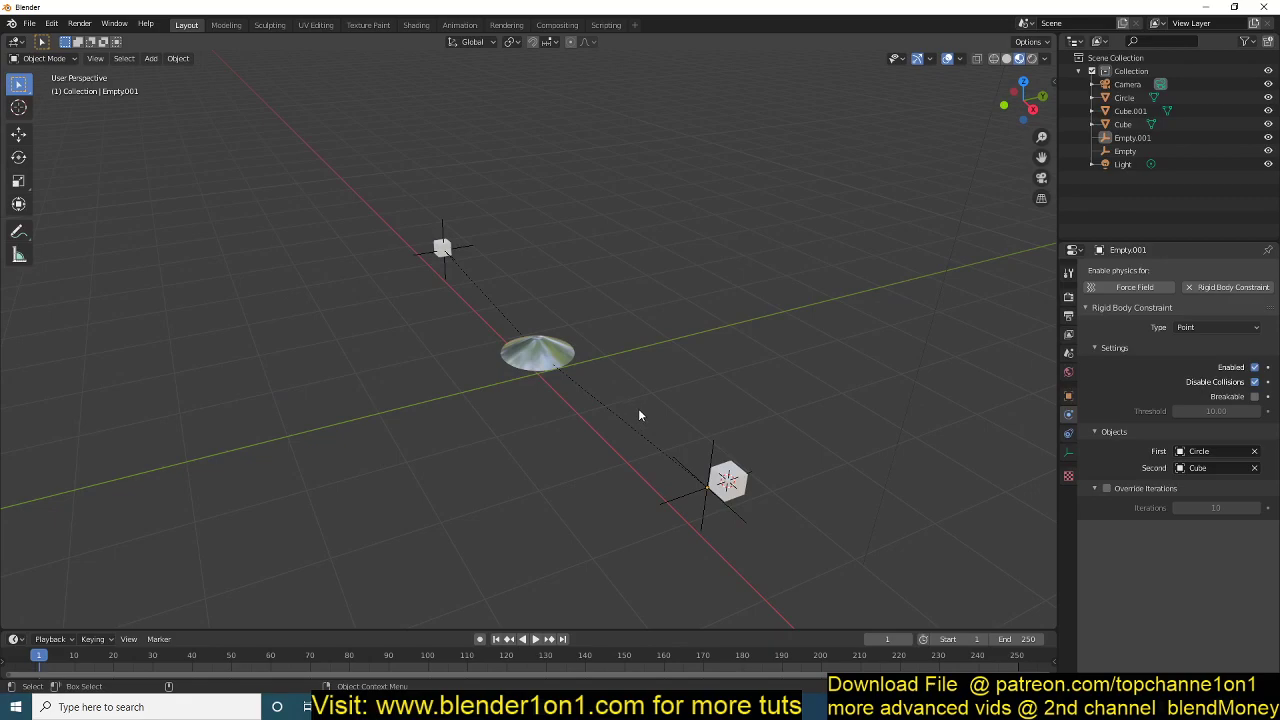
{"action": "middle_click_drag", "start_coordinate": [703, 422], "coordinate": [815, 359]}
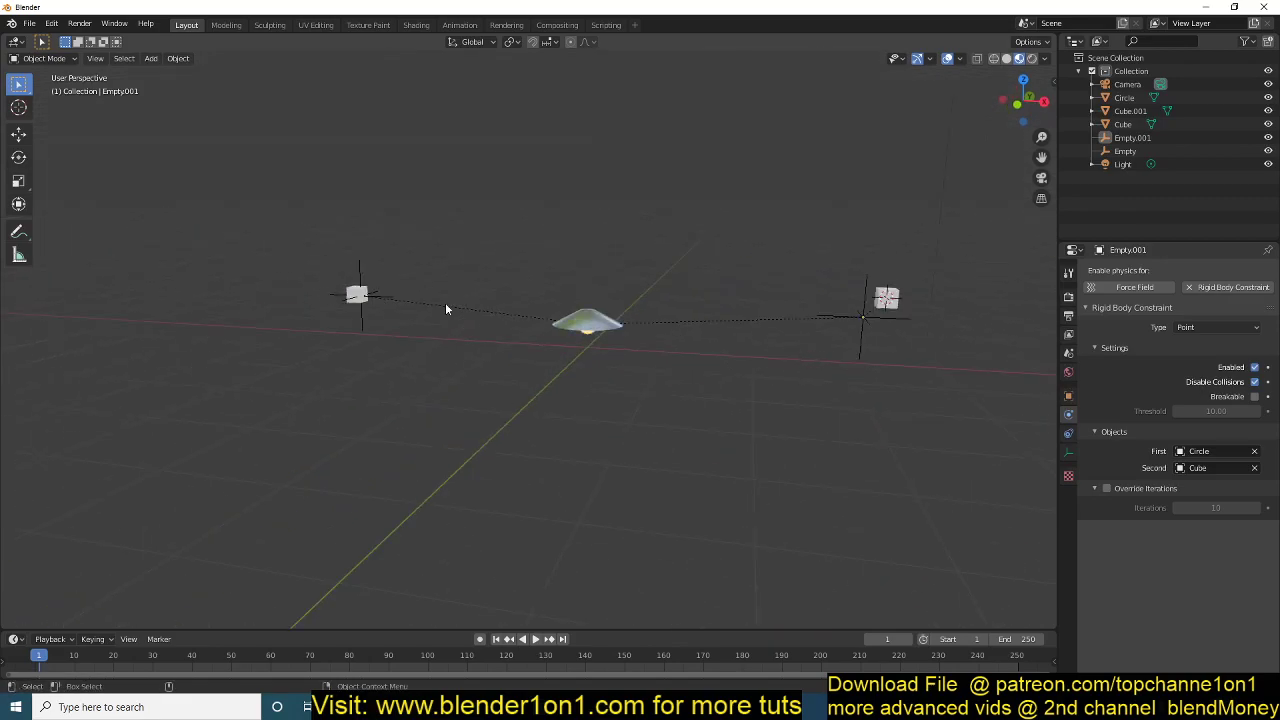
{"action": "key", "text": "space"}
{"action": "key", "text": "Escape"}
Shift the lamp's geometry down in Edit Mode so its origin sits at the apex, and test the simulation.
{"action": "left_click", "coordinate": [611, 322]}
{"action": "right_click", "coordinate": [611, 322]}
{"action": "left_click", "coordinate": [621, 370]}
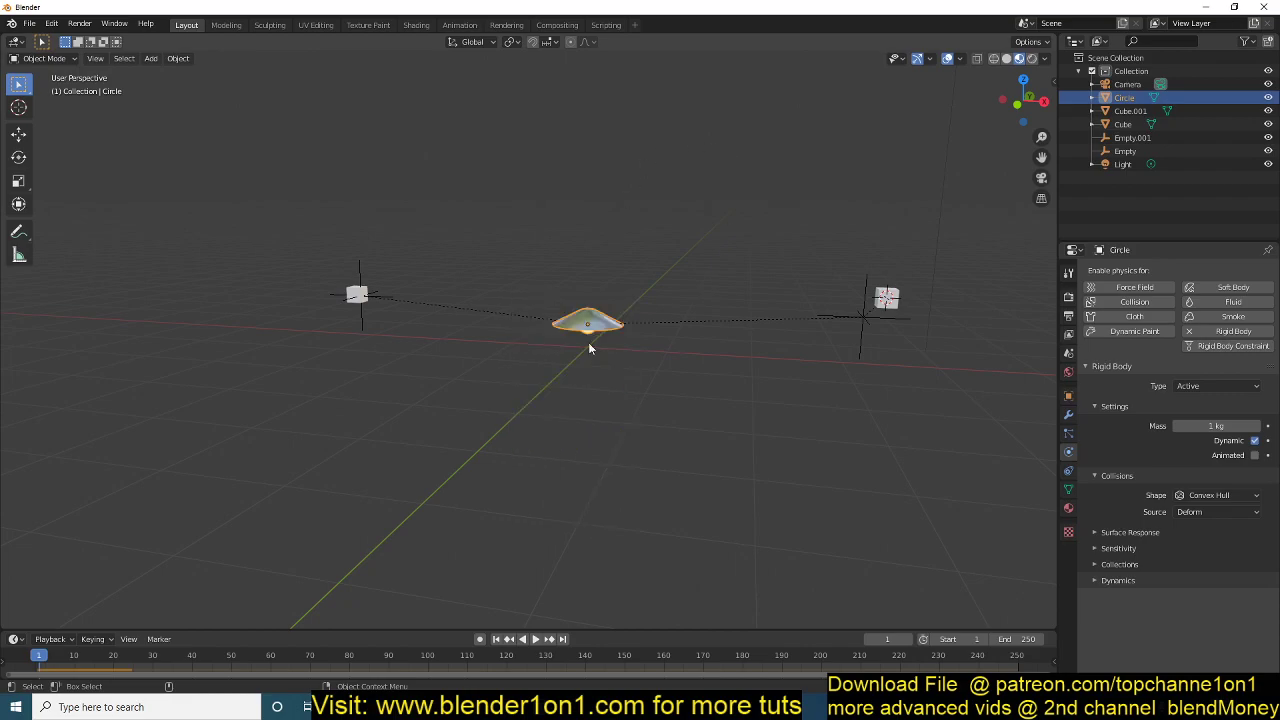
{"action": "key", "text": "Tab"}
{"action": "key", "text": "e"}
{"action": "key", "text": "Escape"}
{"action": "key", "text": "Tab"}
{"action": "key", "text": "space"}
{"action": "key", "text": "Escape"}
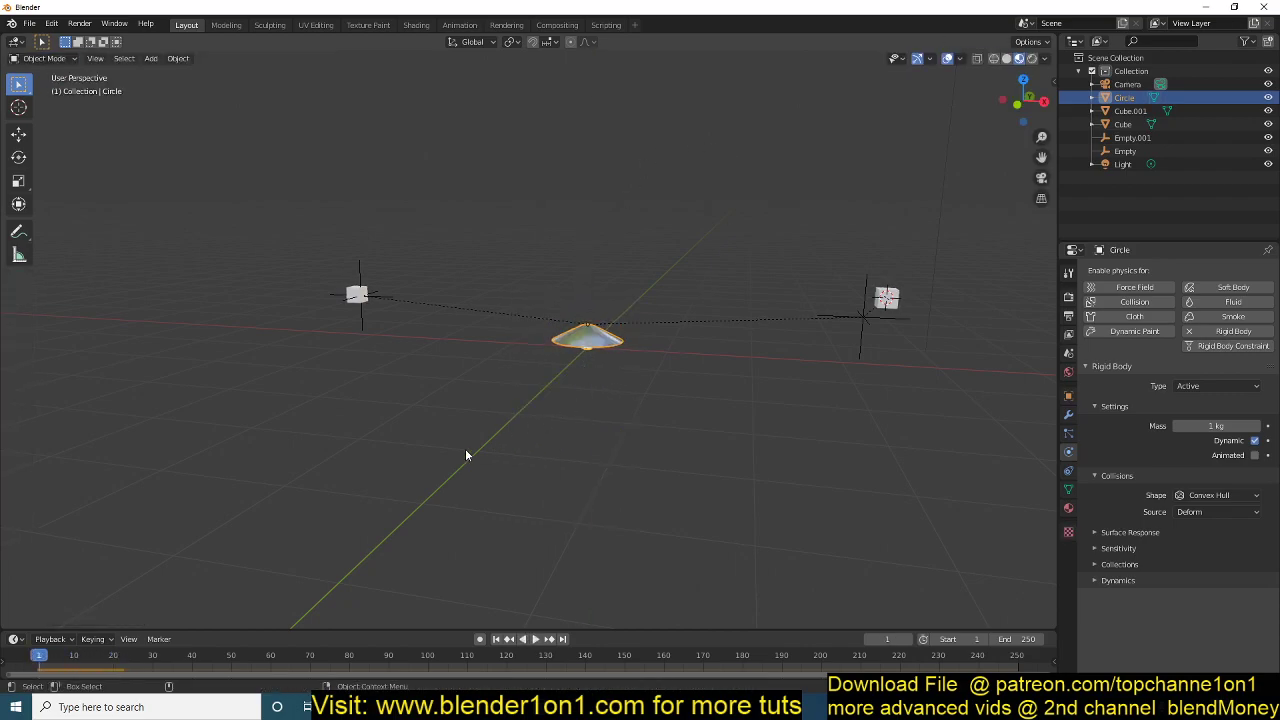
{"action": "key", "text": "space"}
{"action": "key", "text": "Escape"}
Try raising the lamp along Z above the level of the two cubes and test the simulation.
{"action": "key", "text": "g"}
{"action": "key", "text": "z"}
{"action": "left_click", "coordinate": [546, 266]}
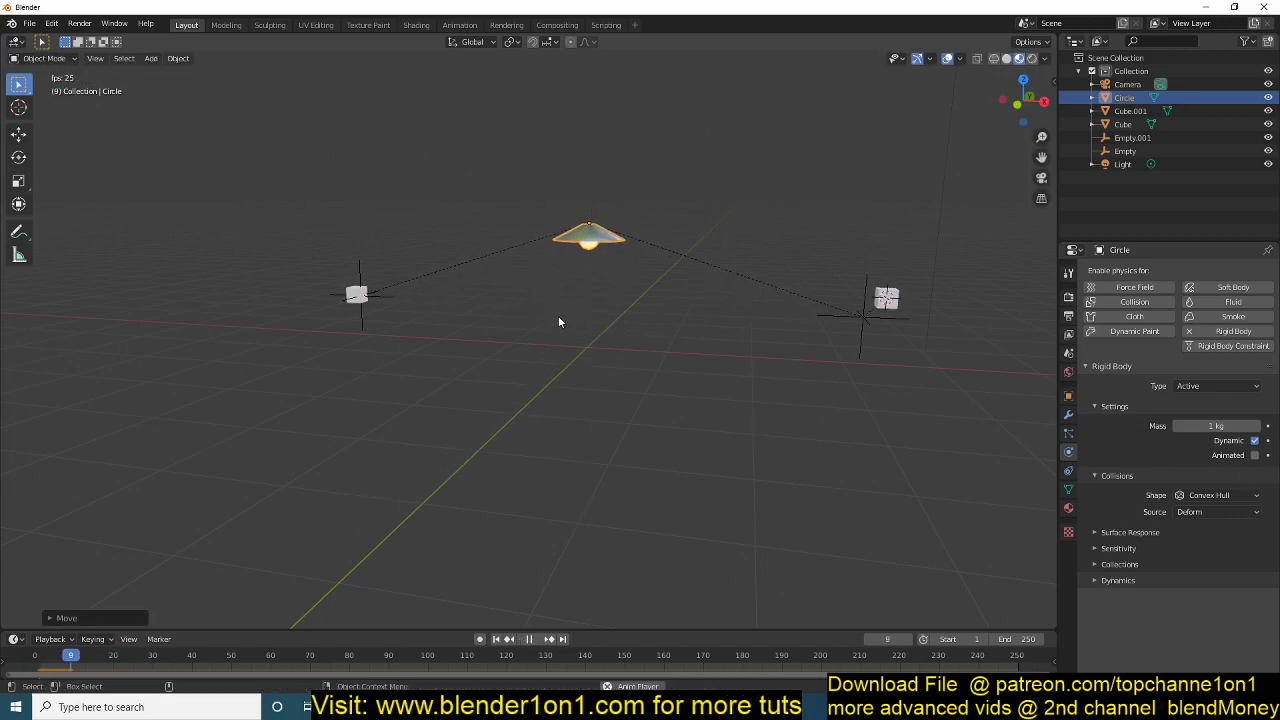
Lower the lamp along Z so it hangs below the level of the two cubes.
{"action": "key", "text": "g"}
{"action": "key", "text": "z"}
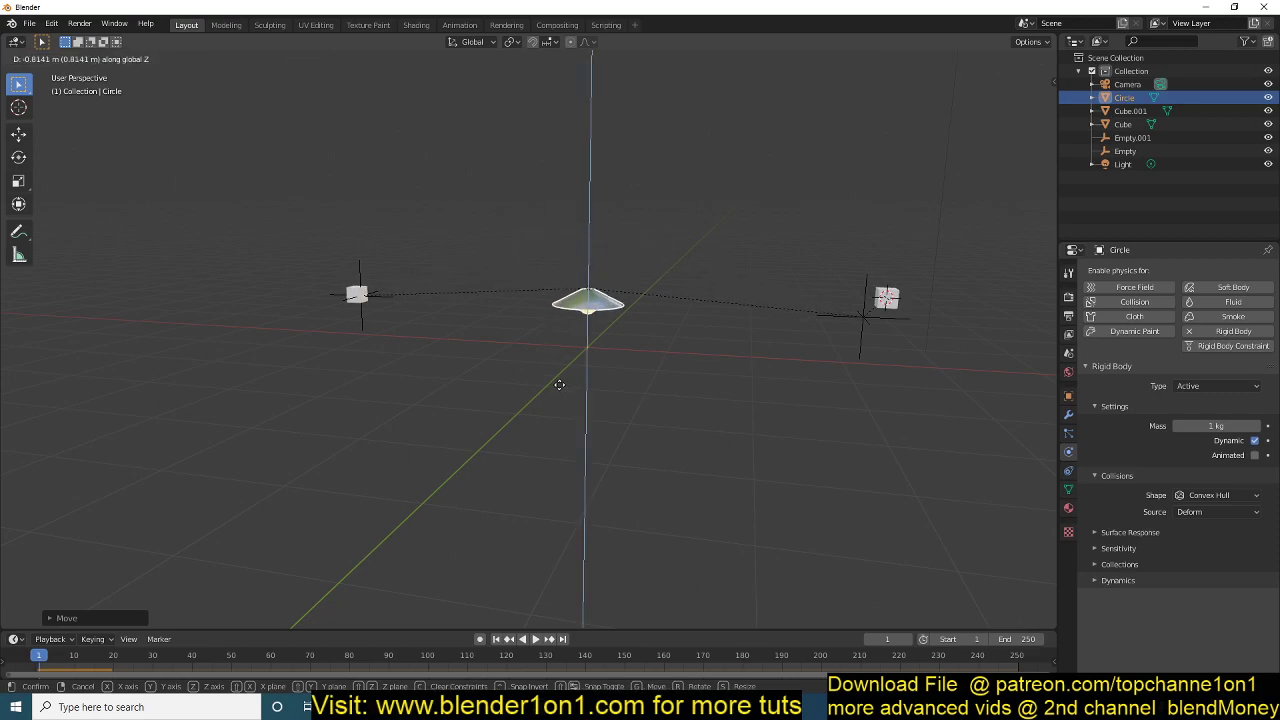
{"action": "left_click", "coordinate": [560, 443]}
Add a Wind force field on the lamp's negative Y side and rotate it -90° about X to blow toward the lamp.
{"action": "middle_click_drag", "start_coordinate": [516, 342], "coordinate": [396, 347]}
{"action": "scroll", "coordinate": [430, 372], "scroll_direction": "down", "scroll_amount": 3}
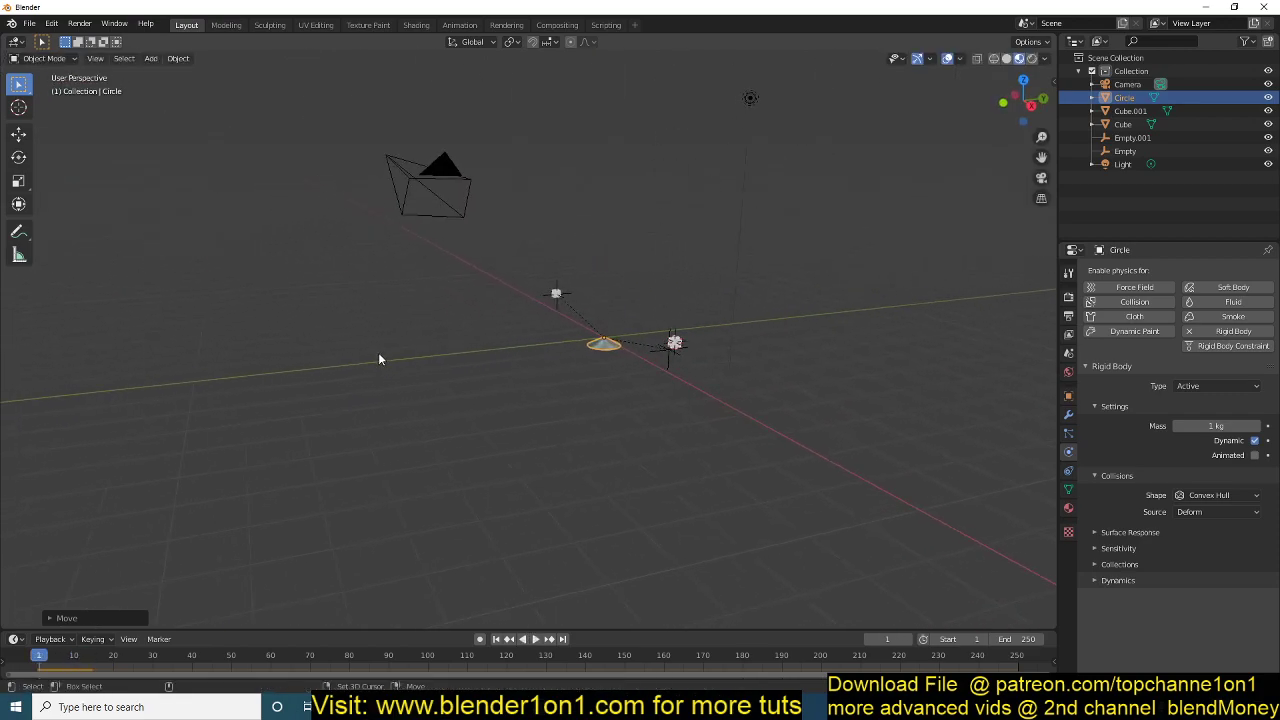
{"action": "key", "text": "shift+a"}
{"action": "mouse_move", "coordinate": [380, 356]}
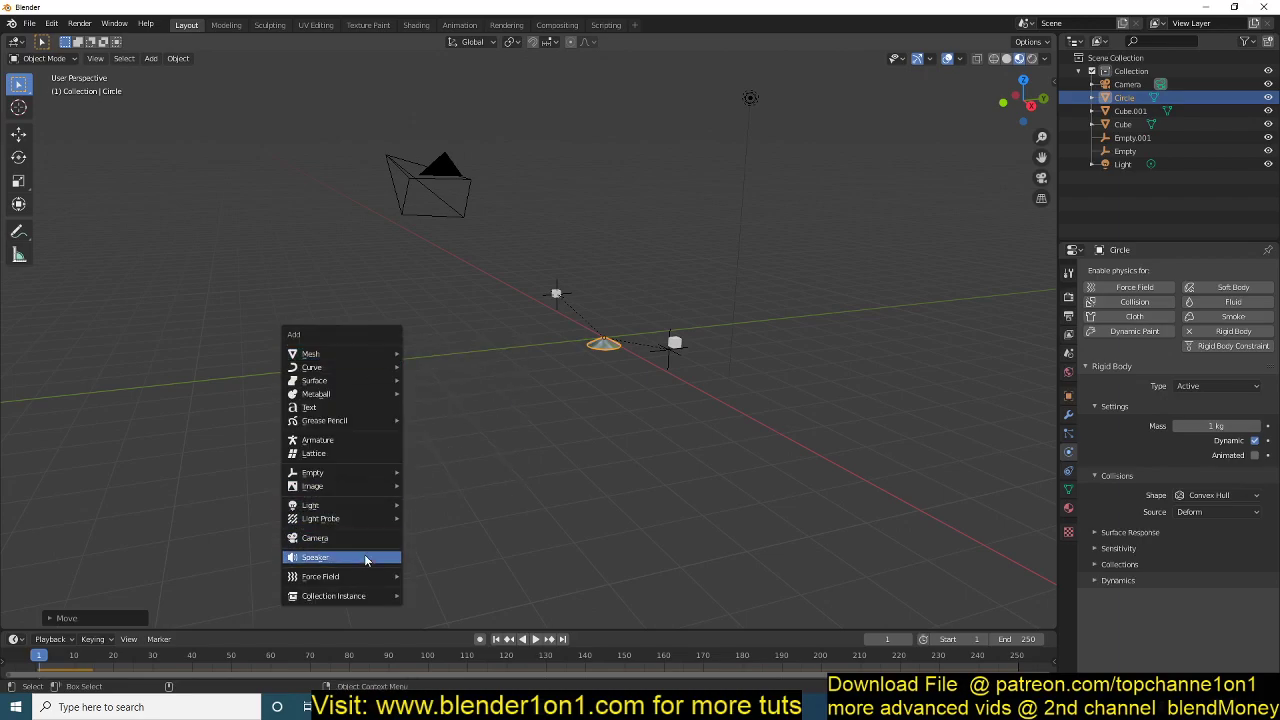
{"action": "mouse_move", "coordinate": [372, 579]}
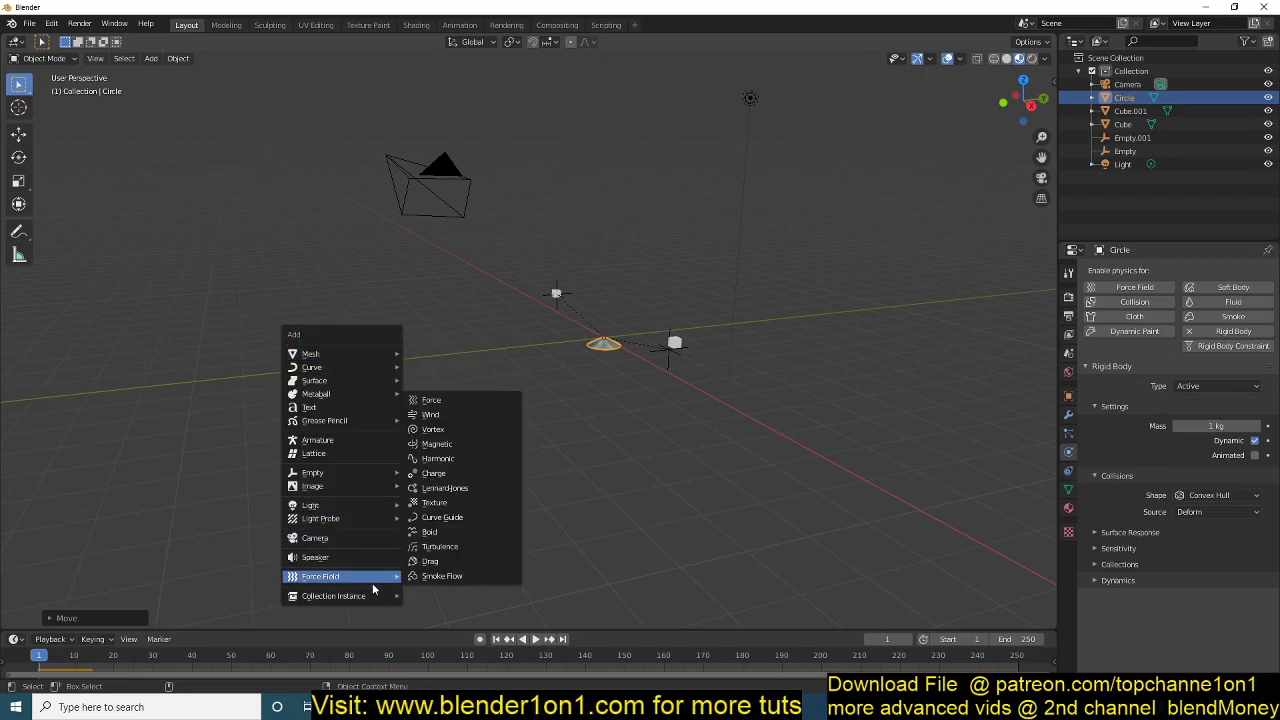
{"action": "left_click", "coordinate": [432, 415]}
{"action": "type", "text": "rx90"}
{"action": "key", "text": "minus"}
{"action": "key", "text": "Return"}
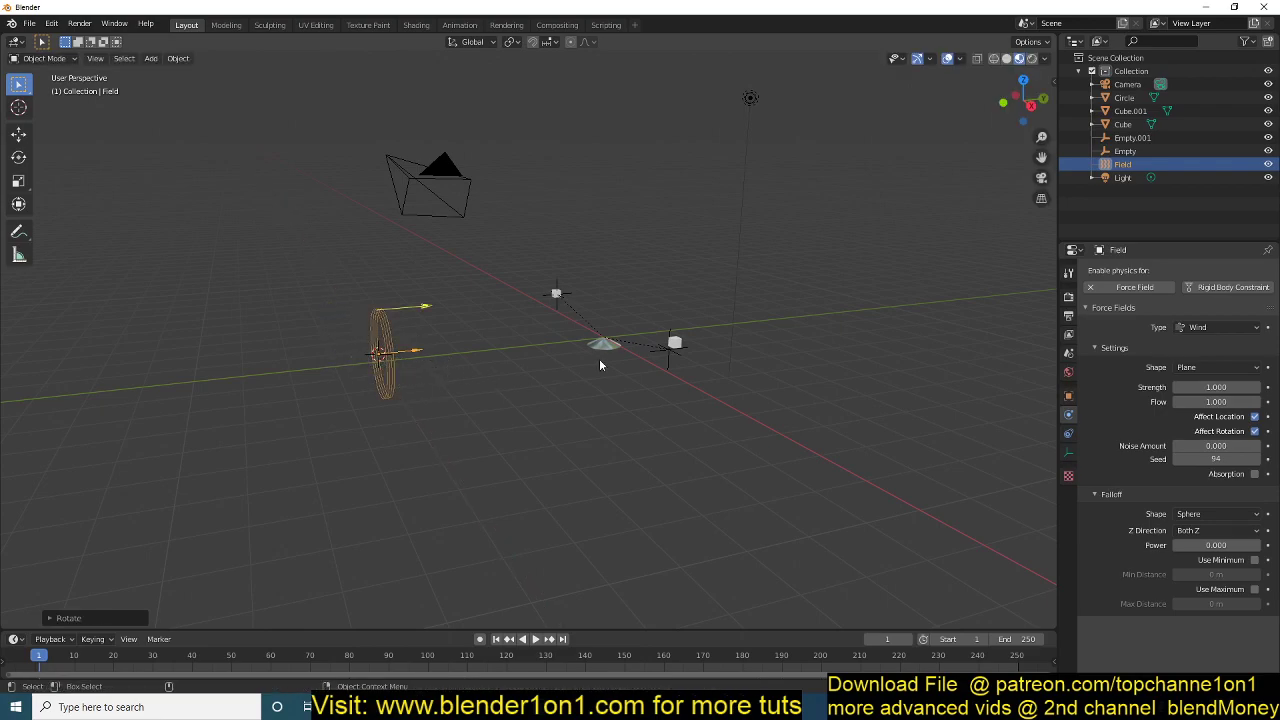
Set the wind field's strength to 100 during playback and inspect the lamp's movement from several angles.
{"action": "key", "text": "space"}
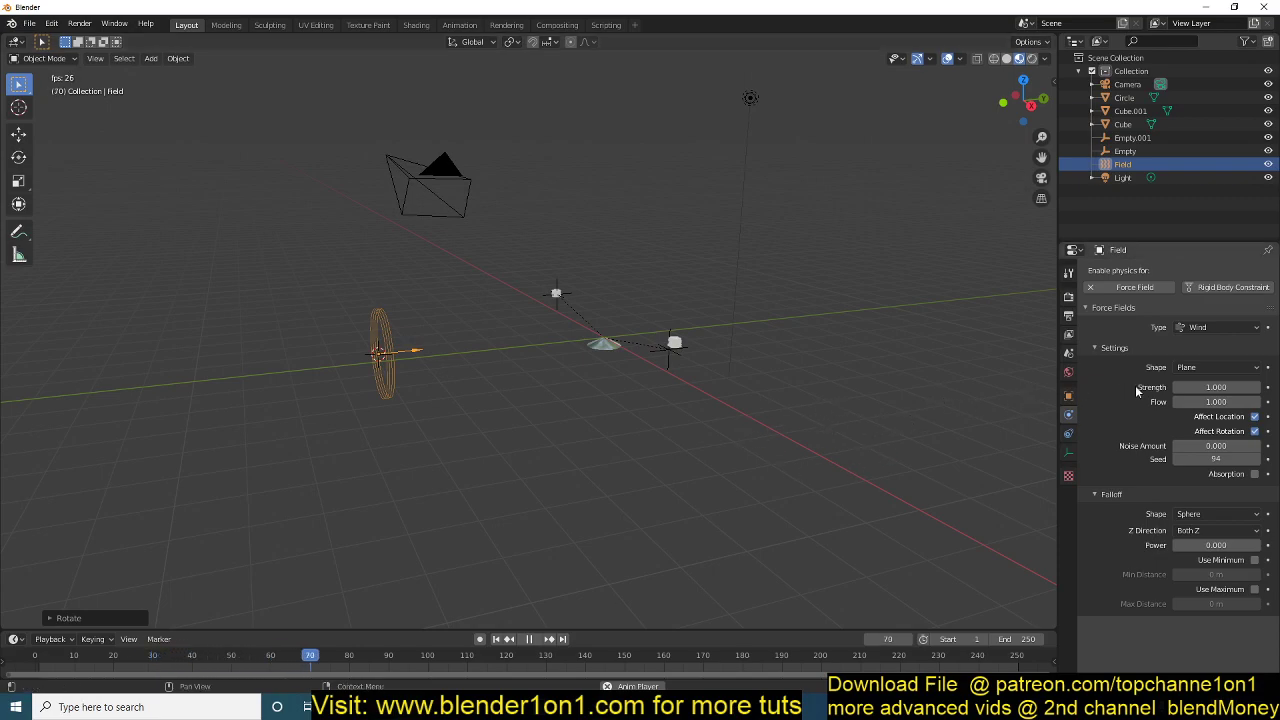
{"action": "left_click", "coordinate": [1215, 387]}
{"action": "type", "text": "1.0"}
{"action": "key", "text": "Return"}
{"action": "scroll", "coordinate": [980, 394], "scroll_direction": "up", "scroll_amount": 5}
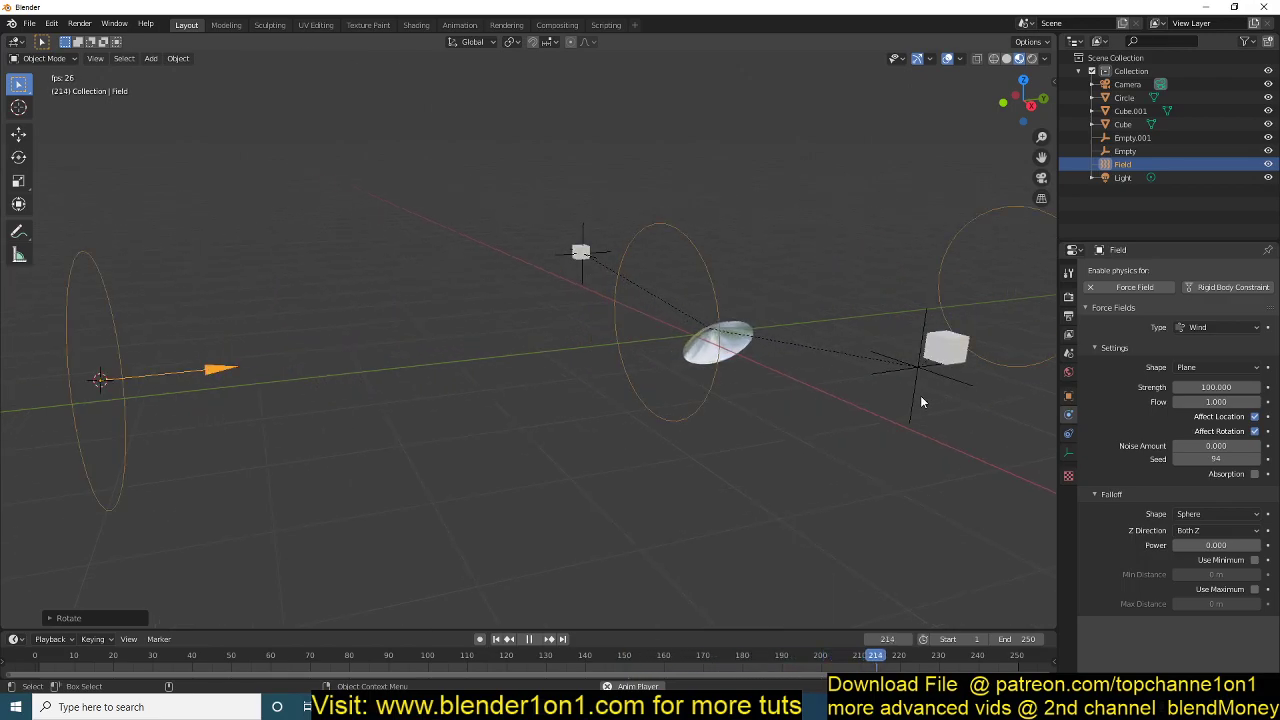
{"action": "middle_click_drag", "start_coordinate": [920, 395], "coordinate": [427, 335]}
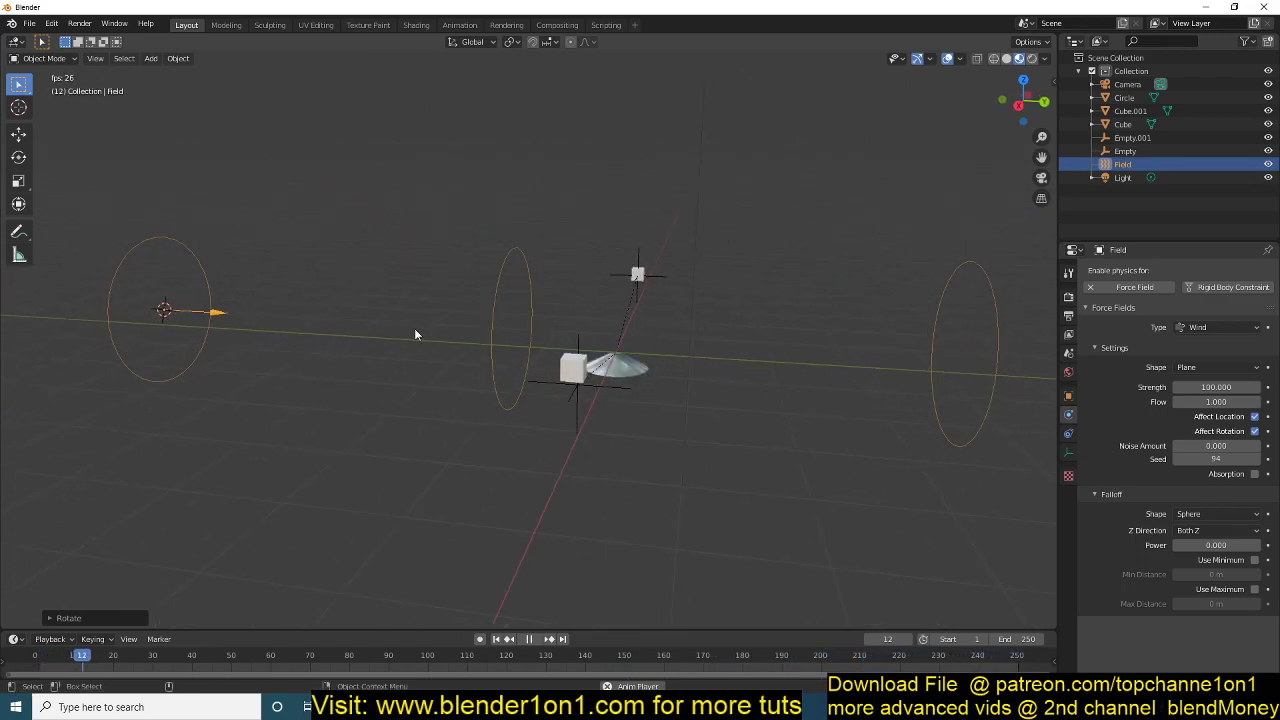
{"action": "middle_click_drag", "start_coordinate": [598, 369], "coordinate": [897, 355]}
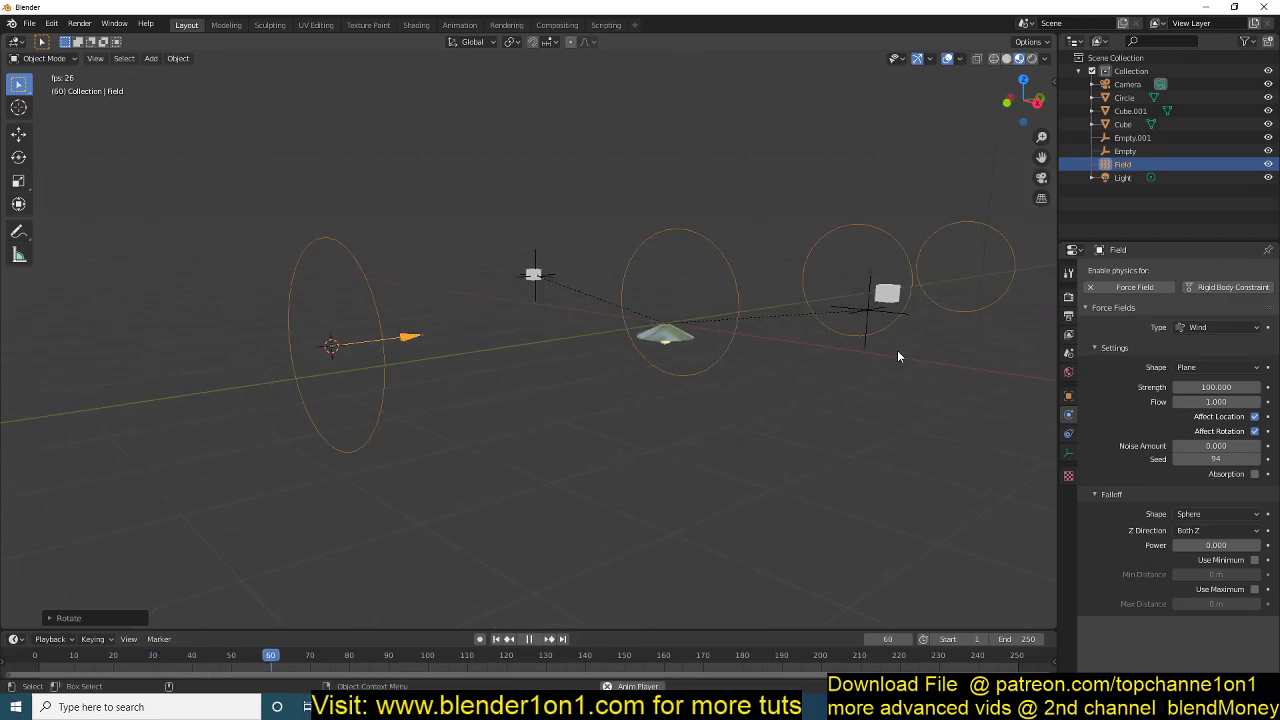
Set the lamp's rigid body mass to 0.1 kg and play the simulation to watch it swing in the wind.
{"action": "left_click", "coordinate": [670, 341]}
{"action": "key", "text": "Escape"}
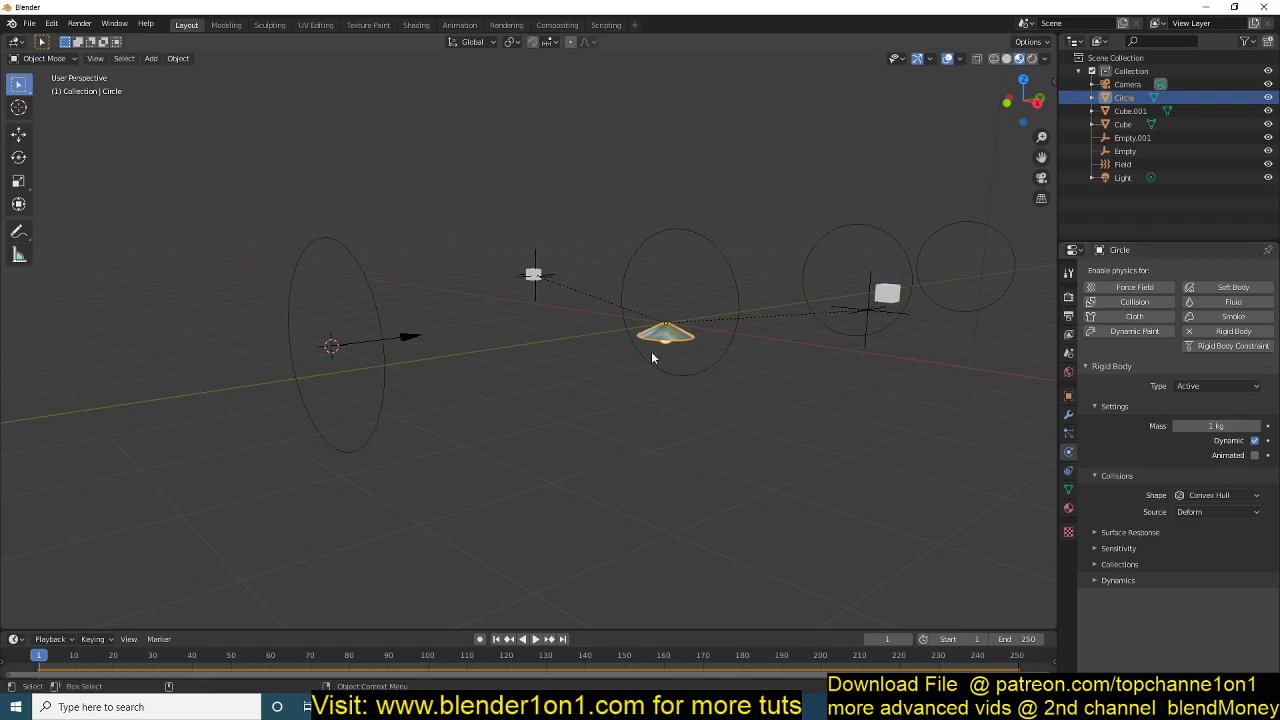
{"action": "left_click", "coordinate": [1197, 426]}
{"action": "type", "text": "0.1"}
{"action": "key", "text": "Return"}
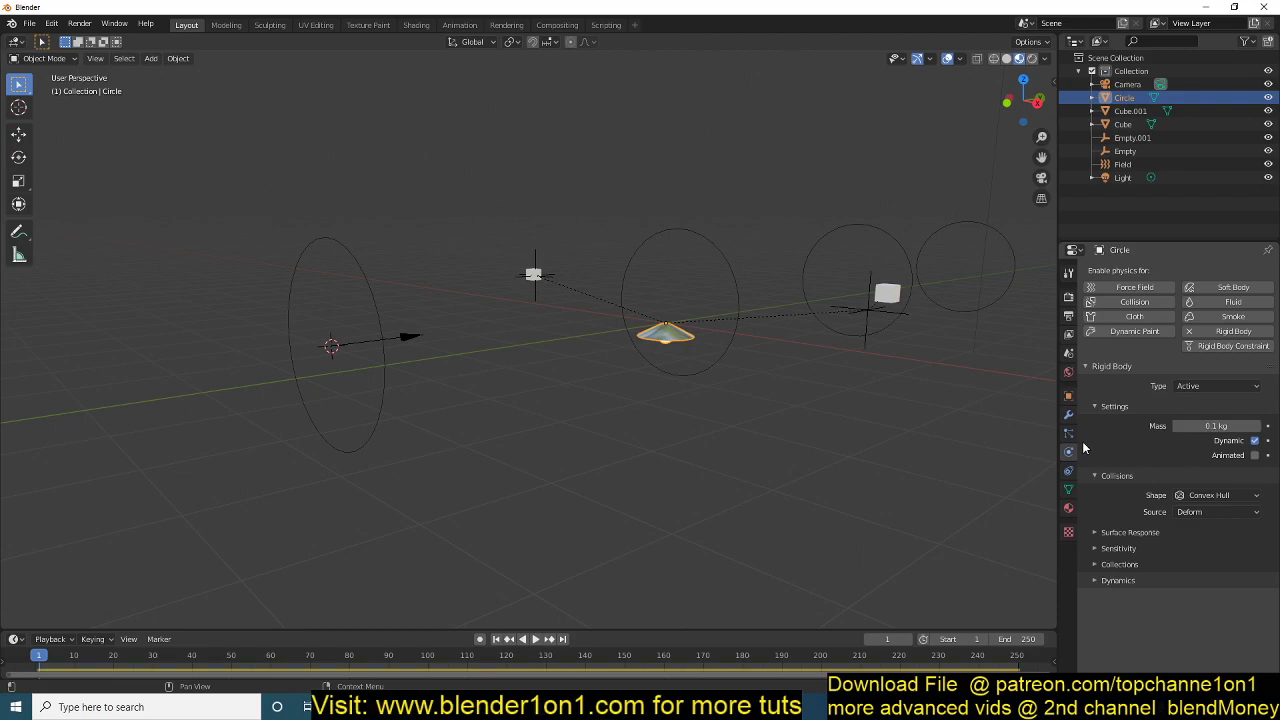
{"action": "key", "text": "space"}
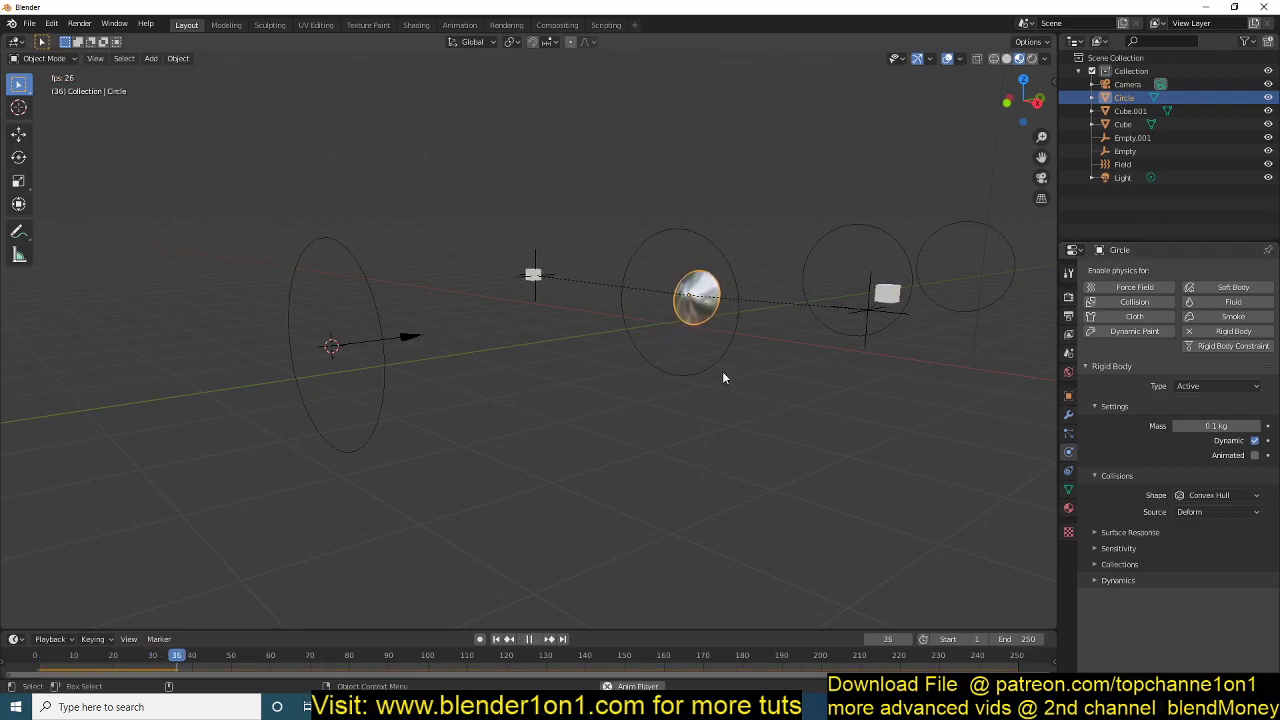
{"action": "middle_click_drag", "start_coordinate": [717, 362], "coordinate": [668, 358]}
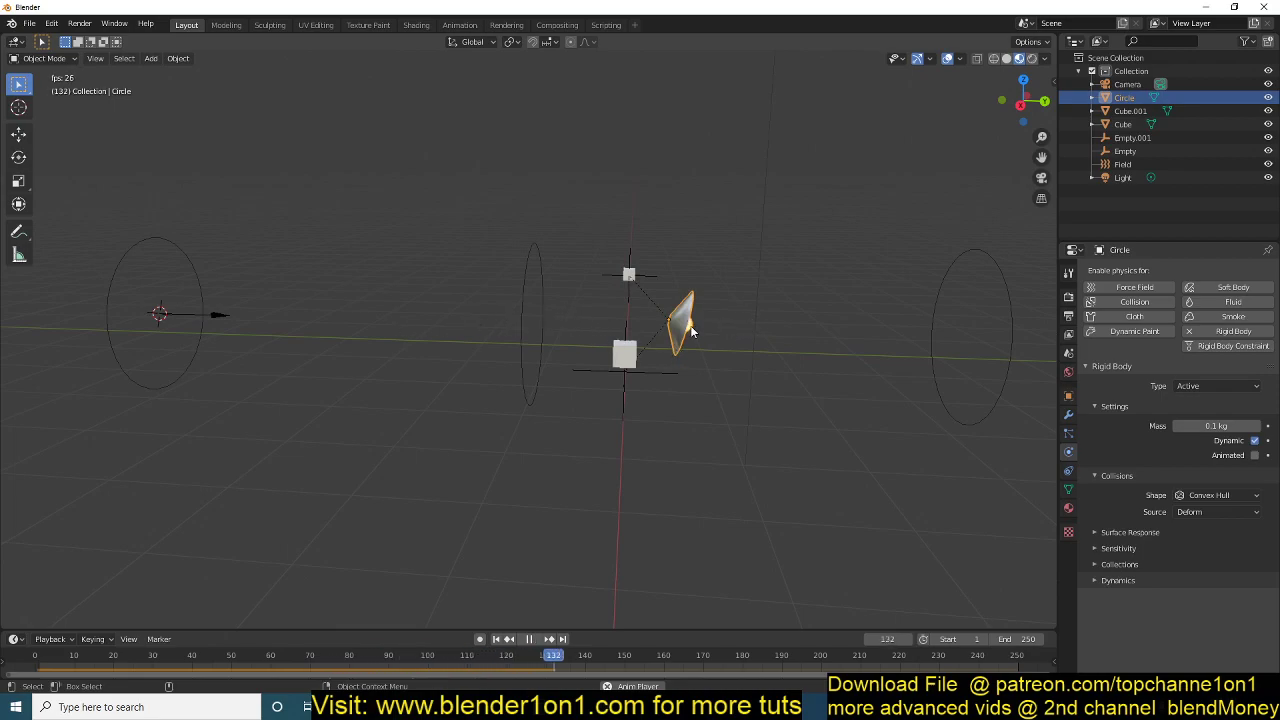
{"action": "key", "text": "Escape"}
Select the wind field, enlarge the timeline area and turn on automatic keyframing.
{"action": "middle_click_drag", "start_coordinate": [673, 314], "coordinate": [757, 397]}
{"action": "left_click", "coordinate": [568, 431]}
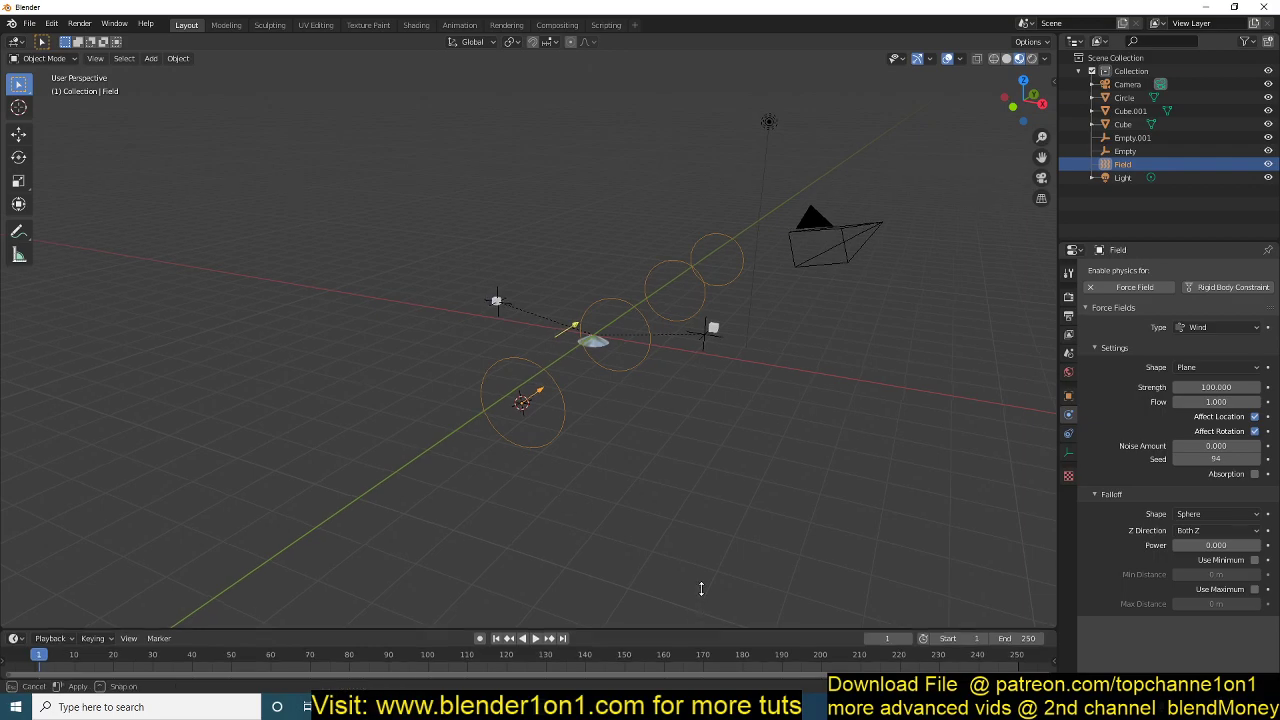
{"action": "left_click_drag", "start_coordinate": [695, 630], "coordinate": [596, 586]}
{"action": "left_click", "coordinate": [481, 594]}
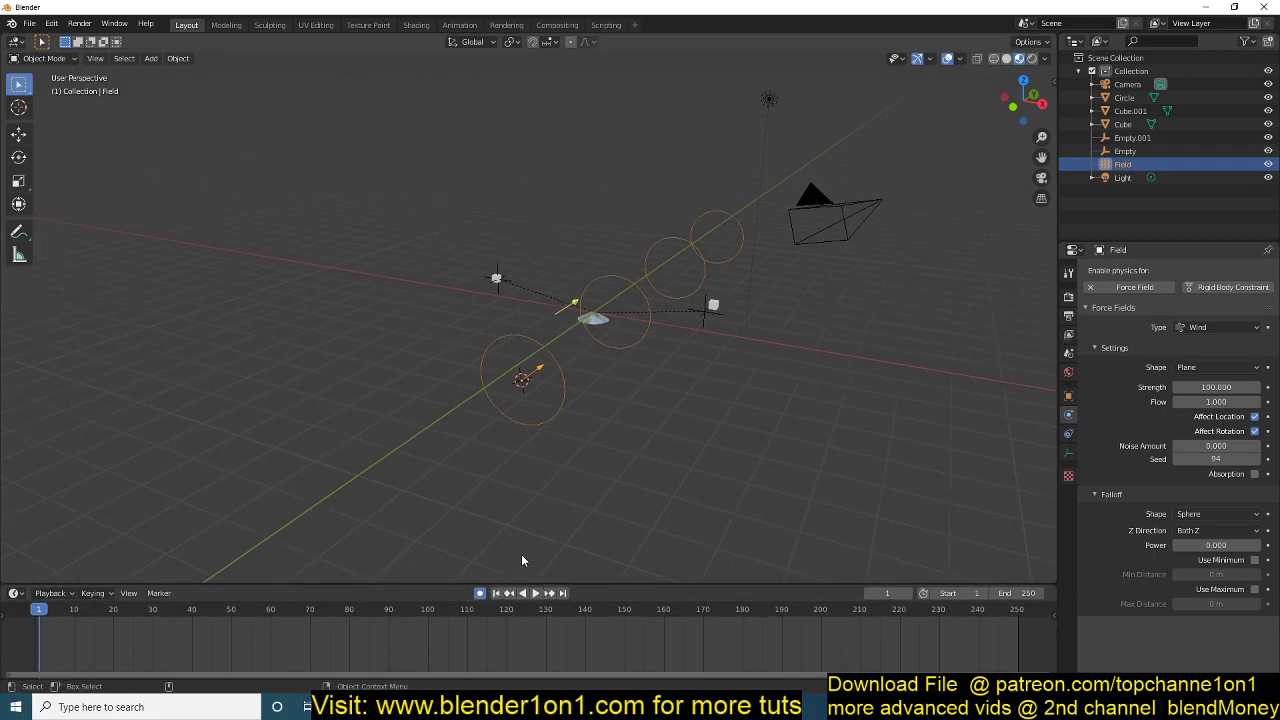
Key two freely rotated wind directions, pointing away from the lamp at frame 1 and back toward it at frame 82.
{"action": "key", "text": "r"}
{"action": "key", "text": "r"}
{"action": "left_click", "coordinate": [551, 556]}
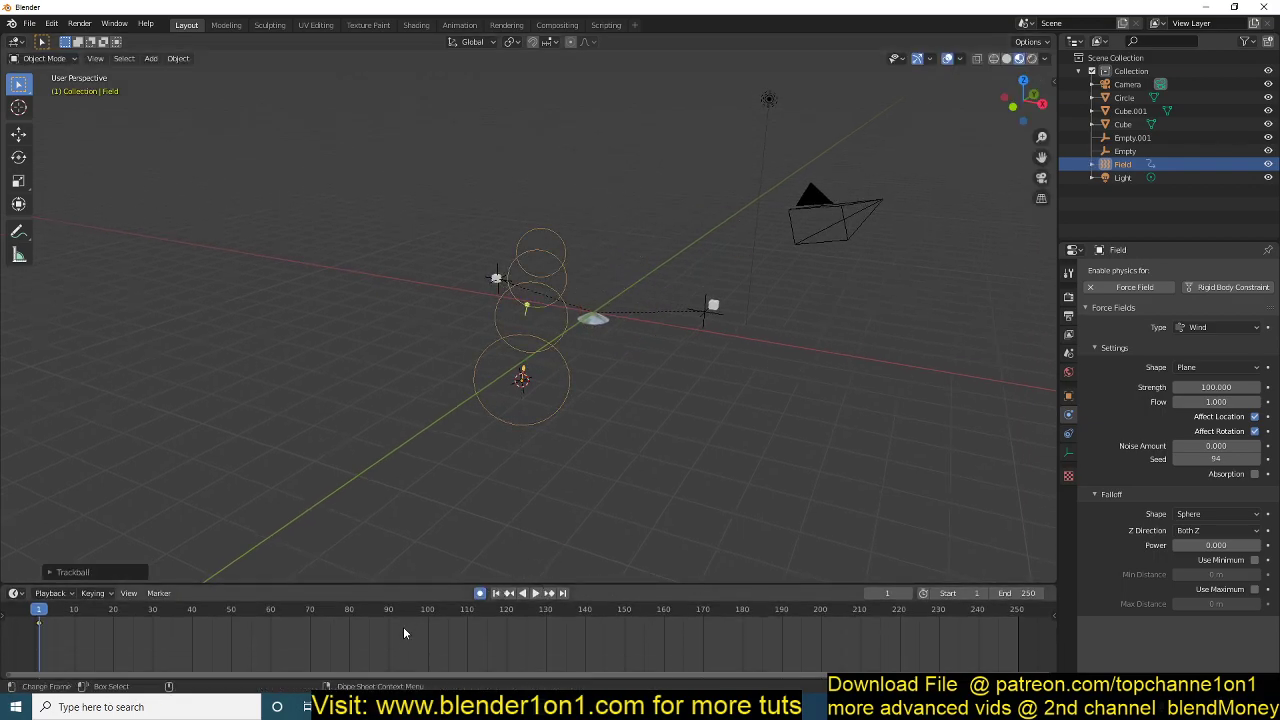
{"action": "left_click", "coordinate": [357, 610]}
{"action": "key", "text": "r"}
{"action": "key", "text": "r"}
{"action": "left_click", "coordinate": [424, 556]}
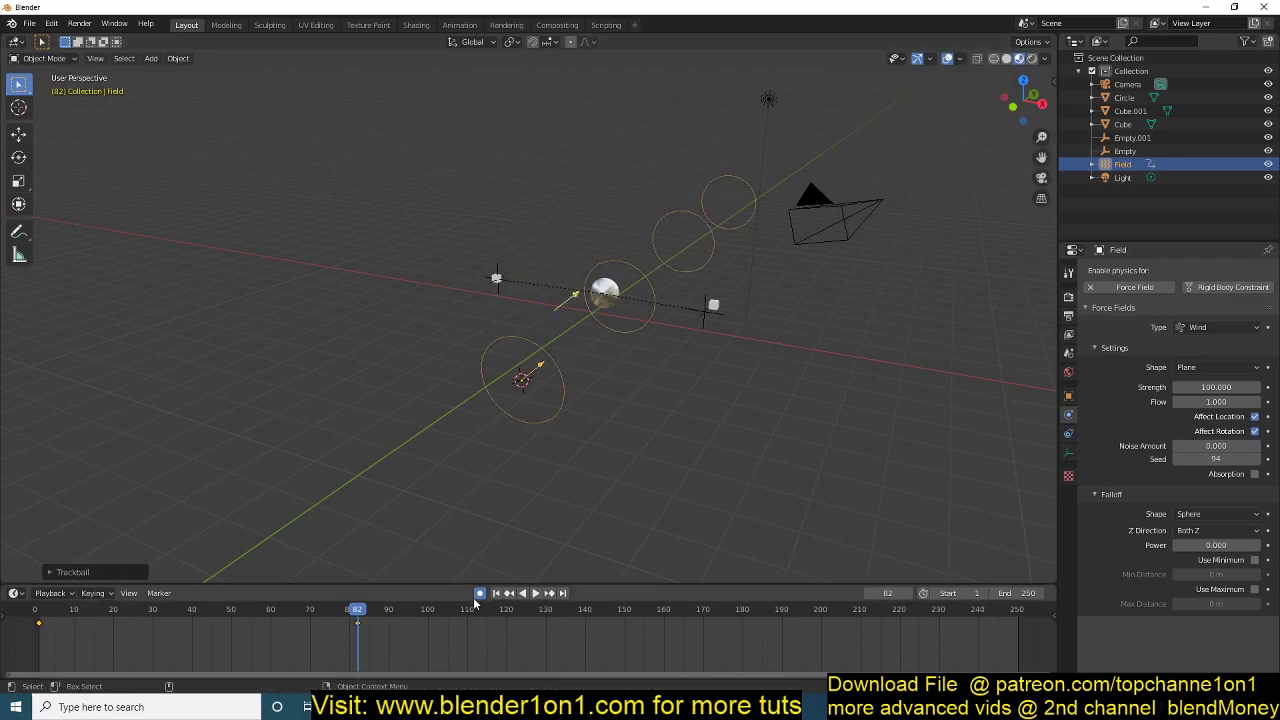
Go to frame 158 and auto-key a new trackball rotation of the wind field.
{"action": "left_click", "coordinate": [656, 610]}
{"action": "key", "text": "r"}
{"action": "key", "text": "r"}
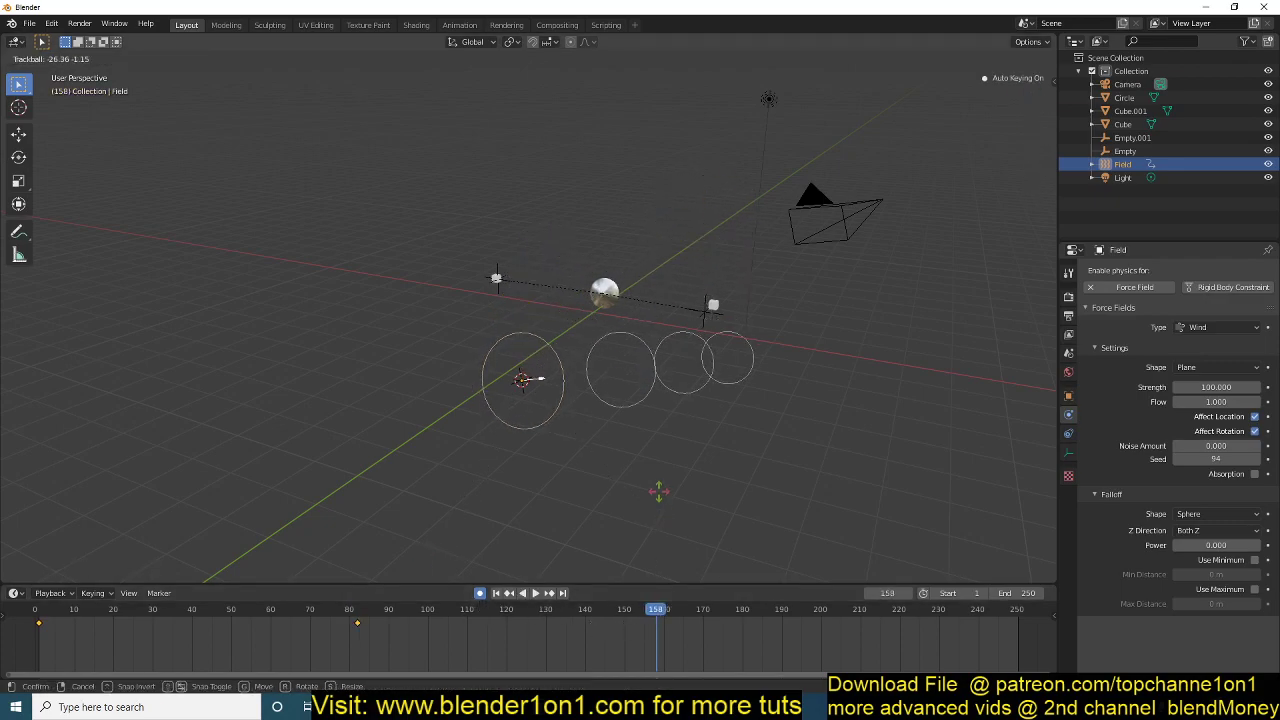
{"action": "left_click", "coordinate": [659, 532]}
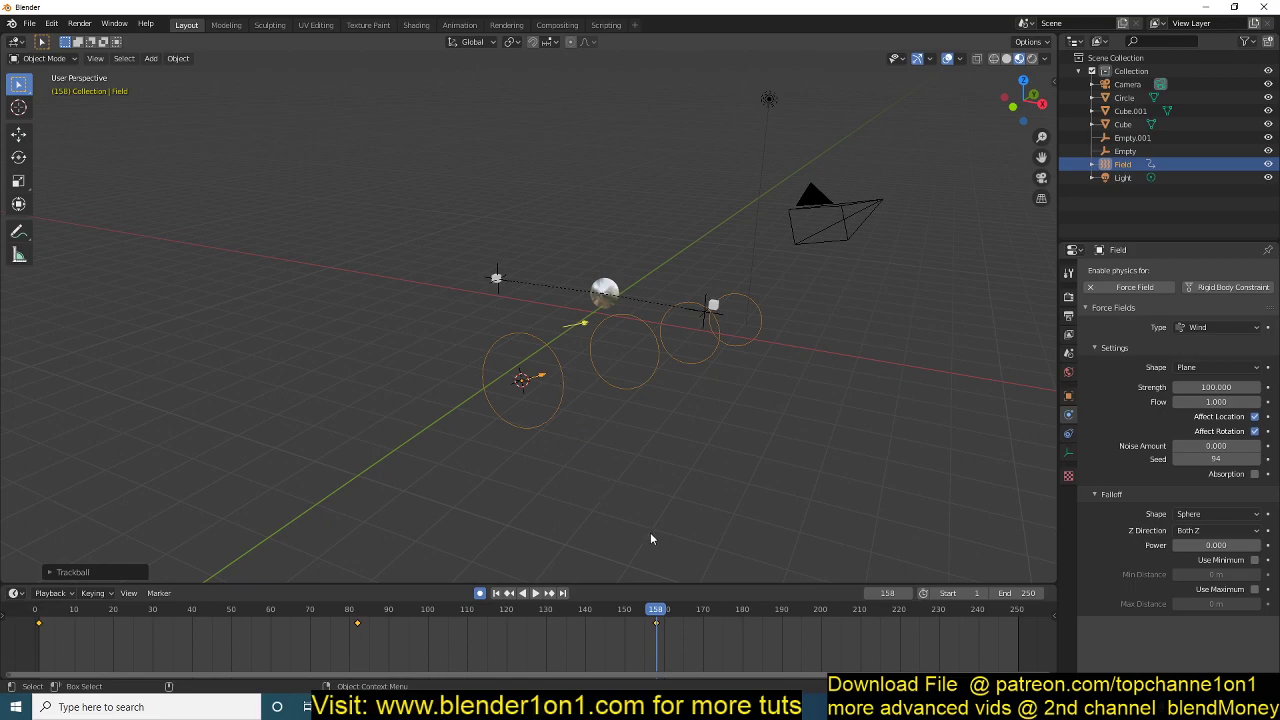
Go to frame 212 and auto-key a trackball rotation that points the wind field upward.
{"action": "left_click", "coordinate": [867, 610]}
{"action": "key", "text": "r"}
{"action": "key", "text": "r"}
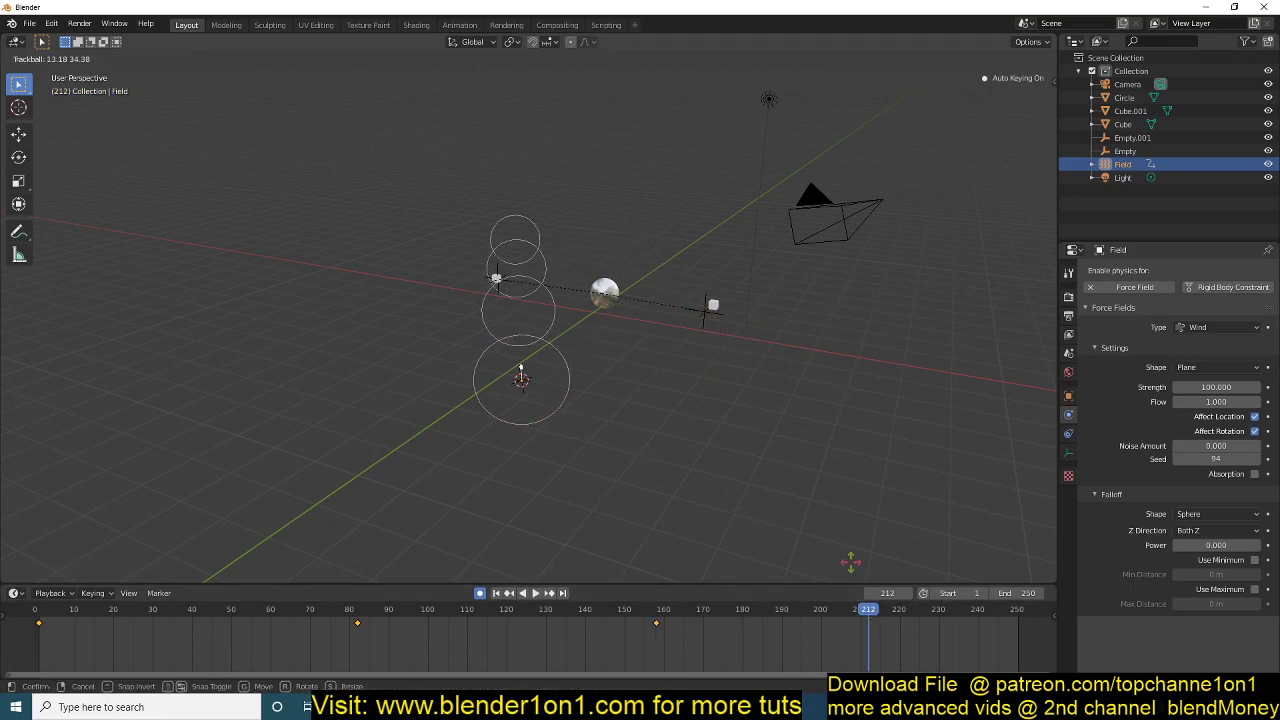
{"action": "left_click", "coordinate": [850, 562]}
Play the animation from the start and set the wind field's noise amount to 10 during playback.
{"action": "key", "text": "shift+Left"}
{"action": "key", "text": "space"}
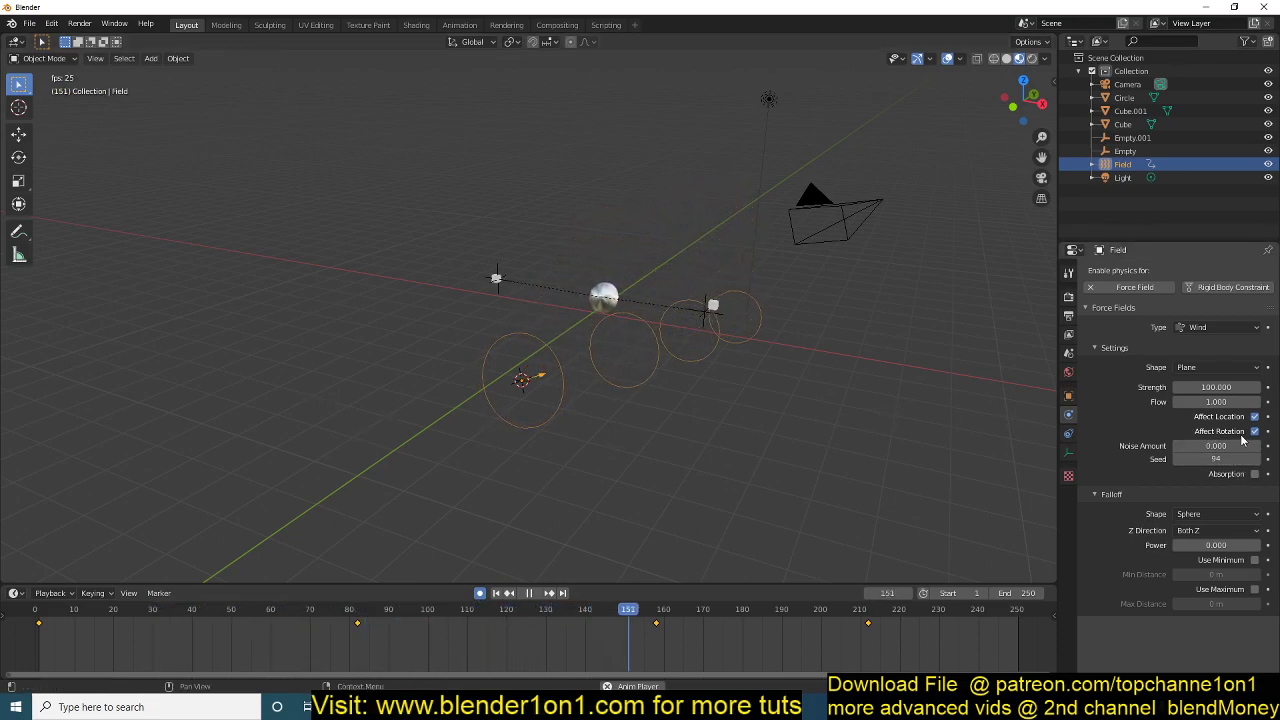
{"action": "left_click", "coordinate": [1200, 445]}
{"action": "type", "text": "10"}
{"action": "key", "text": "Return"}
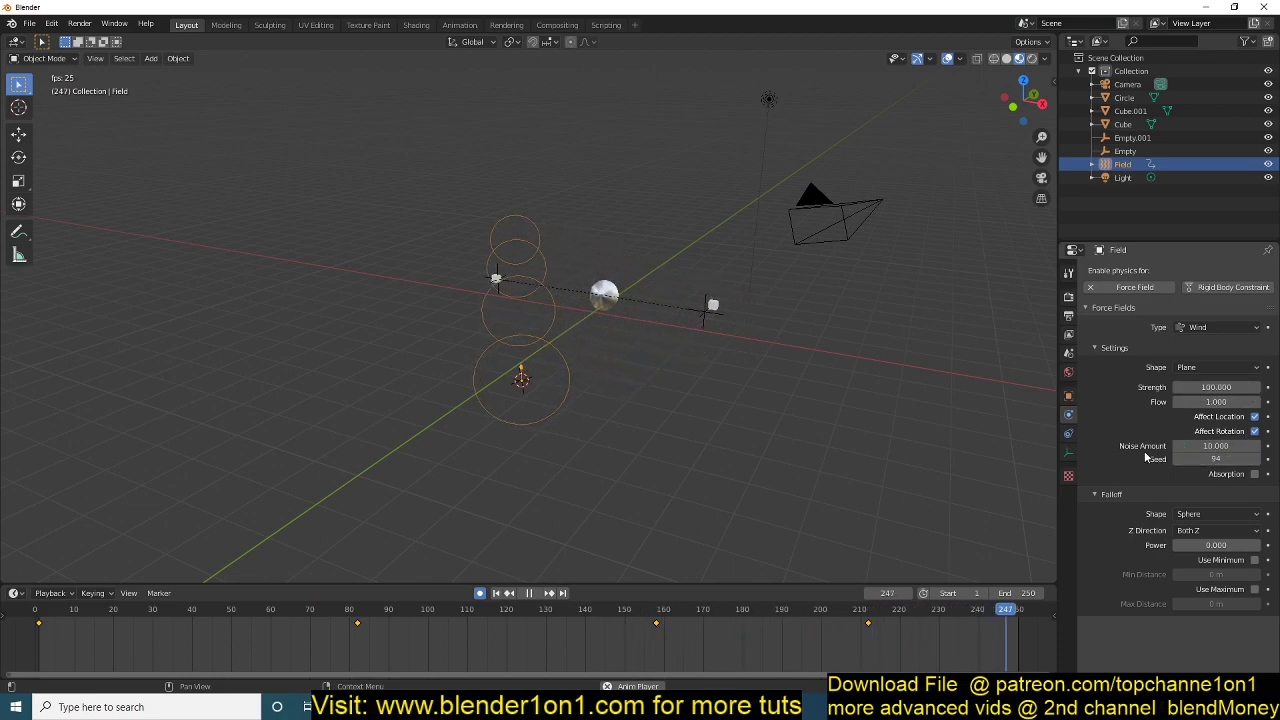
{"action": "key", "text": "space"}
Add a Turbulence force field at the 3D cursor and set its strength to 50.
{"action": "middle_click_drag", "start_coordinate": [597, 359], "coordinate": [640, 408]}
{"action": "key", "text": "shift+a"}
{"action": "mouse_move", "coordinate": [639, 405]}
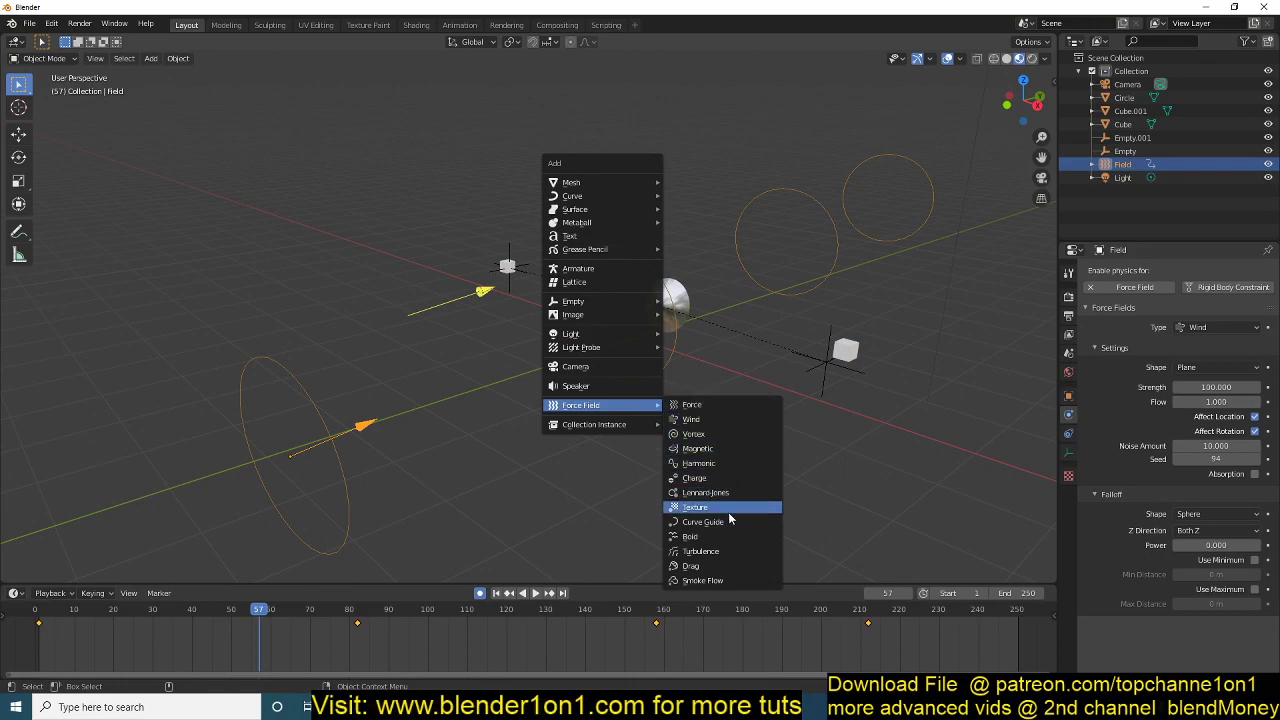
{"action": "left_click", "coordinate": [731, 551]}
{"action": "double_click", "coordinate": [1216, 387]}
{"action": "type", "text": "50"}
{"action": "key", "text": "Return"}
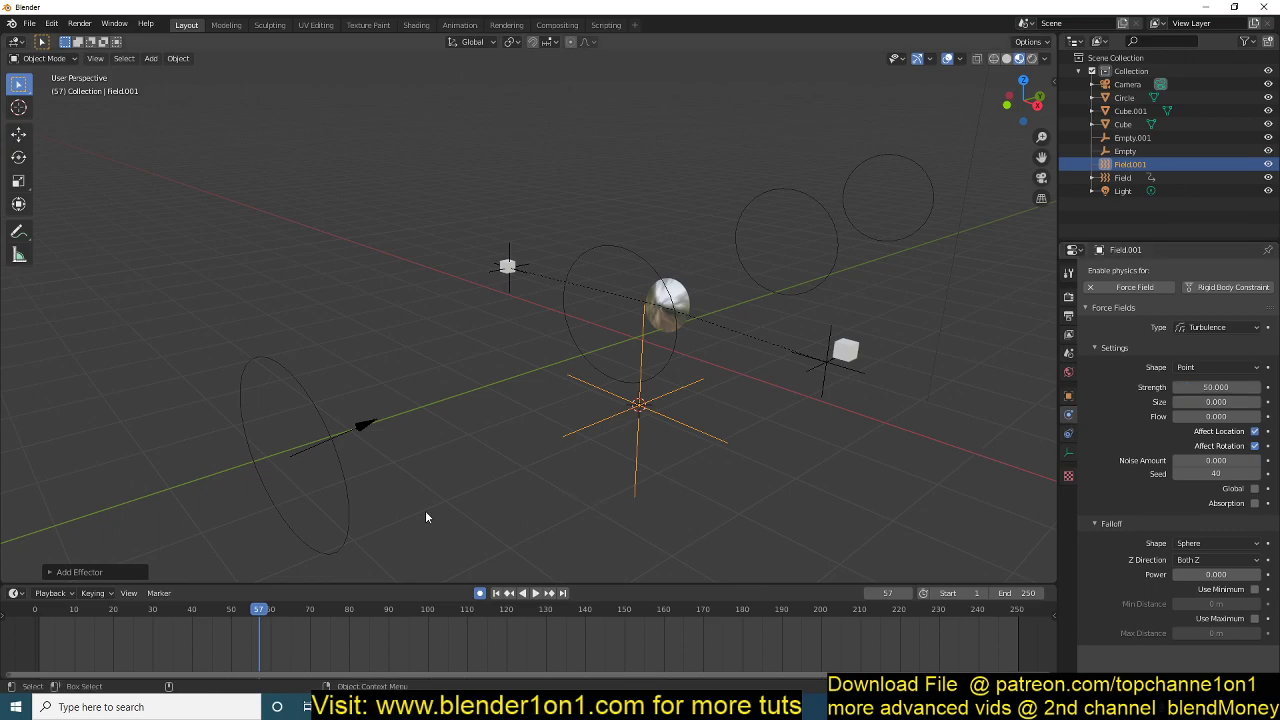
Preview the animation from the start and keyframe the wind field's Strength of 100 at frame 0.
{"action": "key", "text": "shift+Left"}
{"action": "key", "text": "space"}
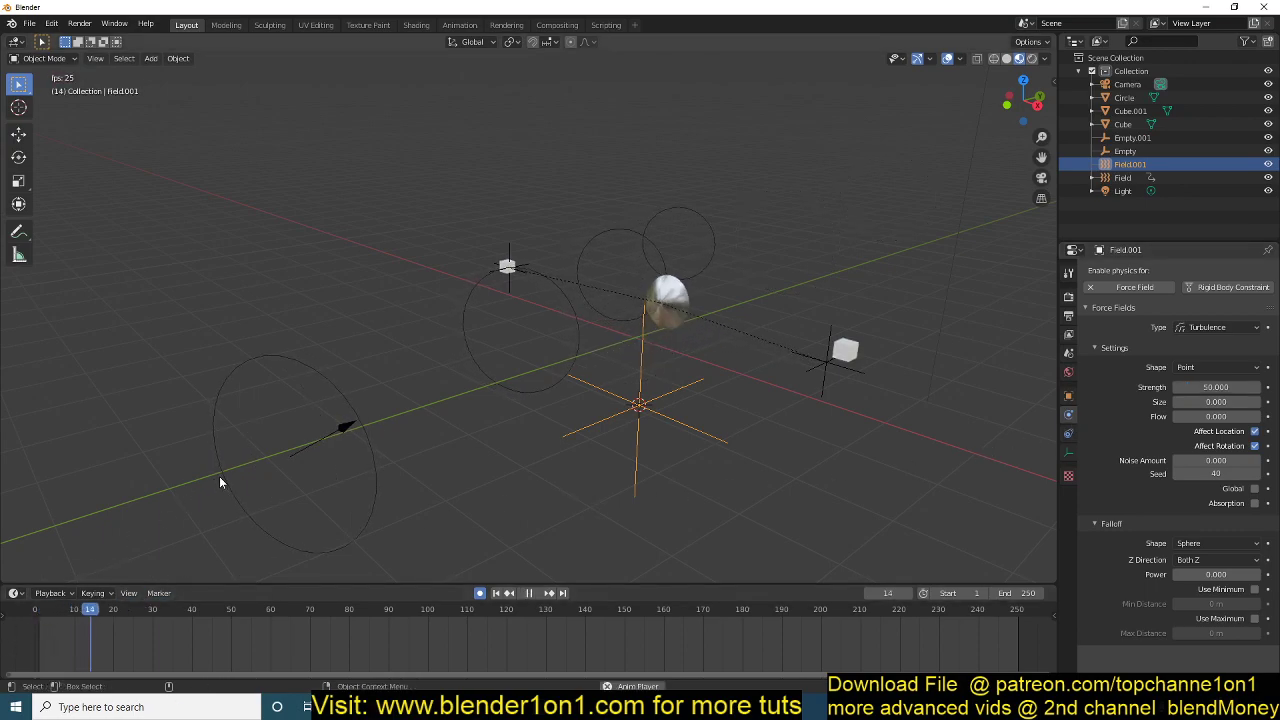
{"action": "left_click", "coordinate": [328, 454]}
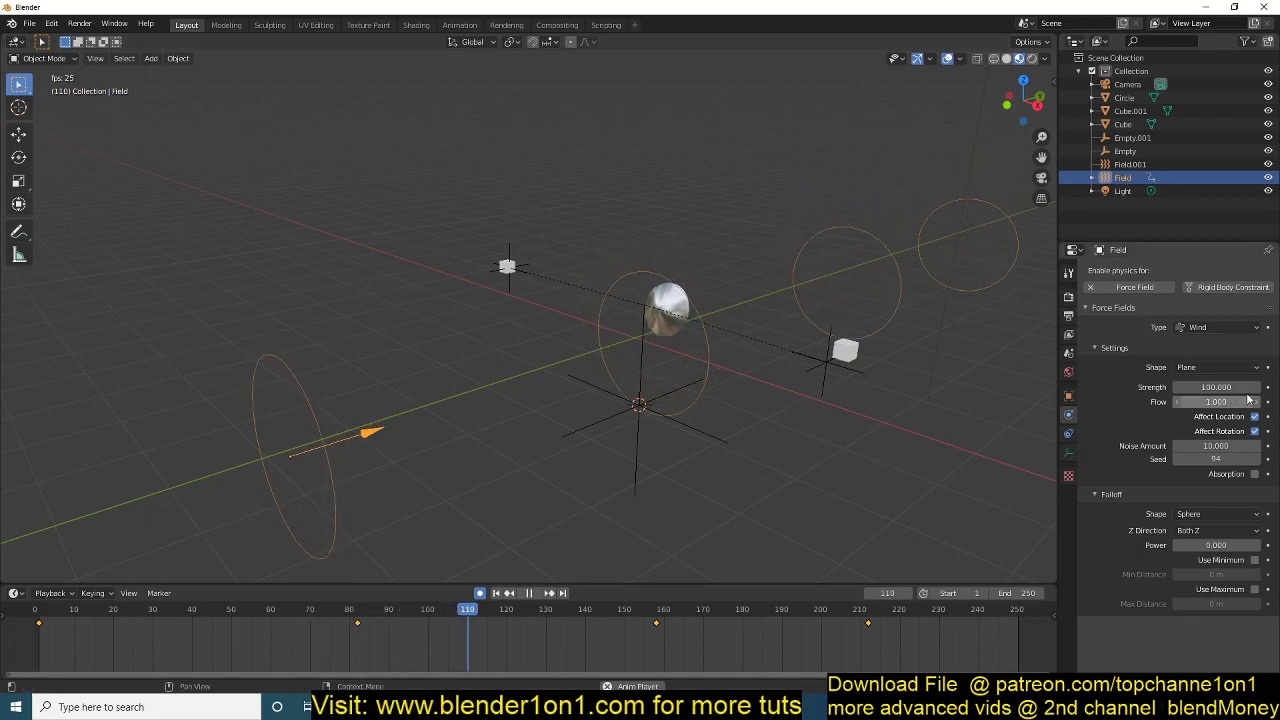
{"action": "key", "text": "Escape"}
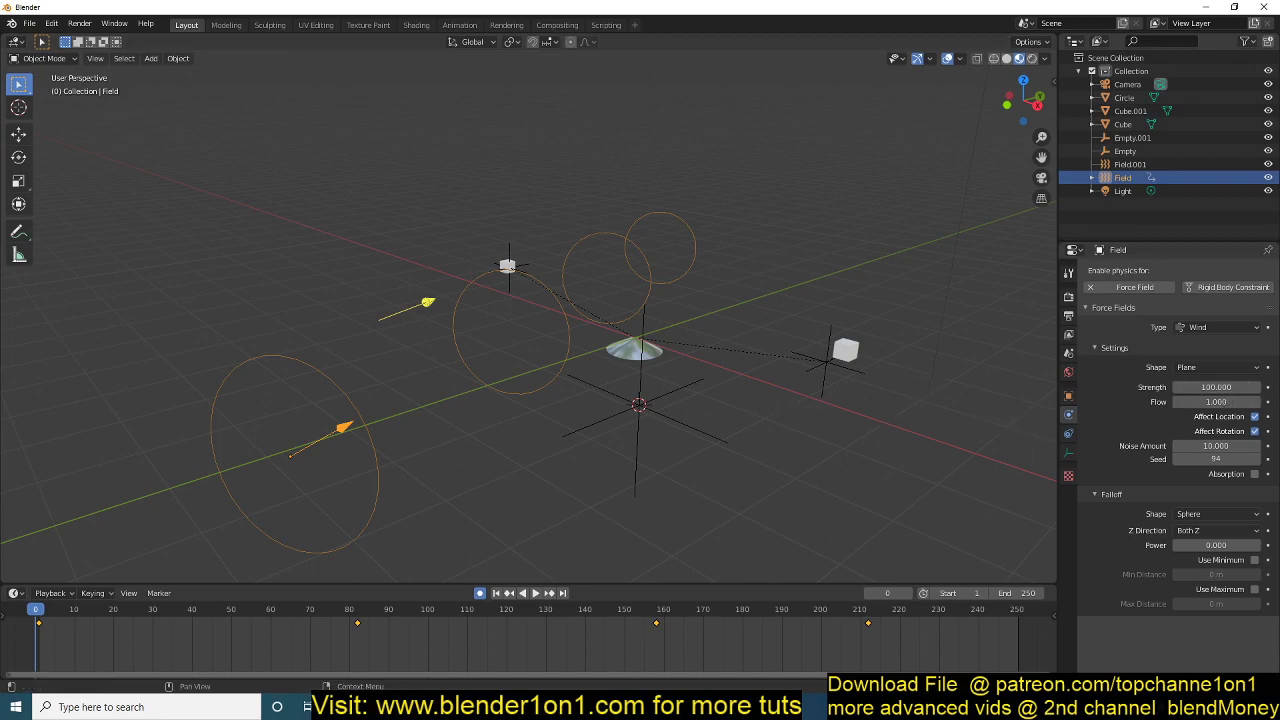
{"action": "left_click", "coordinate": [1268, 387]}
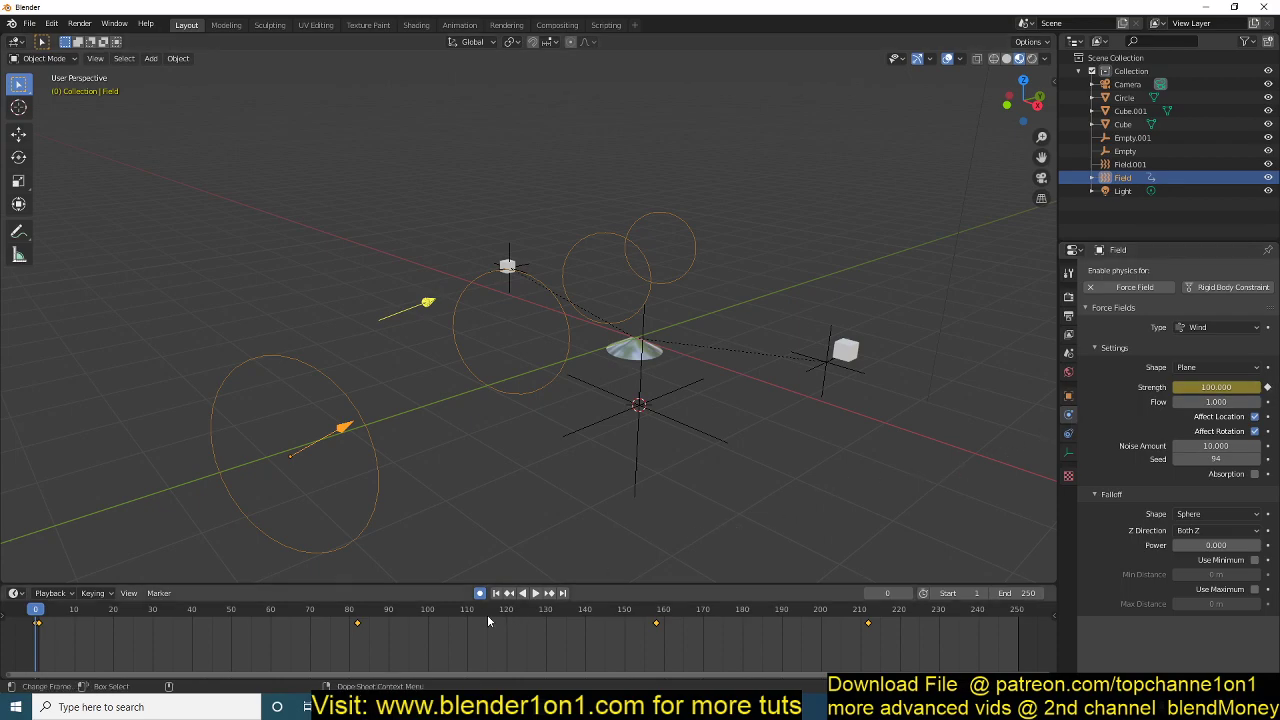
Enlarge the timeline area, switch it to the Graph Editor, and isolate and frame the wind field's Strength curve.
{"action": "left_click_drag", "start_coordinate": [563, 586], "coordinate": [560, 508]}
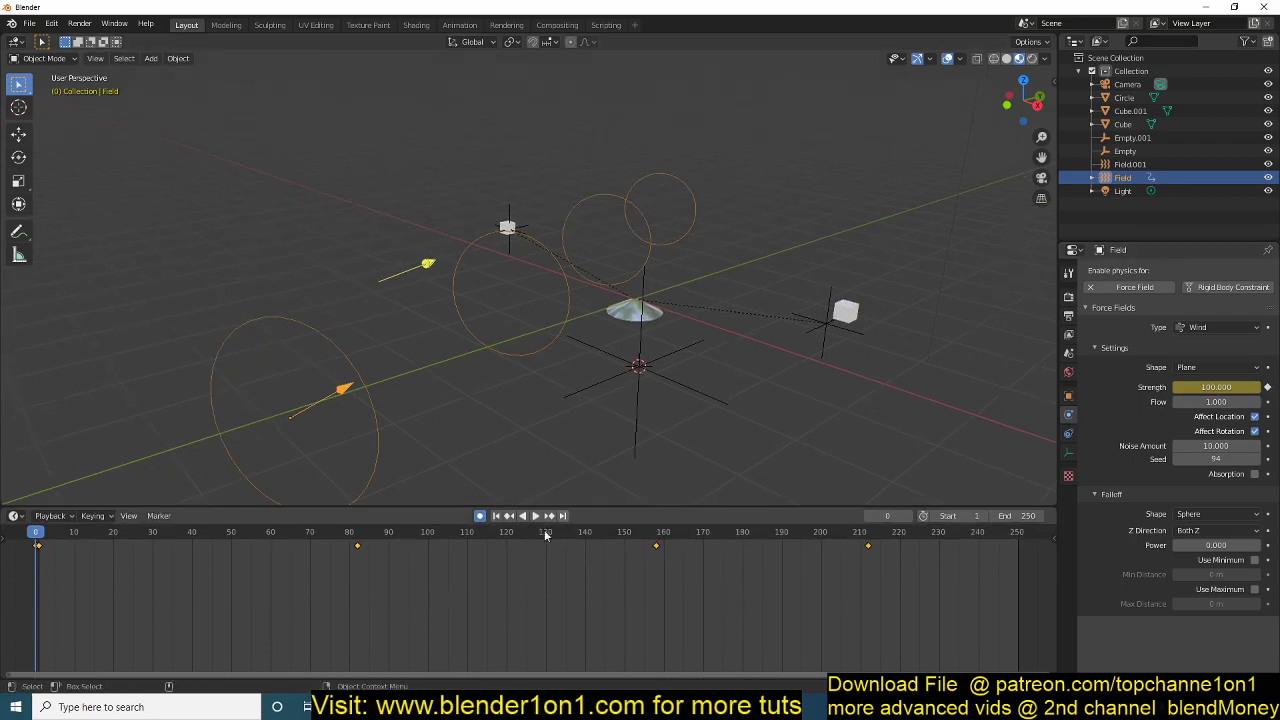
{"action": "key", "text": "ctrl+Tab"}
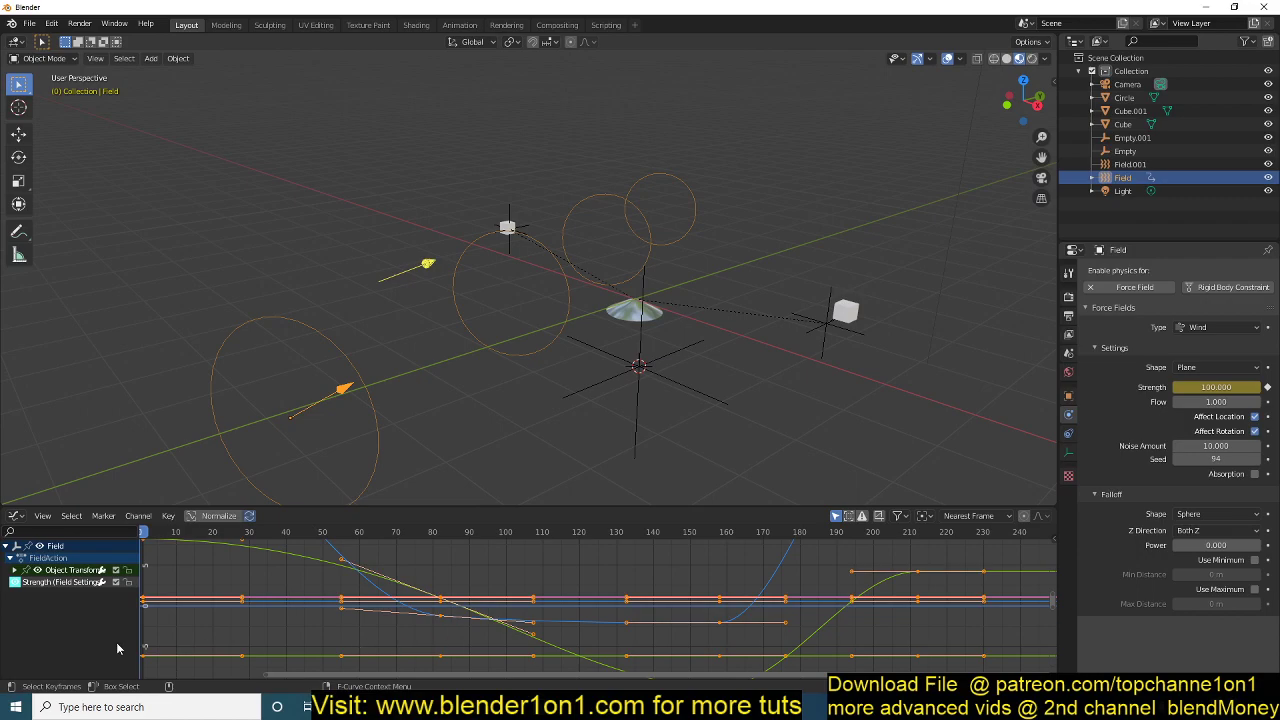
{"action": "left_click", "coordinate": [44, 583]}
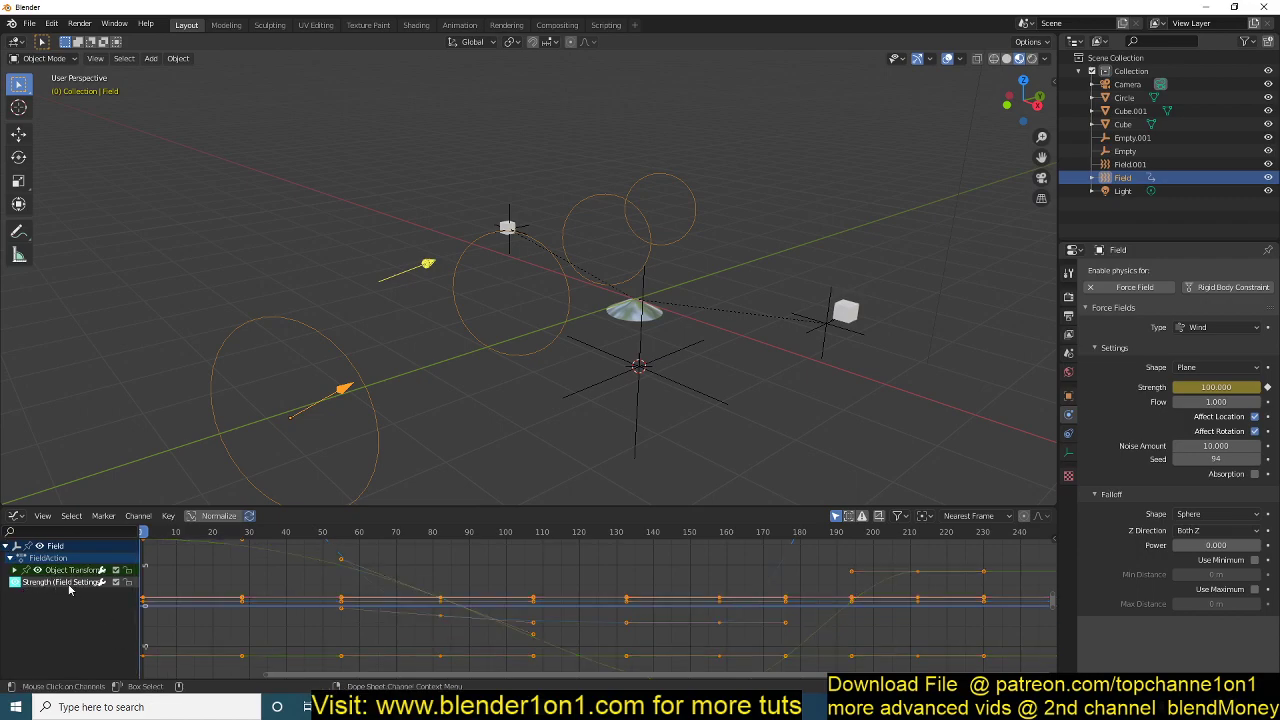
{"action": "key", "text": "shift+h"}
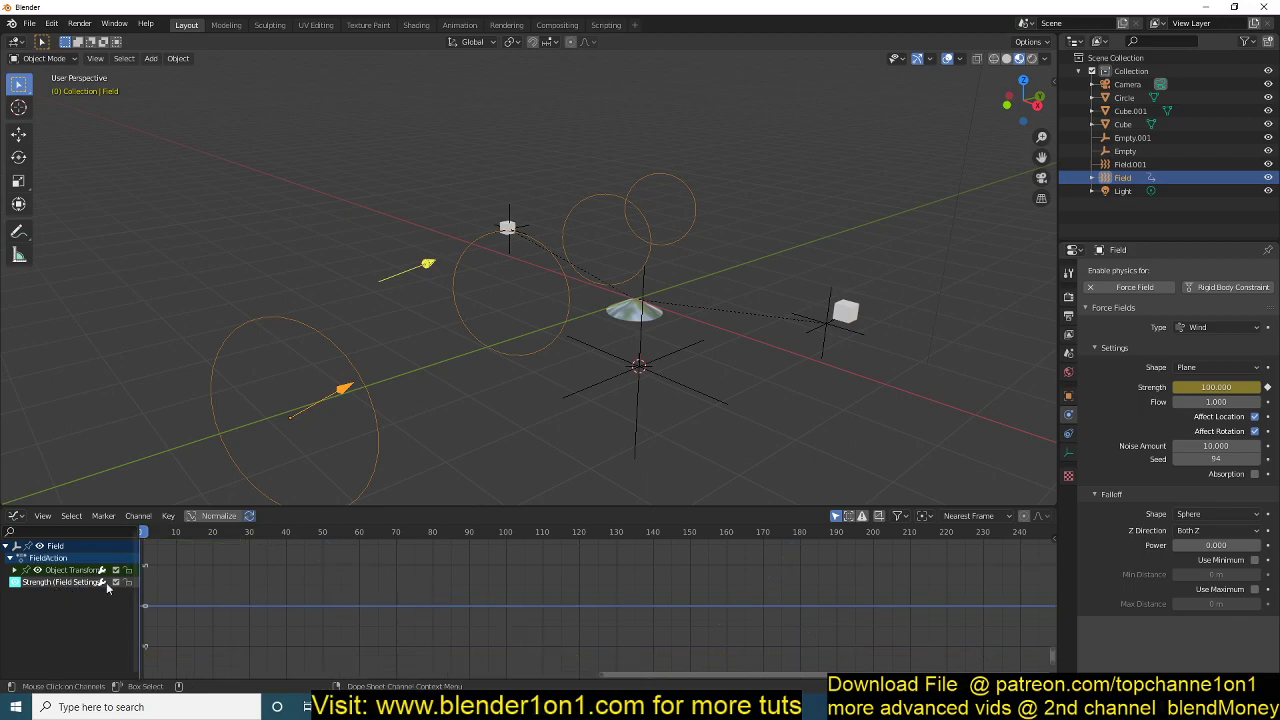
{"action": "key", "text": "Home"}
{"action": "scroll", "coordinate": [406, 605], "scroll_direction": "down", "scroll_amount": 6}
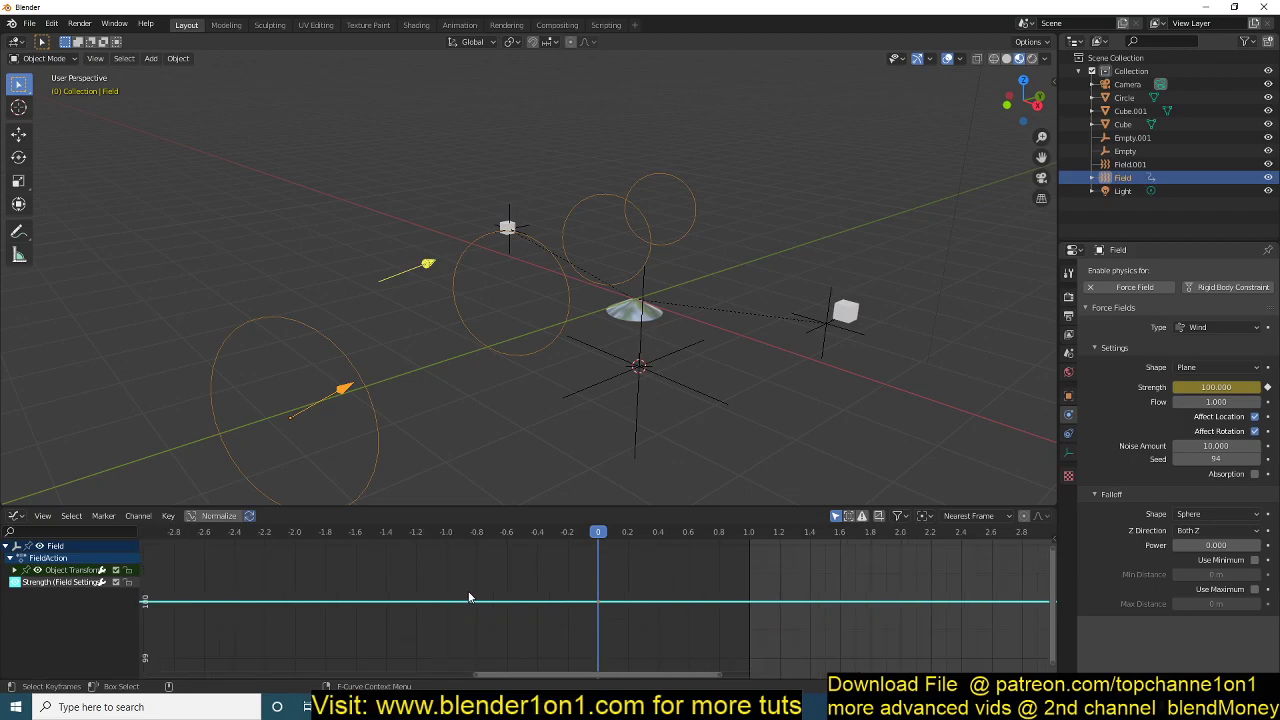
Add a Noise F-curve modifier to the Strength curve and briefly play the animation.
{"action": "left_click", "coordinate": [170, 516]}
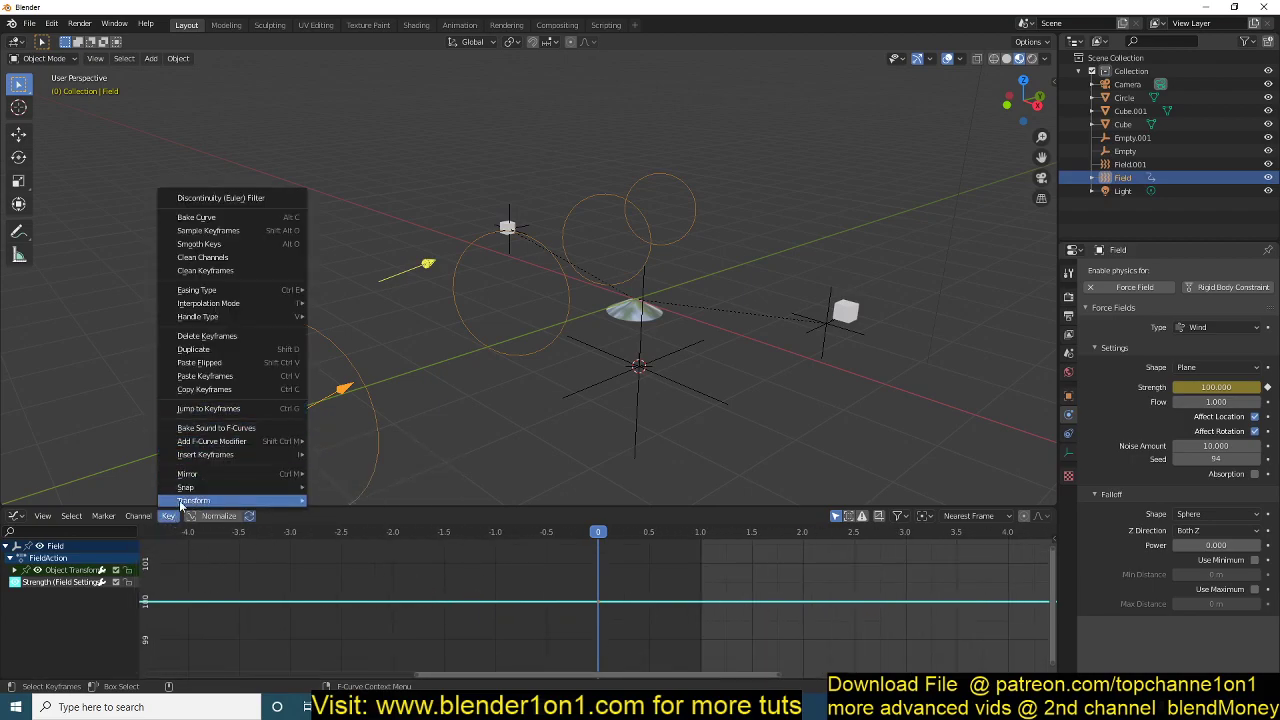
{"action": "mouse_move", "coordinate": [255, 445]}
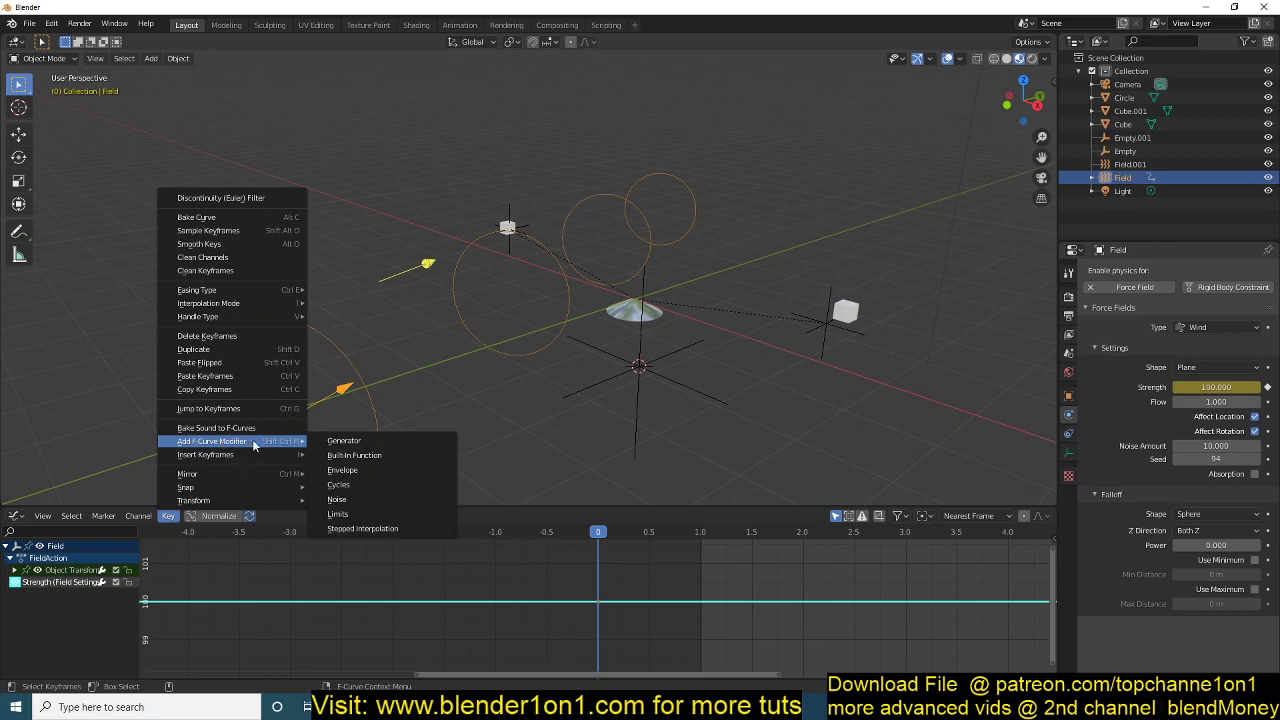
{"action": "left_click", "coordinate": [380, 485]}
{"action": "key", "text": "space"}
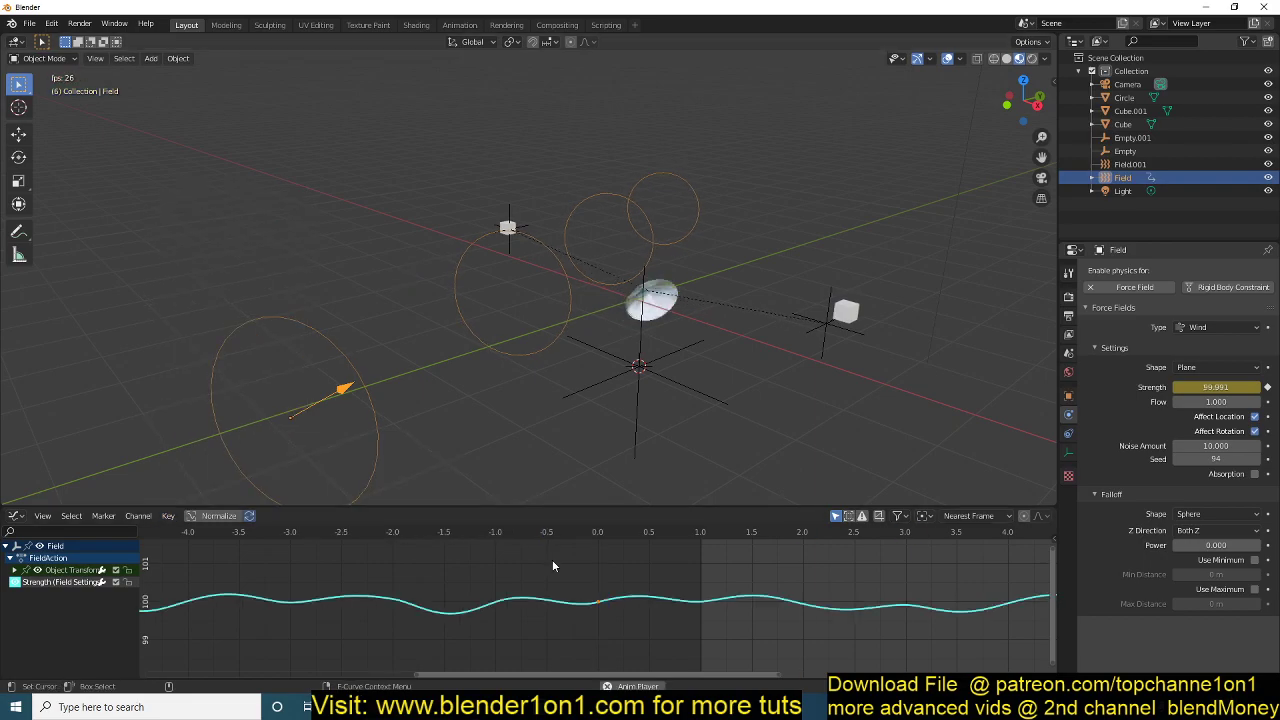
{"action": "key", "text": "space"}
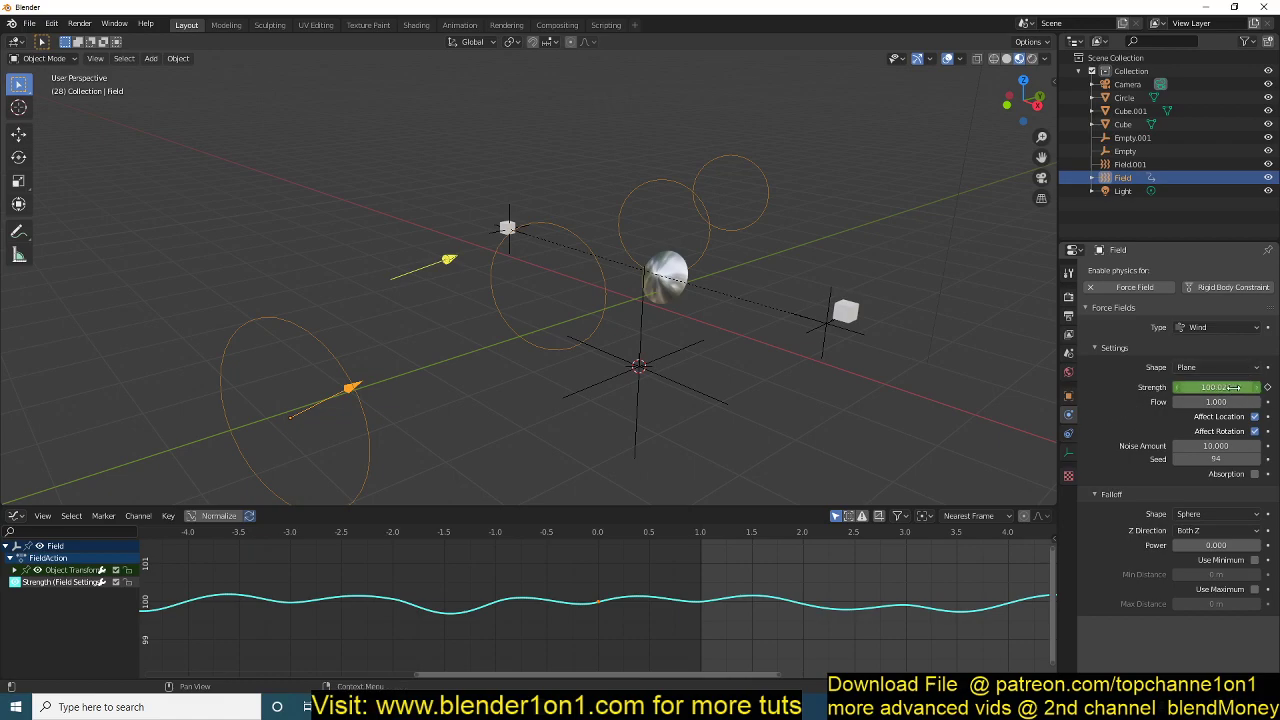
Set the Noise modifier's scale to 0.2 and strength to 3.3, and preview the animation.
{"action": "scroll", "coordinate": [532, 384], "scroll_direction": "down", "scroll_amount": 4}
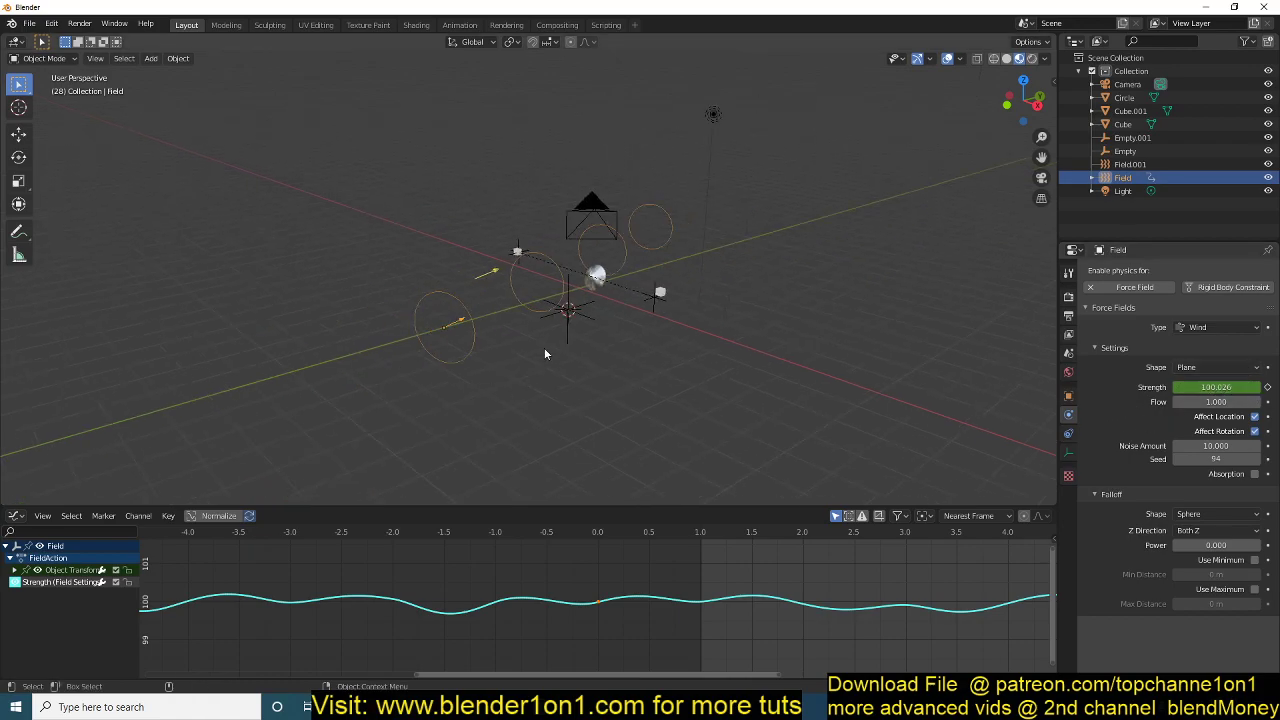
{"action": "scroll", "coordinate": [718, 535], "scroll_direction": "down", "scroll_amount": 6}
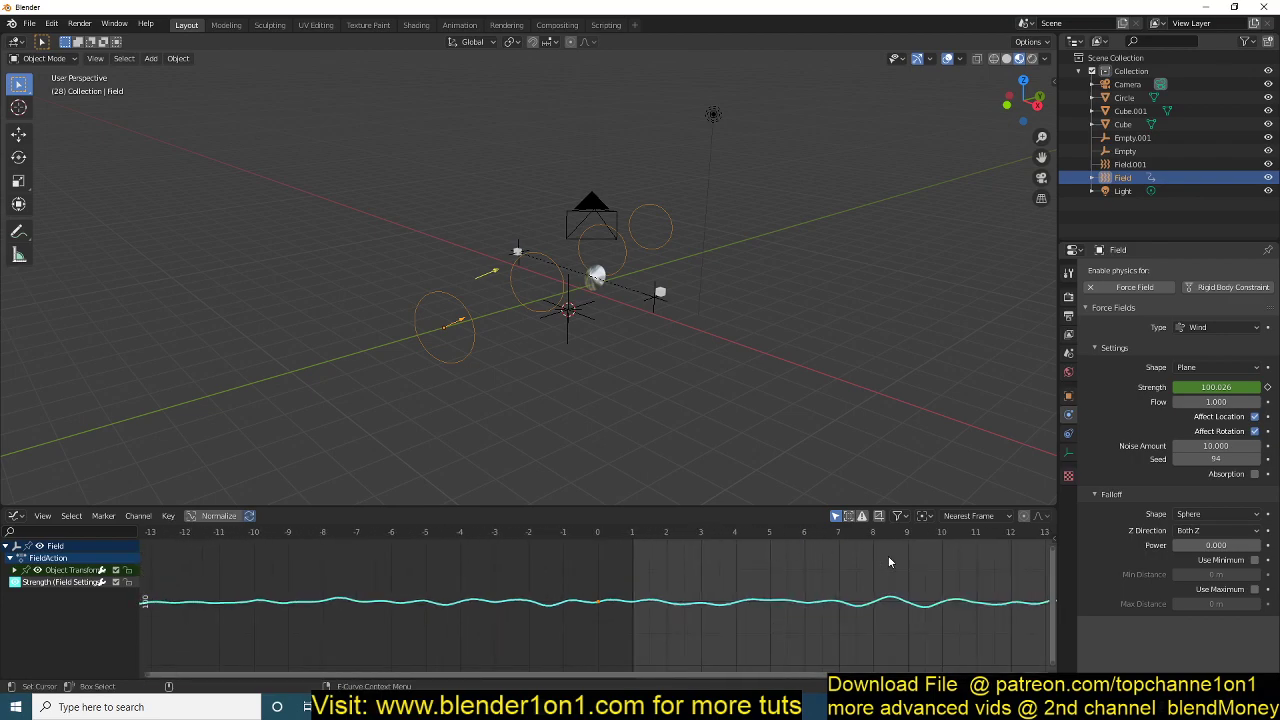
{"action": "key", "text": "n"}
{"action": "left_click", "coordinate": [1050, 582]}
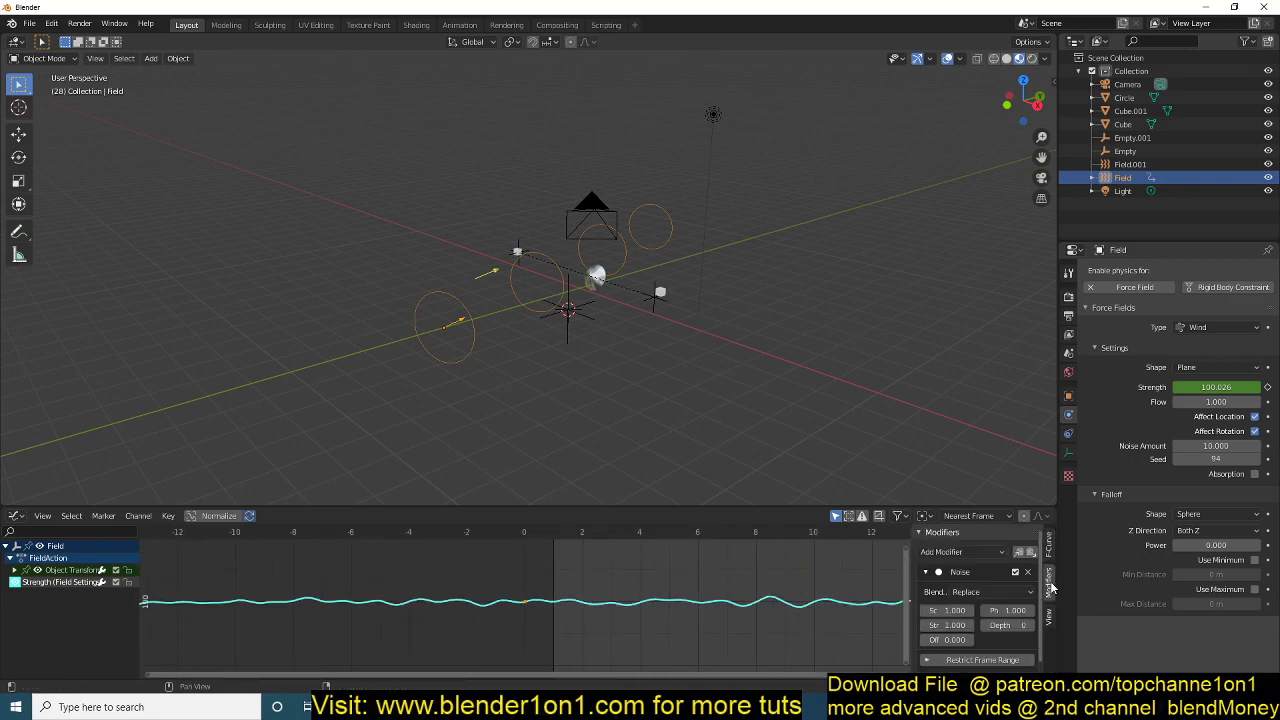
{"action": "scroll", "coordinate": [1007, 610], "scroll_direction": "down", "scroll_amount": 1}
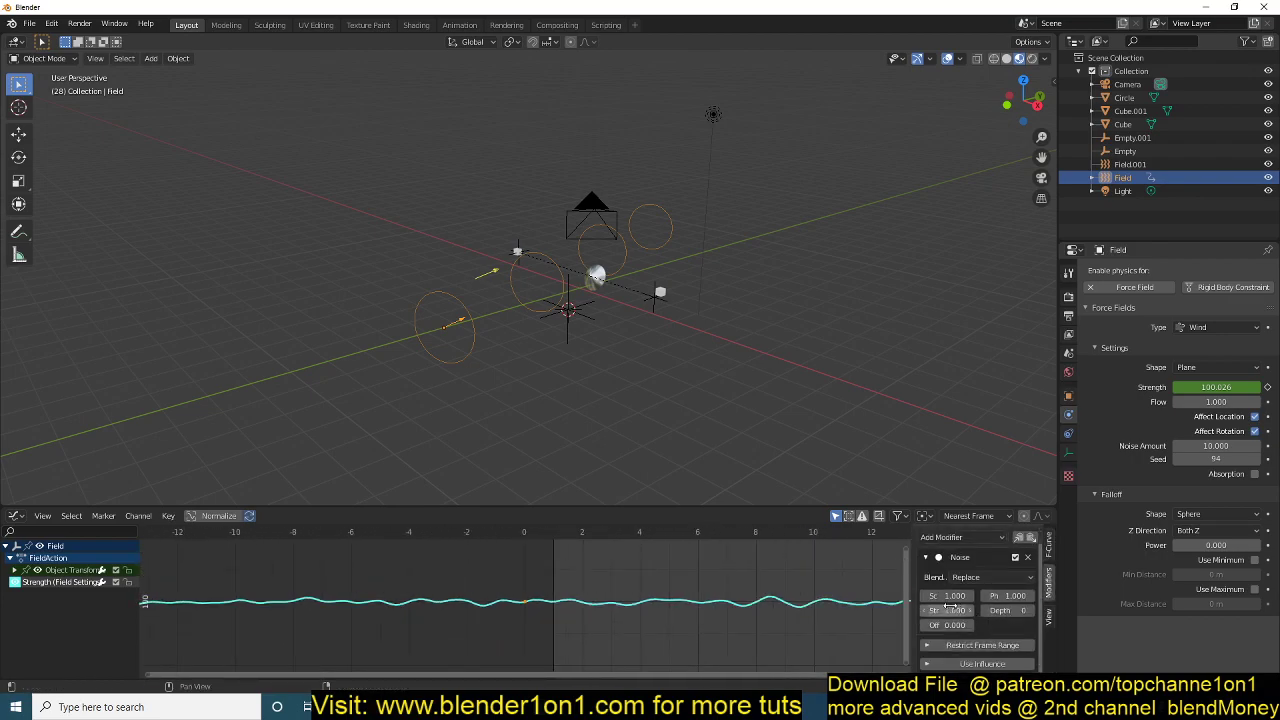
{"action": "mouse_move", "coordinate": [947, 596]}
{"action": "left_mouse_down"}
{"action": "mouse_move", "coordinate": [905, 596]}
{"action": "mouse_move", "coordinate": [995, 610]}
{"action": "mouse_move", "coordinate": [930, 596]}
{"action": "left_mouse_up"}
{"action": "key", "text": "space"}
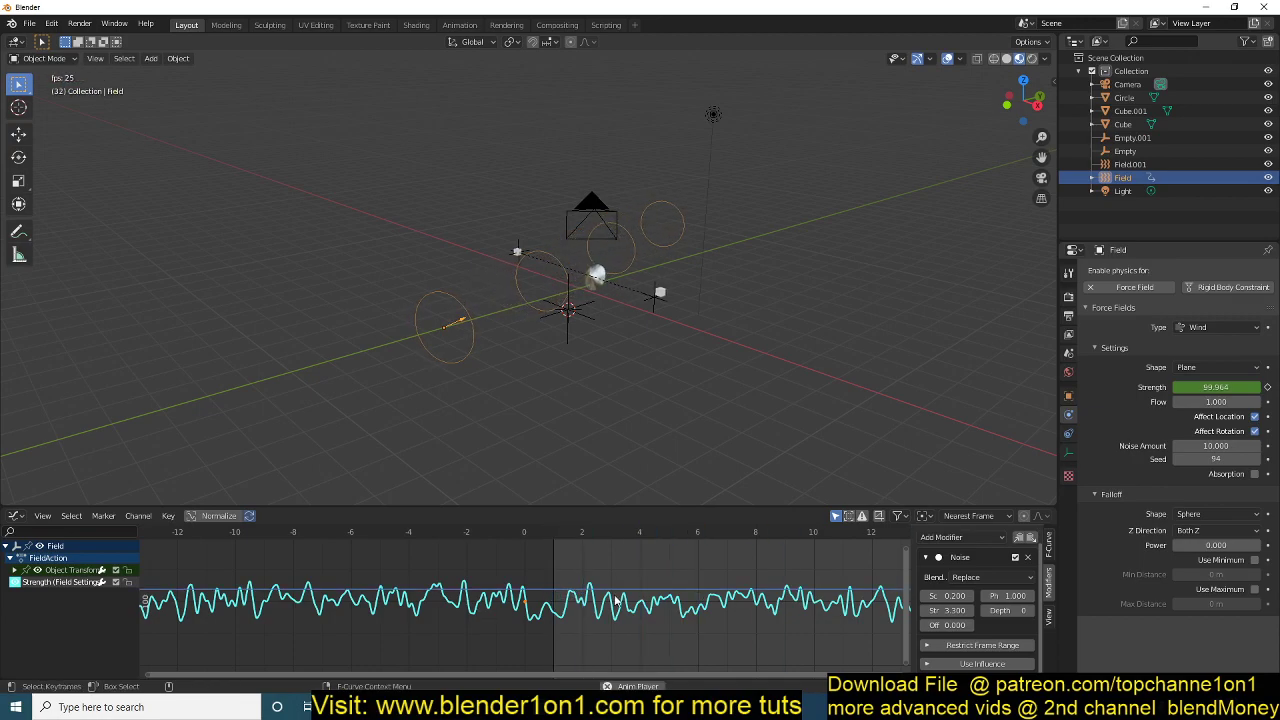
{"action": "key", "text": "space"}
Return to the first frame and scrub to frame 3 to examine how the noise varies the wind strength.
{"action": "key", "text": "shift+Left"}
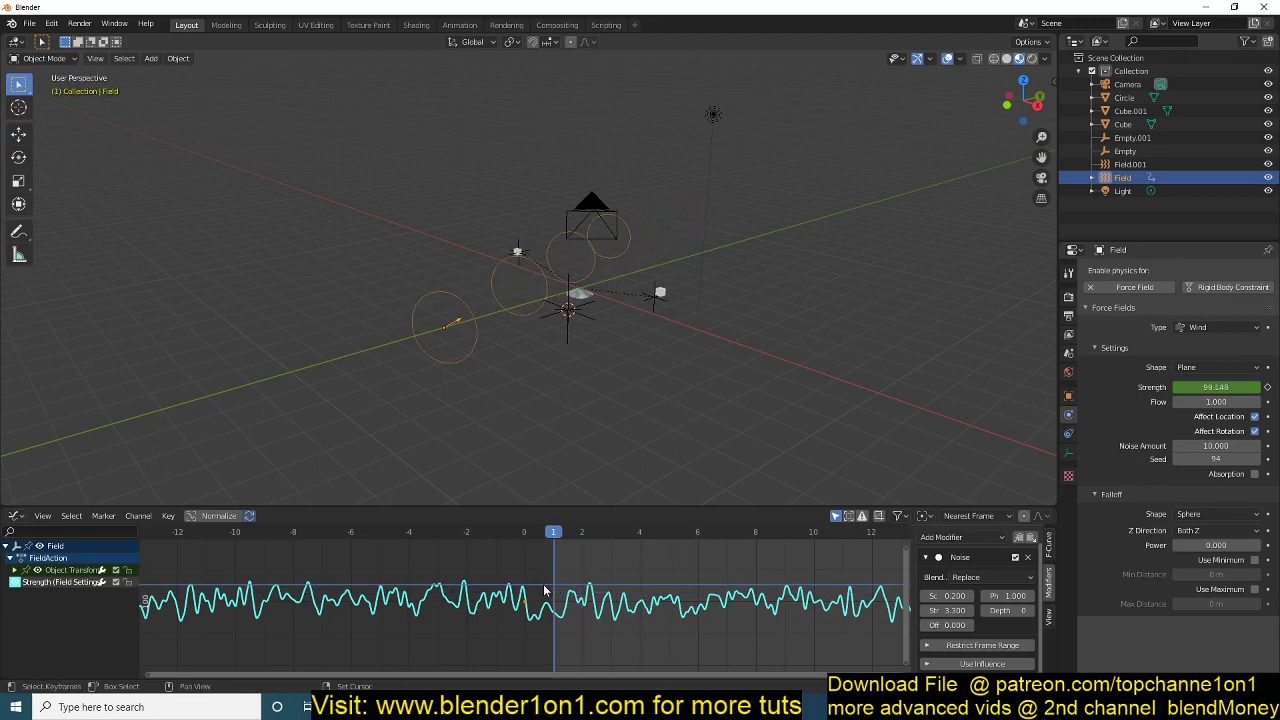
{"action": "right_click", "coordinate": [588, 590]}
{"action": "mouse_move", "coordinate": [588, 590]}
{"action": "right_mouse_down"}
{"action": "mouse_move", "coordinate": [556, 590]}
{"action": "mouse_move", "coordinate": [586, 592]}
{"action": "right_mouse_up"}
{"action": "scroll", "coordinate": [686, 600], "scroll_direction": "up", "scroll_amount": 5}
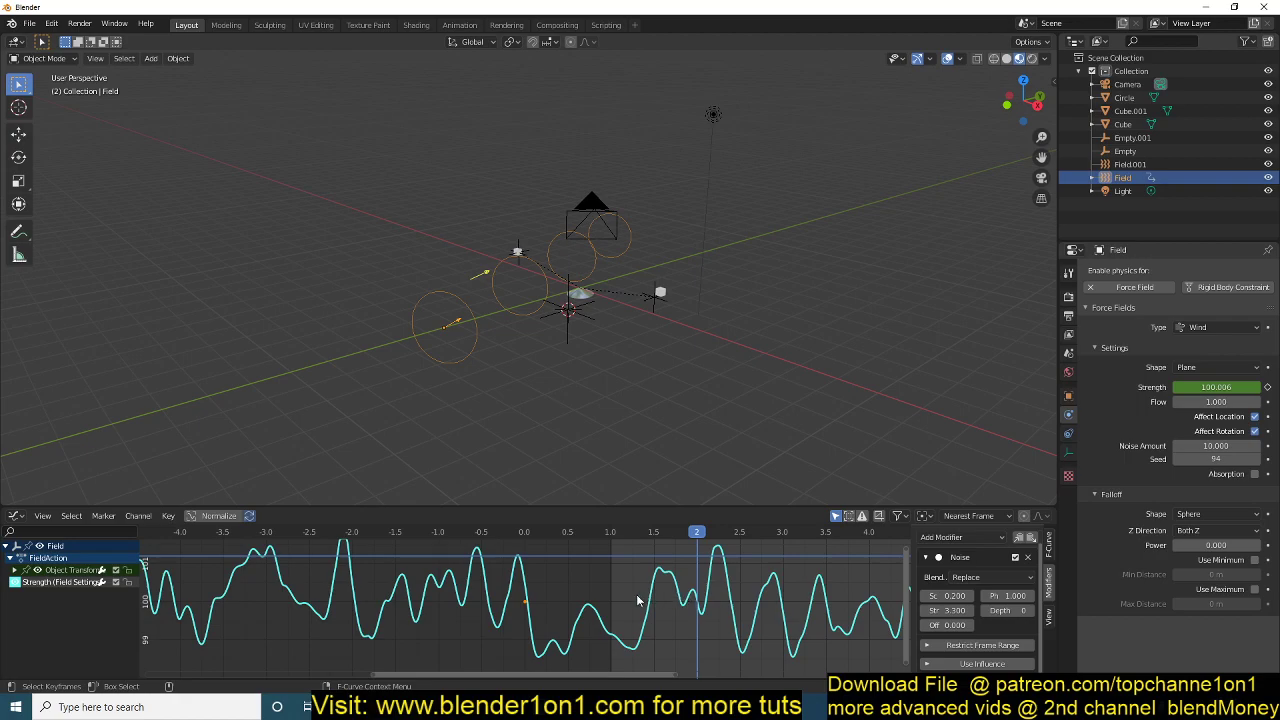
{"action": "right_click_drag", "start_coordinate": [638, 600], "coordinate": [784, 575]}
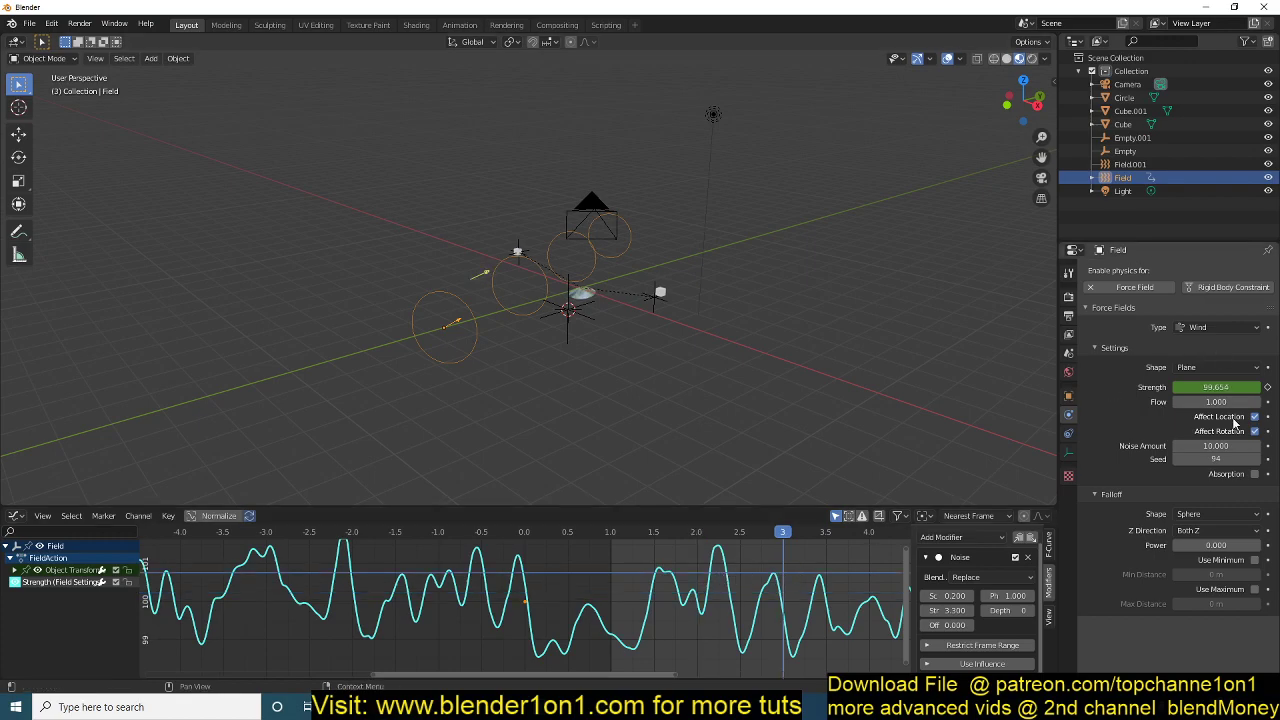
{"action": "right_click", "coordinate": [800, 566]}
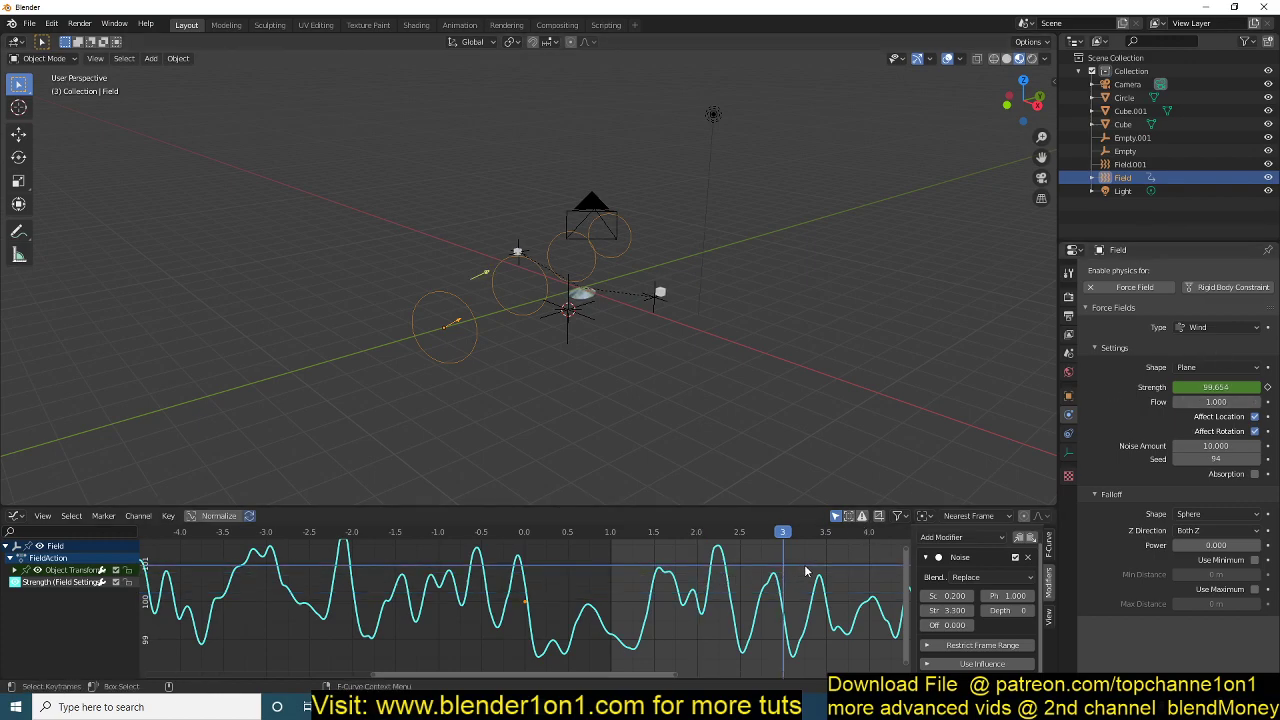
Maximize the Graph Editor and set the Noise modifier's strength to about 142.9.
{"action": "key", "text": "ctrl+space"}
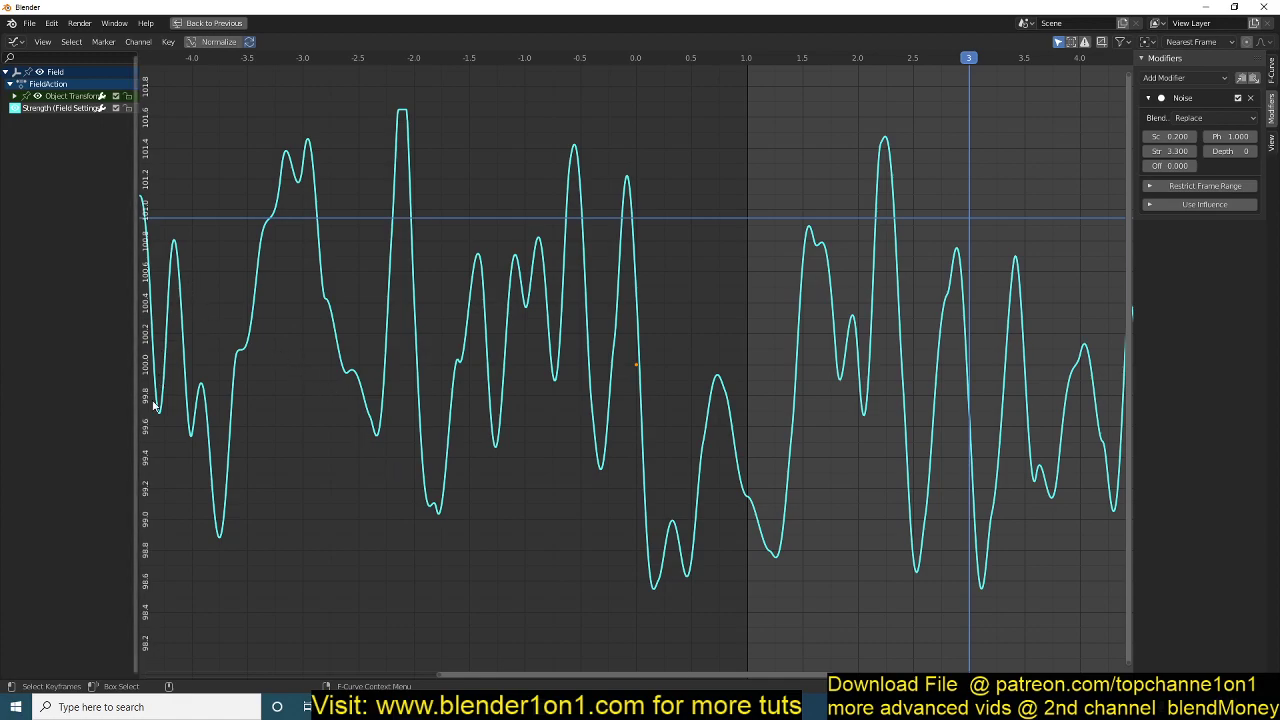
{"action": "scroll", "coordinate": [167, 510], "scroll_direction": "down", "scroll_amount": 8}
{"action": "scroll", "coordinate": [167, 510], "scroll_direction": "down", "scroll_amount": 4}
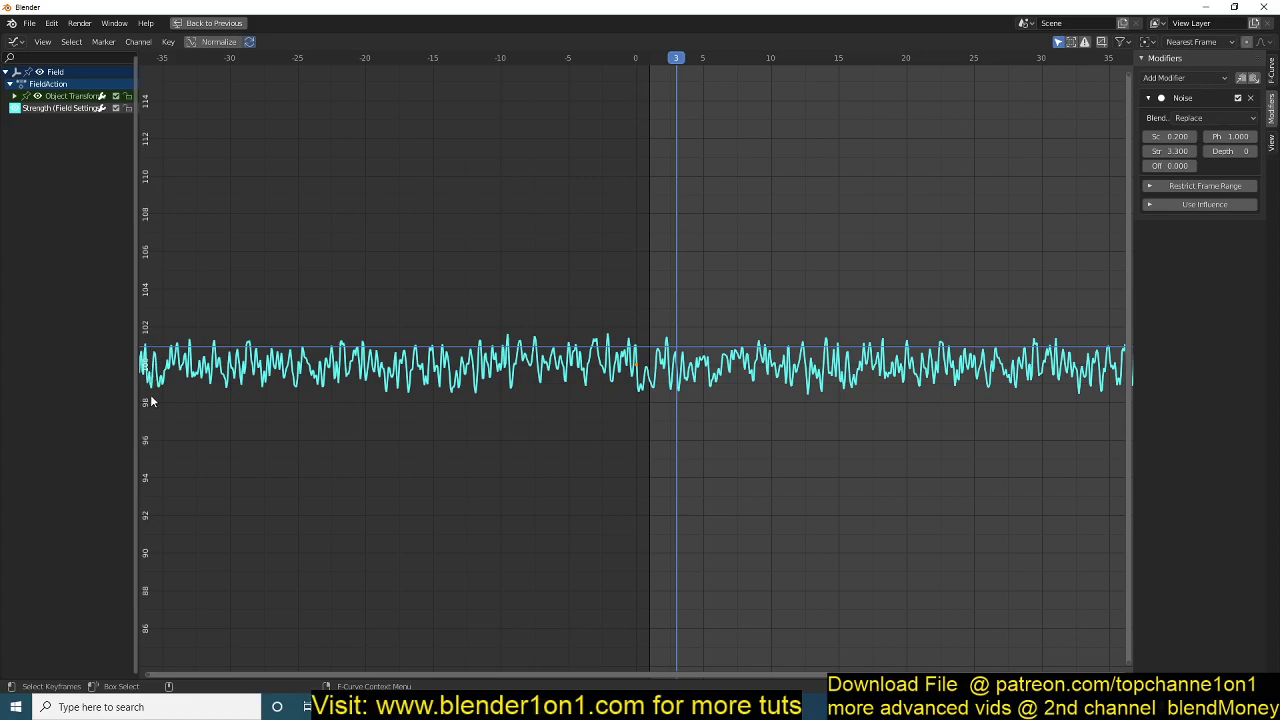
{"action": "scroll", "coordinate": [180, 472], "scroll_direction": "down", "scroll_amount": 14}
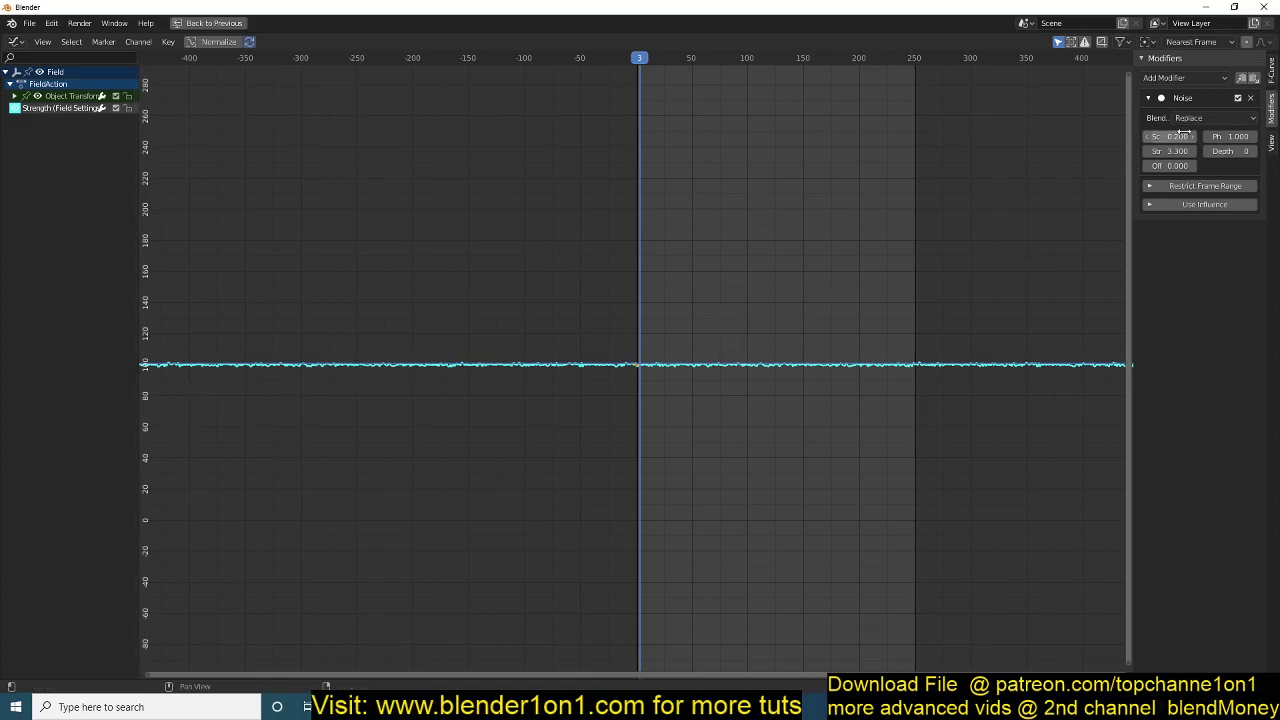
{"action": "left_click_drag", "start_coordinate": [1178, 136], "coordinate": [1240, 151]}
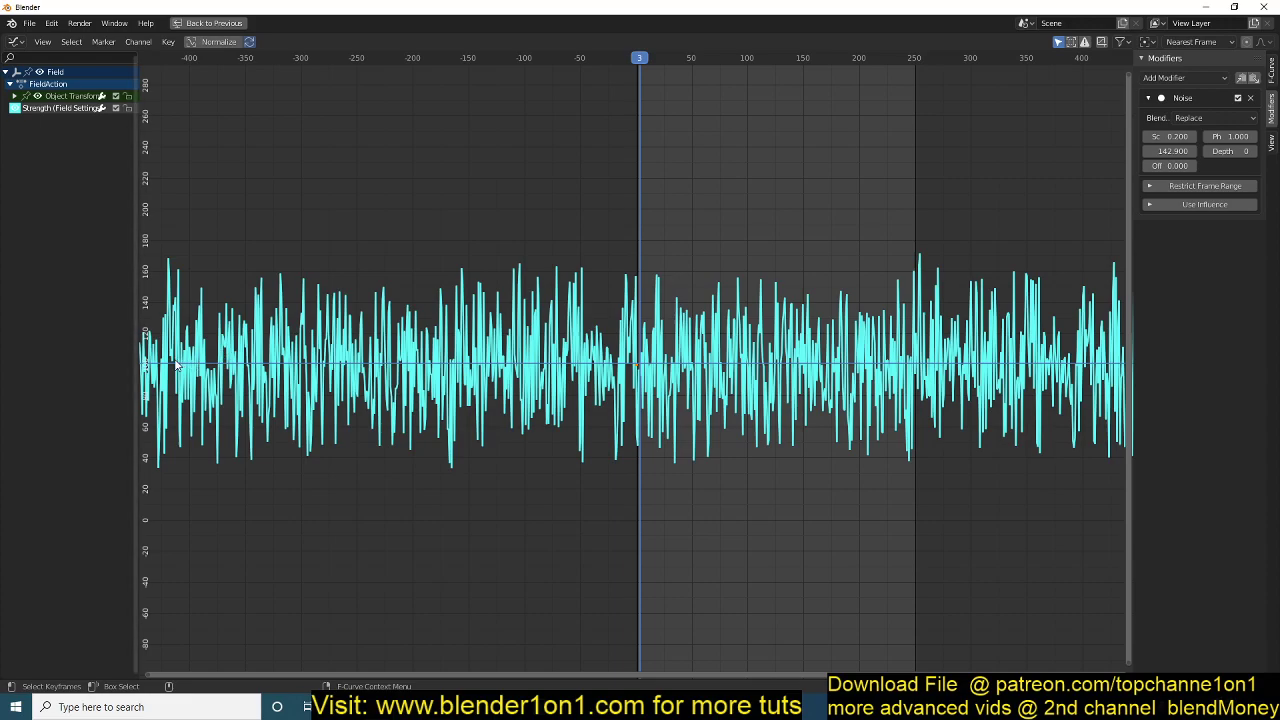
Lower the wind field's noisy Strength curve by about 32.6 along the value axis.
{"action": "key", "text": "g"}
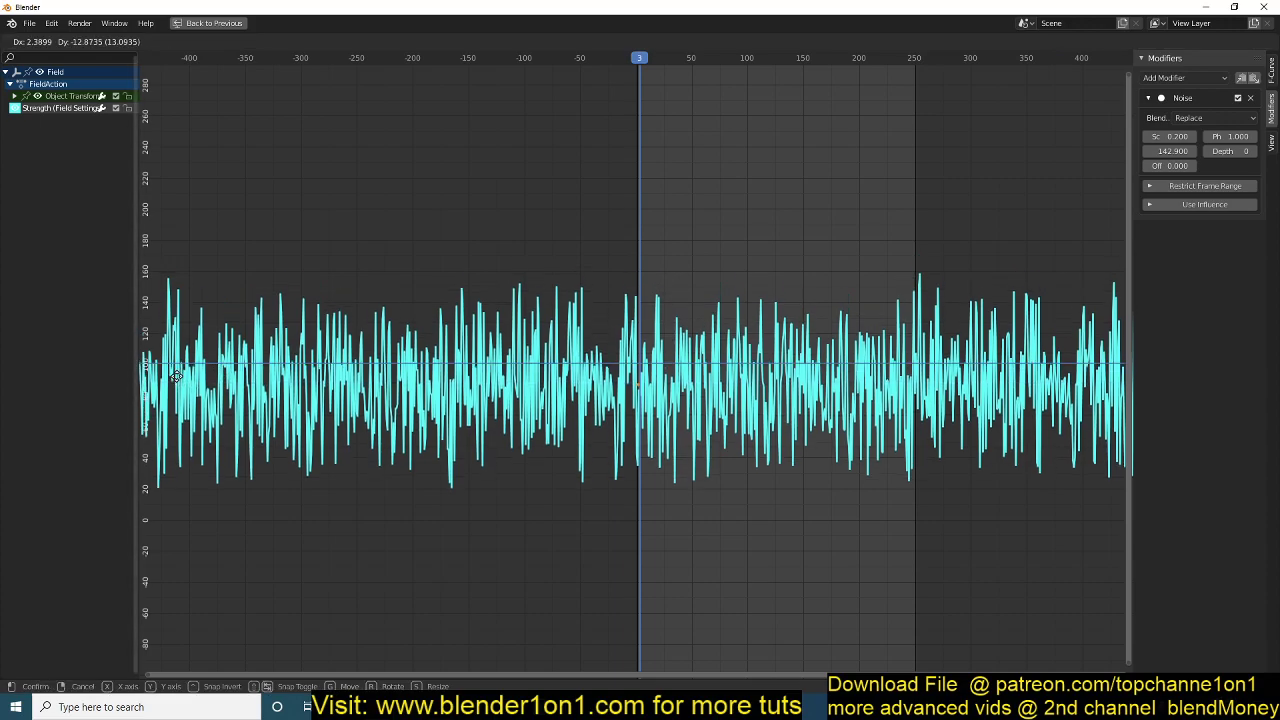
{"action": "key", "text": "y"}
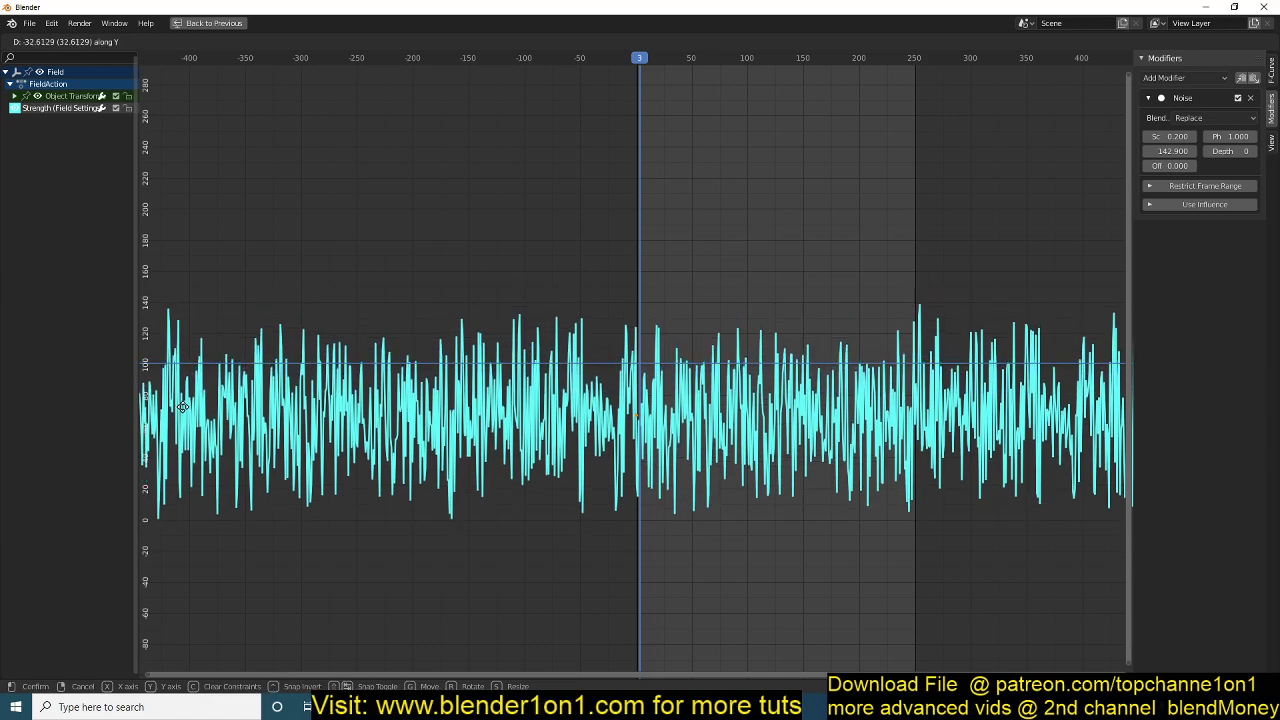
{"action": "left_click", "coordinate": [183, 407]}
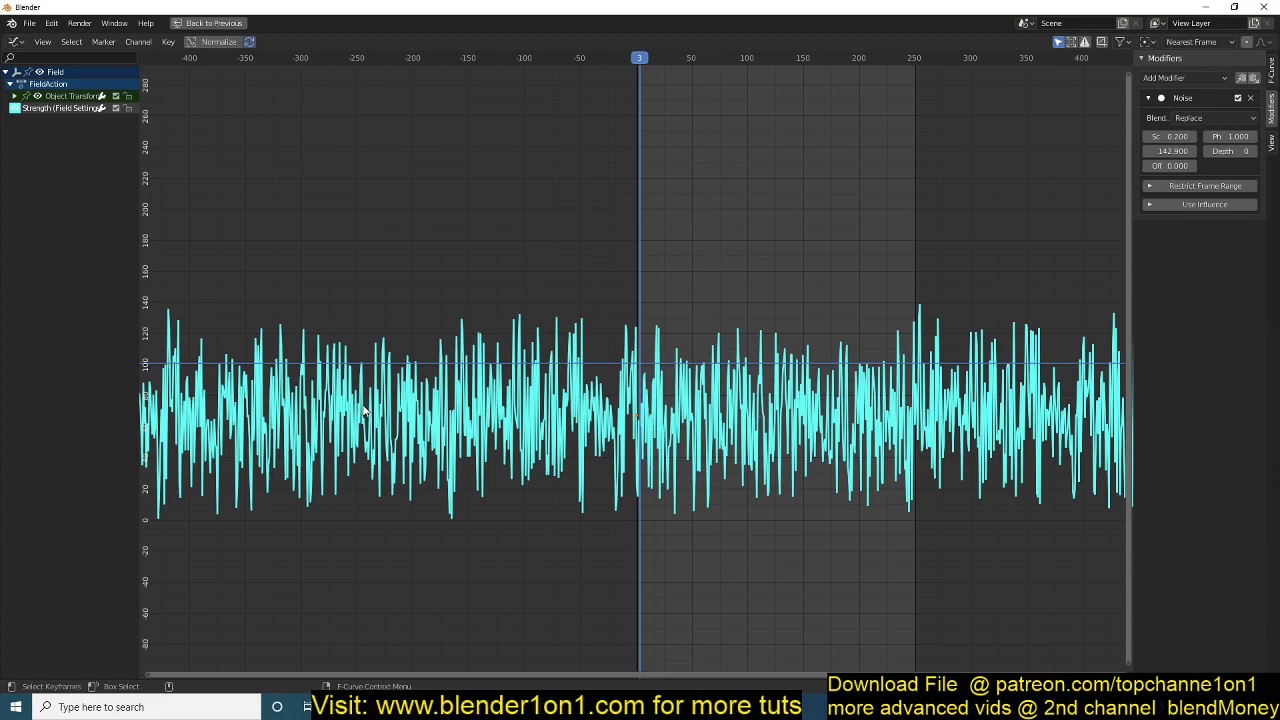
{"action": "key", "text": "g"}
{"action": "key", "text": "y"}
{"action": "right_click", "coordinate": [506, 403]}
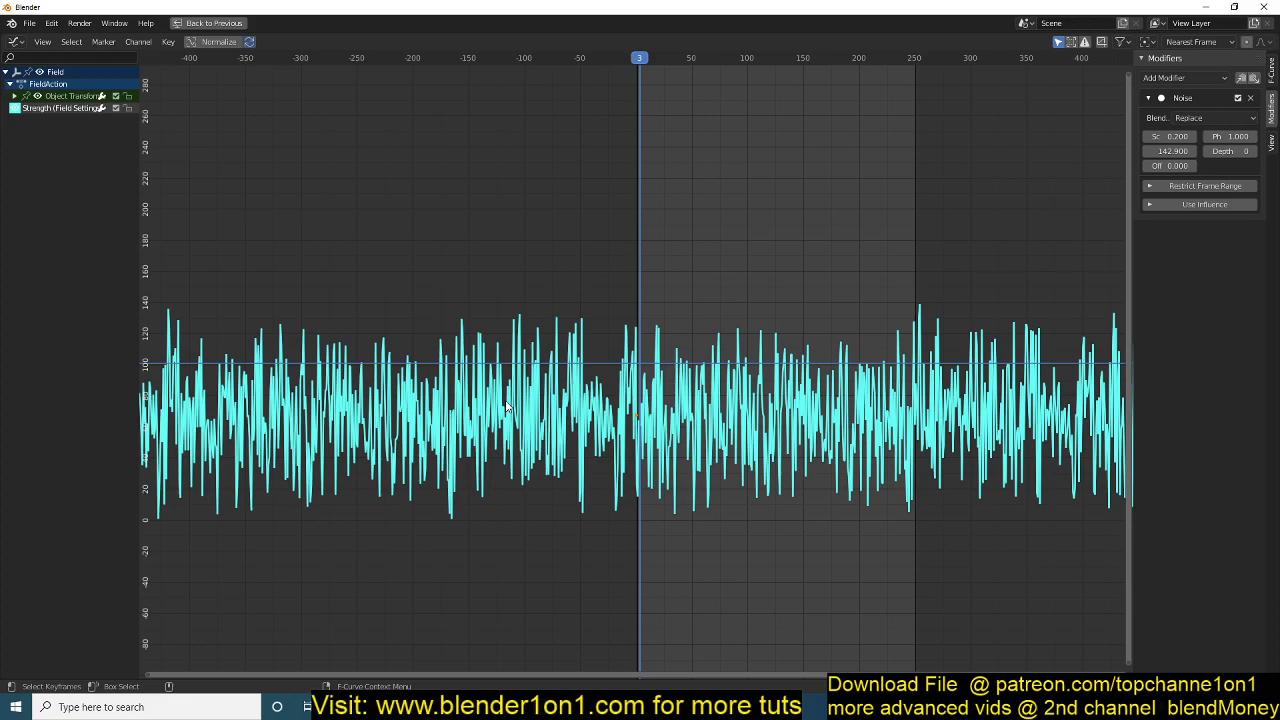
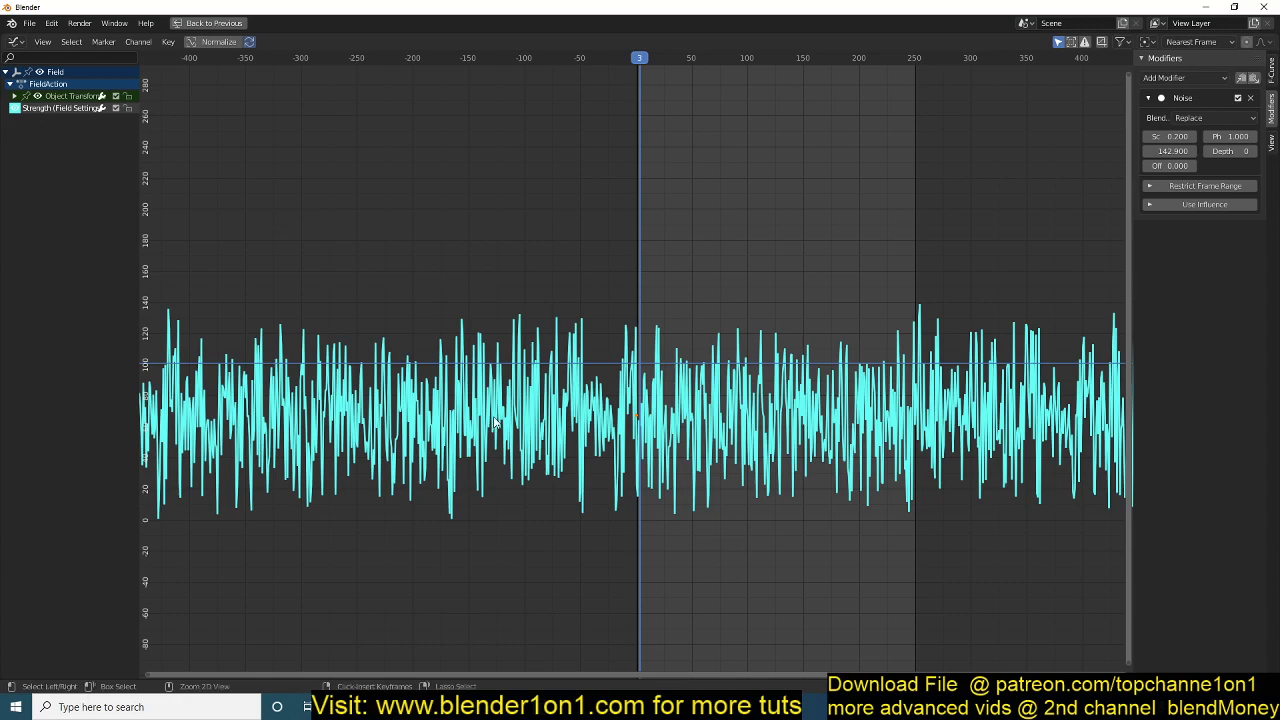
Restore the full layout and play the animation to examine how the wind moves the cloth disc.
{"action": "key", "text": "ctrl+space"}
{"action": "key", "text": "space"}
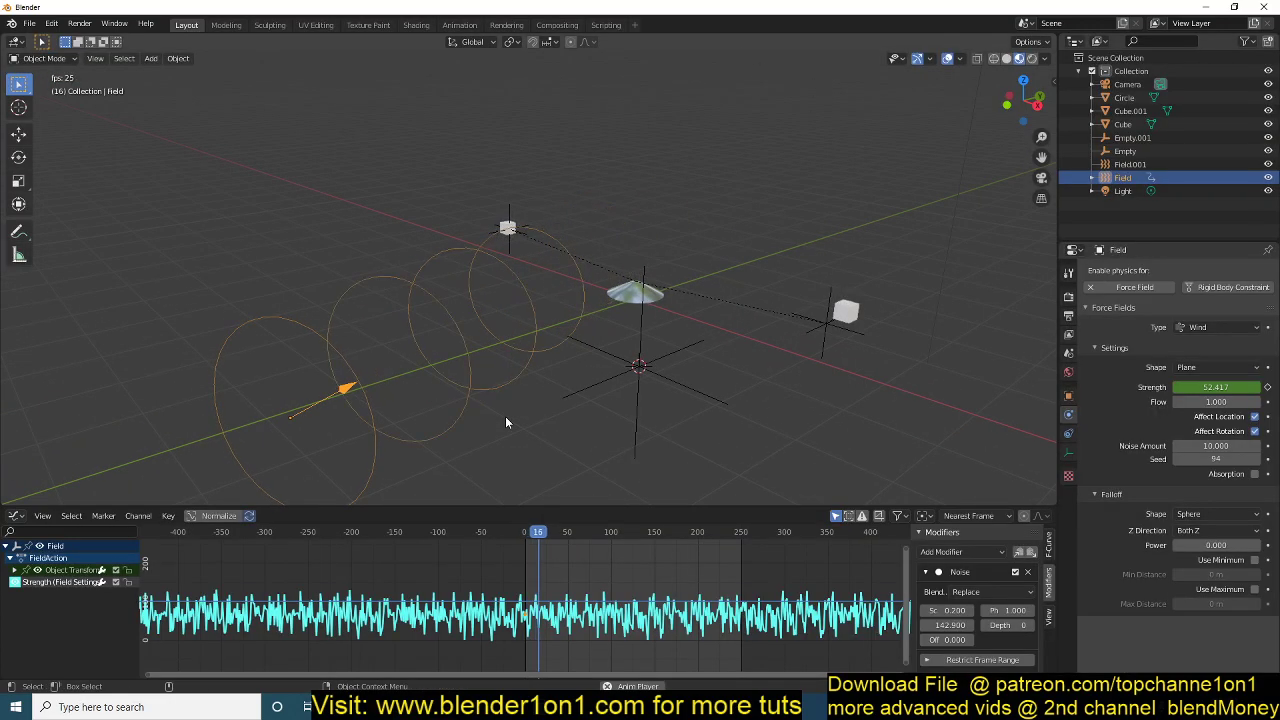
{"action": "middle_click_drag", "start_coordinate": [484, 371], "coordinate": [465, 383]}
{"action": "key", "text": "Escape"}
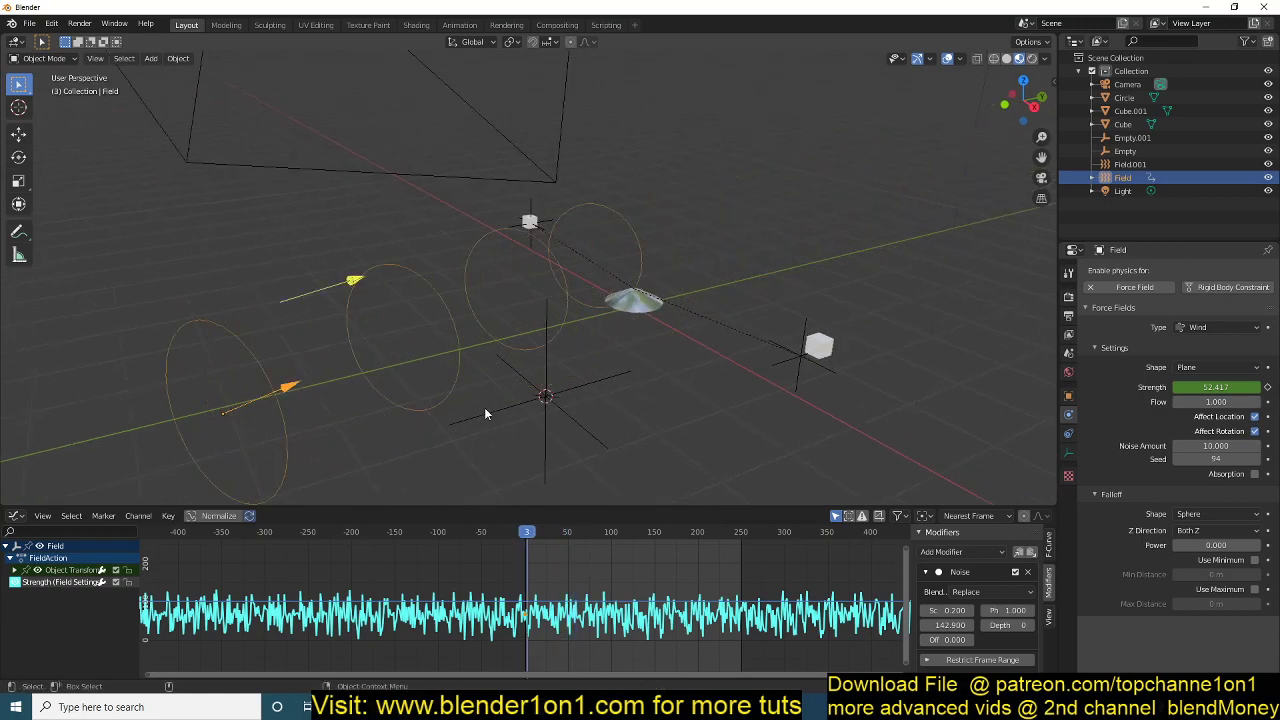
{"action": "key", "text": "space"}
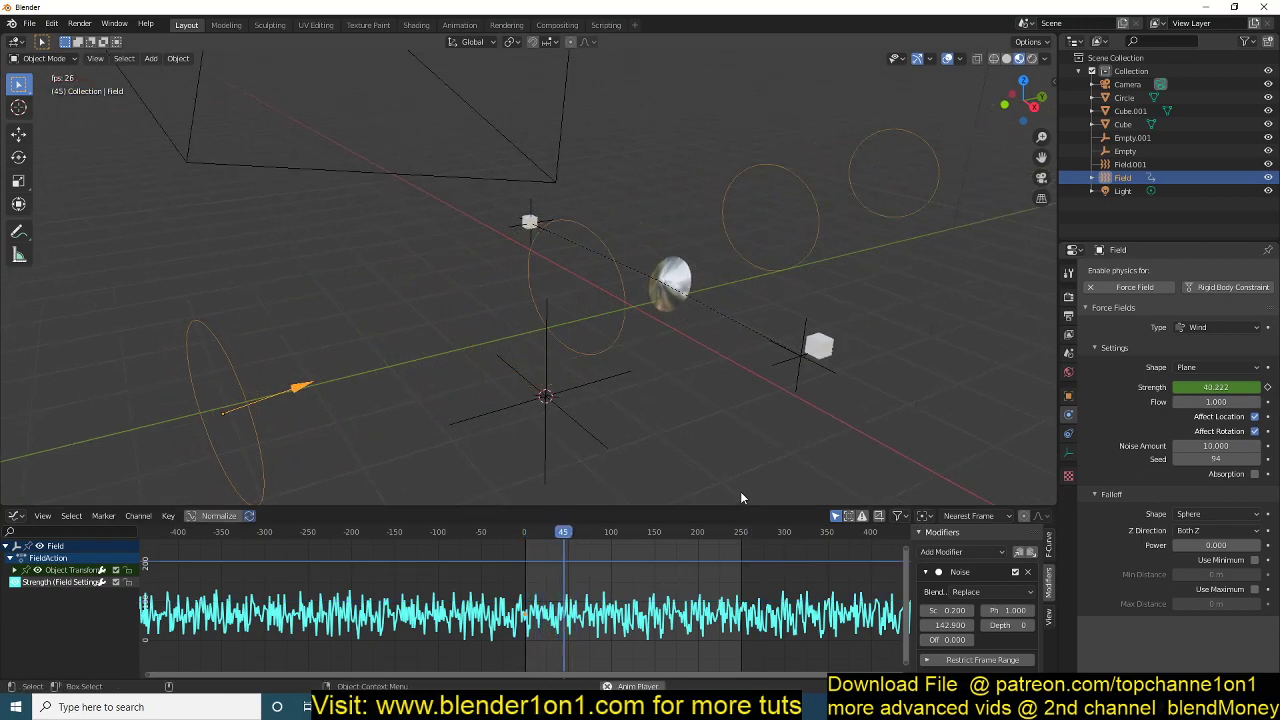
{"action": "key", "text": "space"}
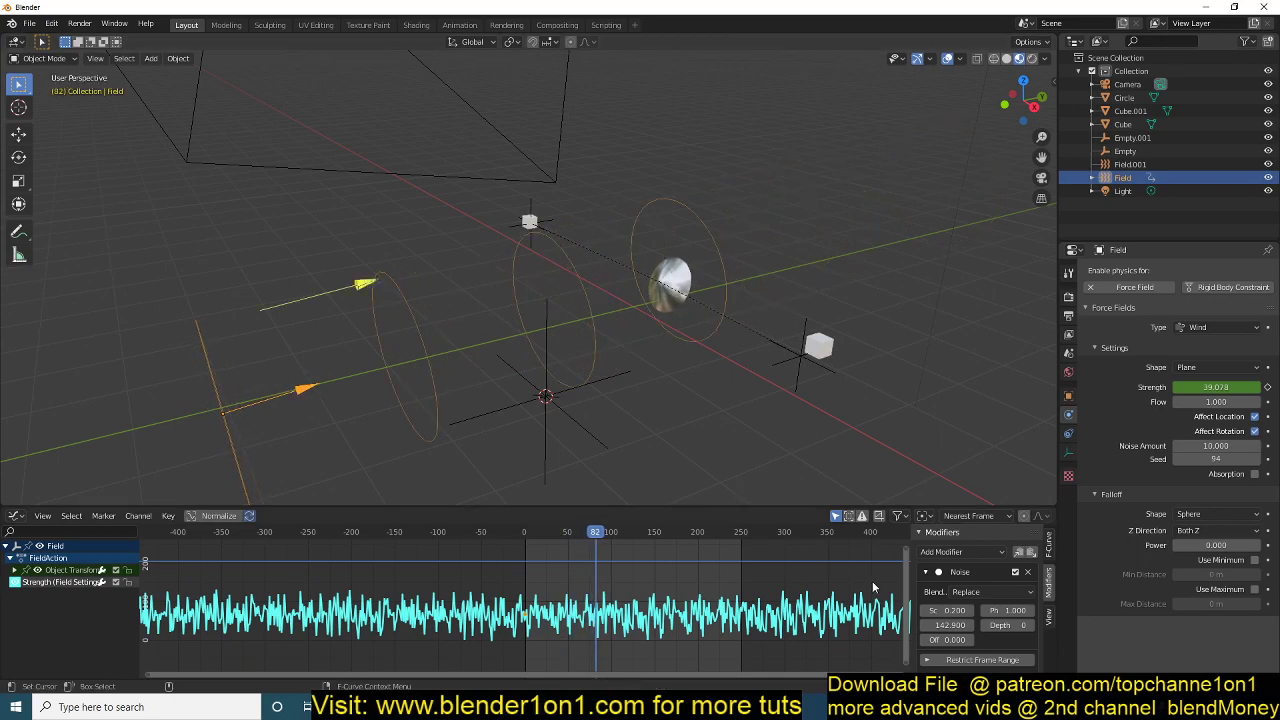
Raise the Noise modifier's scale to about 5.1 and preview the smoother wind in the animation.
{"action": "scroll", "coordinate": [808, 614], "scroll_direction": "up", "scroll_amount": 3}
{"action": "scroll", "coordinate": [808, 614], "scroll_direction": "up", "scroll_amount": 2}
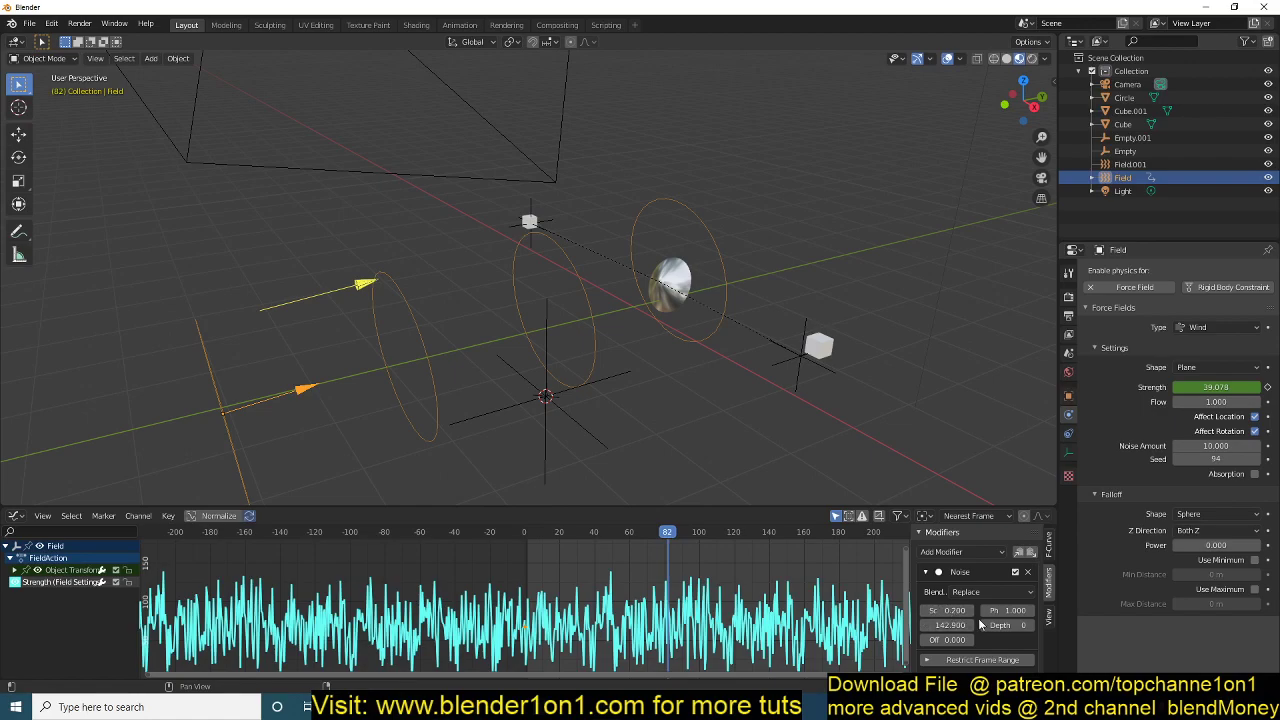
{"action": "left_click_drag", "start_coordinate": [948, 610], "coordinate": [1134, 610]}
{"action": "key", "text": "space"}
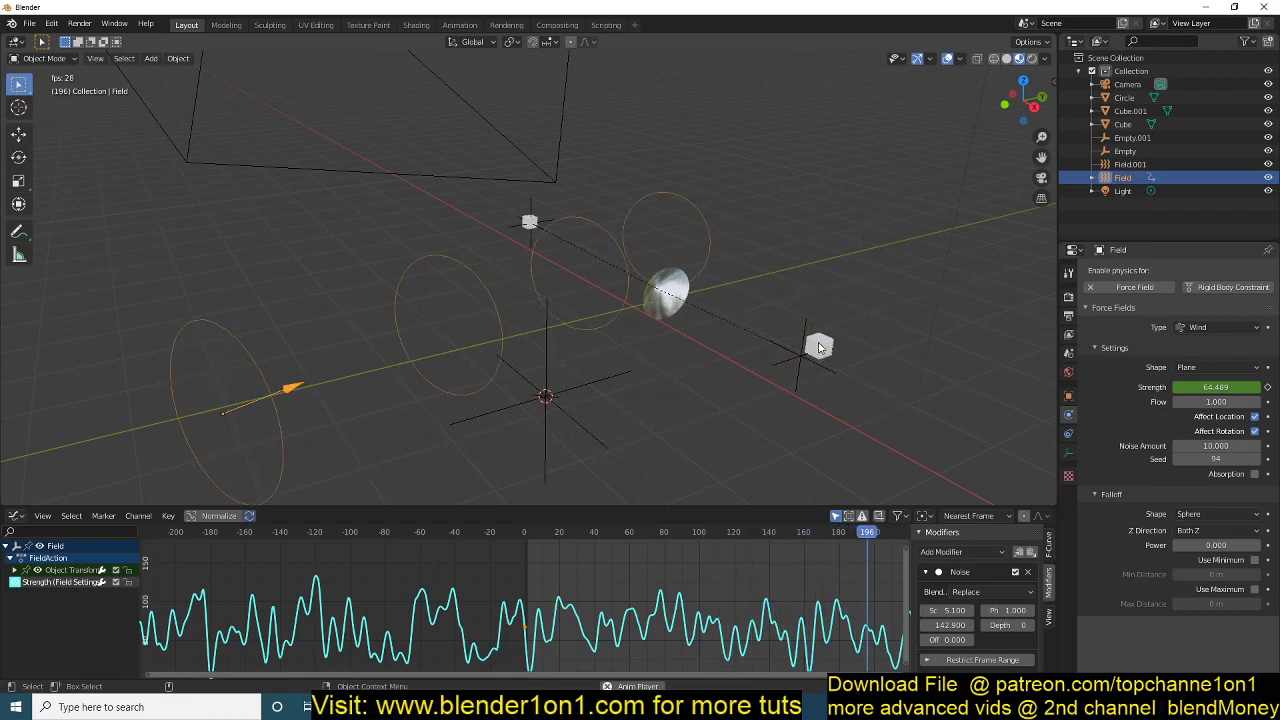
{"action": "key", "text": "space"}
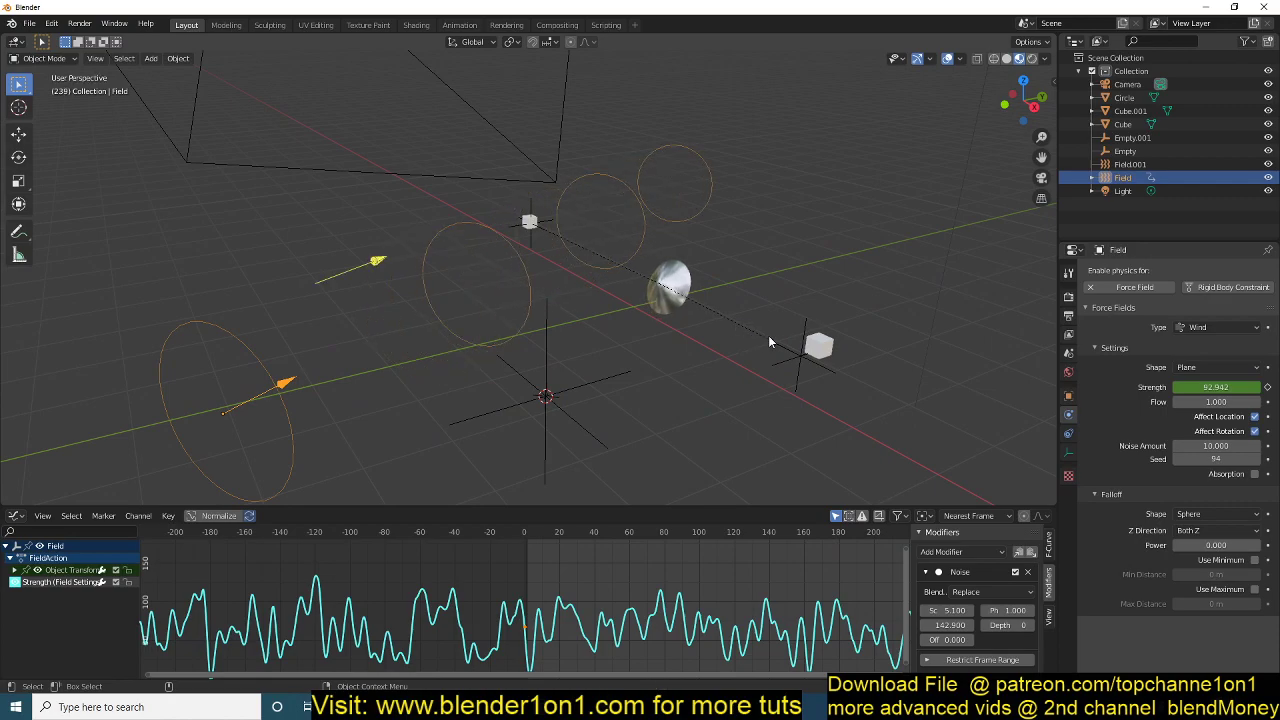
Edit Cube and Cube.001 together in front view and pull Cube.001's bottom vertices down about 2.1 m along Z.
{"action": "left_click", "coordinate": [820, 345]}
{"action": "key", "text": "KP_1"}
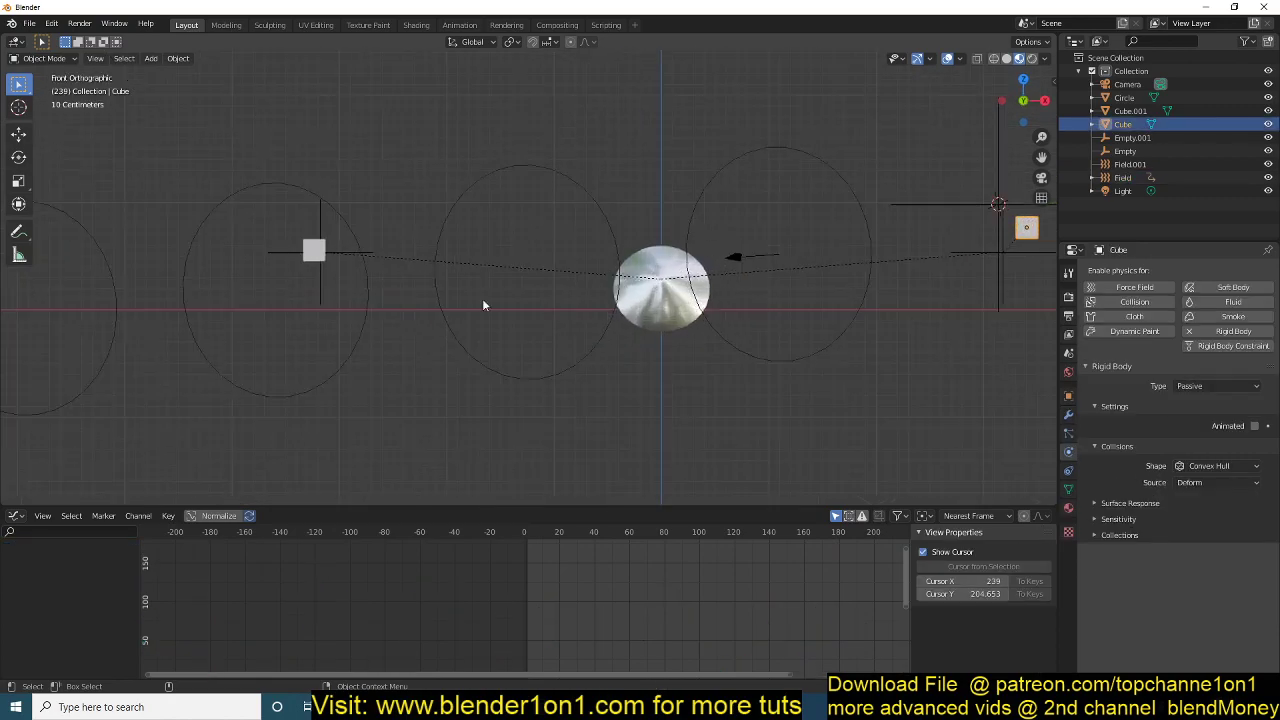
{"action": "left_click", "coordinate": [313, 256], "text": "shift"}
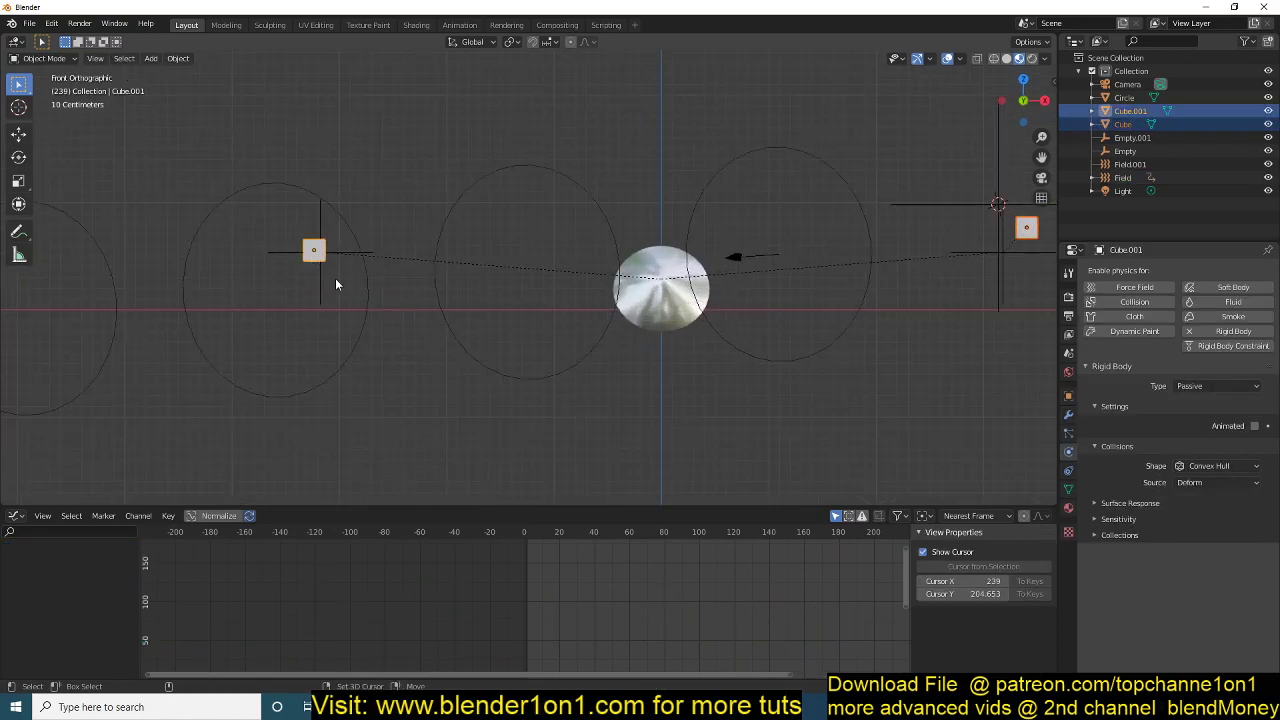
{"action": "scroll", "coordinate": [452, 338], "scroll_direction": "down", "scroll_amount": 3}
{"action": "key", "text": "Tab"}
{"action": "key", "text": "b"}
{"action": "left_click_drag", "start_coordinate": [388, 264], "coordinate": [936, 363]}
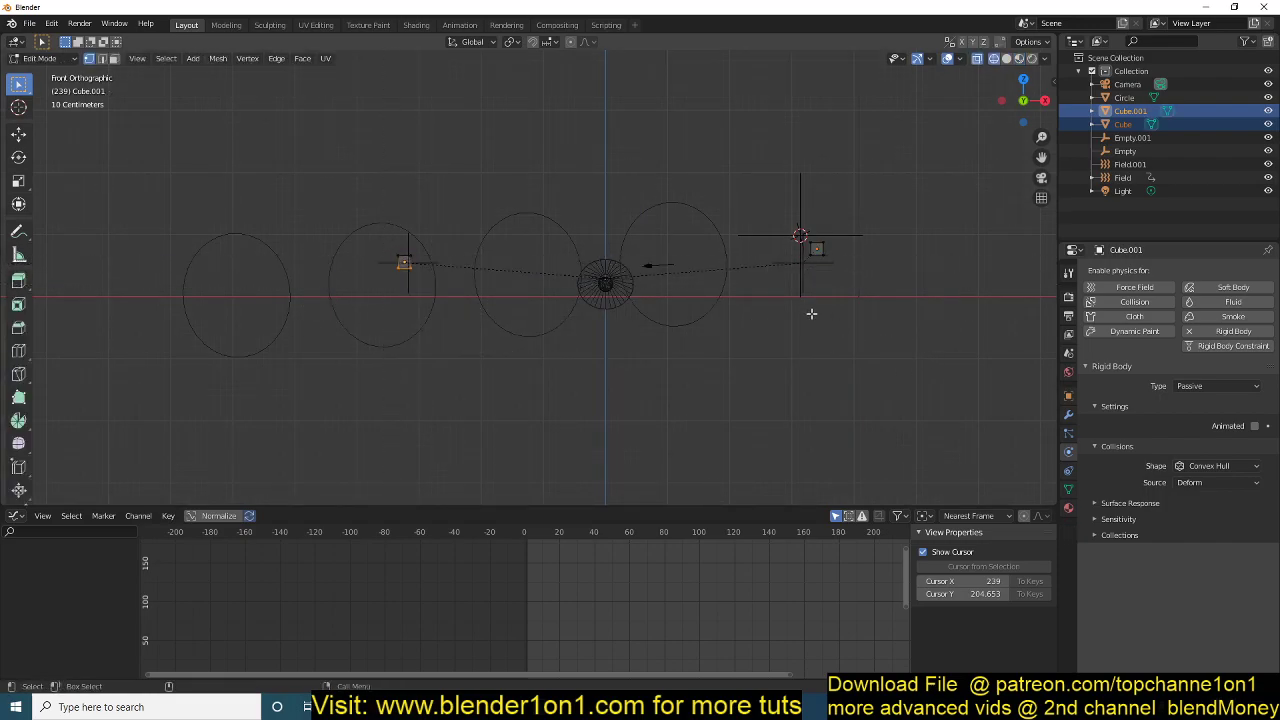
{"action": "key", "text": "e"}
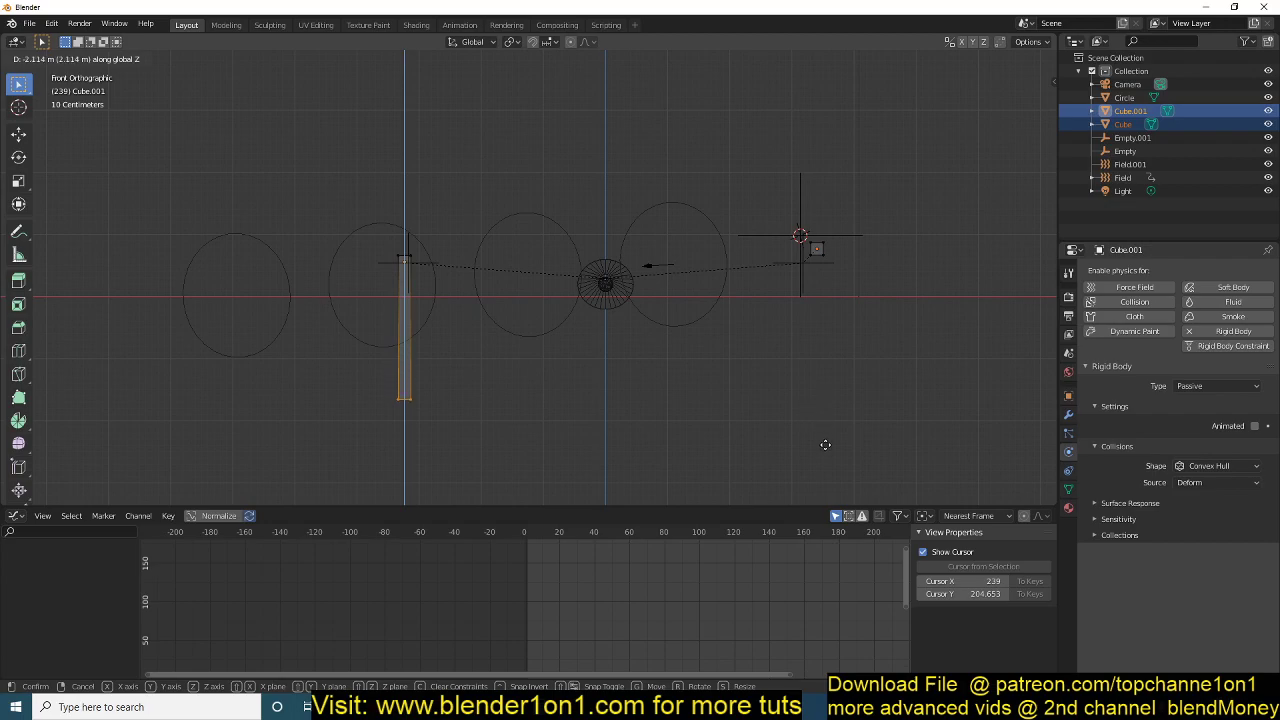
{"action": "left_click", "coordinate": [826, 443]}
Pull the other cube's bottom vertices straight down to form a post of similar length.
{"action": "key", "text": "alt+a"}
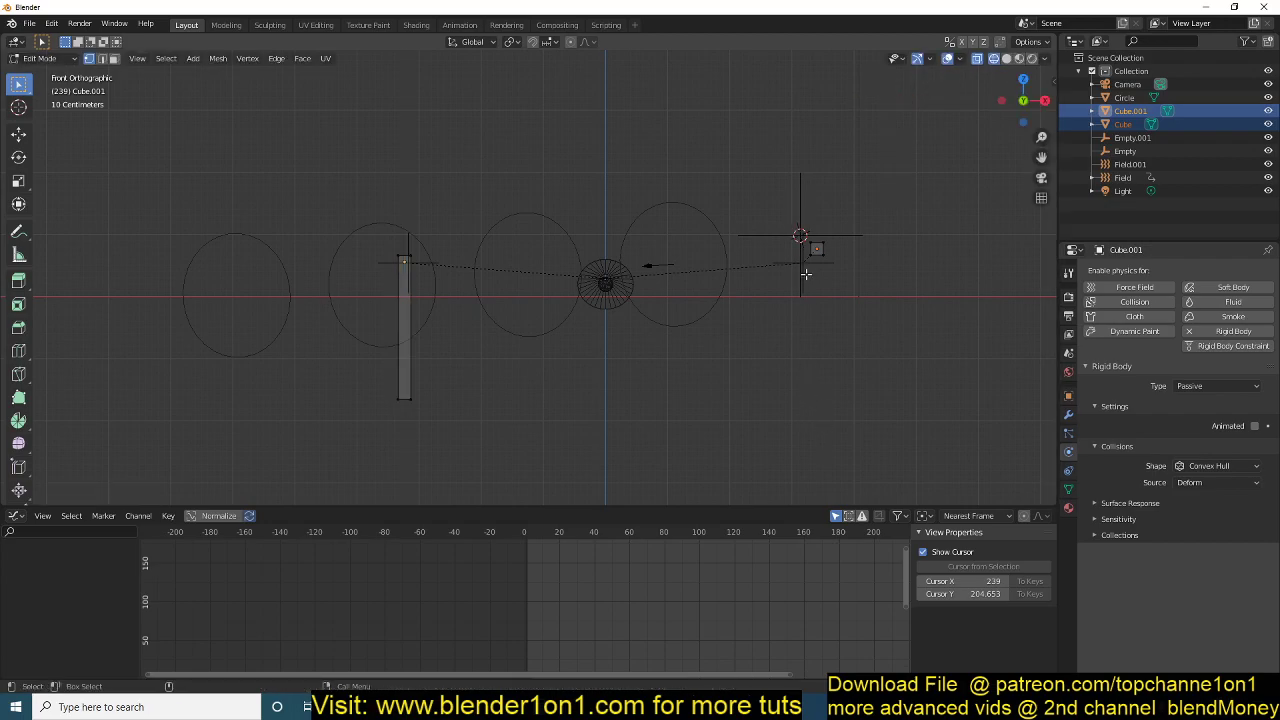
{"action": "left_click", "coordinate": [816, 249]}
{"action": "key", "text": "e"}
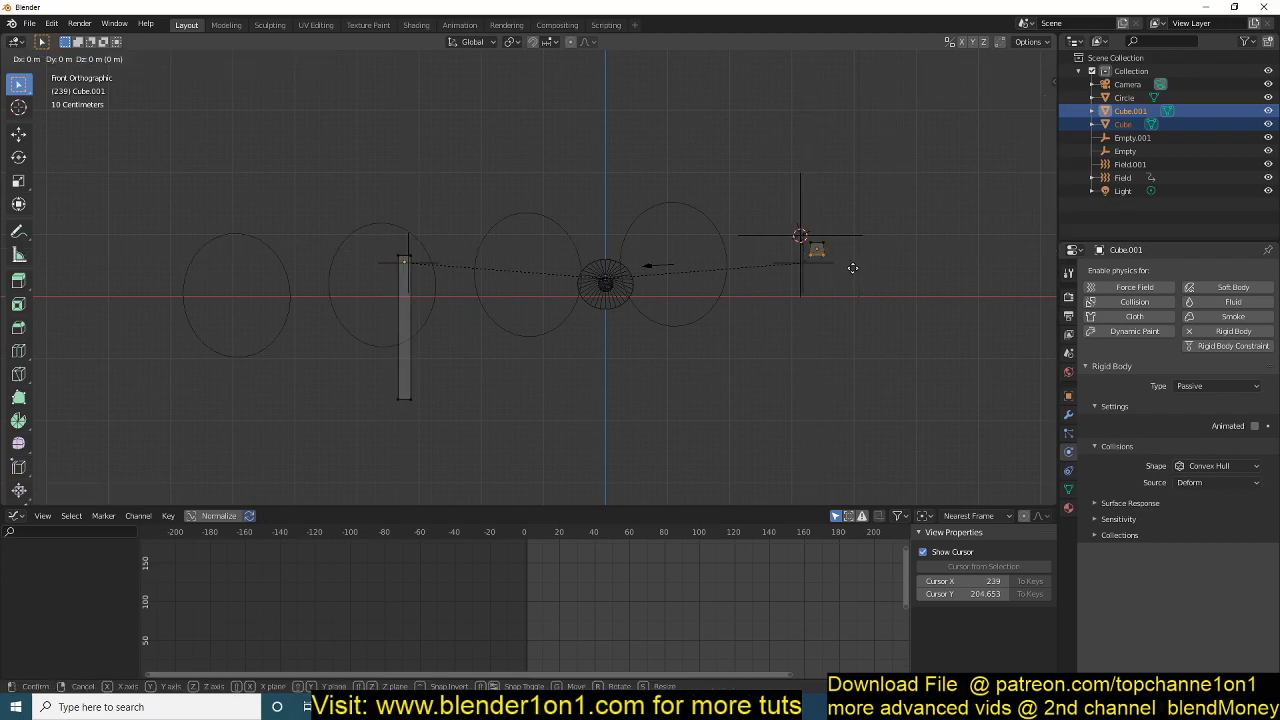
{"action": "left_click", "coordinate": [857, 416]}
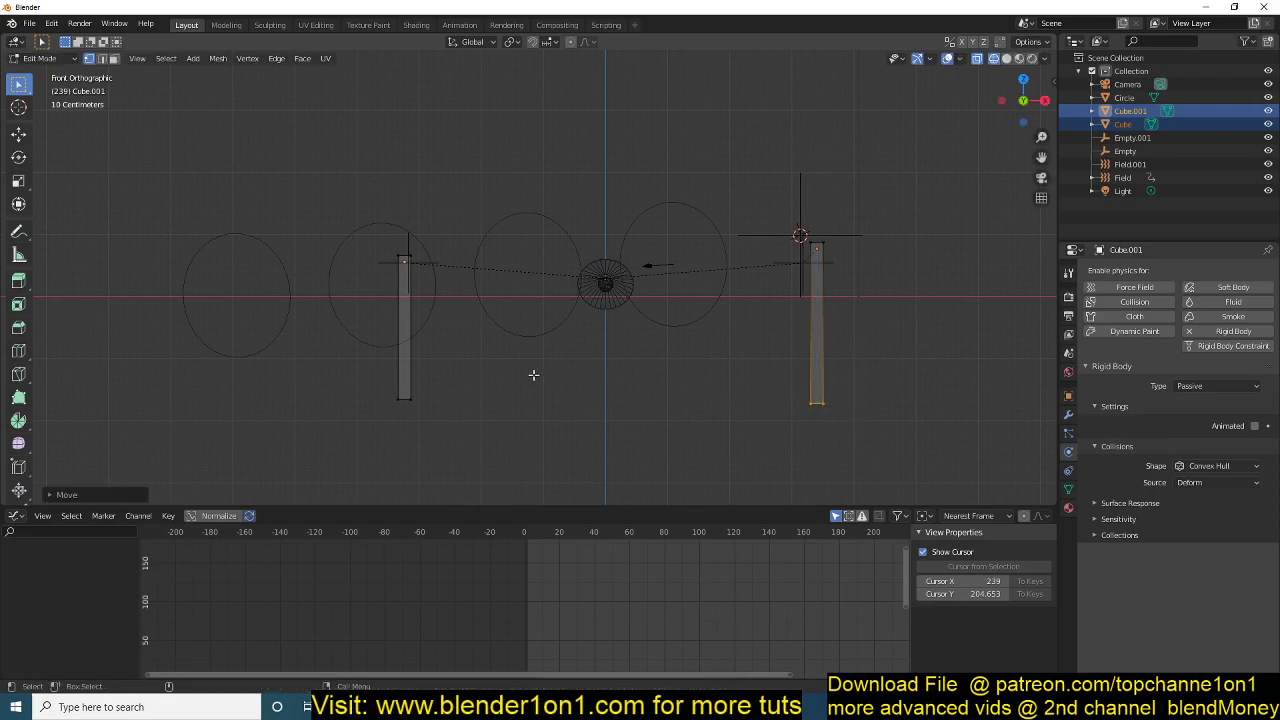
Level the bottom vertices of both posts at the same height by scaling them along Z, and return to Object Mode.
{"action": "left_click_drag", "start_coordinate": [343, 378], "coordinate": [948, 427]}
{"action": "key", "text": "s"}
{"action": "key", "text": "z"}
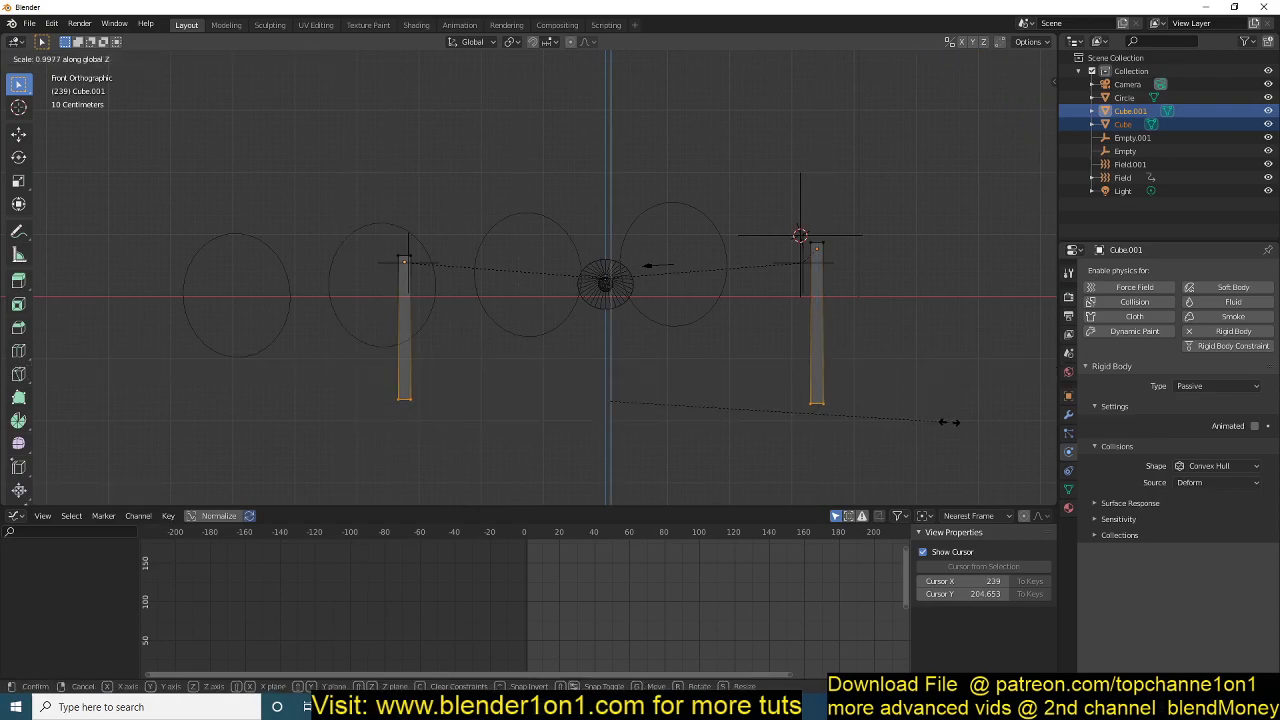
{"action": "key", "text": "Return"}
{"action": "key", "text": "Tab"}
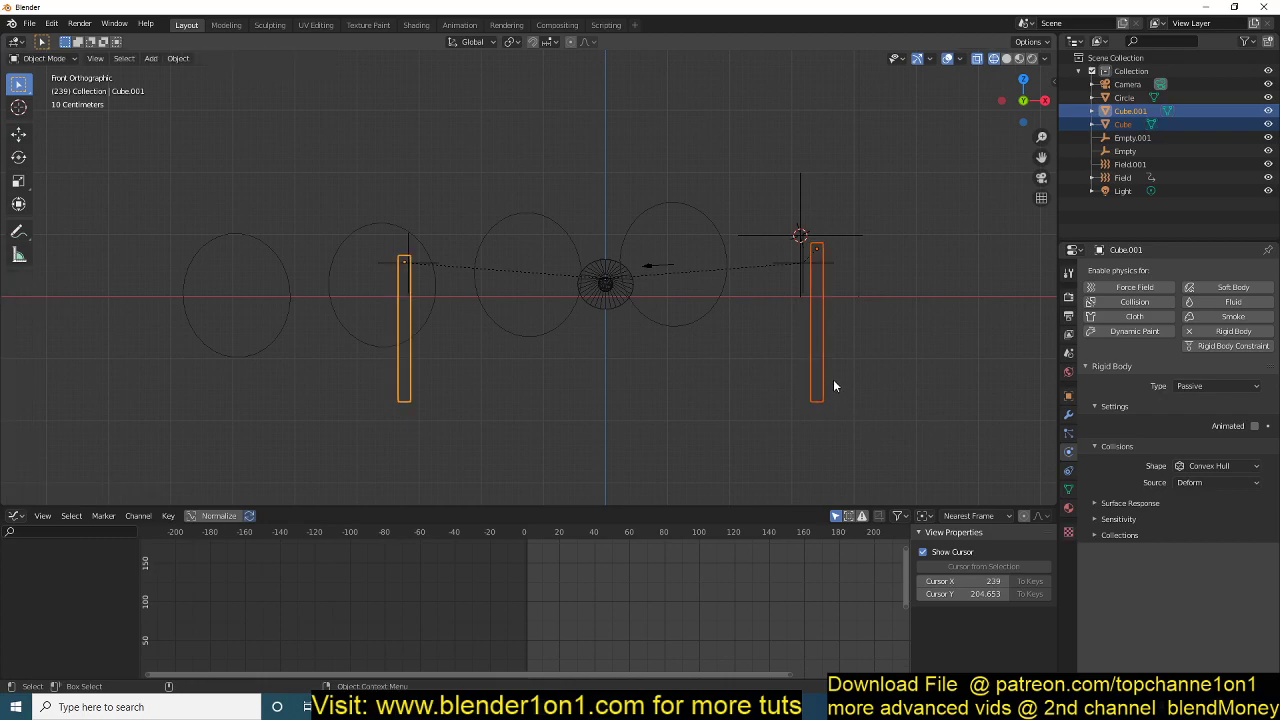
Set the origin of the Cube post to the 3D cursor at the centre of its bottom end.
{"action": "left_click", "coordinate": [830, 379]}
{"action": "key", "text": "Tab"}
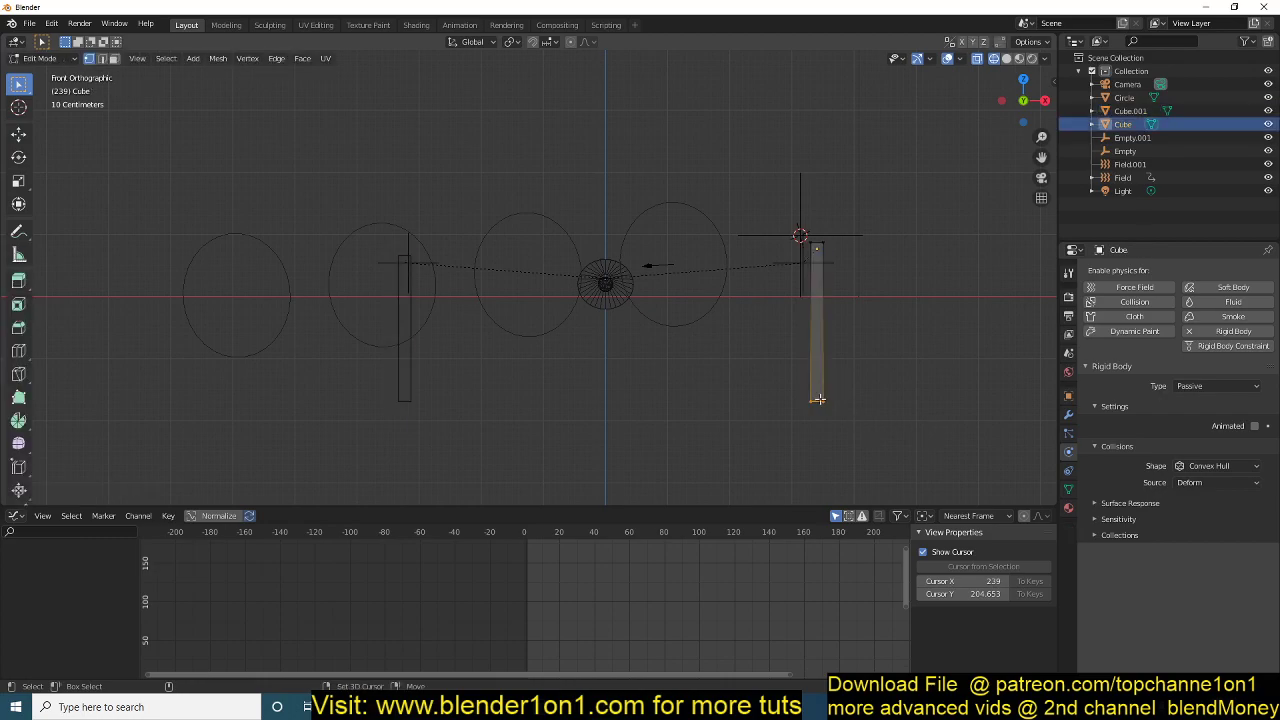
{"action": "key", "text": "Tab"}
{"action": "right_click", "coordinate": [819, 401]}
{"action": "mouse_move", "coordinate": [823, 441]}
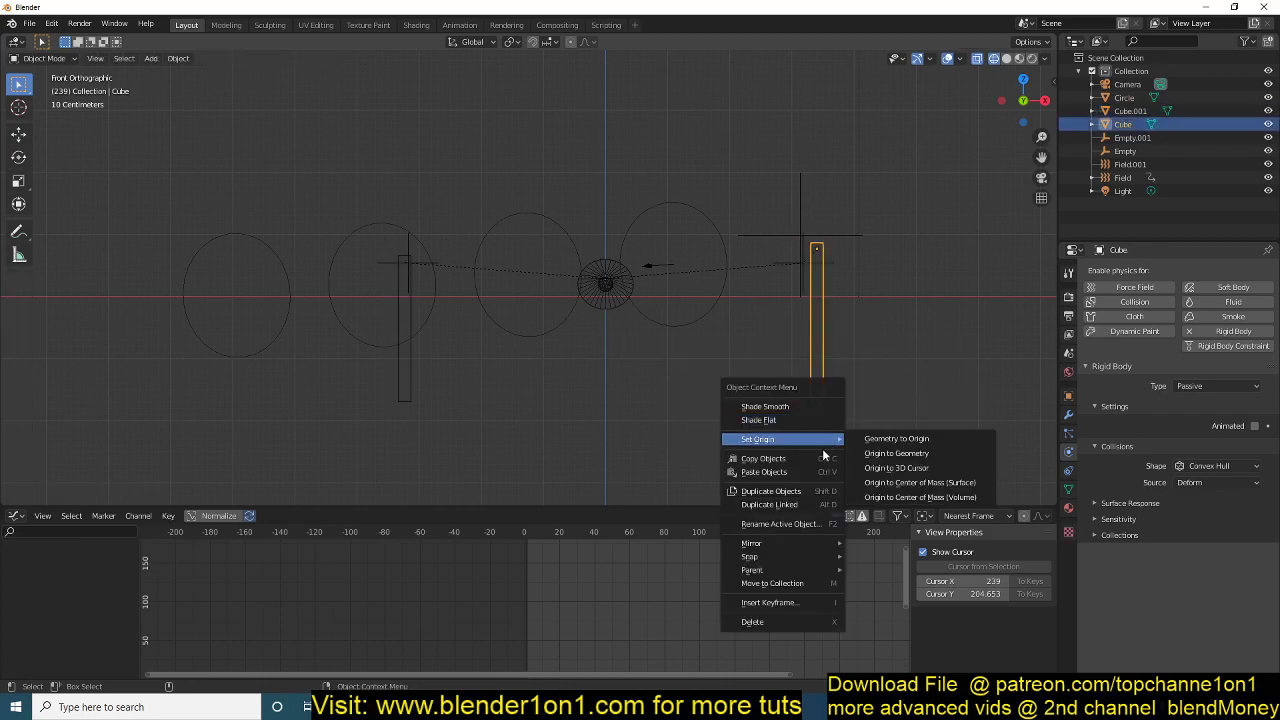
{"action": "left_click", "coordinate": [890, 468]}
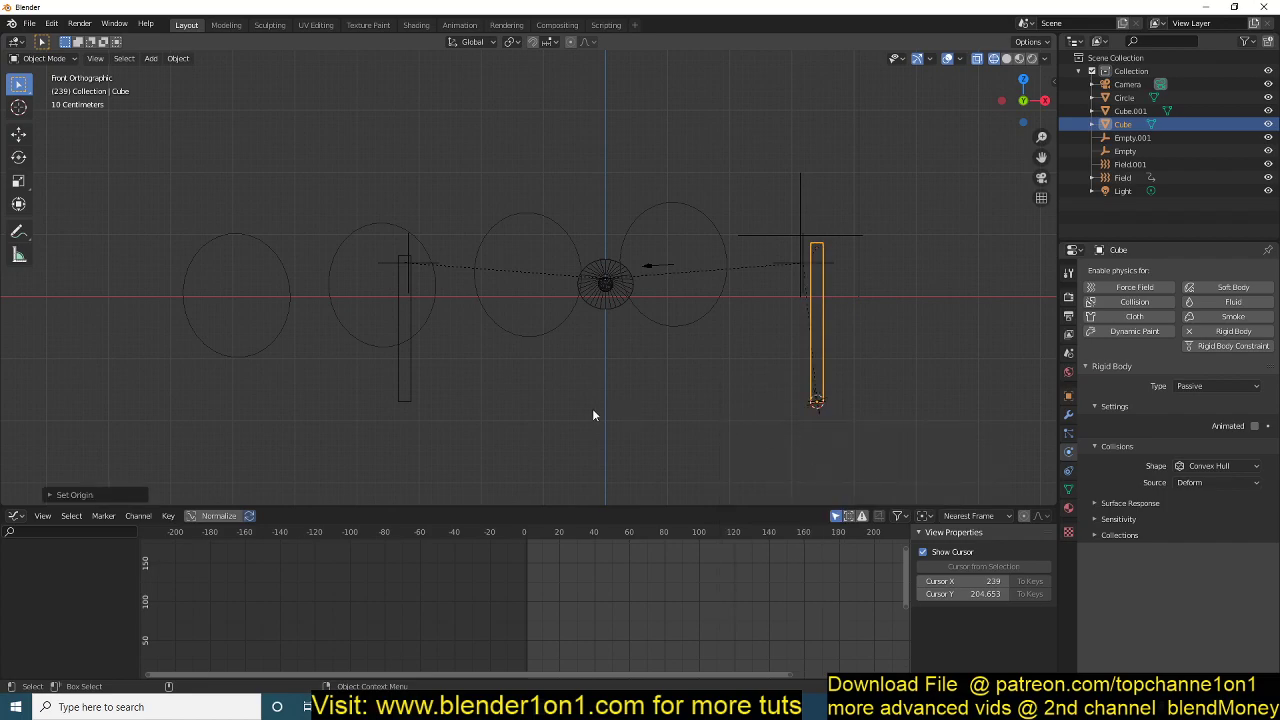
Snap the 3D cursor to the Cube.001 post's bottom vertices and set the post's origin there.
{"action": "left_click", "coordinate": [398, 401]}
{"action": "key", "text": "Tab"}
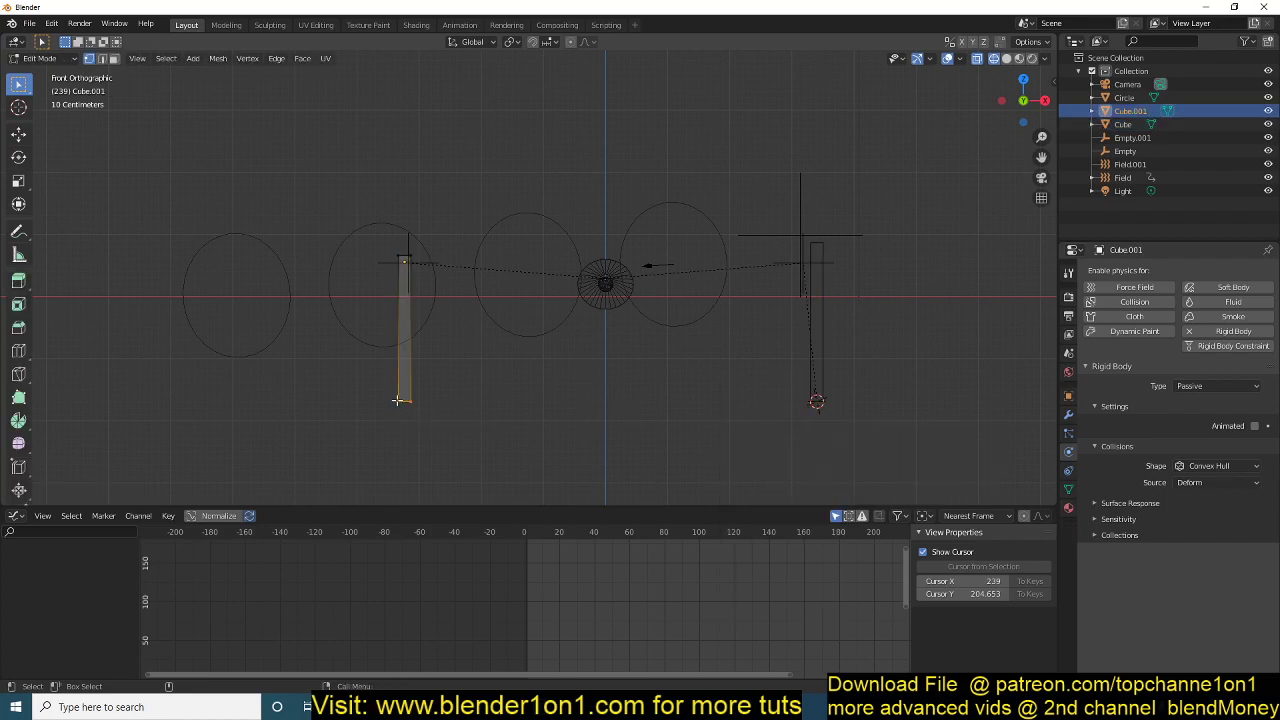
{"action": "key", "text": "Tab"}
{"action": "key", "text": "Tab"}
{"action": "key", "text": "shift+s"}
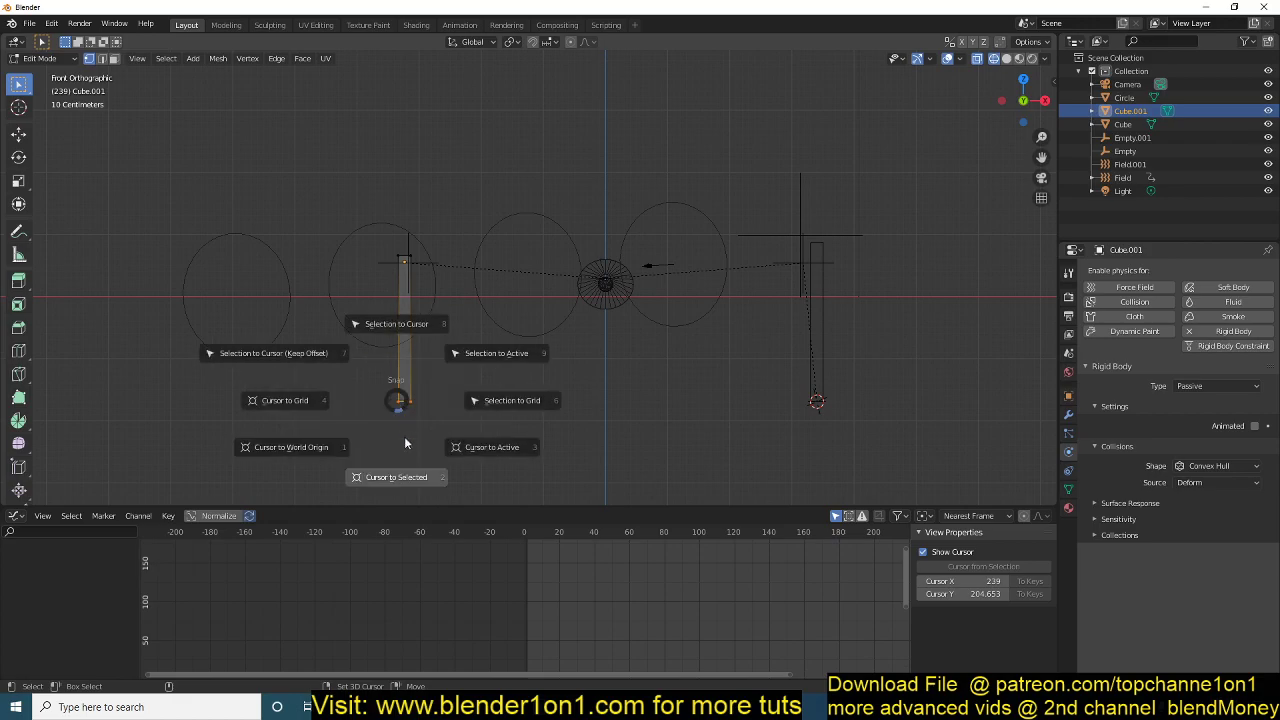
{"action": "left_click", "coordinate": [404, 432]}
{"action": "key", "text": "Tab"}
{"action": "right_click", "coordinate": [428, 411]}
{"action": "mouse_move", "coordinate": [429, 413]}
{"action": "left_click", "coordinate": [499, 437]}
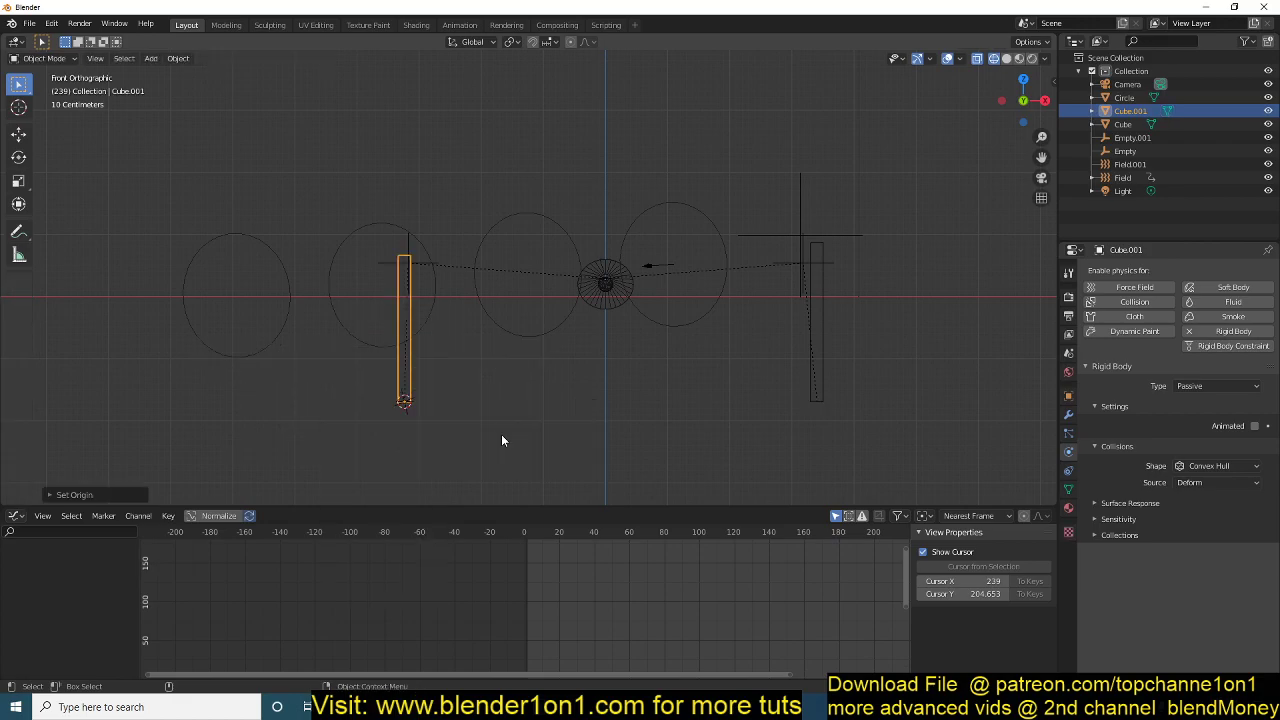
With both posts selected, show the Timeline and auto-key a rotation about global X at frame 1.
{"action": "left_click", "coordinate": [822, 383], "text": "shift"}
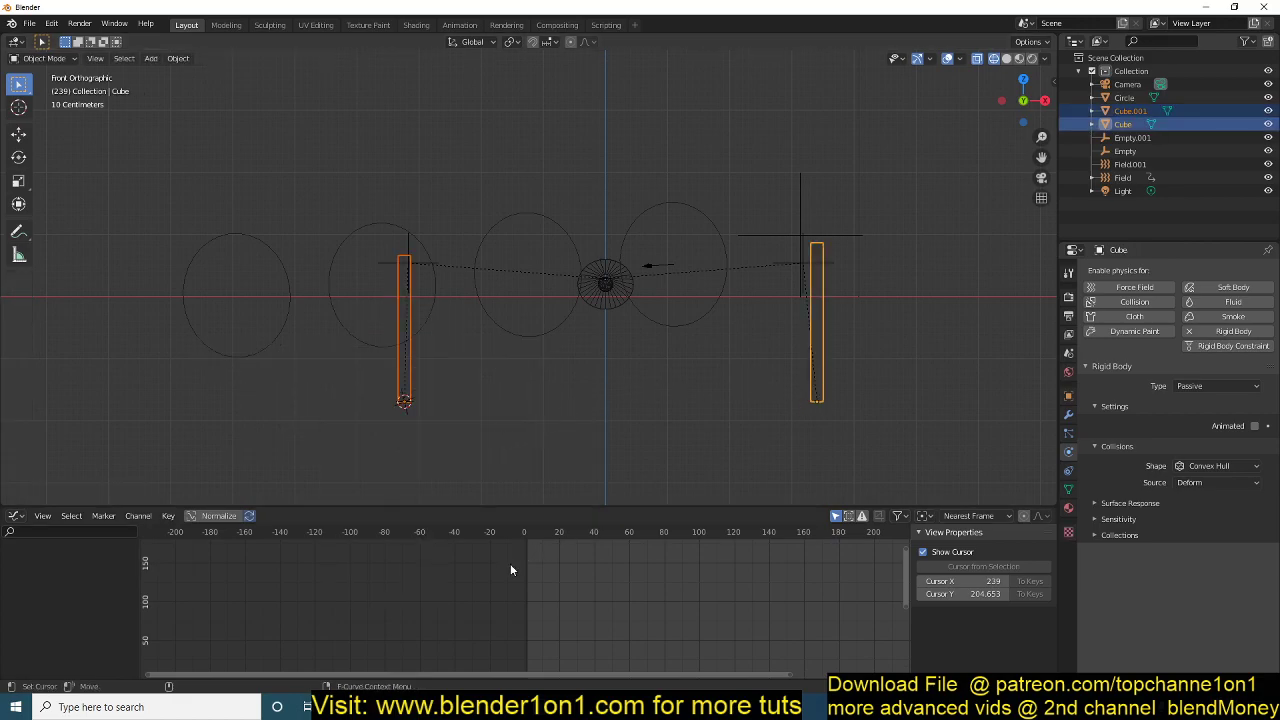
{"action": "key", "text": "ctrl+Tab"}
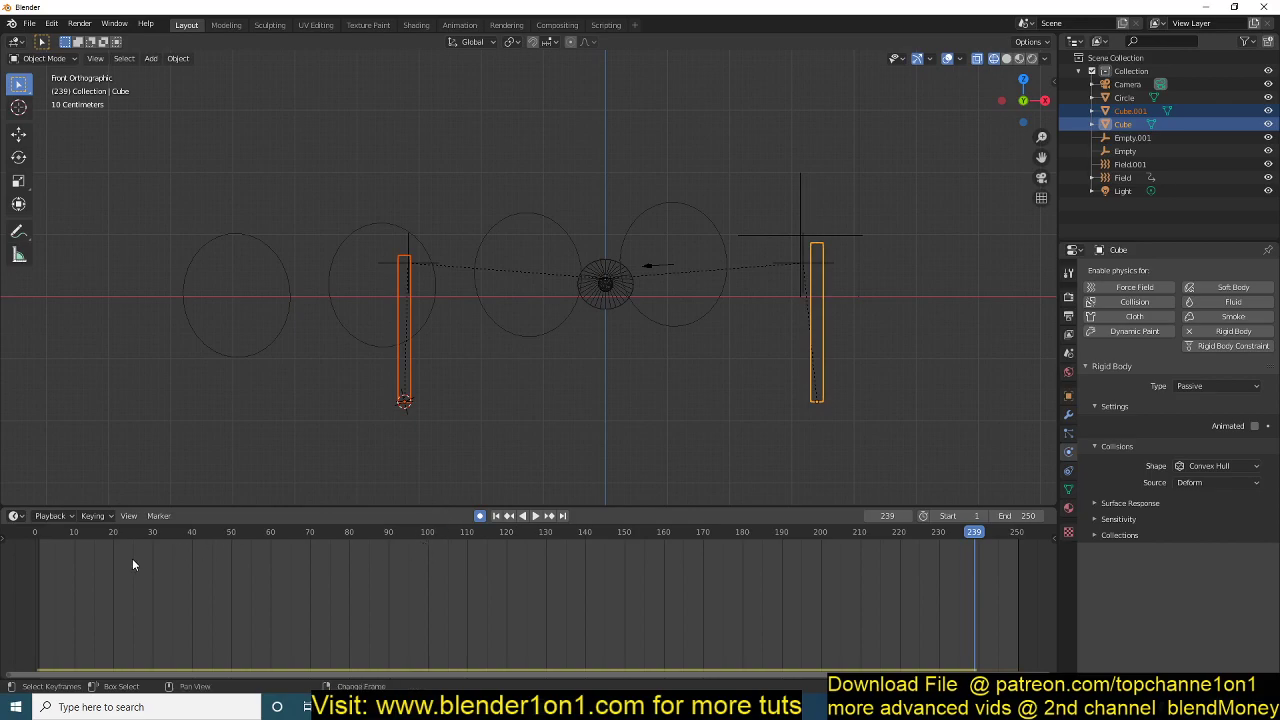
{"action": "left_click", "coordinate": [40, 573]}
{"action": "middle_click_drag", "start_coordinate": [491, 312], "coordinate": [414, 377]}
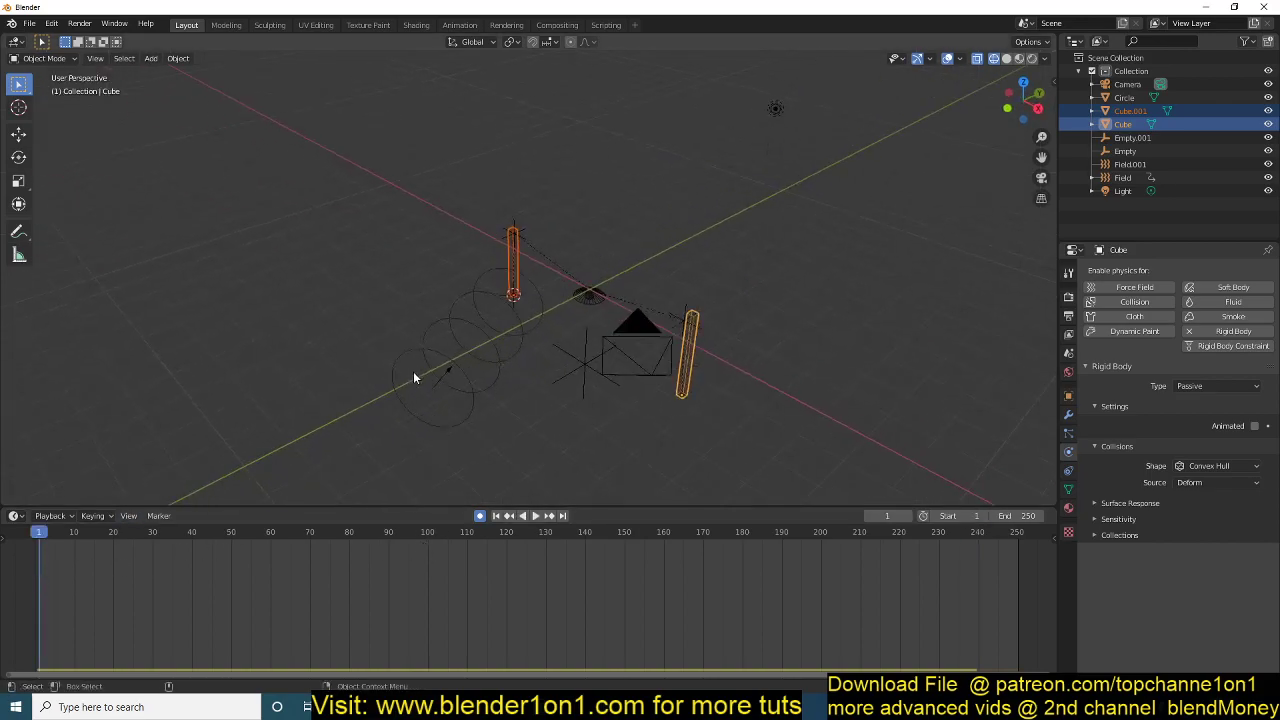
{"action": "key", "text": "r"}
{"action": "key", "text": "x"}
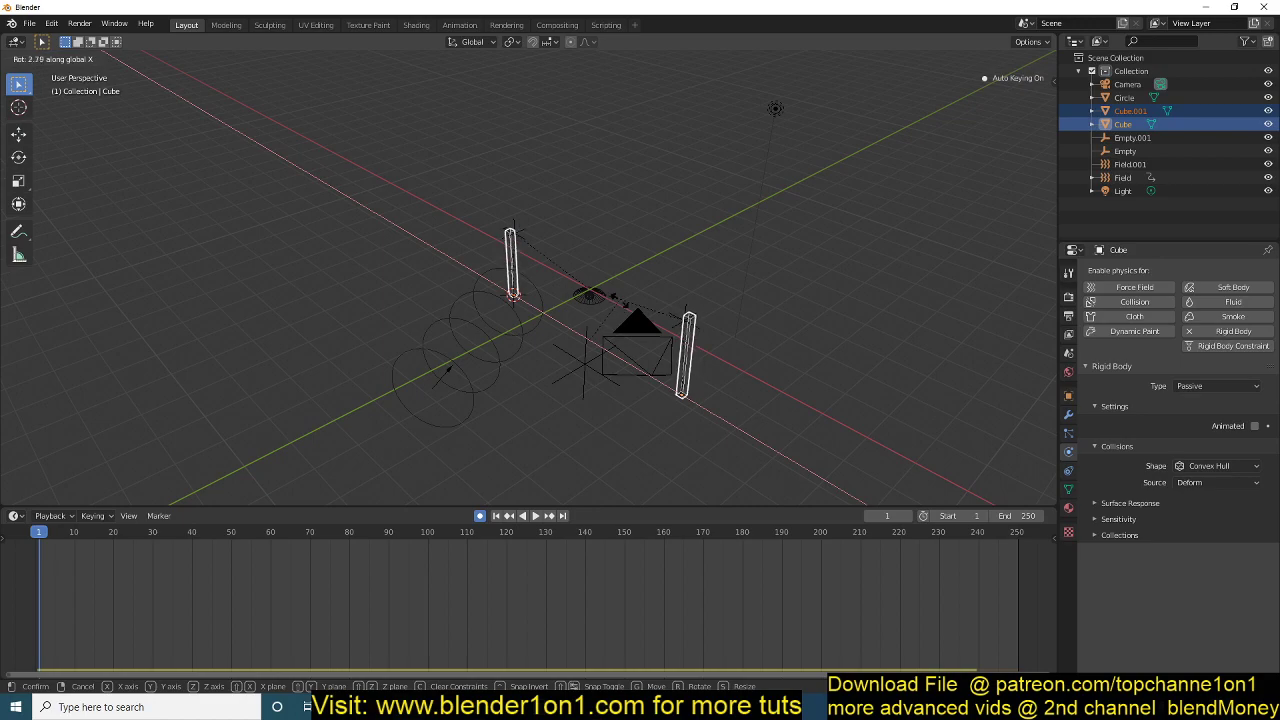
{"action": "key", "text": "Return"}
At frame 49, rotate both posts about -27.8° around global X to auto-key the opposite tilt.
{"action": "left_click", "coordinate": [228, 540]}
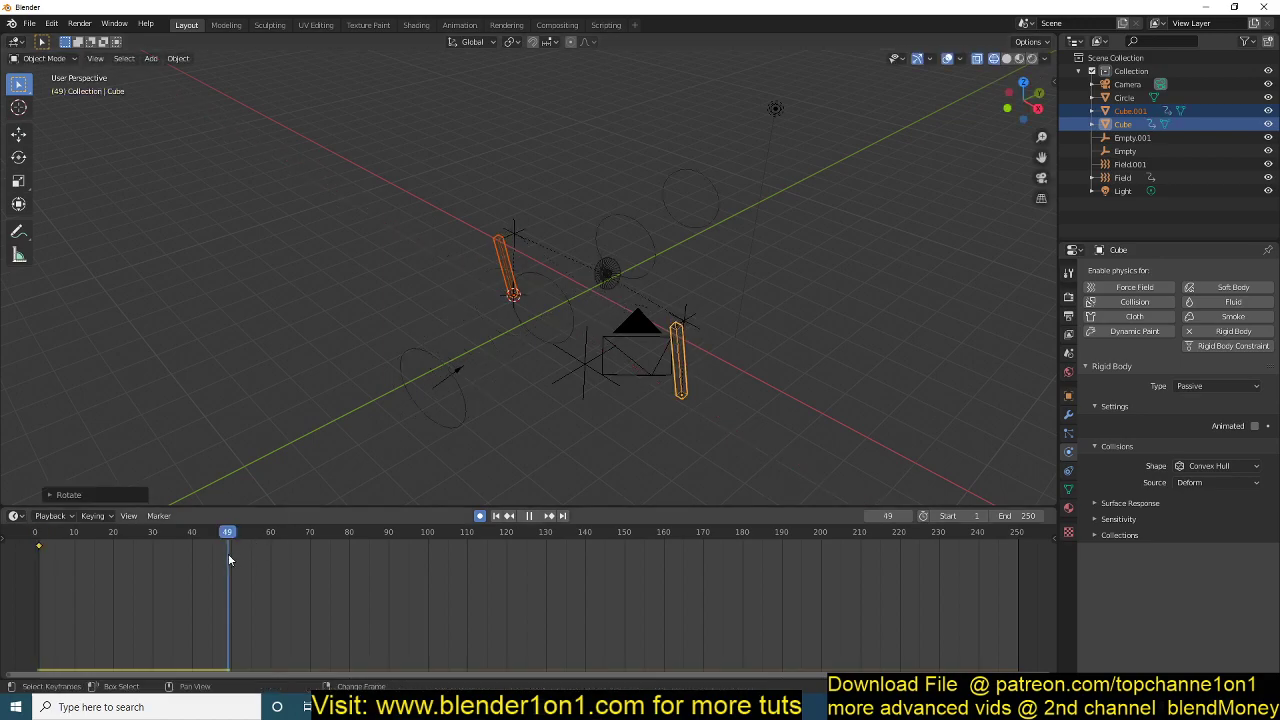
{"action": "key", "text": "r"}
{"action": "key", "text": "x"}
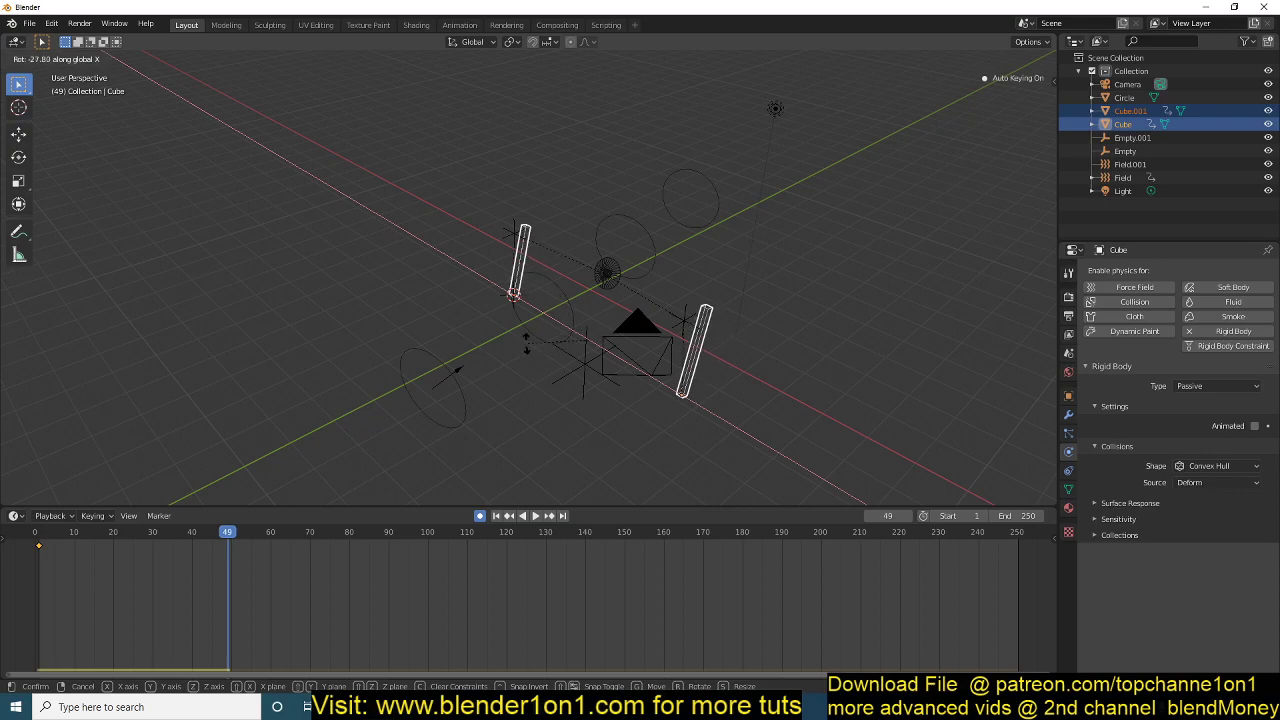
{"action": "key", "text": "Return"}
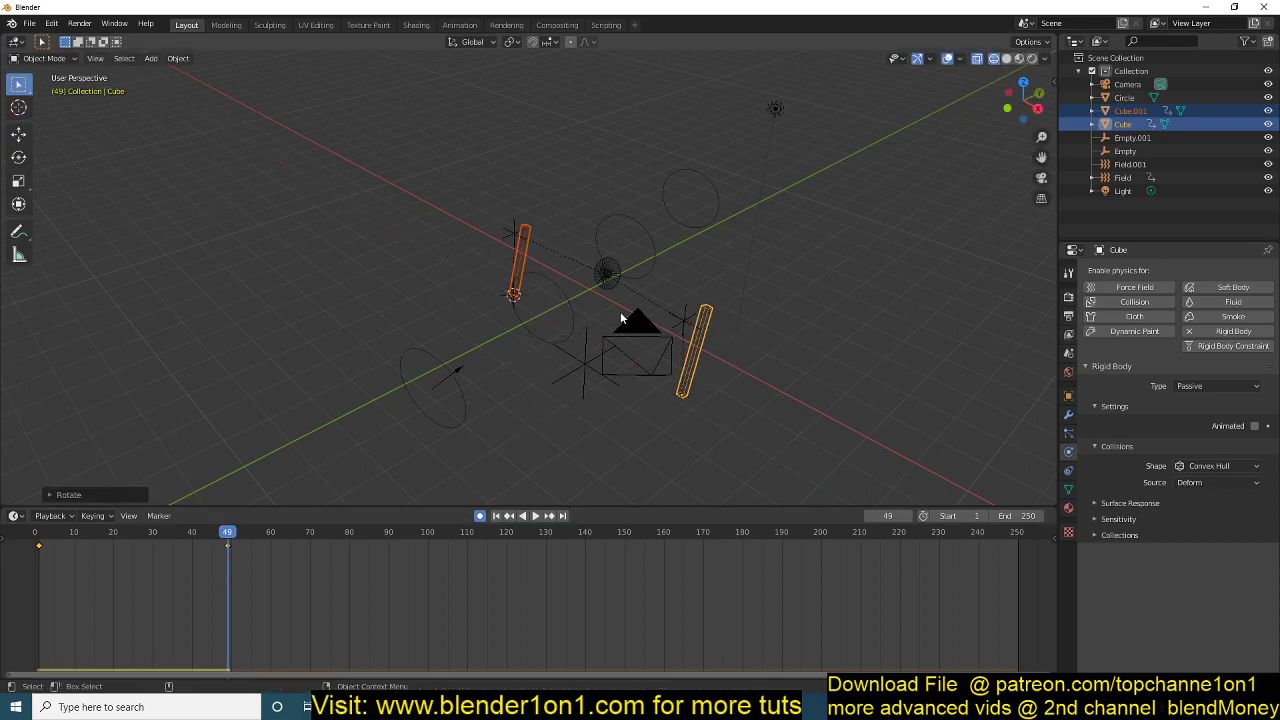
Set the transform pivot to Individual Origins and freely rotate both posts about their bottom ends at frame 49.
{"action": "key", "text": "period"}
{"action": "left_click", "coordinate": [638, 389]}
{"action": "key", "text": "r"}
{"action": "key", "text": "r"}
{"action": "left_click", "coordinate": [669, 341]}
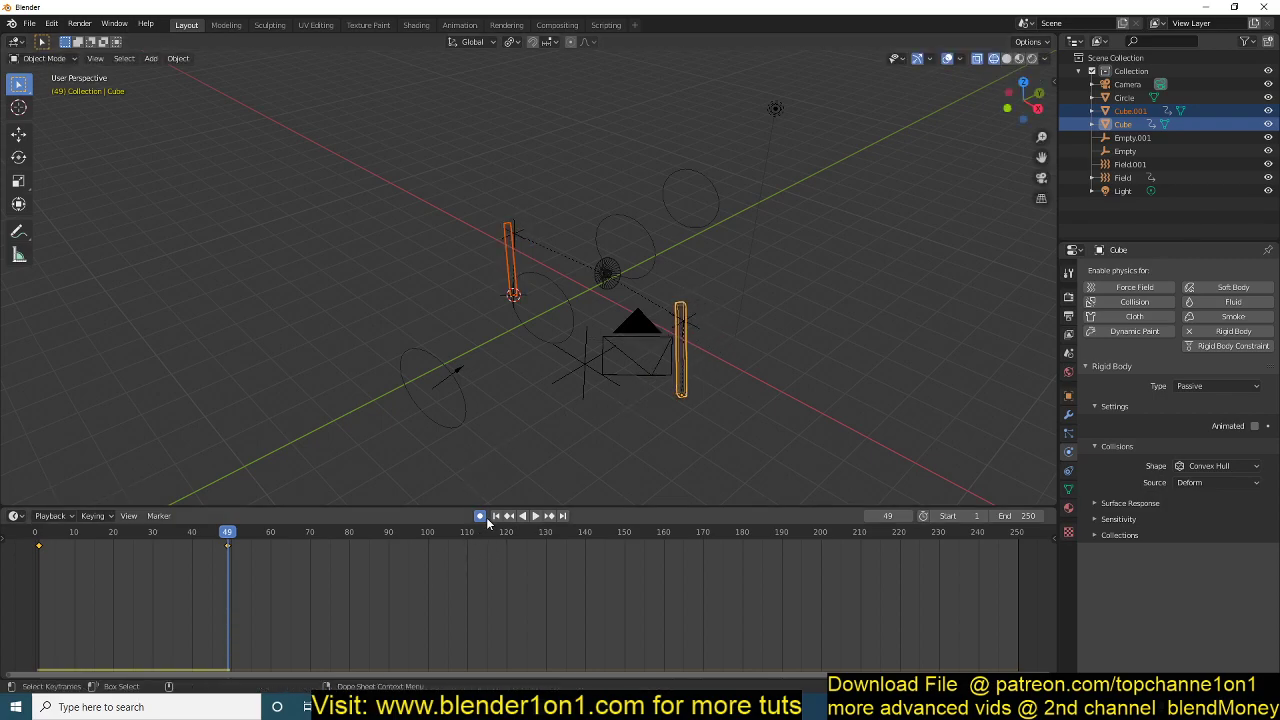
At frame 100, freely rotate both posts about their bottom ends to auto-key a third tilt.
{"action": "left_click", "coordinate": [428, 545]}
{"action": "key", "text": "r"}
{"action": "key", "text": "r"}
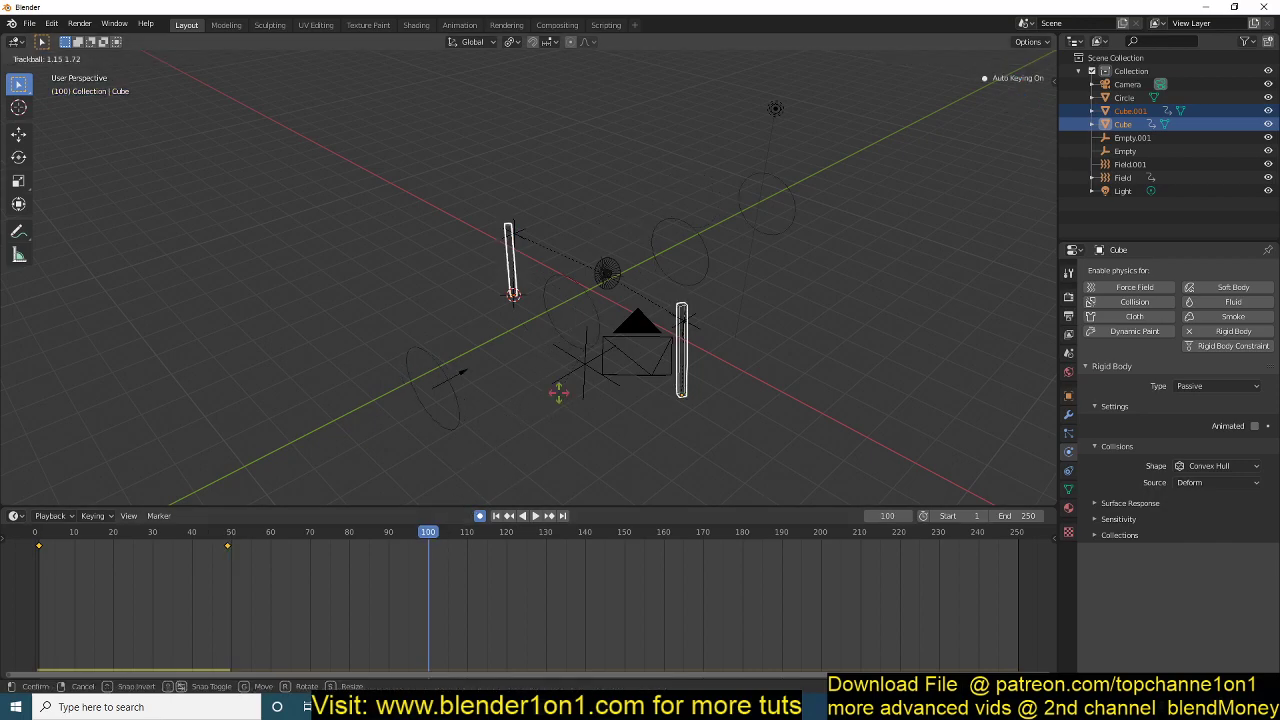
{"action": "left_click", "coordinate": [598, 398]}
Show both posts' animation curves in the Graph Editor and play the swing from frame 0.
{"action": "key", "text": "ctrl+Tab"}
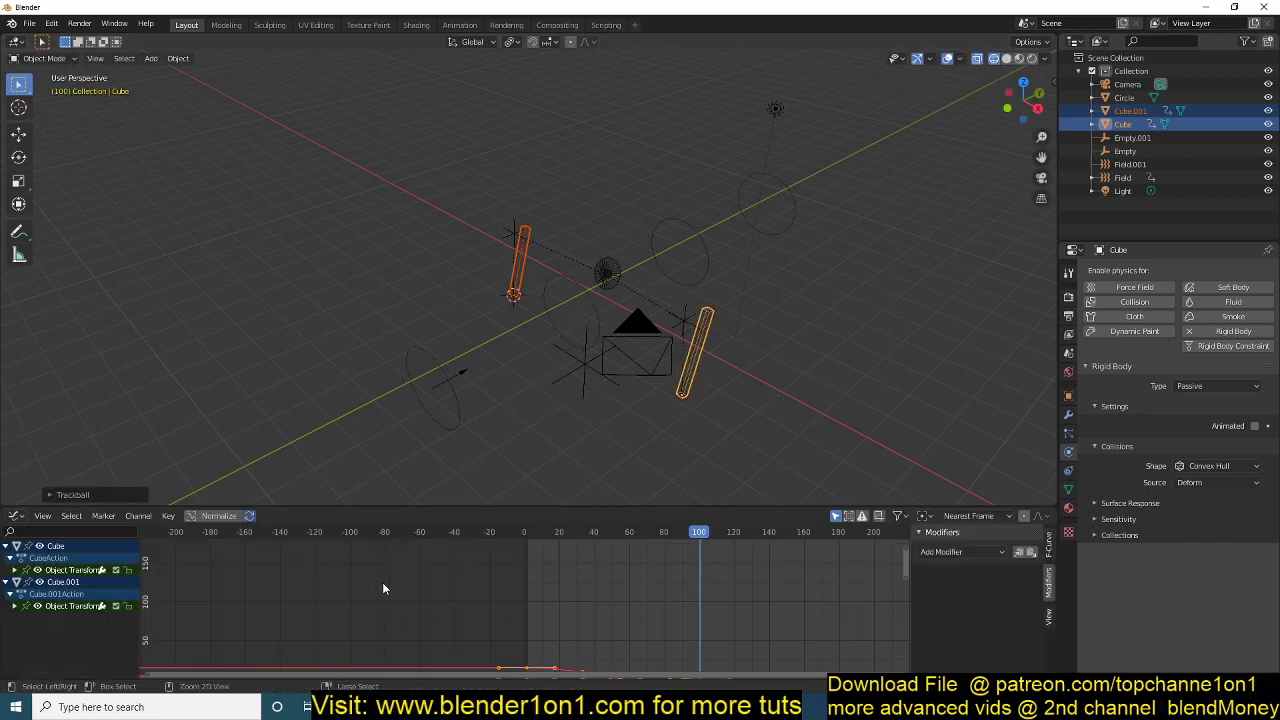
{"action": "scroll", "coordinate": [422, 590], "scroll_direction": "down", "scroll_amount": 3}
{"action": "key", "text": "Home"}
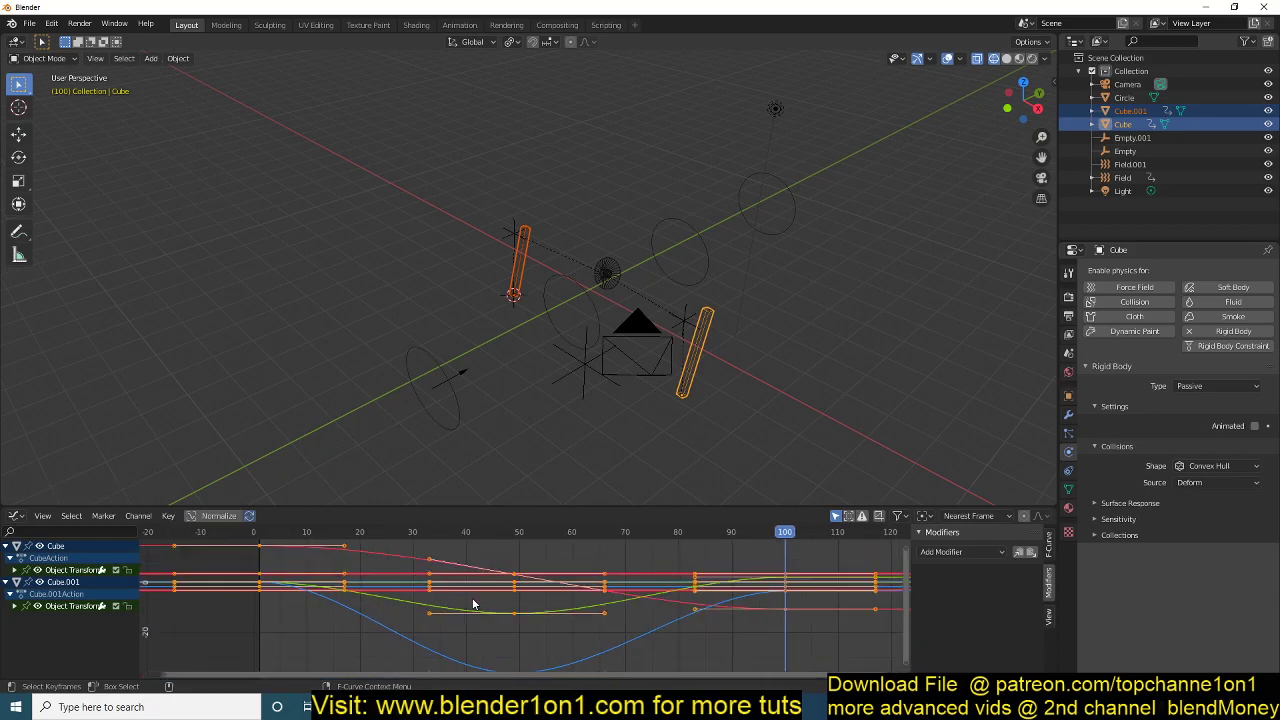
{"action": "left_click", "coordinate": [395, 618]}
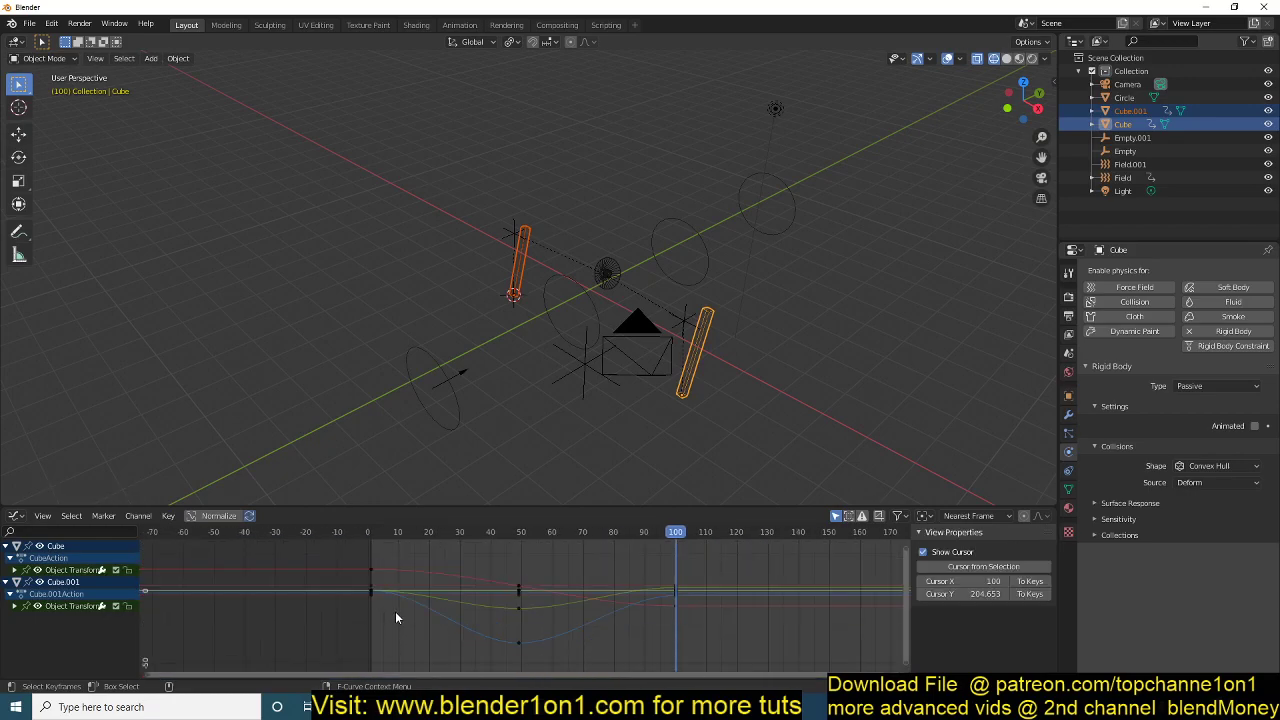
{"action": "key", "text": "Escape"}
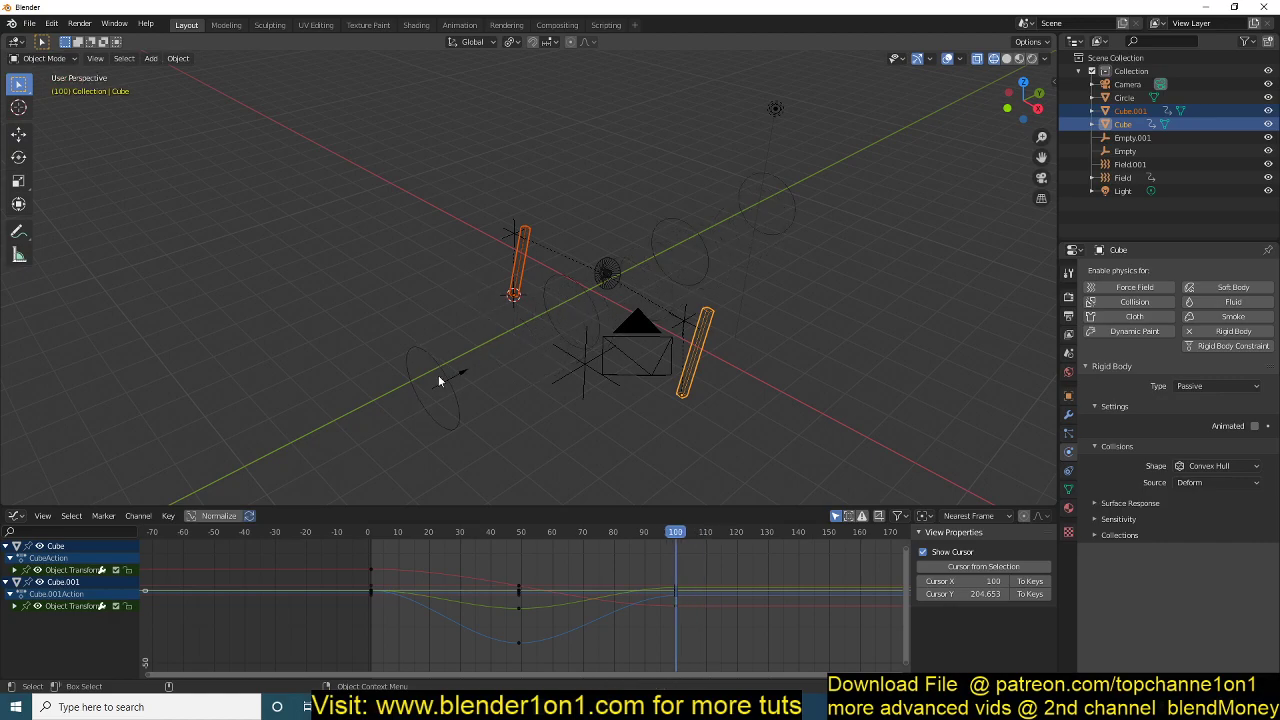
{"action": "left_click", "coordinate": [364, 533]}
{"action": "key", "text": "space"}
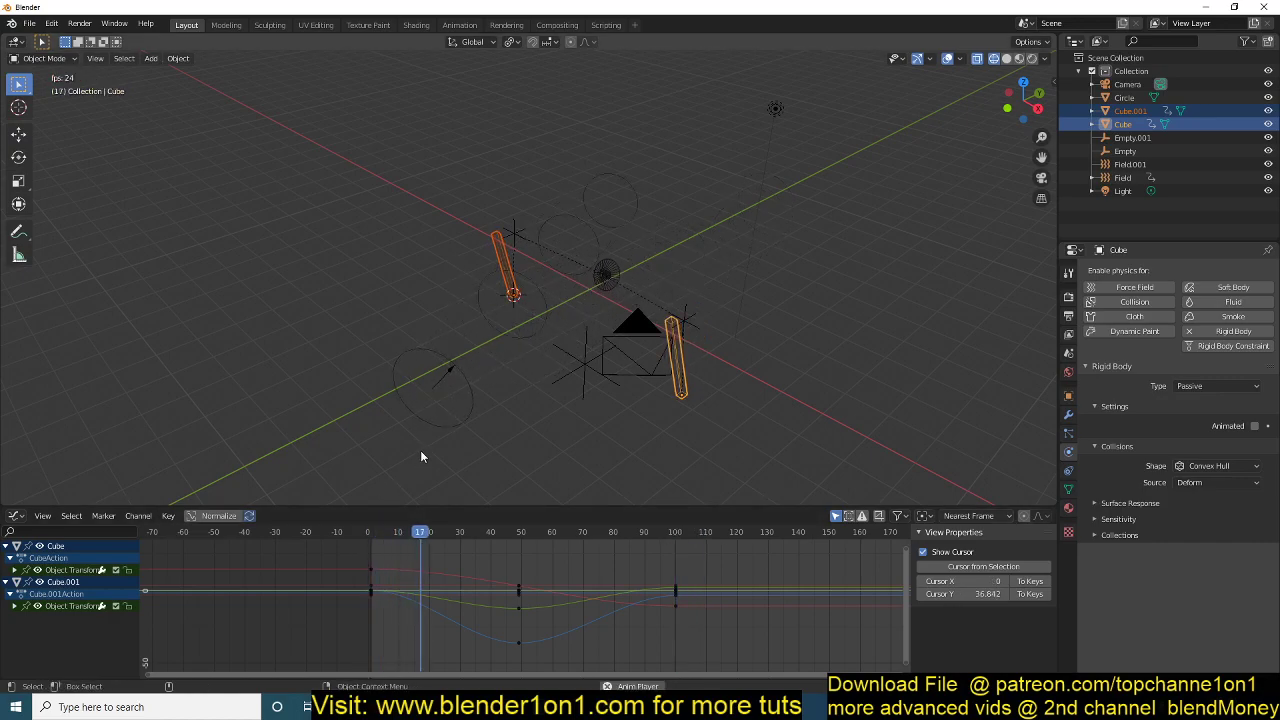
{"action": "key", "text": "Escape"}
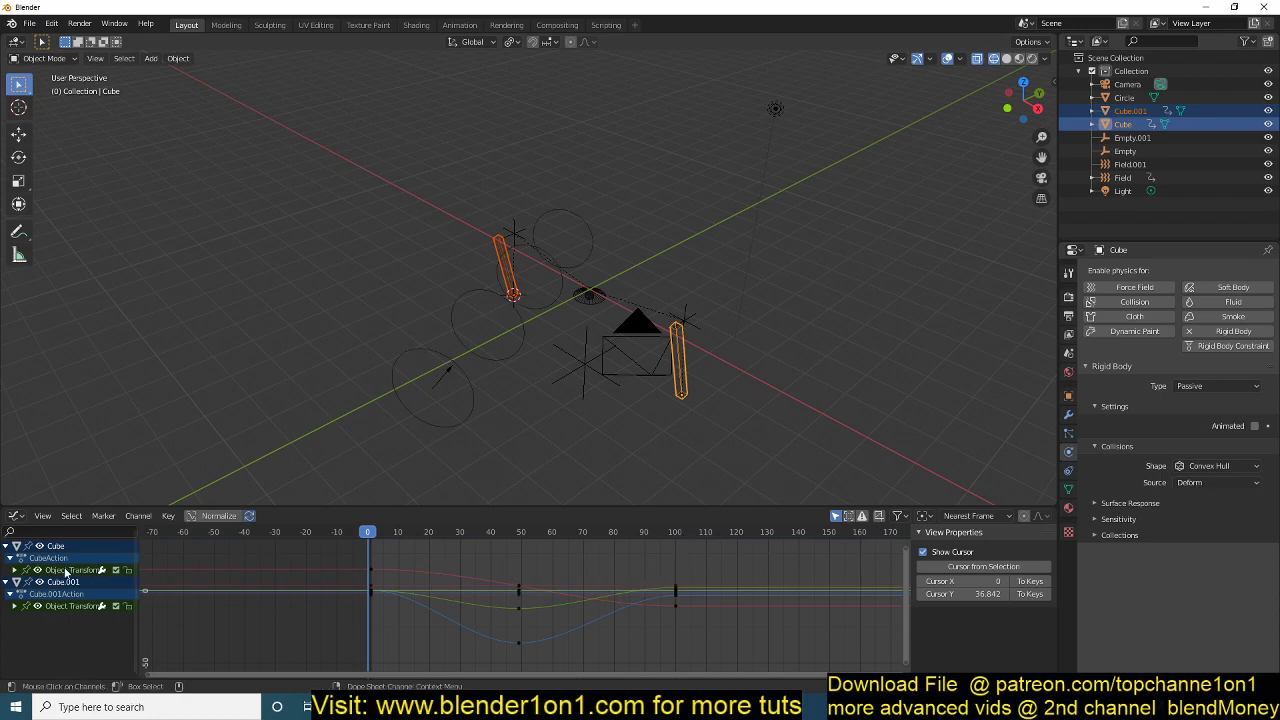
Isolate the Z Euler Rotation curve of the Cube post and add a Noise modifier to it.
{"action": "left_click", "coordinate": [15, 571]}
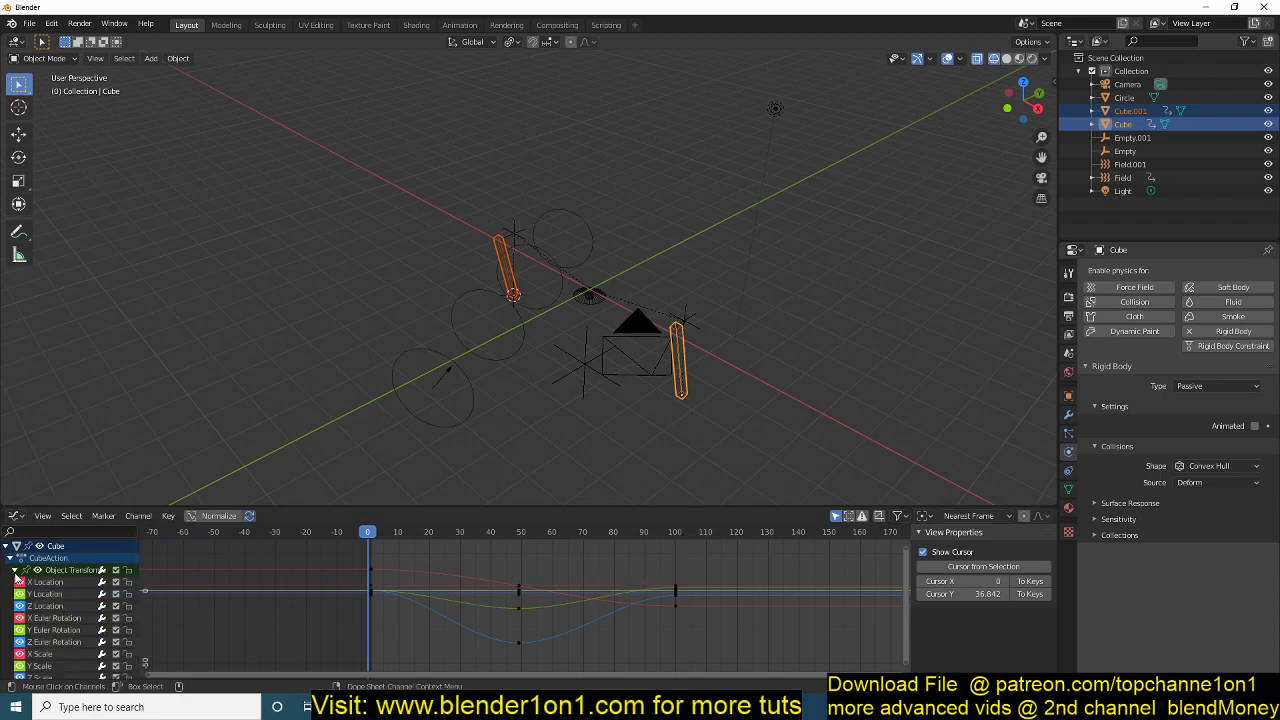
{"action": "left_click", "coordinate": [53, 642]}
{"action": "key", "text": "shift+h"}
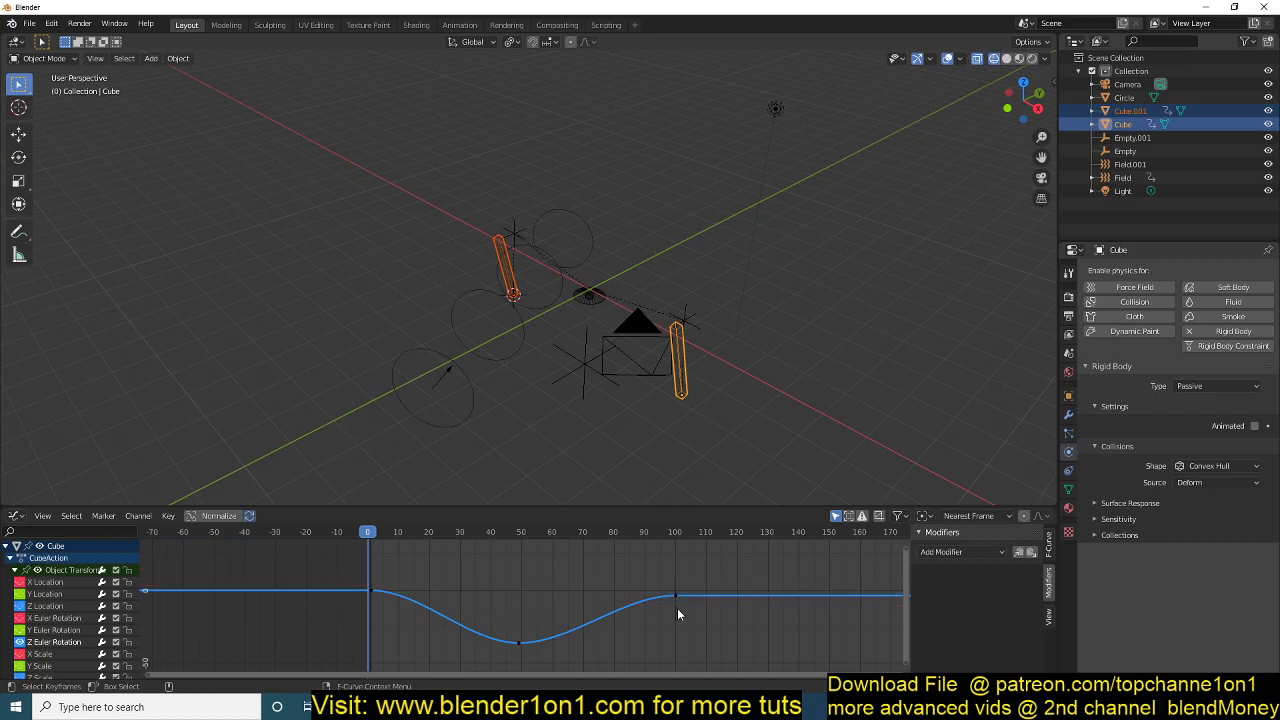
{"action": "left_click", "coordinate": [1004, 553]}
{"action": "left_click", "coordinate": [972, 626]}
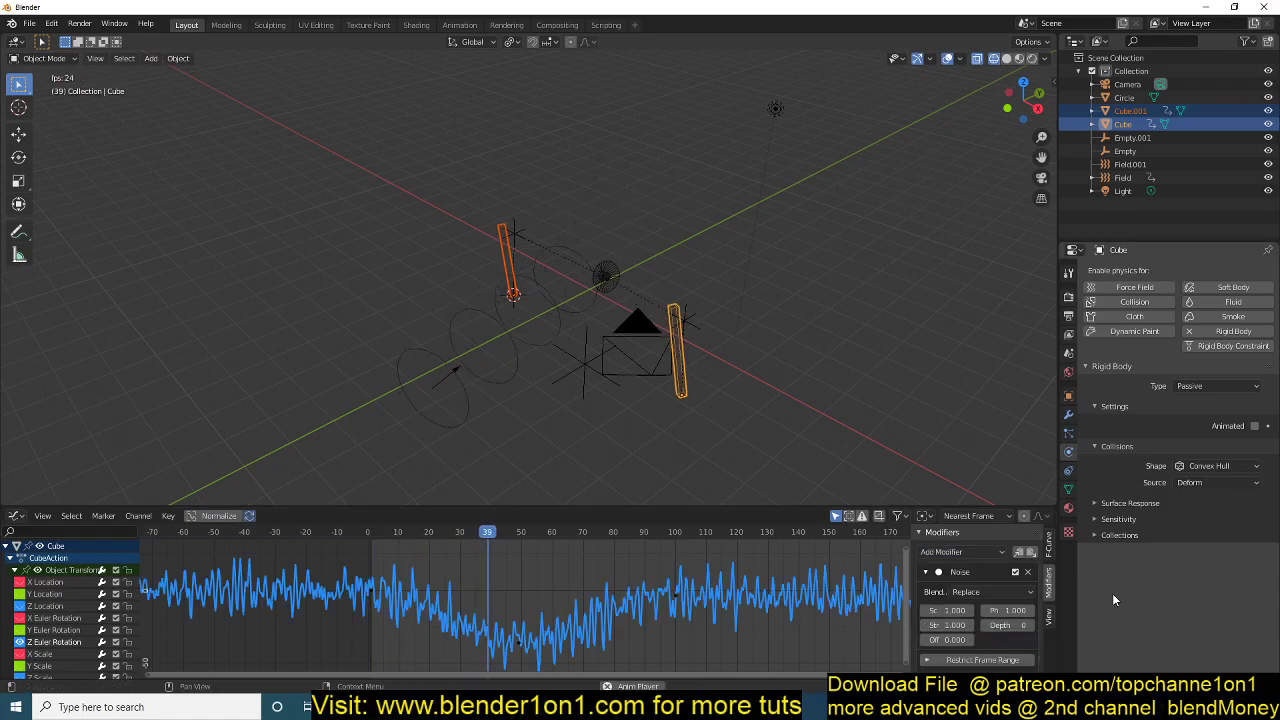
Set the Noise modifier's scale to 6.100 on Cube's Z Euler Rotation curve and play the animation to check it.
{"action": "key", "text": "space"}
{"action": "left_click_drag", "start_coordinate": [948, 610], "coordinate": [1015, 610]}
{"action": "key", "text": "space"}
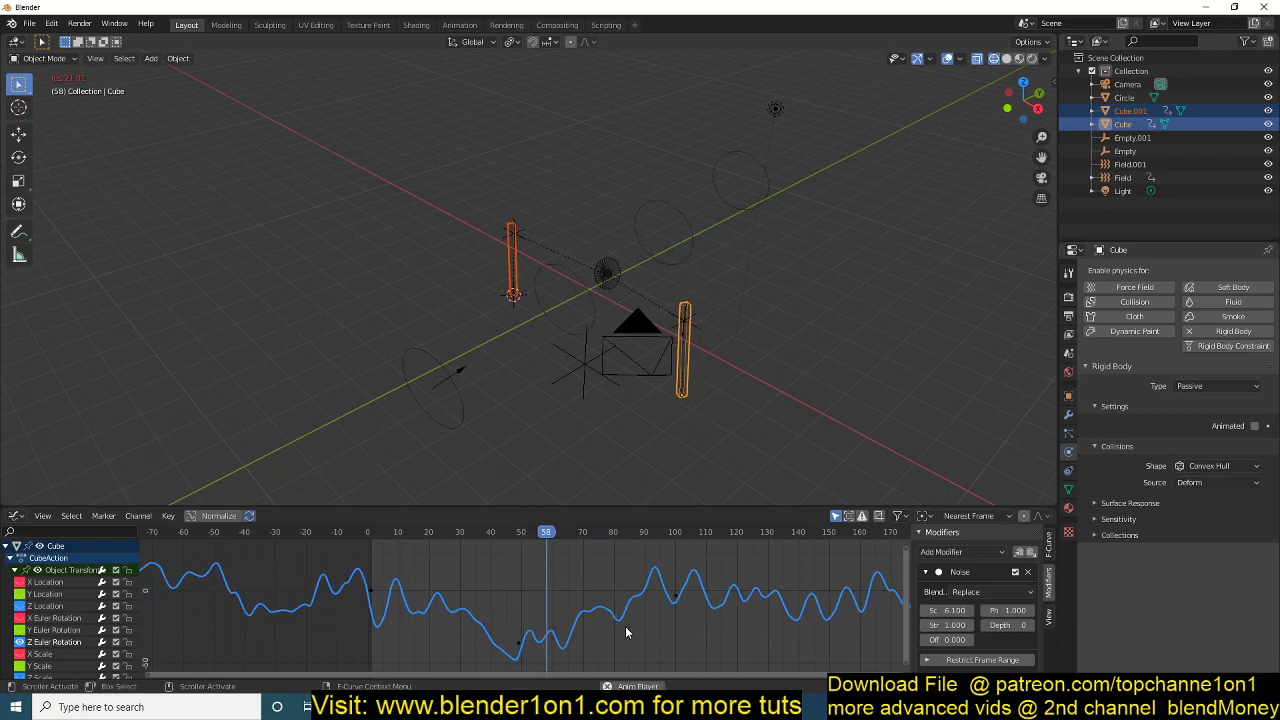
{"action": "key", "text": "space"}
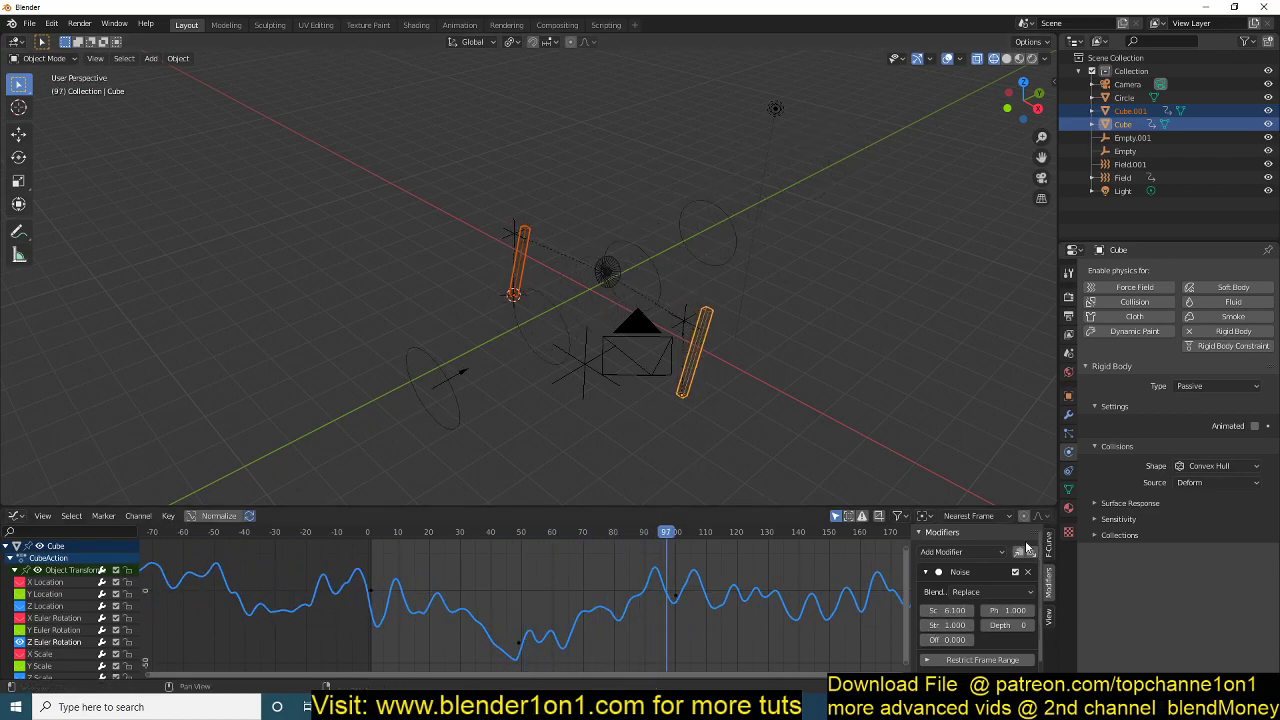
Copy the Noise modifier from Cube onto the isolated Z Euler Rotation curve of the Cube.001 post and start playback.
{"action": "left_click", "coordinate": [515, 256]}
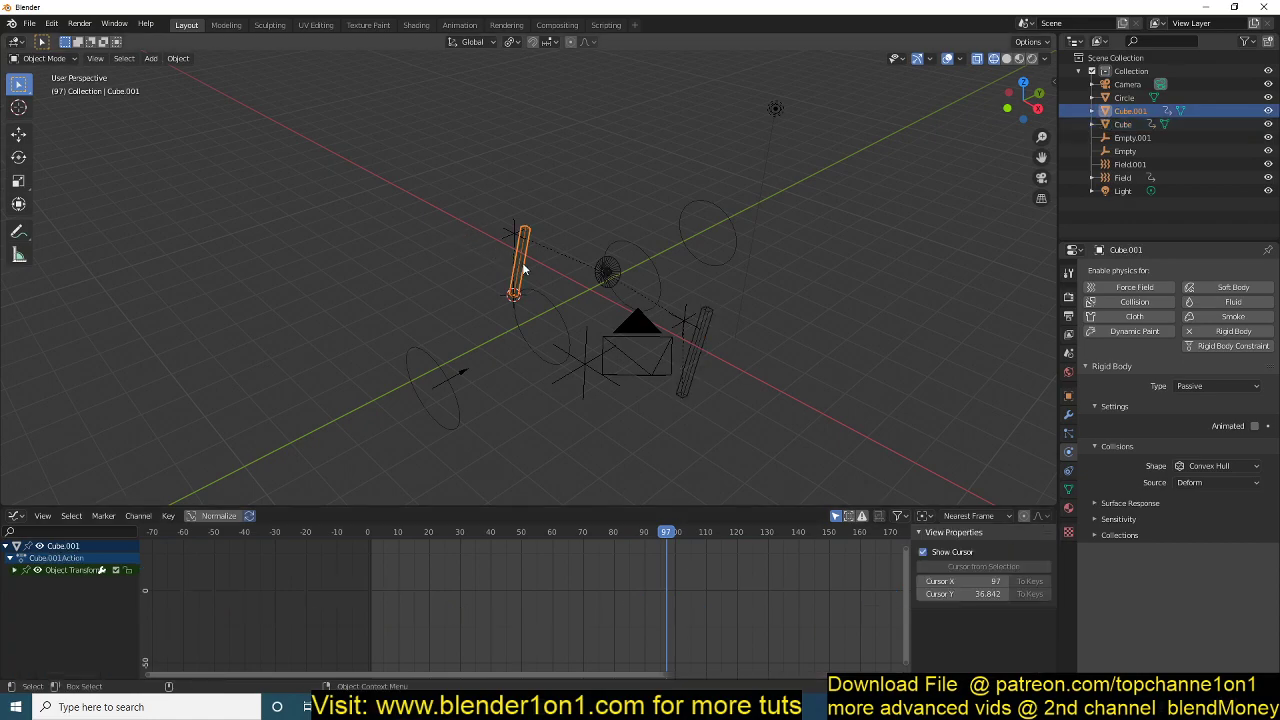
{"action": "left_click", "coordinate": [15, 570]}
{"action": "left_click", "coordinate": [69, 607]}
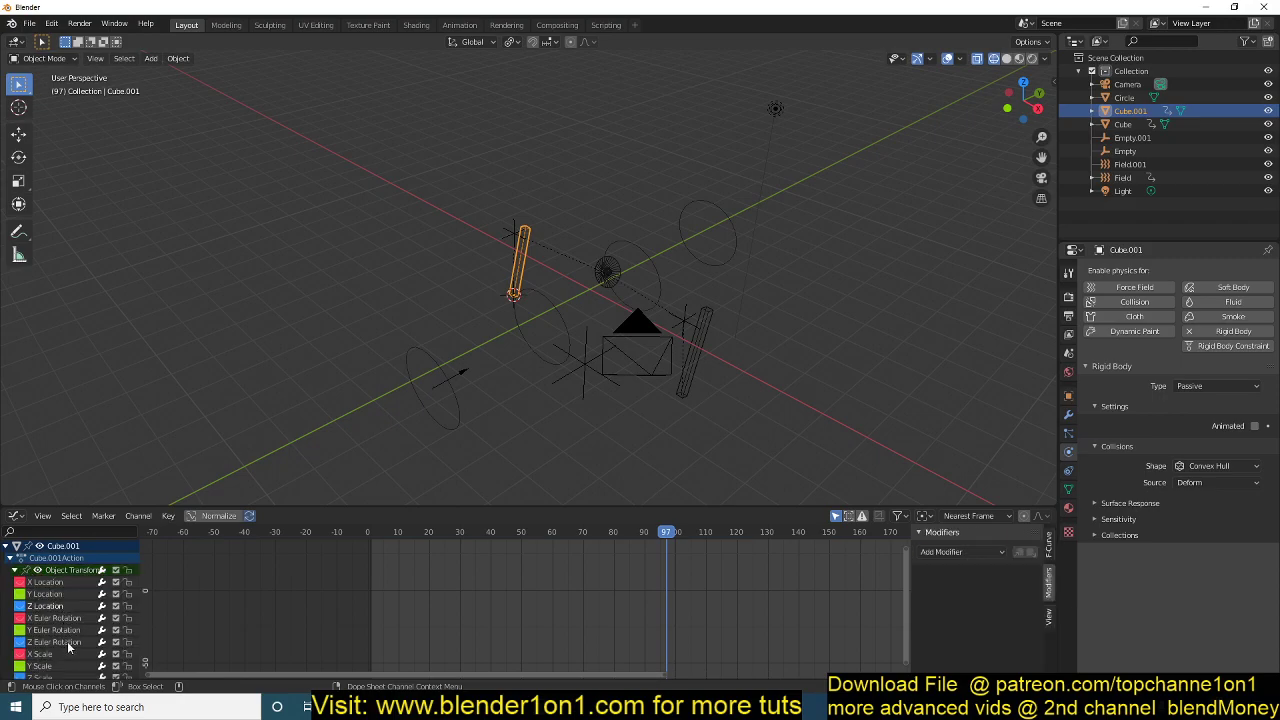
{"action": "left_click", "coordinate": [22, 645]}
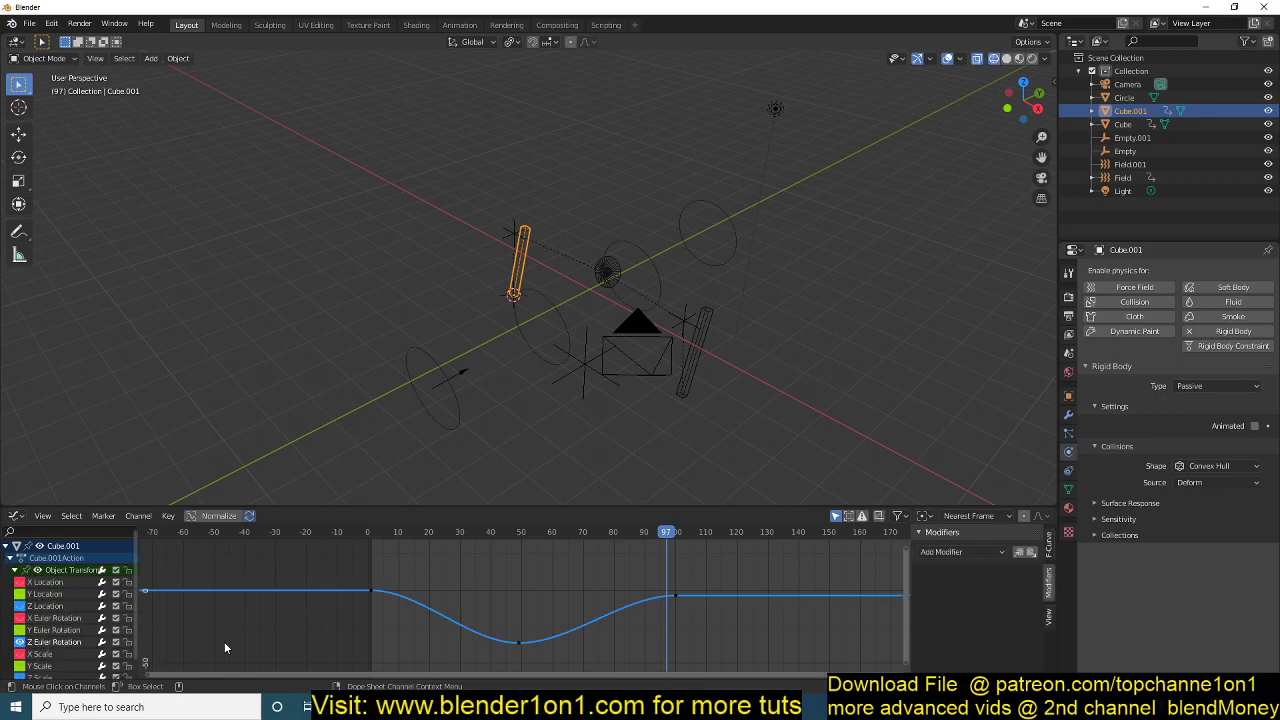
{"action": "left_click", "coordinate": [1031, 553]}
{"action": "key", "text": "space"}
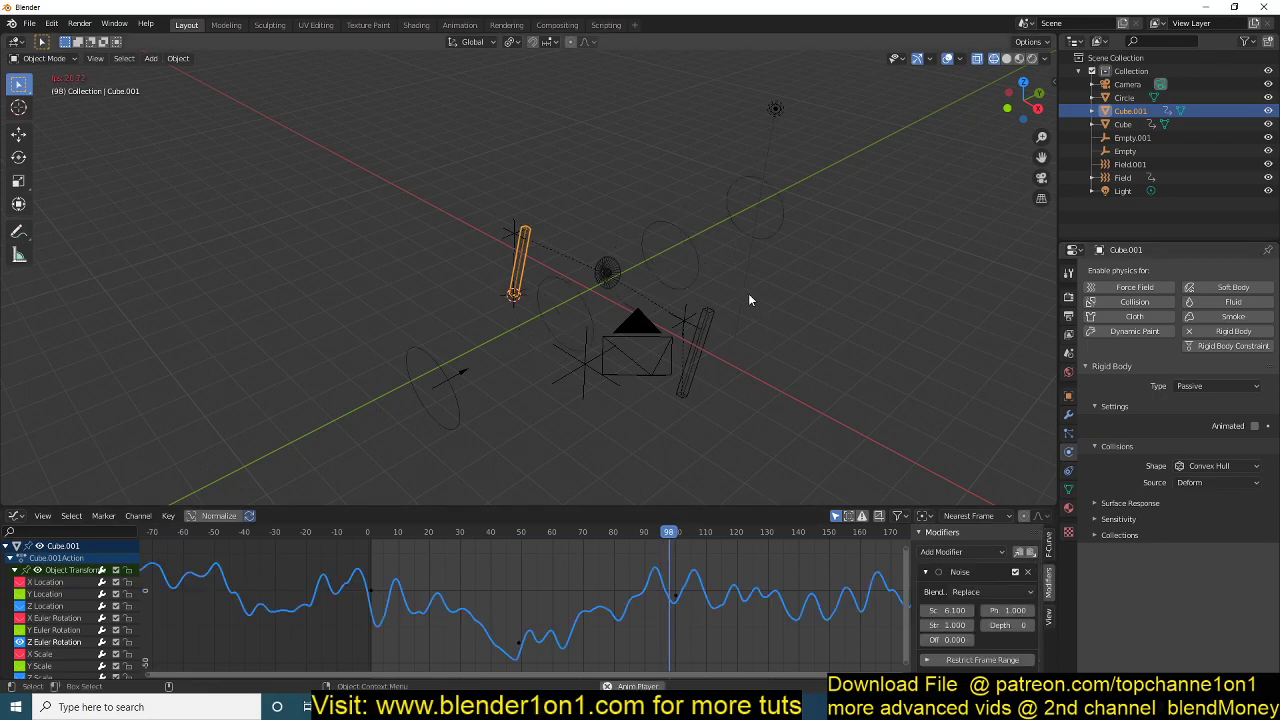
Move Cube.001's middle Z rotation keyframe up and to about frame 57, and watch the playback.
{"action": "left_click", "coordinate": [520, 645]}
{"action": "left_click_drag", "start_coordinate": [520, 648], "coordinate": [537, 558]}
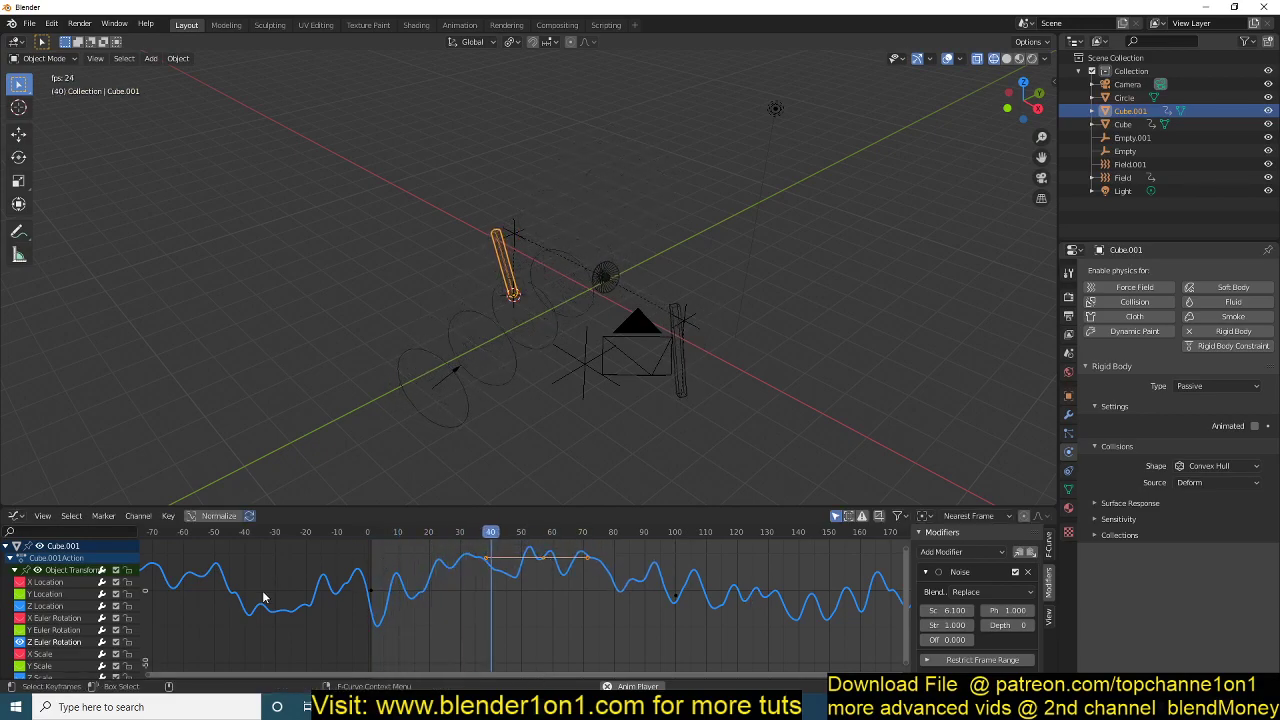
{"action": "key", "text": "space"}
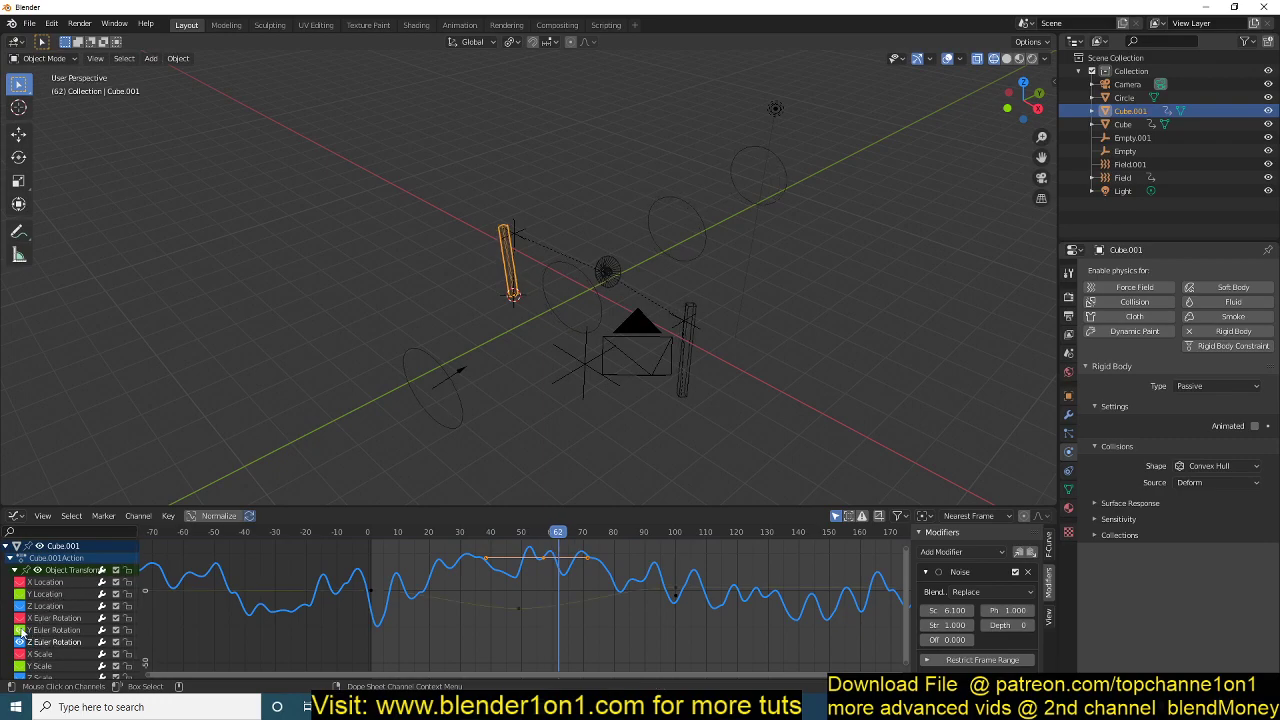
Paste the Noise modifier onto Cube.001's Y Euler Rotation curve and play the animation briefly.
{"action": "left_click", "coordinate": [36, 631]}
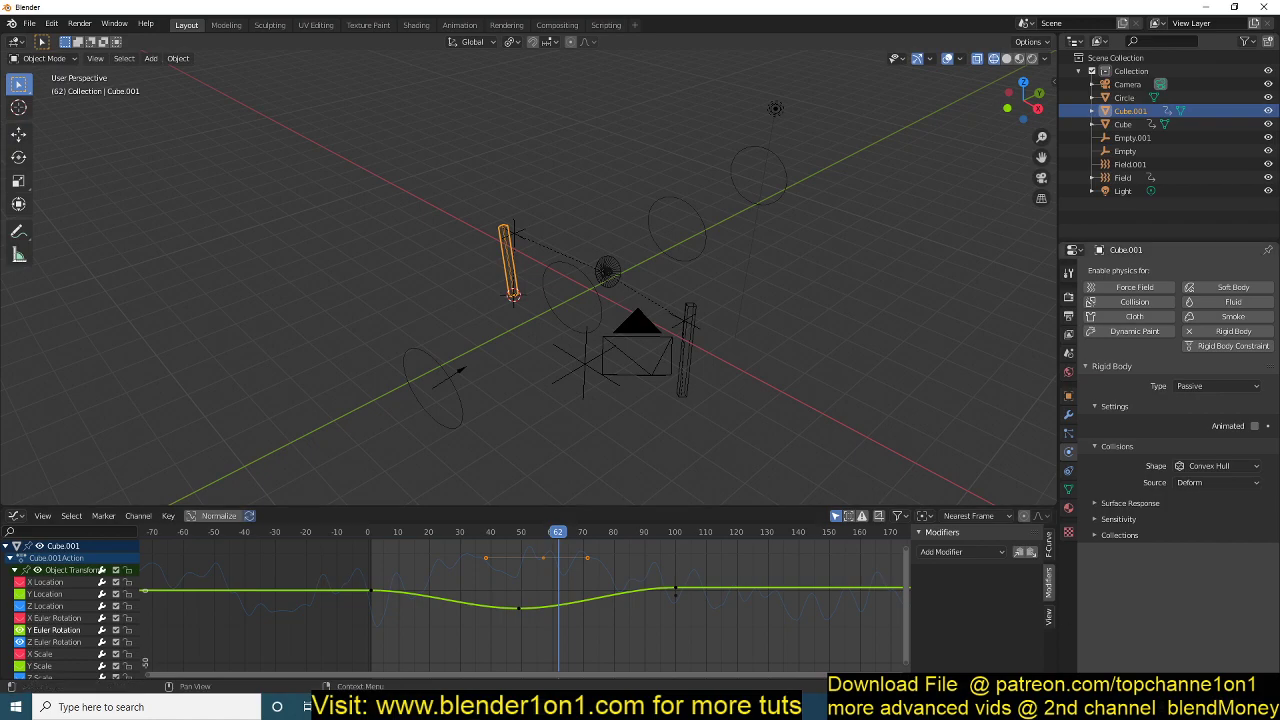
{"action": "left_click", "coordinate": [1030, 552]}
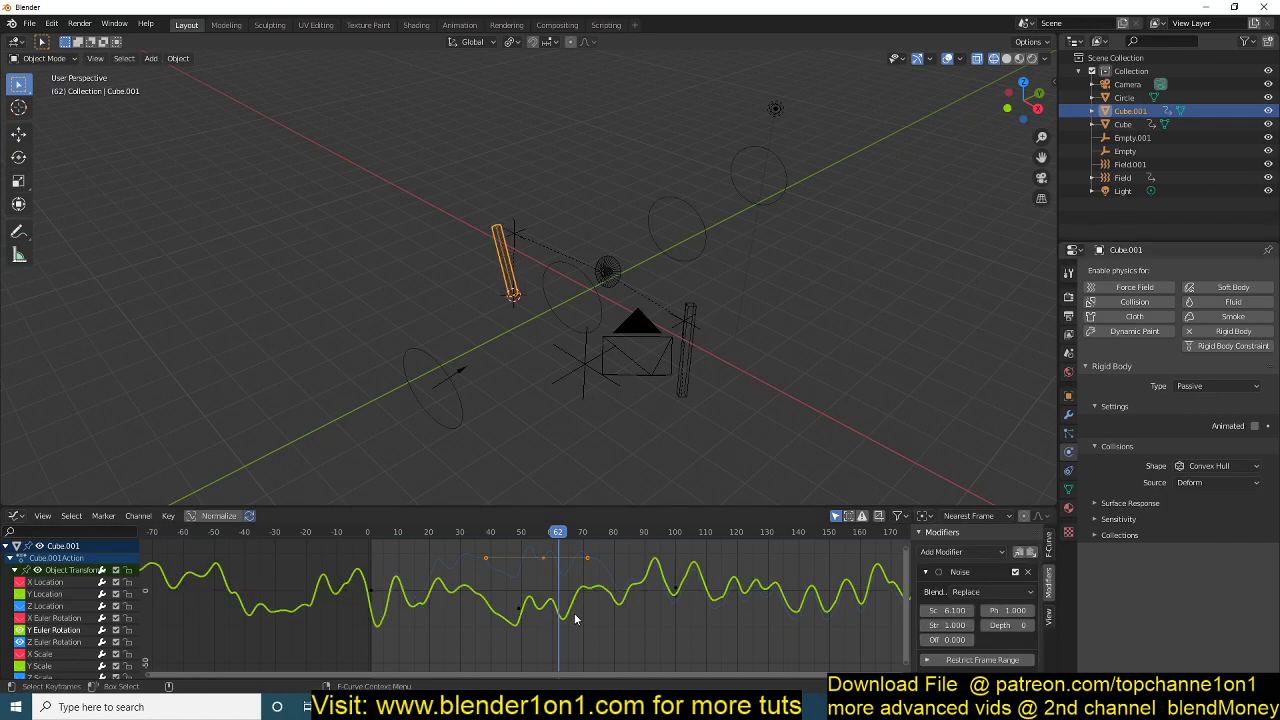
{"action": "key", "text": "space"}
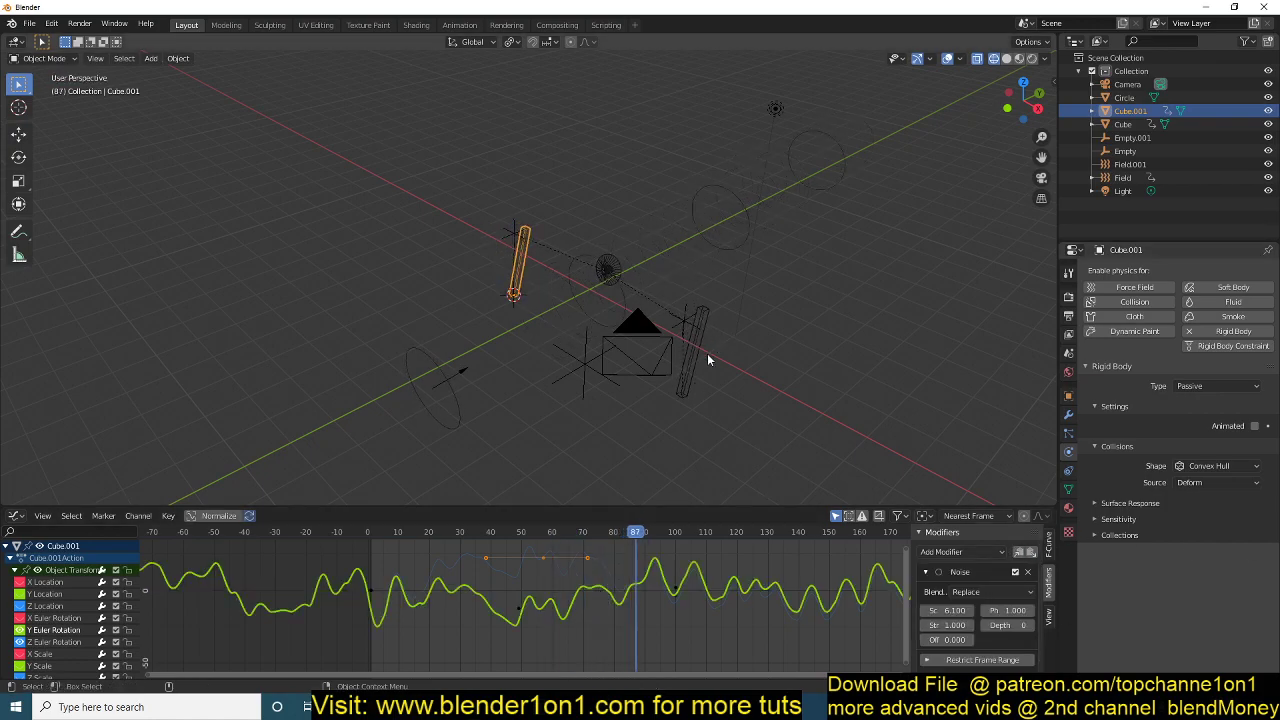
Paste the same Noise modifier onto the Y Euler Rotation curve of the Cube post.
{"action": "left_click", "coordinate": [707, 355]}
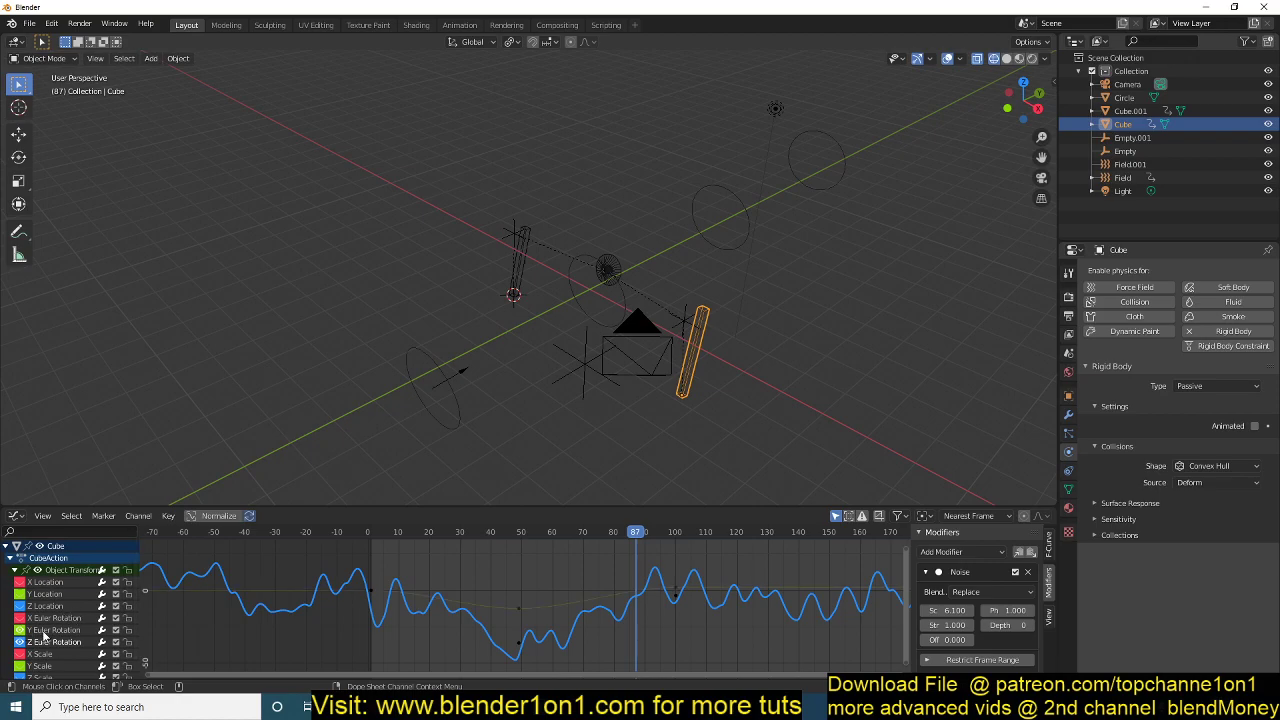
{"action": "left_click", "coordinate": [50, 631]}
{"action": "left_click", "coordinate": [1031, 552]}
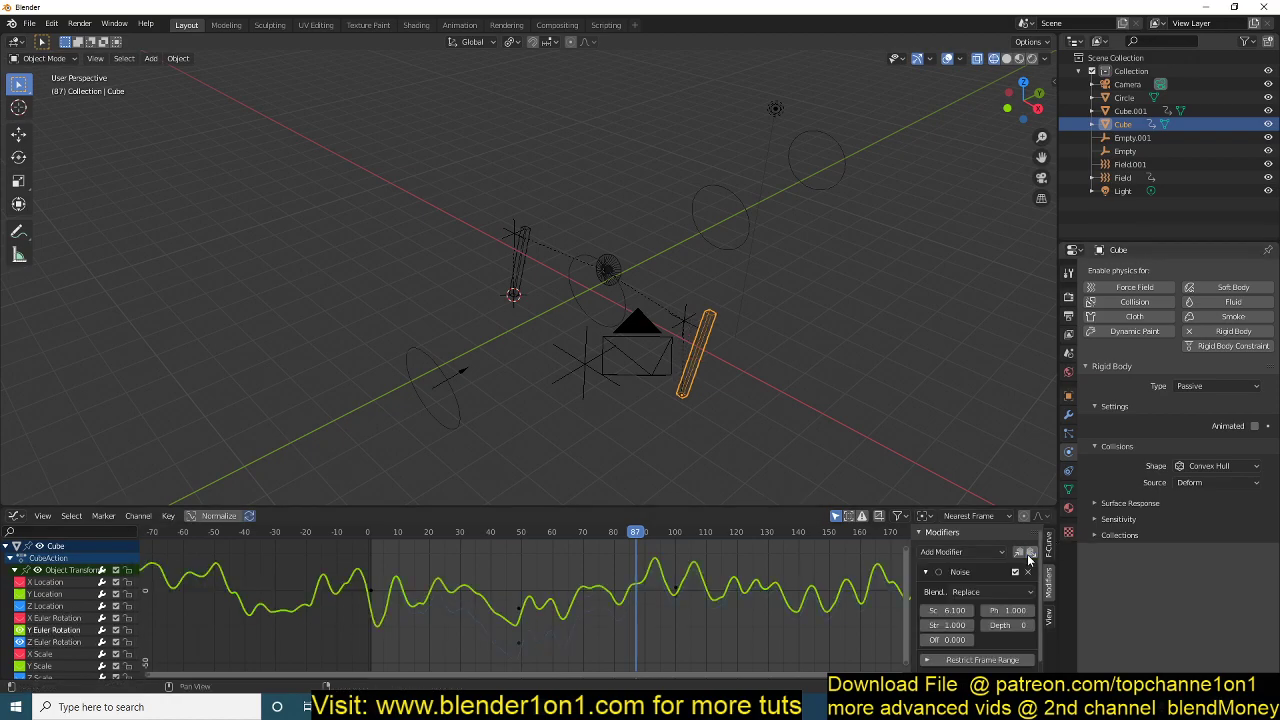
{"action": "key", "text": "Escape"}
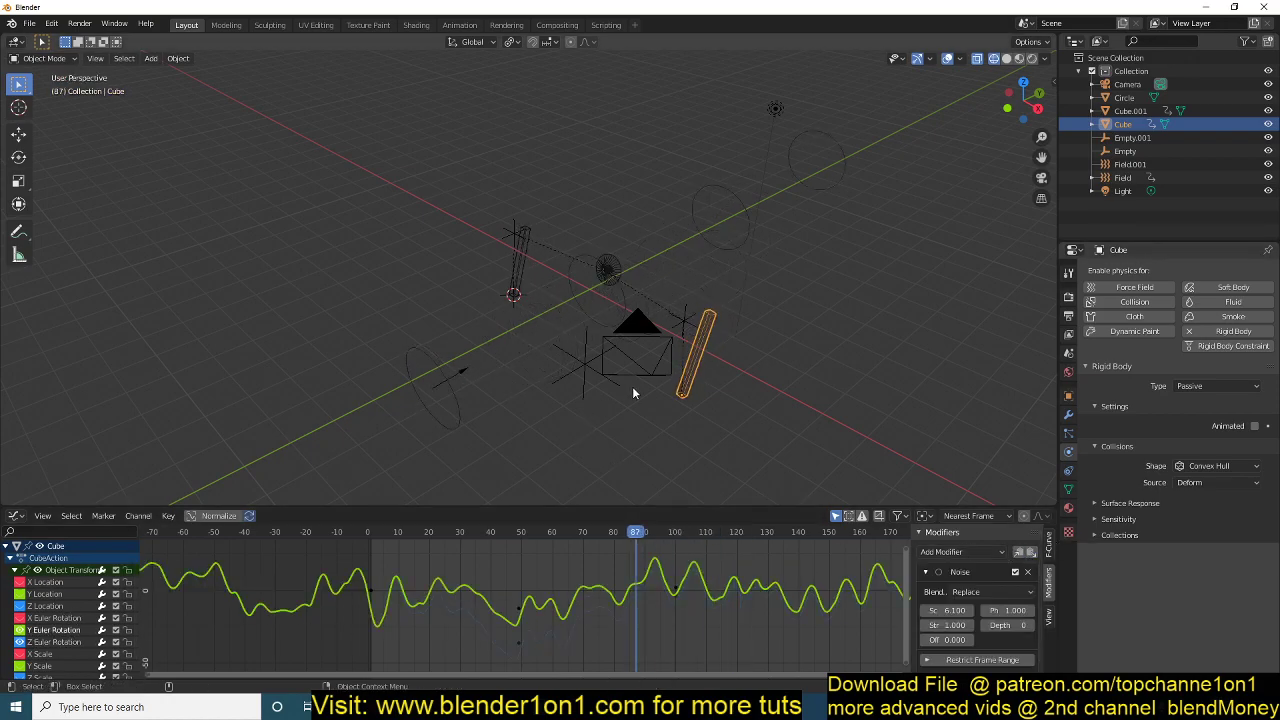
Switch the viewport to solid shading and check the physics settings of the empties and both posts.
{"action": "middle_click_drag", "start_coordinate": [945, 376], "coordinate": [800, 381]}
{"action": "left_click", "coordinate": [914, 365]}
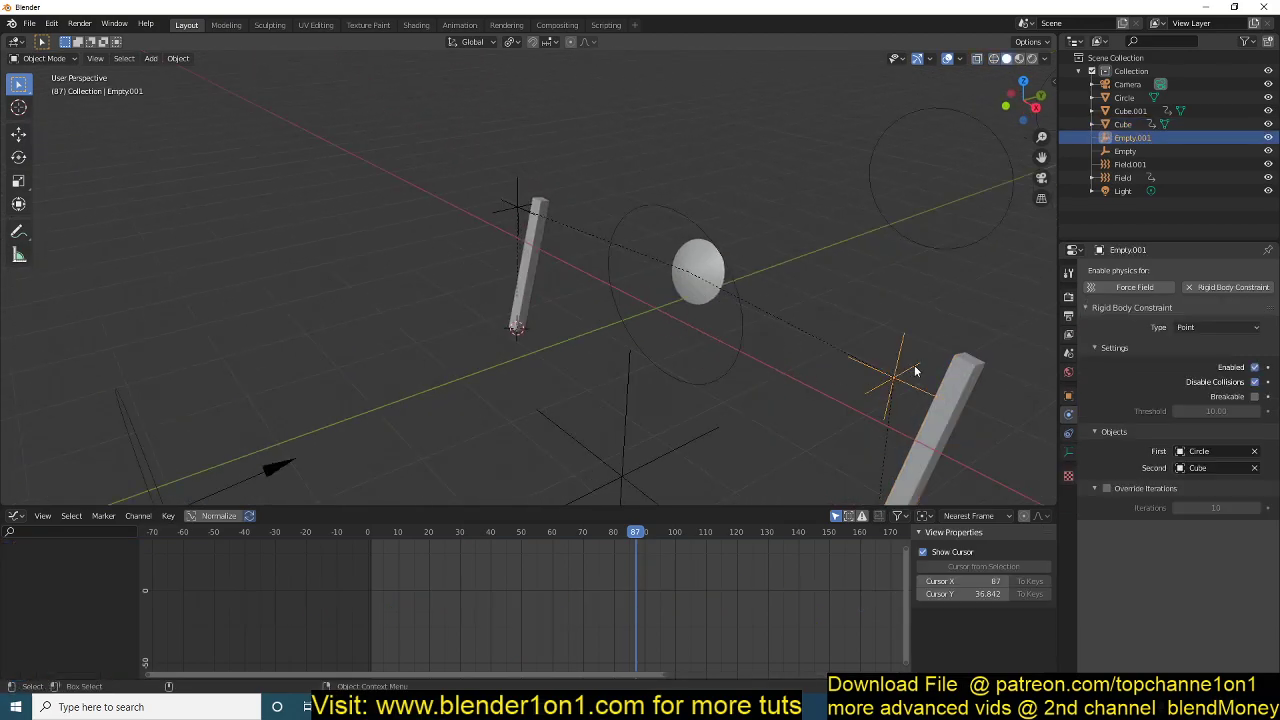
{"action": "left_click", "coordinate": [508, 206]}
{"action": "left_click", "coordinate": [978, 377]}
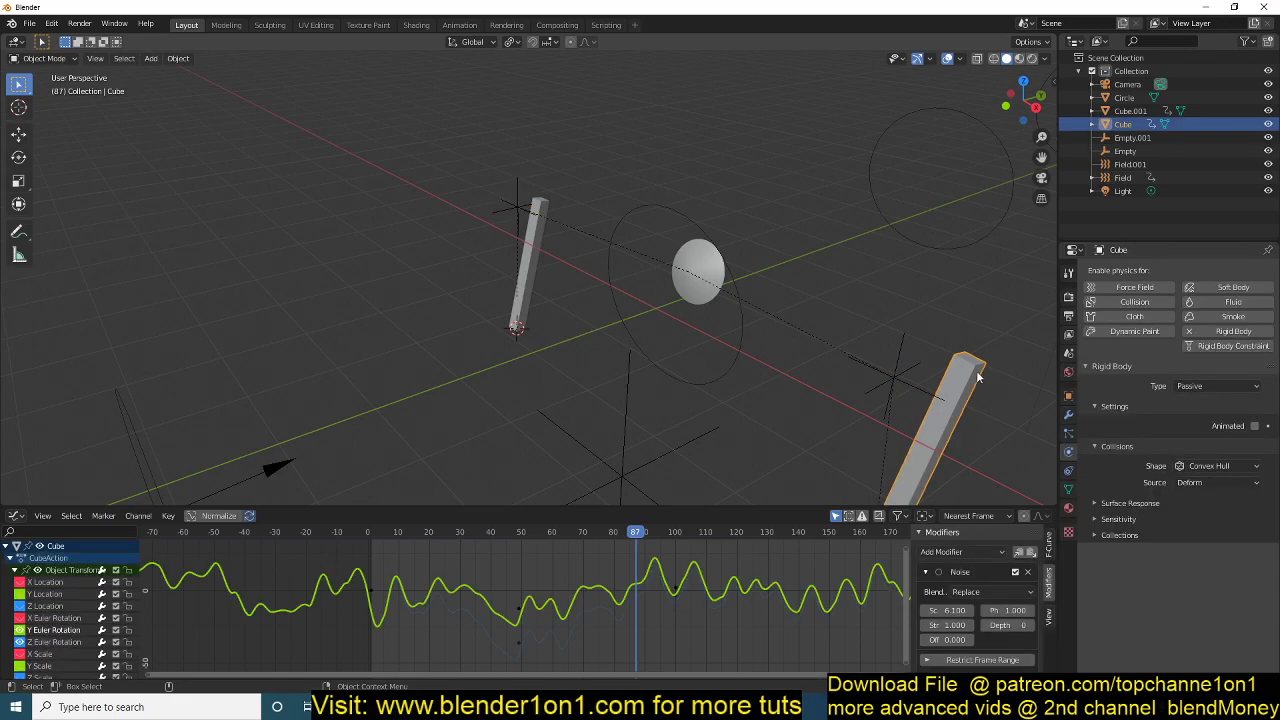
{"action": "left_click", "coordinate": [533, 206]}
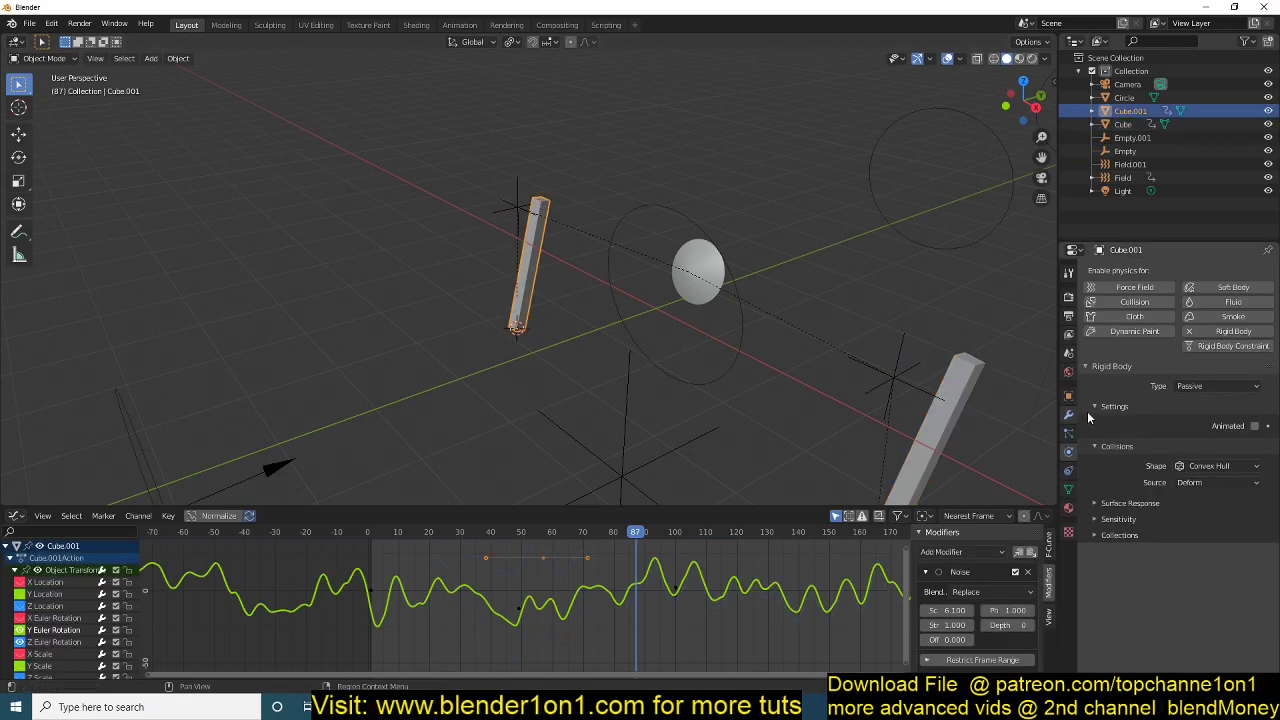
{"action": "left_click", "coordinate": [980, 375]}
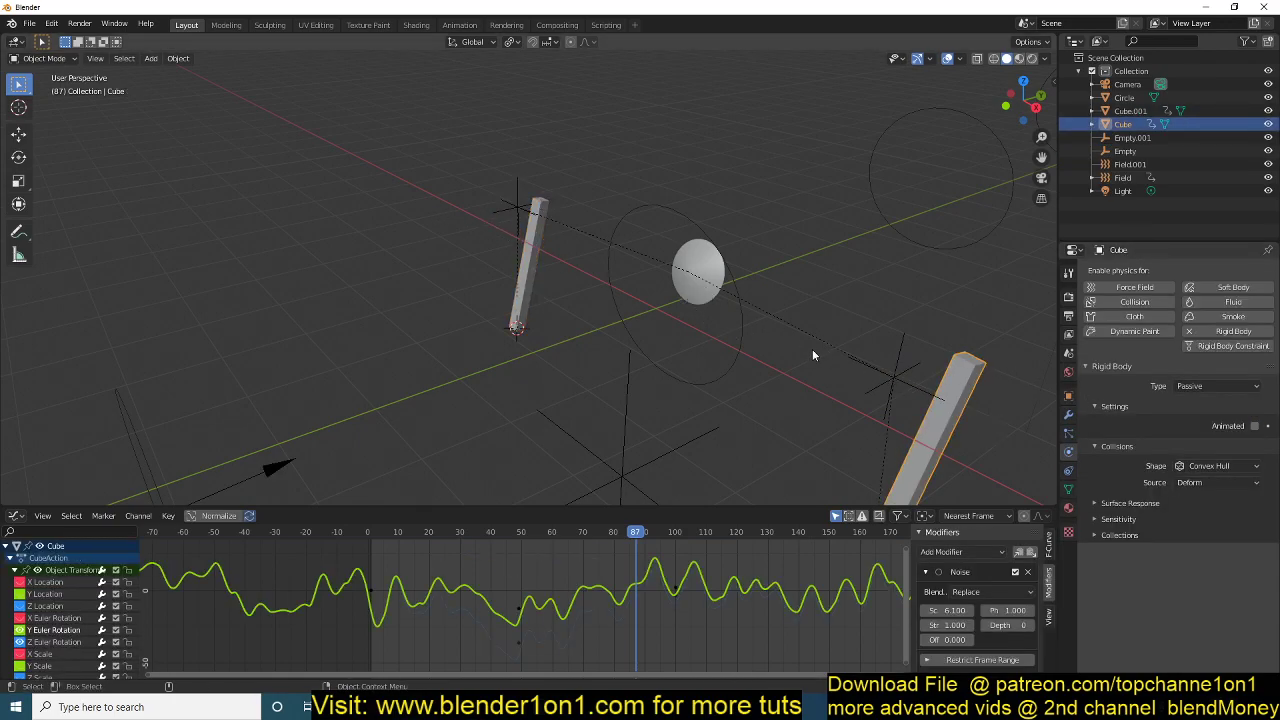
Enable Animated in the rigid body settings of both the Cube and Cube.001 posts, and start playback.
{"action": "left_click", "coordinate": [690, 270]}
{"action": "left_click", "coordinate": [964, 413]}
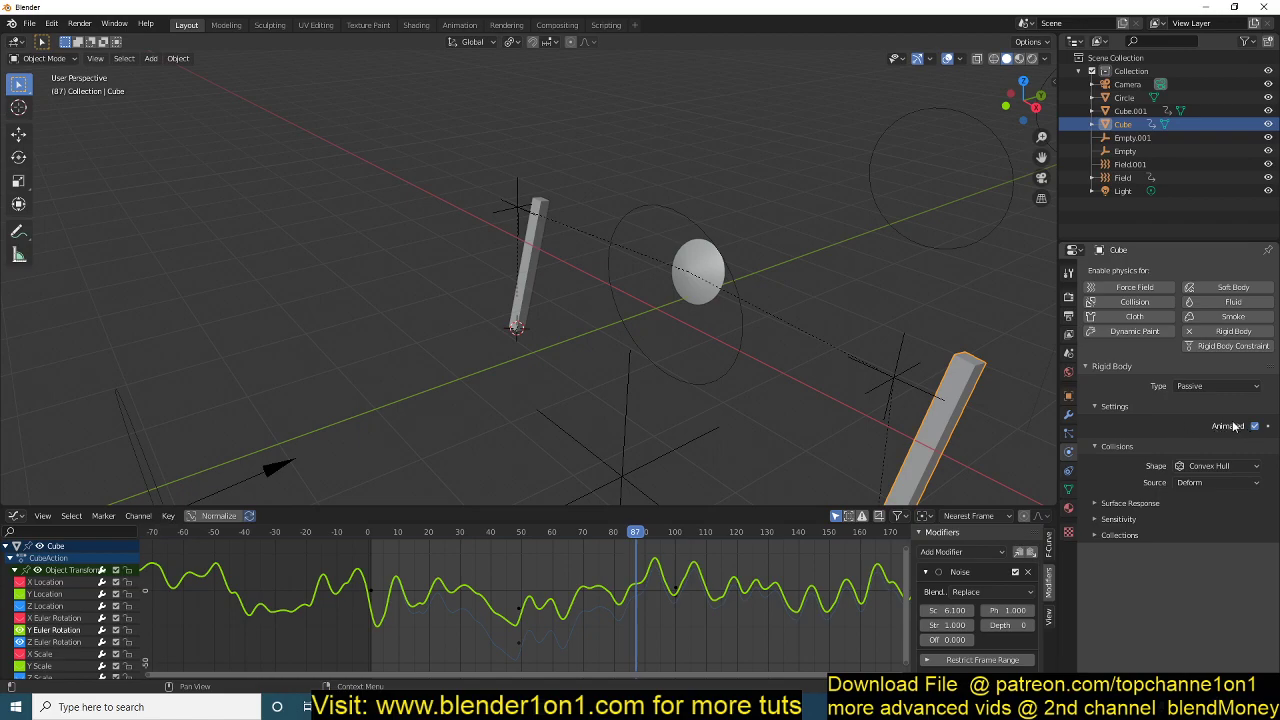
{"action": "left_click", "coordinate": [545, 235]}
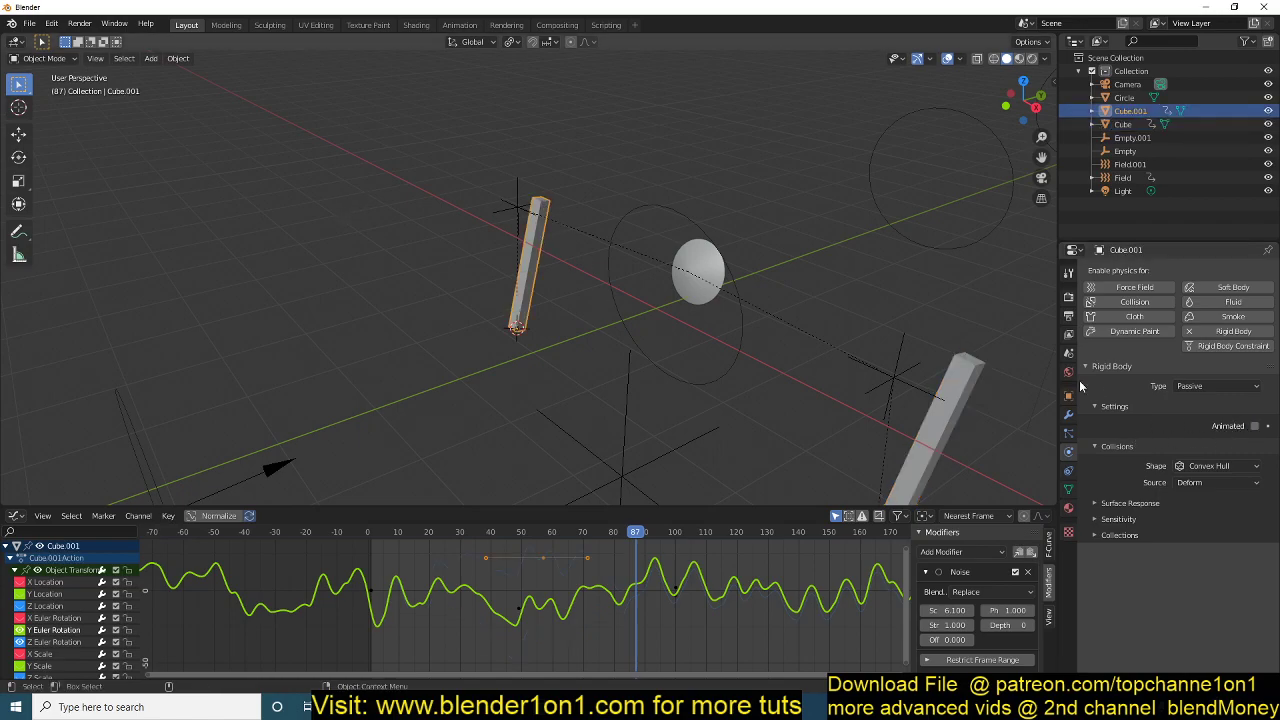
{"action": "key", "text": "space"}
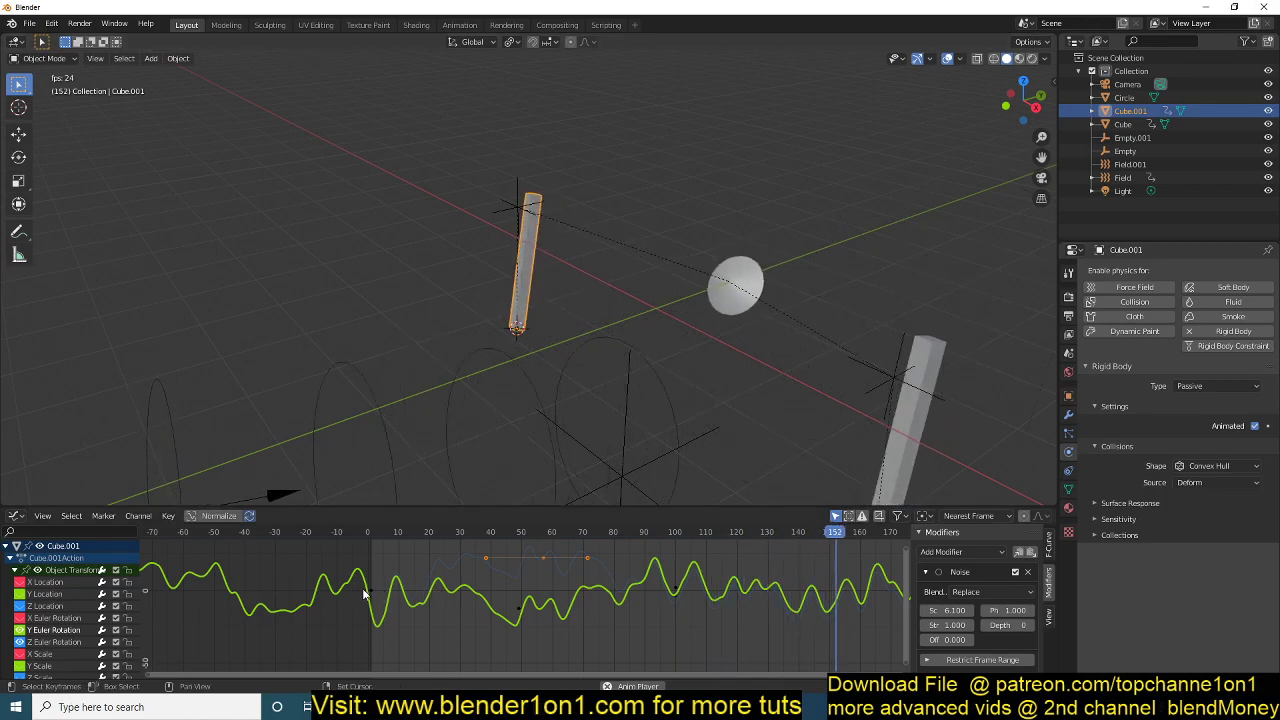
Lower the Noise strength on Cube.001's Y Euler Rotation curve to 0.260 and watch the motion through the scene camera.
{"action": "middle_click_drag", "start_coordinate": [674, 305], "coordinate": [607, 285]}
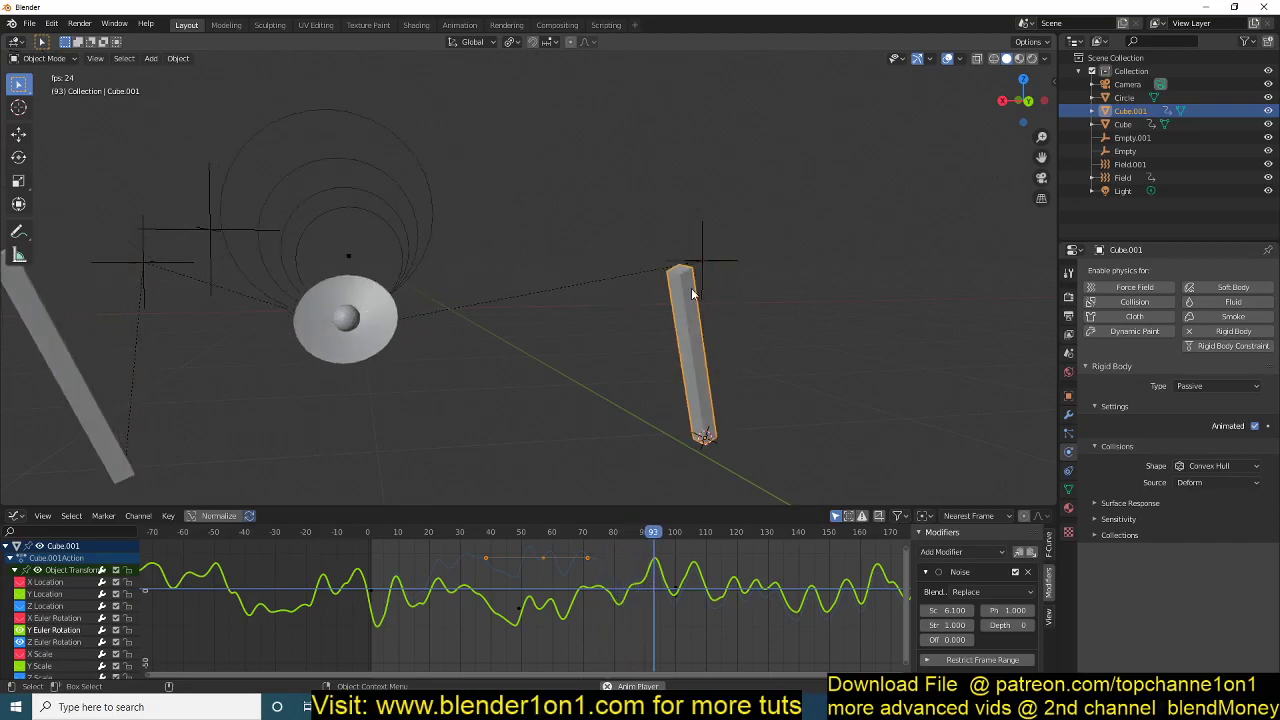
{"action": "left_click_drag", "start_coordinate": [974, 625], "coordinate": [826, 625]}
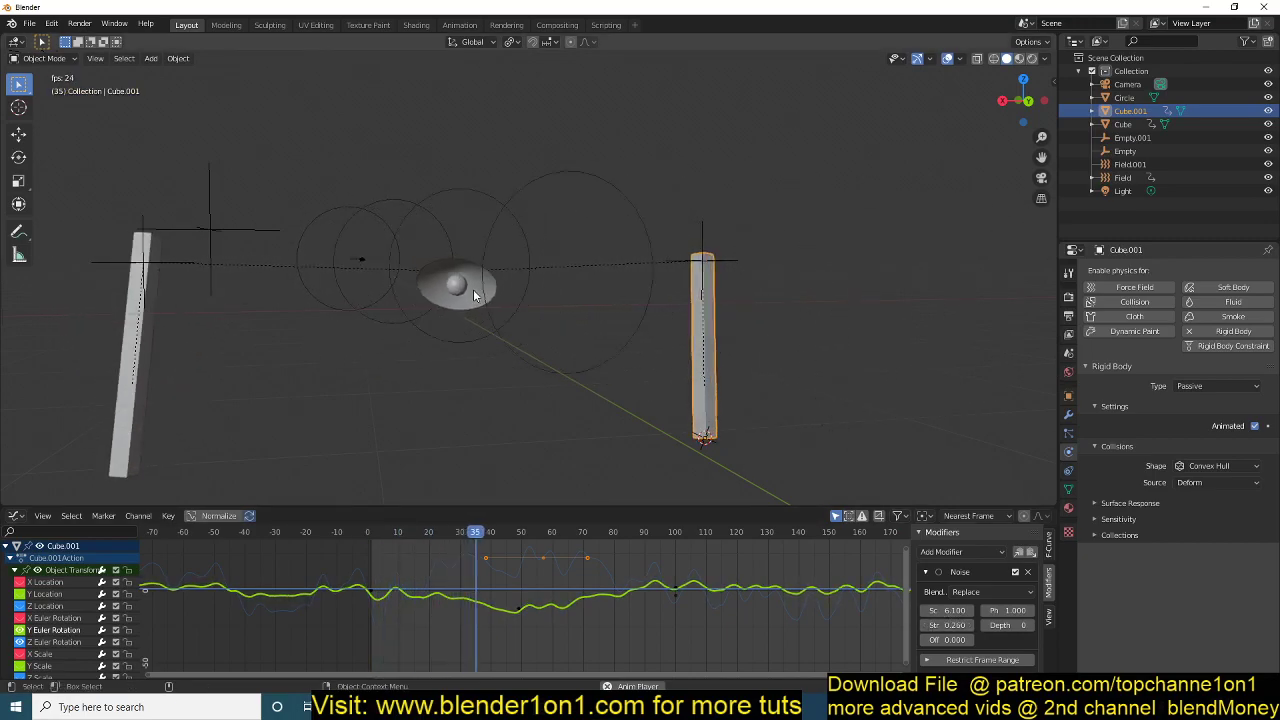
{"action": "middle_click_drag", "start_coordinate": [329, 302], "coordinate": [292, 316]}
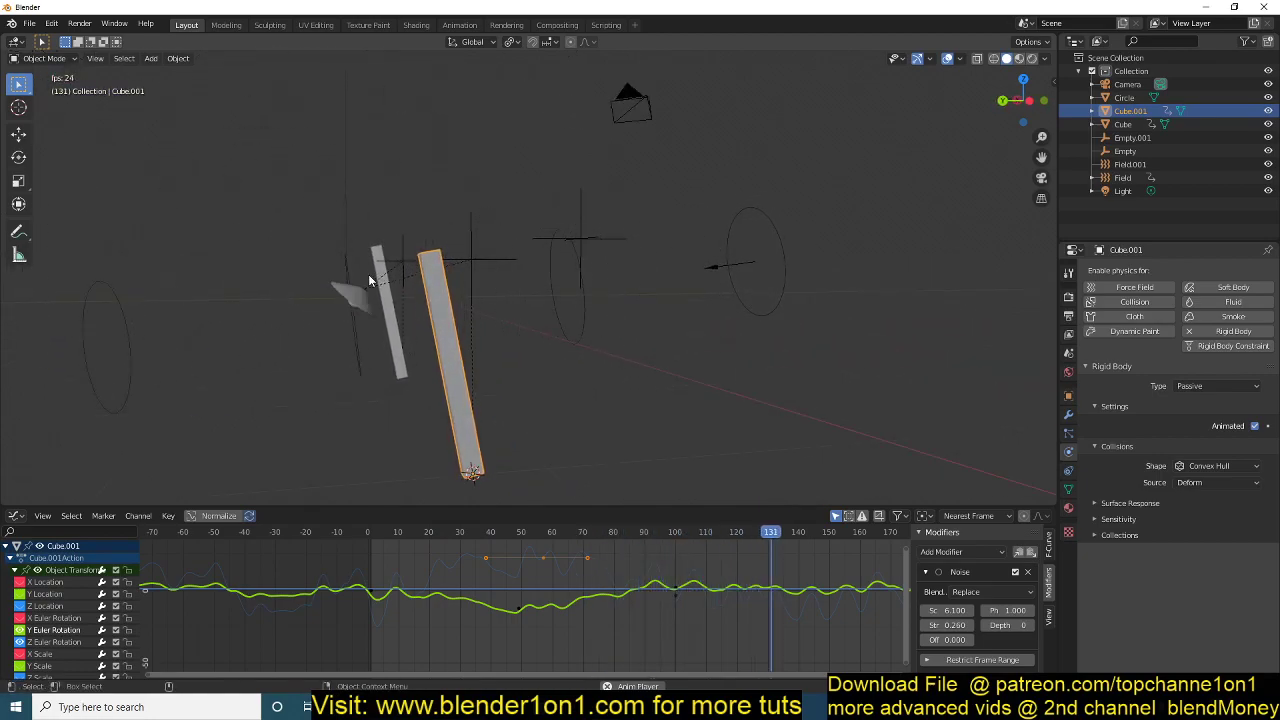
{"action": "key", "text": "KP_0"}
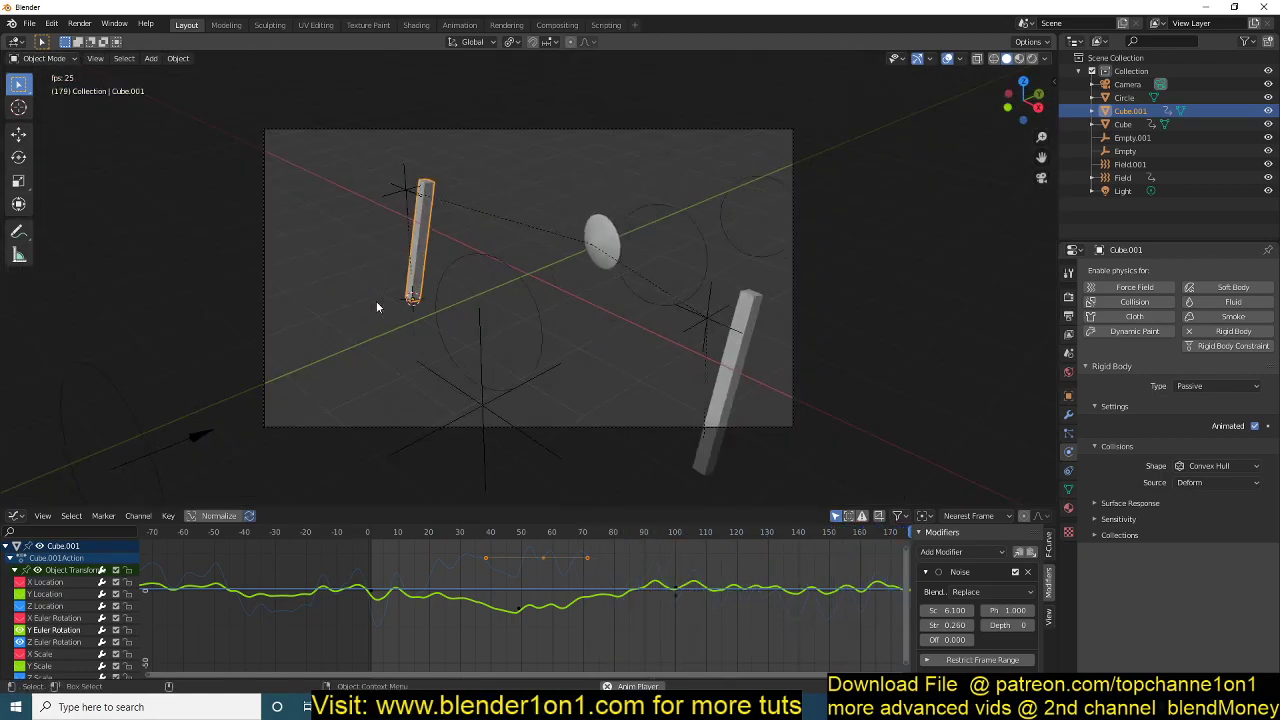
Stop the playback and add a point light to the scene.
{"action": "middle_click_drag", "start_coordinate": [376, 301], "coordinate": [765, 197]}
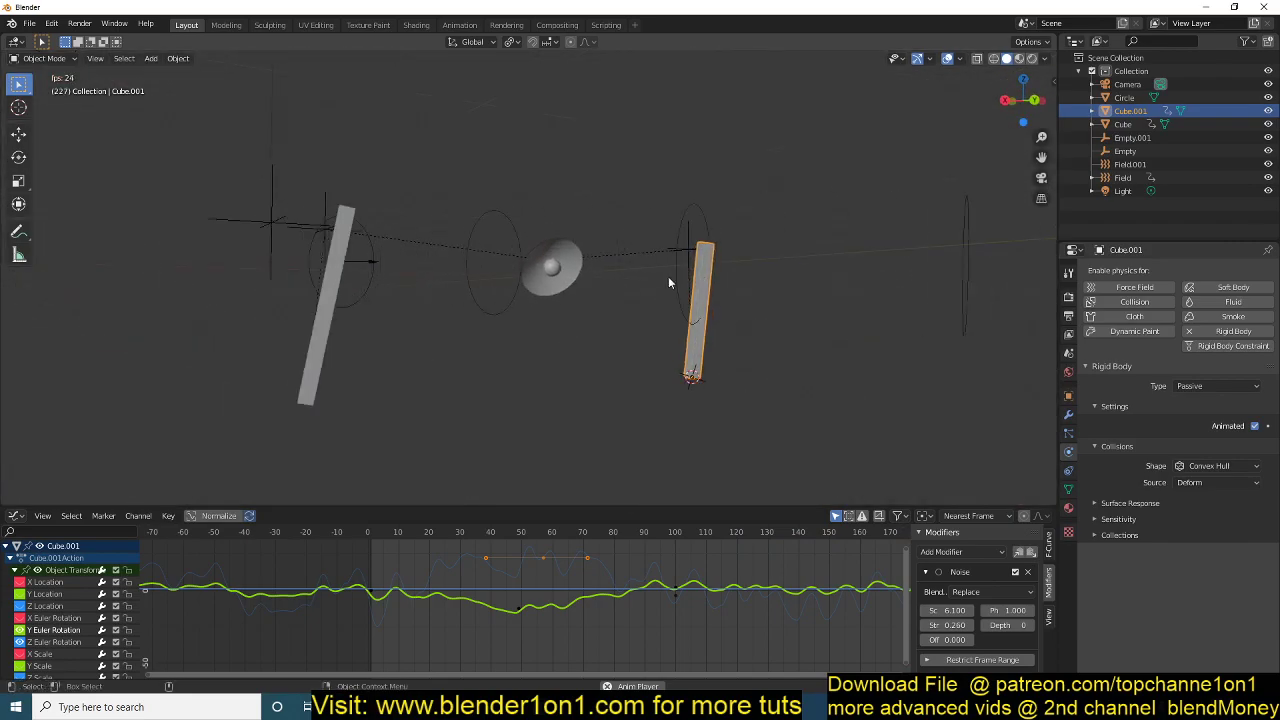
{"action": "key", "text": "Escape"}
{"action": "key", "text": "KP_1"}
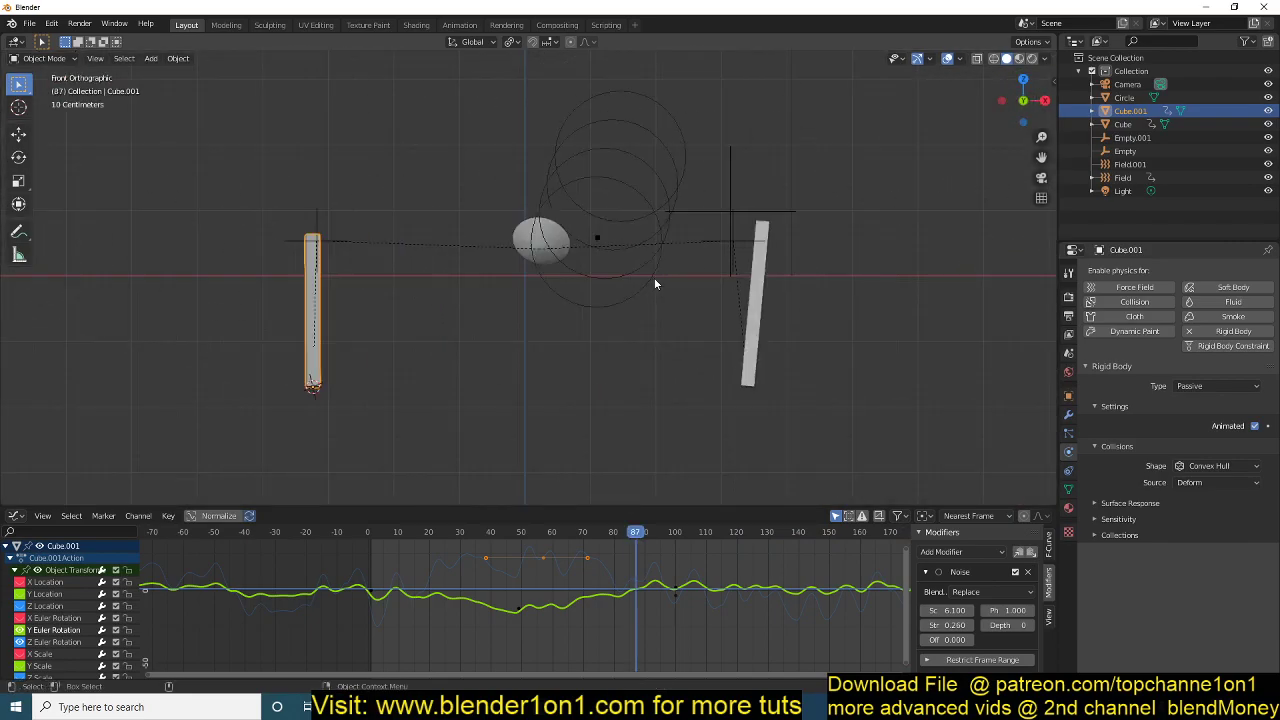
{"action": "key", "text": "KP_3"}
{"action": "scroll", "coordinate": [658, 280], "scroll_direction": "up", "scroll_amount": 4}
{"action": "key", "text": "shift+a"}
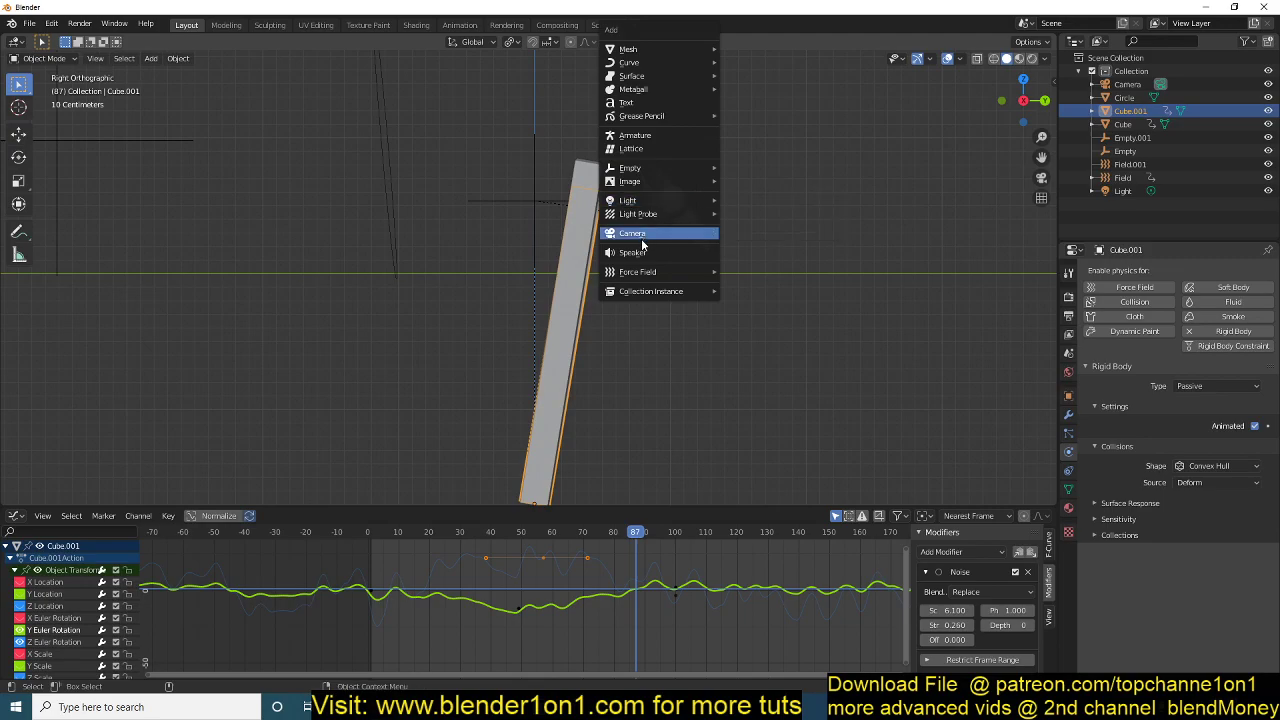
{"action": "mouse_move", "coordinate": [680, 203]}
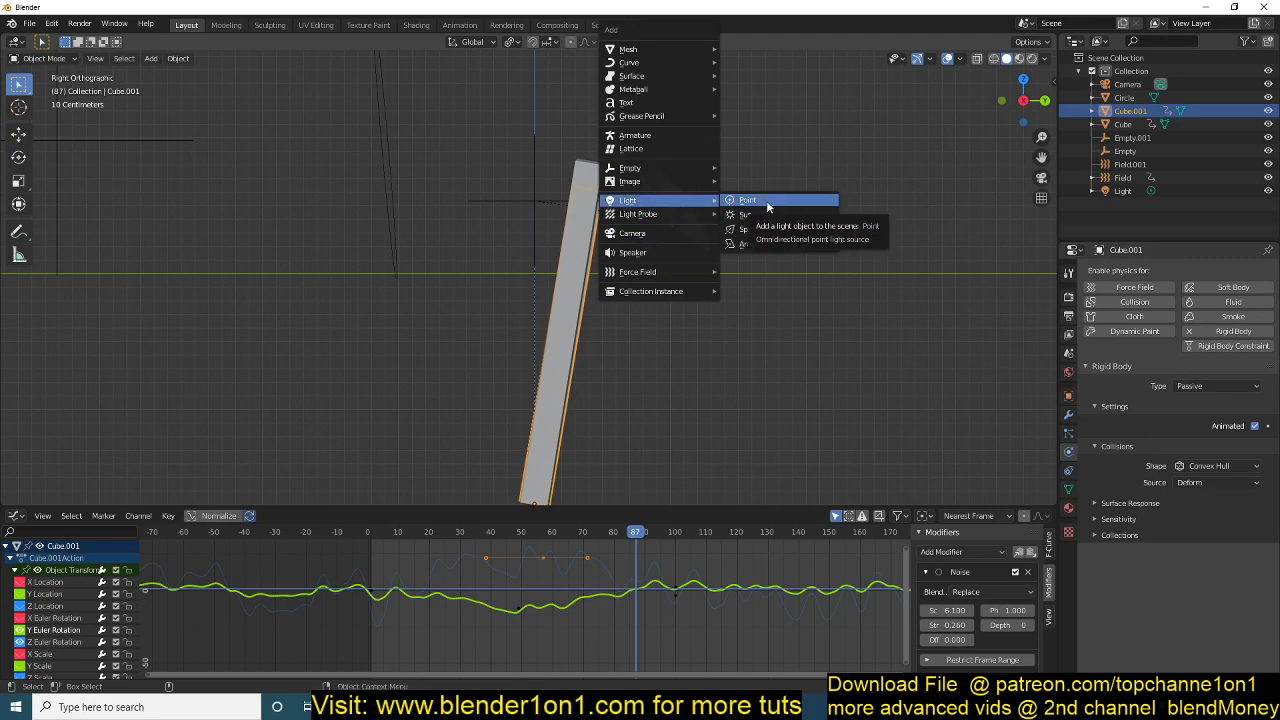
{"action": "left_click", "coordinate": [766, 200]}
Move the new point light over to the disc, placing it just in front of the bulb-like sphere.
{"action": "key", "text": "KP_7"}
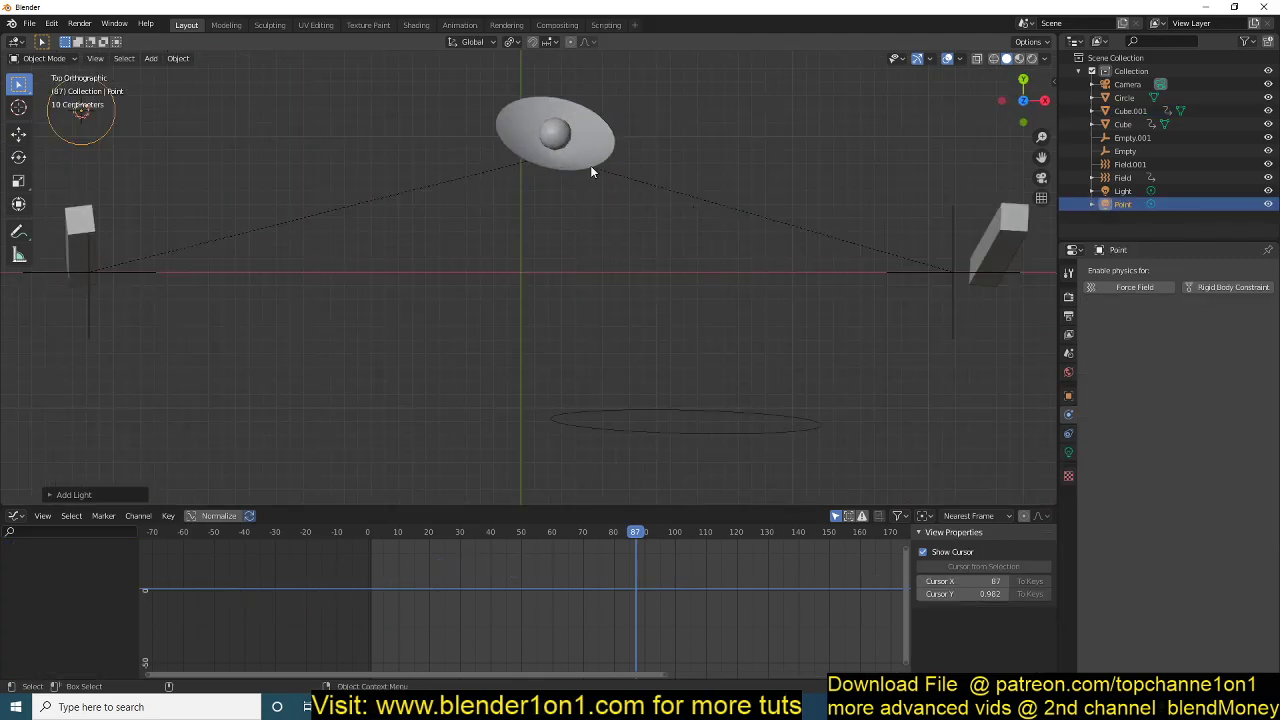
{"action": "key", "text": "g"}
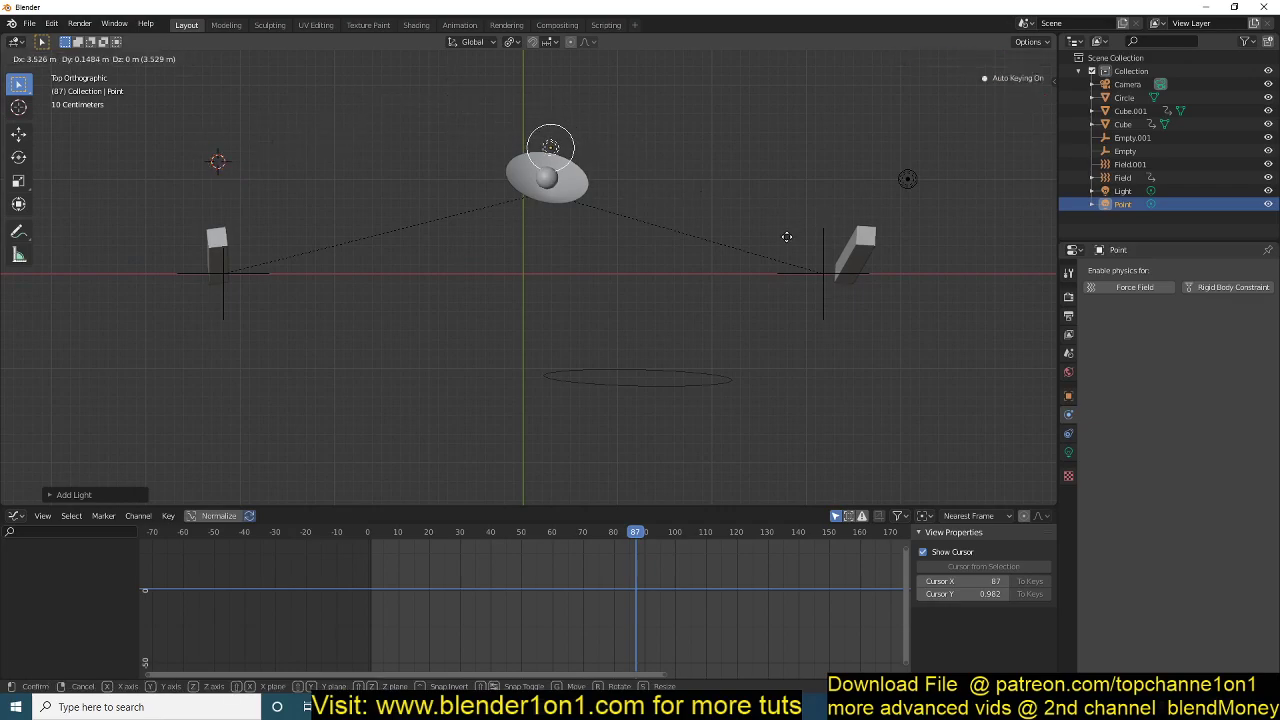
{"action": "left_click", "coordinate": [787, 236]}
{"action": "middle_click_drag", "start_coordinate": [705, 210], "coordinate": [538, 116]}
{"action": "key", "text": "g"}
{"action": "left_click", "coordinate": [675, 220]}
Parent the point light to the disc as Object and play the animation to check that the light follows it.
{"action": "left_click", "coordinate": [636, 279], "text": "shift"}
{"action": "key", "text": "ctrl+p"}
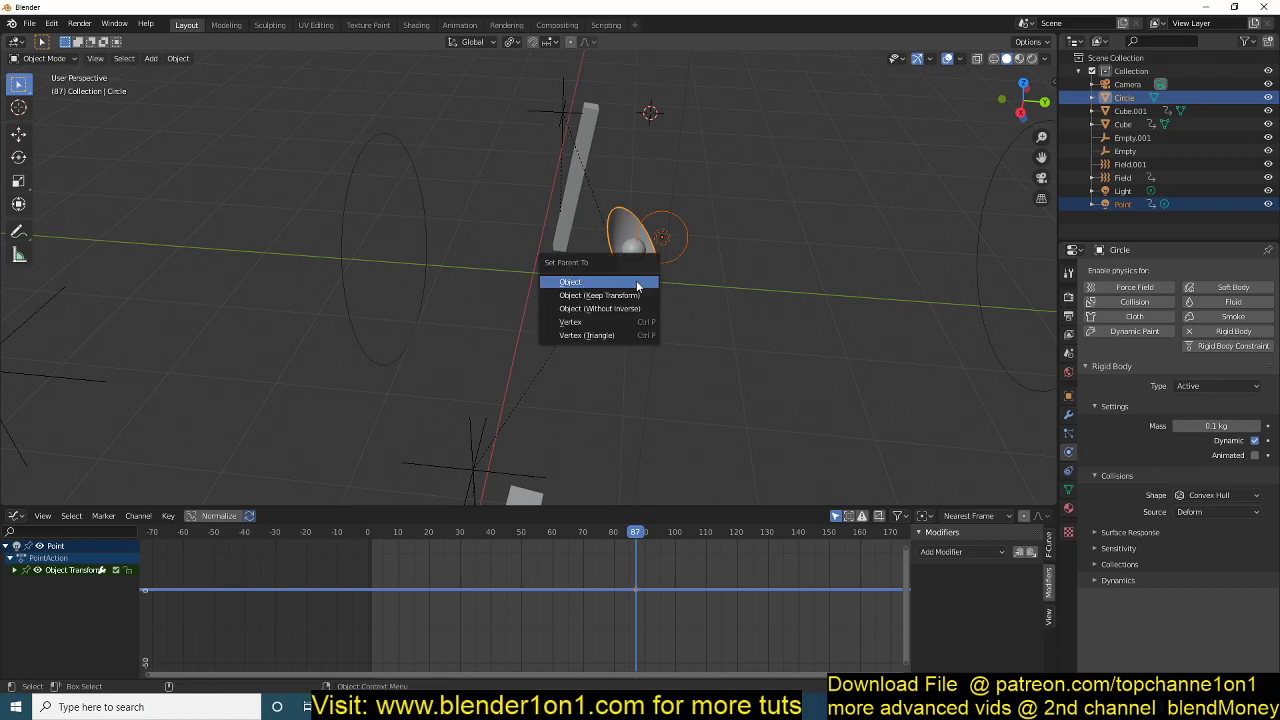
{"action": "left_click", "coordinate": [637, 286]}
{"action": "middle_click_drag", "start_coordinate": [741, 190], "coordinate": [724, 141]}
{"action": "left_click", "coordinate": [728, 247]}
{"action": "key", "text": "space"}
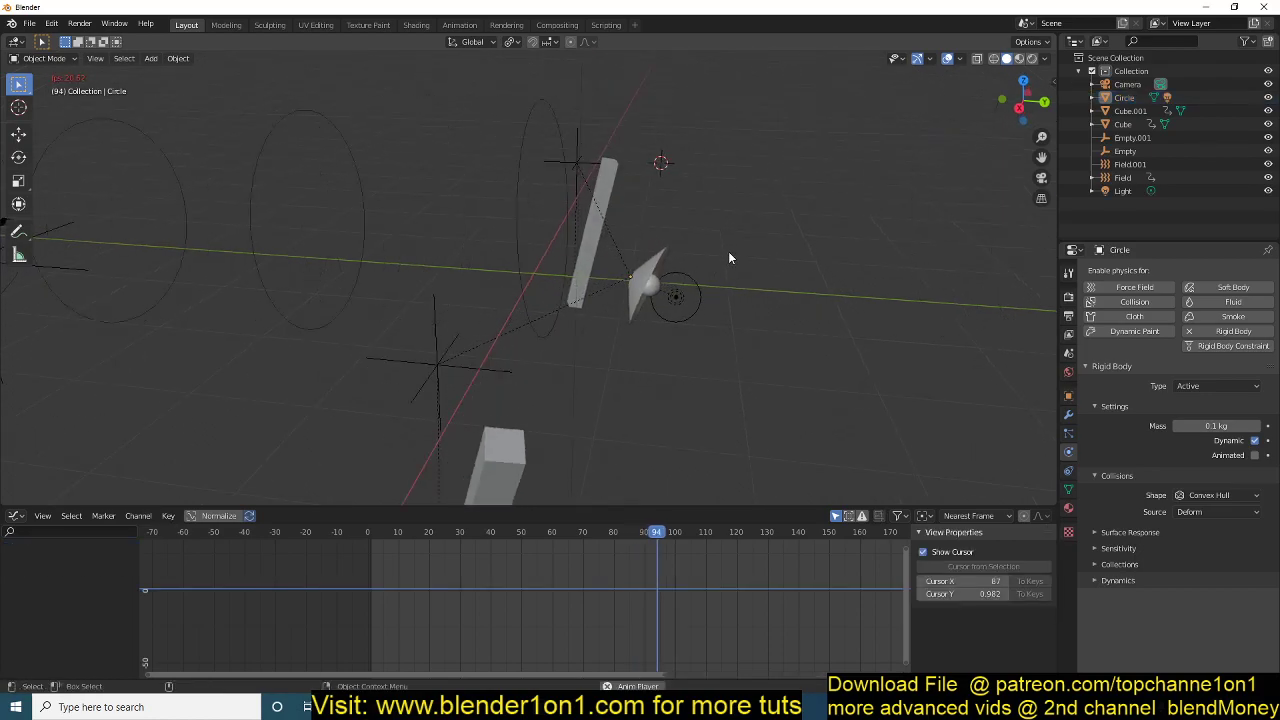
{"action": "middle_click_drag", "start_coordinate": [718, 268], "coordinate": [771, 277]}
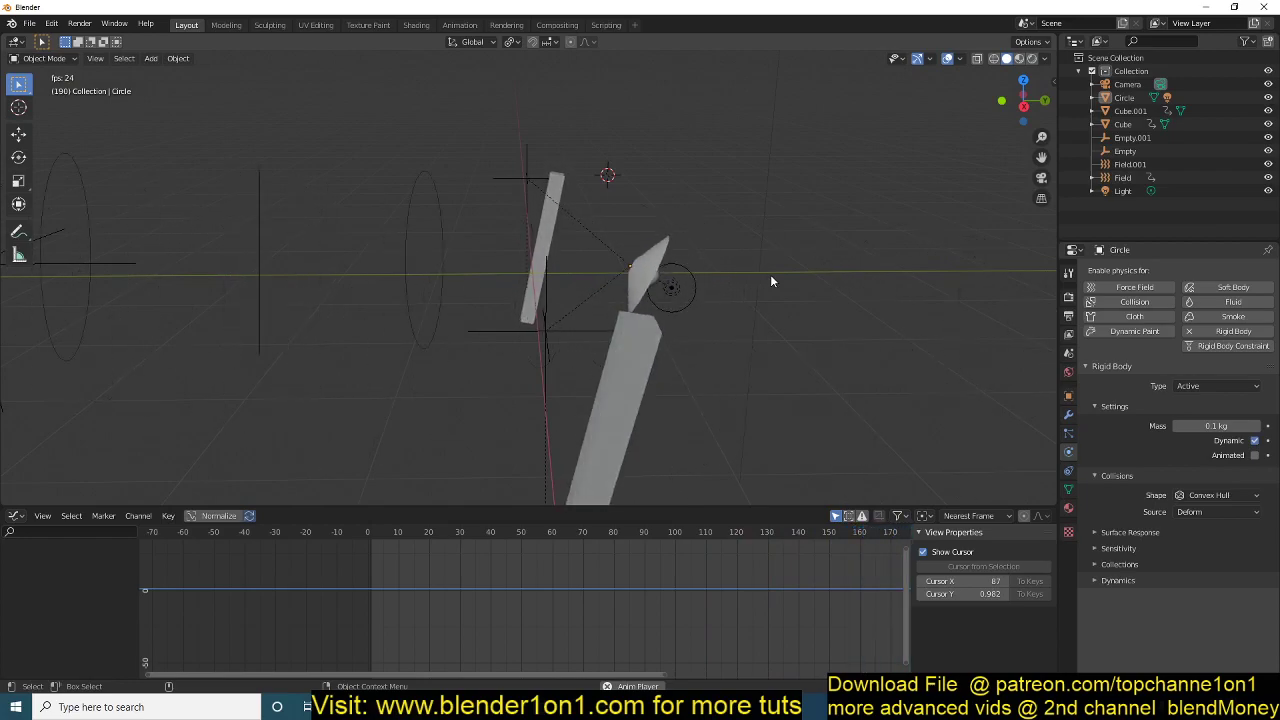
{"action": "middle_click_drag", "start_coordinate": [703, 284], "coordinate": [798, 283]}
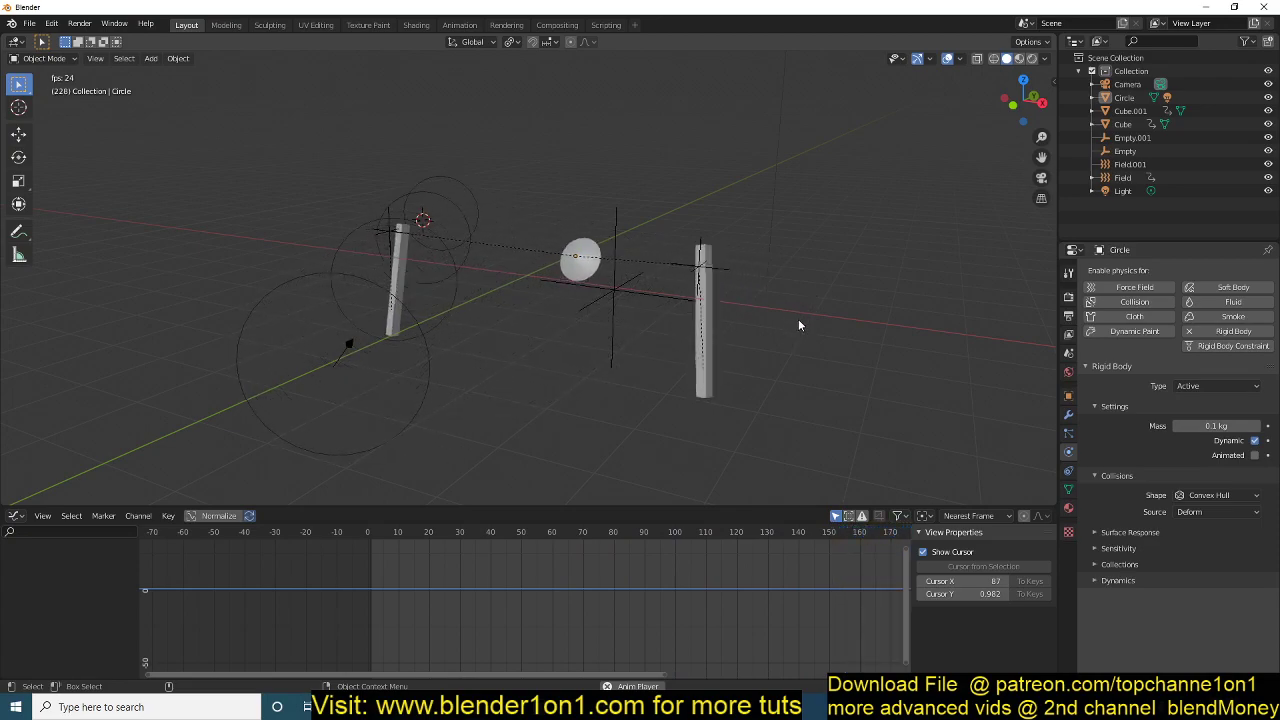
{"action": "middle_click_drag", "start_coordinate": [798, 331], "coordinate": [566, 313]}
{"action": "scroll", "coordinate": [665, 332], "scroll_direction": "up", "scroll_amount": 4}
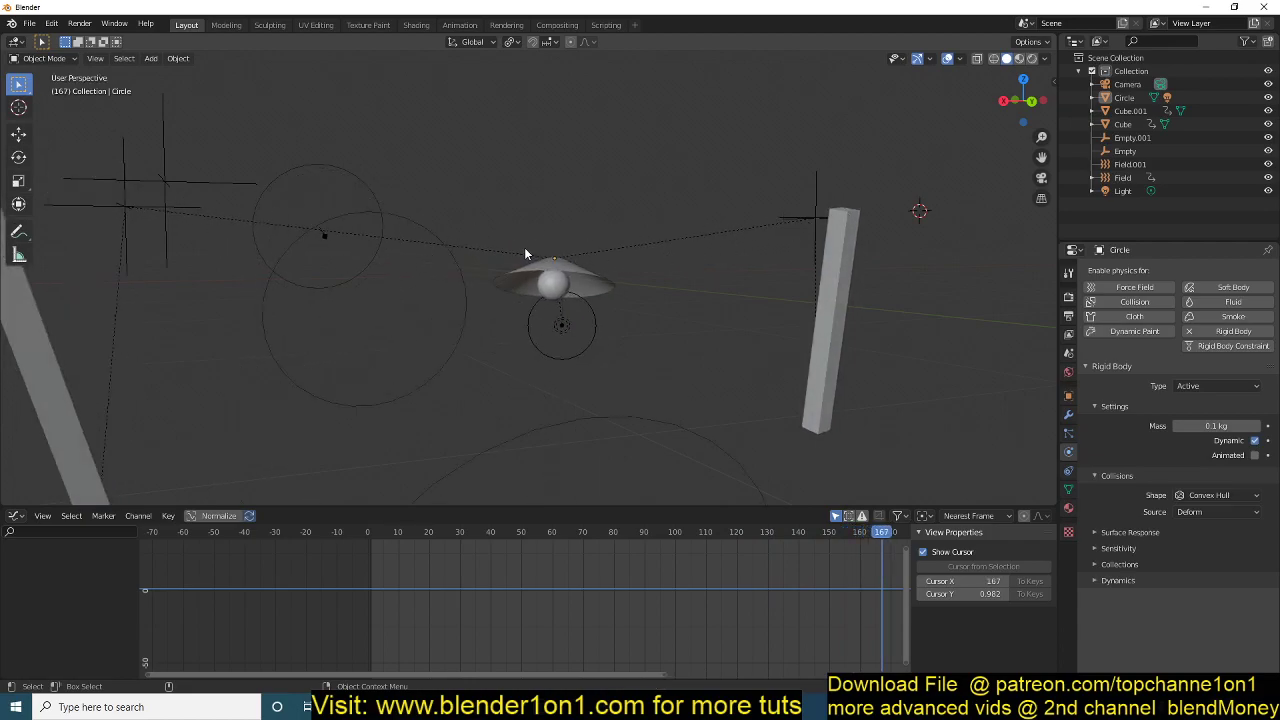
Add a Bezier curve in top view and scale it up until it roughly spans the gap between the two posts.
{"action": "key", "text": "KP_7"}
{"action": "key", "text": "shift+a"}
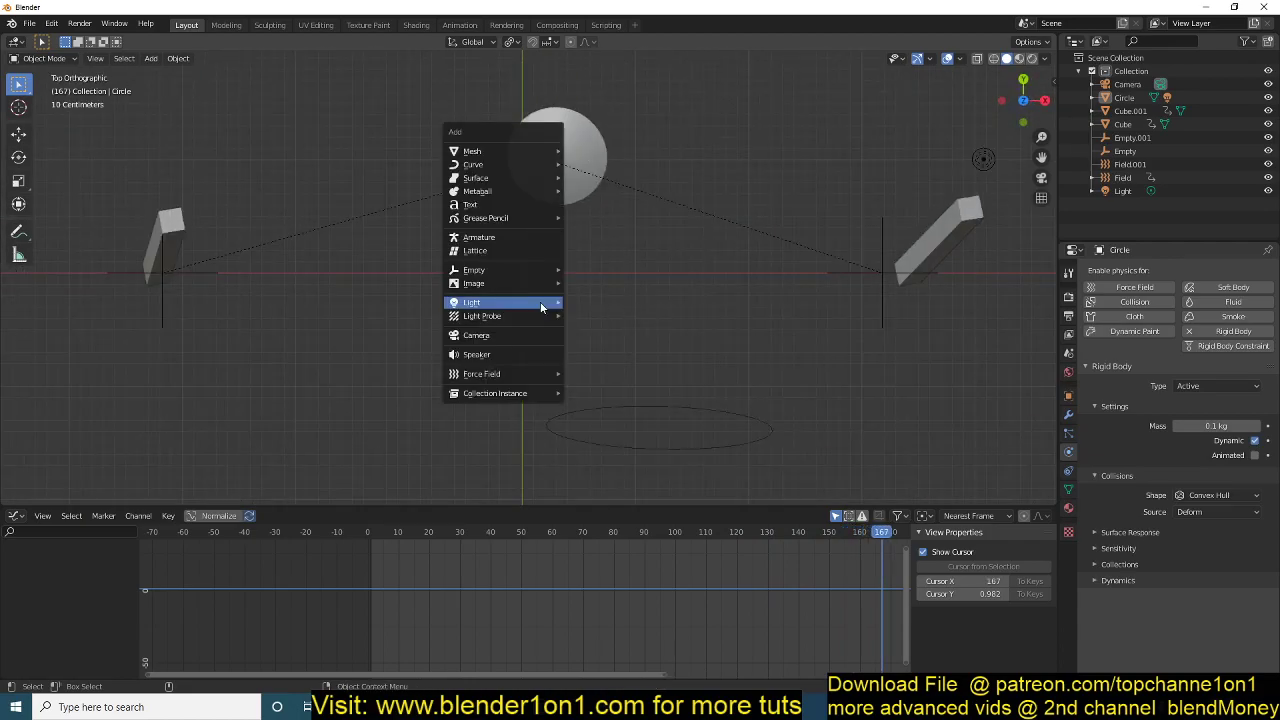
{"action": "mouse_move", "coordinate": [516, 153]}
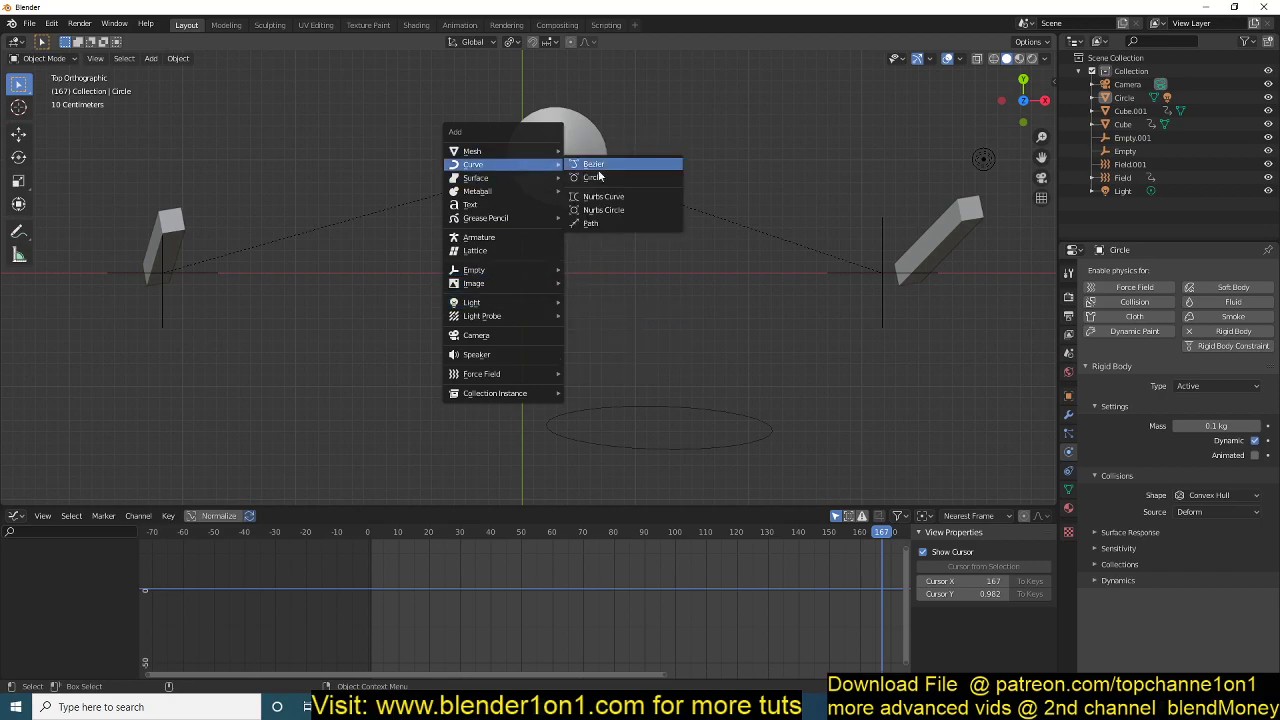
{"action": "left_click", "coordinate": [619, 164]}
{"action": "key", "text": "s"}
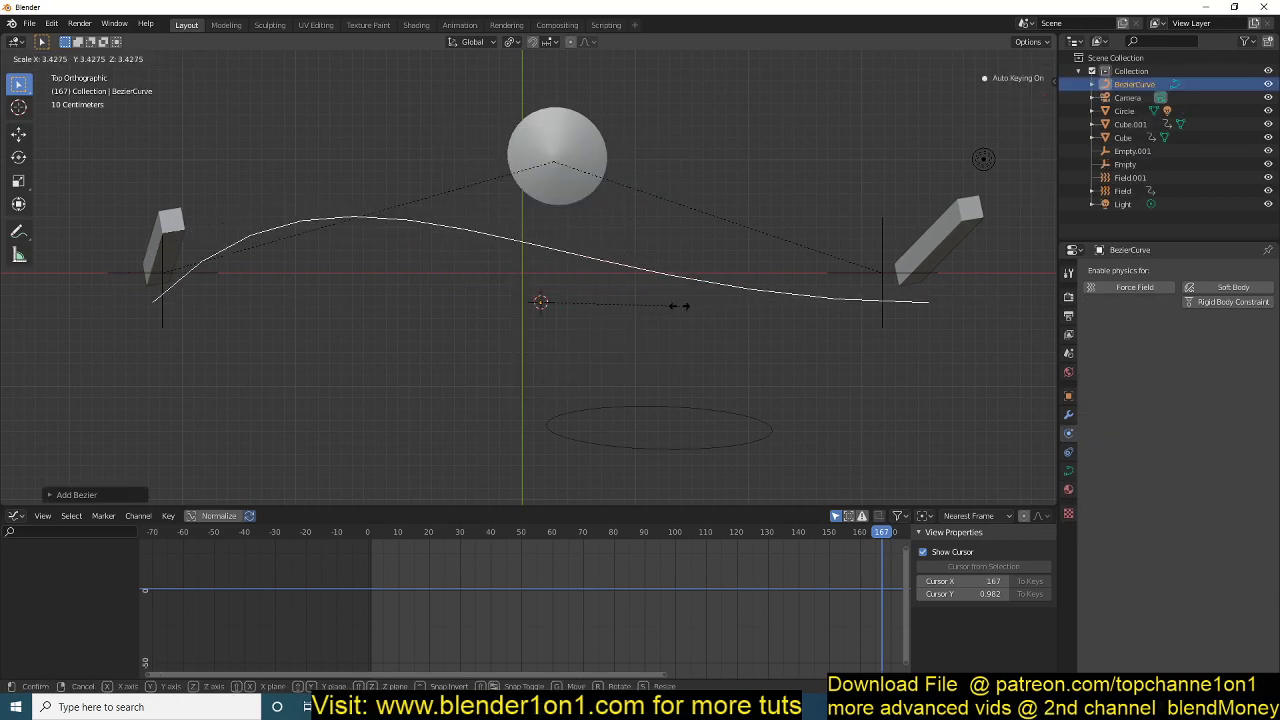
{"action": "left_click", "coordinate": [671, 303]}
Straighten the Bezier curve by setting its handles to Automatic, and subdivide it once to get a middle control point.
{"action": "key", "text": "Tab"}
{"action": "key", "text": "v"}
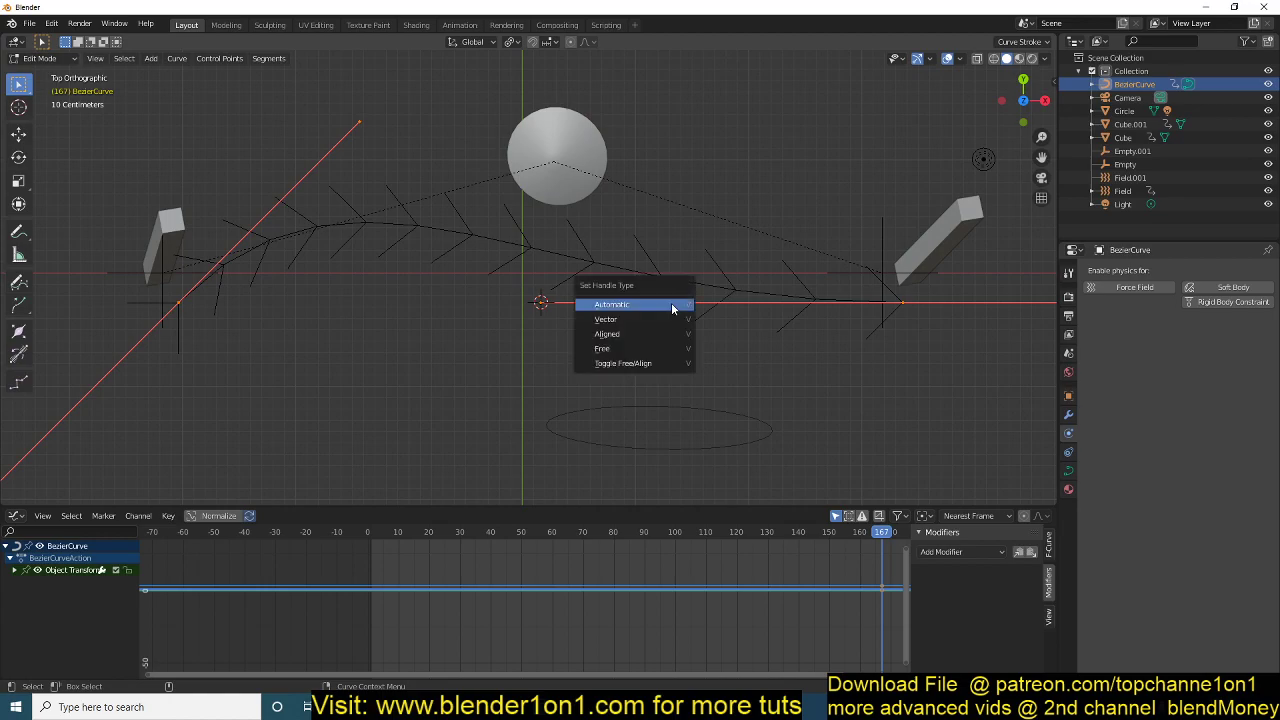
{"action": "left_click", "coordinate": [667, 331]}
{"action": "key", "text": "v"}
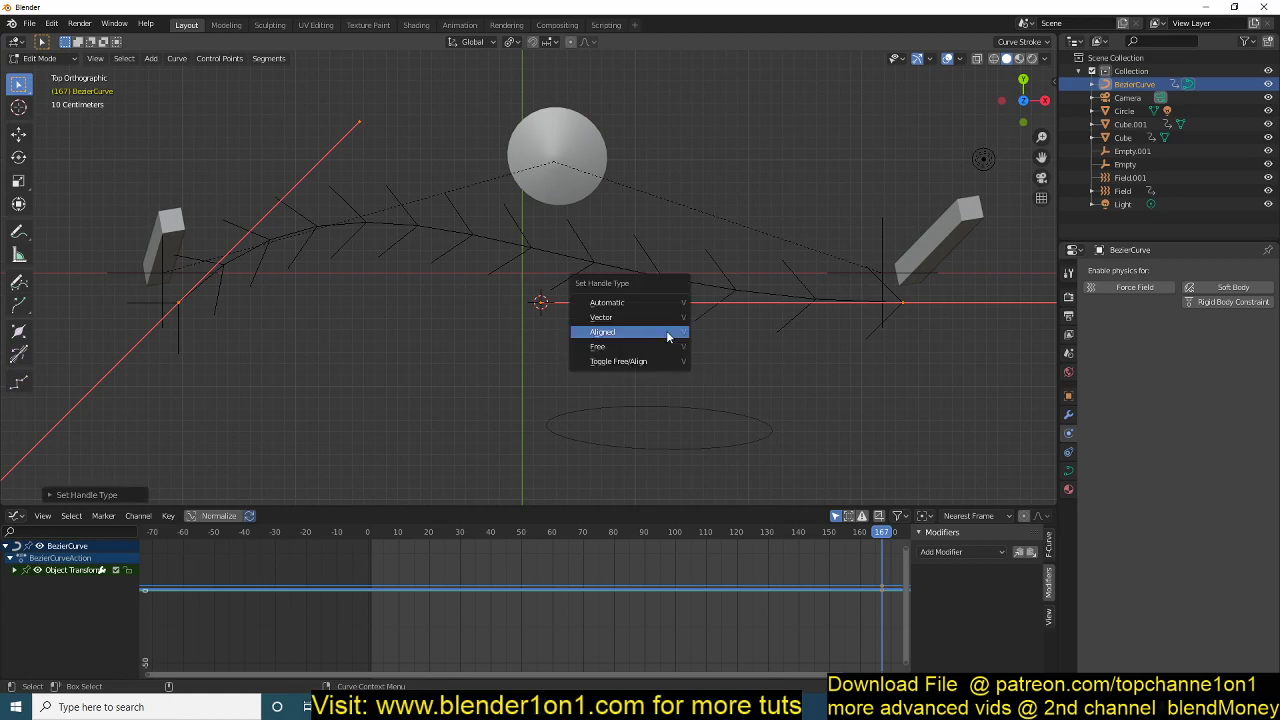
{"action": "left_click", "coordinate": [661, 302]}
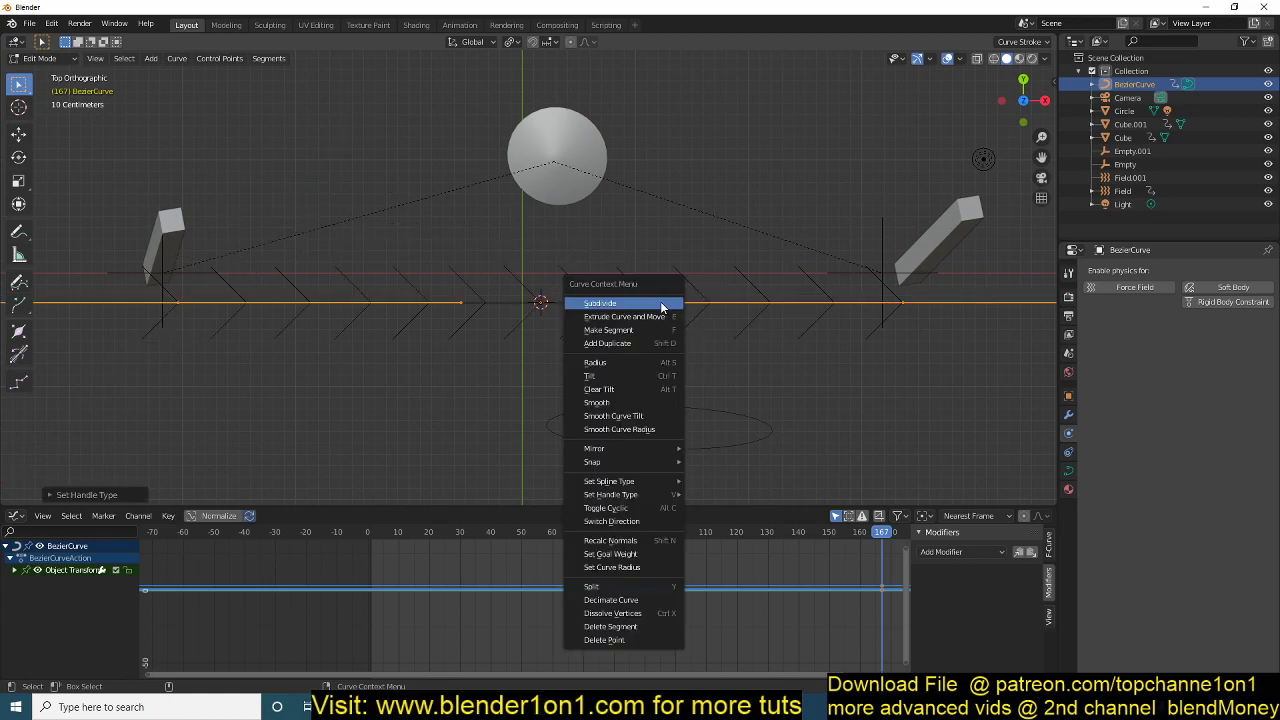
{"action": "left_click", "coordinate": [661, 305]}
{"action": "key", "text": "Tab"}
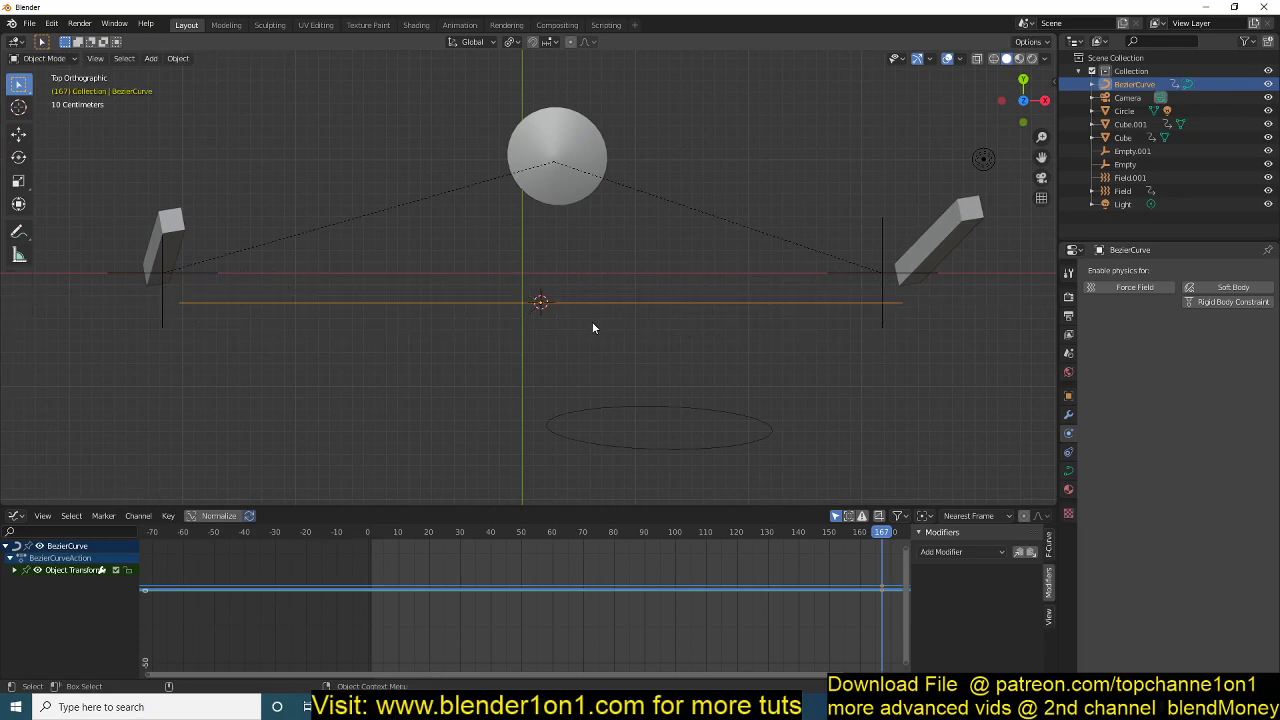
Line the curve up between the two end empties and give it a bevel depth of 0.007 m.
{"action": "key", "text": "g"}
{"action": "left_click", "coordinate": [586, 277]}
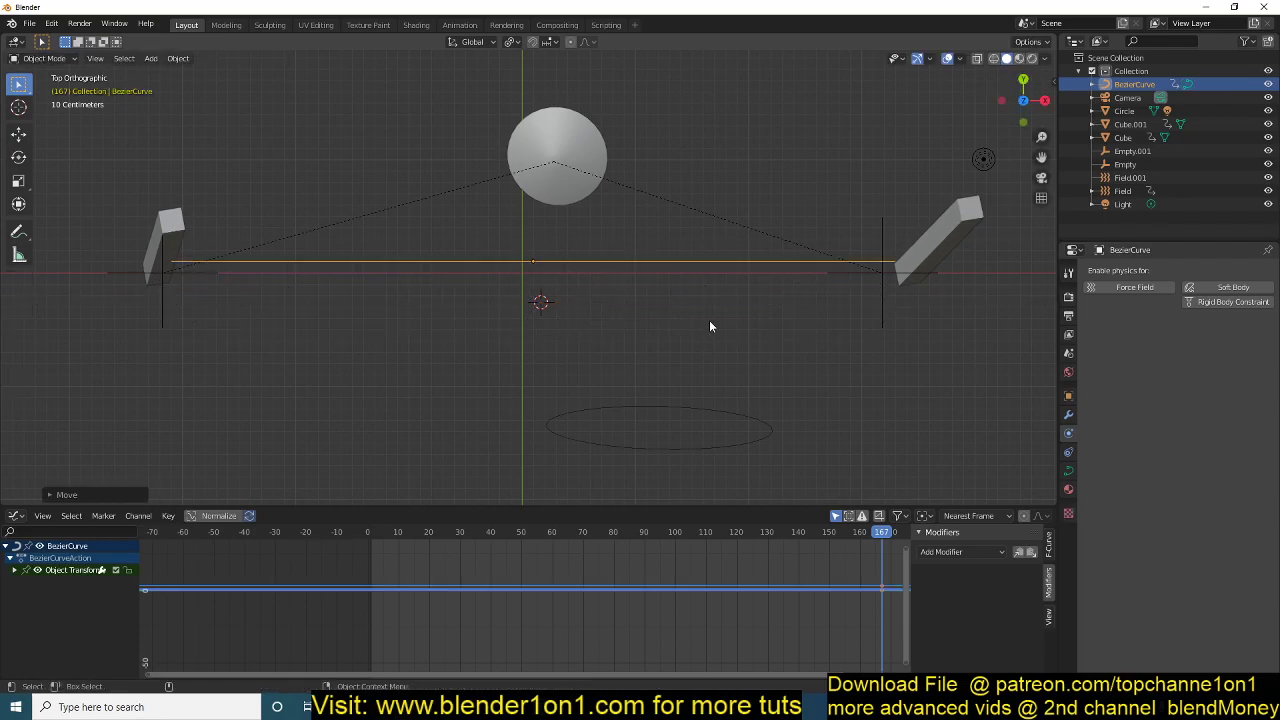
{"action": "left_click", "coordinate": [1069, 470]}
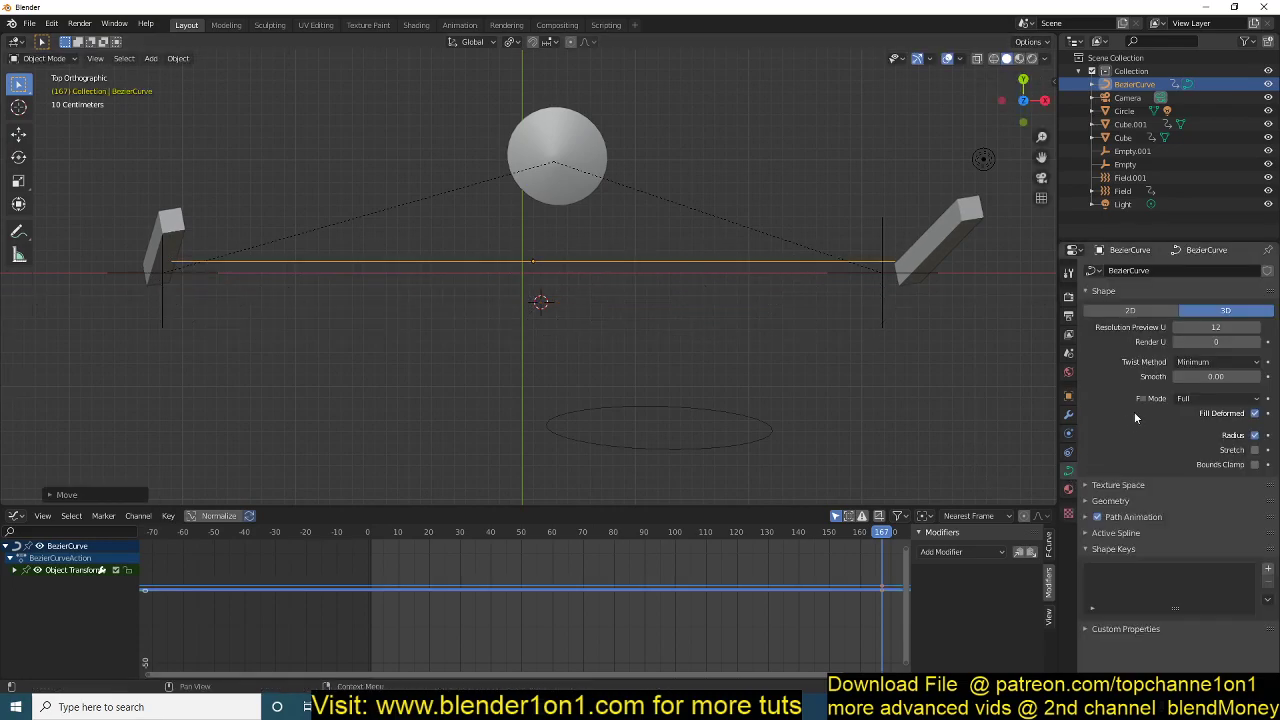
{"action": "left_click", "coordinate": [1144, 499]}
{"action": "scroll", "coordinate": [1193, 531], "scroll_direction": "down", "scroll_amount": 2}
{"action": "mouse_move", "coordinate": [1210, 550]}
{"action": "left_mouse_down"}
{"action": "mouse_move", "coordinate": [1260, 550]}
{"action": "mouse_move", "coordinate": [1212, 549]}
{"action": "left_mouse_up"}
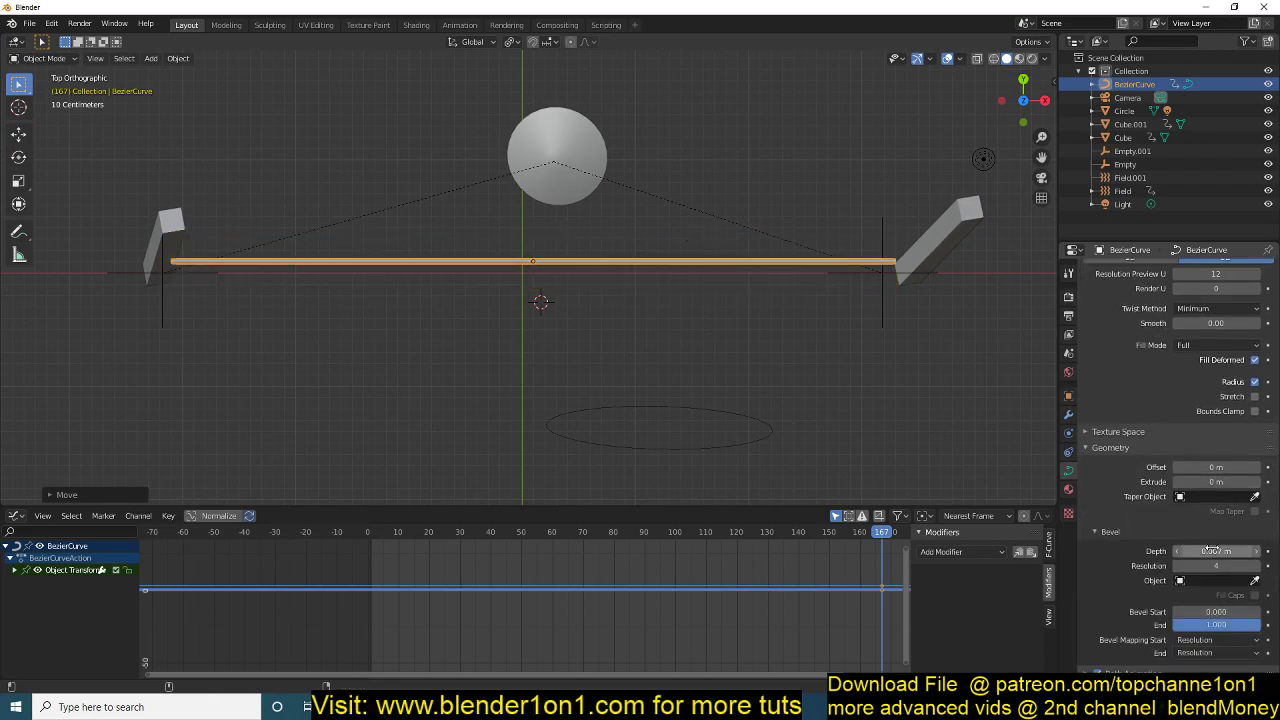
{"action": "middle_click_drag", "start_coordinate": [731, 274], "coordinate": [709, 288], "text": "shift"}
{"action": "key", "text": "g"}
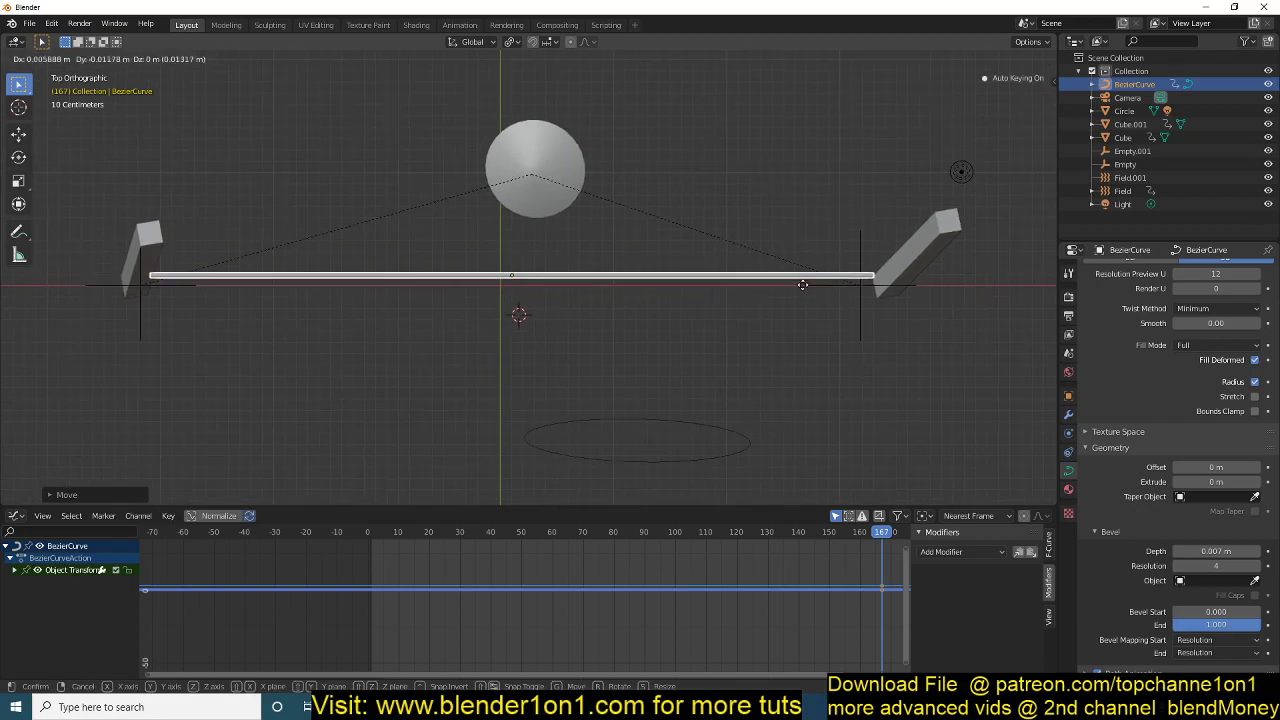
{"action": "left_click", "coordinate": [797, 290]}
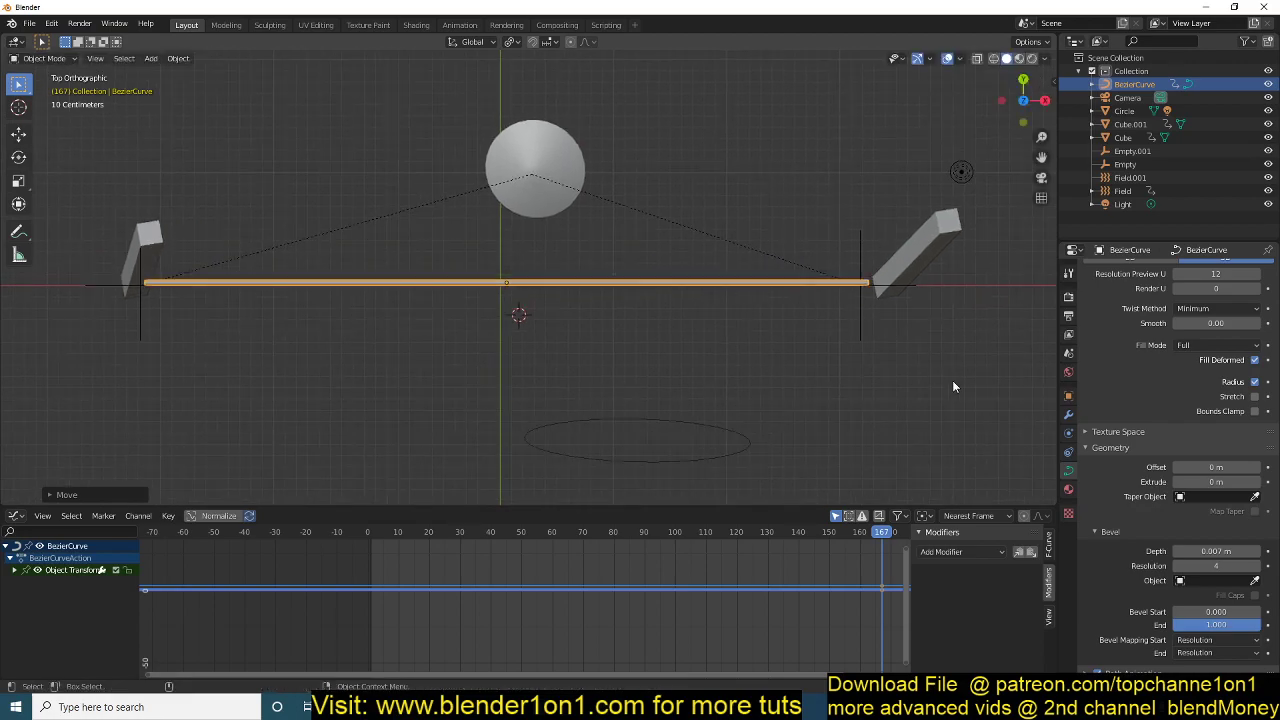
Hook the curve's middle control point to a new empty object.
{"action": "left_click", "coordinate": [1068, 414]}
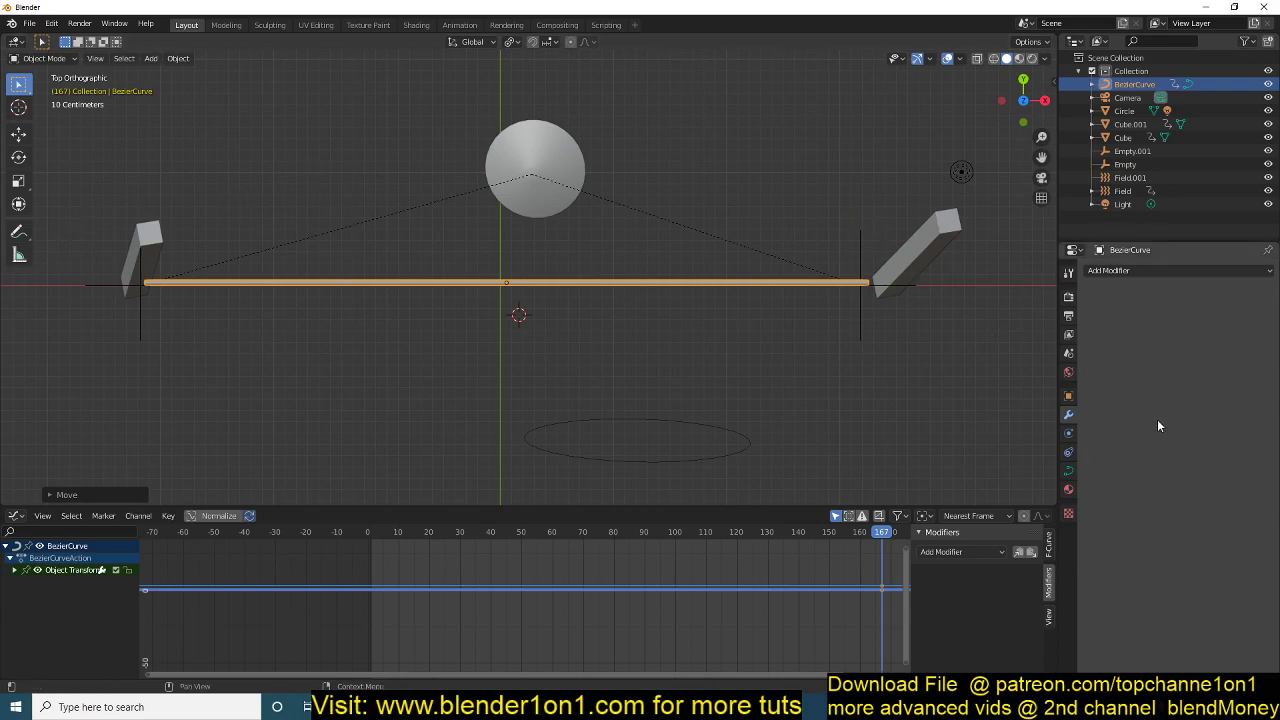
{"action": "left_click", "coordinate": [1068, 471]}
{"action": "scroll", "coordinate": [1129, 418], "scroll_direction": "up", "scroll_amount": 2}
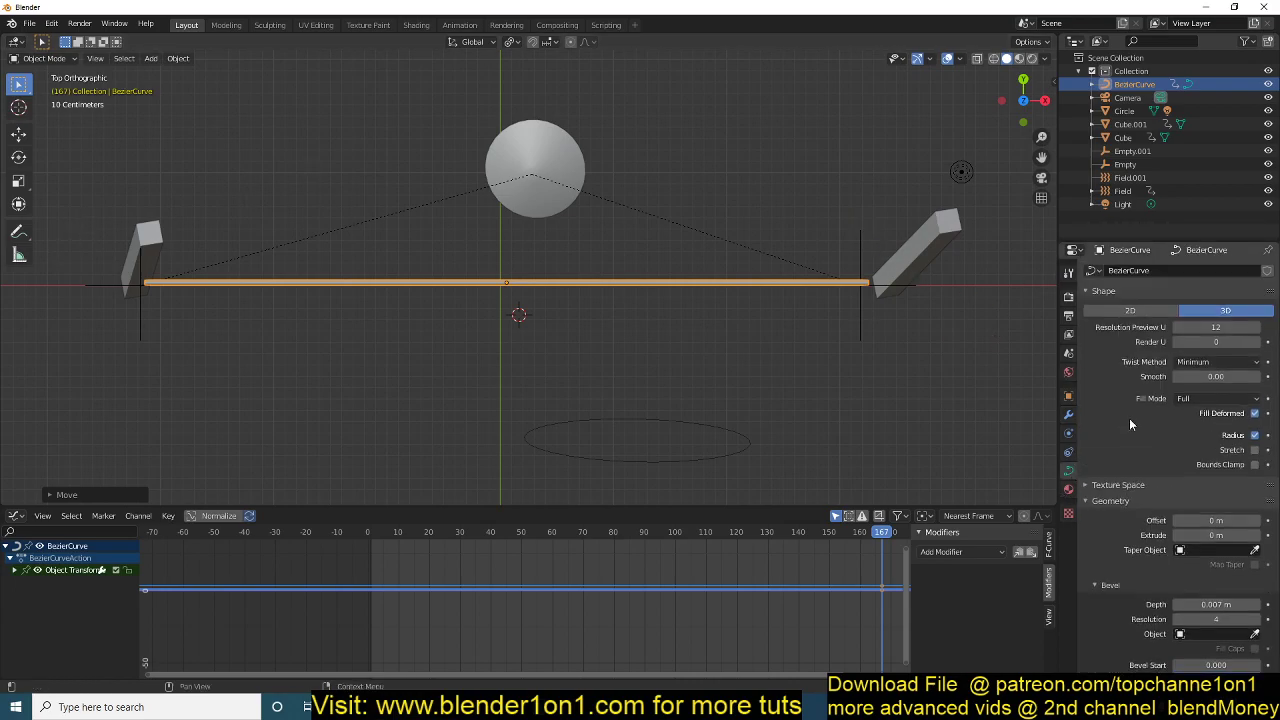
{"action": "key", "text": "Tab"}
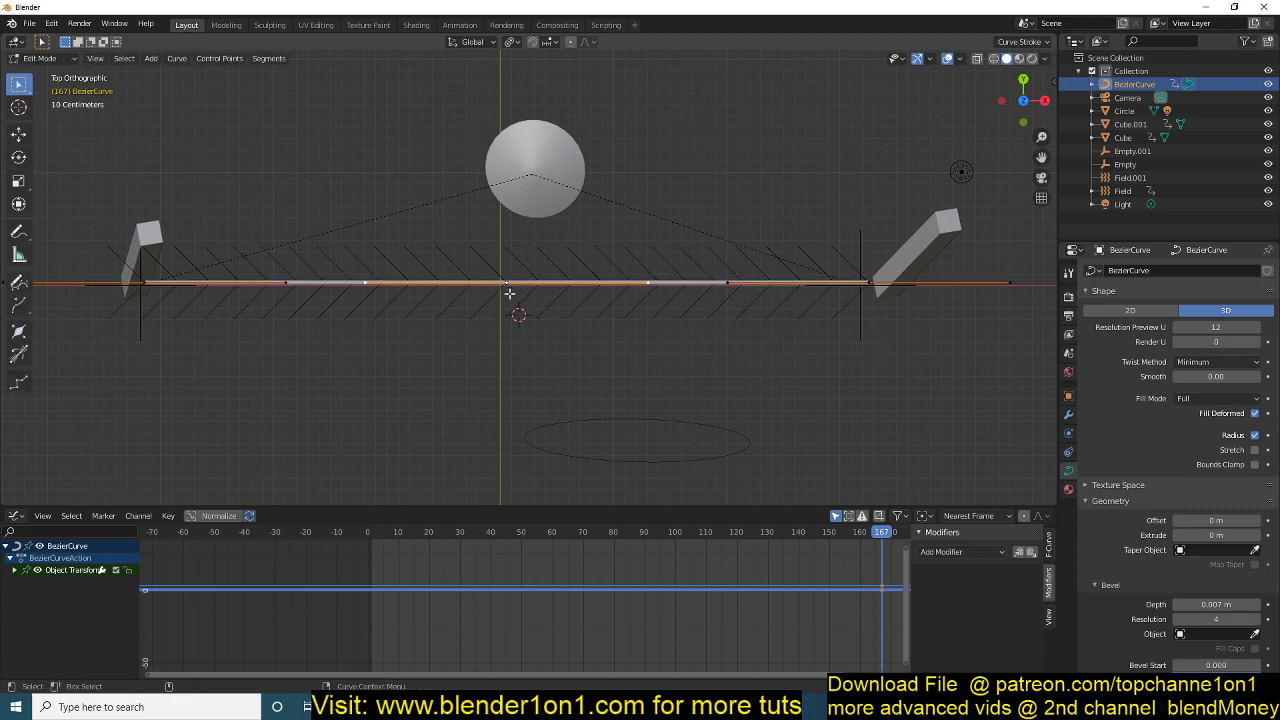
{"action": "key", "text": "ctrl+h"}
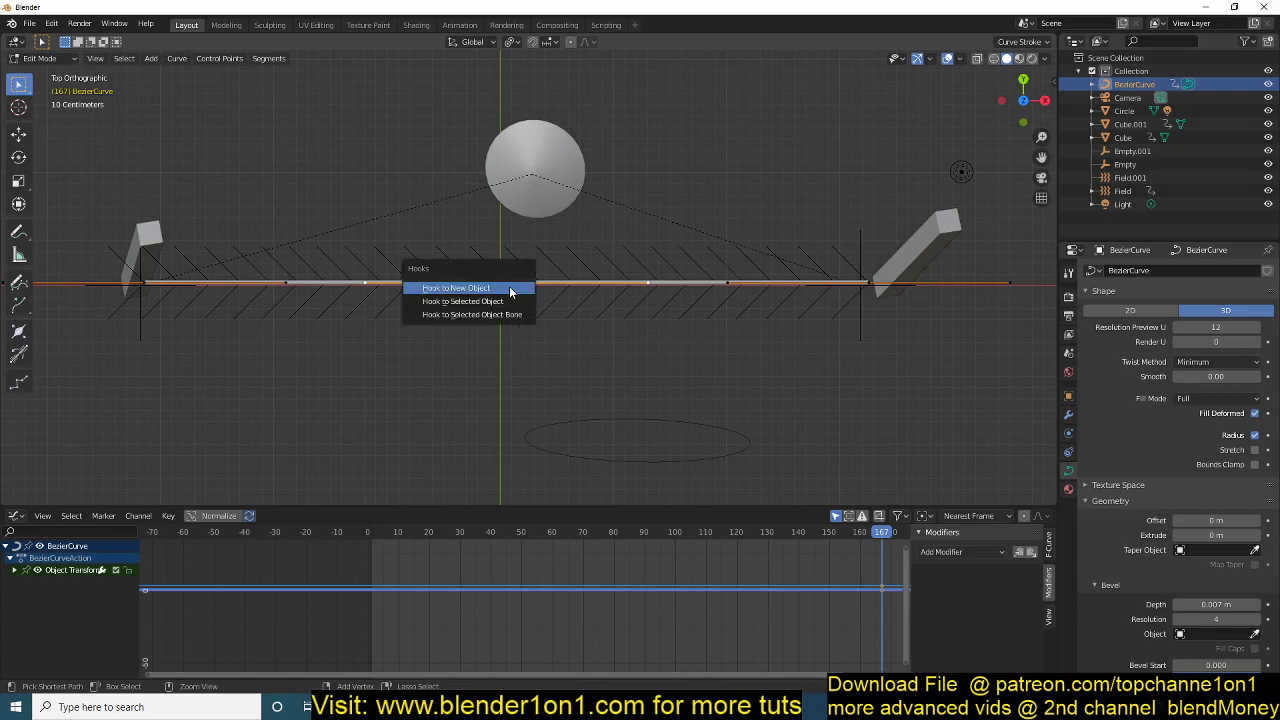
{"action": "left_click", "coordinate": [509, 288]}
{"action": "key", "text": "Tab"}
Move the hook empty to the disc's top centre, aligning it in top view and along Z.
{"action": "left_click", "coordinate": [500, 256]}
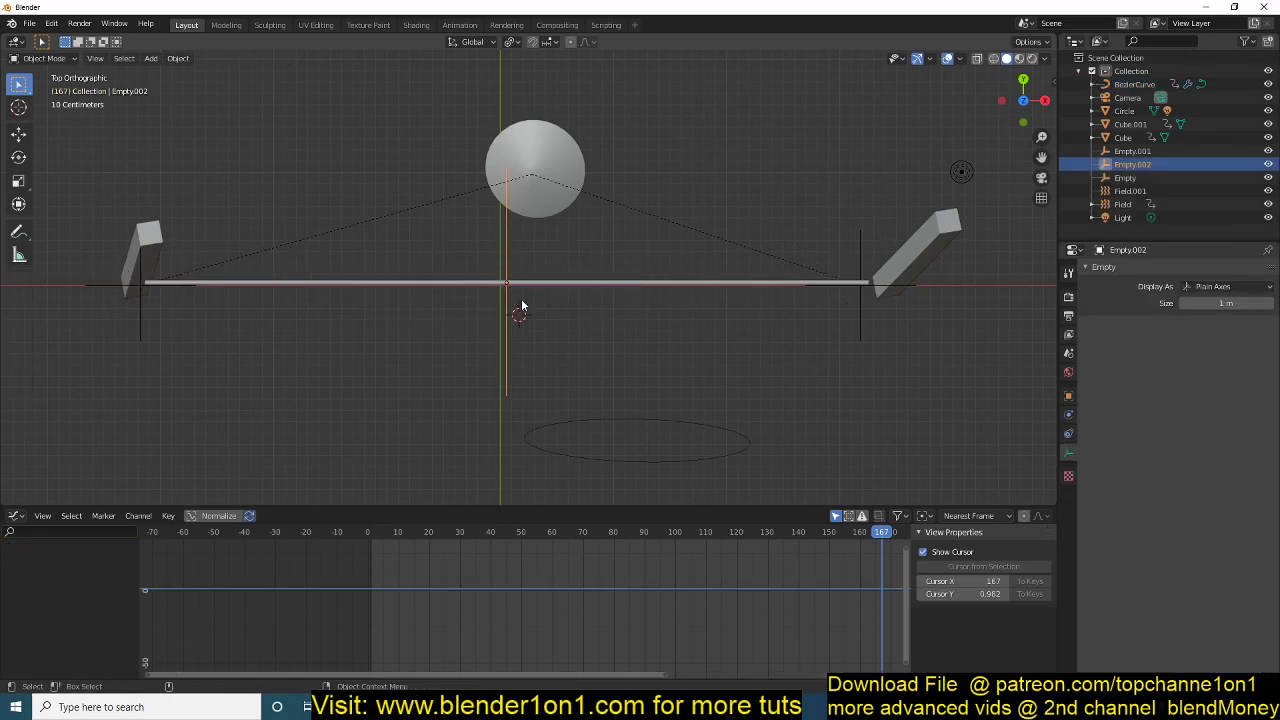
{"action": "key", "text": "g"}
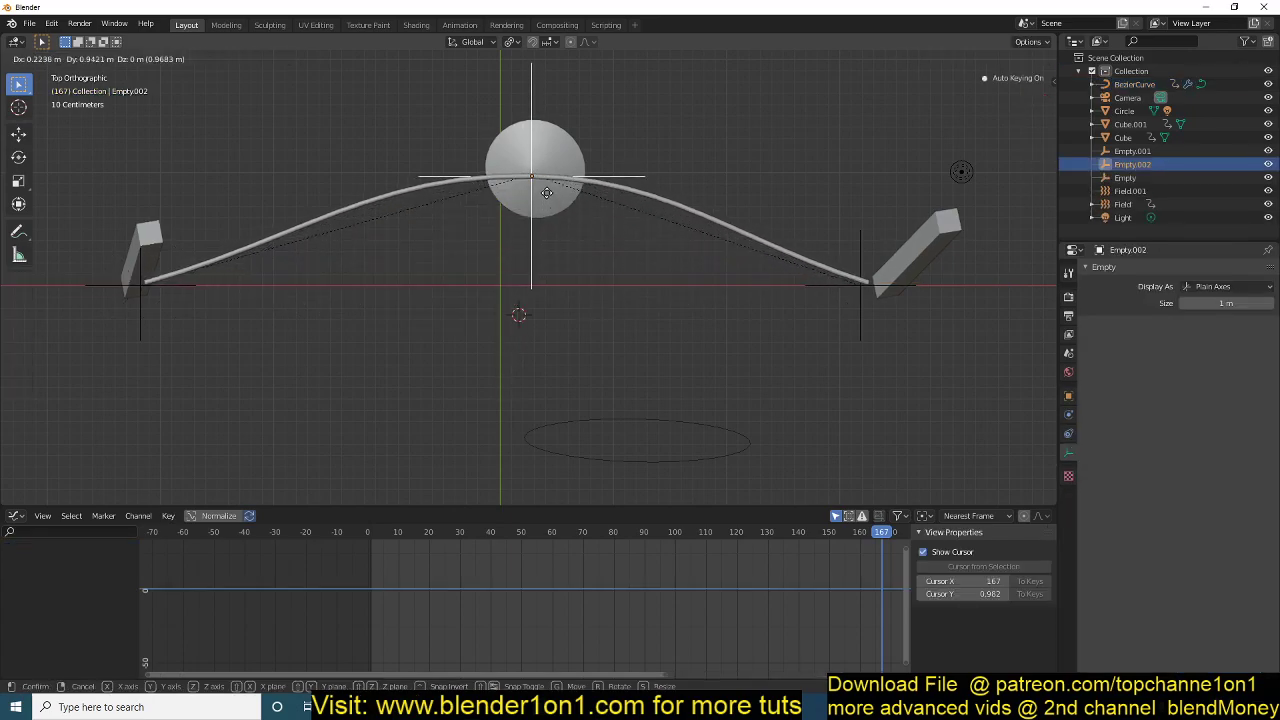
{"action": "left_click", "coordinate": [547, 192]}
{"action": "middle_click_drag", "start_coordinate": [590, 214], "coordinate": [454, 132]}
{"action": "key", "text": "g"}
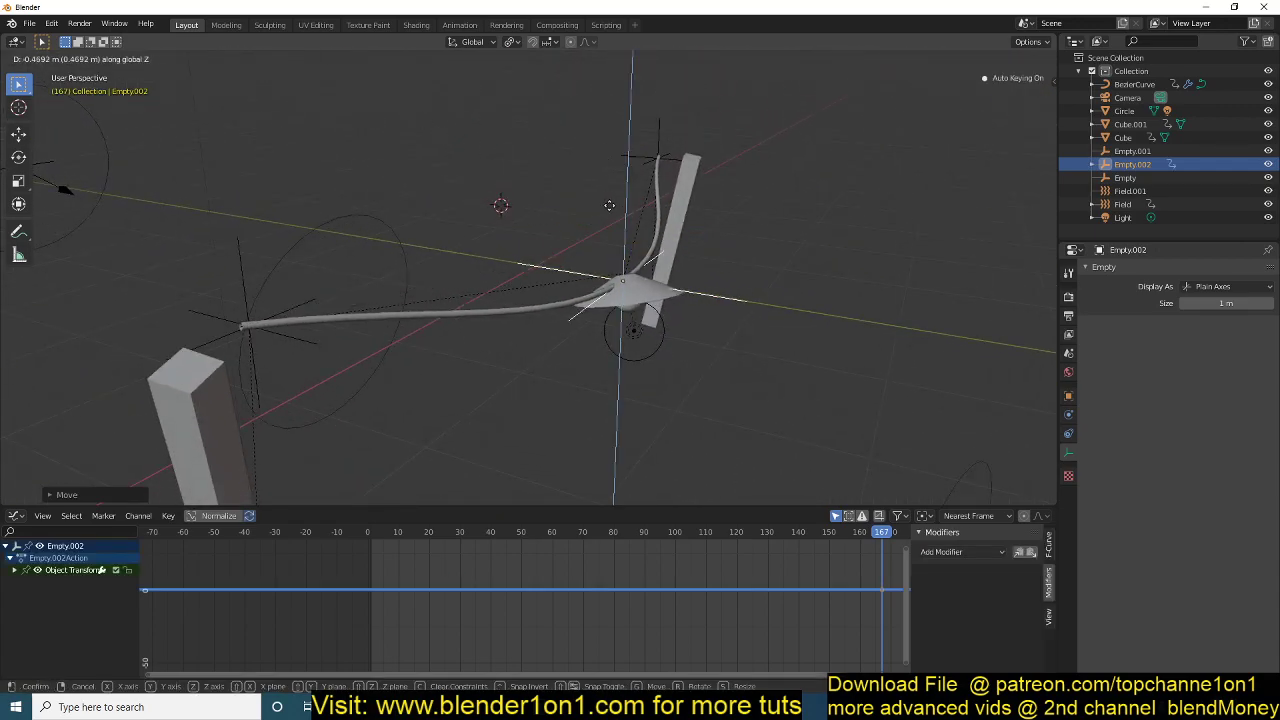
{"action": "left_click", "coordinate": [674, 284]}
Parent the hook empty to the disc as Object and play the animation to check how the curve moves.
{"action": "left_click", "coordinate": [672, 300], "text": "shift"}
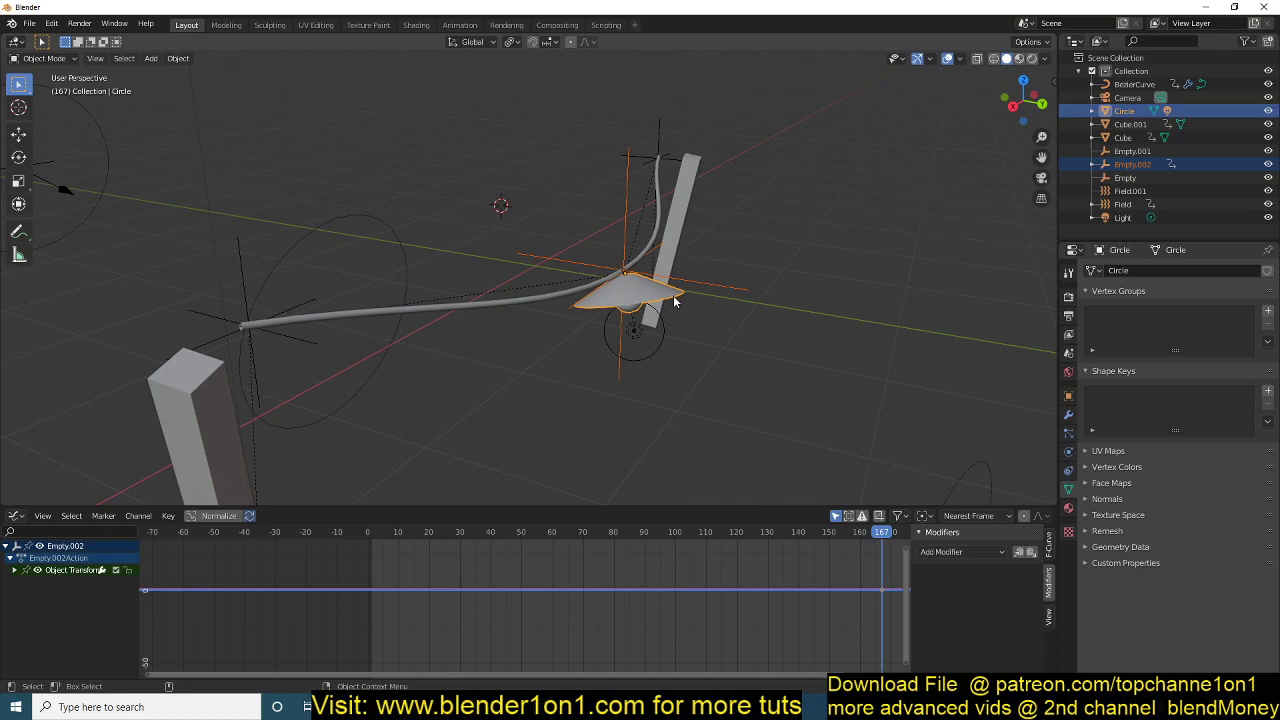
{"action": "key", "text": "ctrl+p"}
{"action": "left_click", "coordinate": [630, 305]}
{"action": "left_click", "coordinate": [703, 296]}
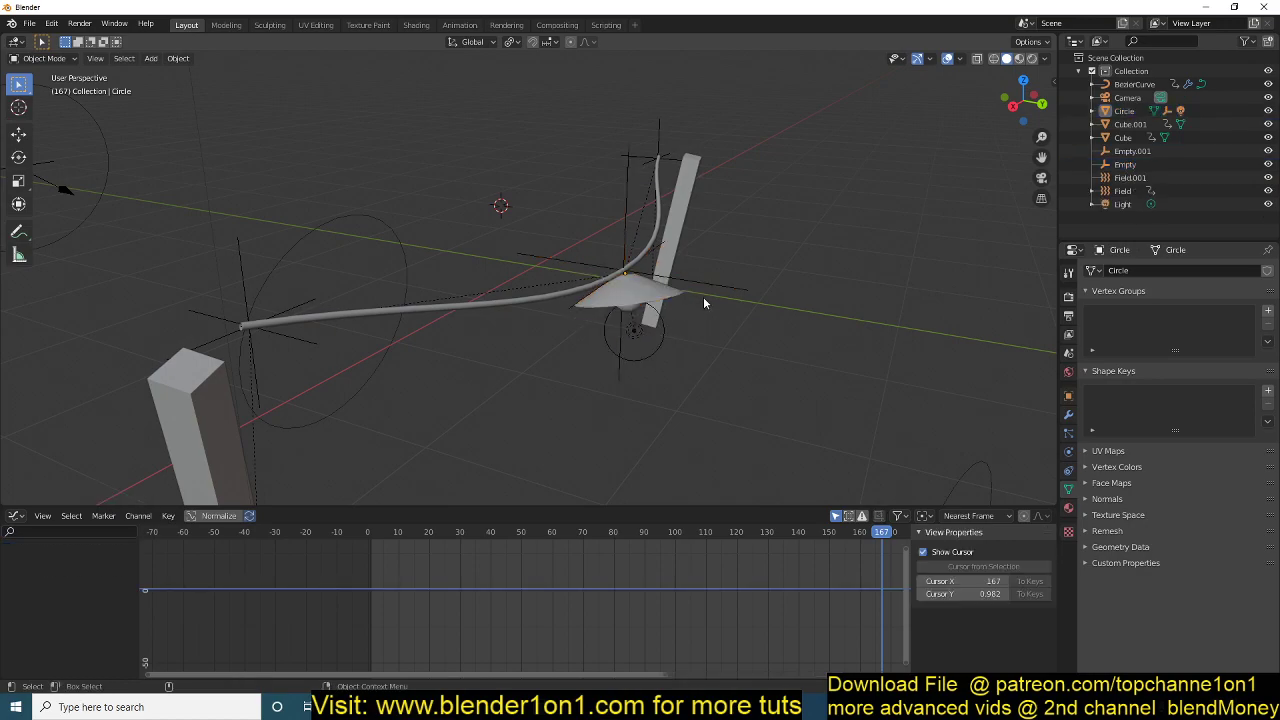
{"action": "key", "text": "space"}
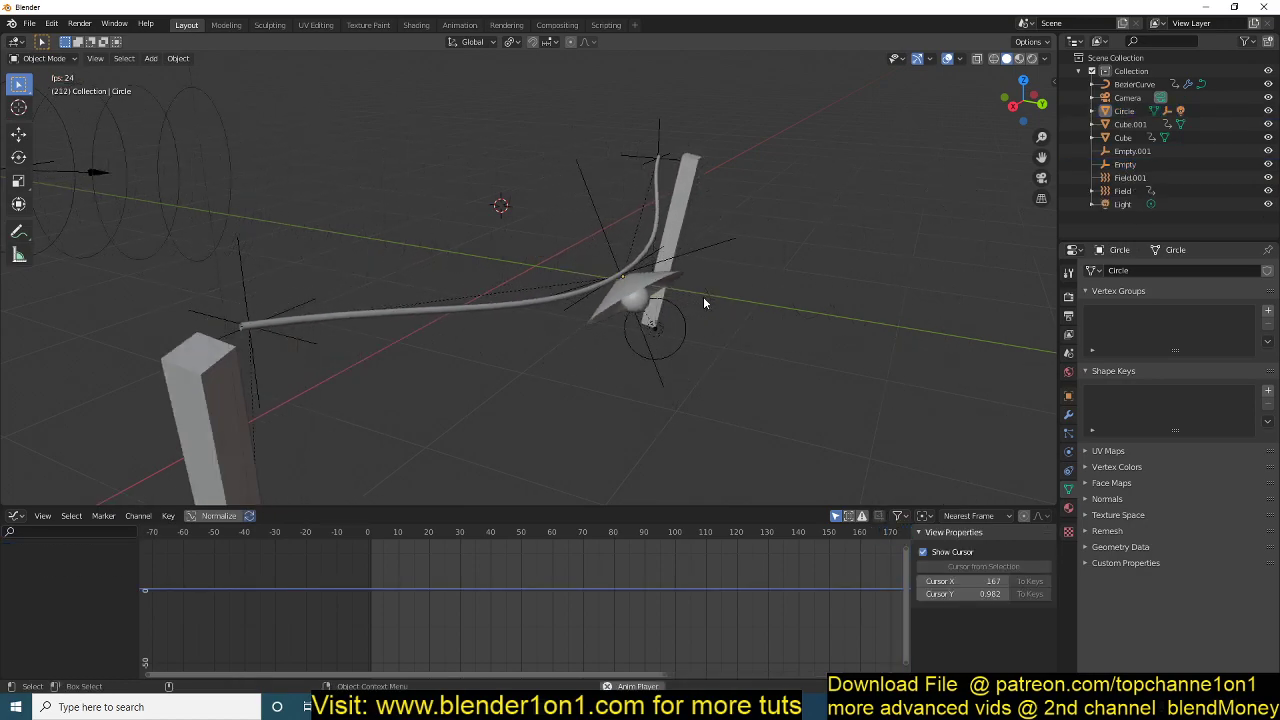
{"action": "key", "text": "Escape"}
Hook the curve's end control point on the positive X side to a new empty object.
{"action": "key", "text": "KP_7"}
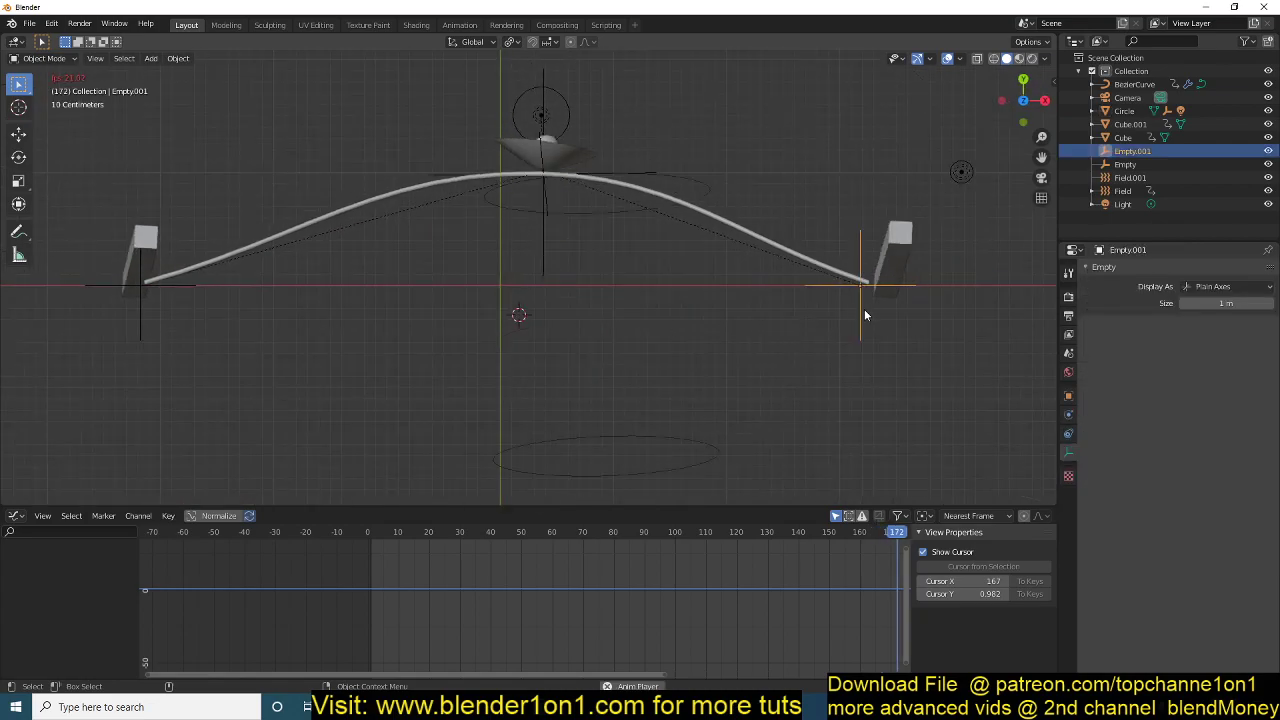
{"action": "left_click", "coordinate": [947, 233]}
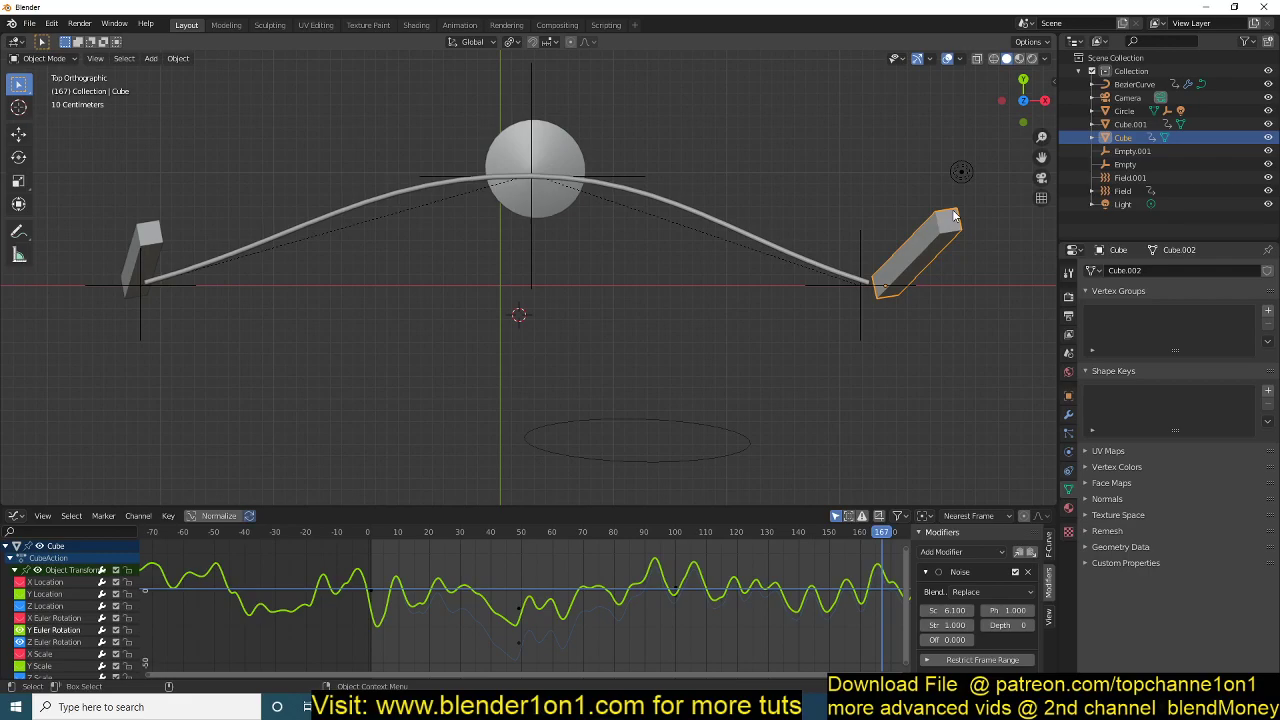
{"action": "left_click", "coordinate": [855, 280]}
{"action": "key", "text": "Tab"}
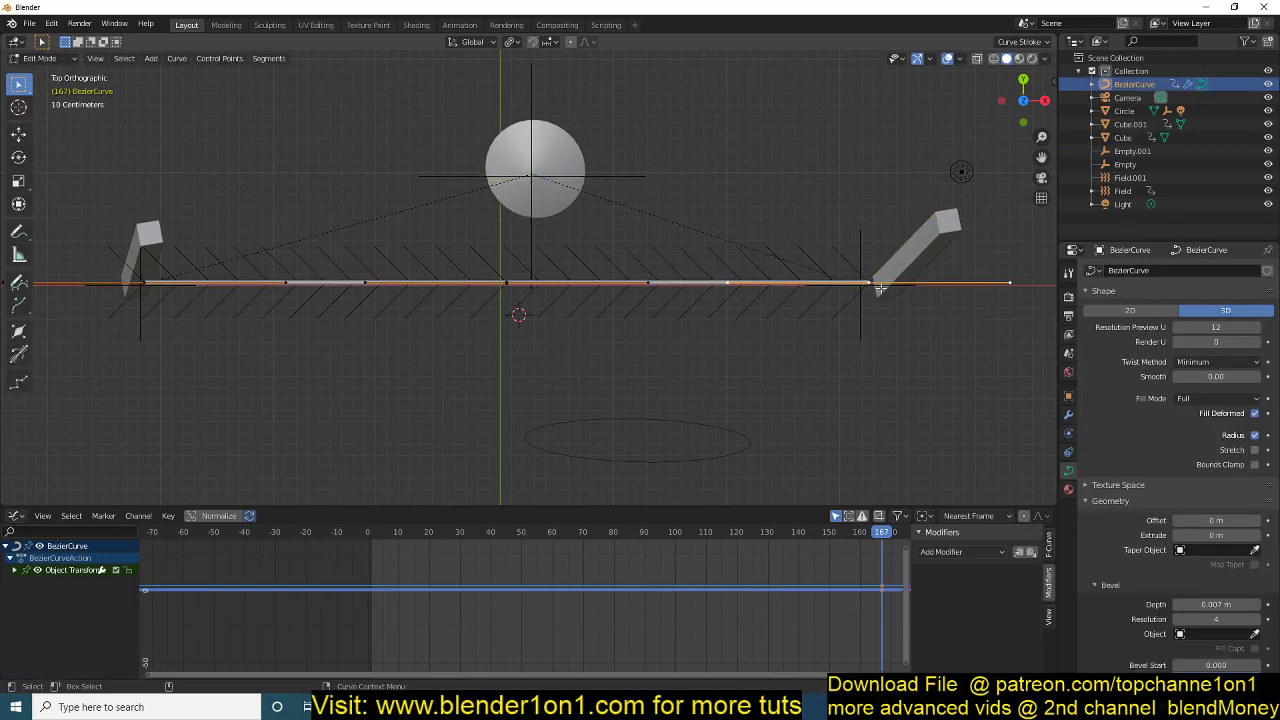
{"action": "key", "text": "ctrl+h"}
{"action": "left_click", "coordinate": [880, 287]}
{"action": "key", "text": "Tab"}
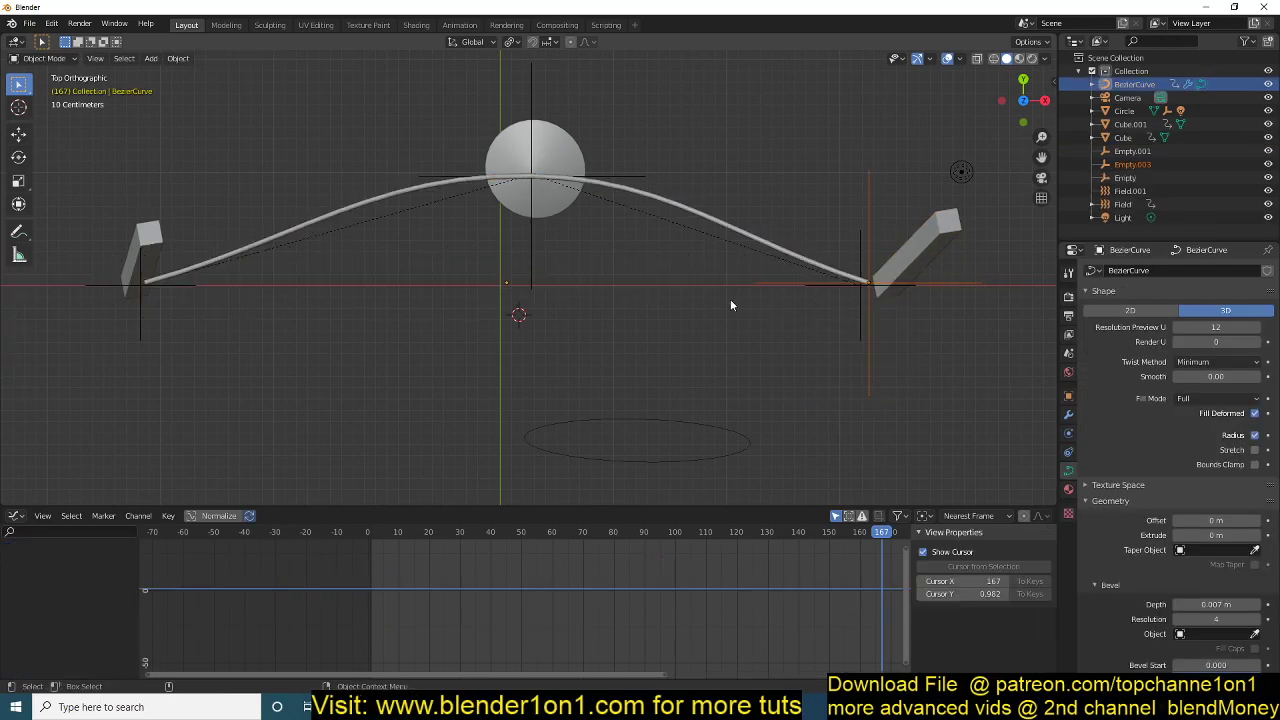
Hook the curve's opposite end control point, on the negative X side, to its own new empty object.
{"action": "left_click", "coordinate": [152, 275]}
{"action": "key", "text": "Tab"}
{"action": "left_click", "coordinate": [150, 282]}
{"action": "key", "text": "ctrl+h"}
{"action": "left_click", "coordinate": [156, 283]}
{"action": "key", "text": "Tab"}
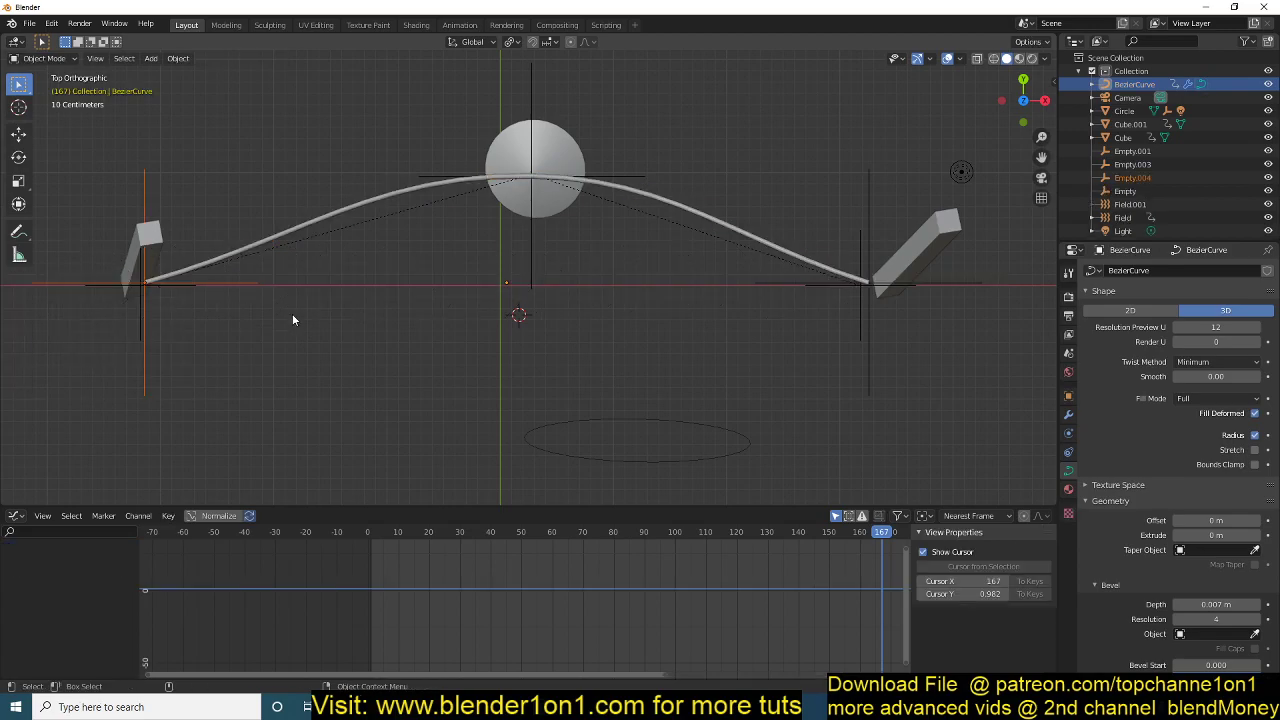
Move the positive X end's hook empty onto the top of the nearby post, aligning it in top and side views.
{"action": "left_click", "coordinate": [874, 278]}
{"action": "key", "text": "g"}
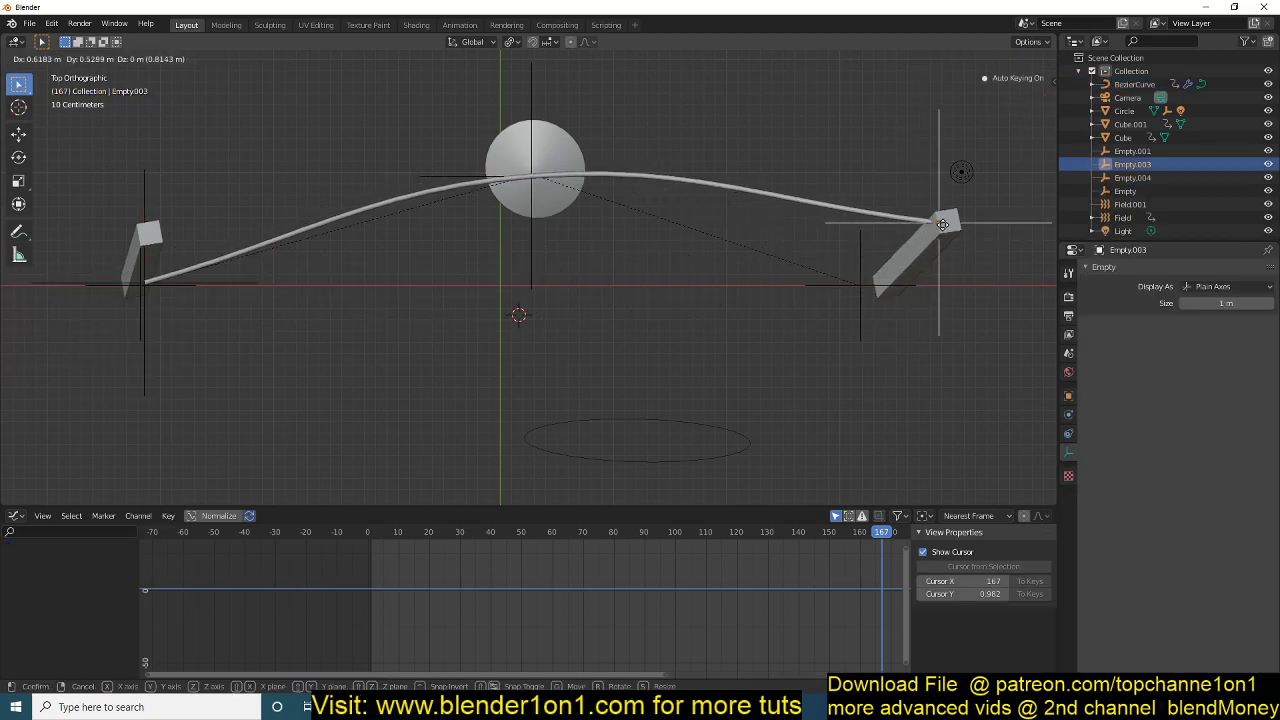
{"action": "left_click", "coordinate": [943, 221]}
{"action": "middle_click_drag", "start_coordinate": [943, 221], "coordinate": [814, 312]}
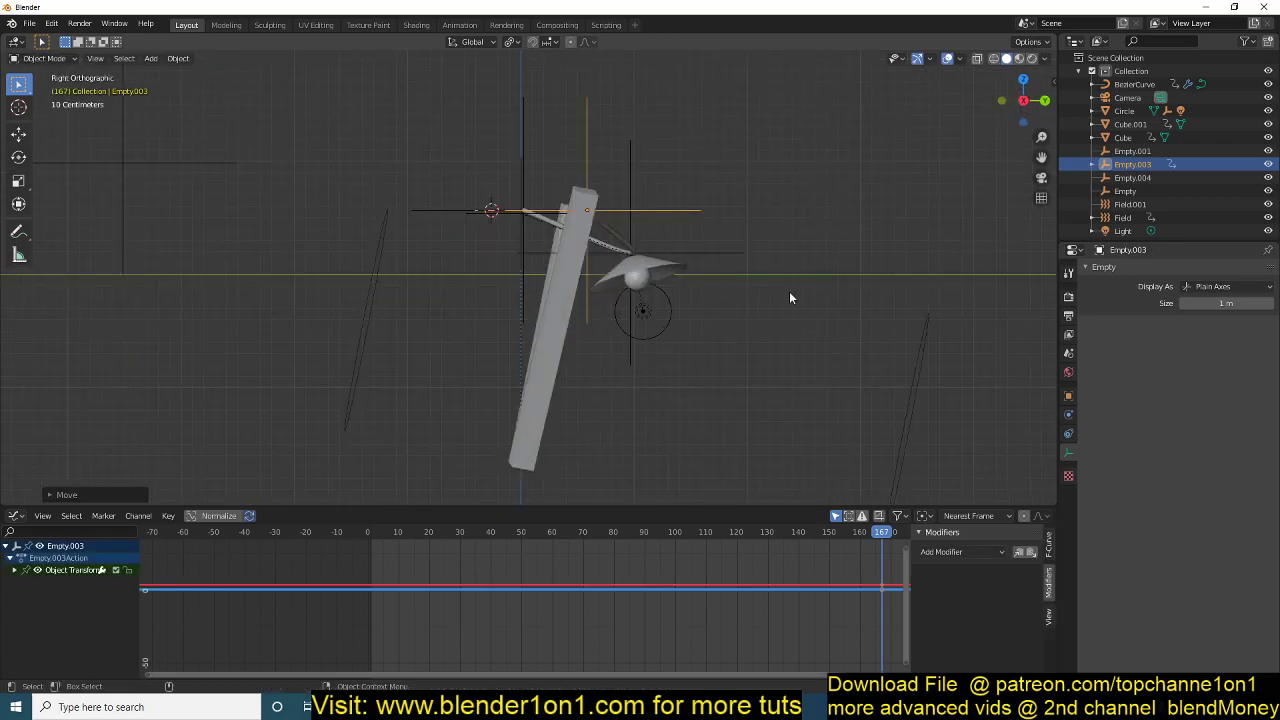
{"action": "key", "text": "g"}
{"action": "left_click", "coordinate": [760, 237]}
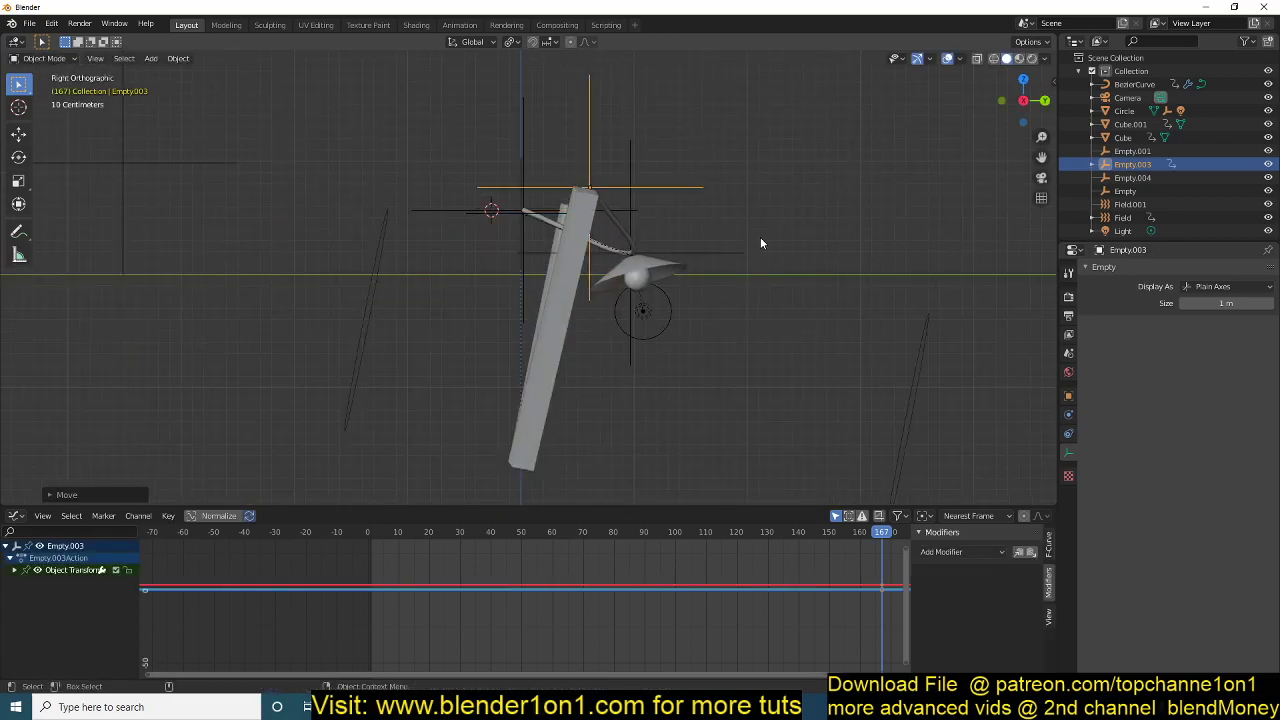
Select the post's top face in Edit Mode, then parent the hook empty to the post as Vertex (Triangle).
{"action": "key", "text": "KP_Decimal"}
{"action": "middle_click_drag", "start_coordinate": [758, 243], "coordinate": [582, 286]}
{"action": "left_click", "coordinate": [513, 274]}
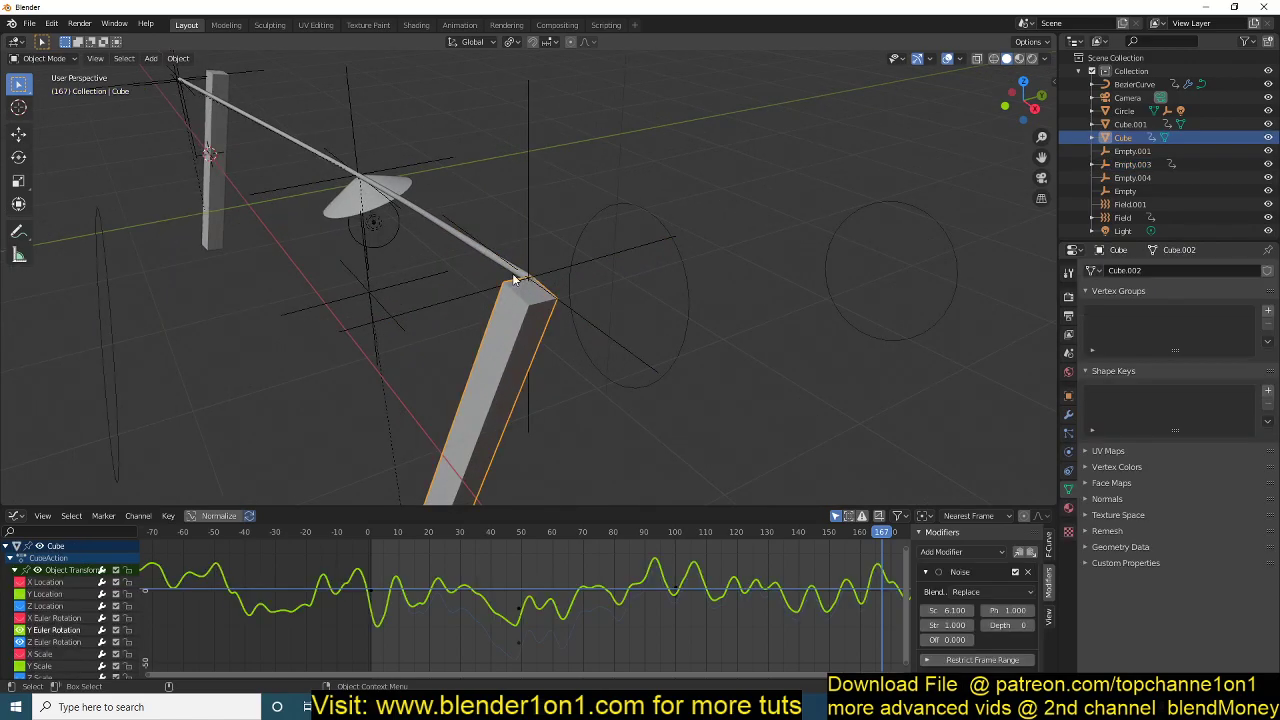
{"action": "key", "text": "Tab"}
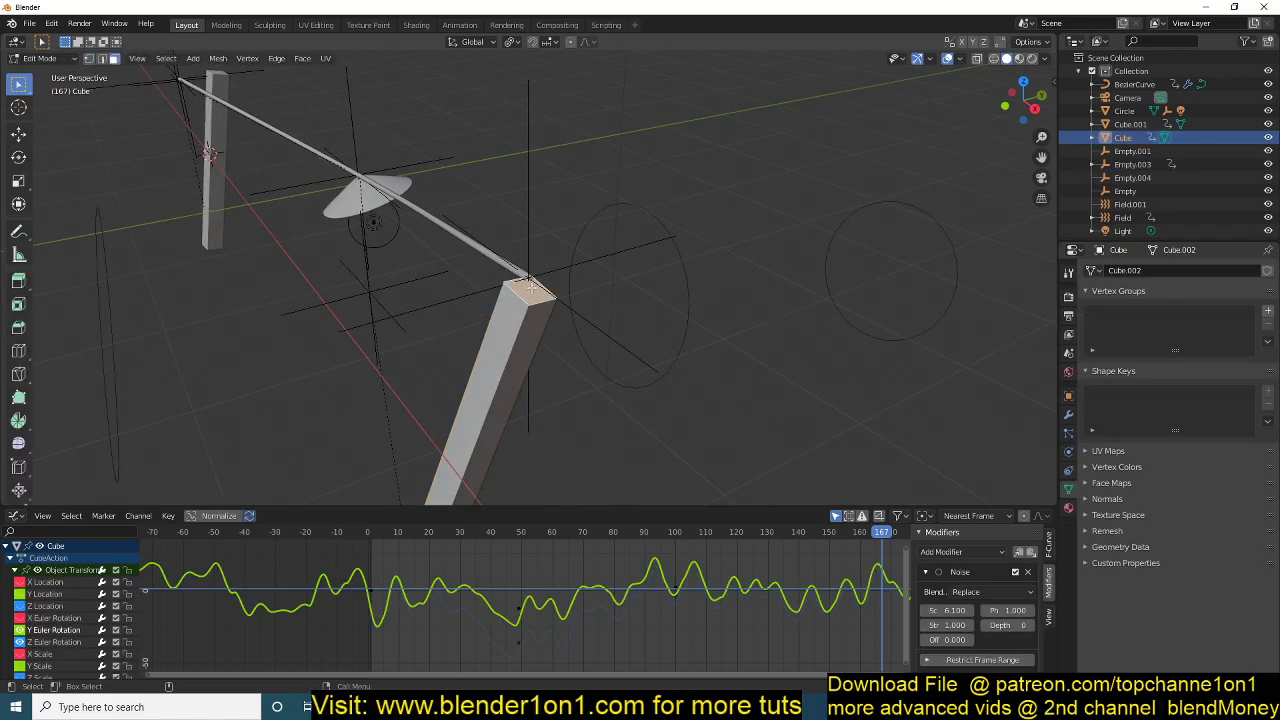
{"action": "key", "text": "Tab"}
{"action": "key", "text": "Tab"}
{"action": "key", "text": "Tab"}
{"action": "left_click", "coordinate": [529, 225]}
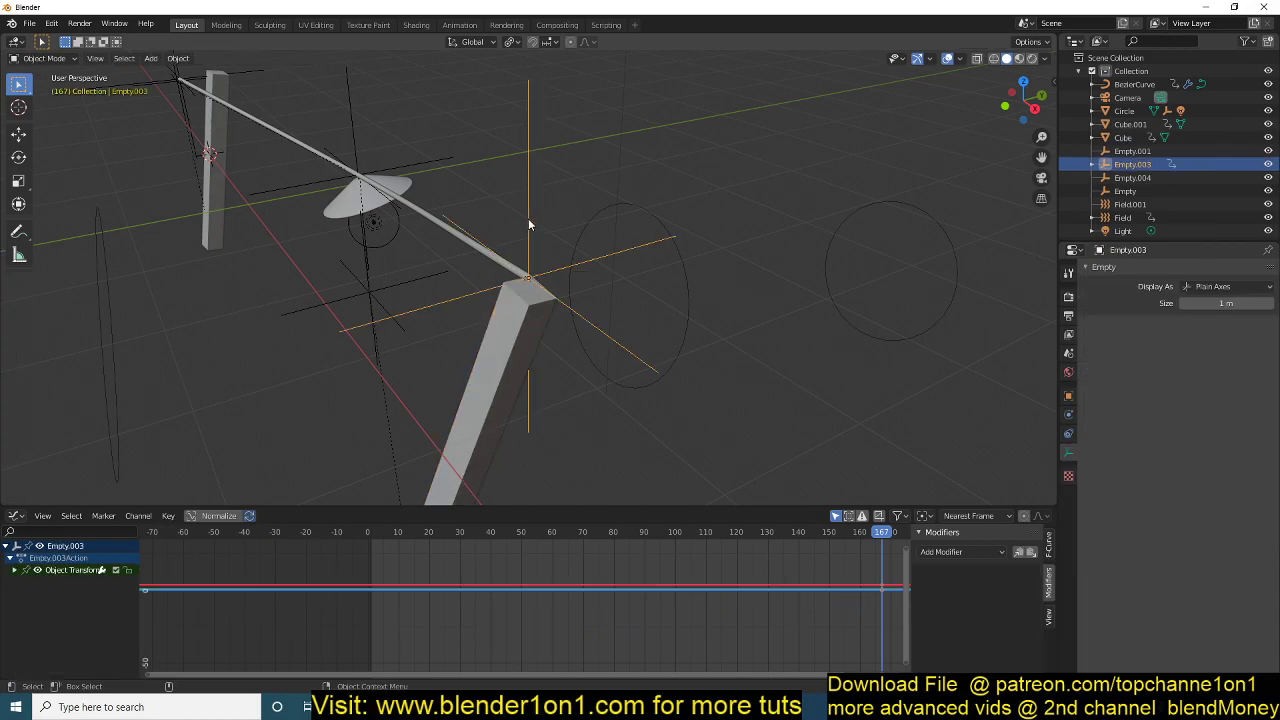
{"action": "left_click", "coordinate": [513, 322], "text": "shift"}
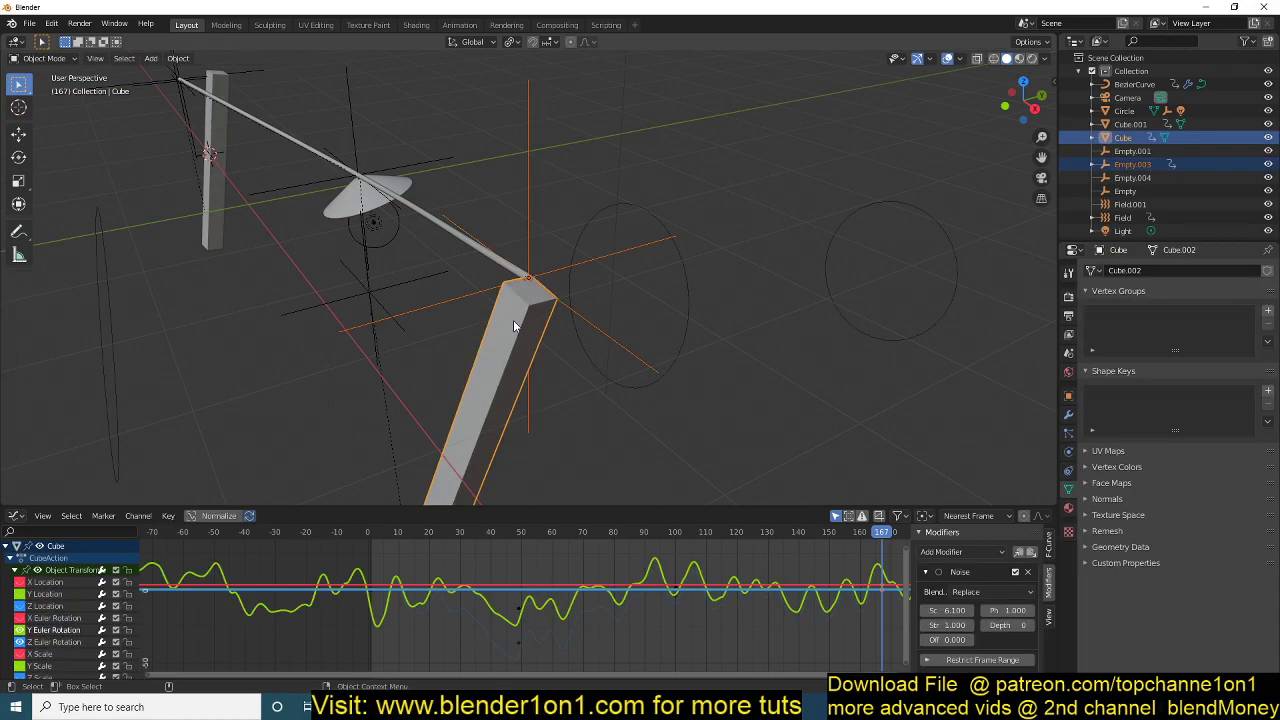
{"action": "key", "text": "ctrl+p"}
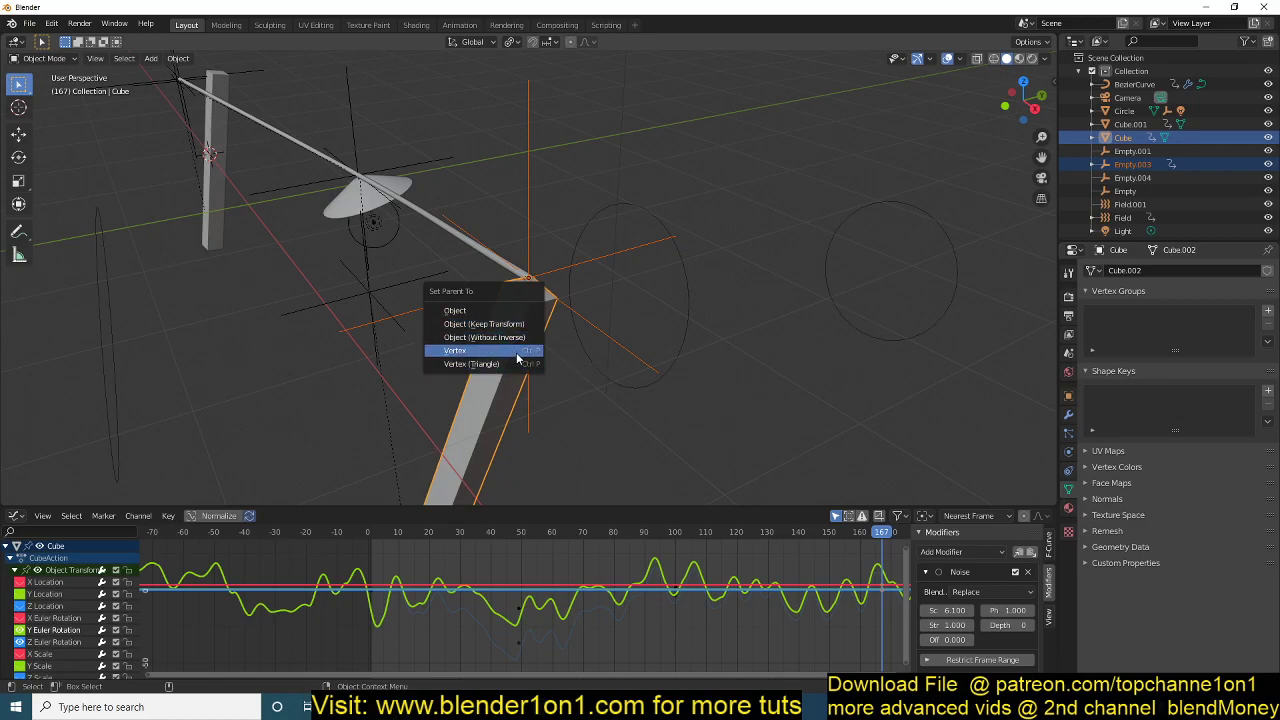
{"action": "left_click", "coordinate": [516, 365]}
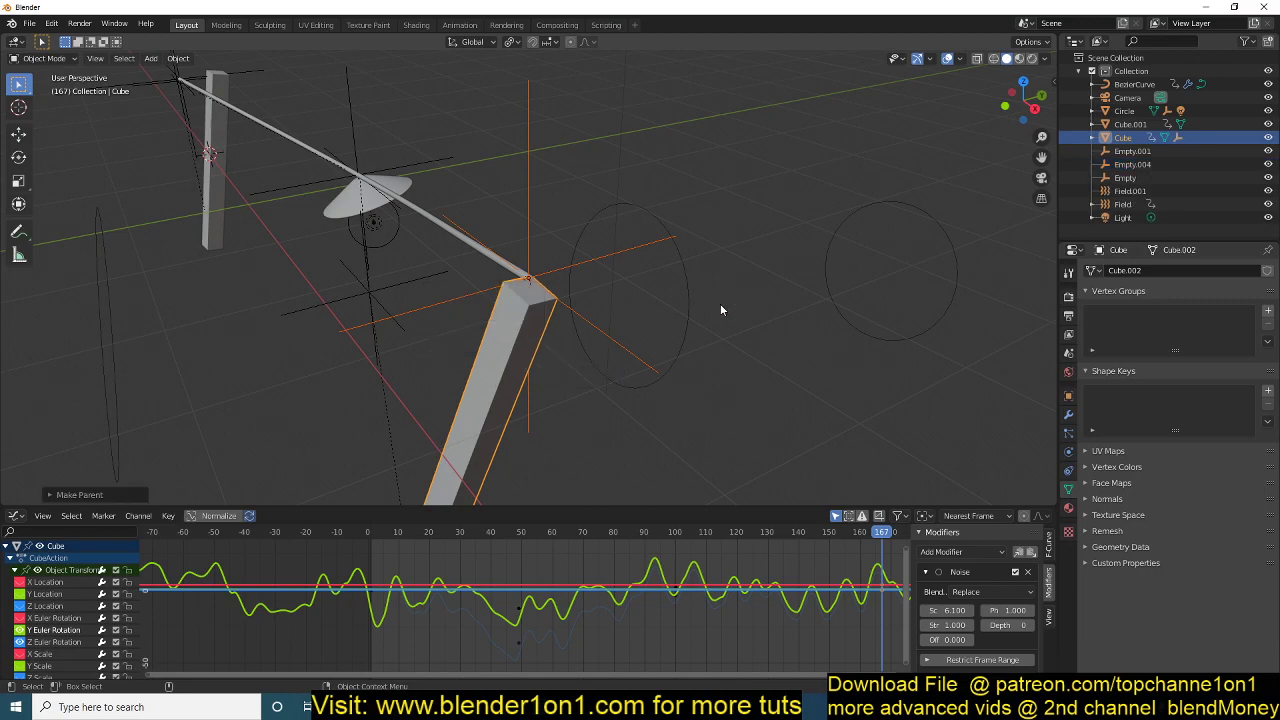
Play the animation to check that the cable end follows the first post.
{"action": "left_click", "coordinate": [720, 303]}
{"action": "key", "text": "space"}
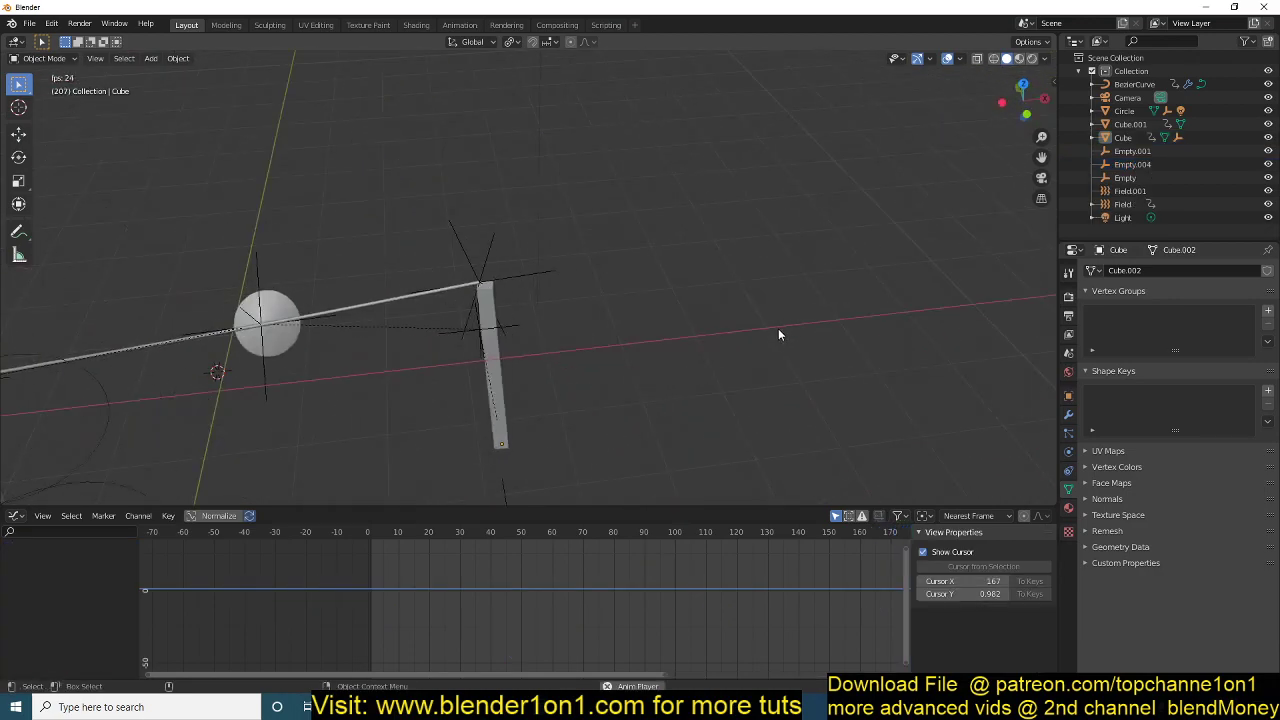
{"action": "scroll", "coordinate": [695, 324], "scroll_direction": "down", "scroll_amount": 4}
{"action": "middle_click_drag", "start_coordinate": [695, 324], "coordinate": [558, 333]}
{"action": "key", "text": "Escape"}
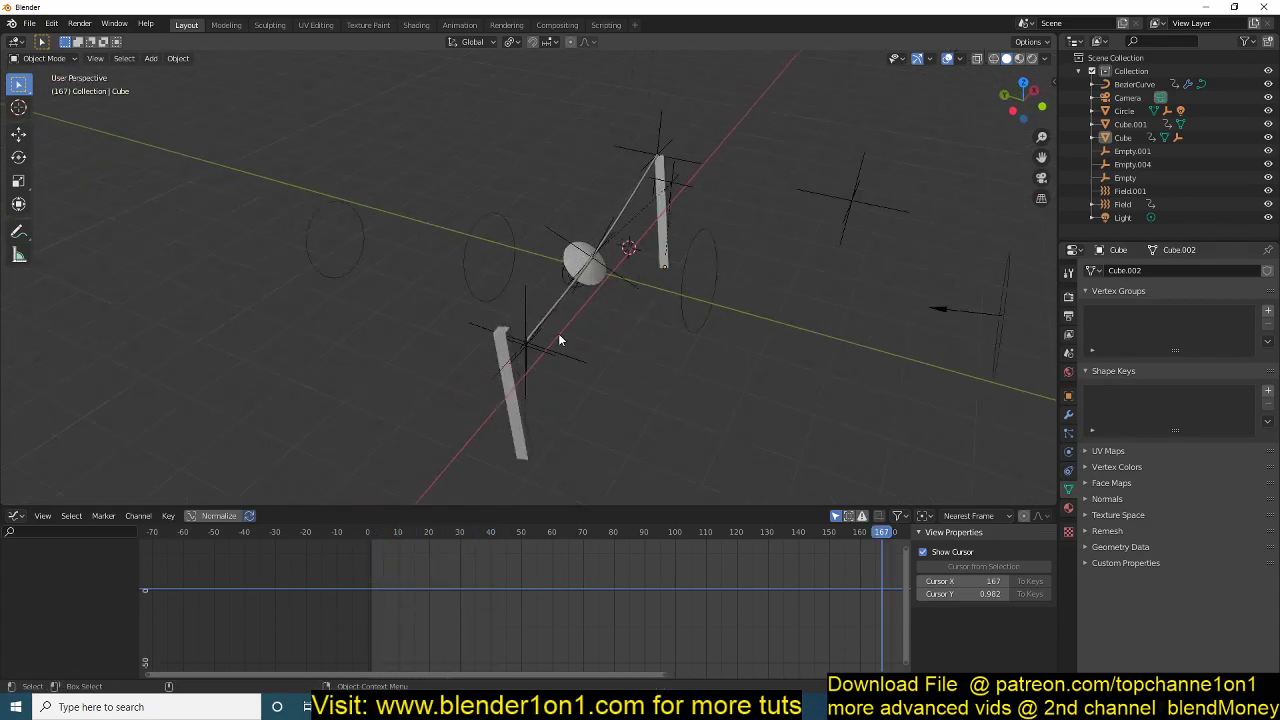
Move the negative X end's hook empty onto the top face of the second post.
{"action": "scroll", "coordinate": [626, 319], "scroll_direction": "up", "scroll_amount": 6}
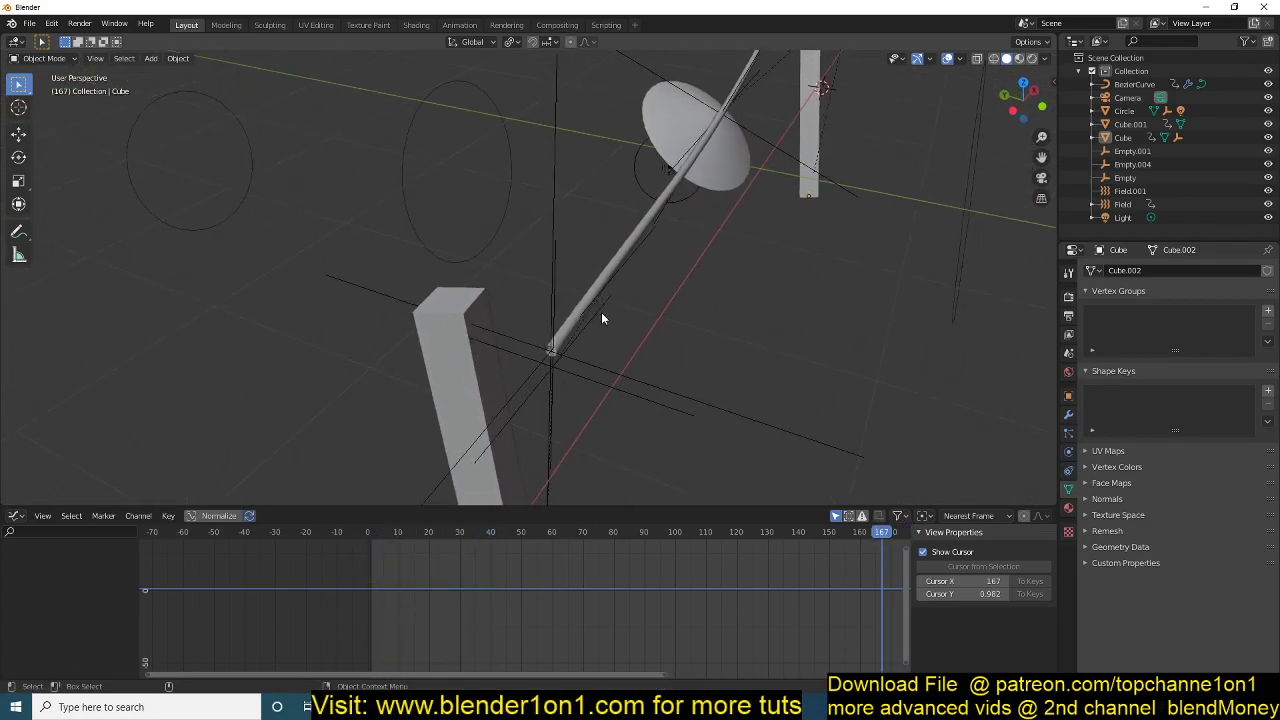
{"action": "left_click", "coordinate": [545, 240]}
{"action": "left_click", "coordinate": [424, 350]}
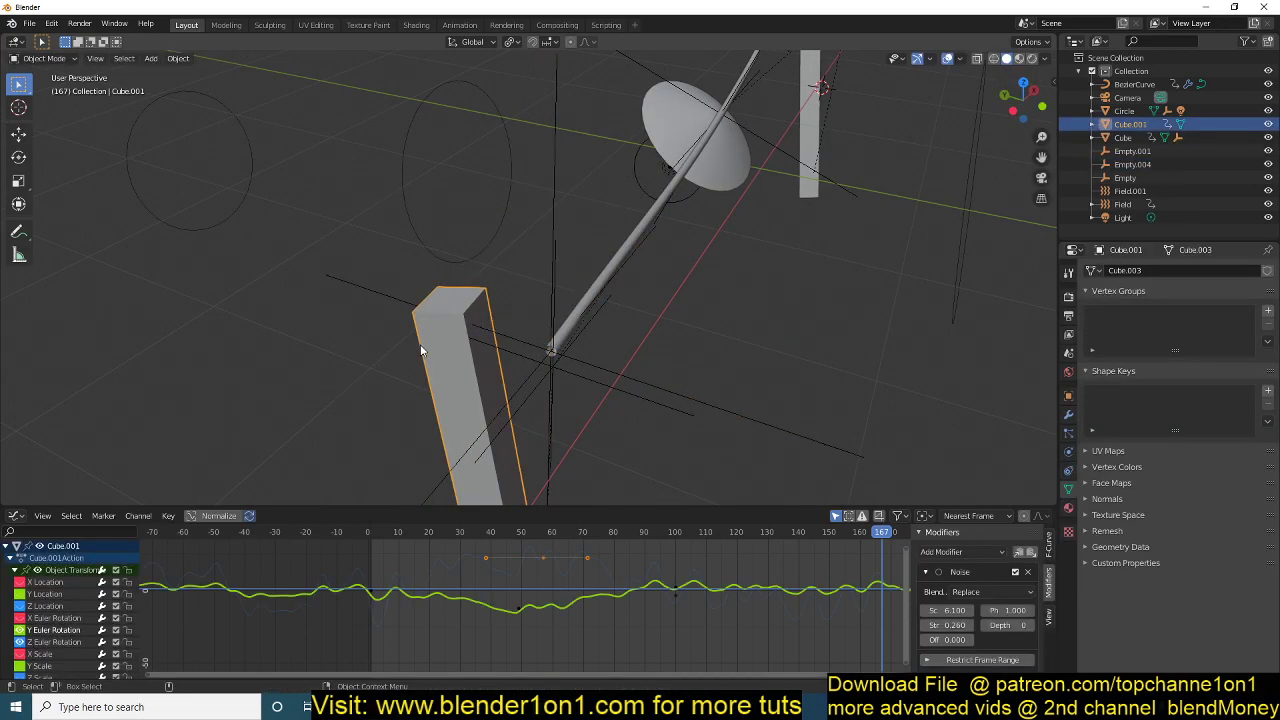
{"action": "key", "text": "Tab"}
{"action": "left_click", "coordinate": [464, 296]}
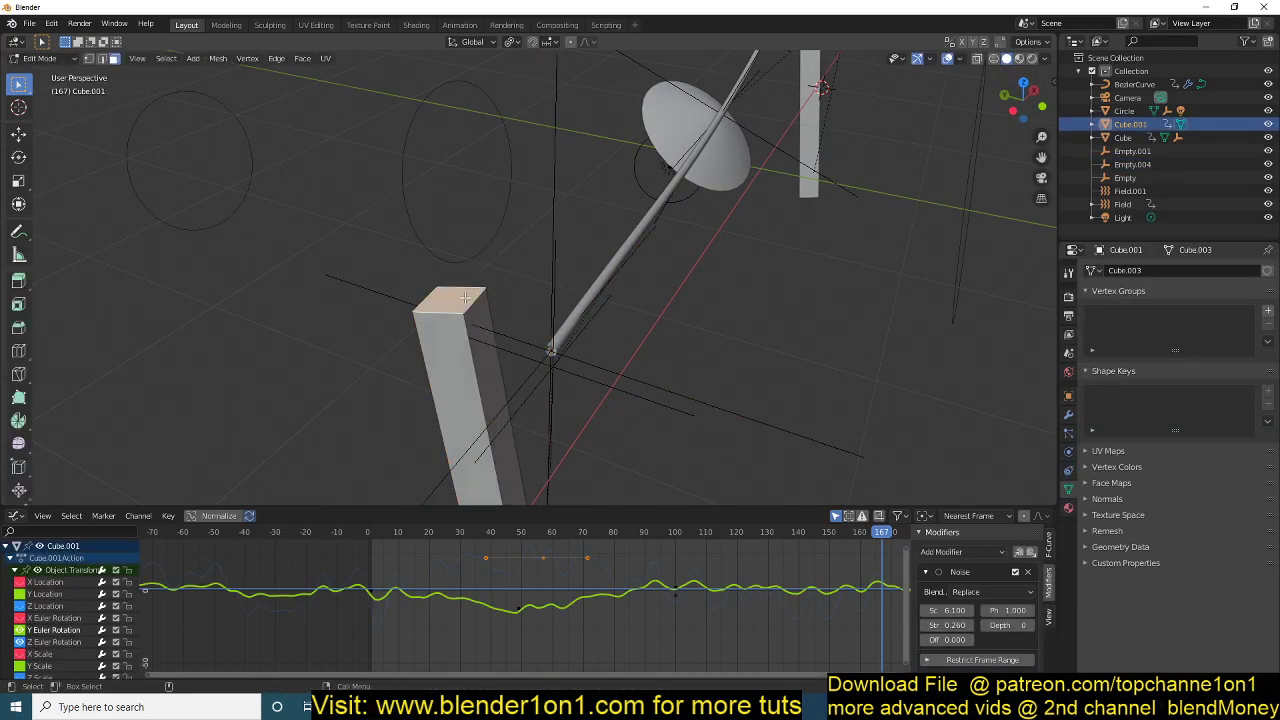
{"action": "key", "text": "Tab"}
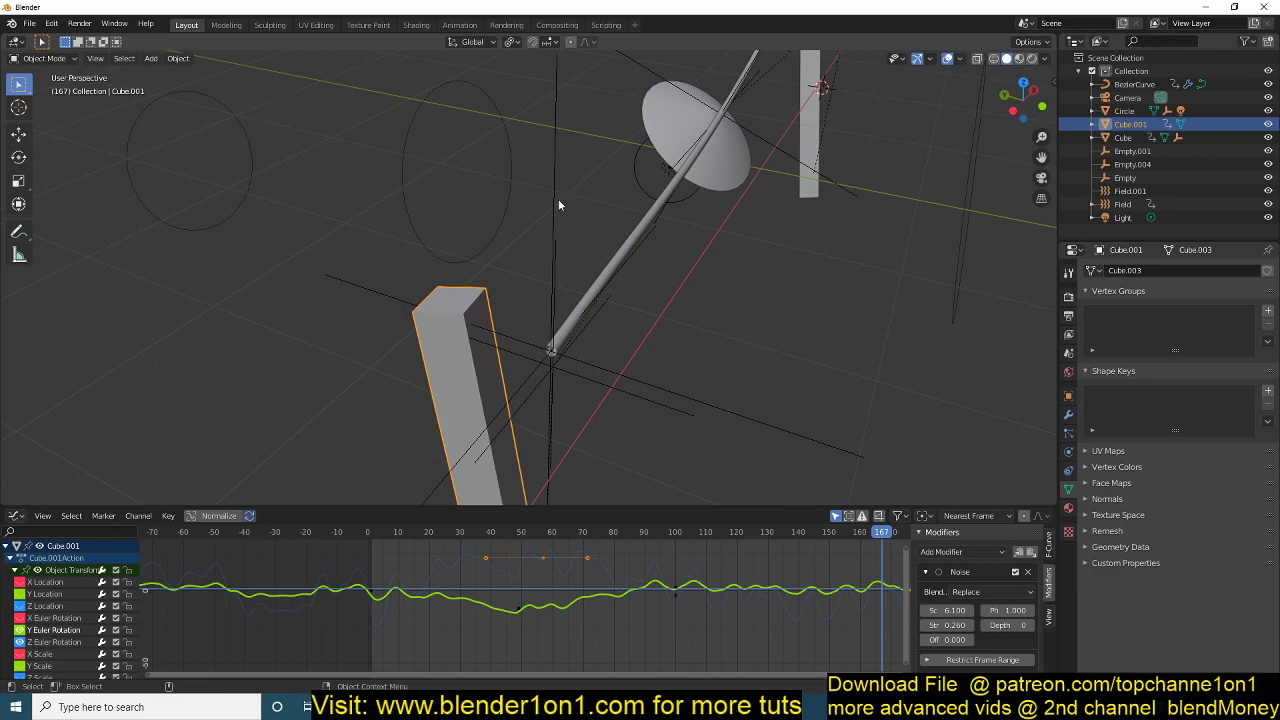
{"action": "left_click", "coordinate": [641, 311]}
{"action": "key", "text": "g"}
{"action": "left_click", "coordinate": [543, 270]}
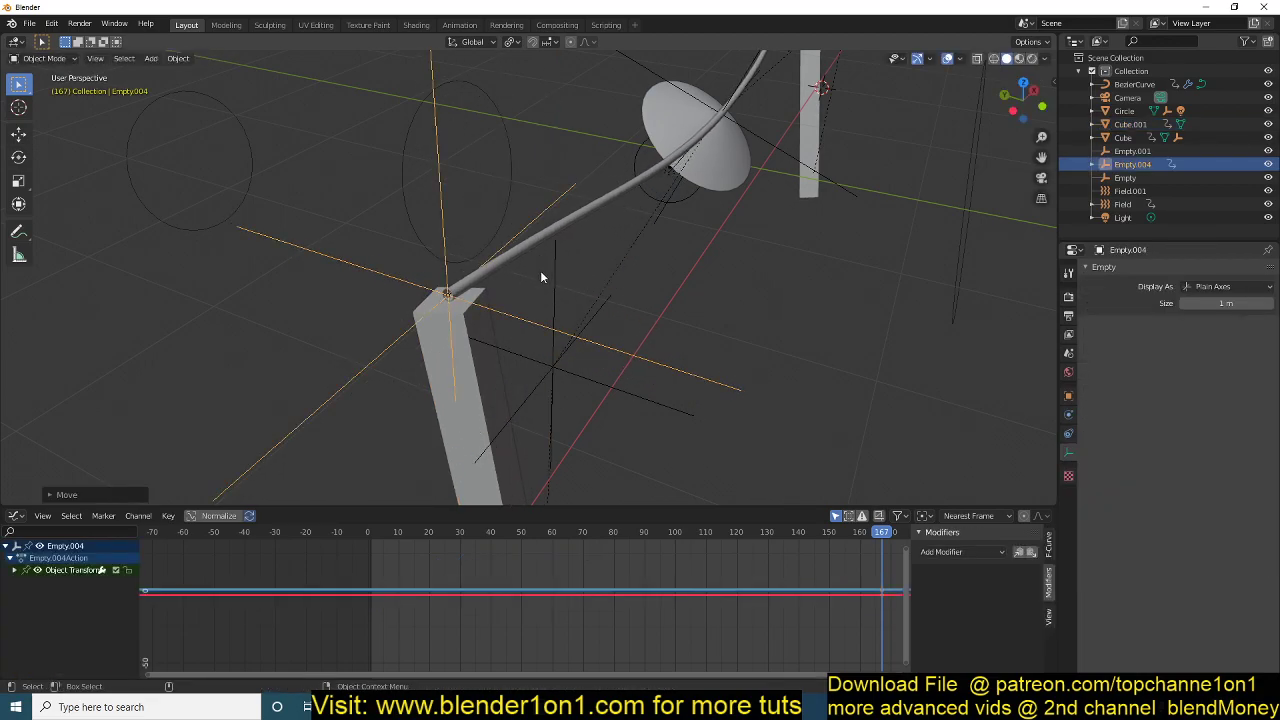
Parent the moved hook empty to the second post with vertex parenting.
{"action": "left_click", "coordinate": [467, 356], "text": "shift"}
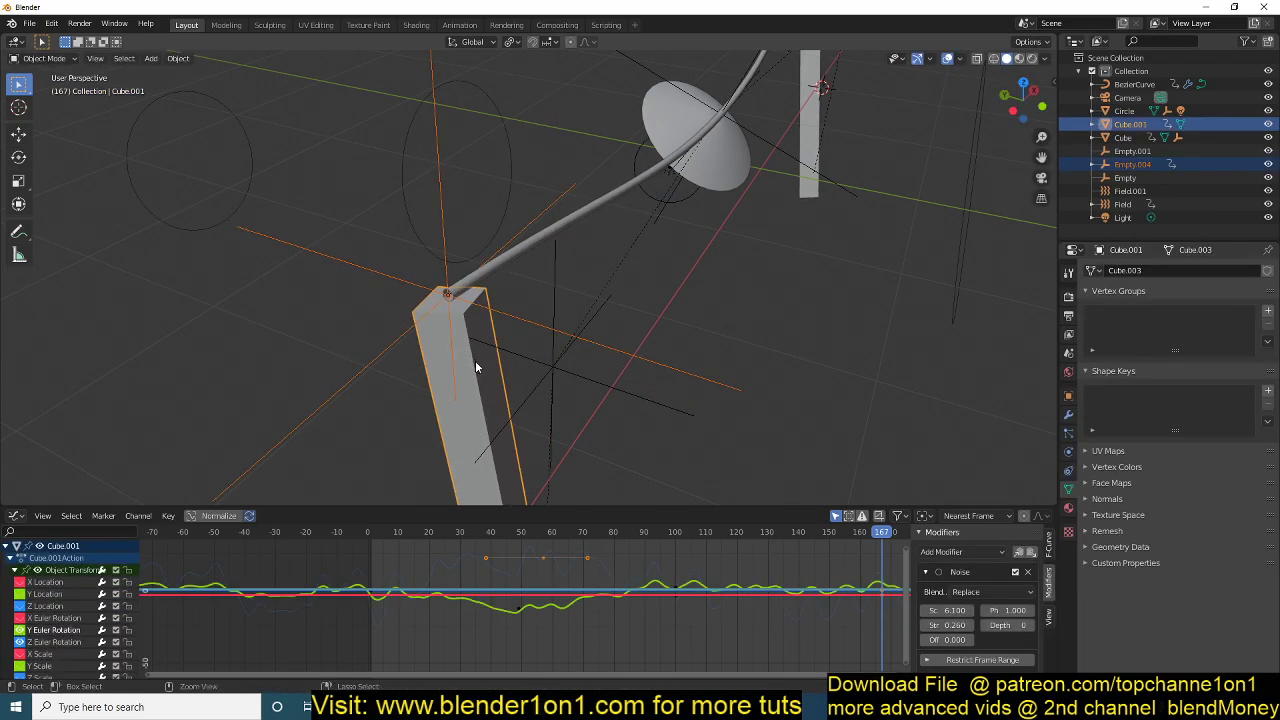
{"action": "key", "text": "ctrl+p"}
{"action": "left_click", "coordinate": [476, 364]}
{"action": "left_click", "coordinate": [650, 309]}
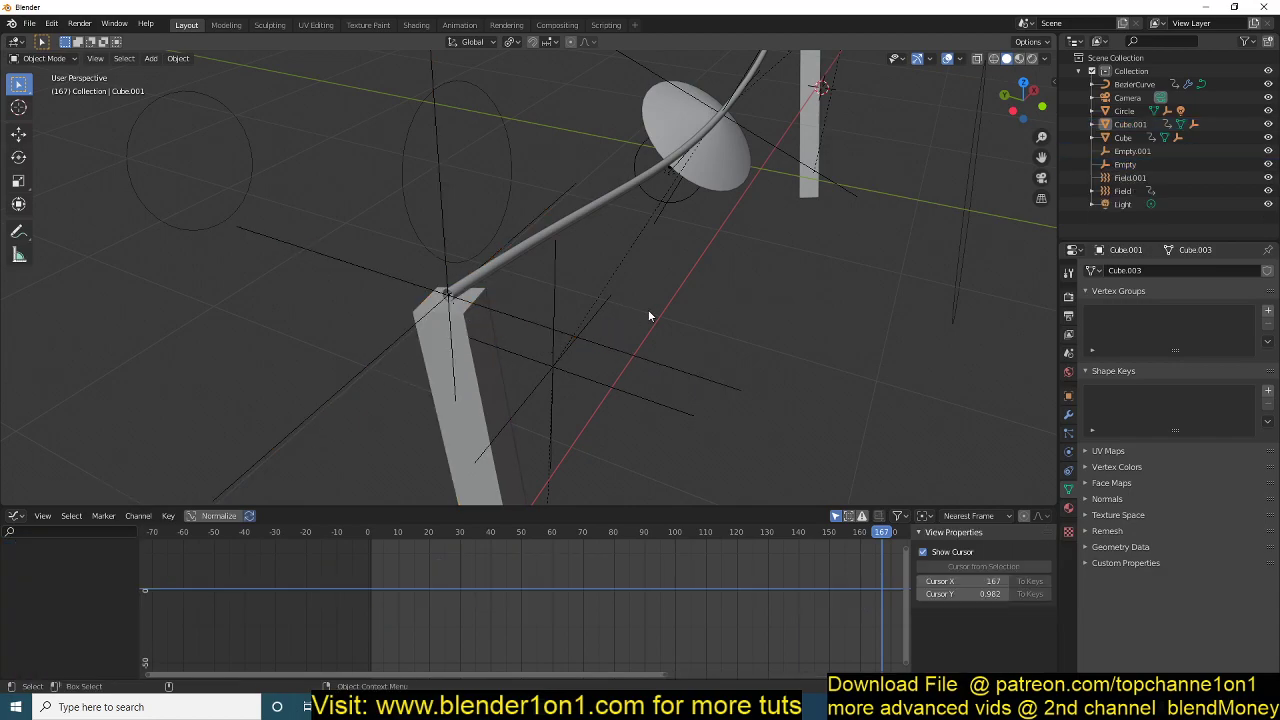
Play the animation, including a run from the first frame, and examine how the cable and disc follow both posts.
{"action": "scroll", "coordinate": [622, 356], "scroll_direction": "down", "scroll_amount": 4}
{"action": "key", "text": "space"}
{"action": "middle_click_drag", "start_coordinate": [576, 372], "coordinate": [651, 353]}
{"action": "key", "text": "Escape"}
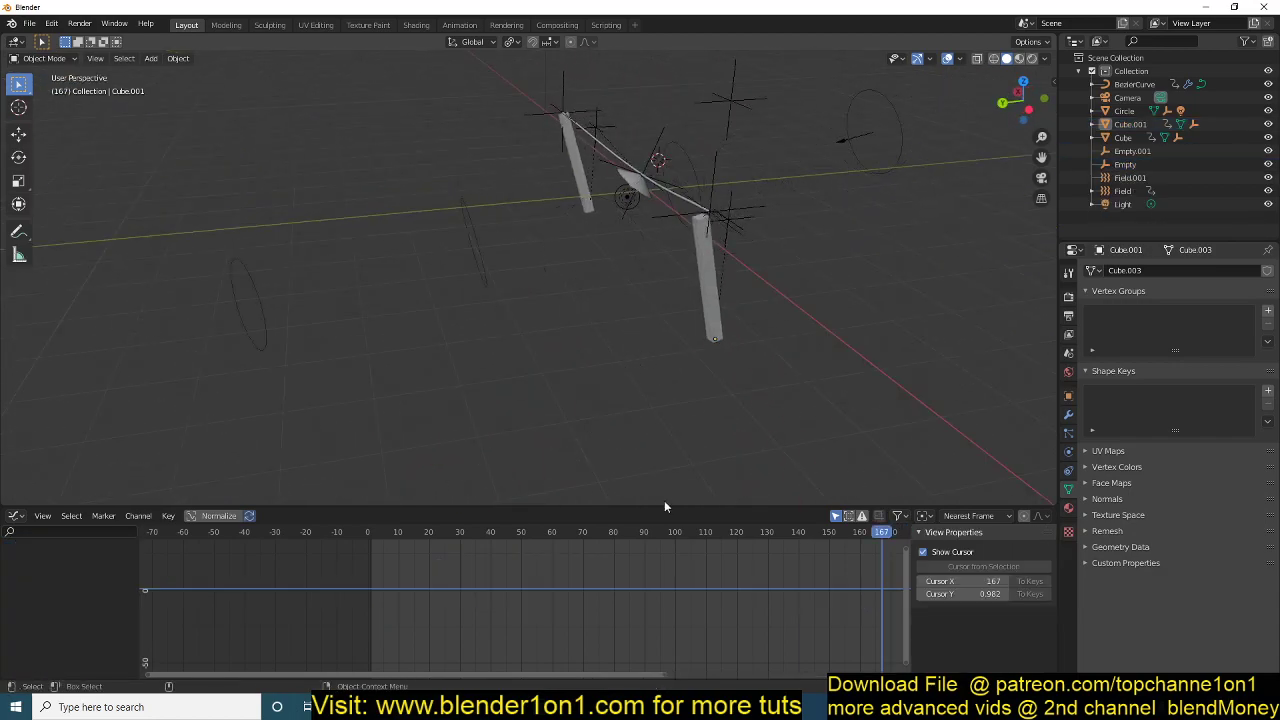
{"action": "scroll", "coordinate": [737, 546], "scroll_direction": "down", "scroll_amount": 3}
{"action": "key", "text": "shift+Left"}
{"action": "key", "text": "space"}
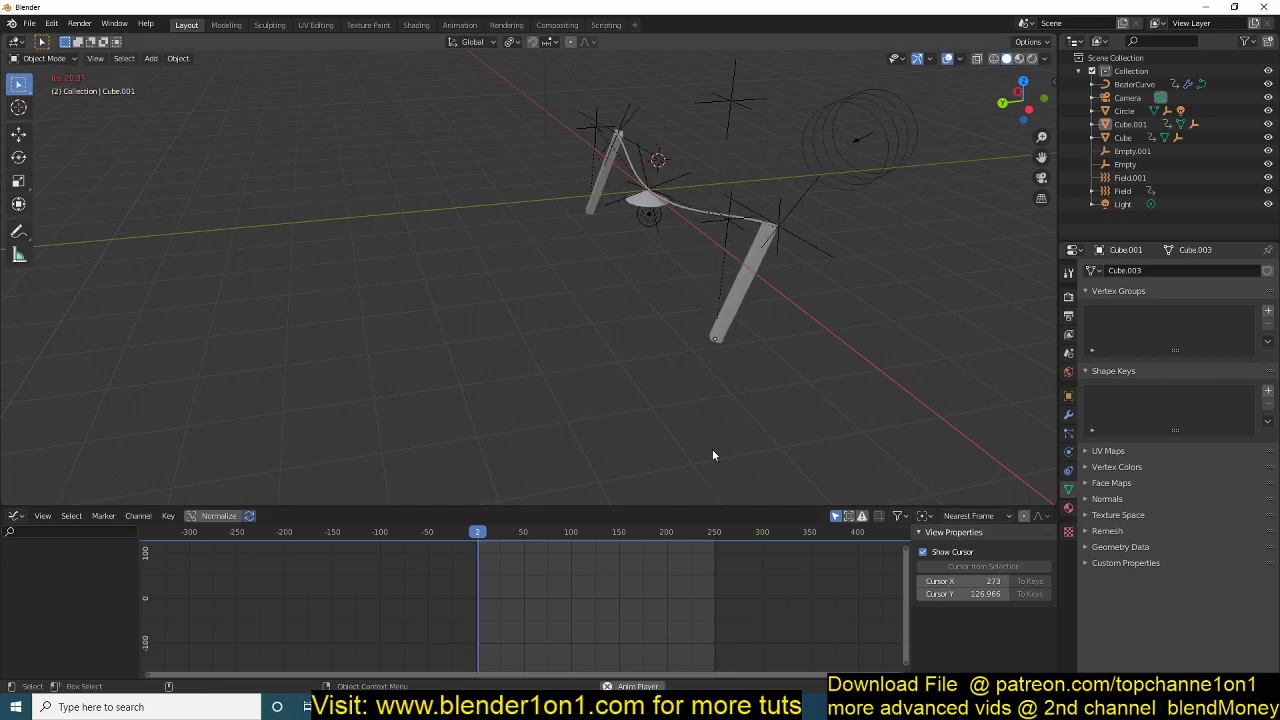
{"action": "middle_click_drag", "start_coordinate": [697, 425], "coordinate": [615, 413]}
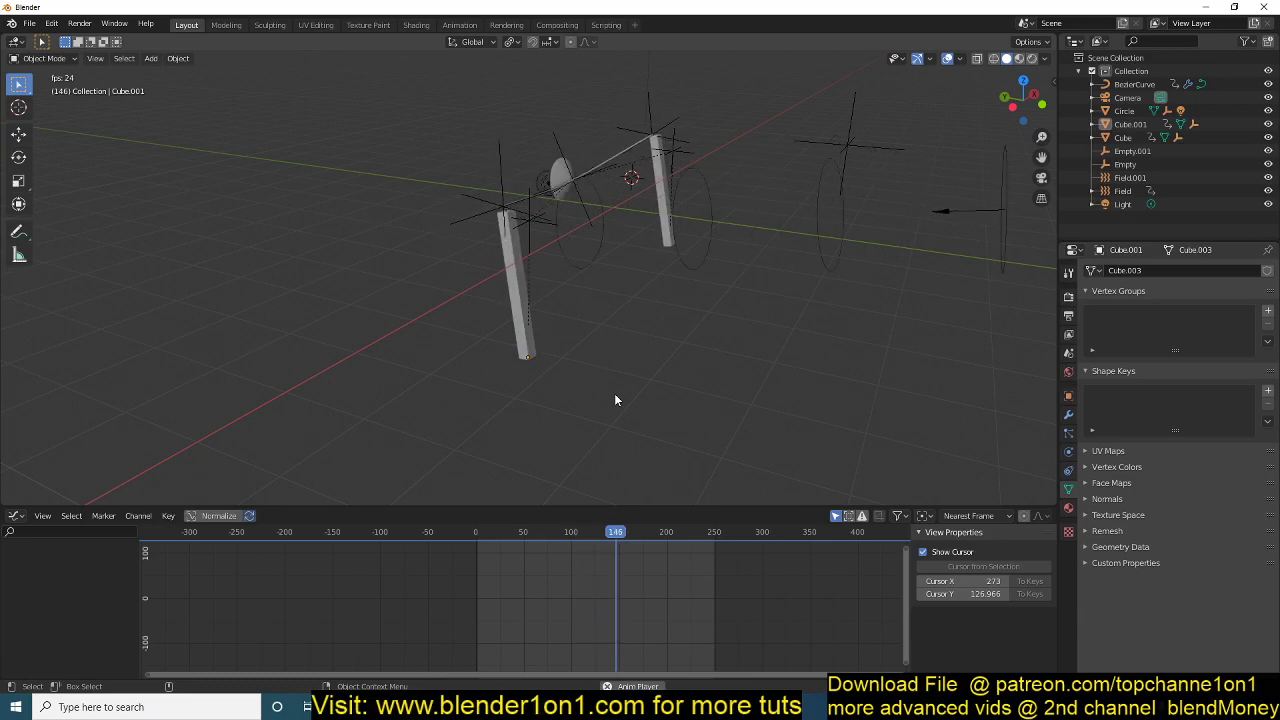
{"action": "key", "text": "space"}
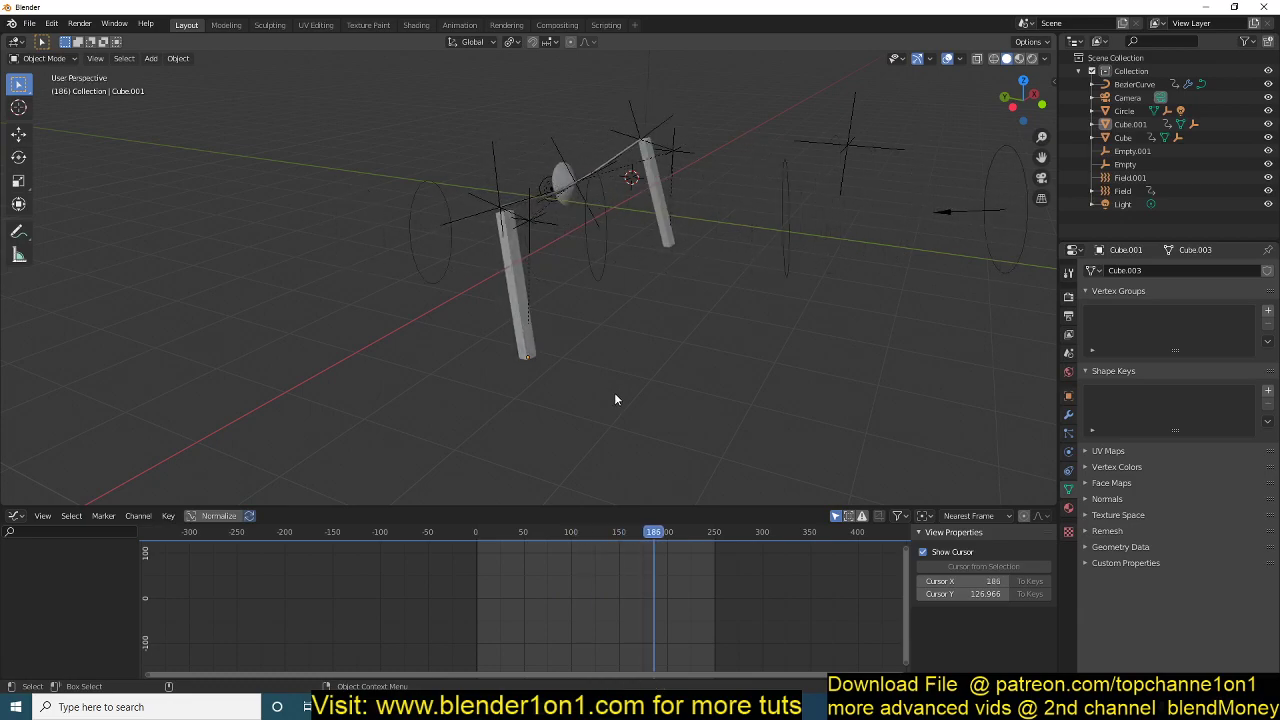
{"action": "left_click", "coordinate": [532, 340]}
{"action": "left_click", "coordinate": [662, 212]}
{"action": "left_click", "coordinate": [518, 315]}
{"action": "left_click", "coordinate": [655, 210]}
{"action": "key", "text": "alt+a"}
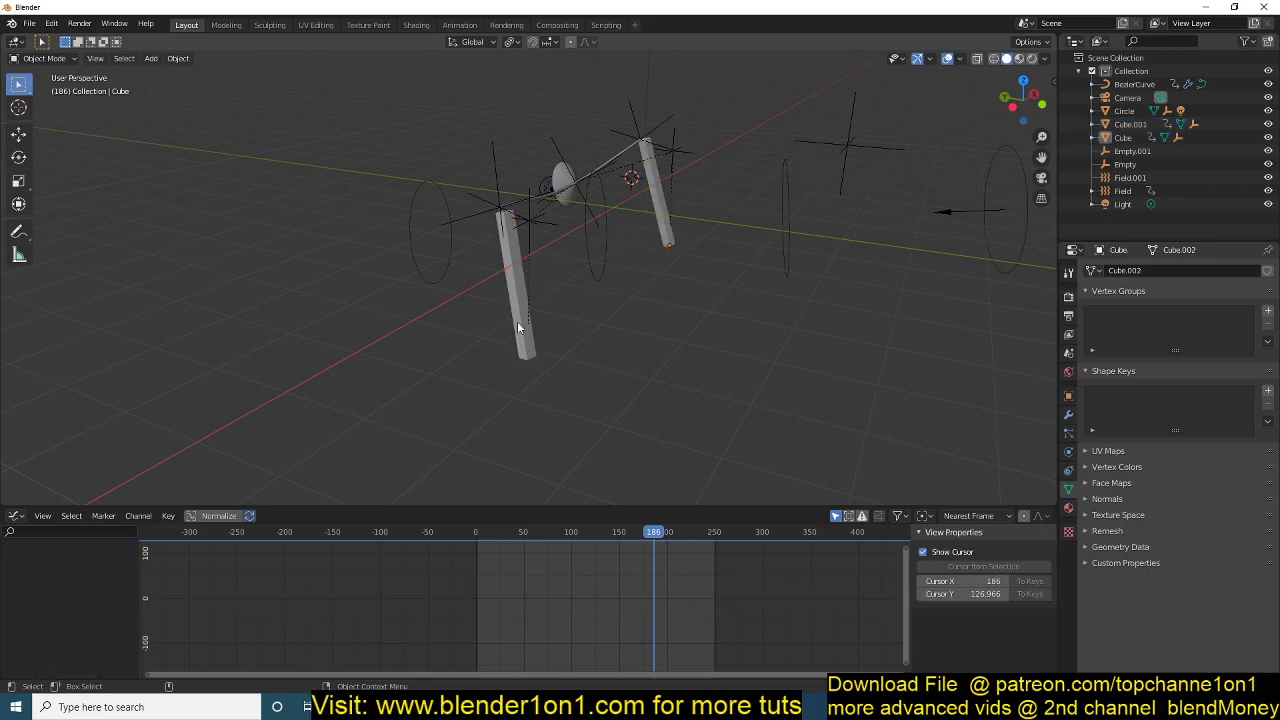
Switch the viewport to Material Preview shading and play the animation to review the swinging lamp.
{"action": "key", "text": "space"}
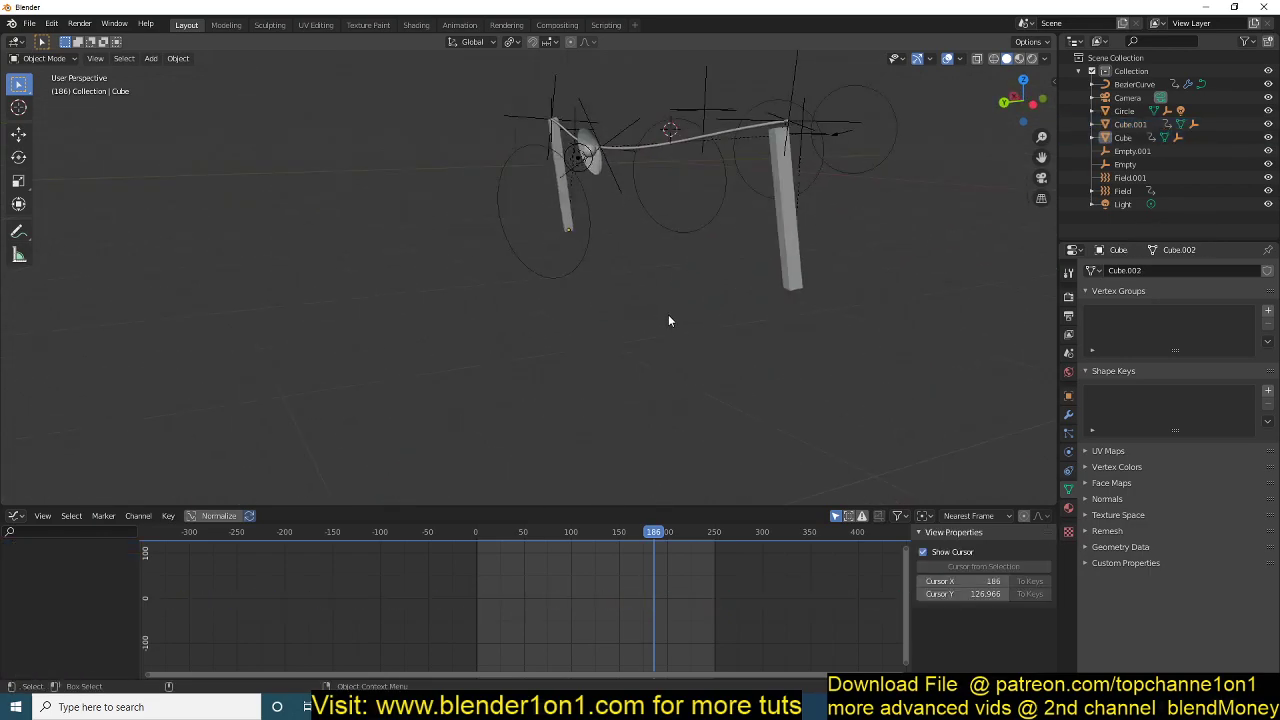
{"action": "key", "text": "Escape"}
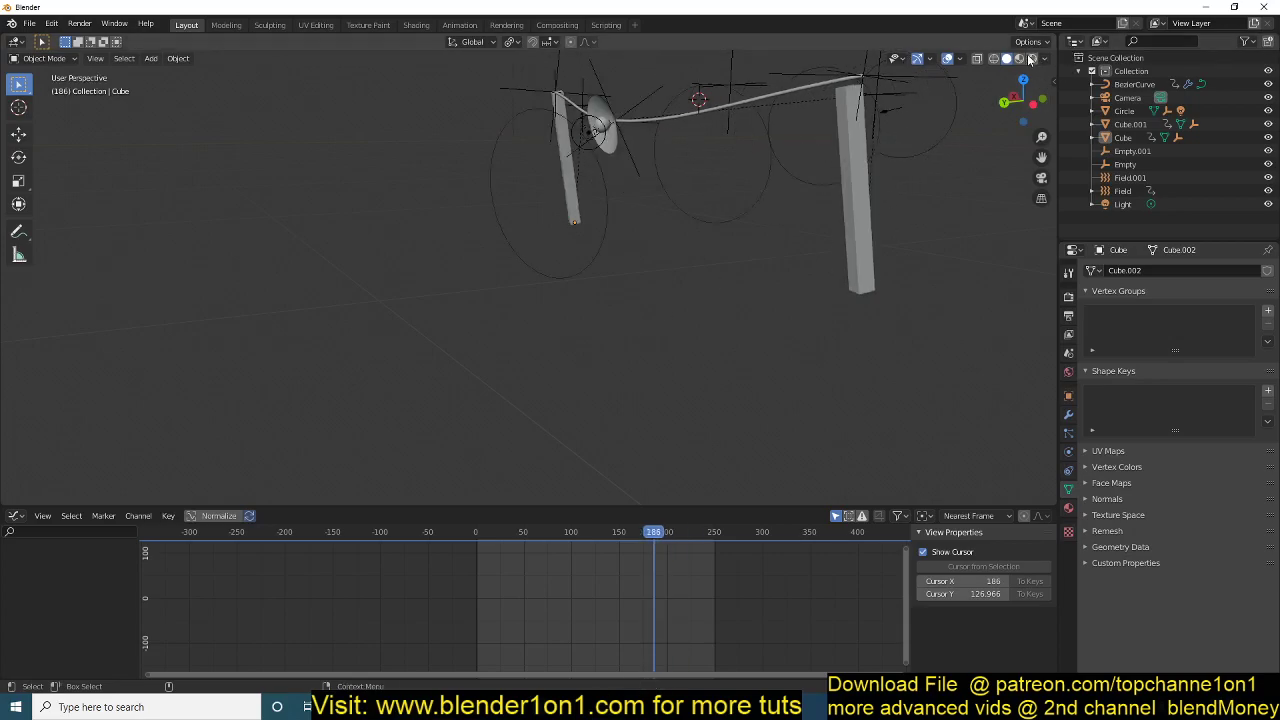
{"action": "left_click", "coordinate": [1020, 58]}
{"action": "key", "text": "space"}
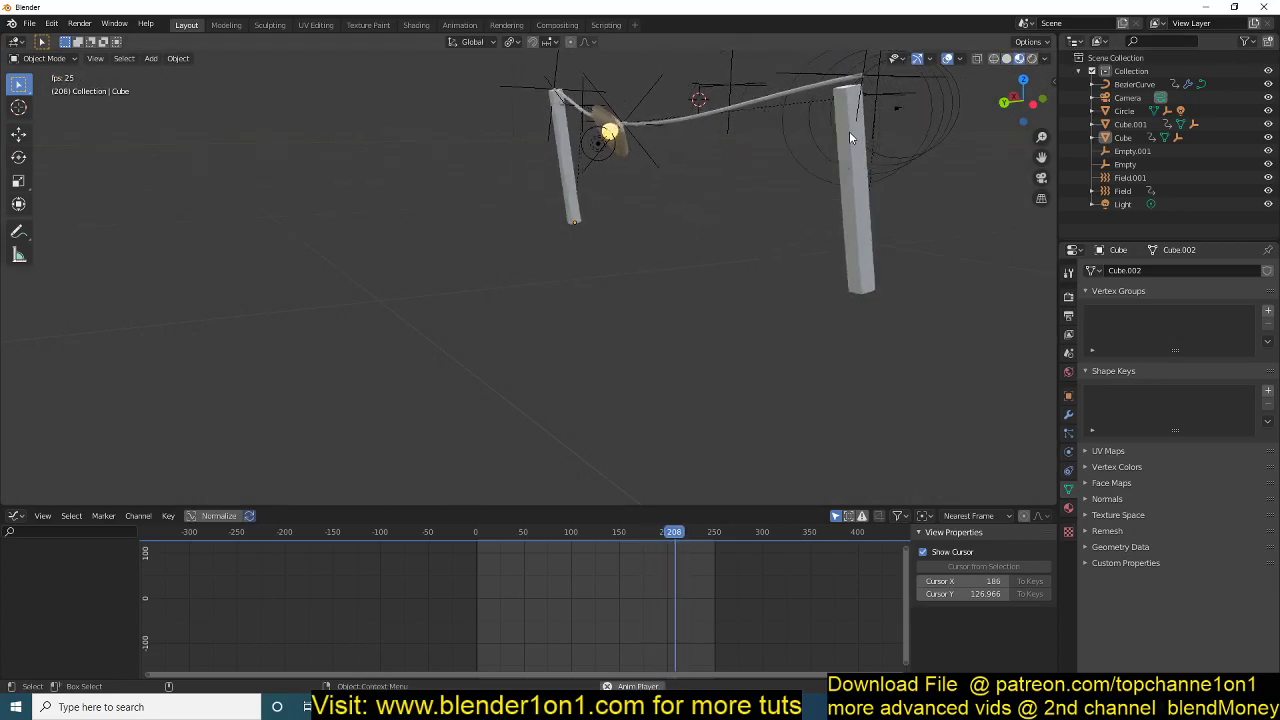
{"action": "key", "text": "Escape"}
Switch to the window with storm1.blend and examine the finished street scene through the camera and from outside angles.
{"action": "mouse_move", "coordinate": [307, 706]}
{"action": "left_click", "coordinate": [334, 650]}
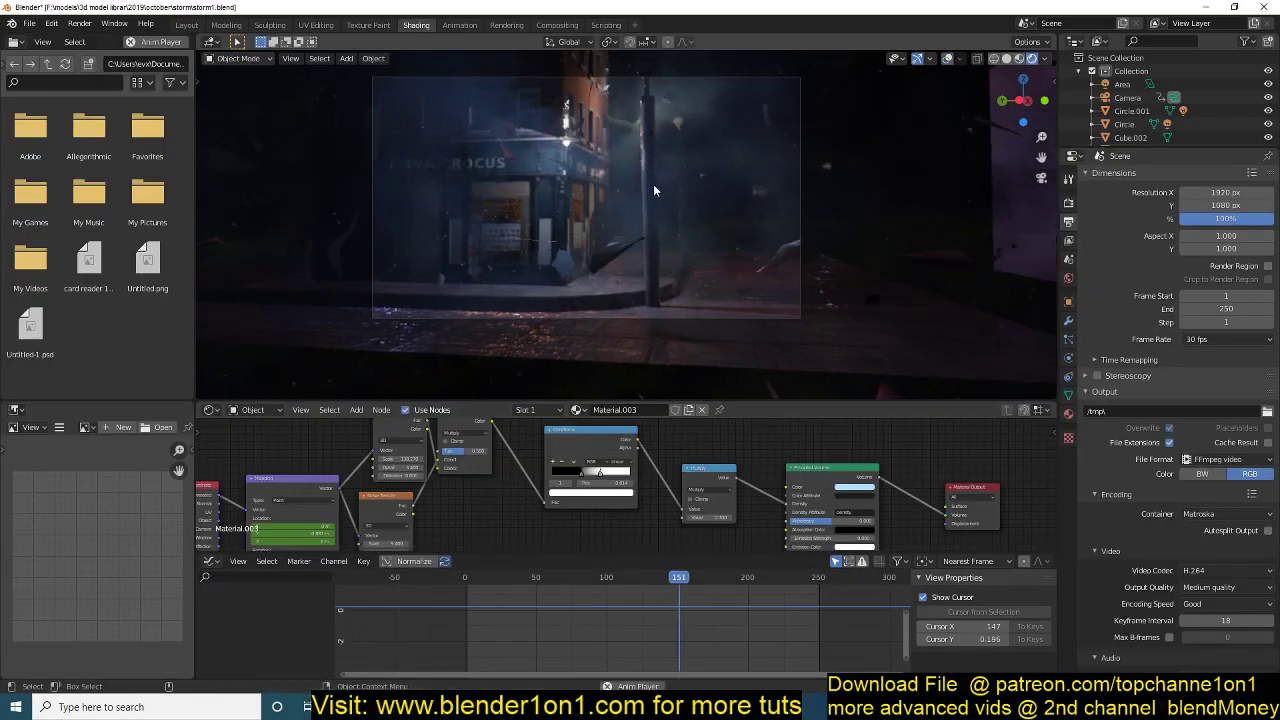
{"action": "middle_click_drag", "start_coordinate": [675, 202], "coordinate": [592, 176]}
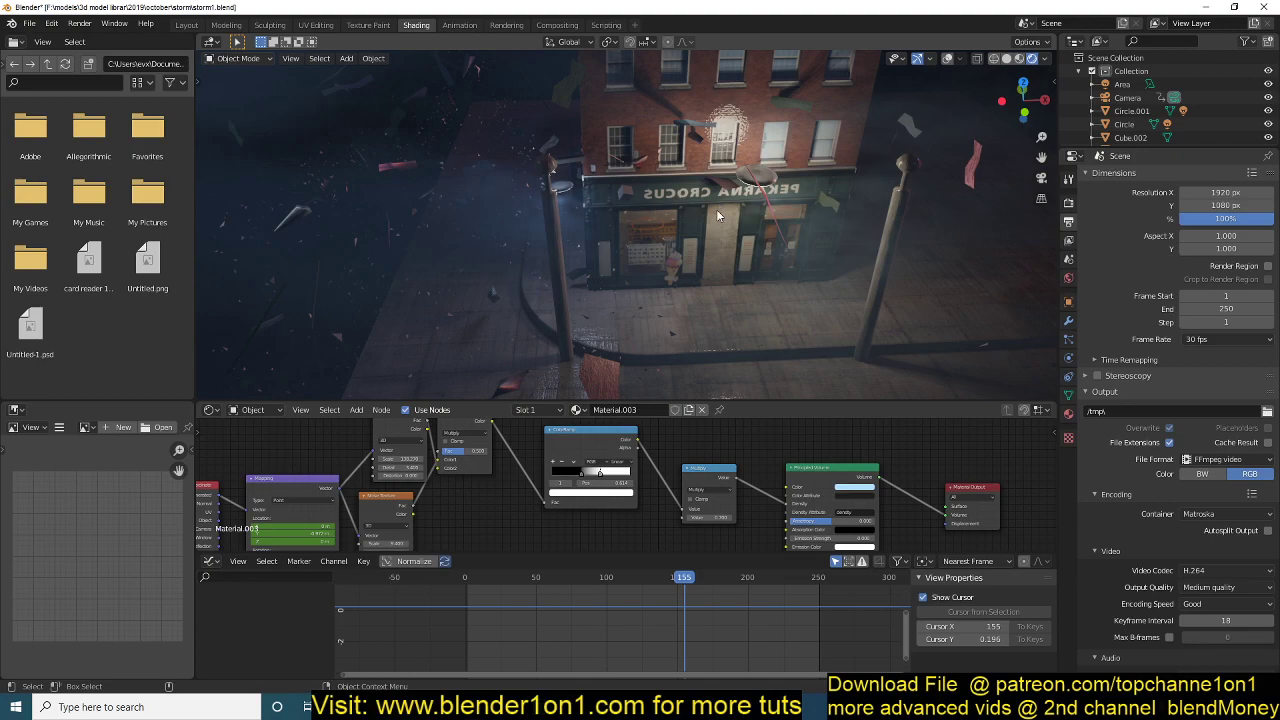
{"action": "key", "text": "KP_0"}
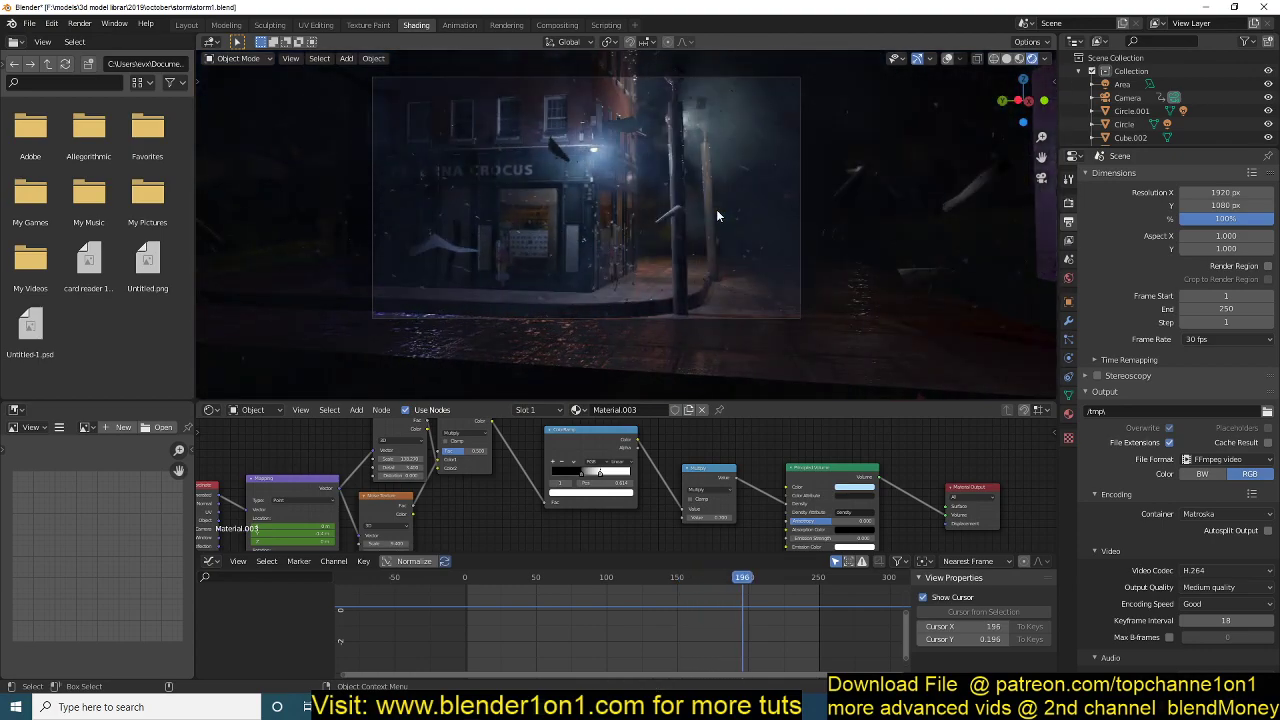
{"action": "left_click", "coordinate": [951, 206]}
{"action": "key", "text": "KP_0"}
{"action": "middle_click_drag", "start_coordinate": [898, 317], "coordinate": [902, 260]}
{"action": "left_click", "coordinate": [960, 245]}
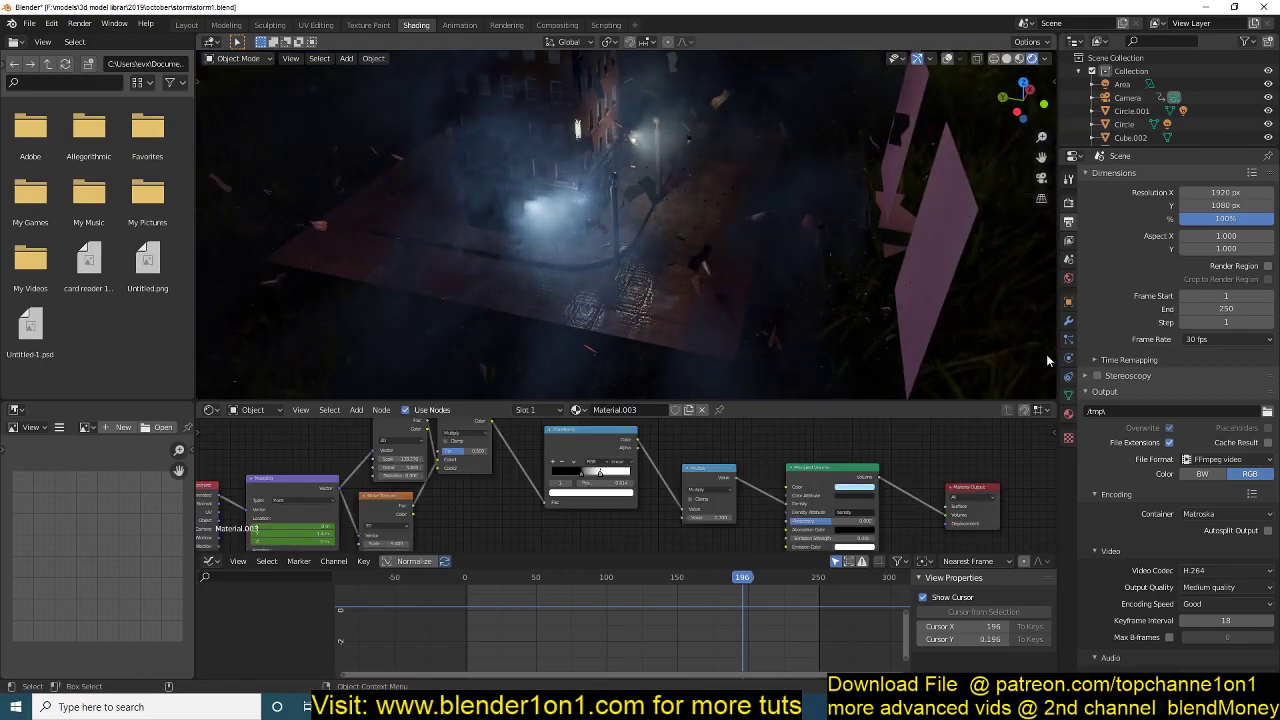
Turn on the viewport overlays, select the debris emitter plane and inspect its particle emission, rotation and debris collection render settings.
{"action": "left_click", "coordinate": [1068, 339]}
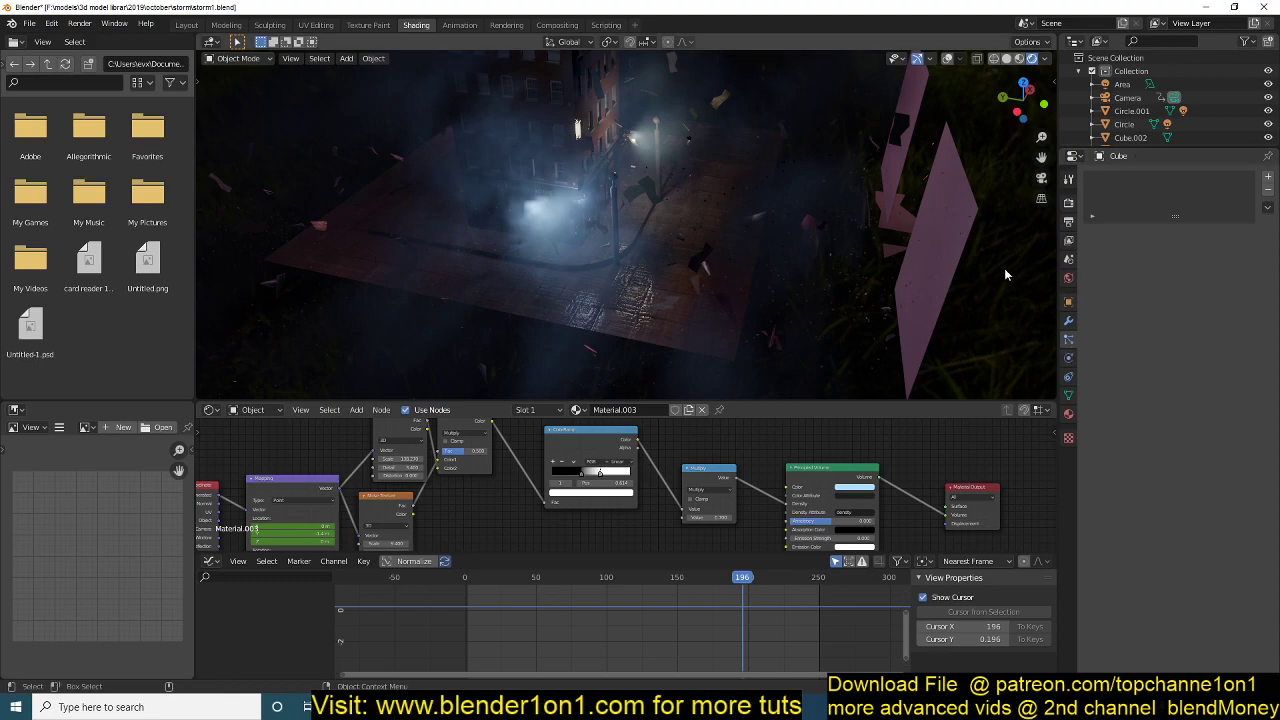
{"action": "left_click", "coordinate": [948, 58]}
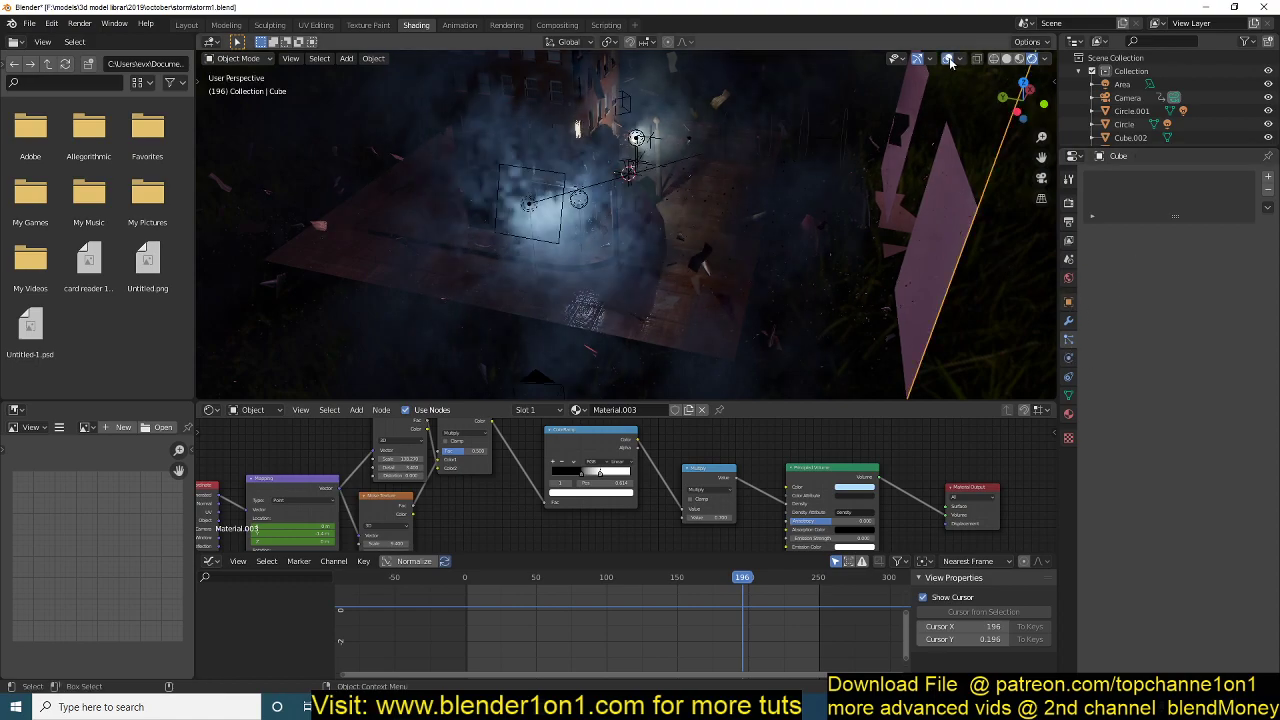
{"action": "middle_click_drag", "start_coordinate": [965, 191], "coordinate": [892, 172]}
{"action": "left_click", "coordinate": [820, 206]}
{"action": "middle_click_drag", "start_coordinate": [820, 206], "coordinate": [928, 224]}
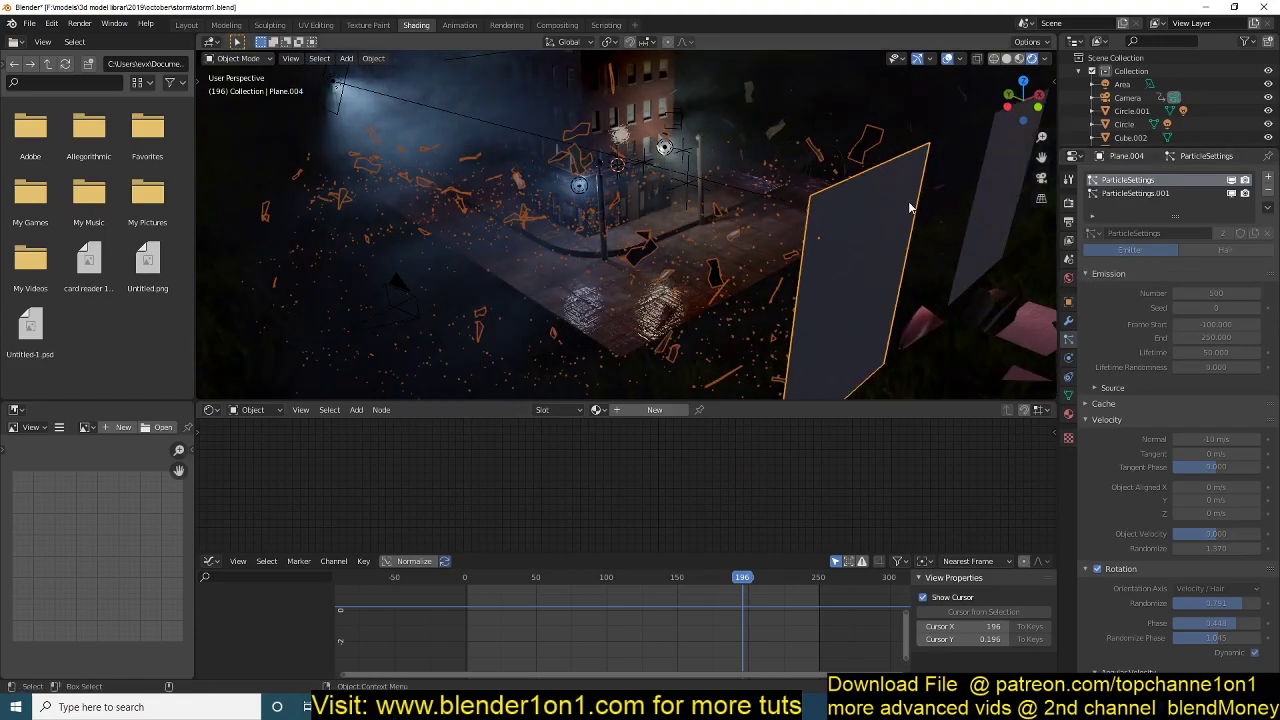
{"action": "scroll", "coordinate": [1116, 564], "scroll_direction": "down", "scroll_amount": 10}
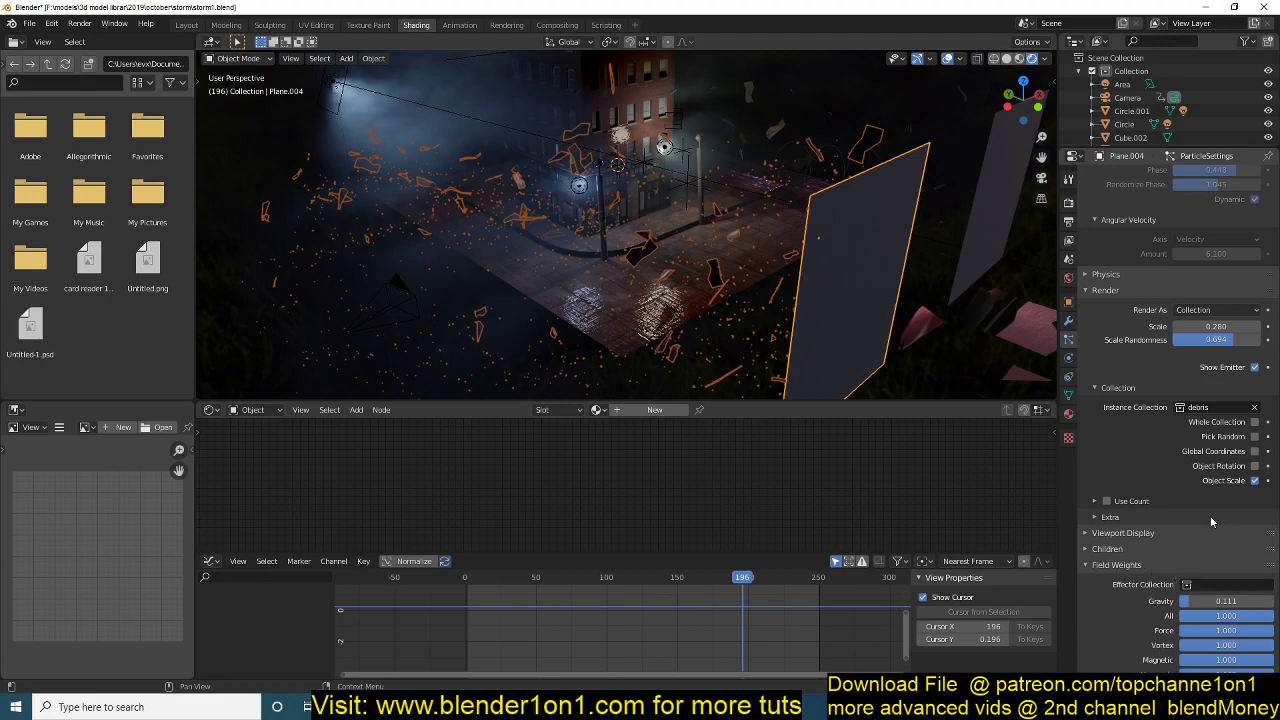
Examine the debris spread around the building from several angles, and select the volume cube enclosing the scene.
{"action": "middle_click_drag", "start_coordinate": [900, 300], "coordinate": [760, 360]}
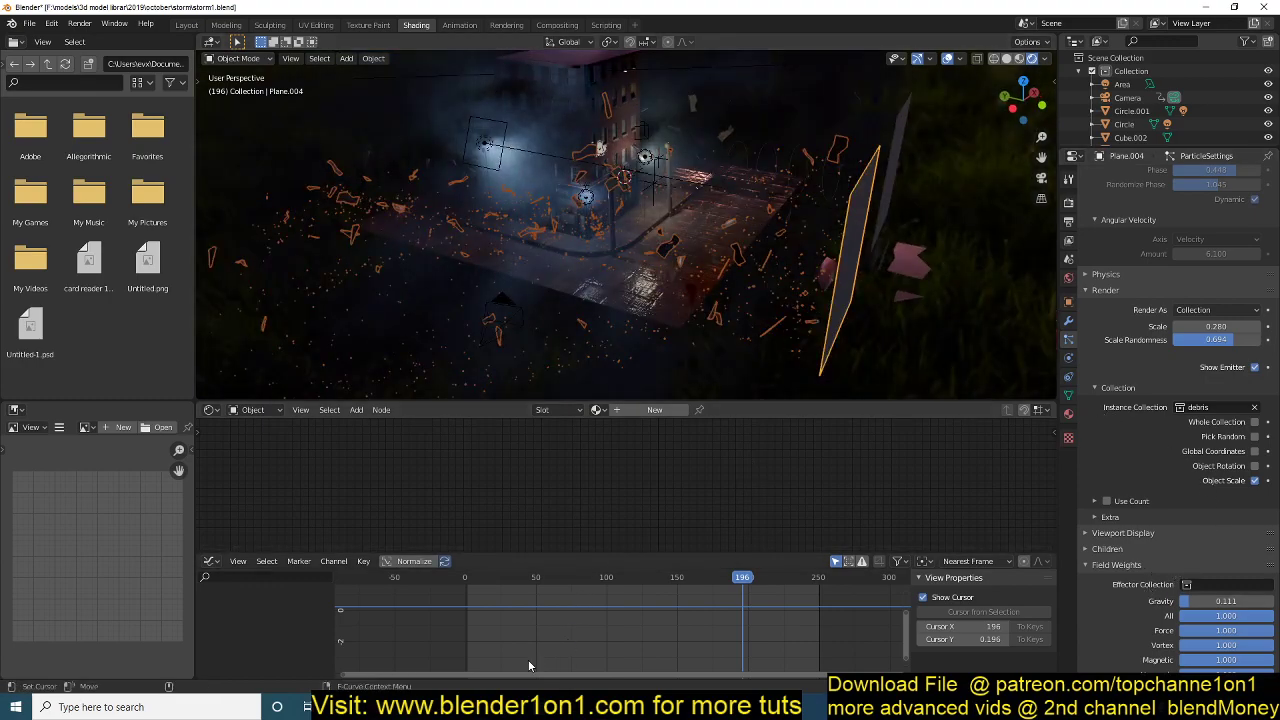
{"action": "middle_click_drag", "start_coordinate": [652, 168], "coordinate": [788, 215]}
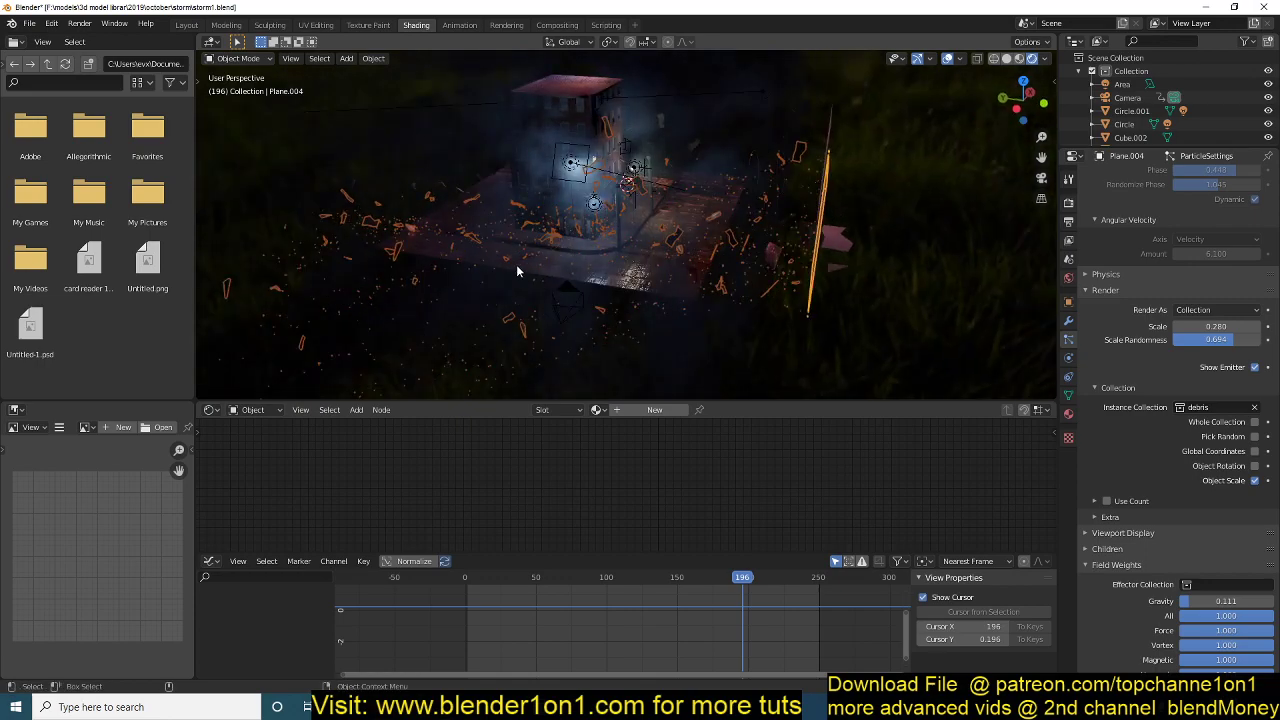
{"action": "middle_click_drag", "start_coordinate": [692, 164], "coordinate": [713, 202]}
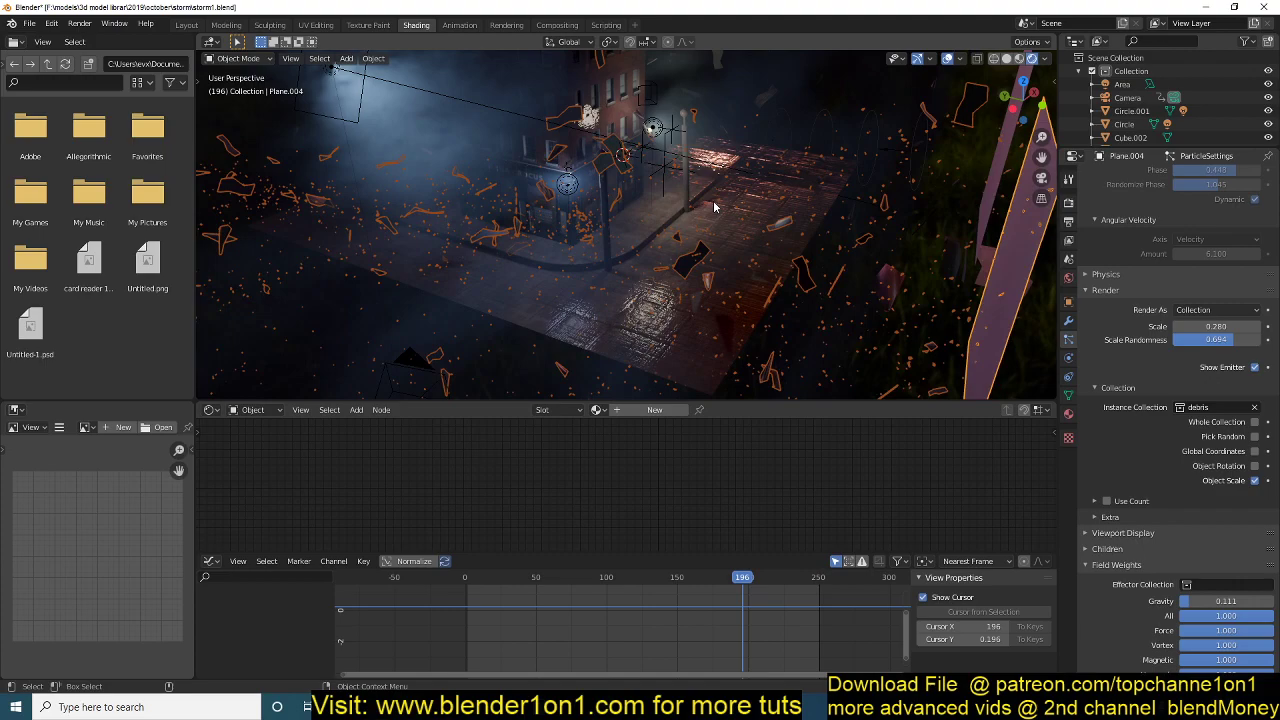
{"action": "scroll", "coordinate": [713, 200], "scroll_direction": "down", "scroll_amount": 5}
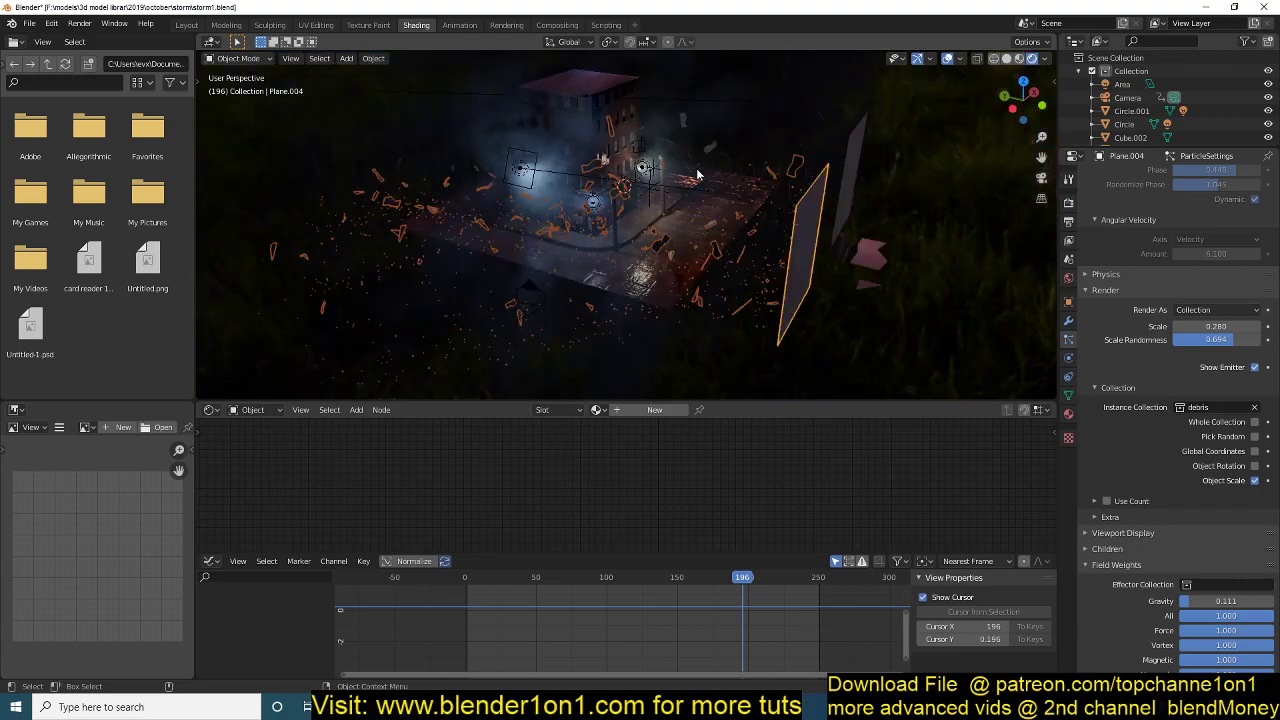
{"action": "left_click", "coordinate": [643, 91]}
{"action": "middle_click_drag", "start_coordinate": [643, 91], "coordinate": [601, 143]}
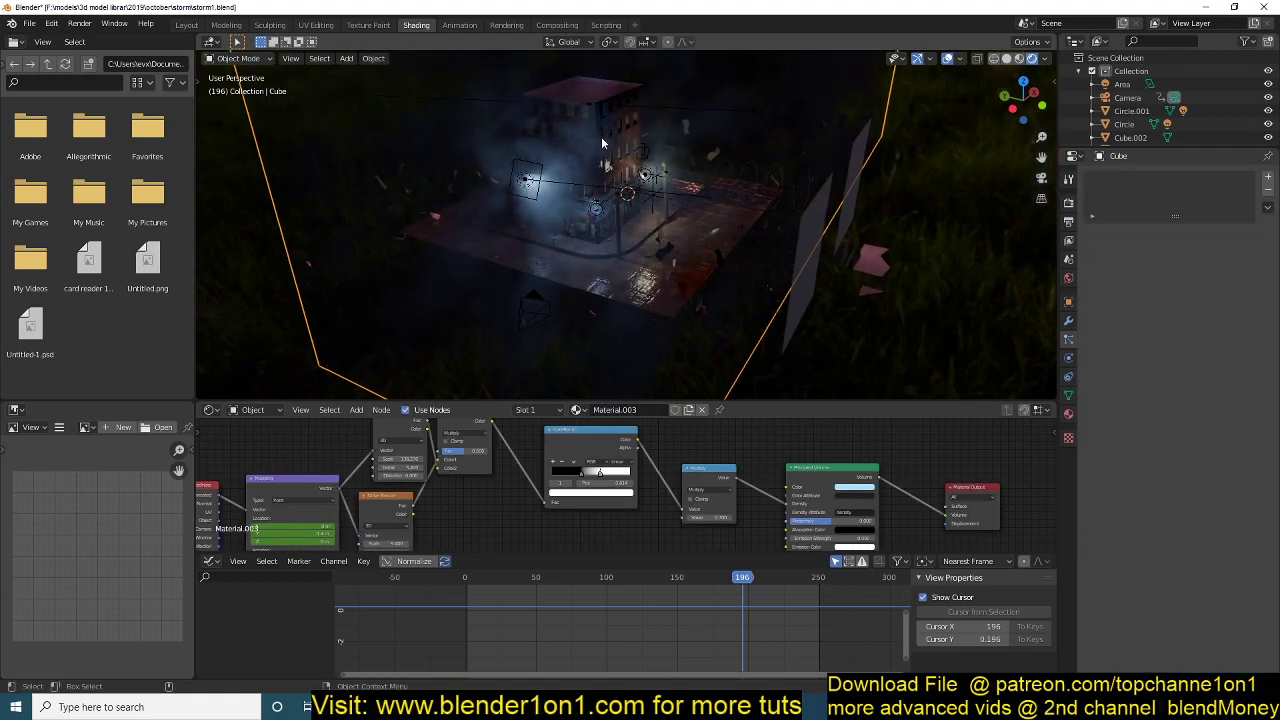
{"action": "scroll", "coordinate": [597, 246], "scroll_direction": "up", "scroll_amount": 5}
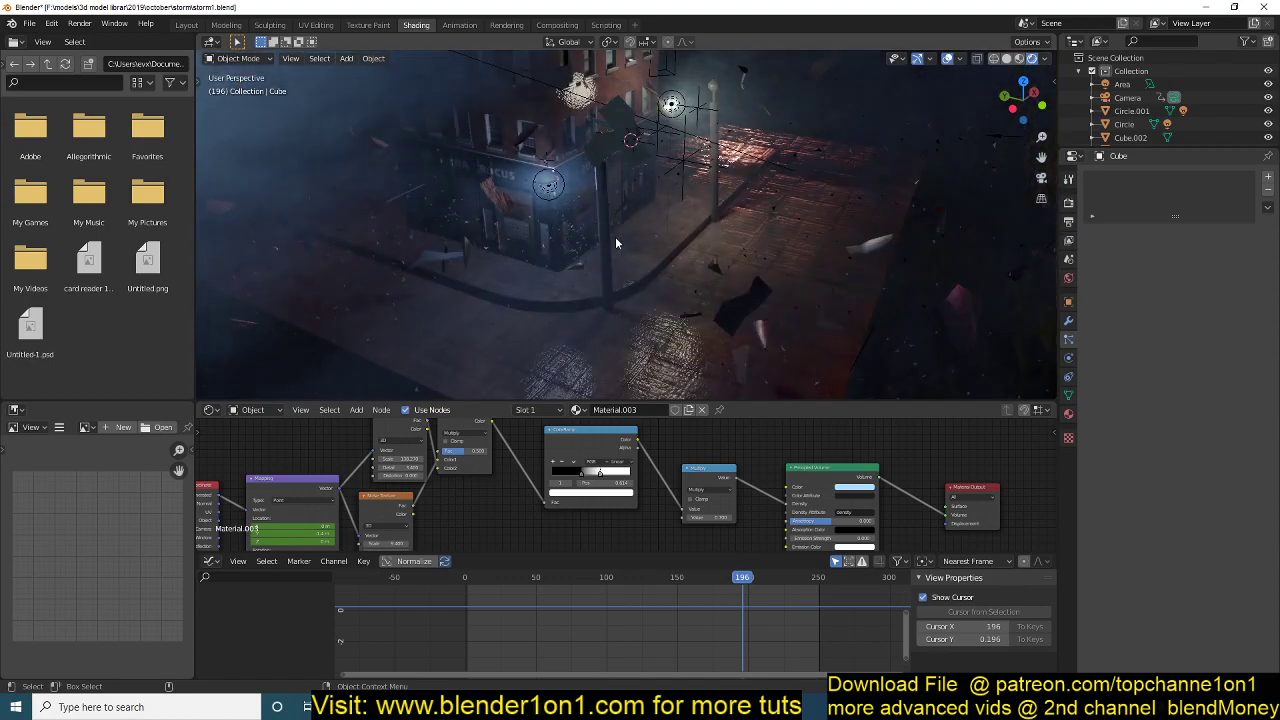
{"action": "scroll", "coordinate": [640, 247], "scroll_direction": "down", "scroll_amount": 4}
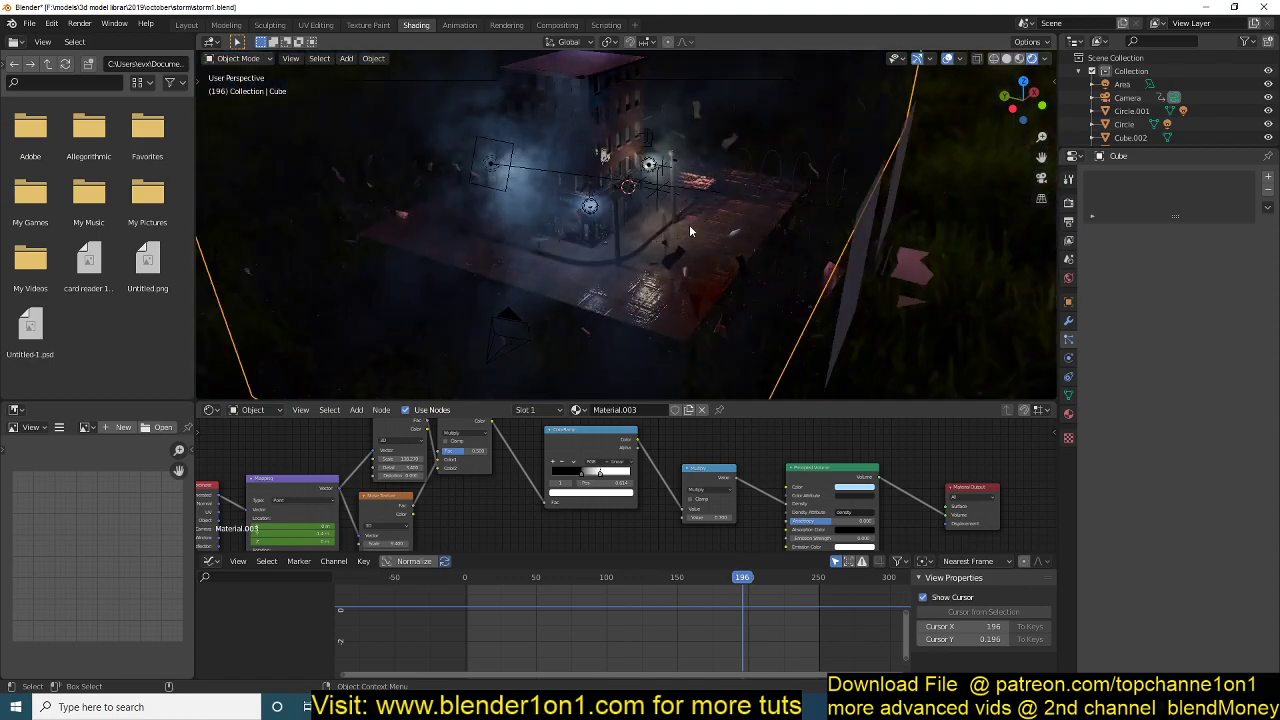
Reselect the emitter plane, inspect its ParticleSettings.001 system and play the animation to watch both particle systems.
{"action": "left_click", "coordinate": [866, 246]}
{"action": "key", "text": "space"}
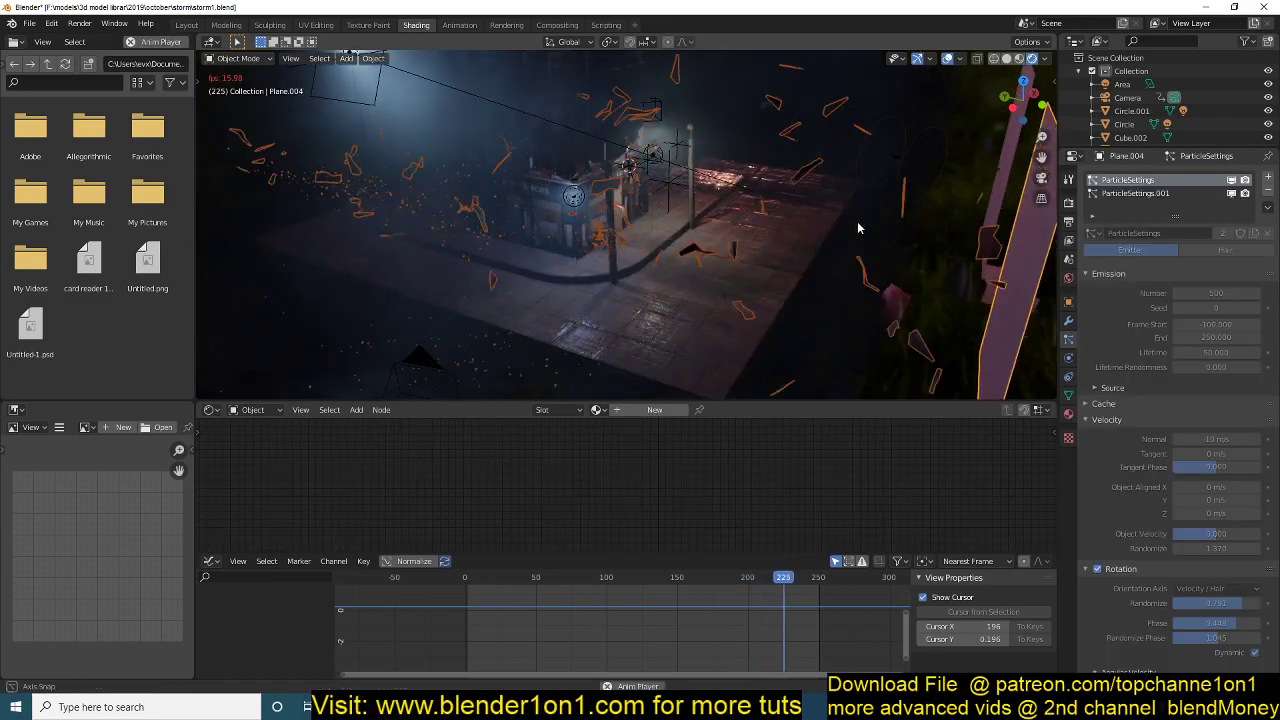
{"action": "key", "text": "space"}
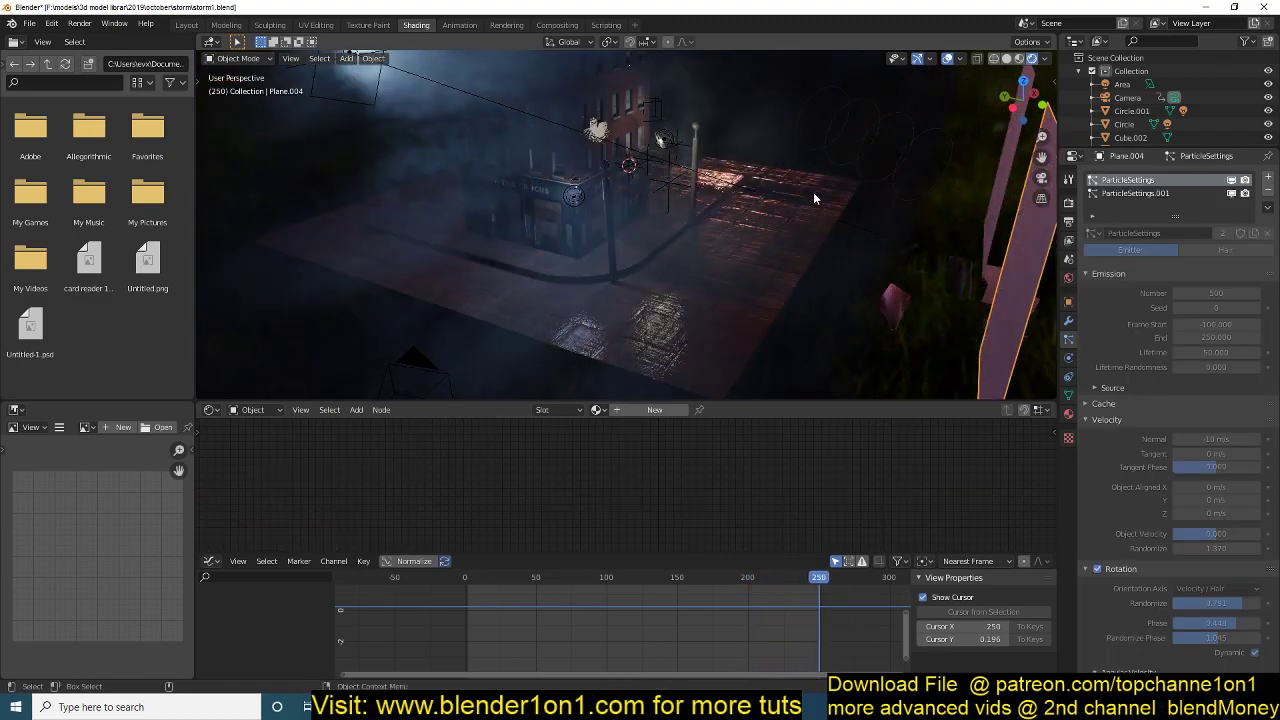
{"action": "left_click", "coordinate": [1105, 192]}
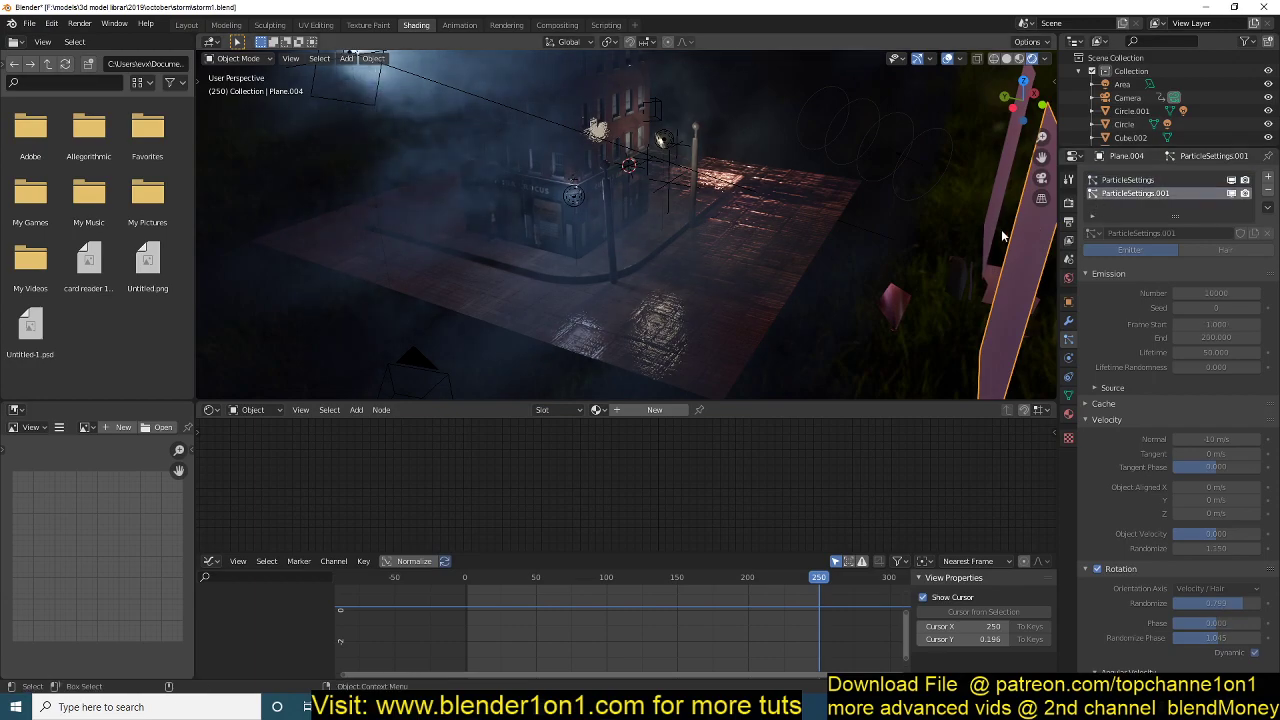
{"action": "key", "text": "space"}
{"action": "key", "text": "space"}
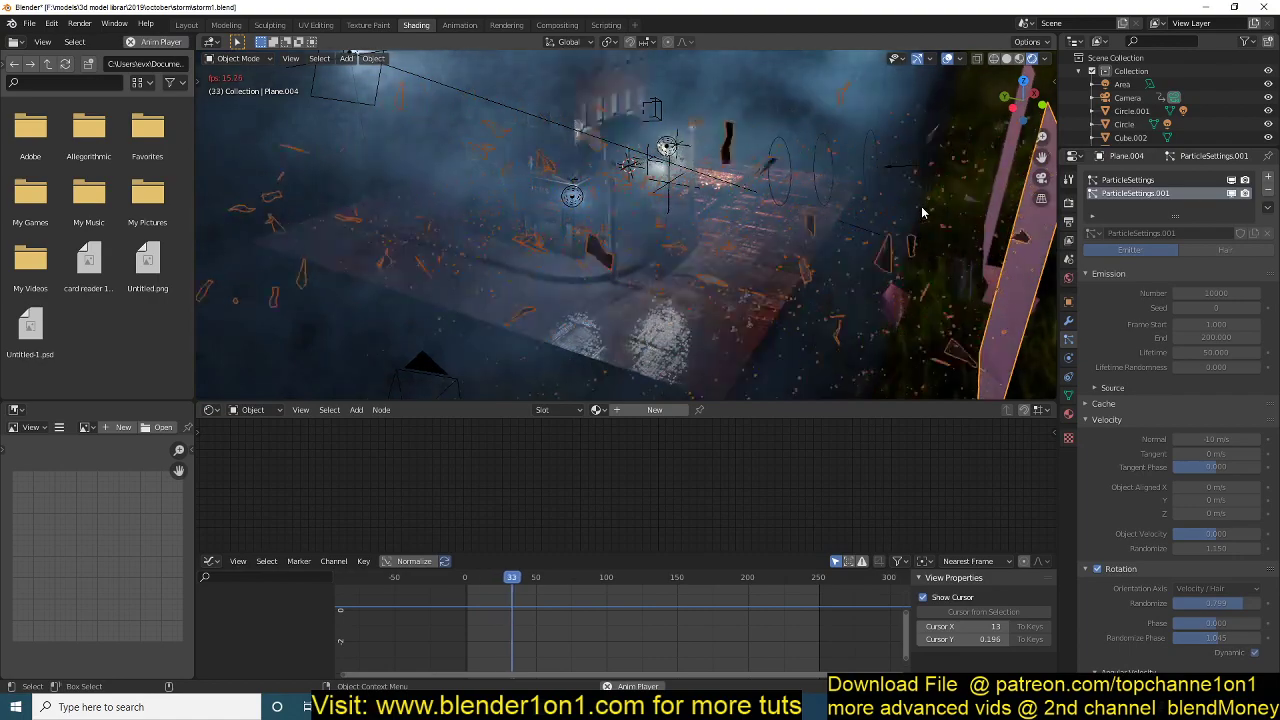
Select the volume cube and play the storm animation through the camera.
{"action": "left_click", "coordinate": [758, 283]}
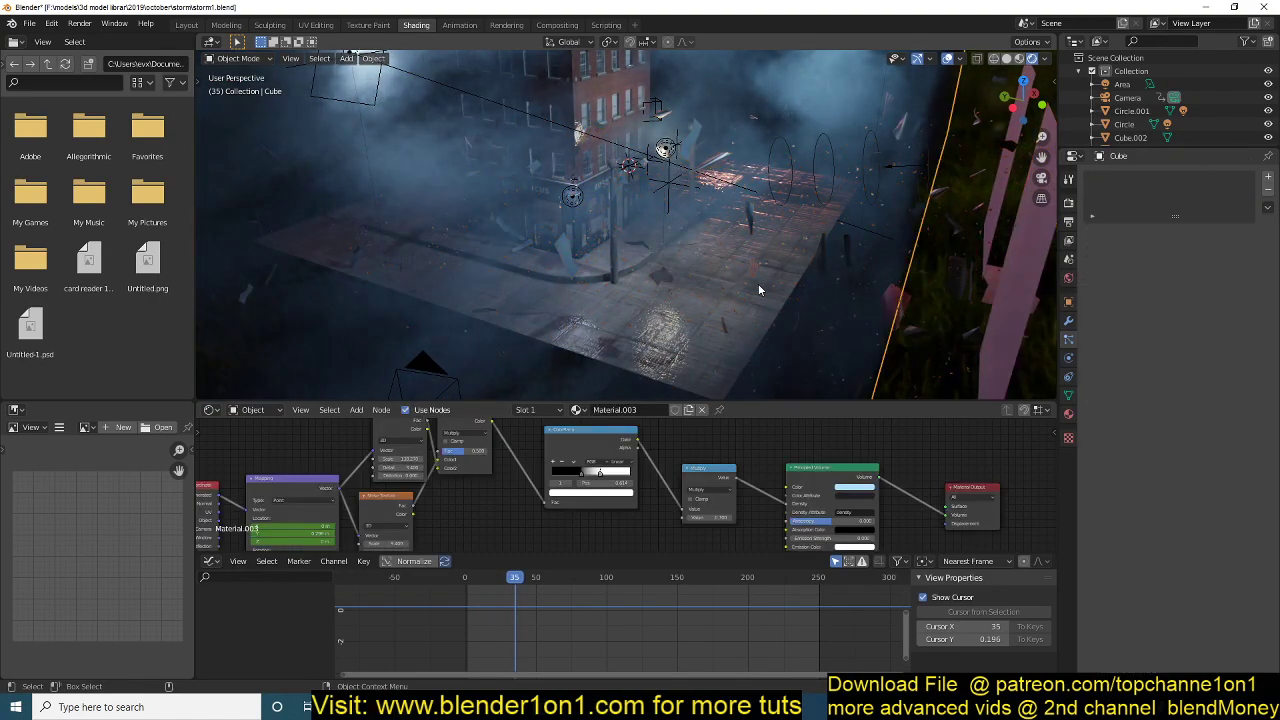
{"action": "key", "text": "KP_0"}
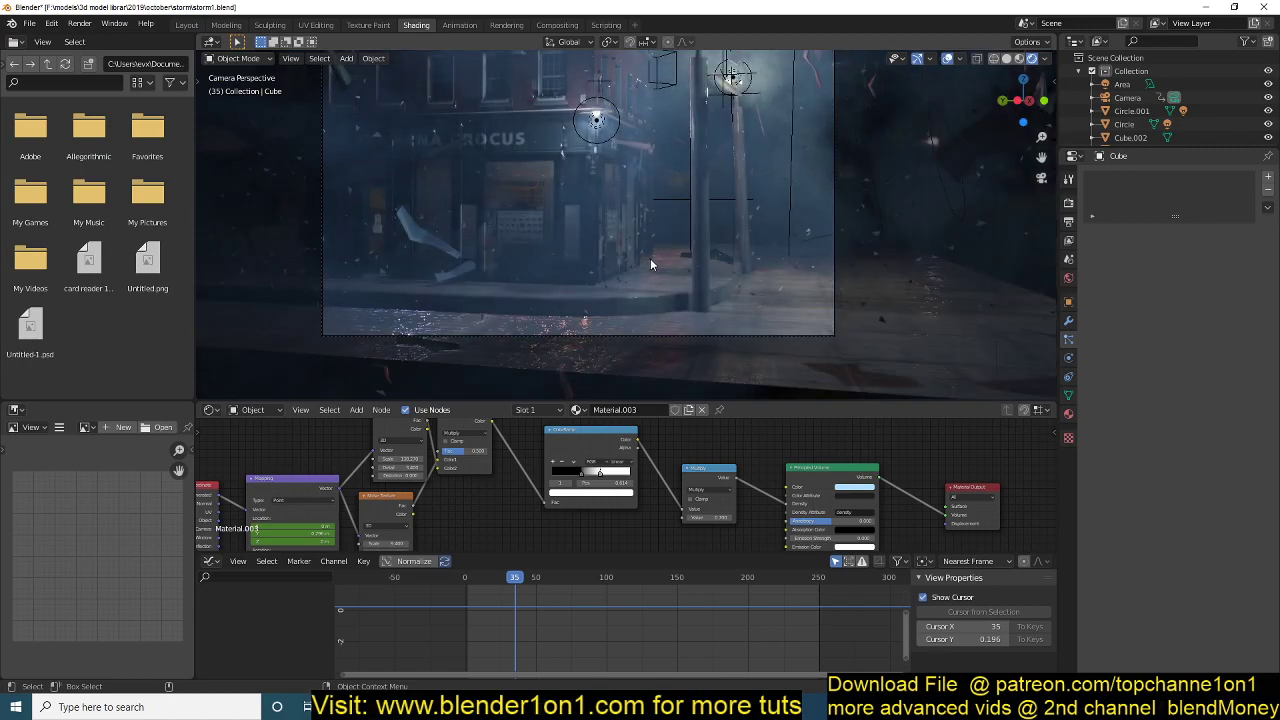
{"action": "key", "text": "space"}
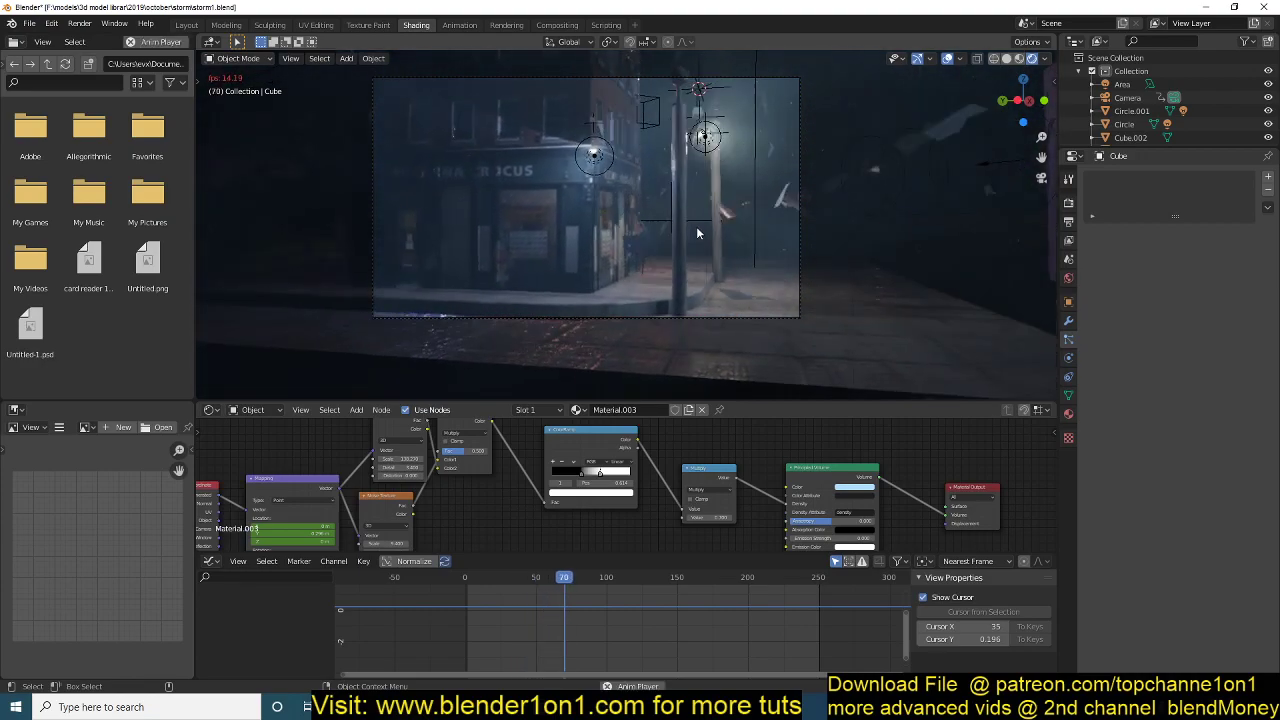
{"action": "key", "text": "space"}
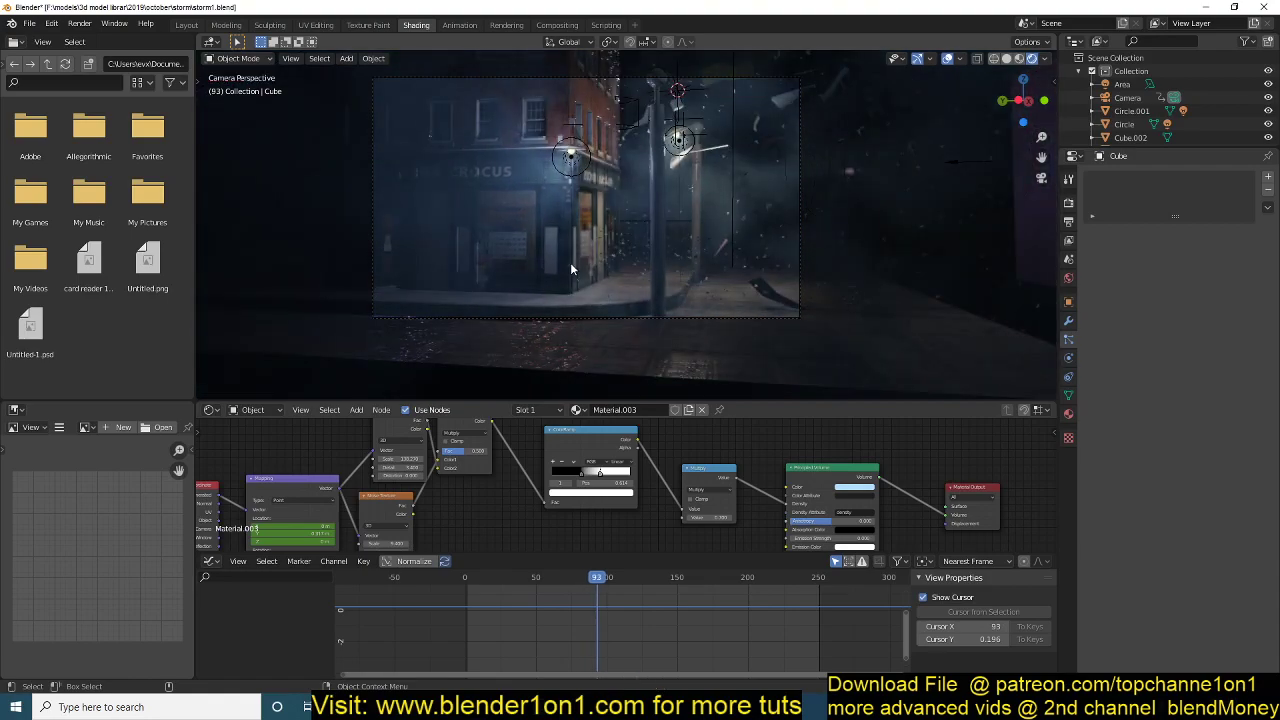
Select the narrow upright plane beside the shop, examine its animation curves with the Noise modifier, and play the camera-view animation.
{"action": "left_click", "coordinate": [397, 258]}
{"action": "key", "text": "space"}
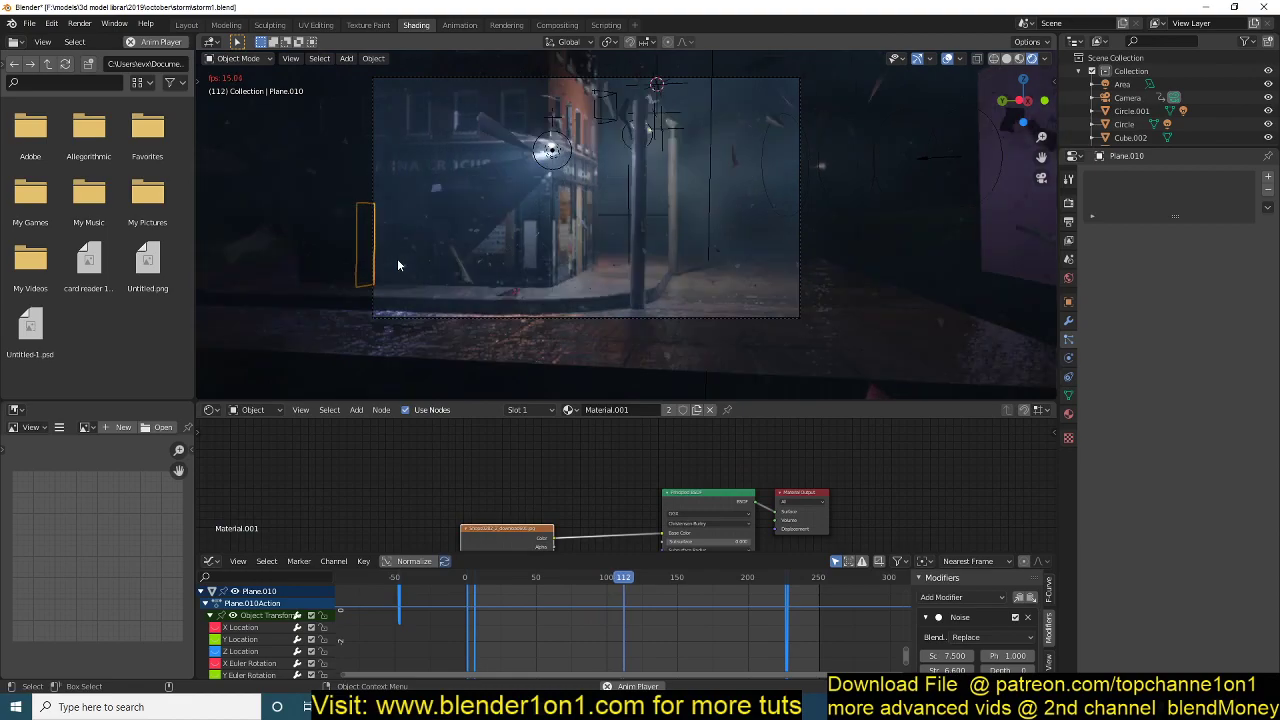
{"action": "key", "text": "Escape"}
{"action": "key", "text": "ctrl+Tab"}
{"action": "key", "text": "ctrl+Tab"}
{"action": "key", "text": "Home"}
{"action": "scroll", "coordinate": [526, 615], "scroll_direction": "down", "scroll_amount": 8}
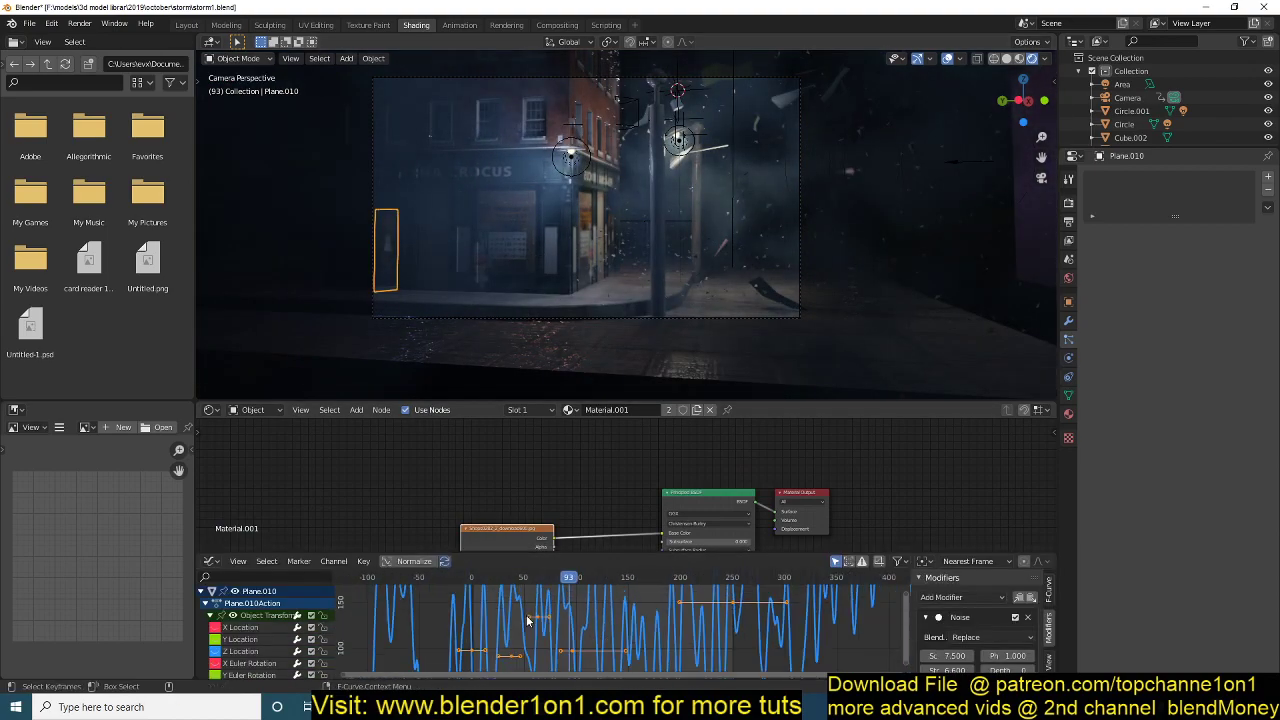
{"action": "scroll", "coordinate": [577, 624], "scroll_direction": "up", "scroll_amount": 4}
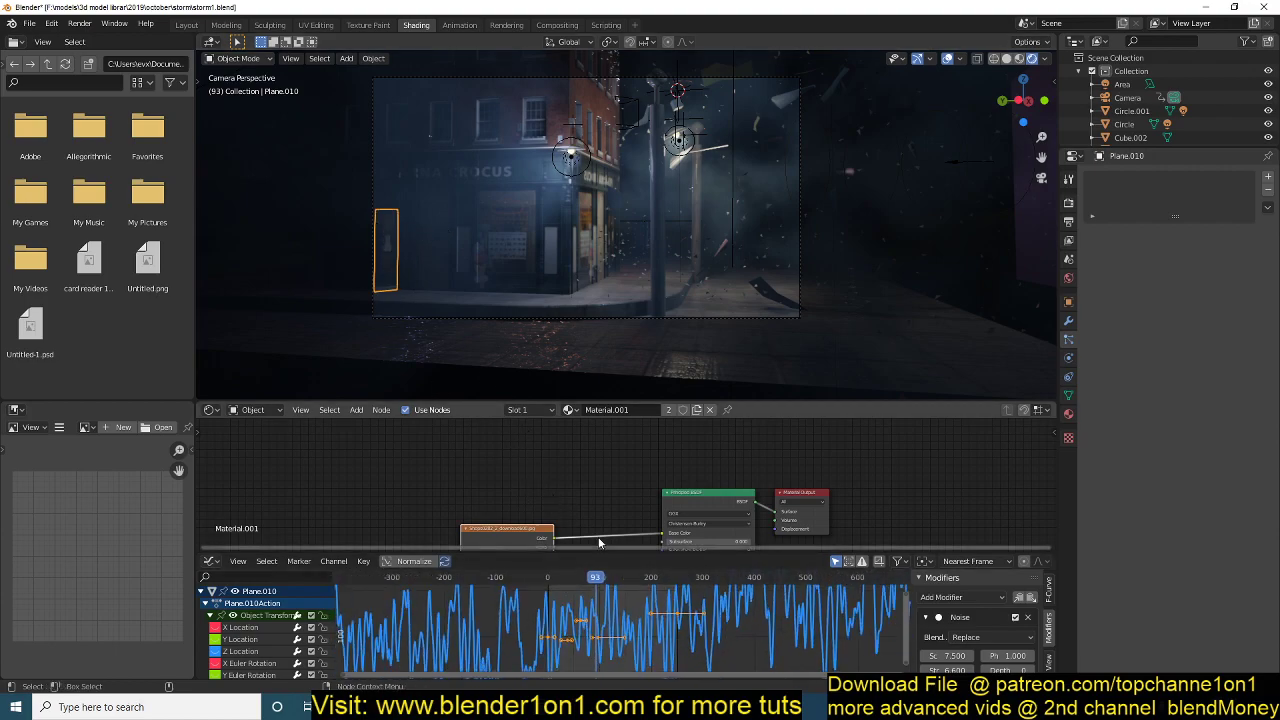
{"action": "key", "text": "space"}
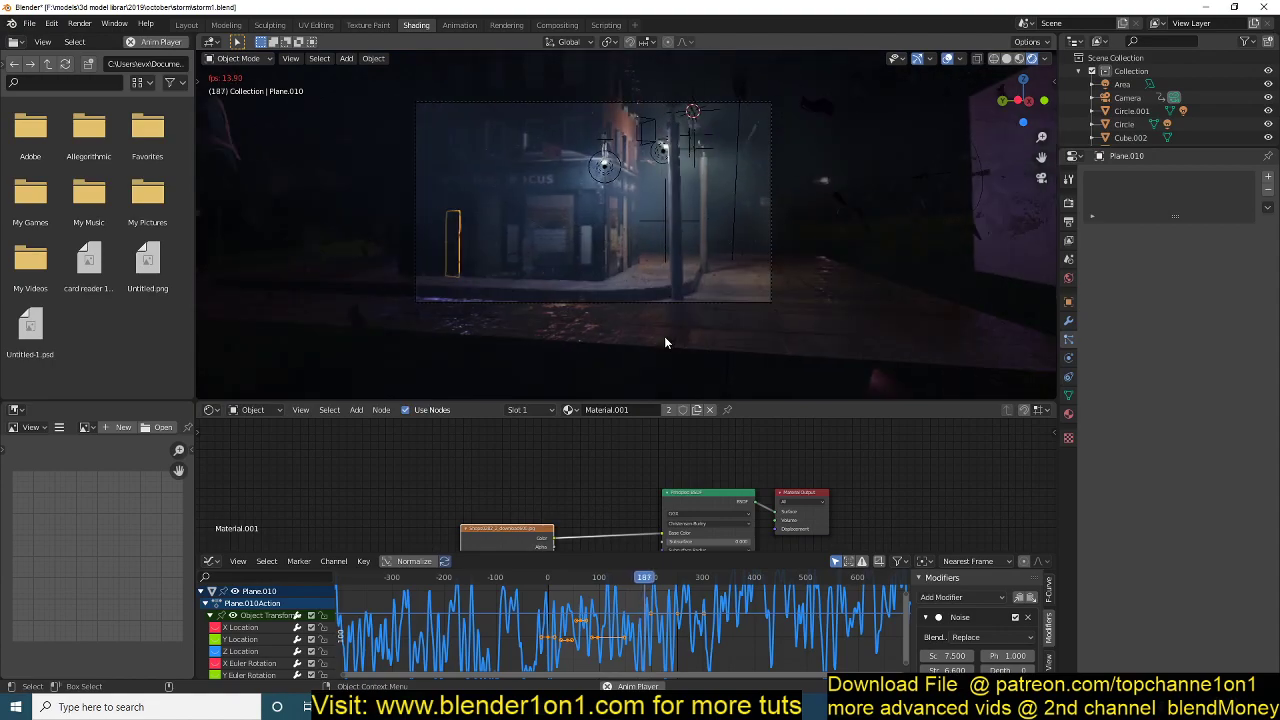
{"action": "key", "text": "space"}
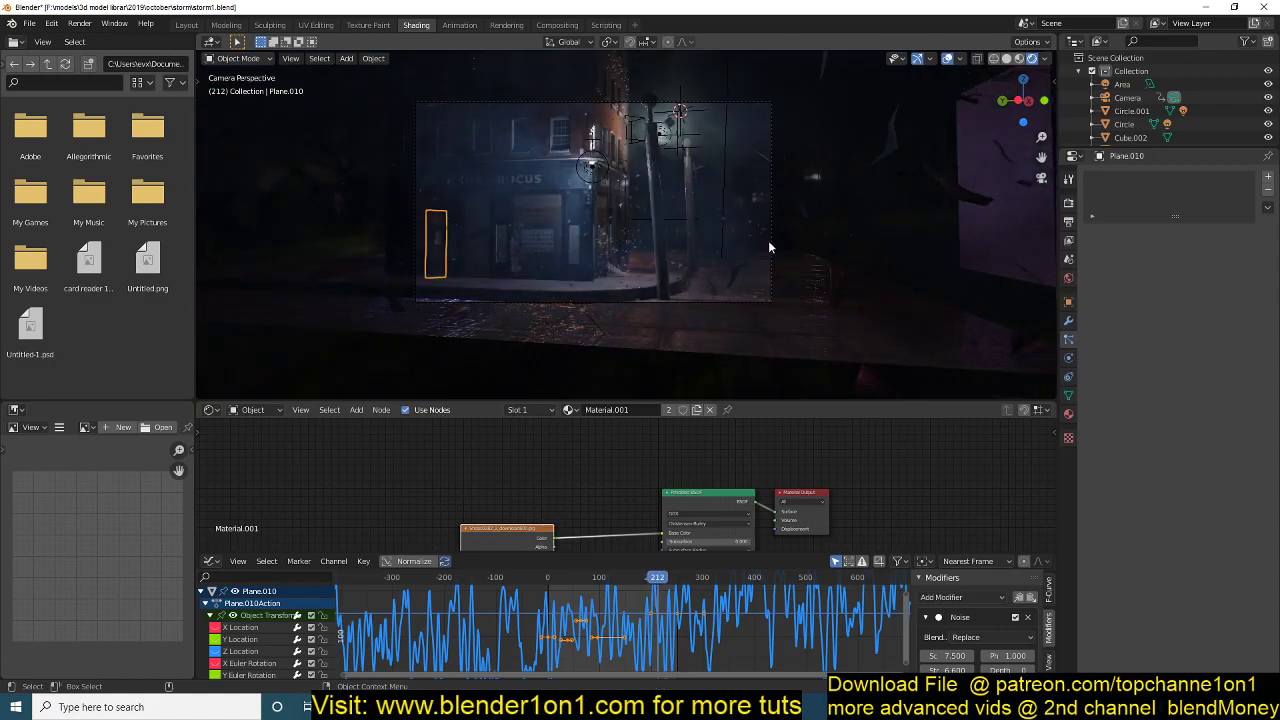
Leave the camera view, select the light above the building and examine its Power animation curve in the Graph Editor.
{"action": "middle_click_drag", "start_coordinate": [768, 240], "coordinate": [791, 254]}
{"action": "left_click", "coordinate": [683, 150]}
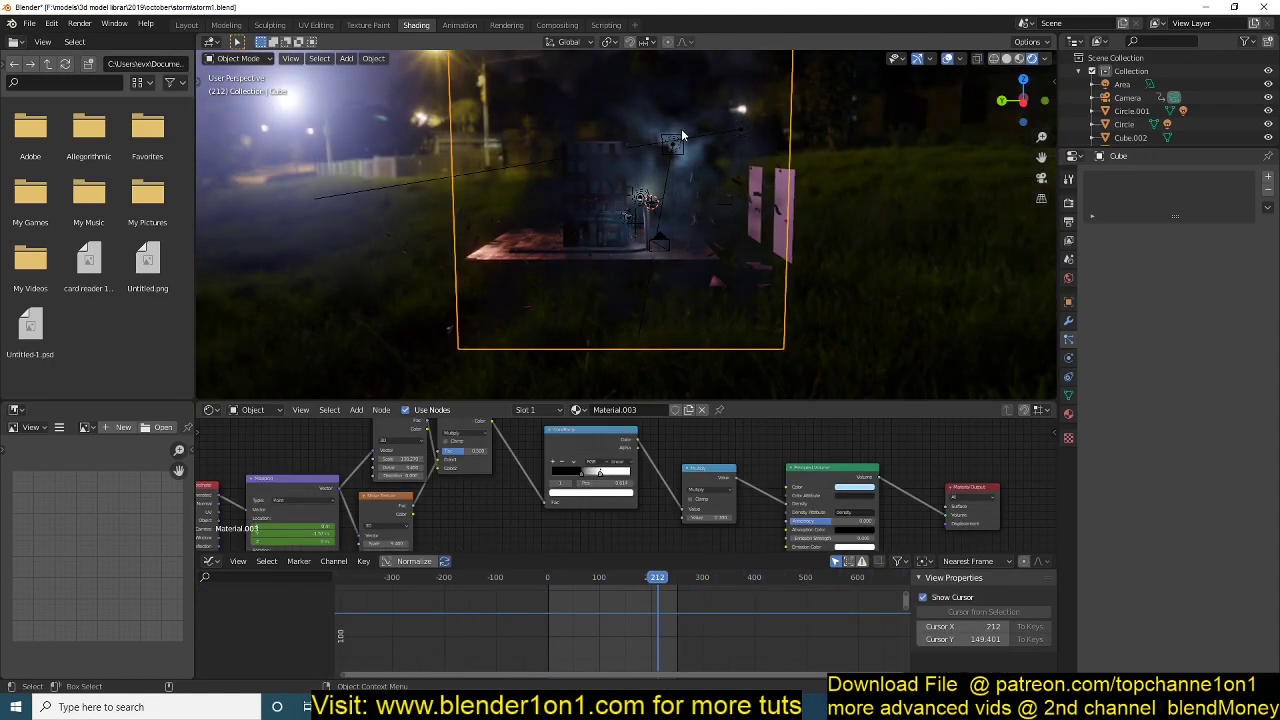
{"action": "middle_click_drag", "start_coordinate": [758, 123], "coordinate": [682, 157]}
{"action": "left_click", "coordinate": [708, 161]}
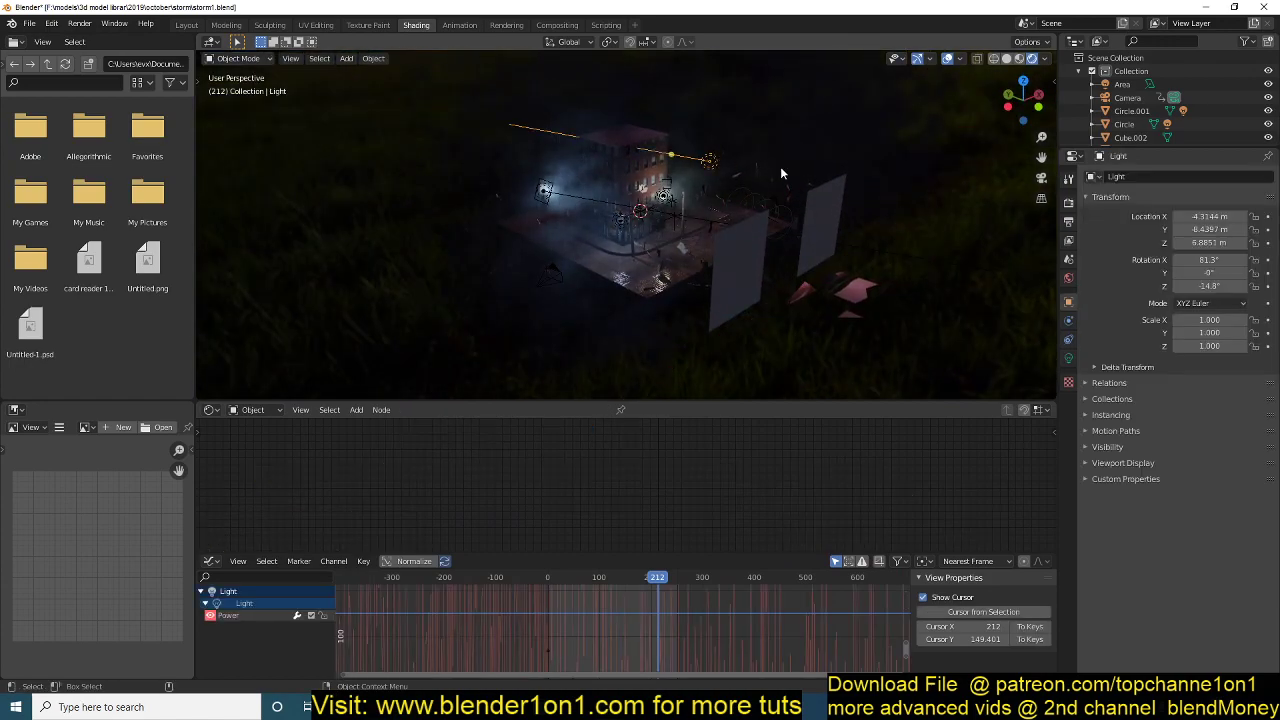
{"action": "scroll", "coordinate": [736, 260], "scroll_direction": "up", "scroll_amount": 3}
{"action": "scroll", "coordinate": [650, 640], "scroll_direction": "up", "scroll_amount": 4}
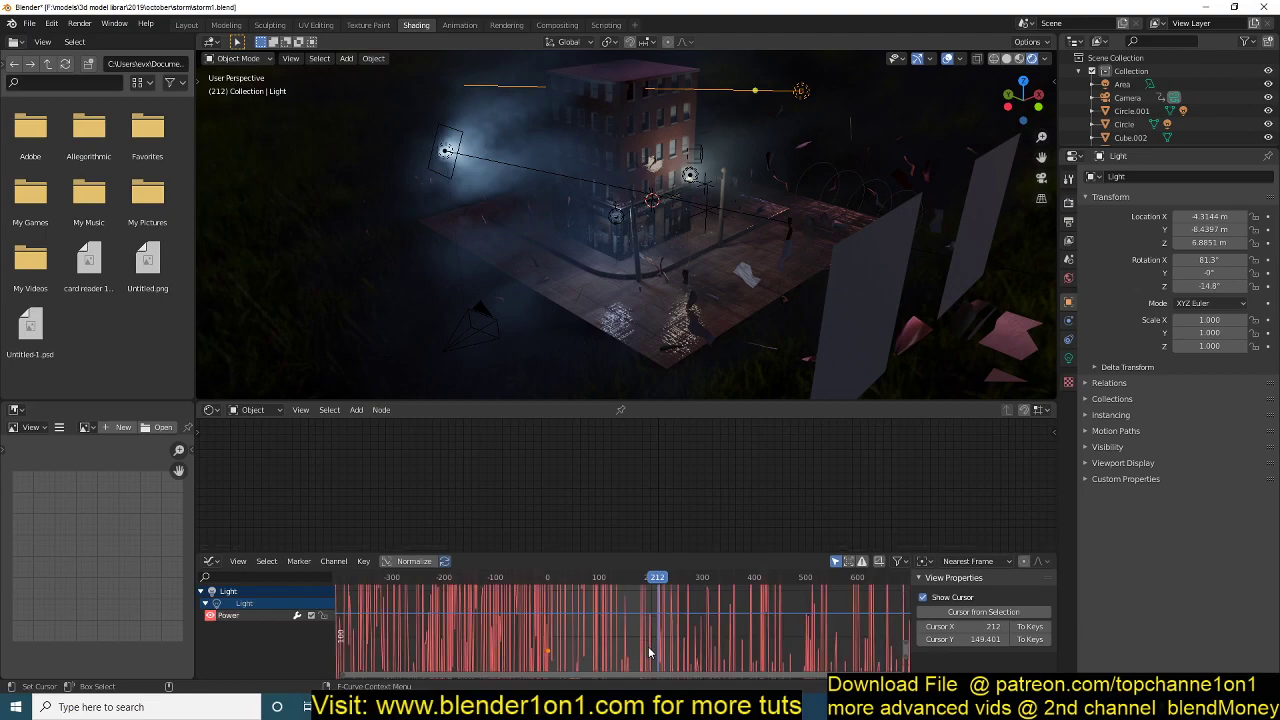
{"action": "scroll", "coordinate": [648, 652], "scroll_direction": "up", "scroll_amount": 5}
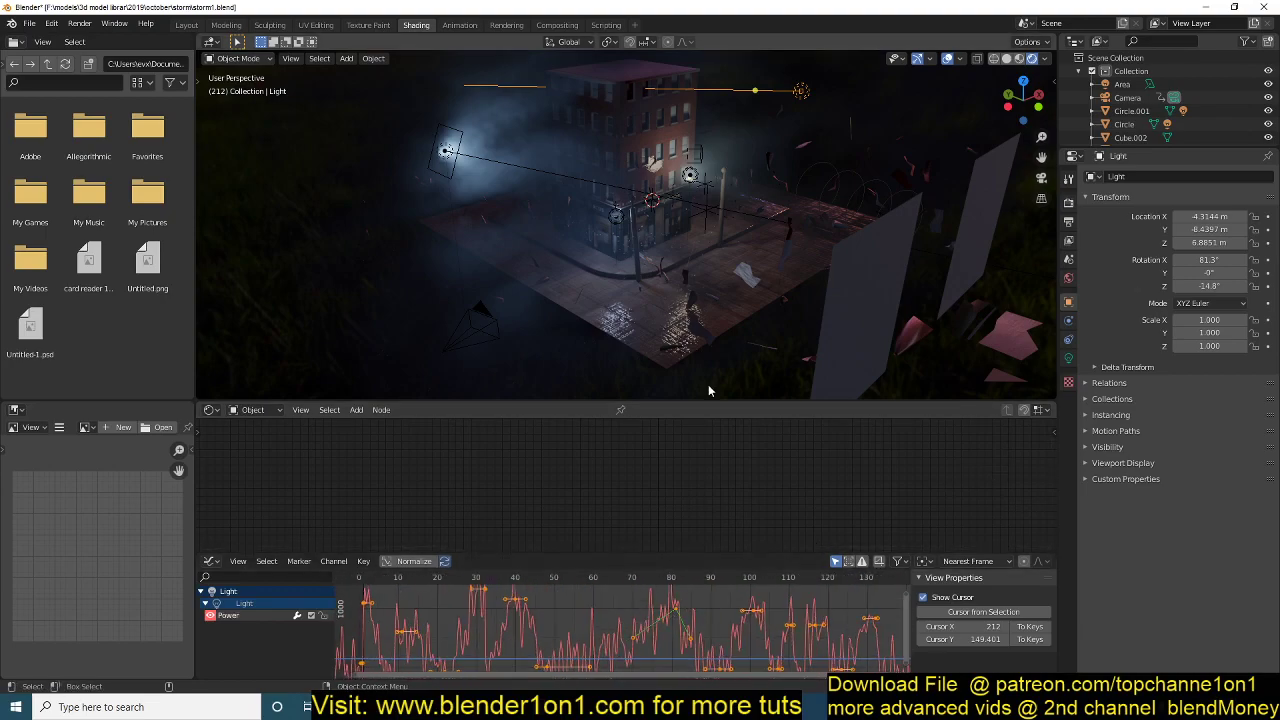
Play the animation to watch the light flicker, and return to the camera view at frame 1.
{"action": "key", "text": "space"}
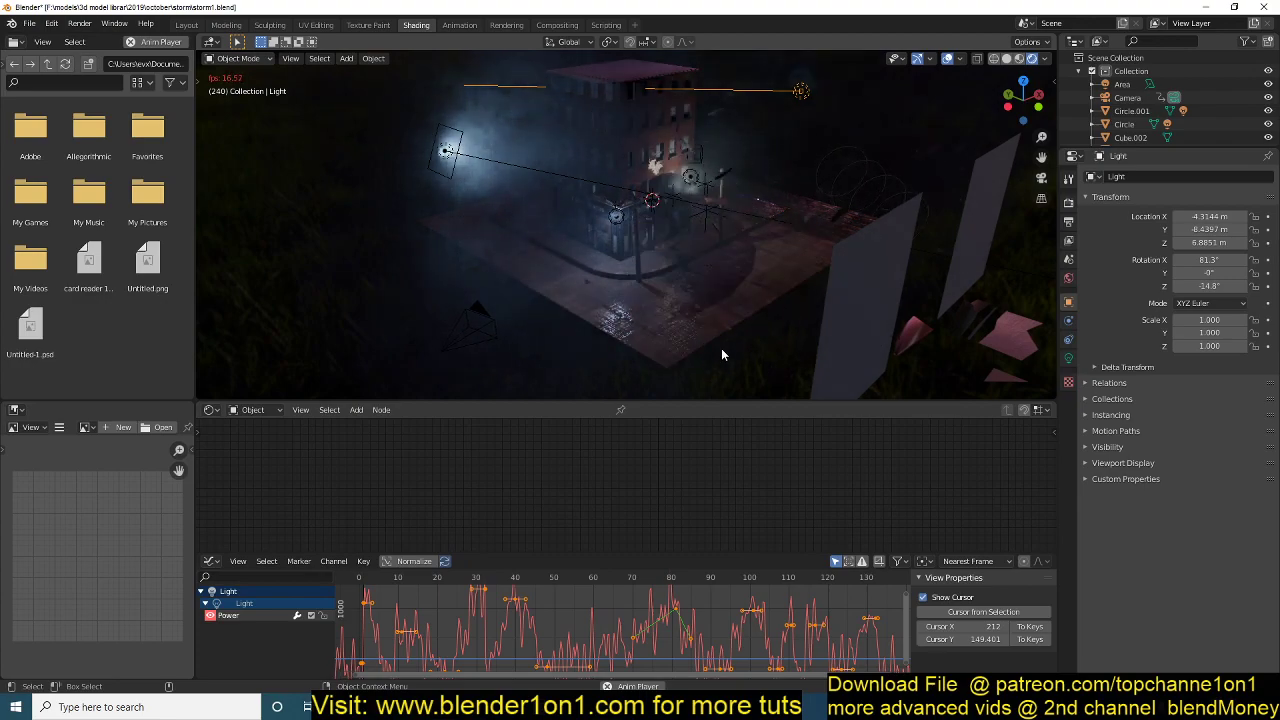
{"action": "key", "text": "Escape"}
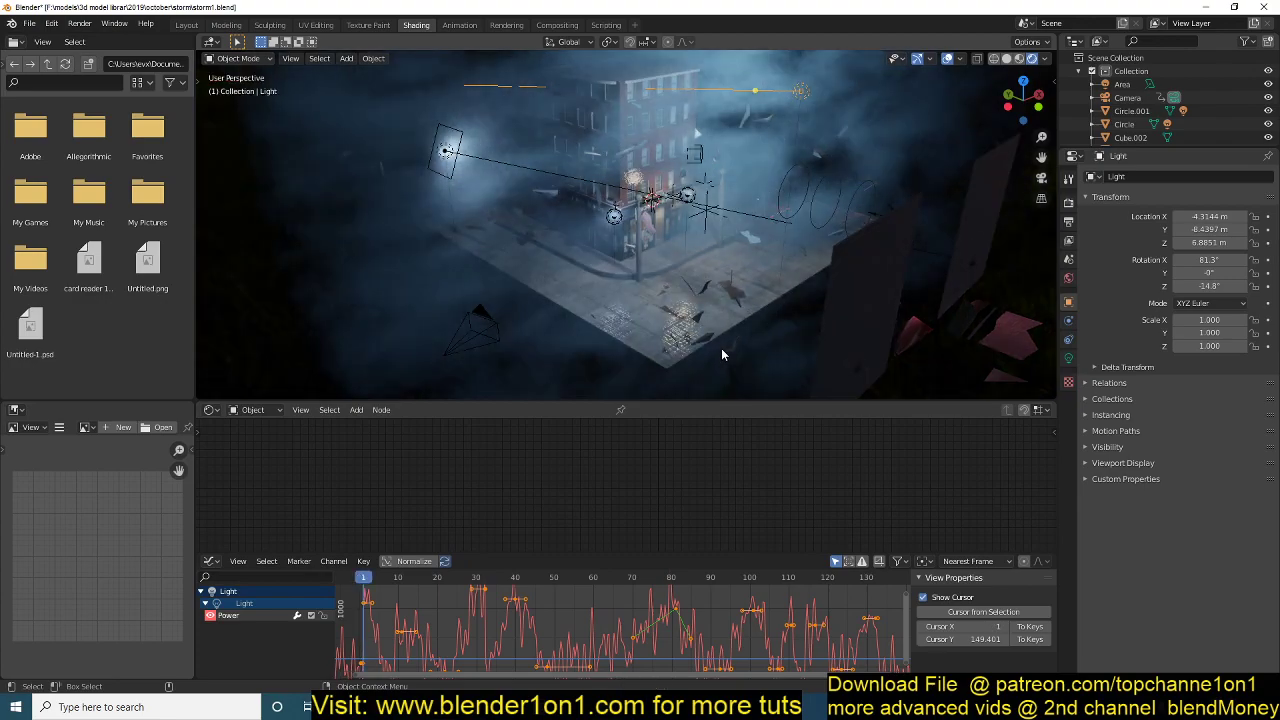
{"action": "key", "text": "KP_0"}
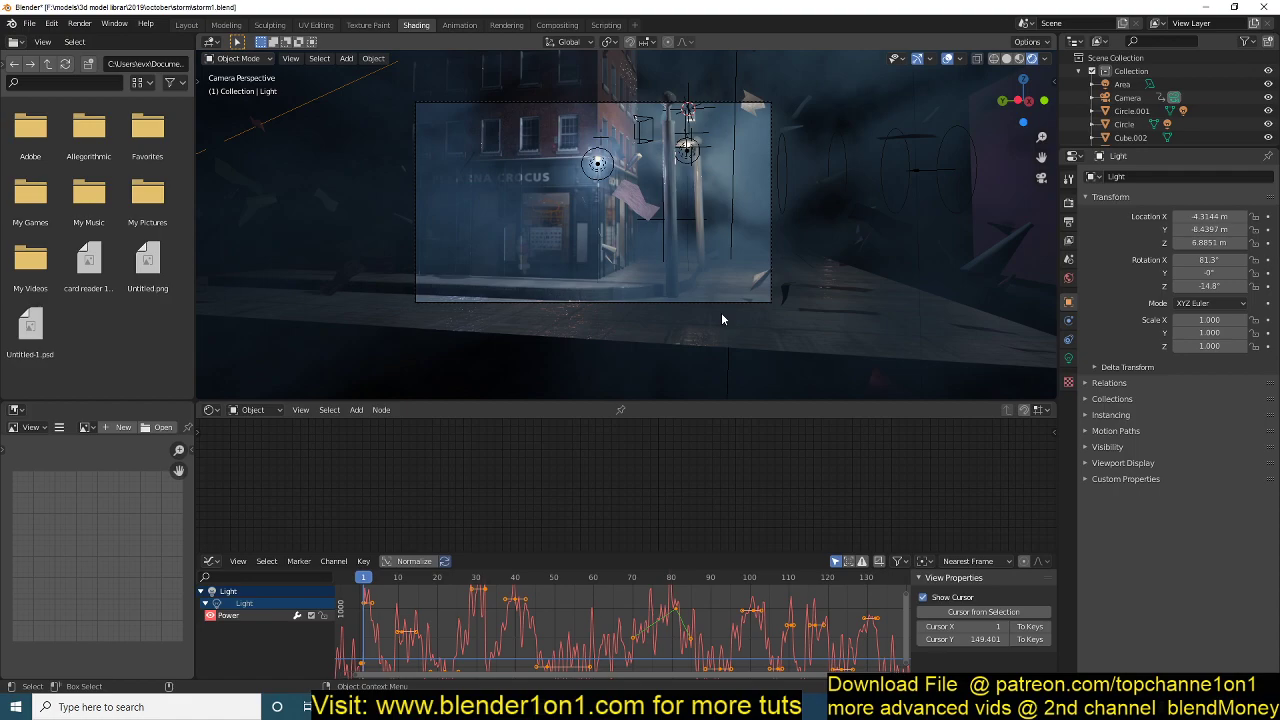
{"action": "key", "text": "shift"}
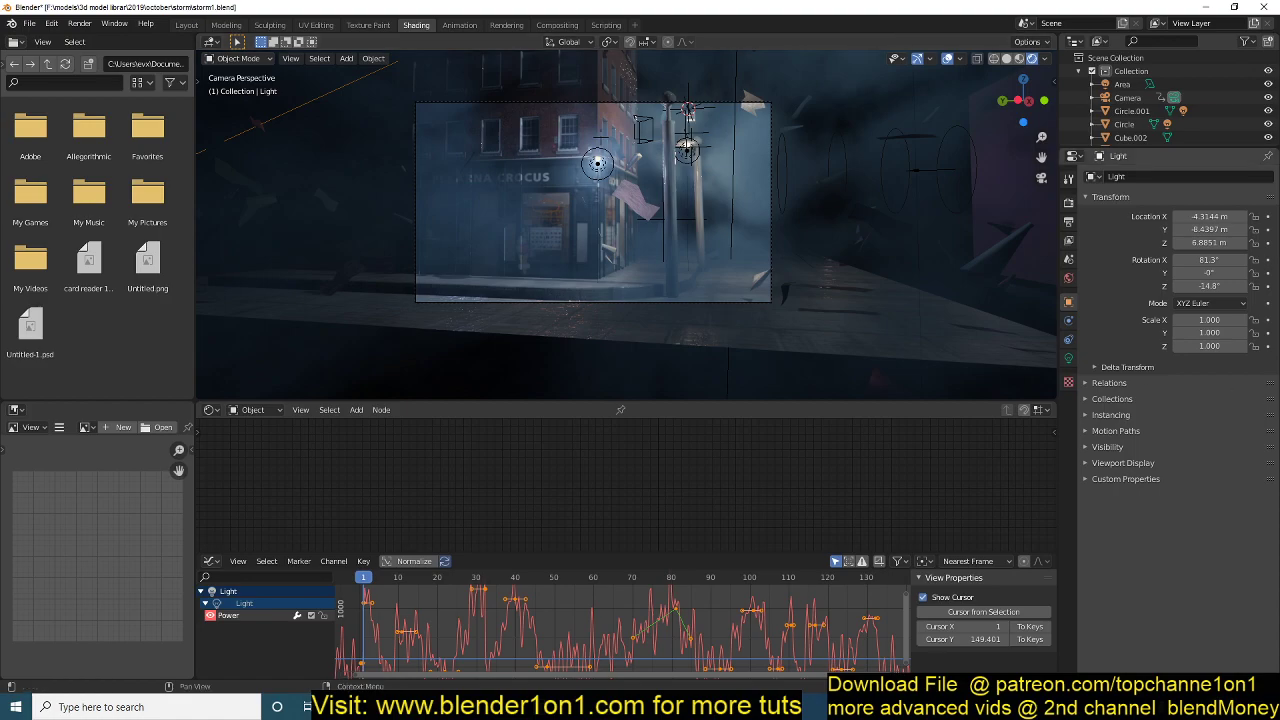